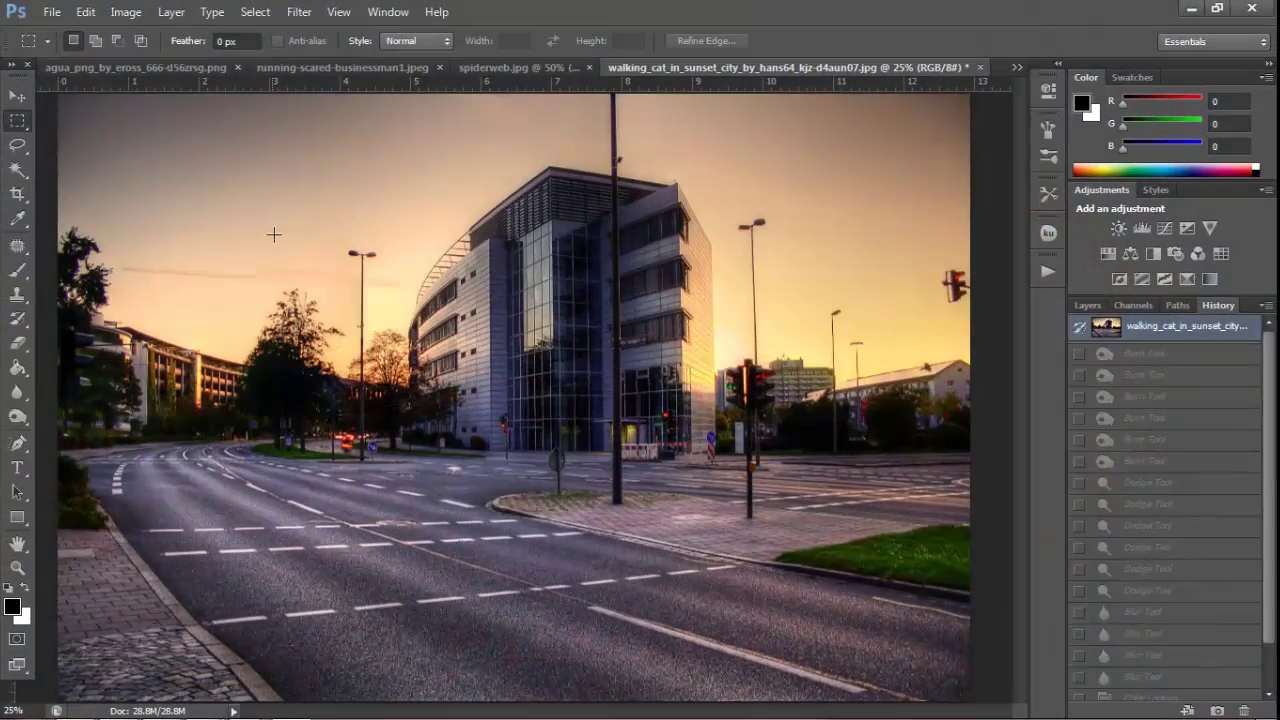
Select the web in spiderweb.jpg, excluding the watermark strip, and move it onto the street photo
drag(271, 234, 305, 265)
key(ctrl+d)
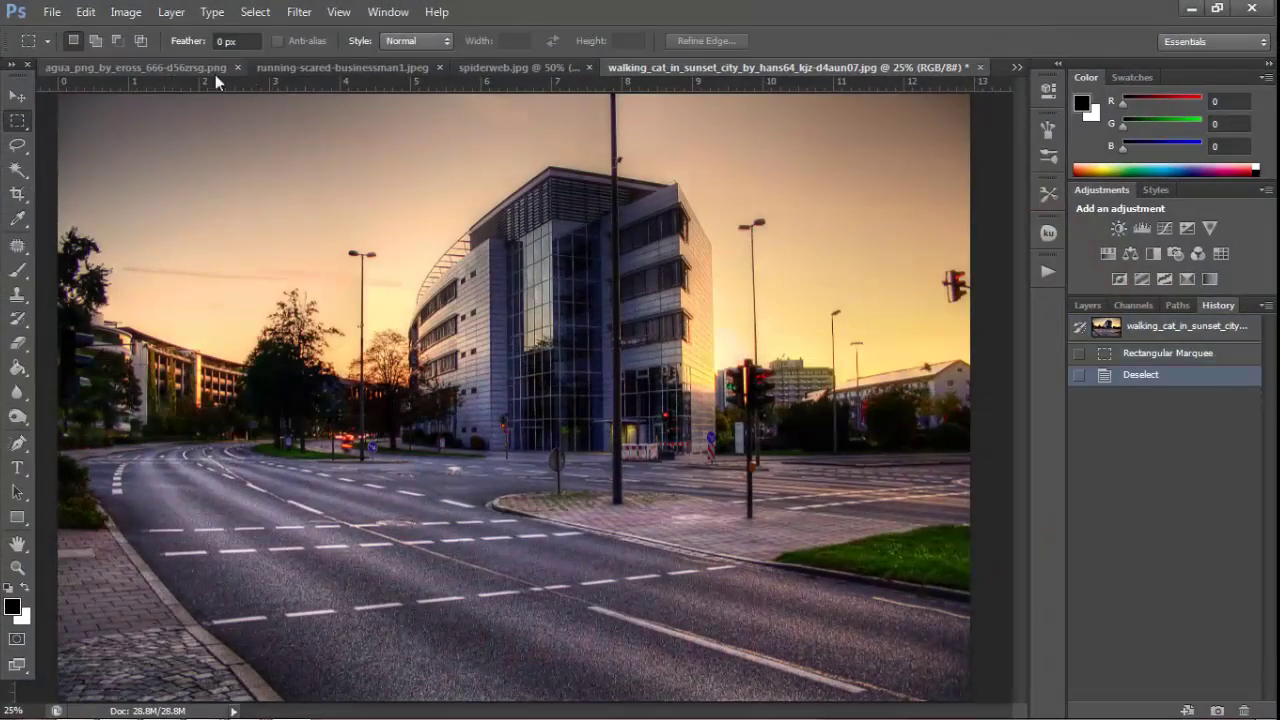
click(463, 70)
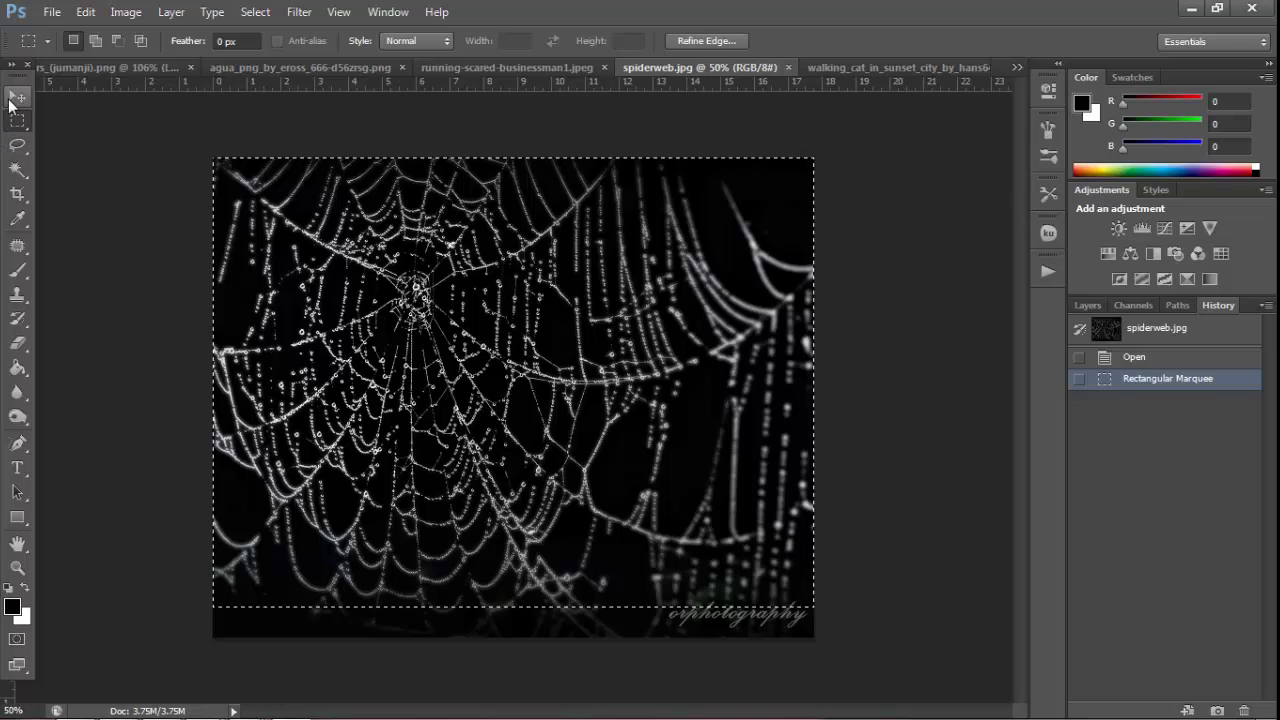
mouse_move(213, 158)
mouse_down()
mouse_move(800, 513)
mouse_move(815, 540)
mouse_up()
click(17, 96)
mouse_move(271, 190)
mouse_down()
mouse_move(795, 91)
mouse_move(589, 294)
mouse_move(489, 266)
mouse_up()
Set the web layer's blend mode to Lighten in Blending Options
click(168, 12)
mouse_move(195, 113)
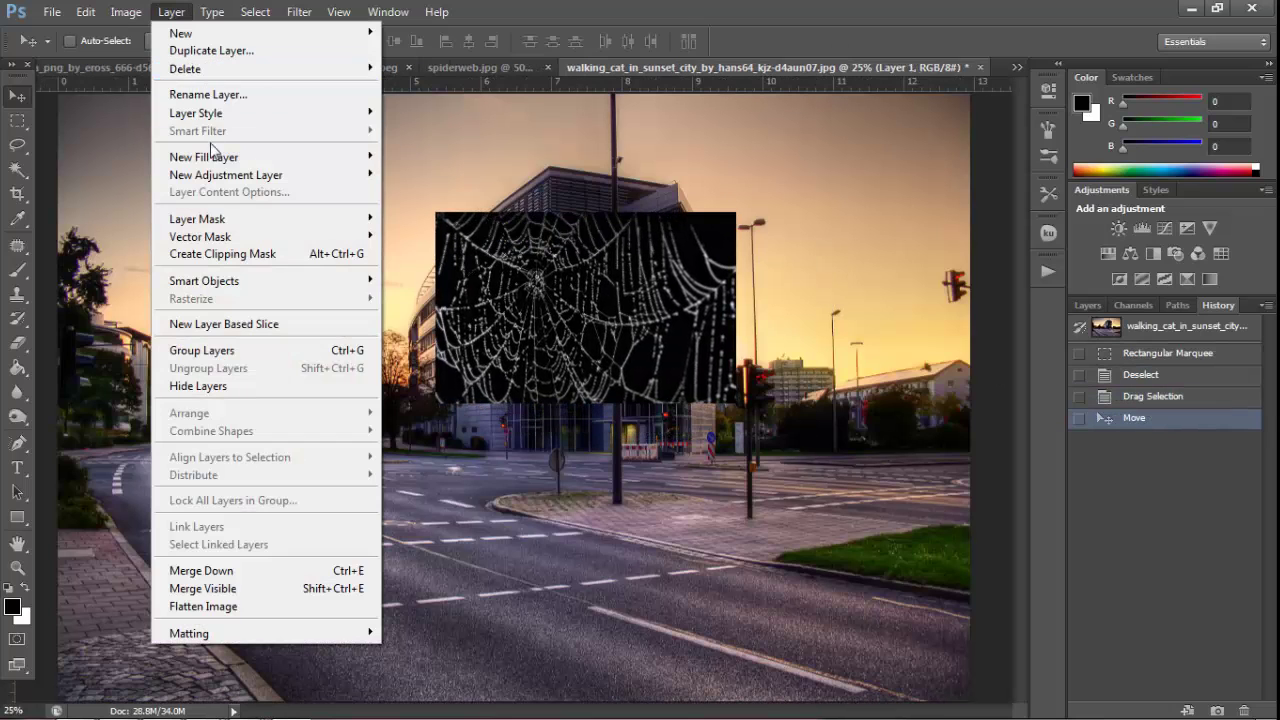
click(436, 120)
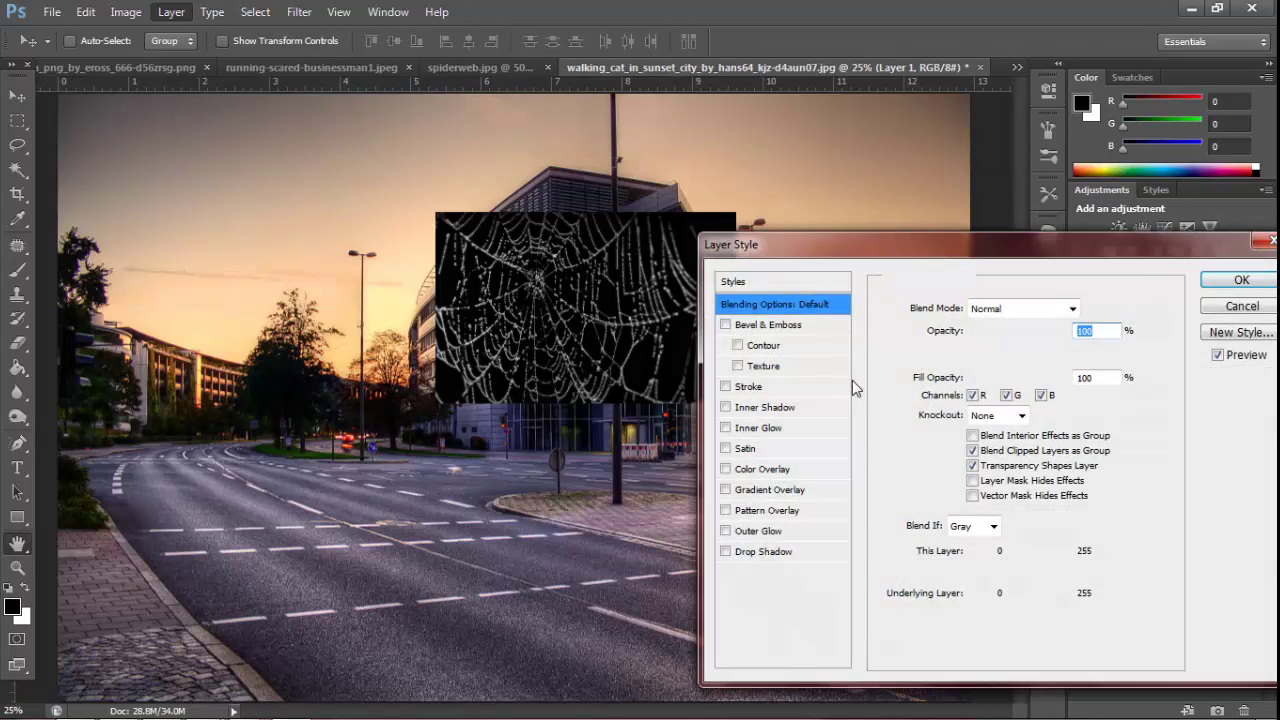
click(1005, 308)
click(996, 148)
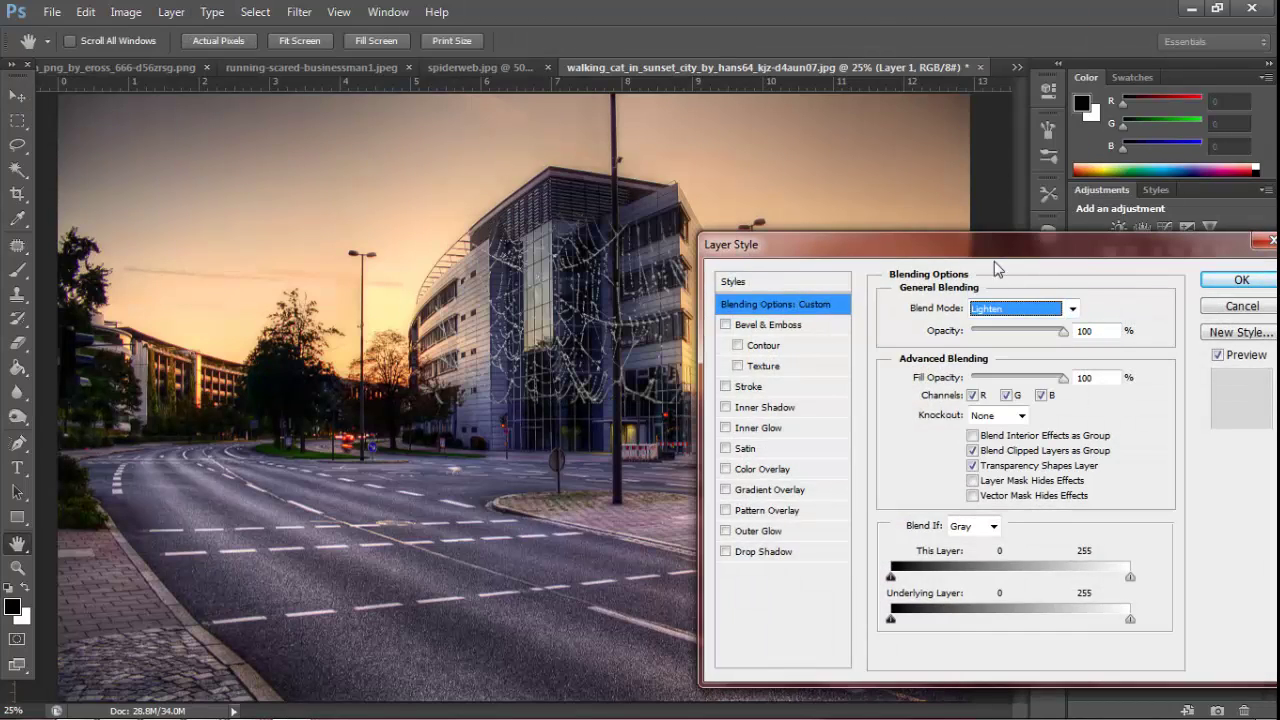
click(1238, 279)
Zoom in on the building and move the web layer lower
click(17, 567)
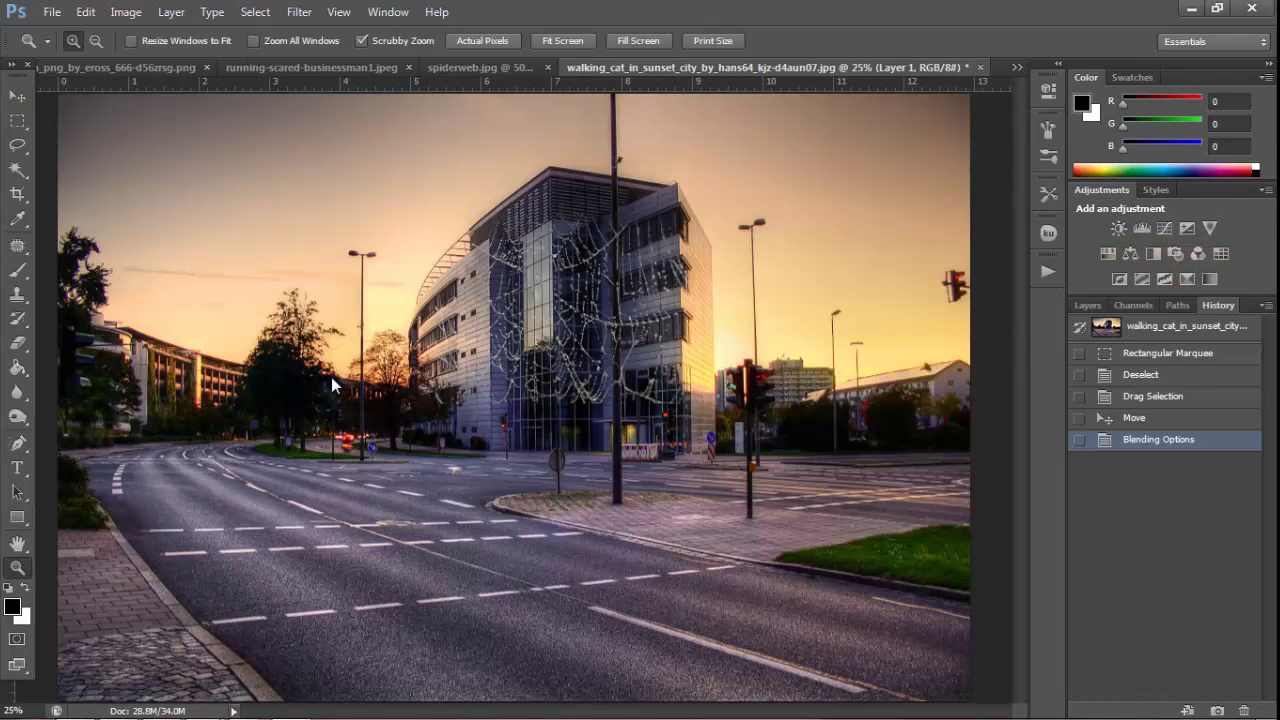
drag(623, 333, 655, 344)
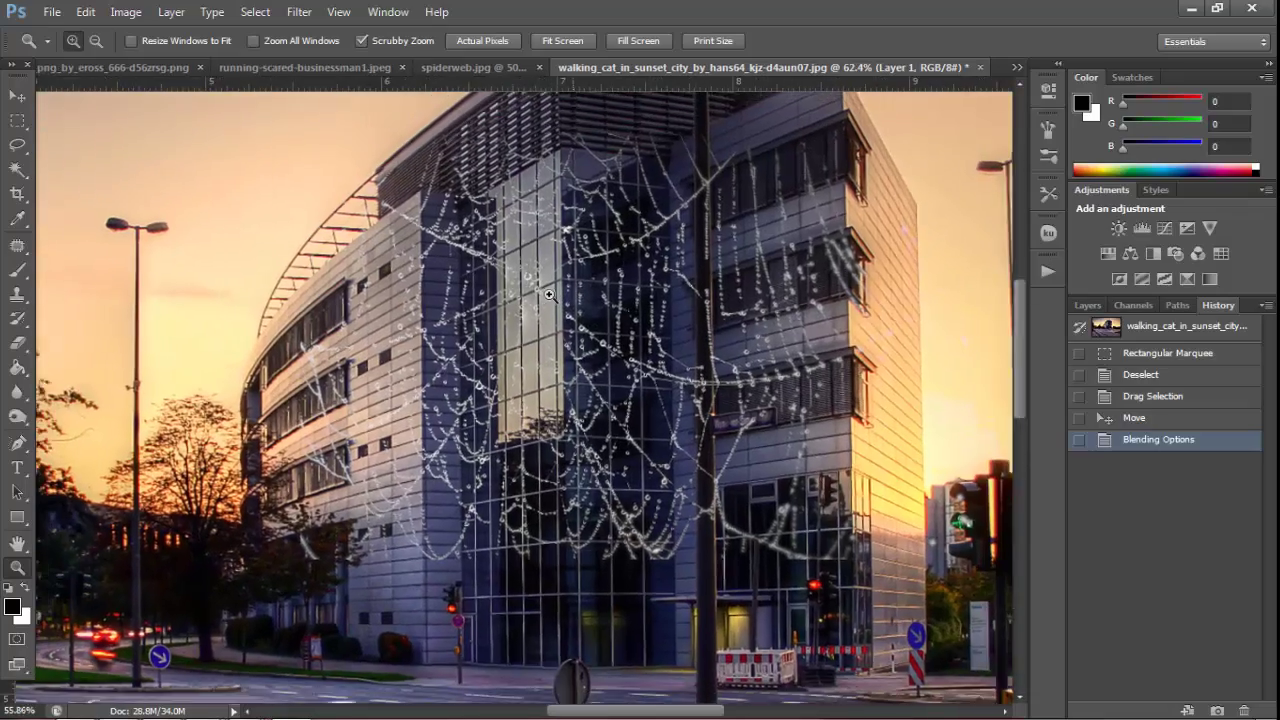
click(17, 96)
drag(528, 300, 522, 280)
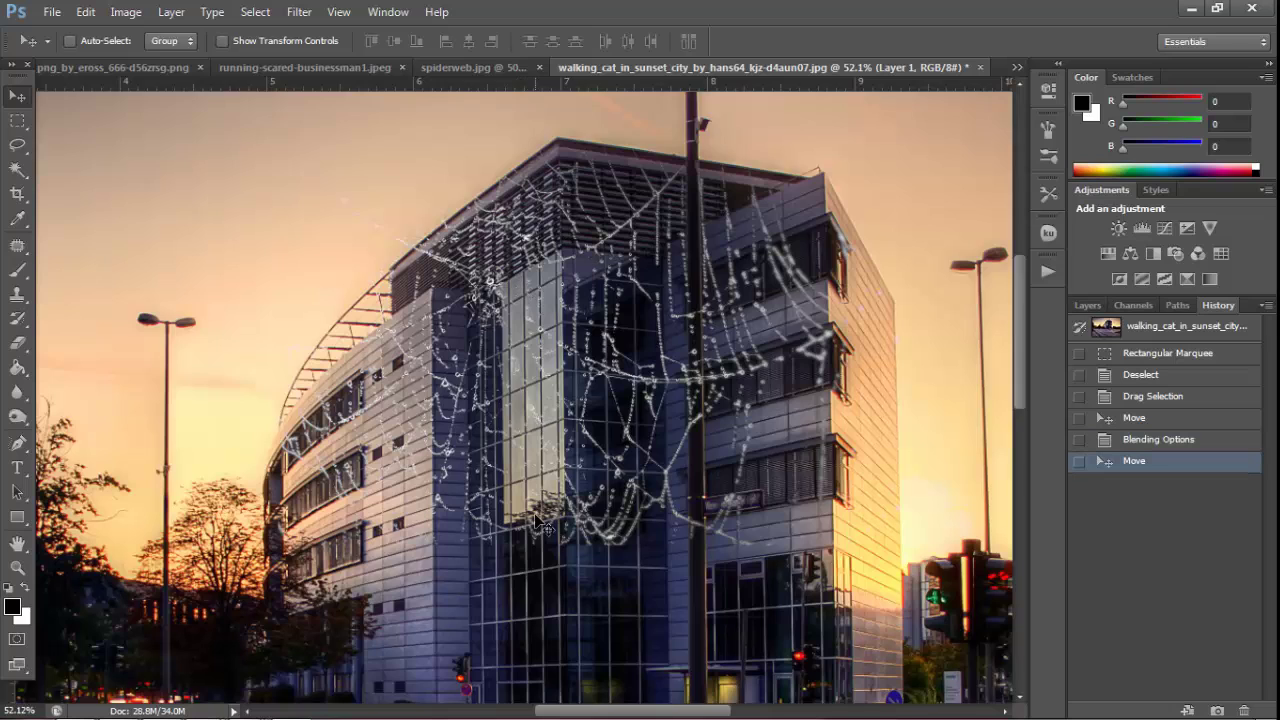
scroll(75, 163, down, 2)
Free-transform the web, stretching it to 144.85% height down the facade
key(m)
right_click(327, 256)
click(415, 420)
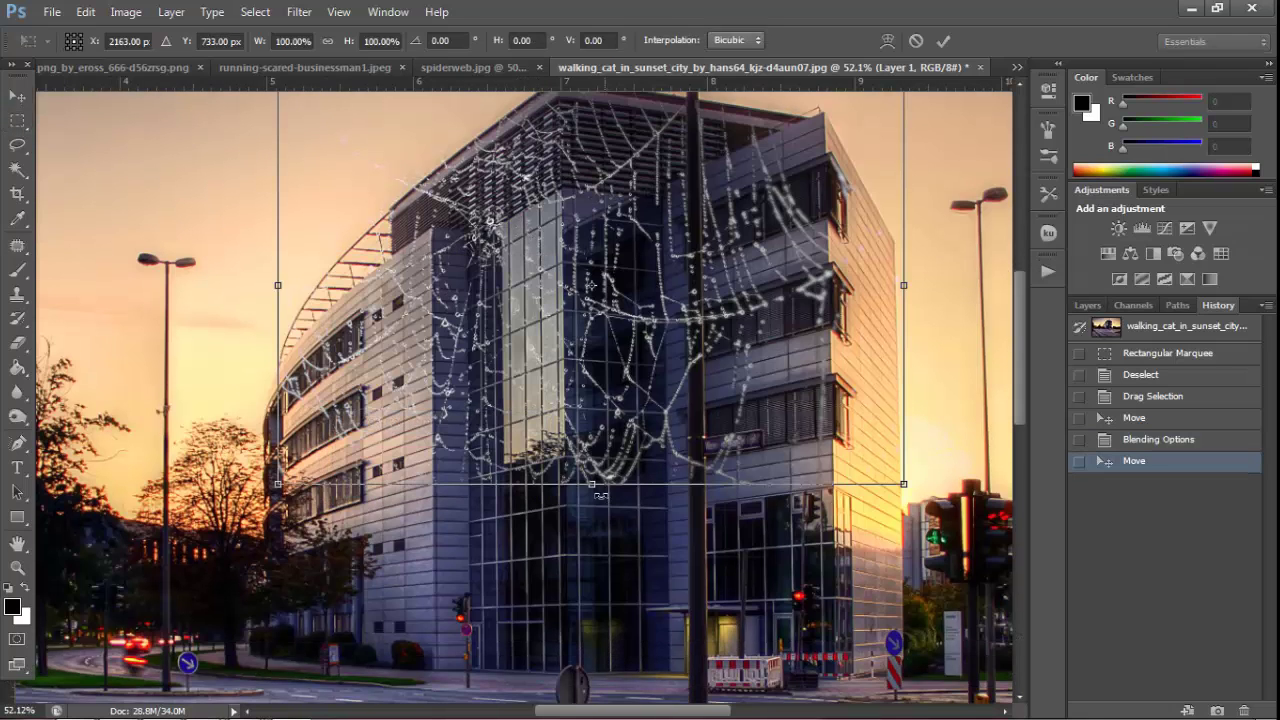
drag(591, 484, 583, 615)
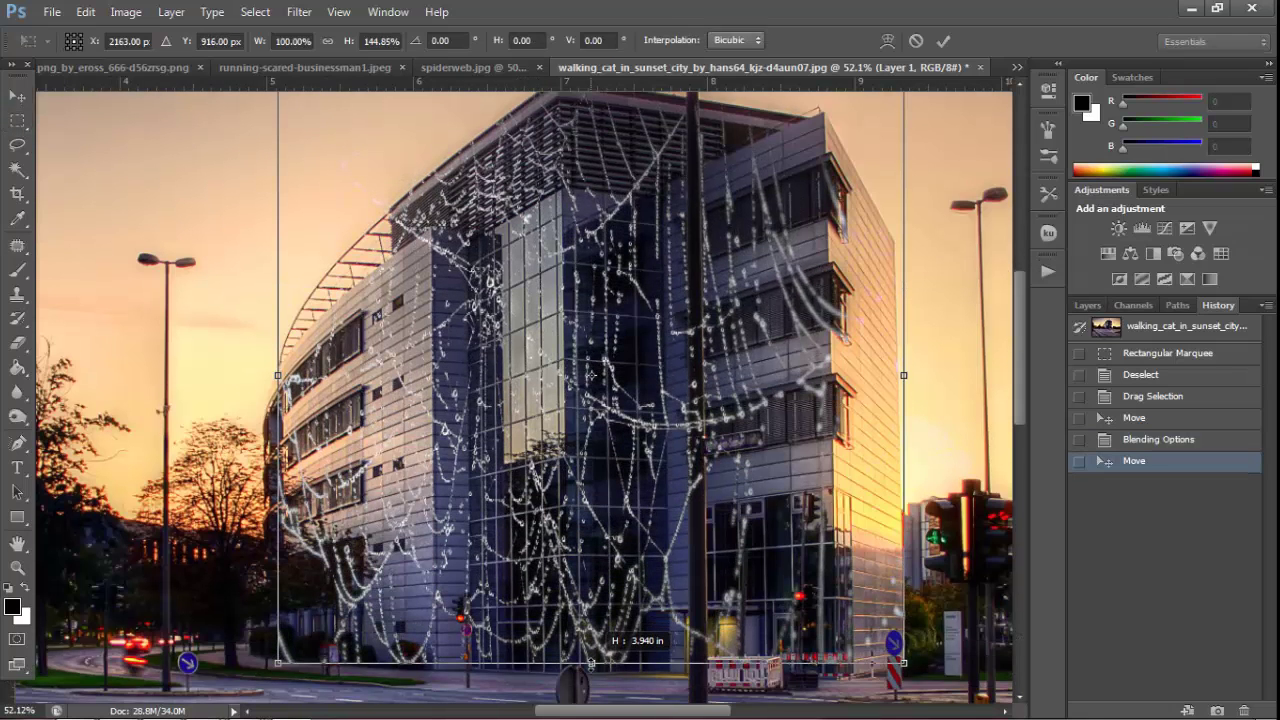
scroll(583, 615, up, 1)
scroll(582, 614, down, 1)
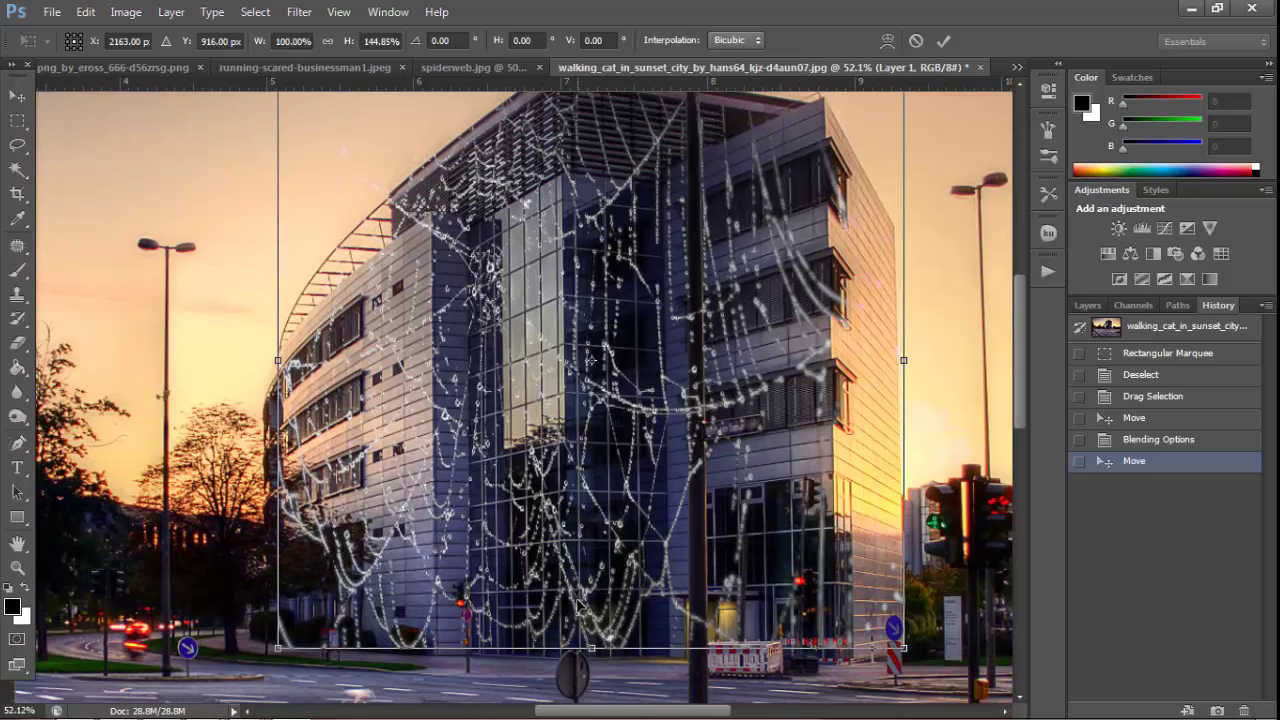
key(Return)
Erase the web strands along the lamp pole with the Eraser at 100% opacity
click(17, 342)
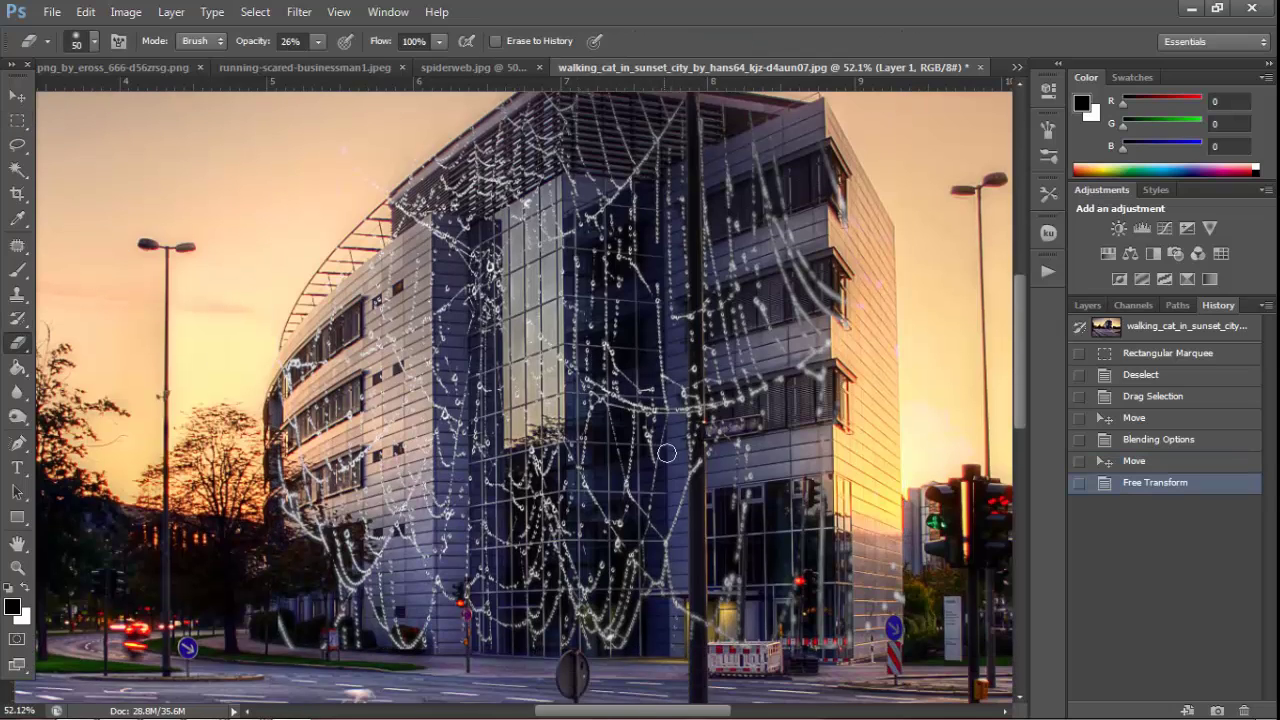
click(697, 458)
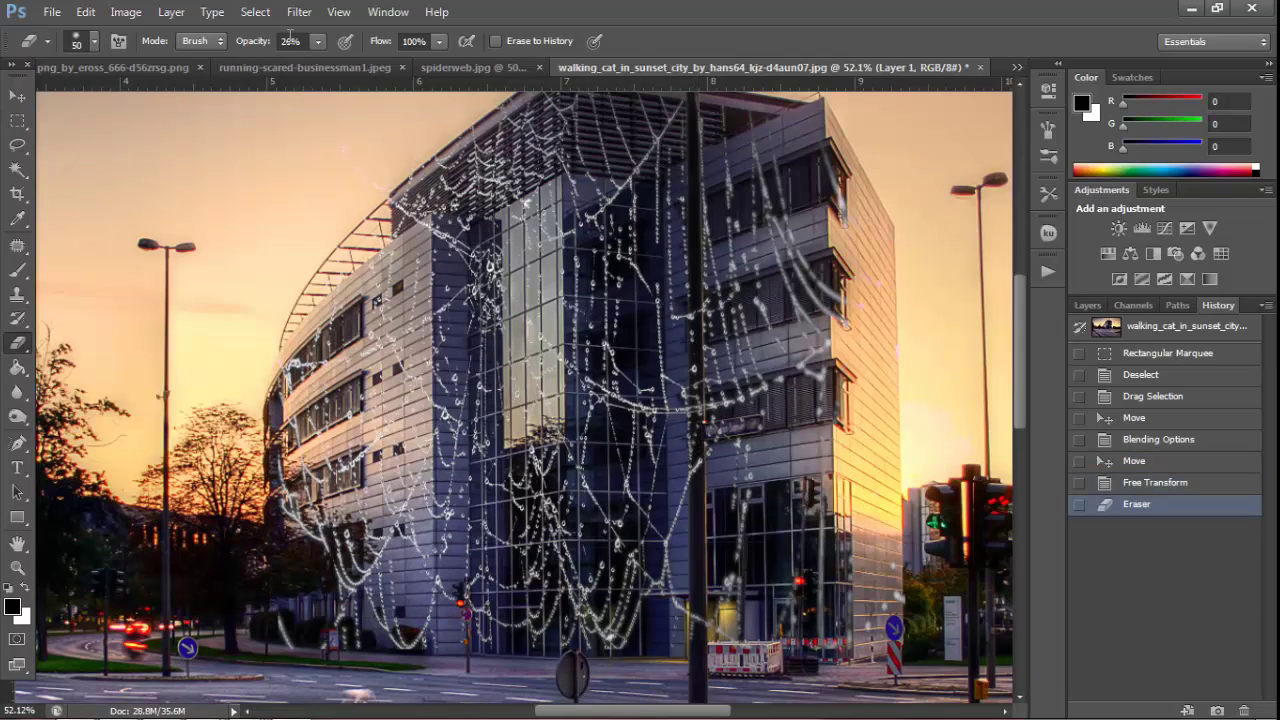
drag(313, 38, 409, 60)
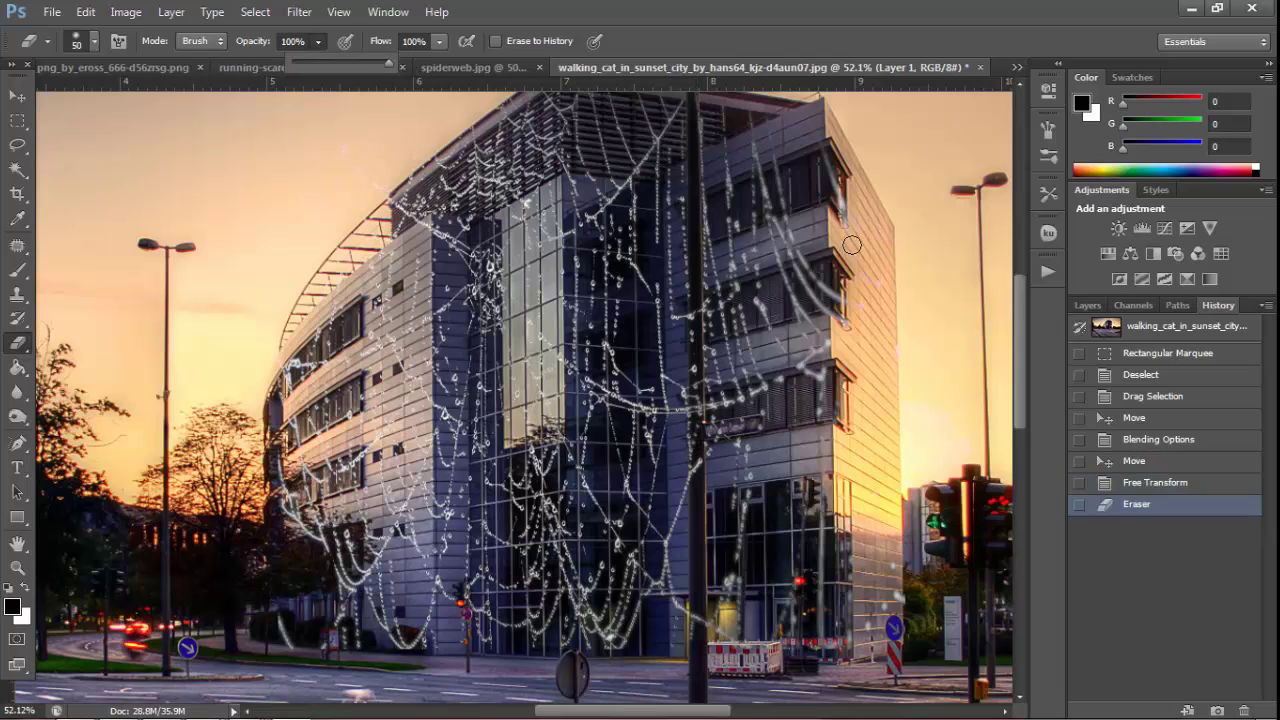
drag(697, 296, 695, 400)
drag(697, 479, 699, 446)
drag(697, 338, 697, 426)
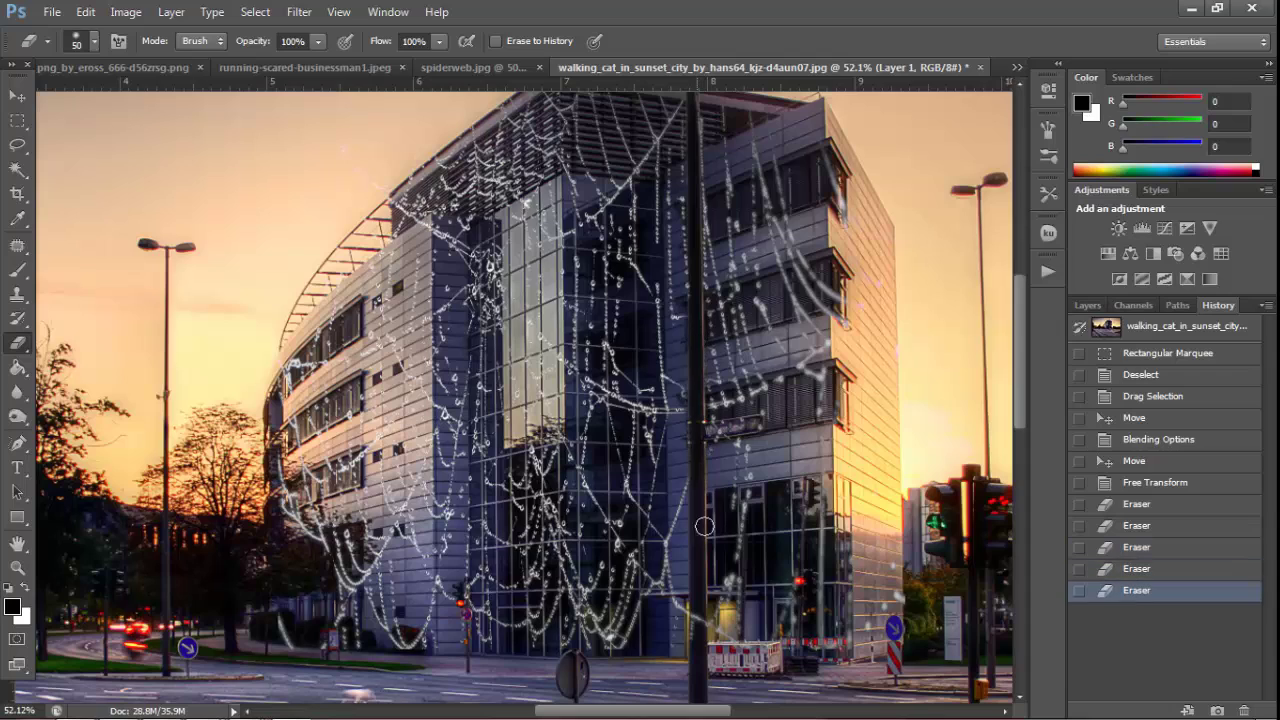
mouse_move(705, 527)
mouse_down()
mouse_move(701, 657)
mouse_move(758, 659)
mouse_up()
Erase web strands near the blue street sign and over the left trees
click(889, 607)
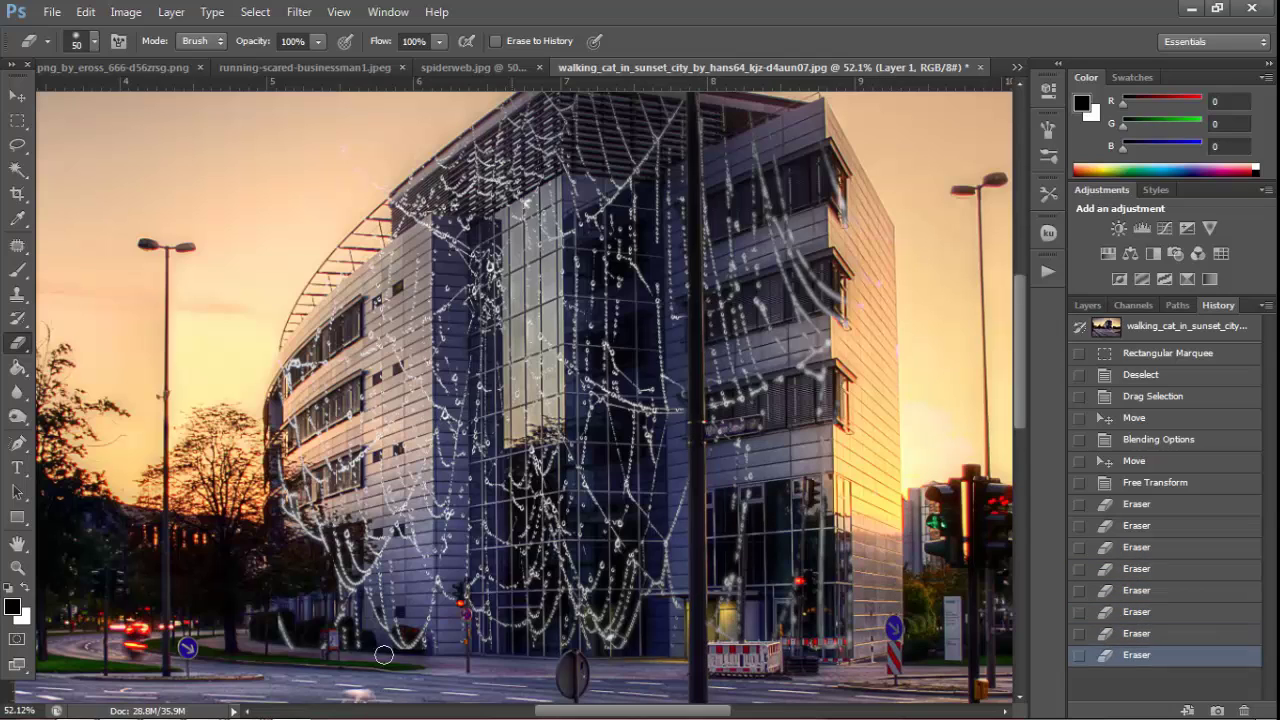
click(312, 641)
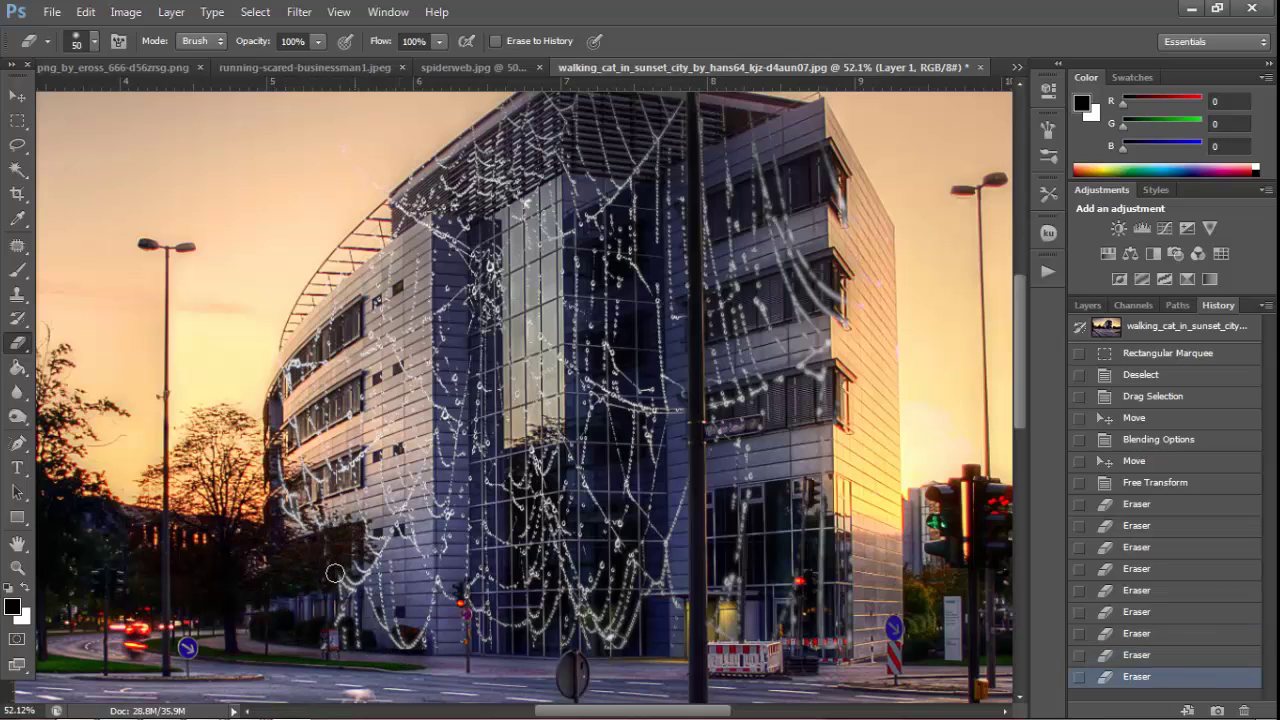
click(293, 545)
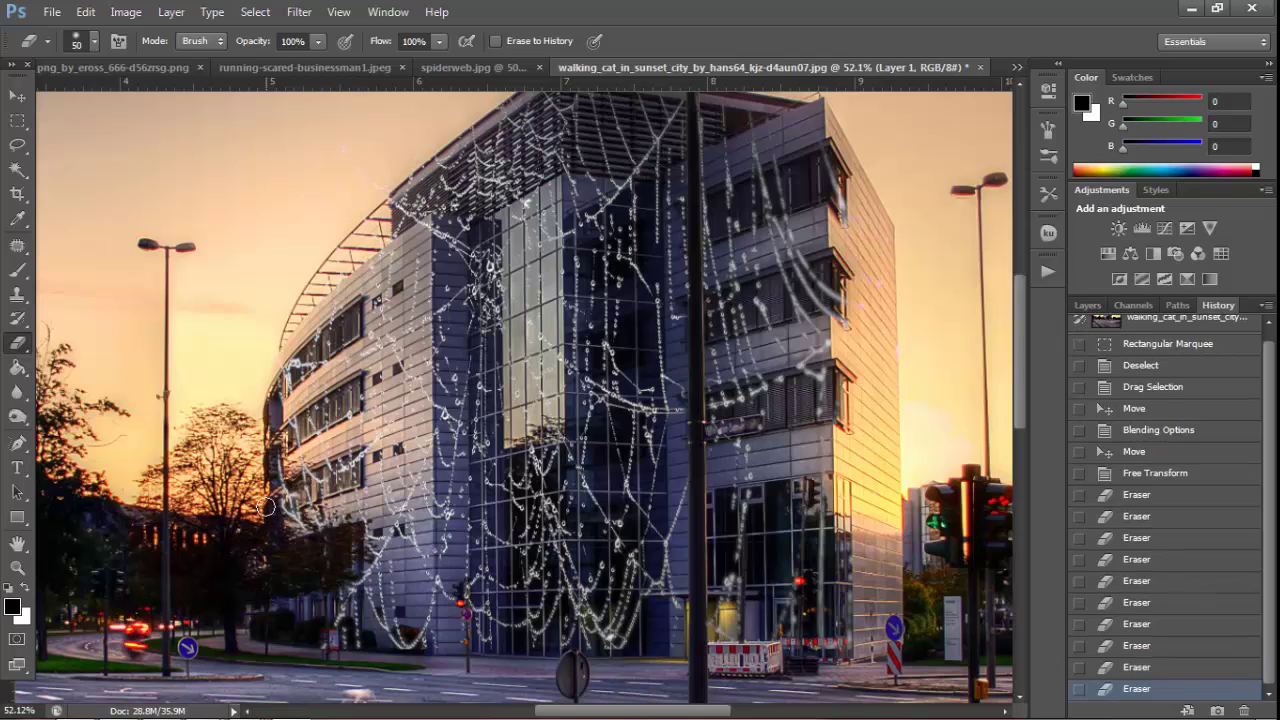
click(285, 490)
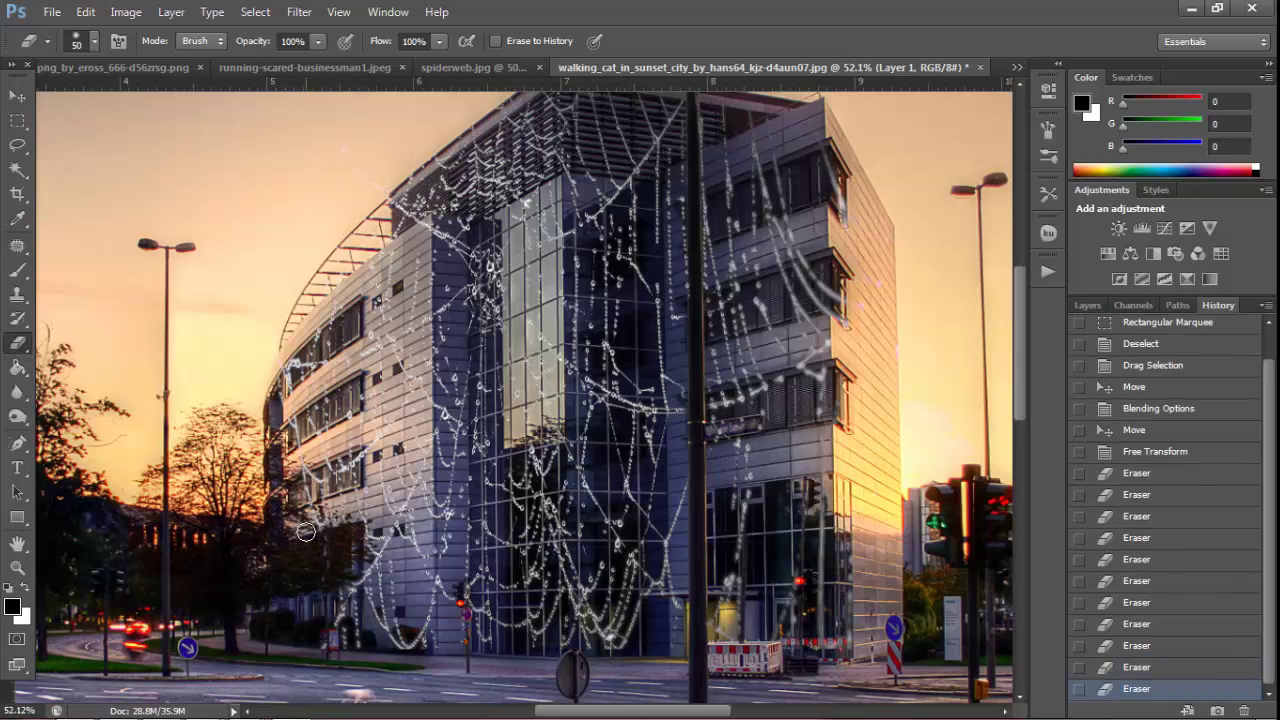
scroll(420, 299, up, 3)
scroll(420, 299, up, 2)
Enlarge the eraser to 98 px and erase stray web in the sky along the roof
right_click(344, 354)
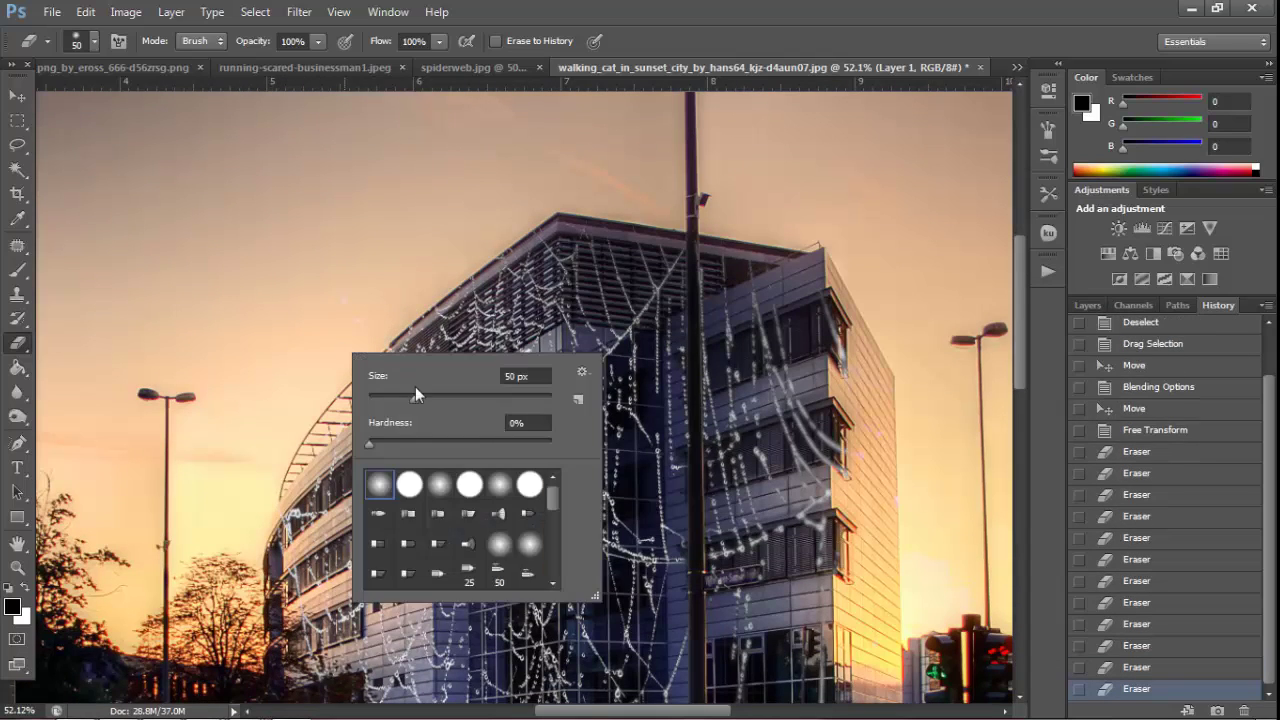
drag(415, 378, 440, 378)
key(Return)
click(323, 377)
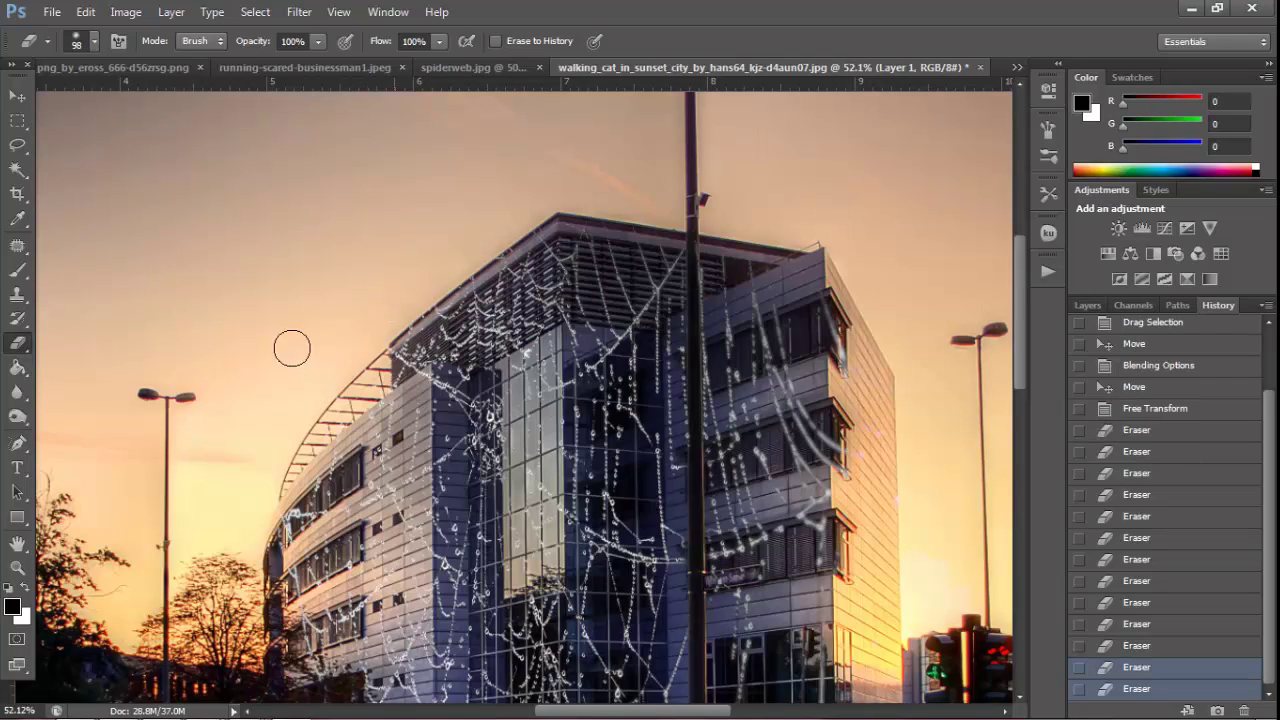
click(337, 362)
click(496, 238)
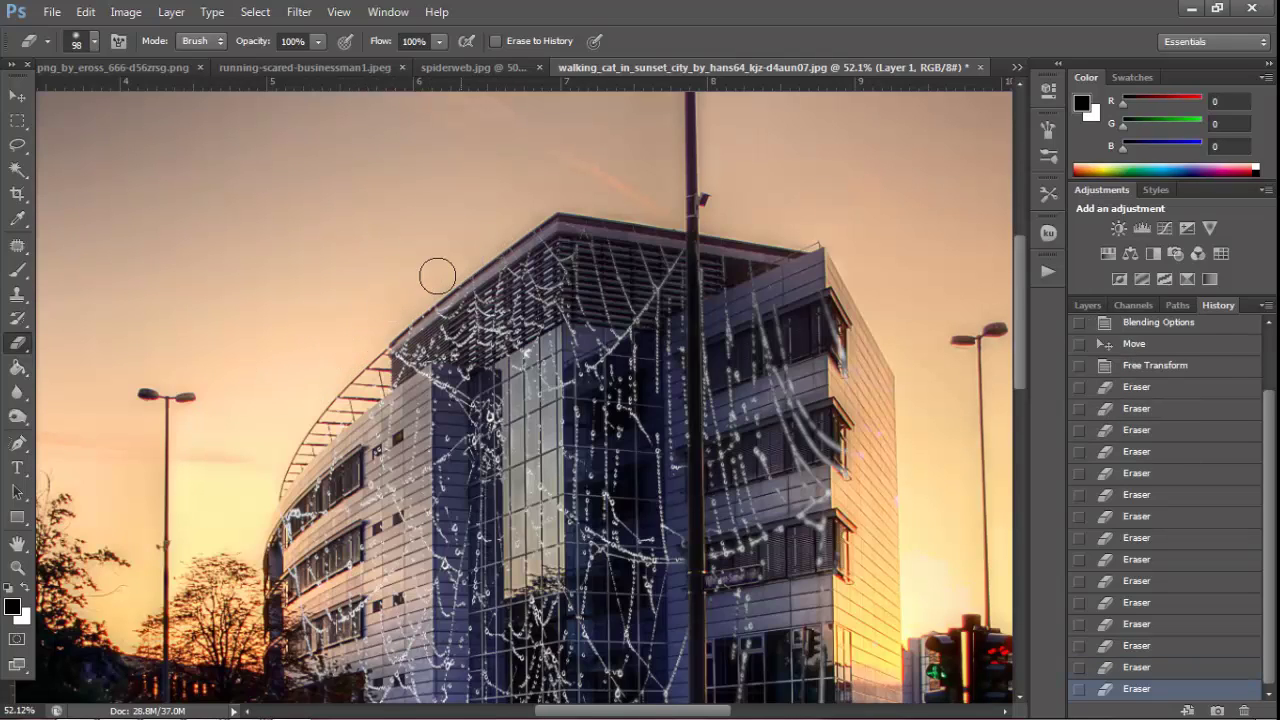
click(510, 230)
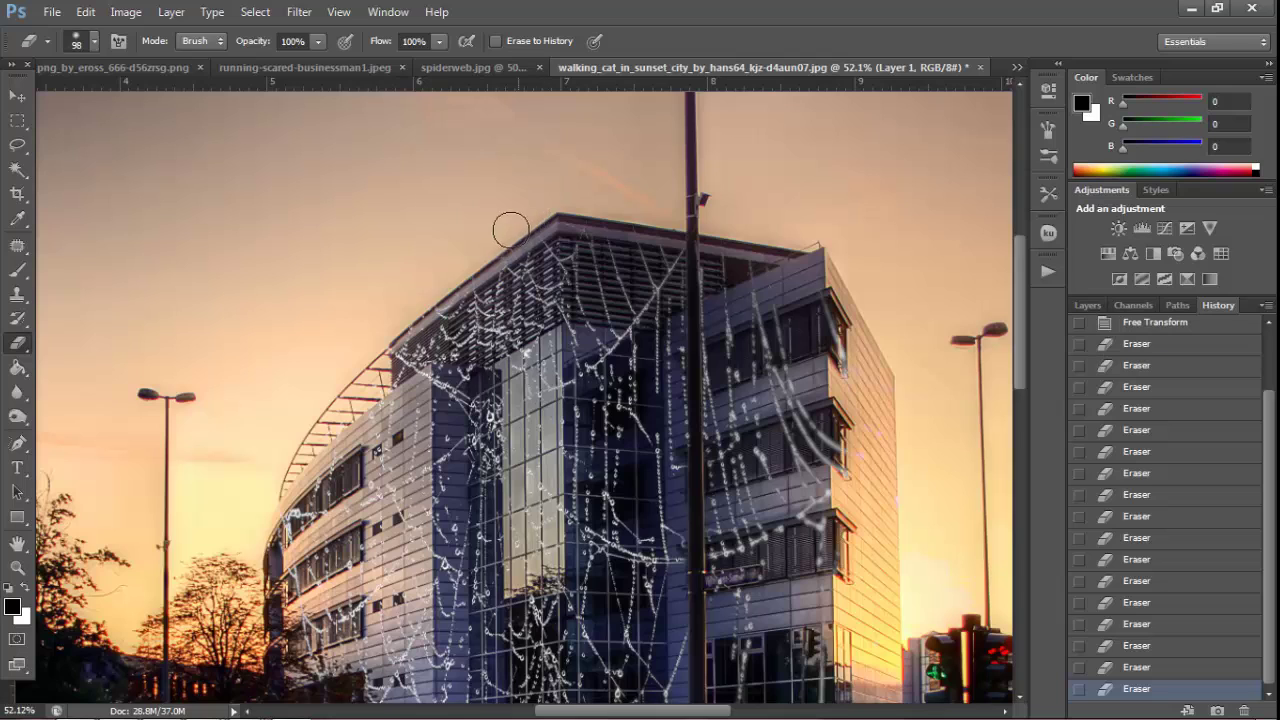
click(420, 284)
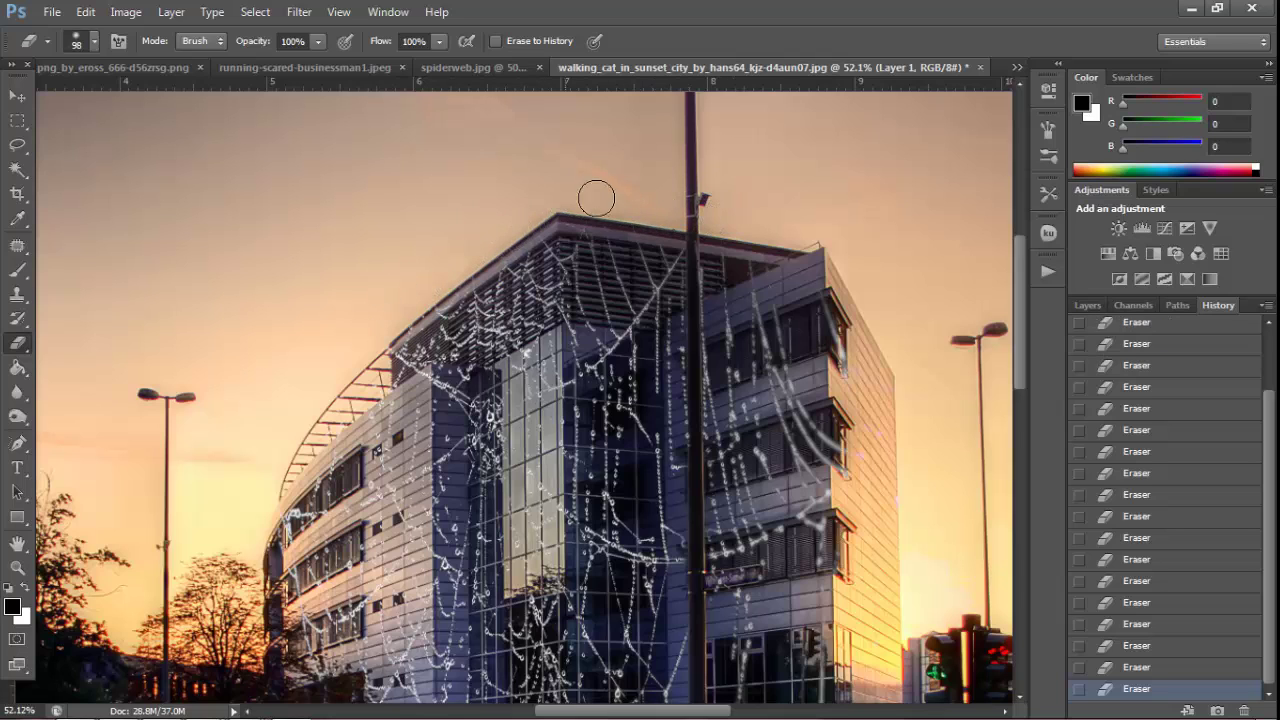
Zoom out to view the whole image
scroll(857, 385, down, 2)
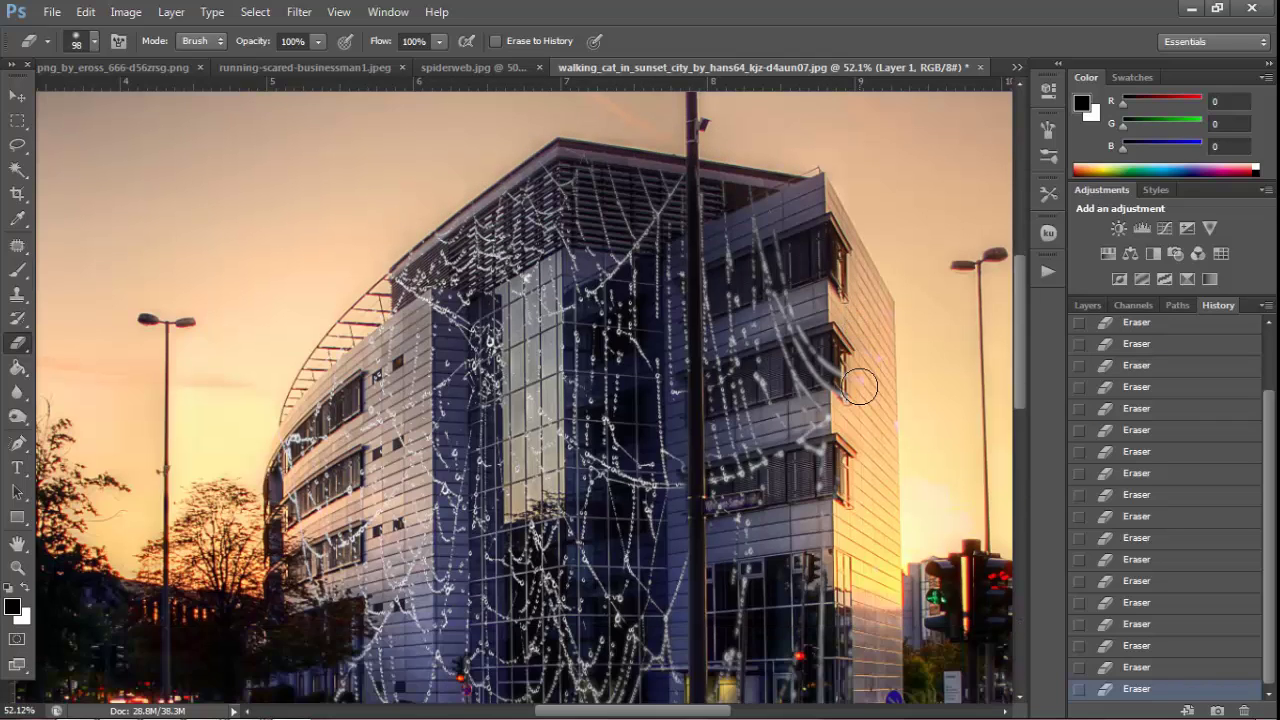
scroll(858, 375, down, 1)
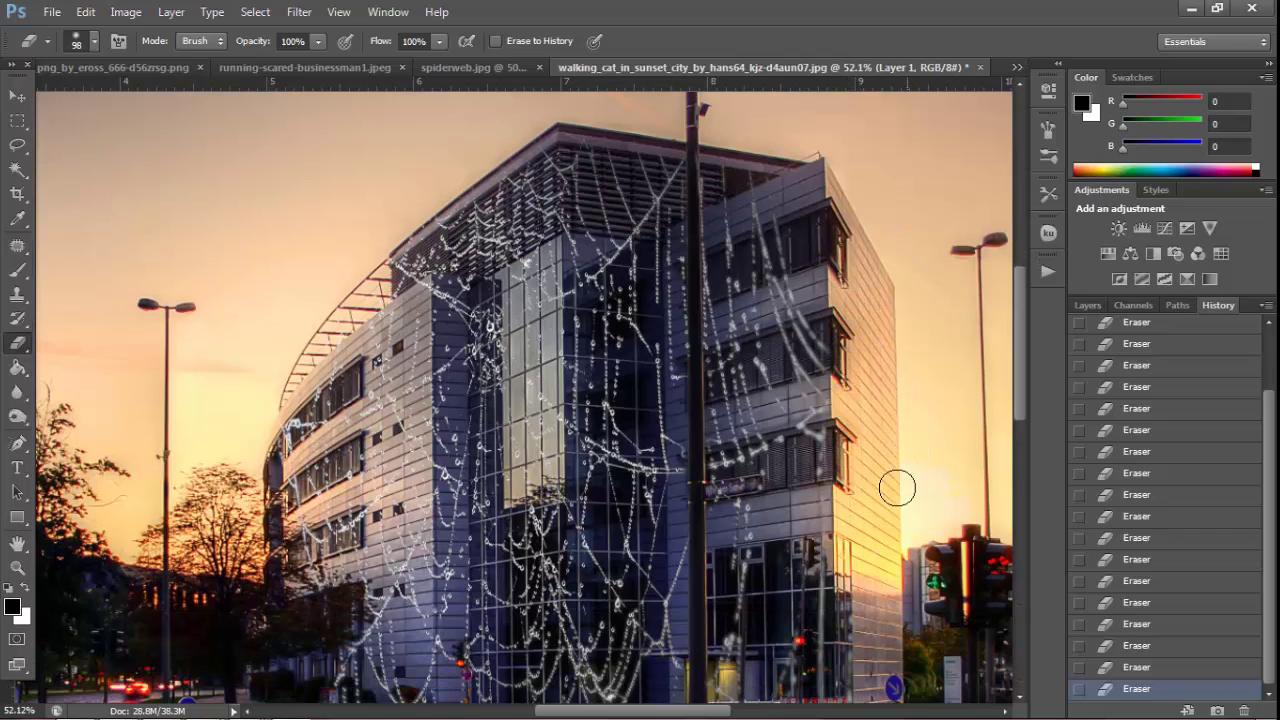
scroll(897, 487, down, 2)
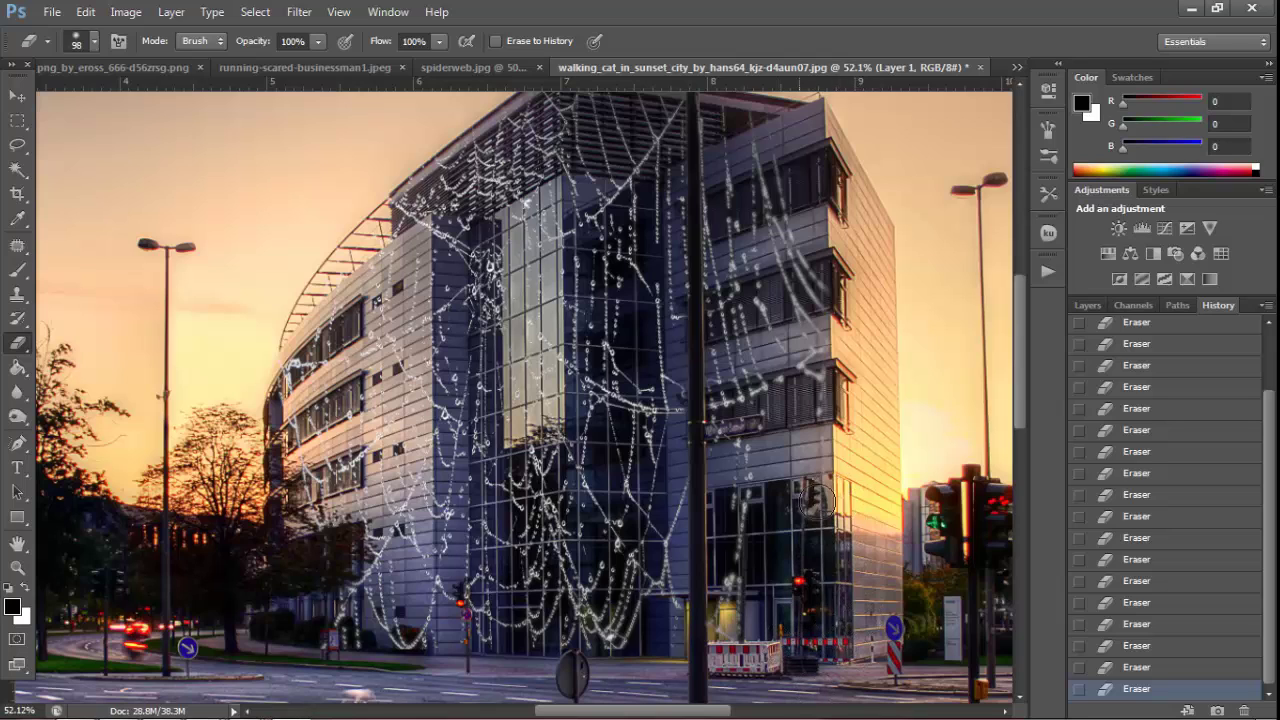
click(17, 567)
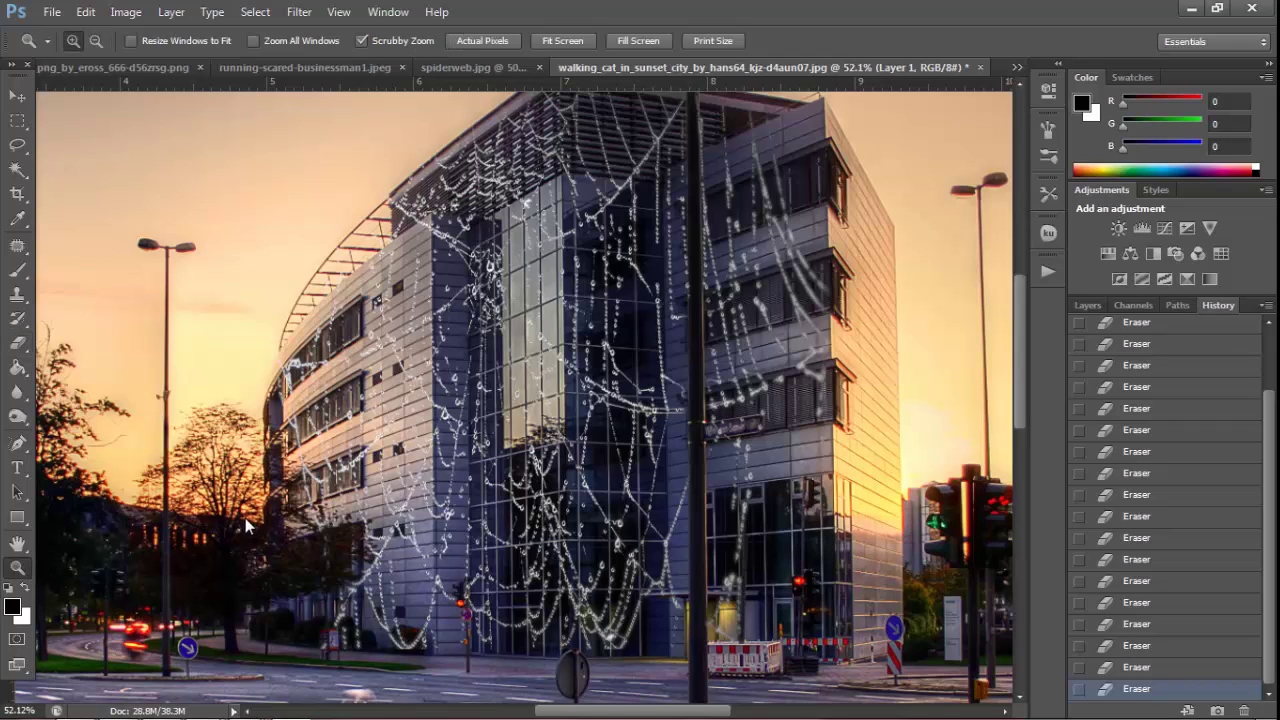
key(ctrl+0)
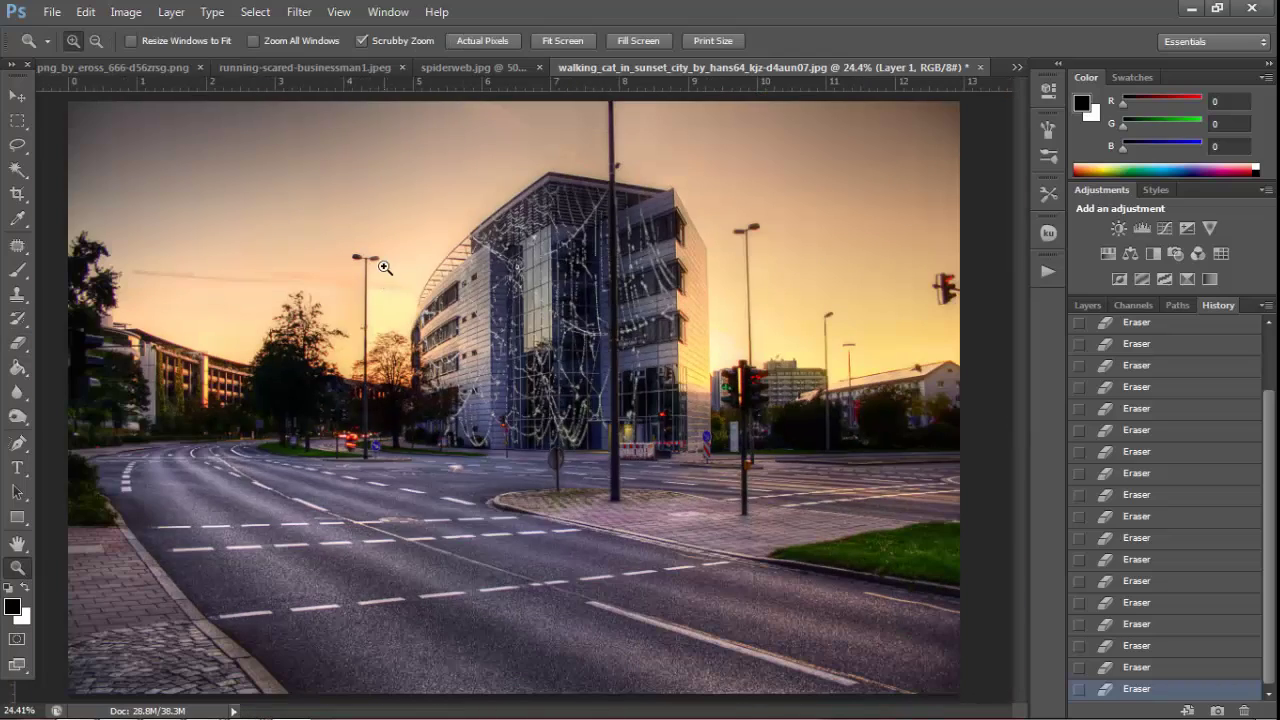
Drag the spider layer from Spiders_(jumanji).png onto the street photo
click(128, 67)
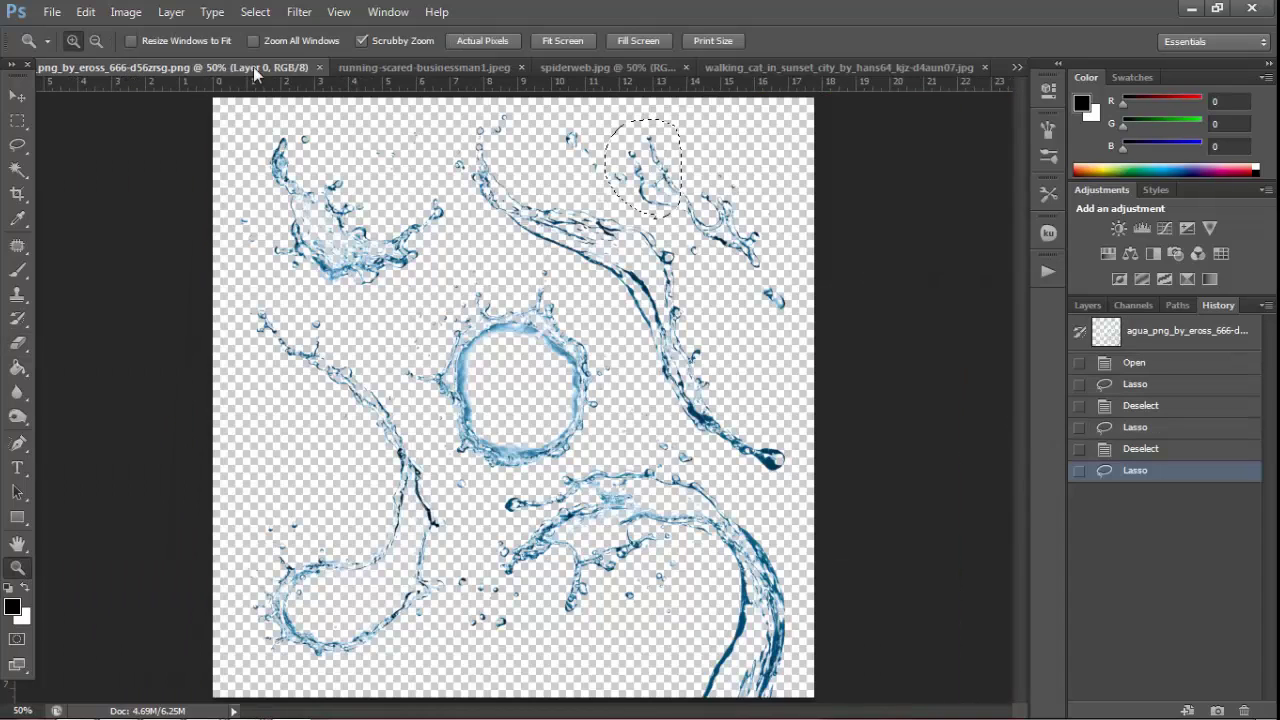
click(395, 67)
click(575, 65)
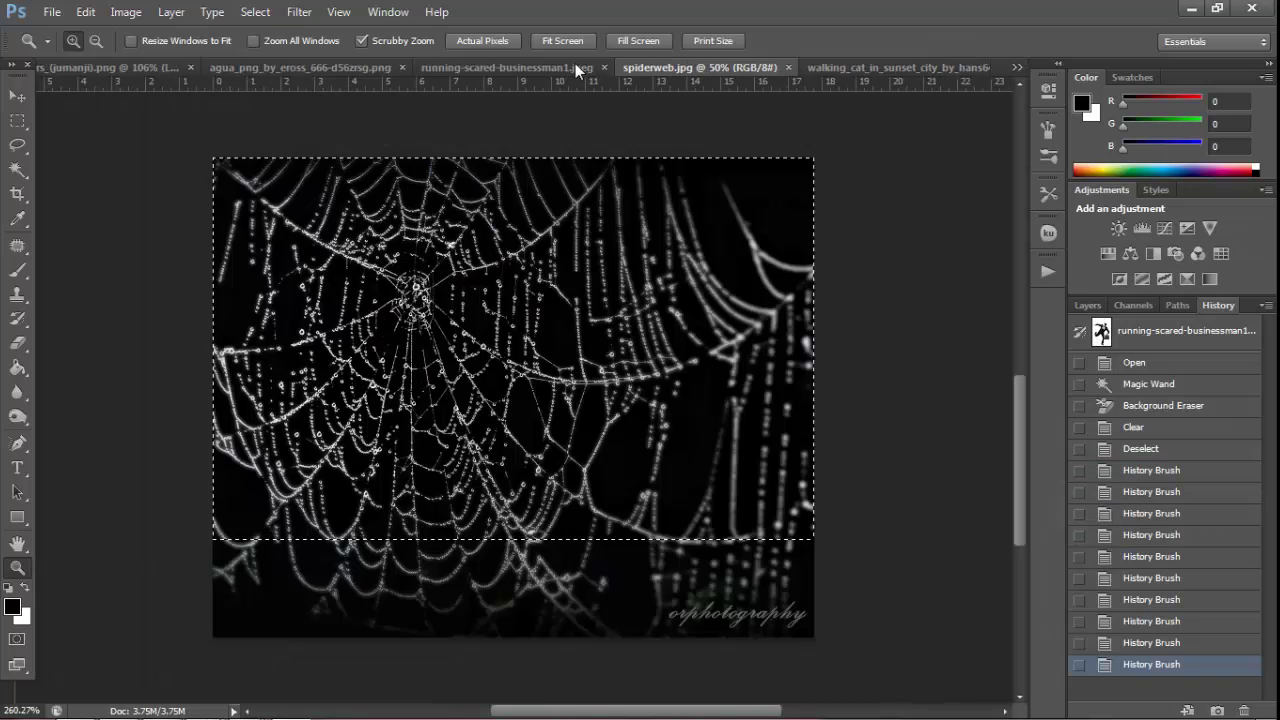
click(1017, 67)
click(130, 67)
key(v)
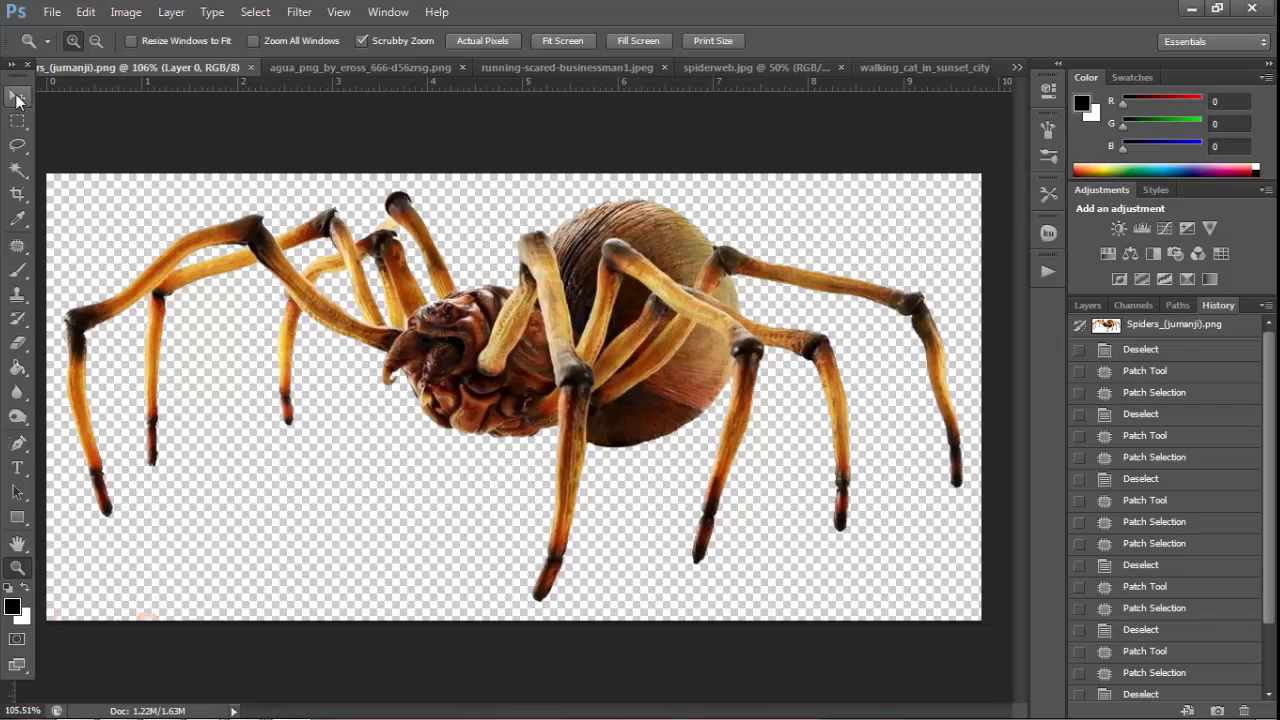
mouse_move(688, 197)
mouse_down()
mouse_move(865, 75)
mouse_move(596, 252)
mouse_up()
Free-transform the spider to about 364% and position it straddling the street
key(m)
right_click(296, 256)
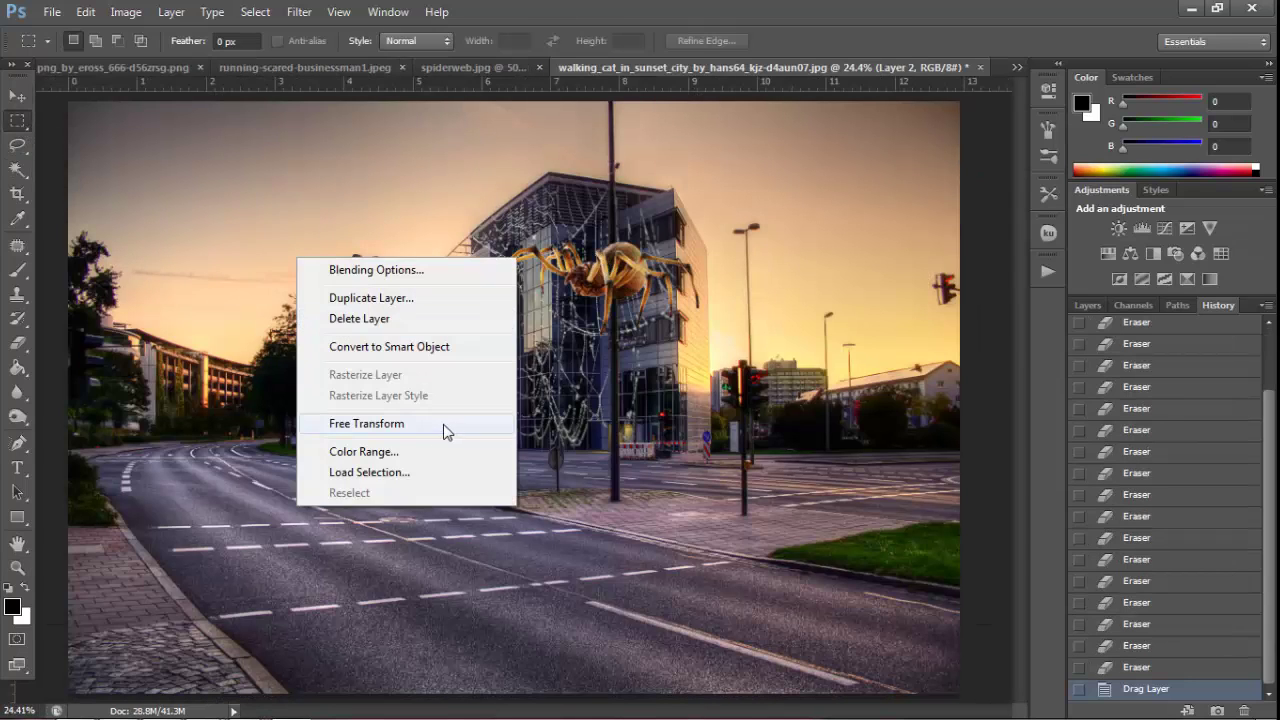
click(445, 429)
drag(691, 331, 986, 478)
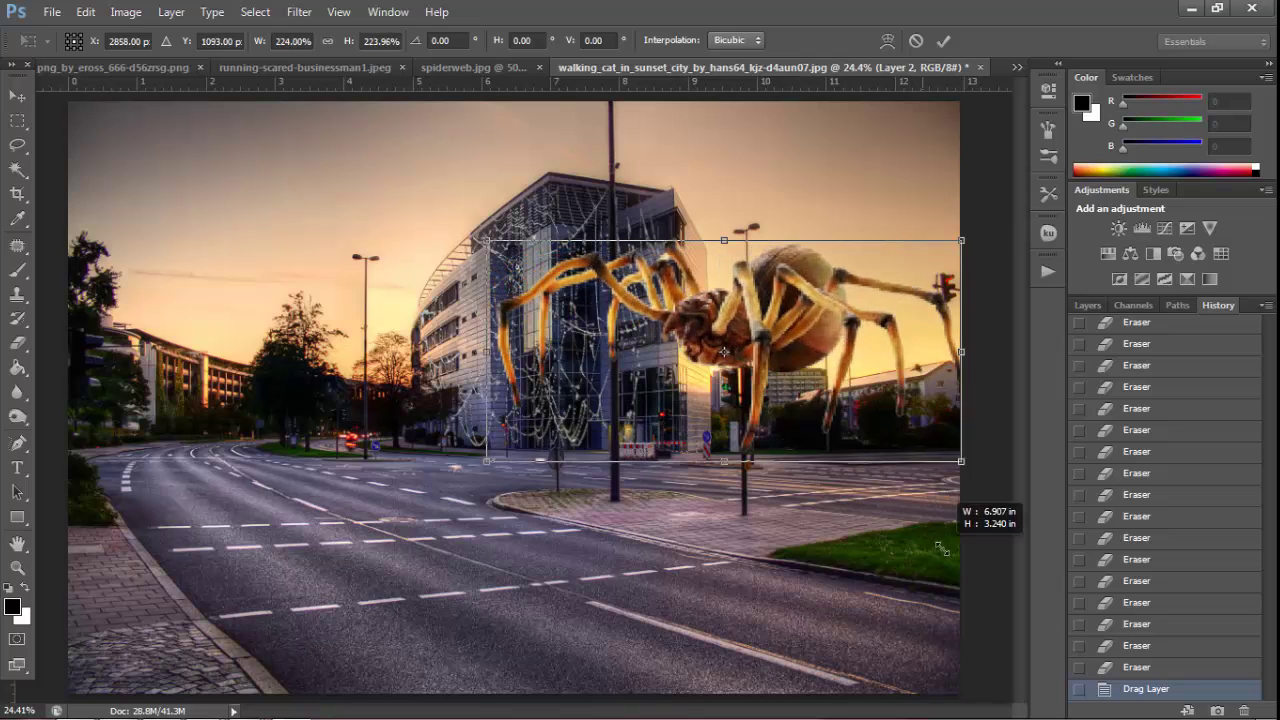
drag(737, 356, 496, 353)
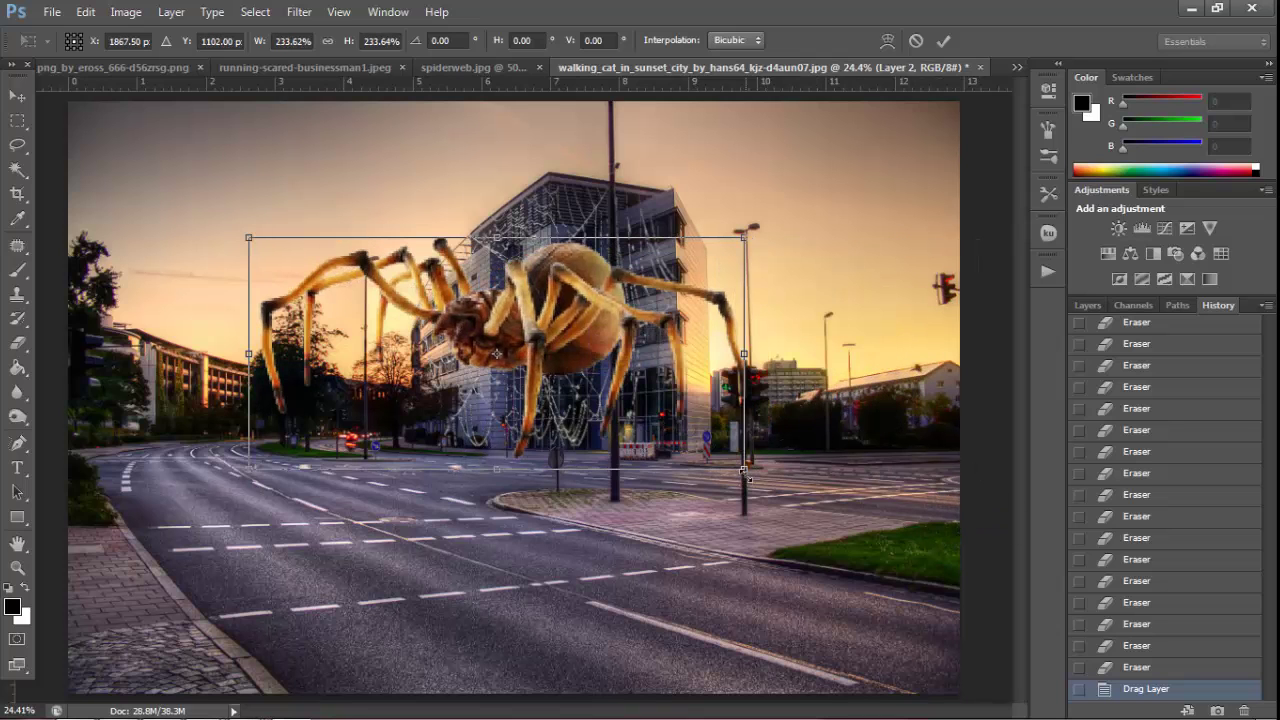
drag(743, 469, 917, 604)
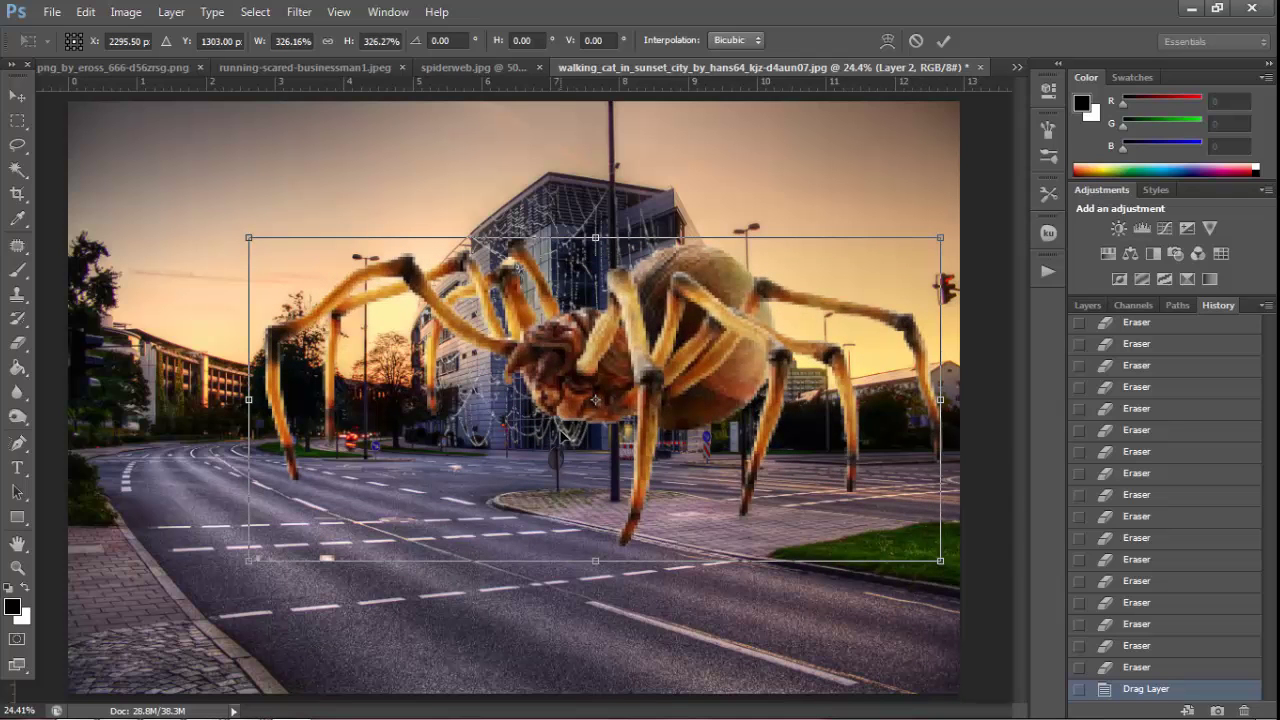
drag(560, 434, 456, 471)
drag(835, 597, 917, 633)
drag(718, 568, 696, 549)
key(Return)
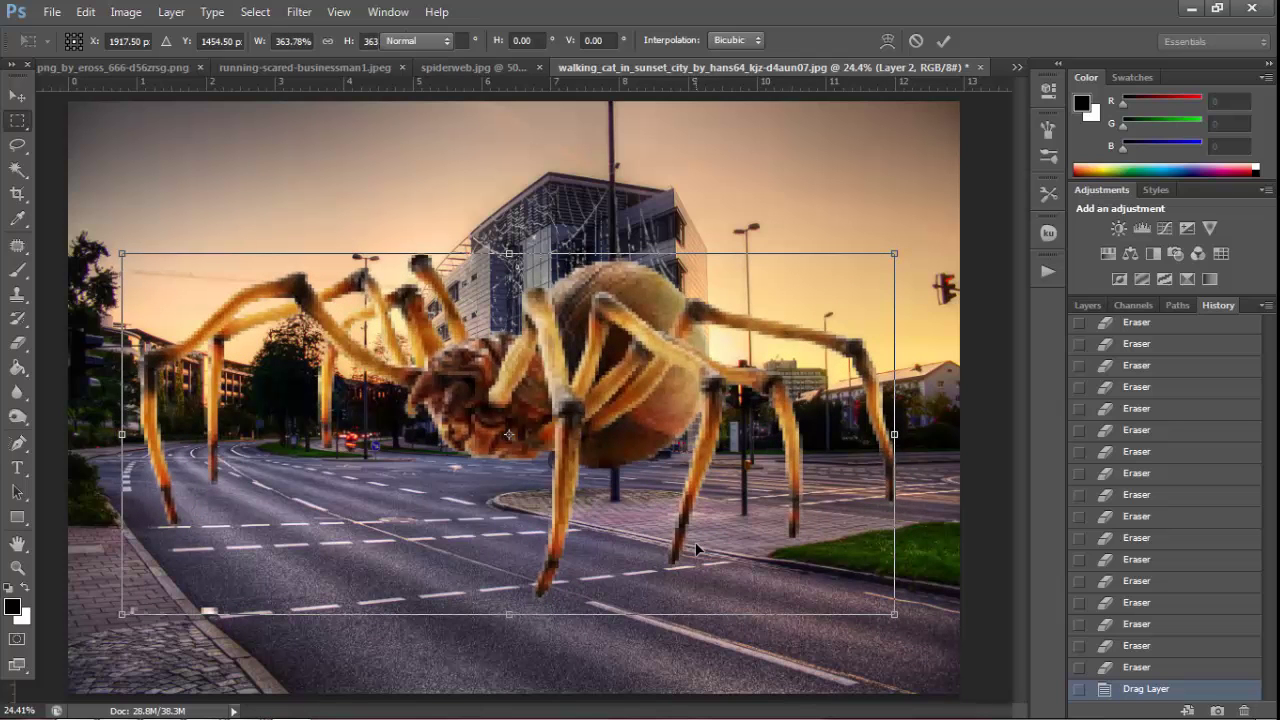
Zoom in on the left legs and erase the far-left leg over the trees with a 50 px eraser
click(17, 567)
mouse_move(301, 364)
mouse_down()
mouse_move(414, 486)
mouse_move(395, 560)
mouse_up()
key(e)
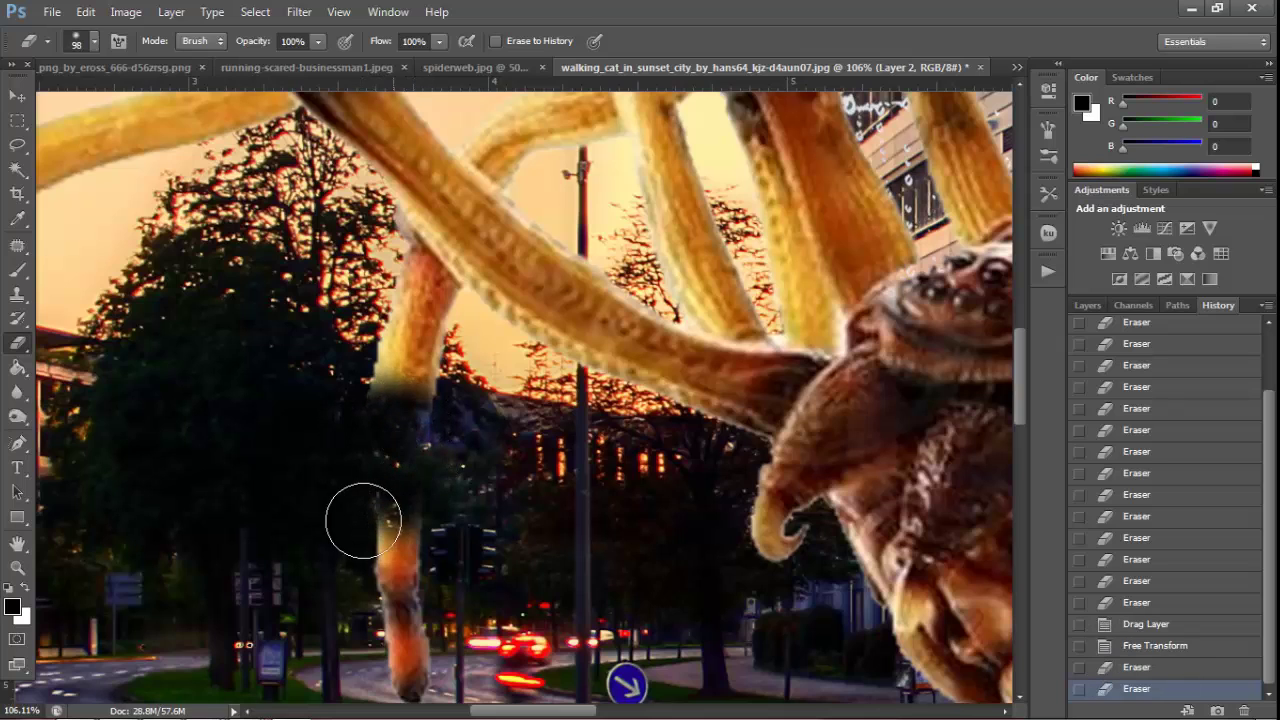
mouse_move(414, 503)
mouse_down()
mouse_move(371, 529)
mouse_move(386, 514)
mouse_move(371, 457)
mouse_move(411, 417)
mouse_move(369, 405)
mouse_up()
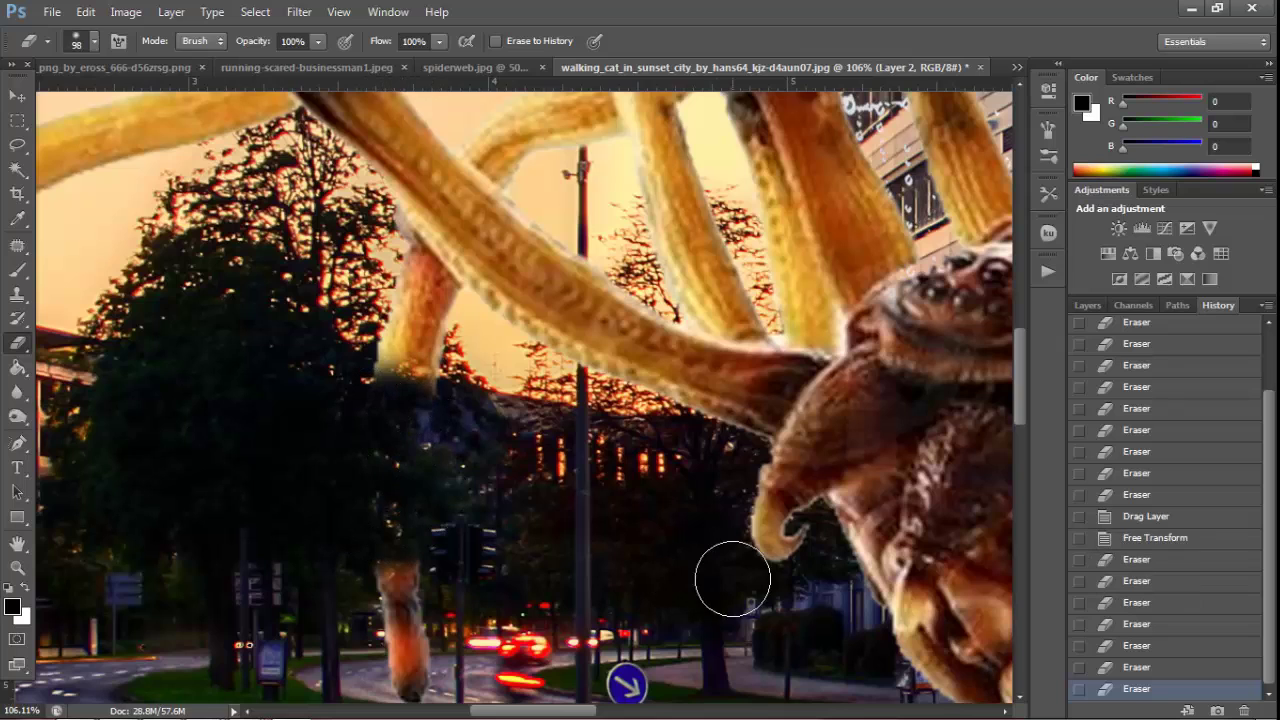
key(ctrl+z)
right_click(328, 401)
click(395, 447)
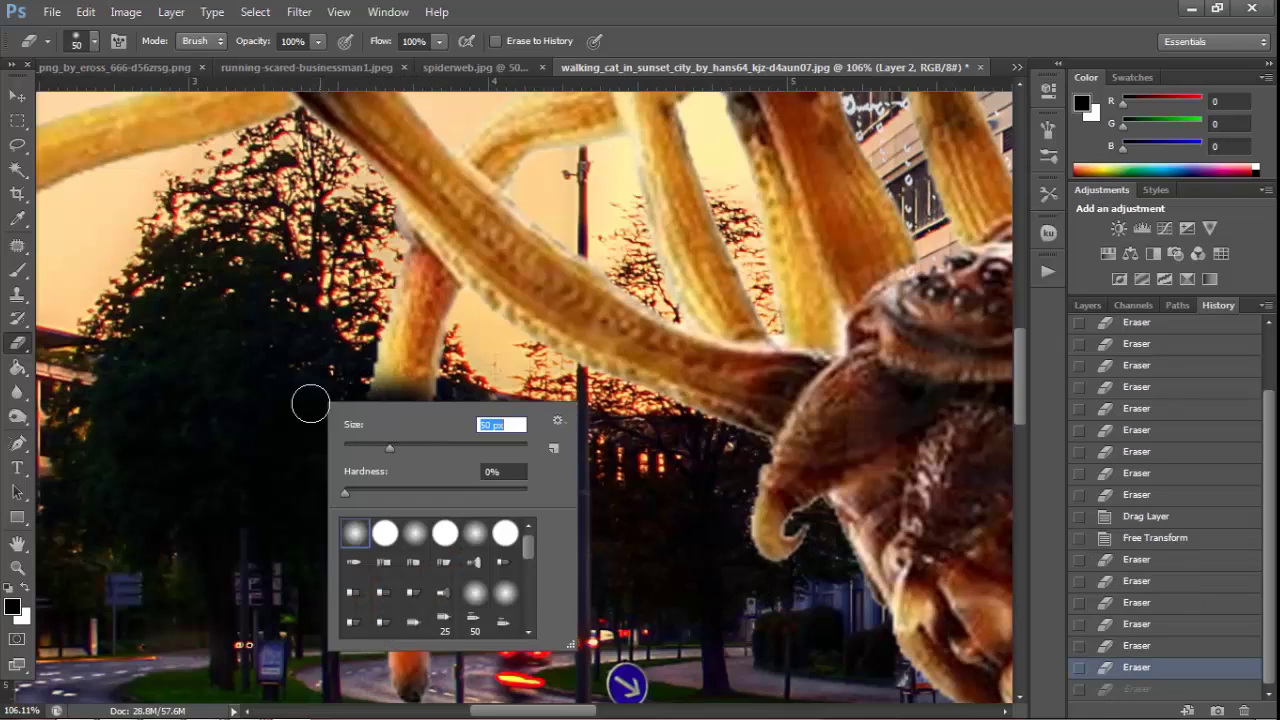
click(308, 400)
mouse_move(371, 394)
mouse_down()
mouse_move(428, 408)
mouse_move(369, 400)
mouse_move(423, 400)
mouse_move(389, 391)
mouse_up()
Shrink the eraser to 7 px and clean small spots along the leg edge near the treetops
right_click(404, 410)
click(431, 459)
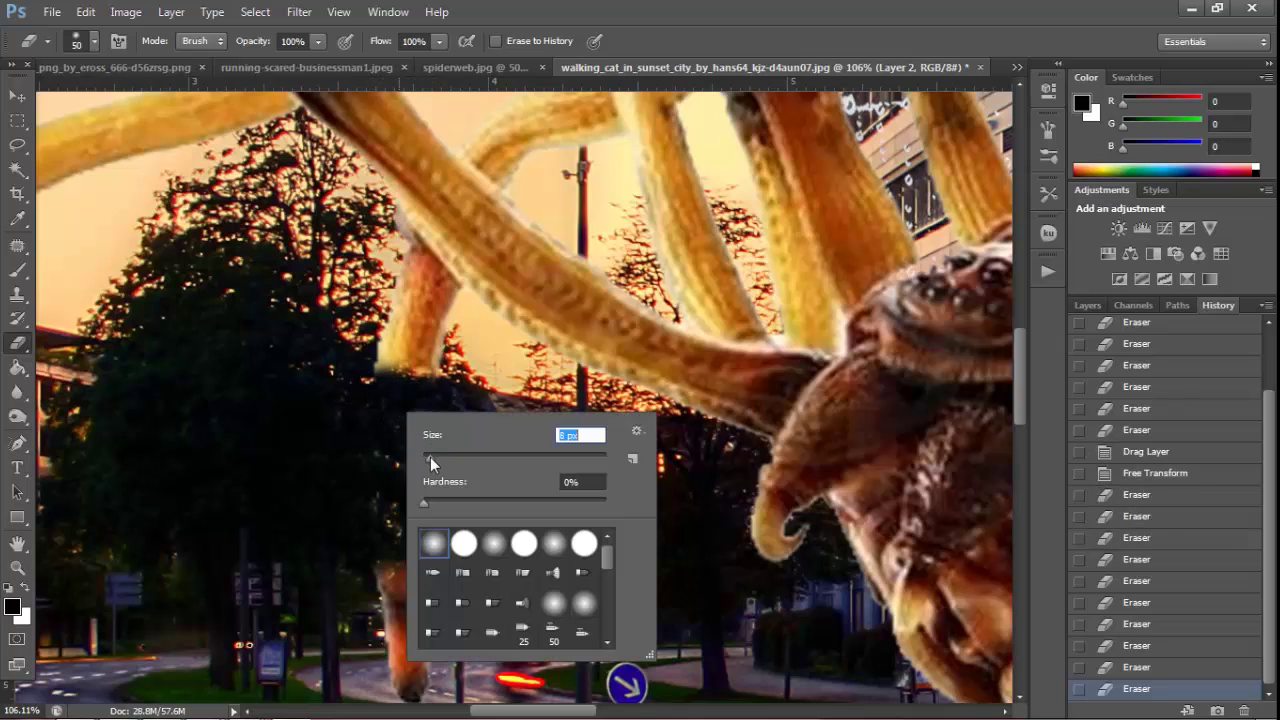
key(Return)
click(389, 366)
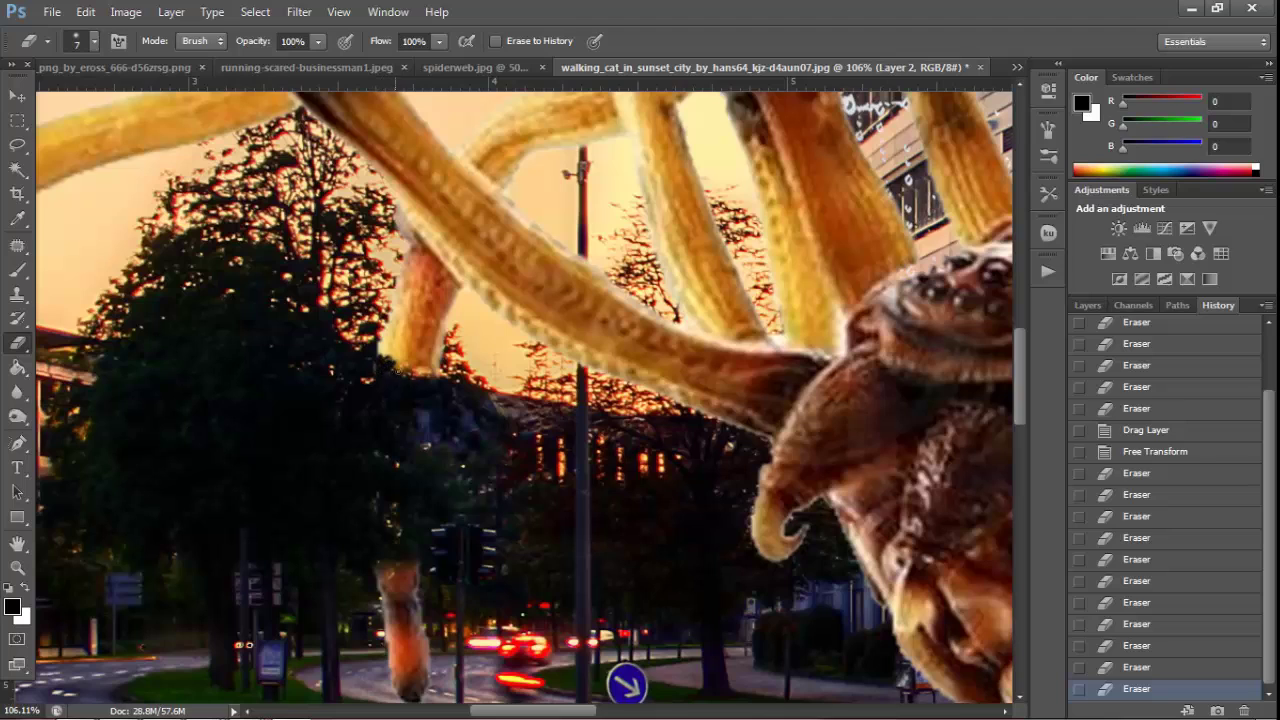
click(411, 367)
click(433, 370)
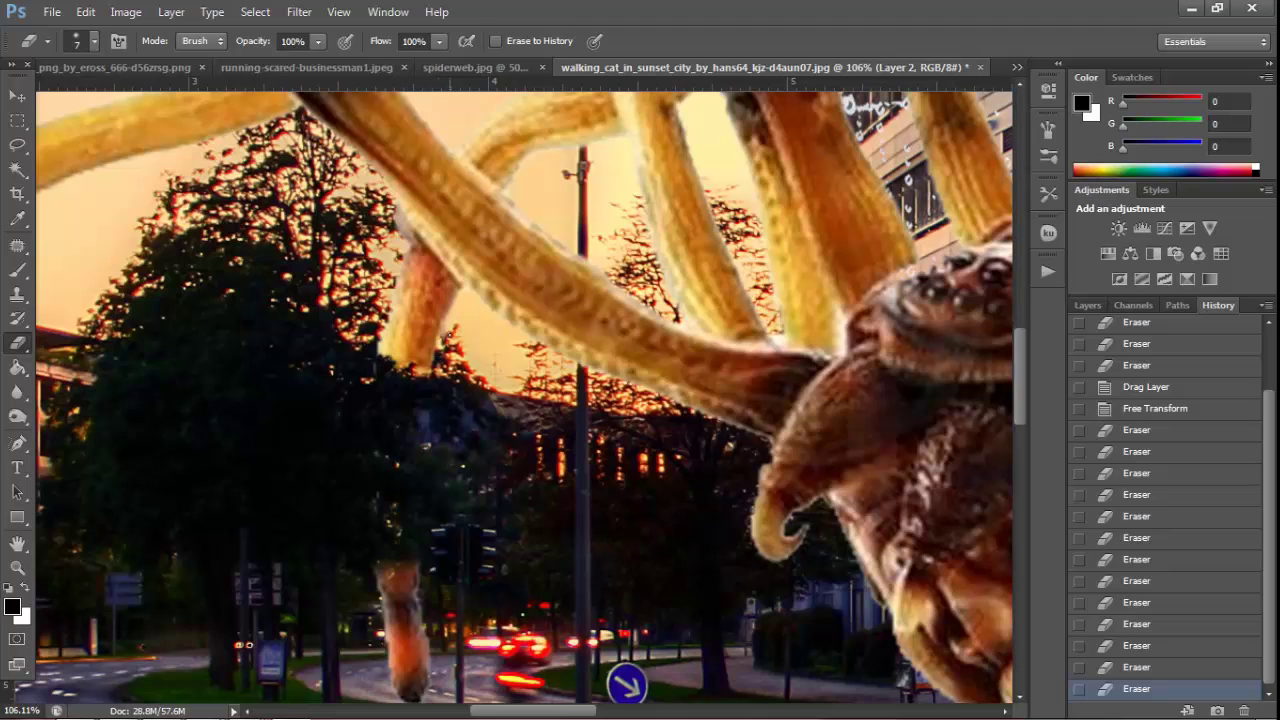
click(388, 349)
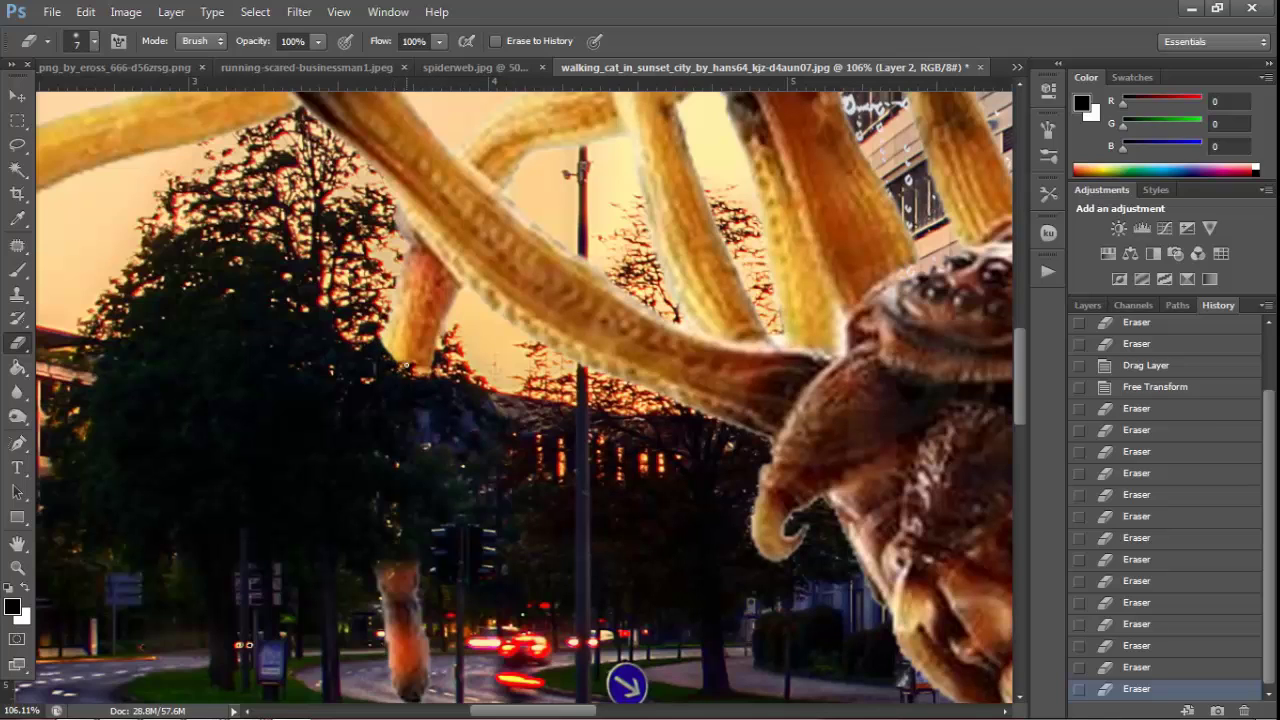
Soften the cut leg edge against the trees with the Blur tool
click(17, 391)
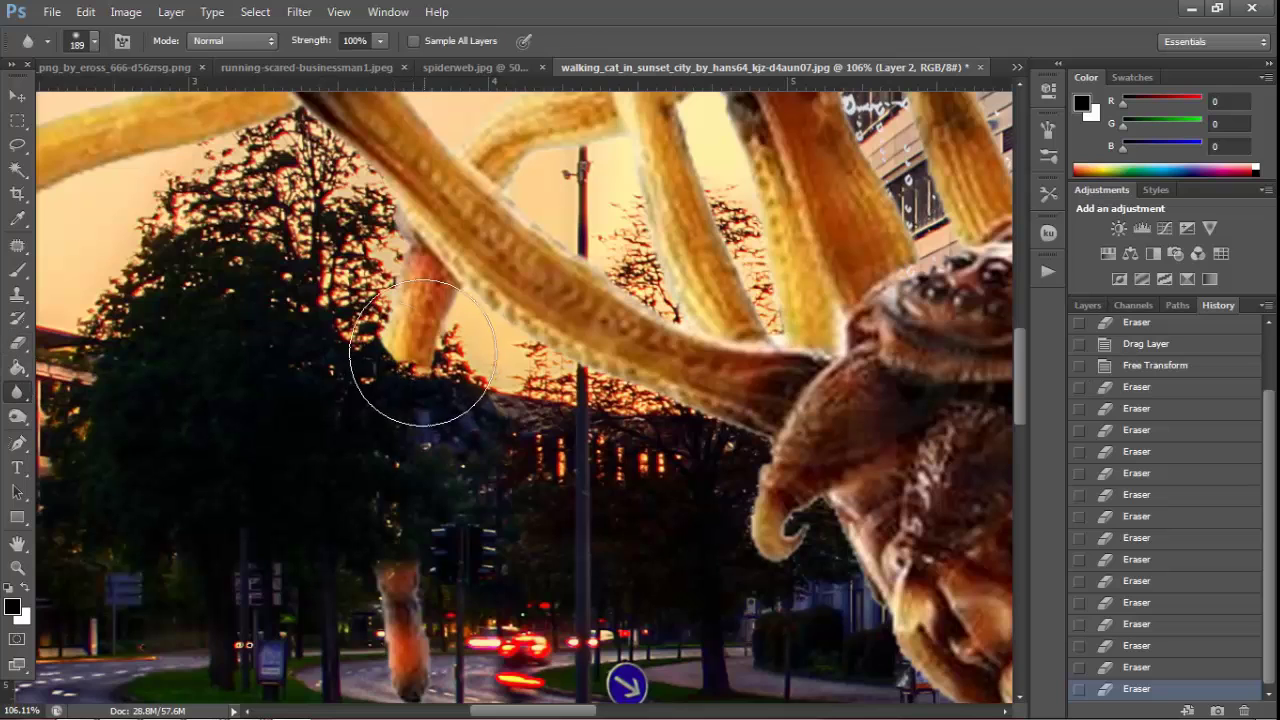
mouse_move(423, 363)
mouse_down()
mouse_move(406, 371)
mouse_move(394, 344)
mouse_move(429, 423)
mouse_up()
scroll(434, 423, up, 1)
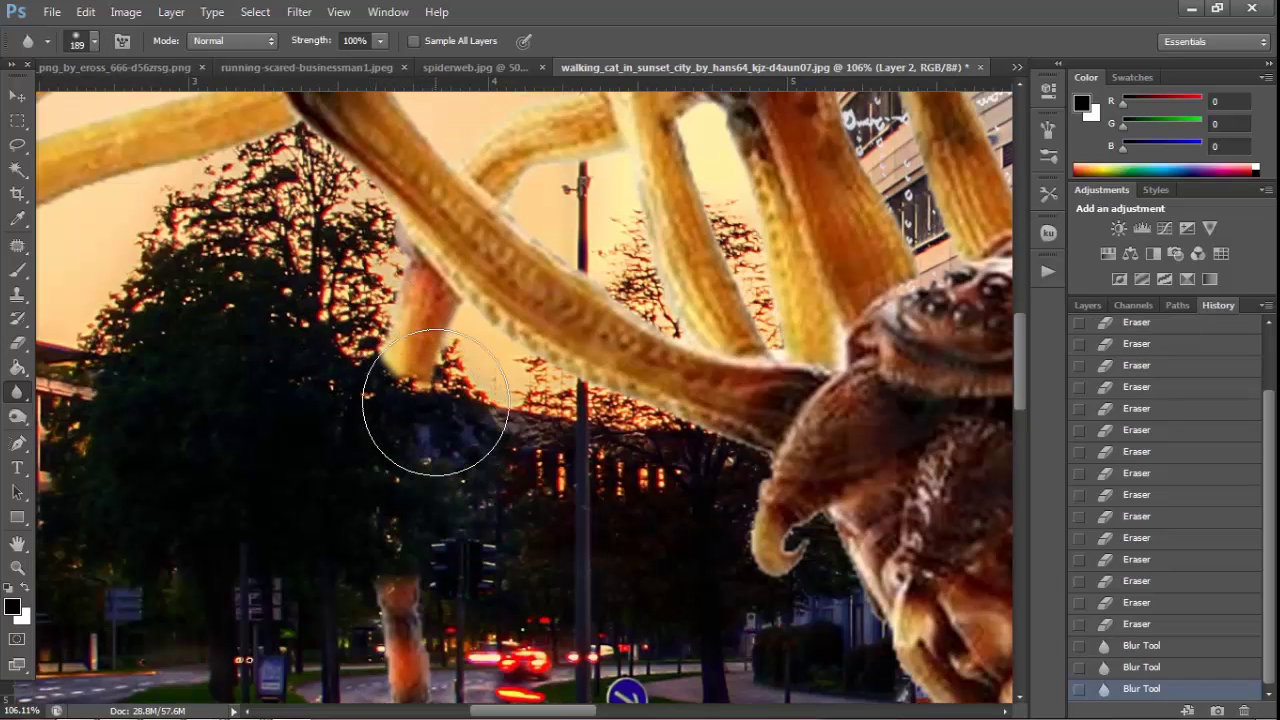
scroll(434, 423, up, 3)
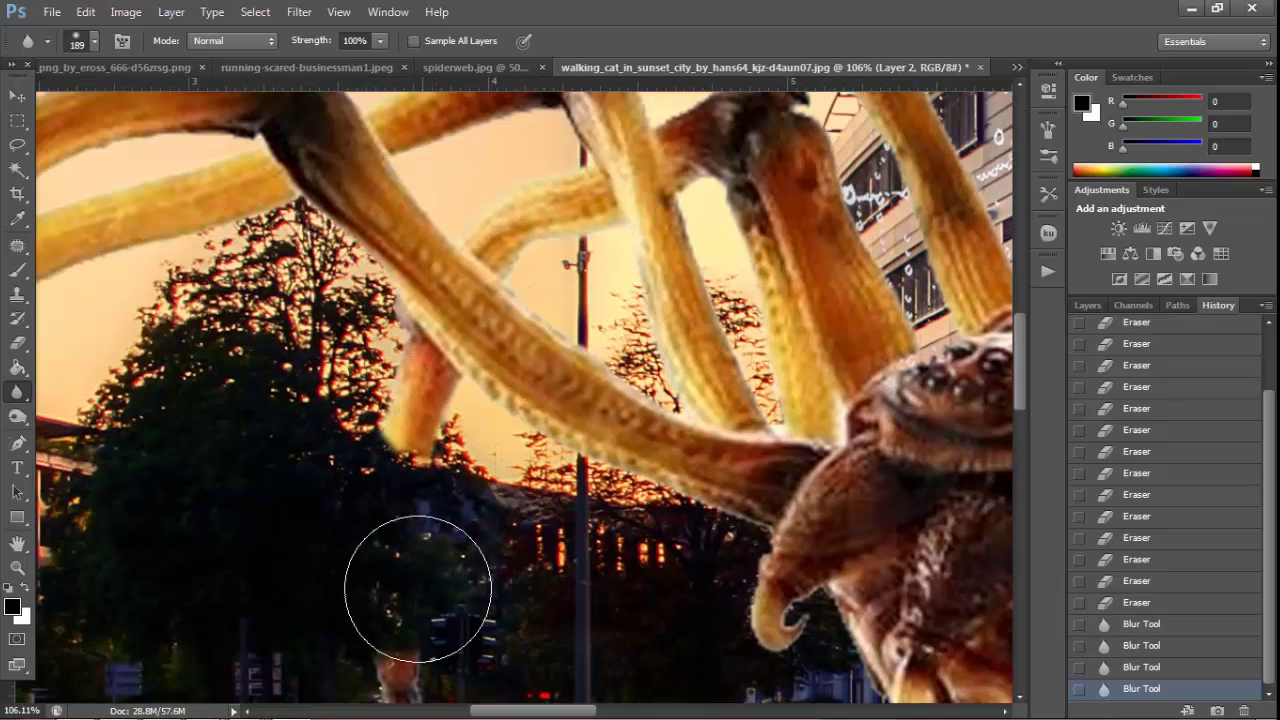
drag(420, 571, 417, 571)
scroll(417, 571, down, 2)
click(171, 11)
mouse_move(197, 113)
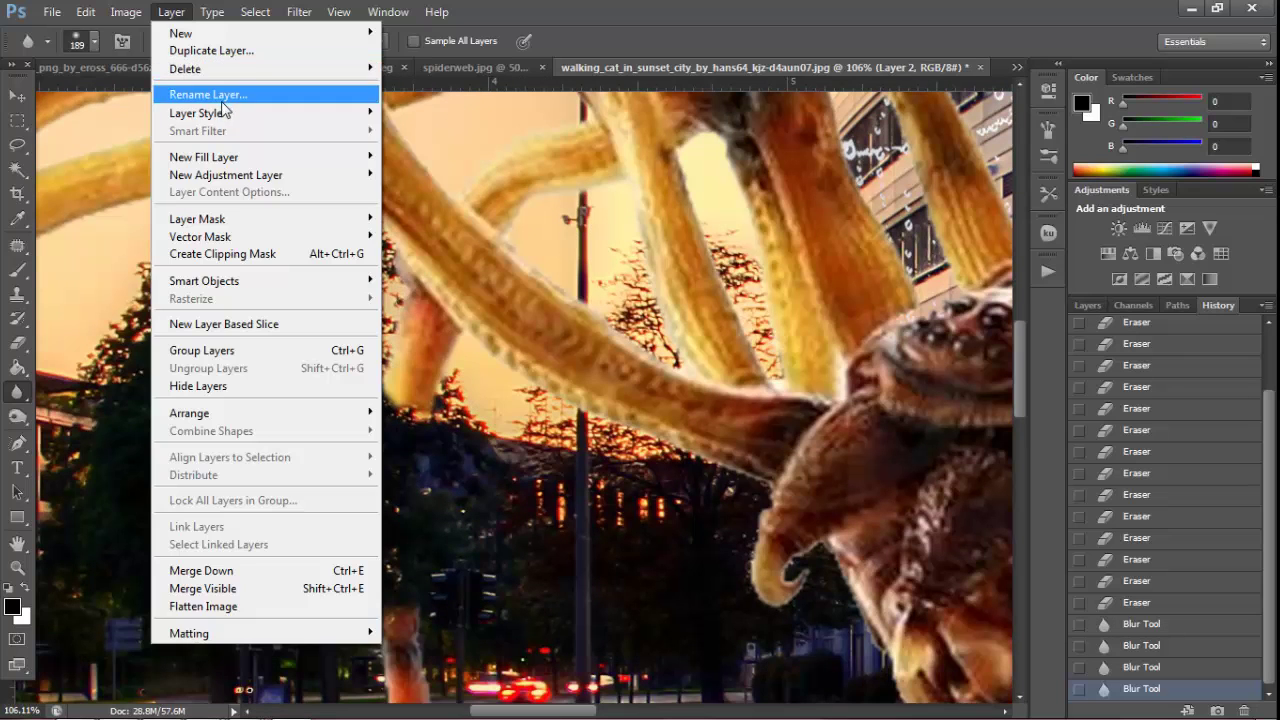
Lower the spider layer's opacity to about 46% in Blending Options
click(433, 114)
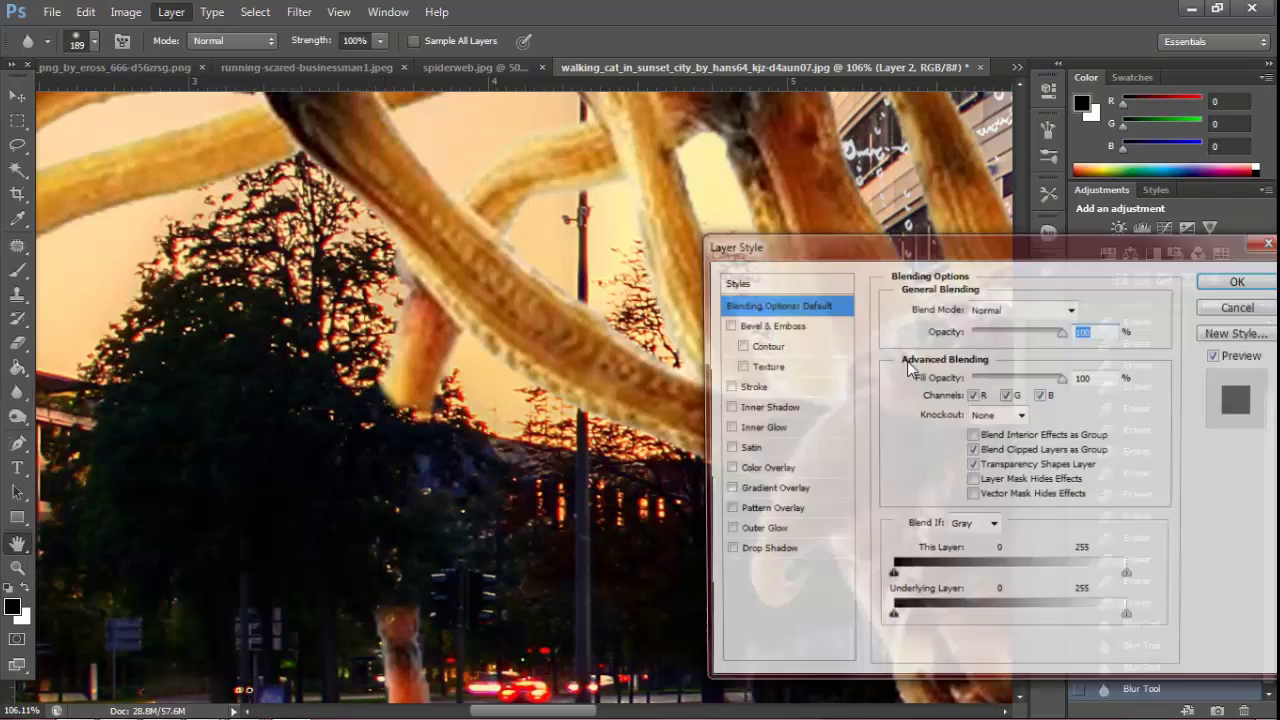
click(986, 333)
drag(1019, 337, 1070, 333)
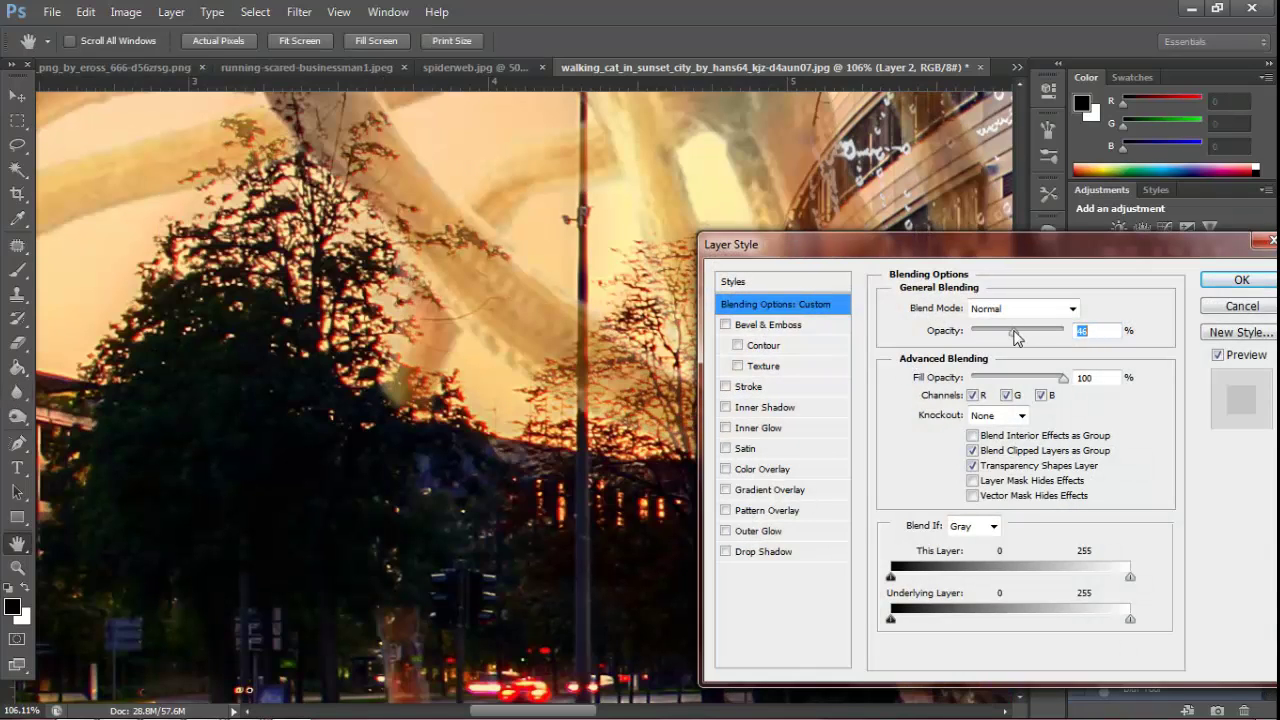
click(1240, 280)
Erase small spots of the leg so the tree branches show through
click(18, 345)
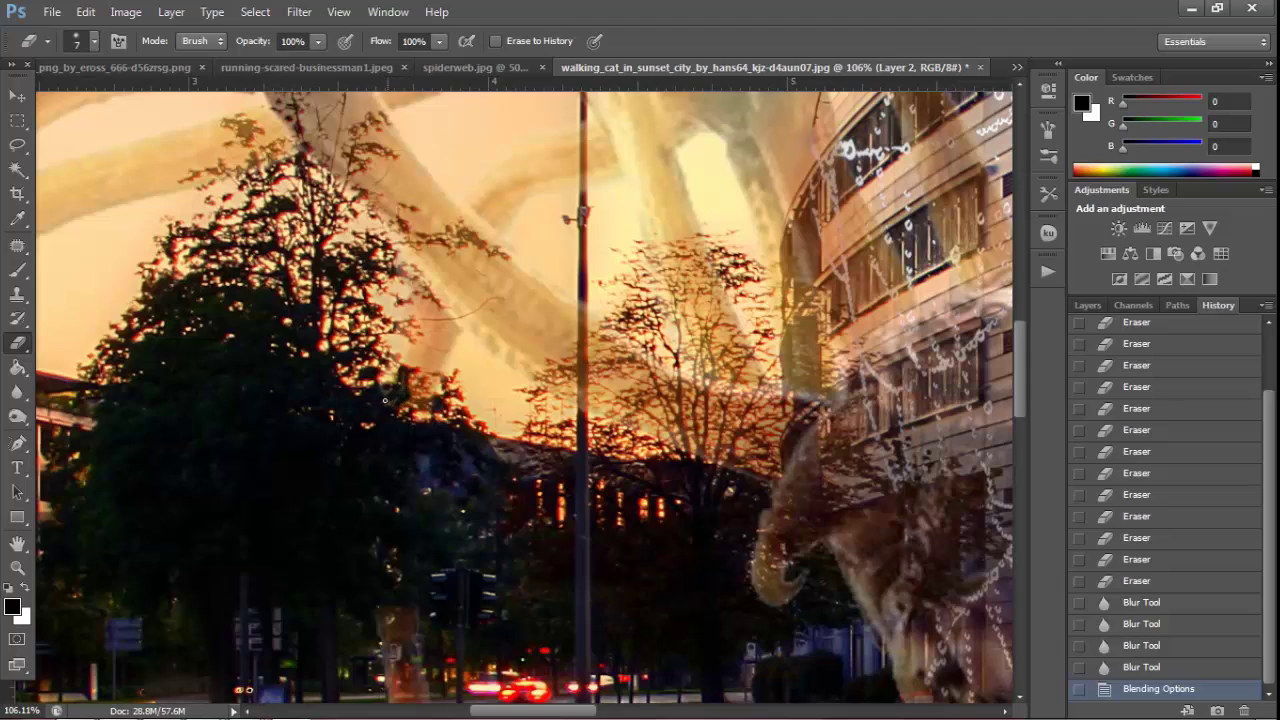
click(394, 407)
click(407, 401)
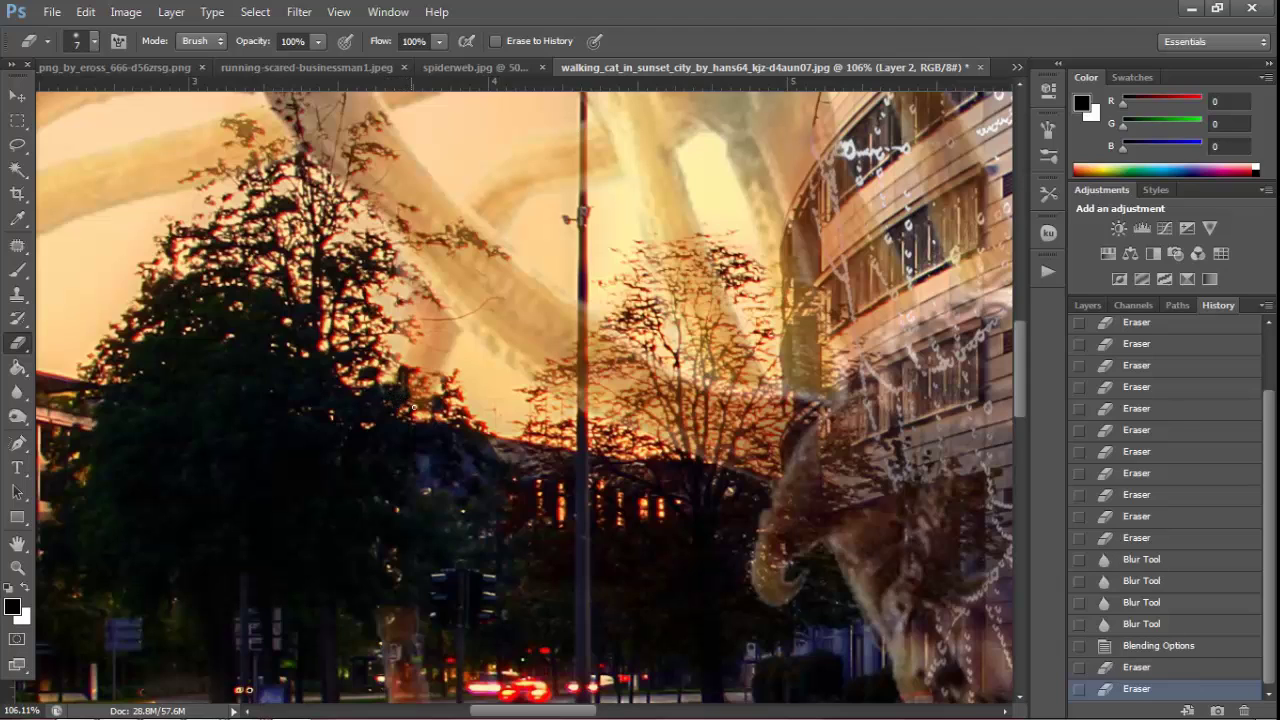
click(416, 400)
click(428, 399)
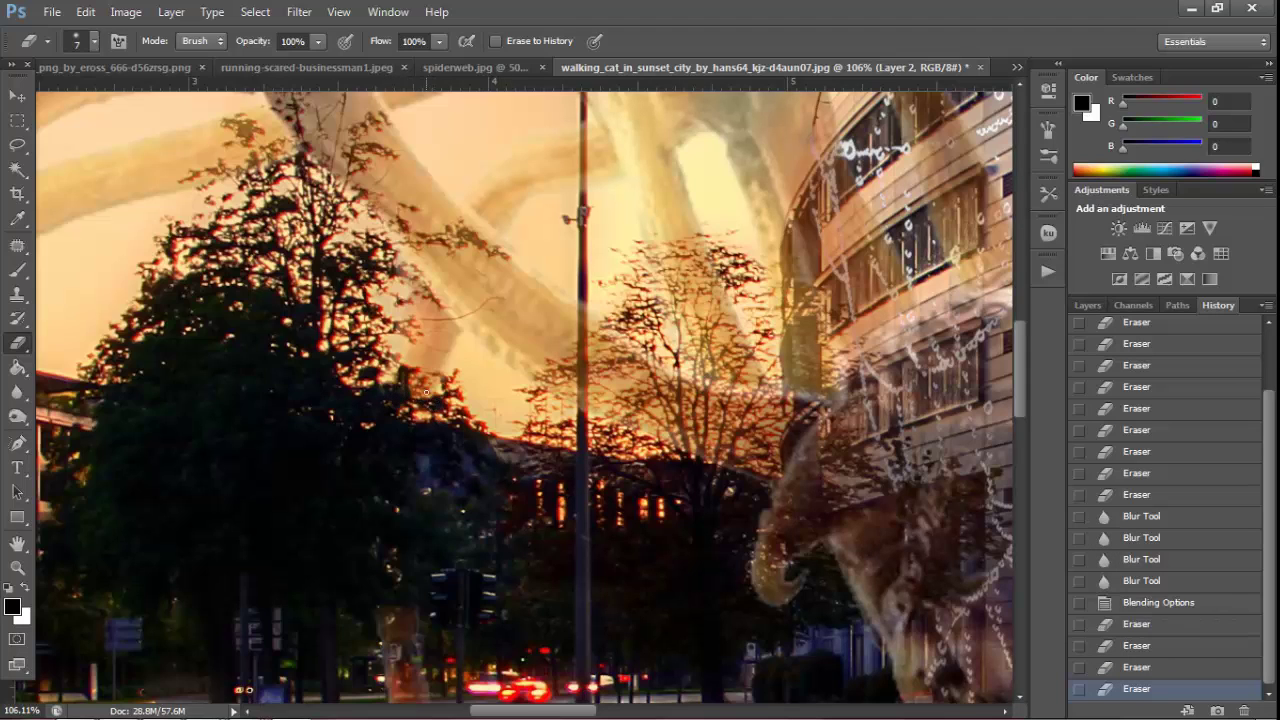
click(424, 388)
click(432, 379)
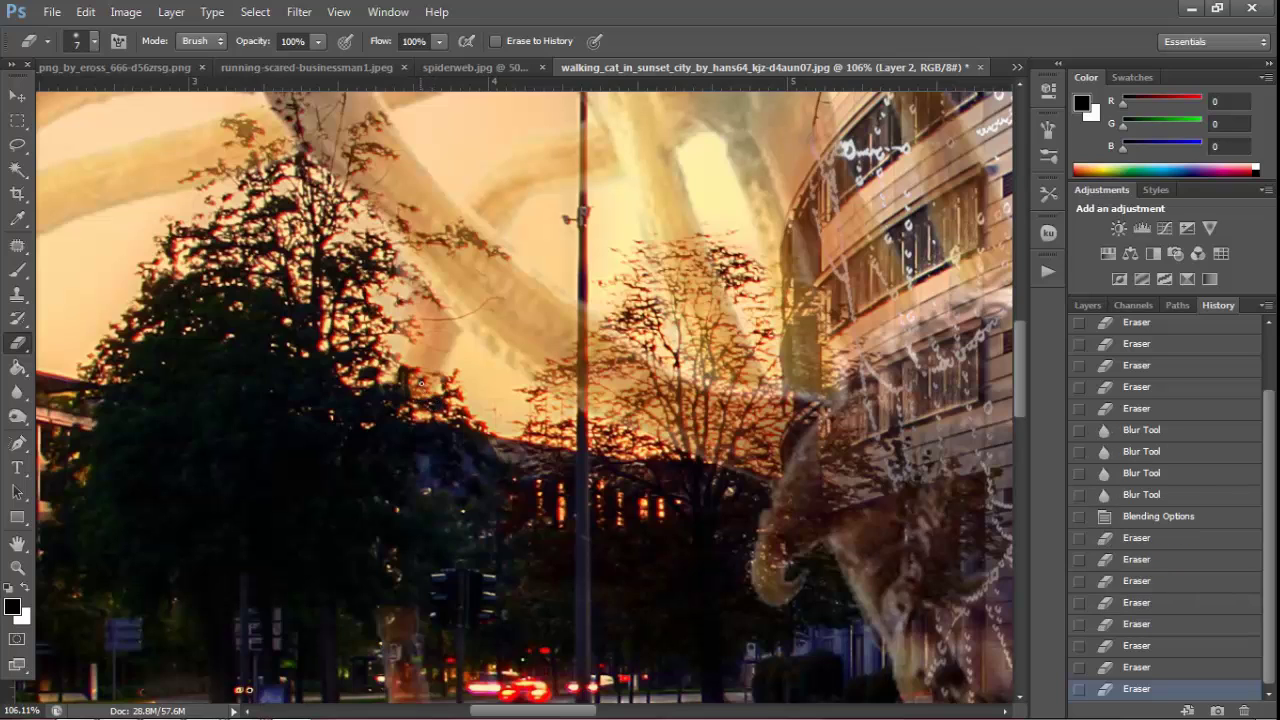
click(446, 379)
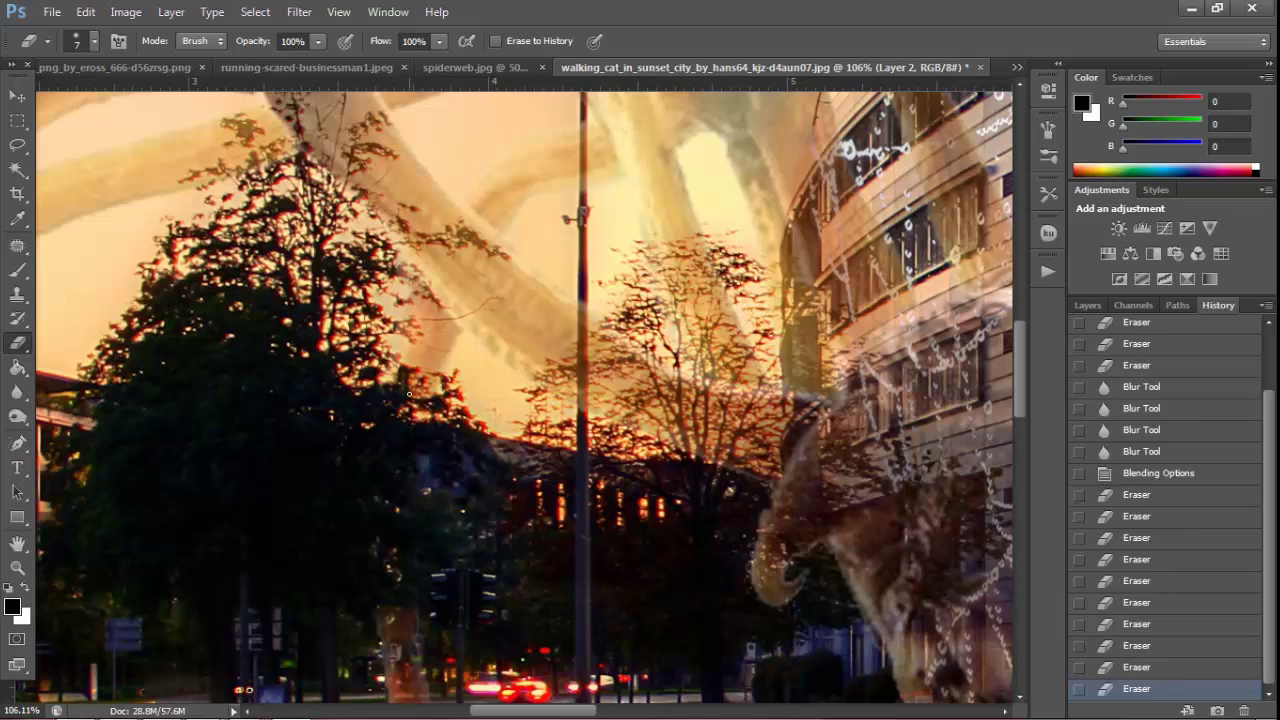
click(409, 388)
click(407, 381)
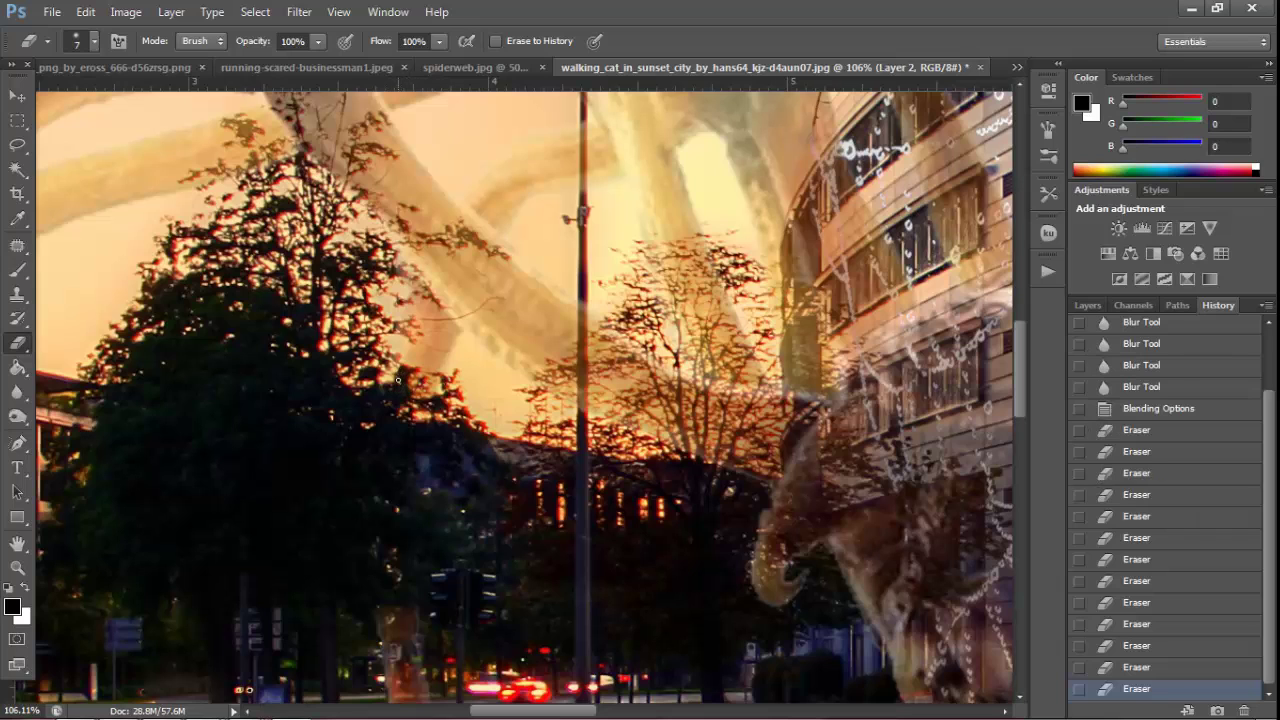
click(429, 405)
Restore the spider layer to 100% opacity in Blending Options
click(432, 406)
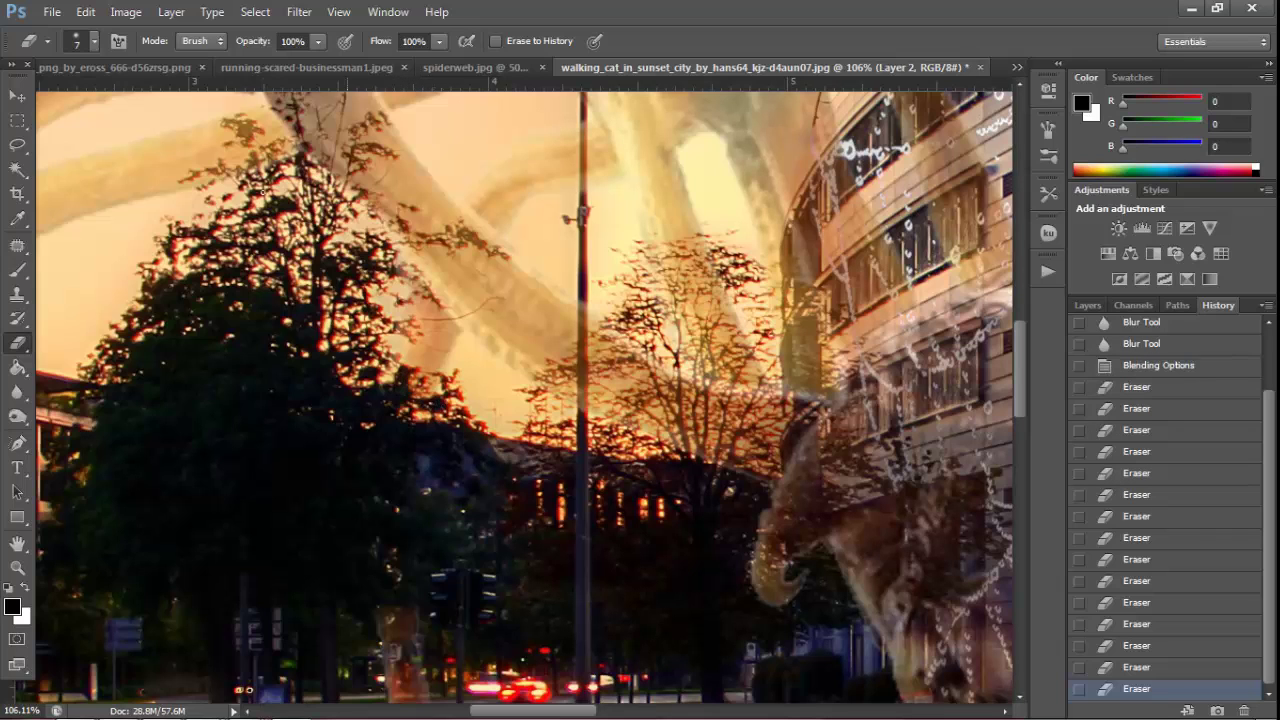
click(171, 11)
click(472, 115)
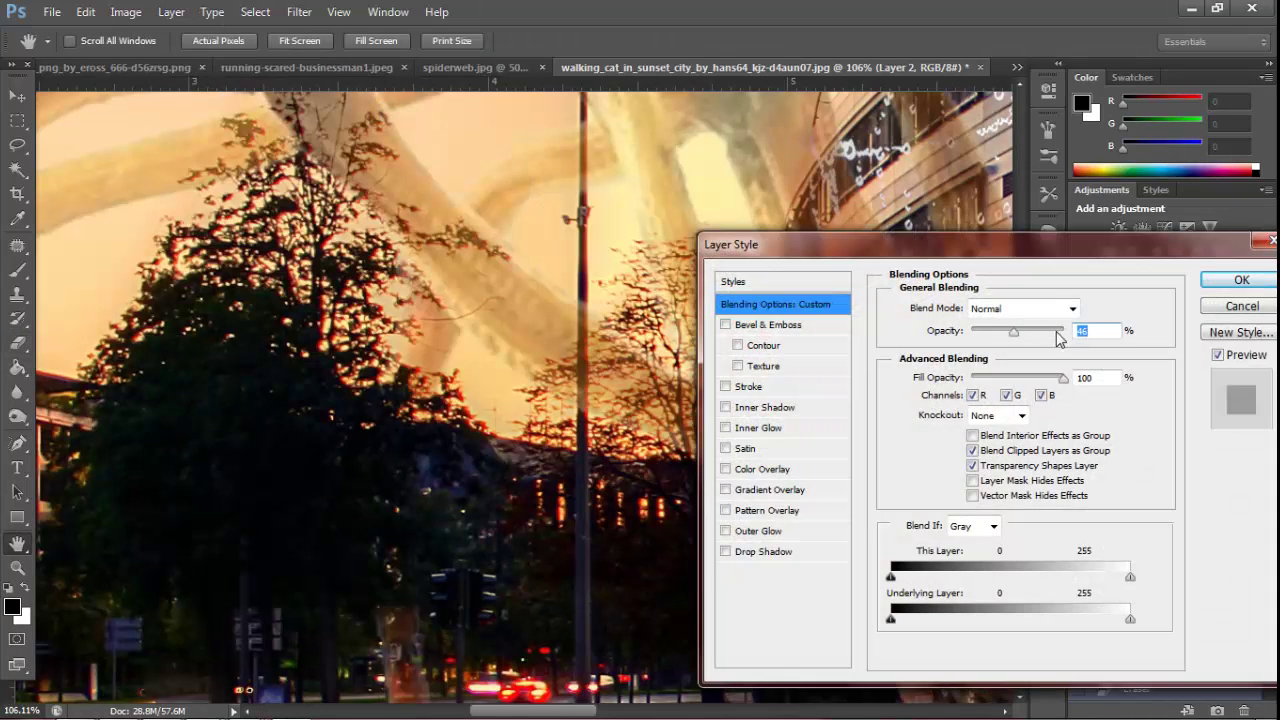
drag(1057, 332, 1086, 329)
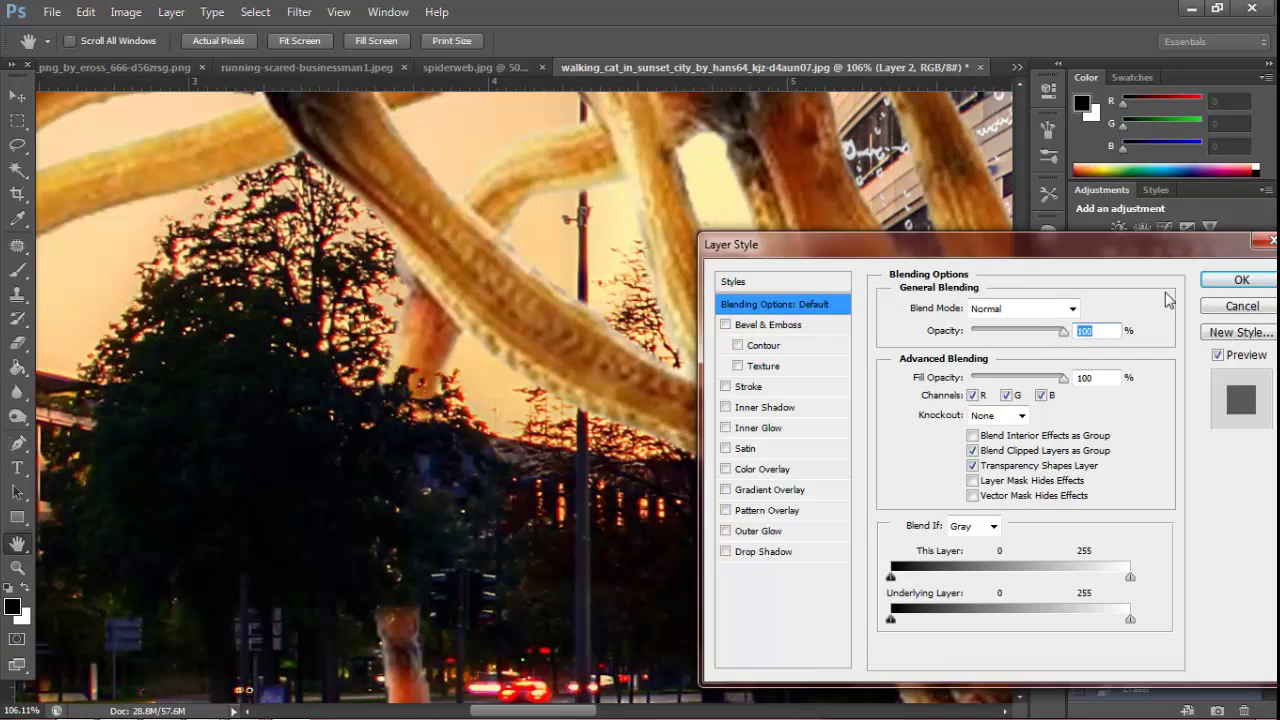
key(Return)
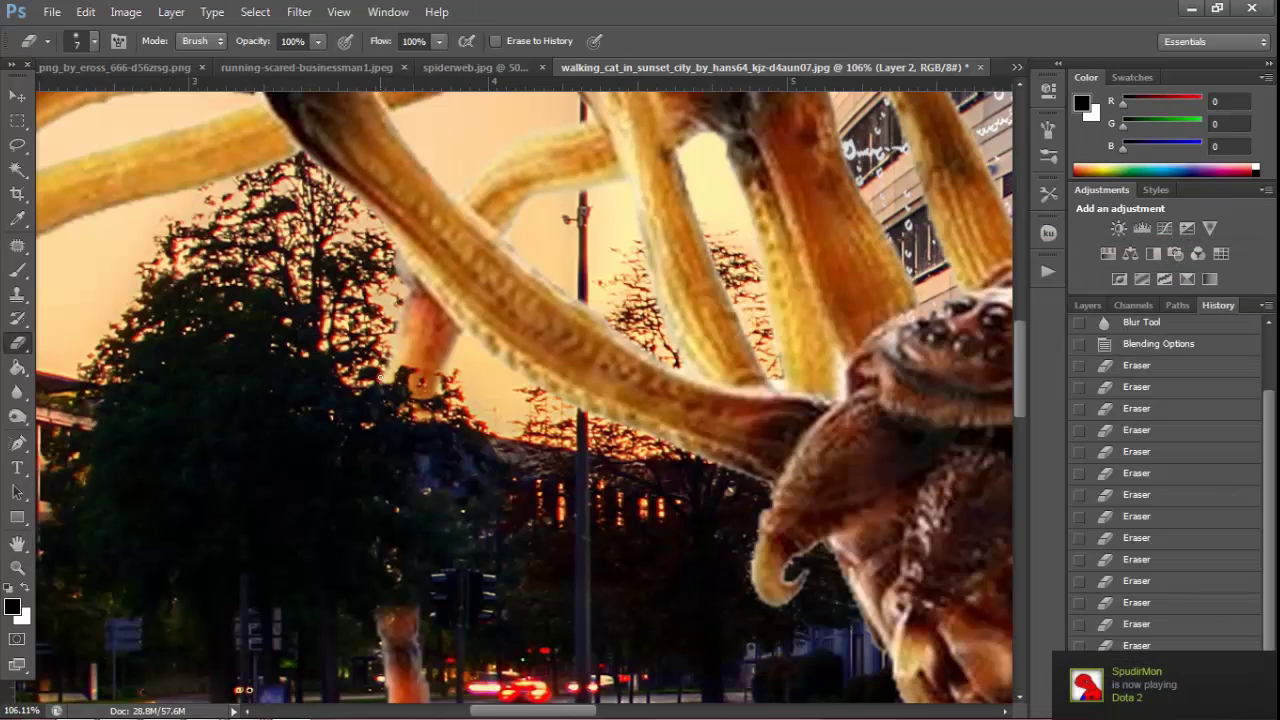
Erase a little more of the leg around the branches
drag(380, 378, 384, 394)
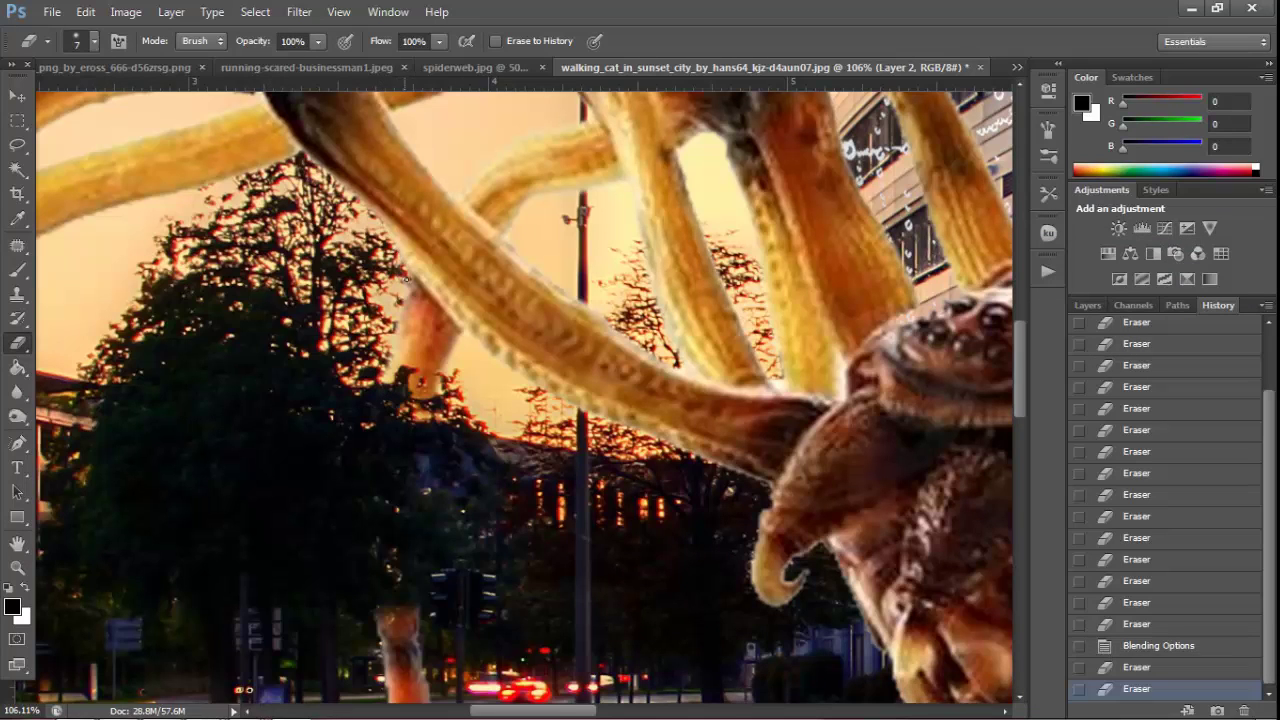
drag(441, 272, 532, 214)
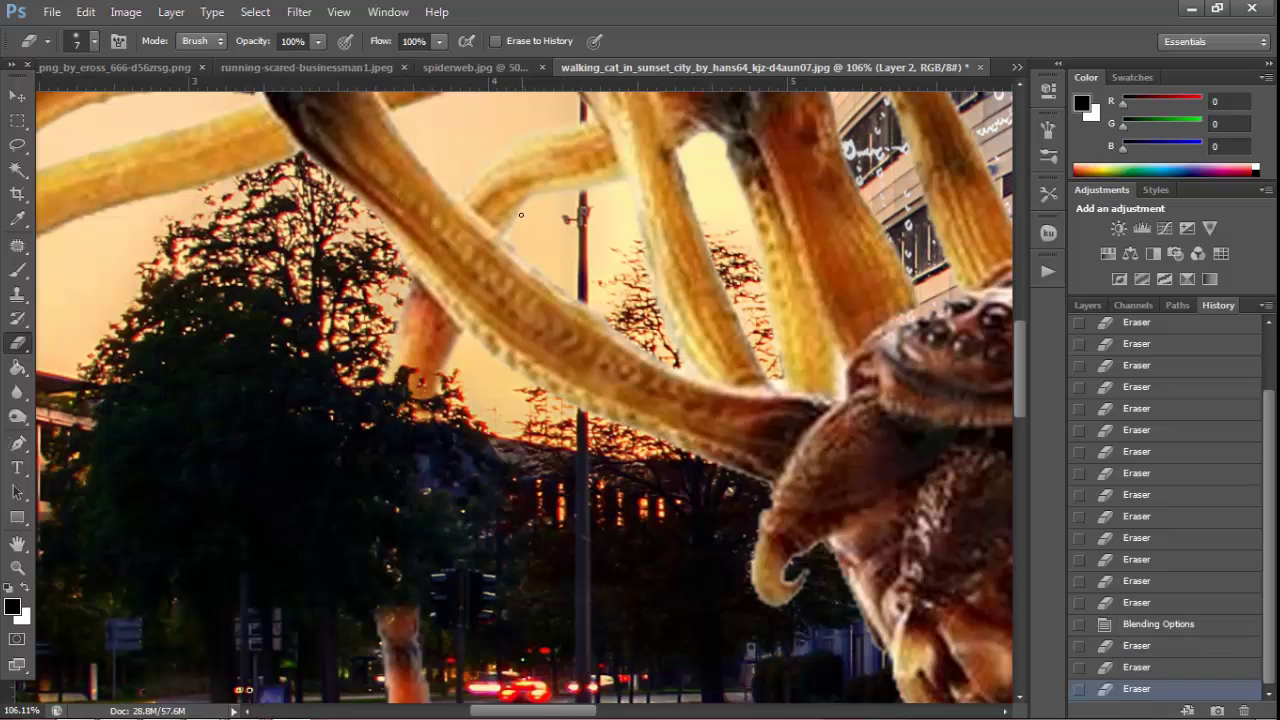
click(520, 213)
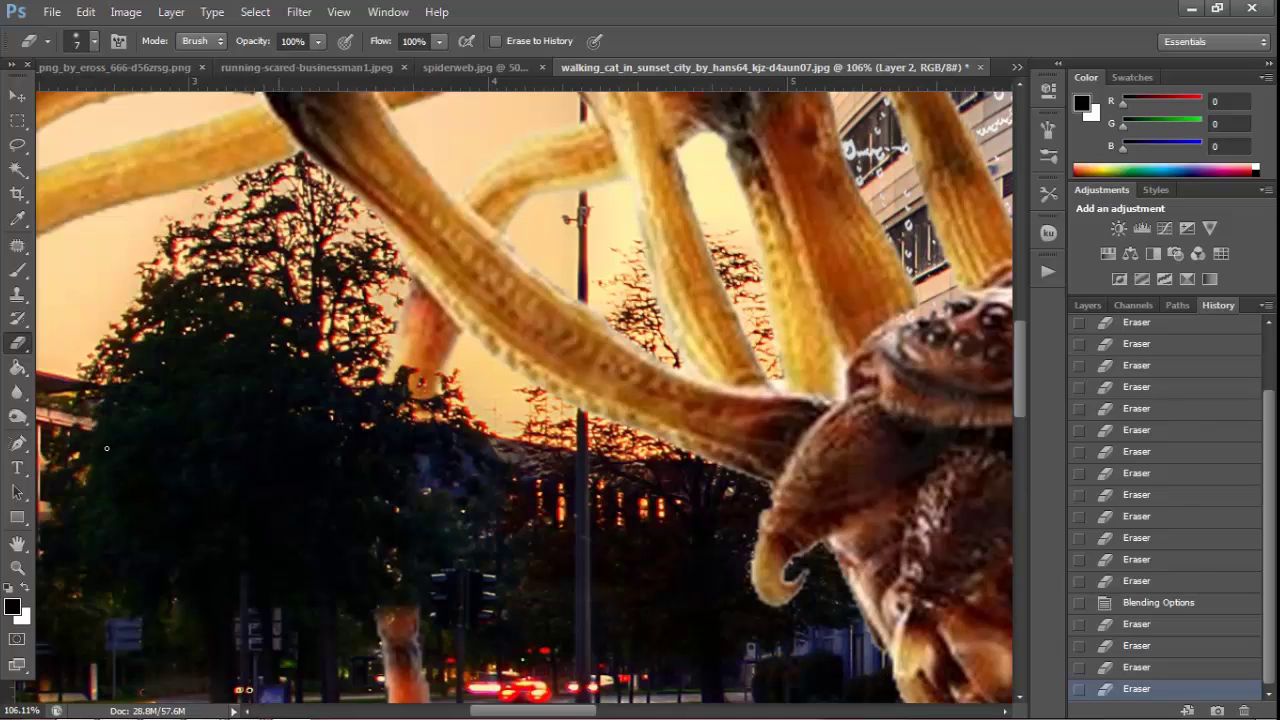
click(17, 567)
right_click(137, 523)
Fit the image on screen and blur the edges of the left spider legs
click(174, 535)
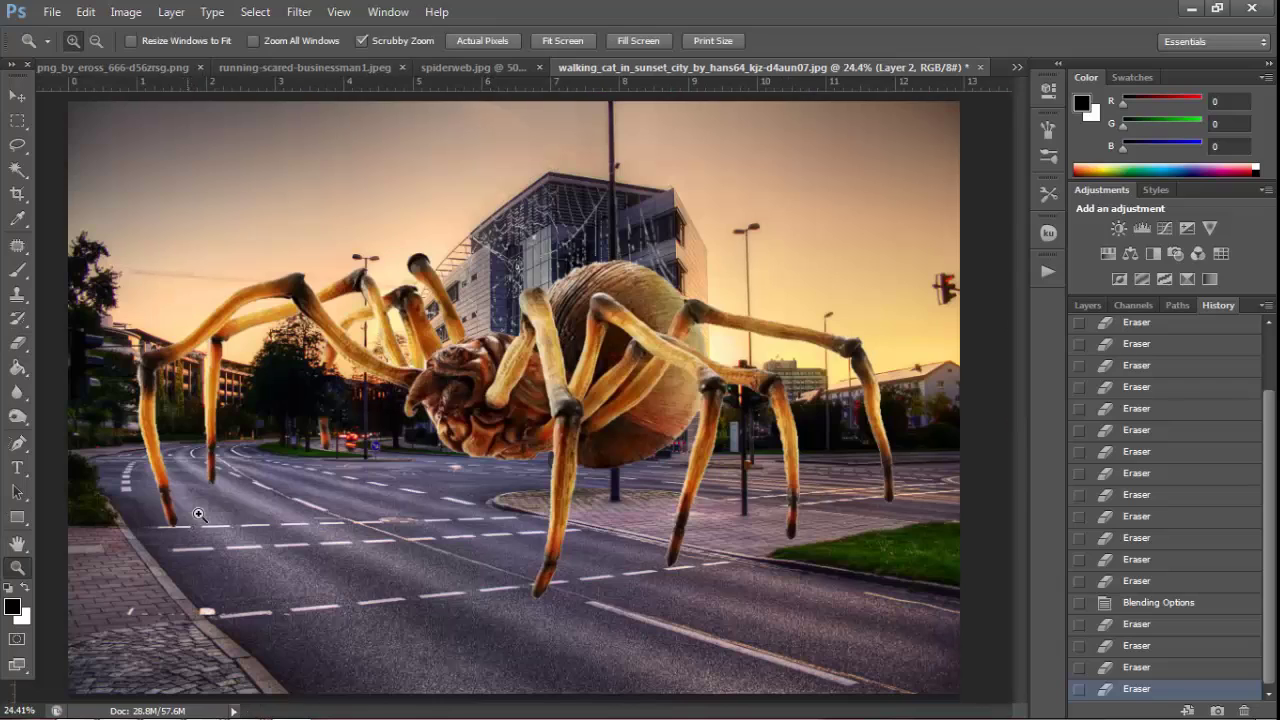
click(18, 367)
click(17, 392)
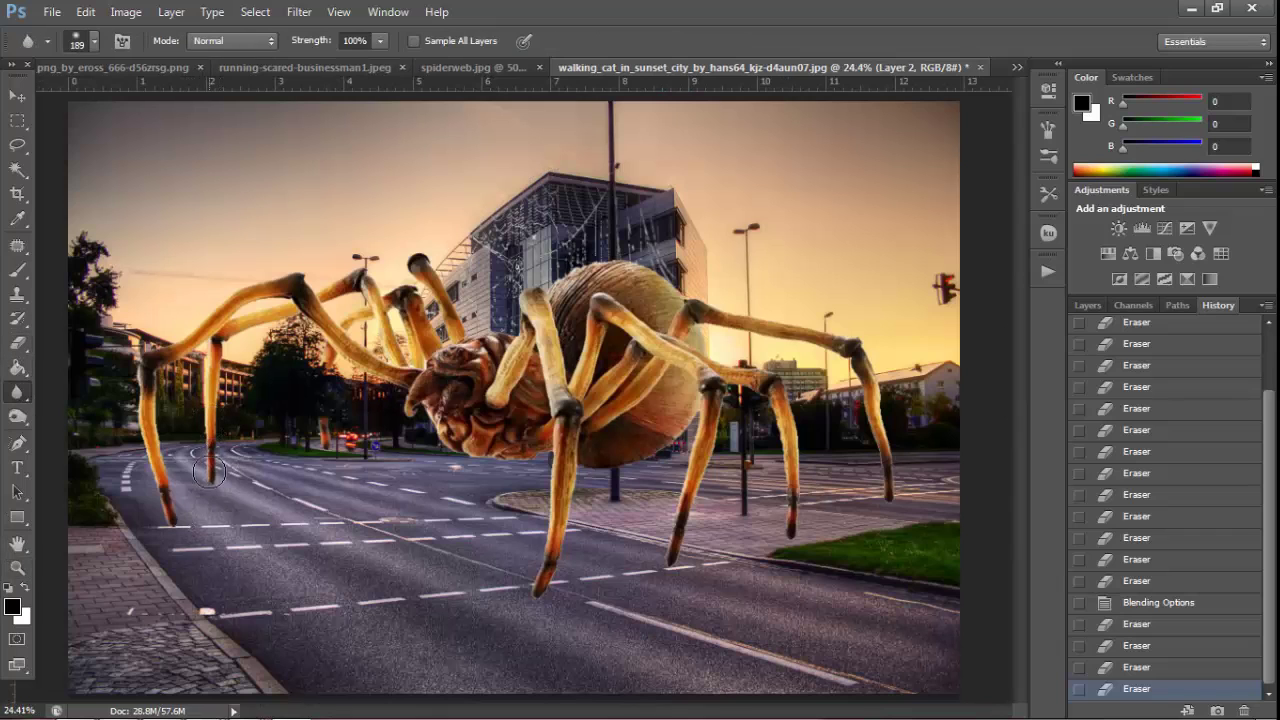
mouse_move(213, 370)
mouse_down()
mouse_move(214, 382)
mouse_move(222, 365)
mouse_up()
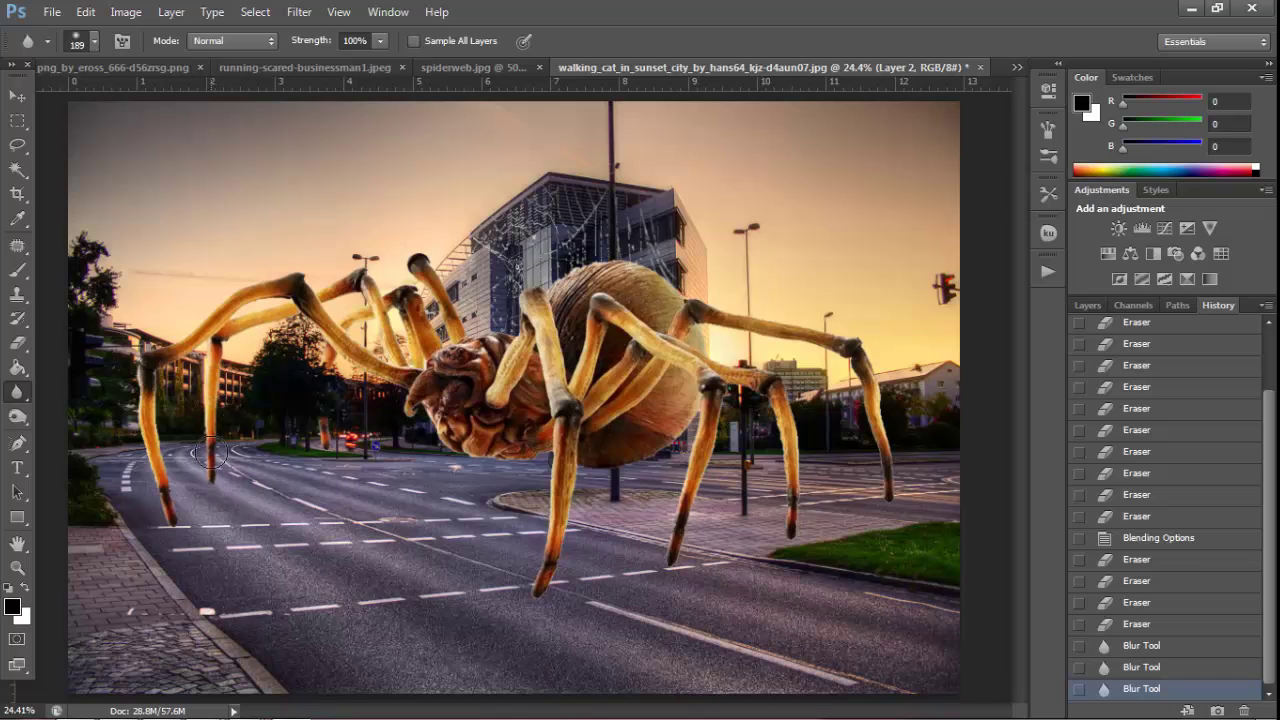
drag(210, 453, 215, 465)
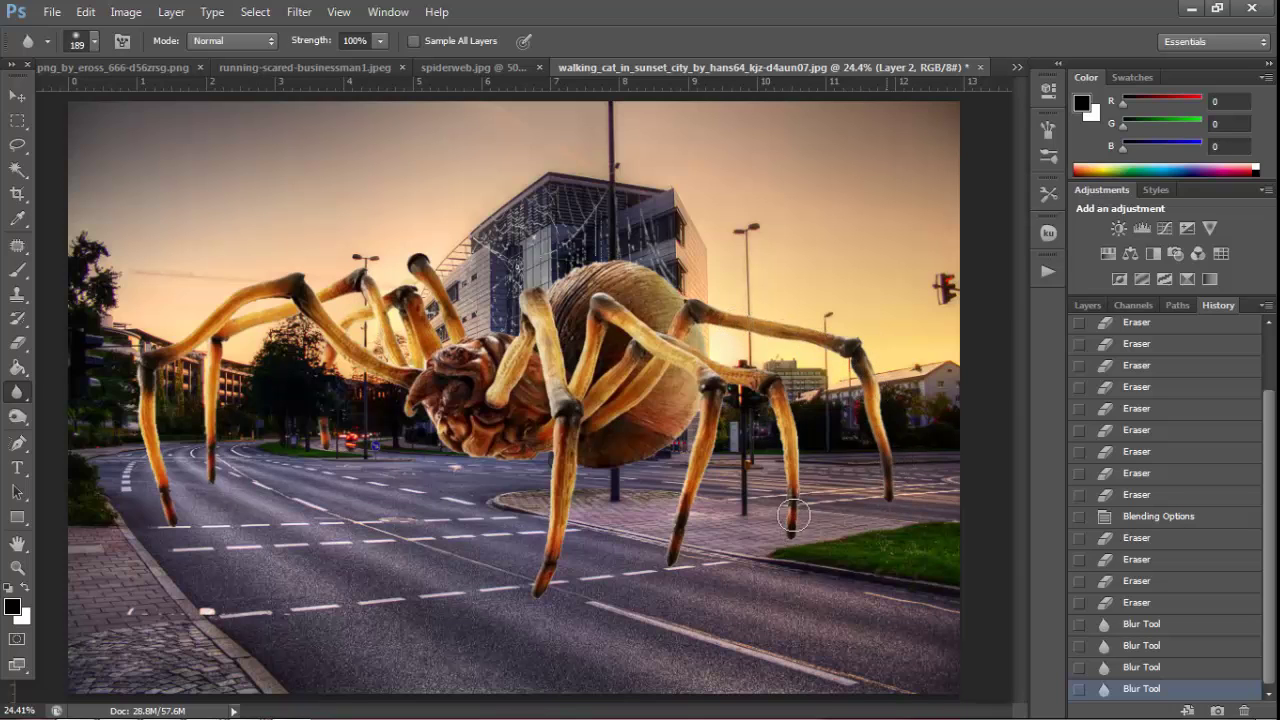
Blur more spots around the left legs, then zoom in on them
drag(784, 553, 699, 553)
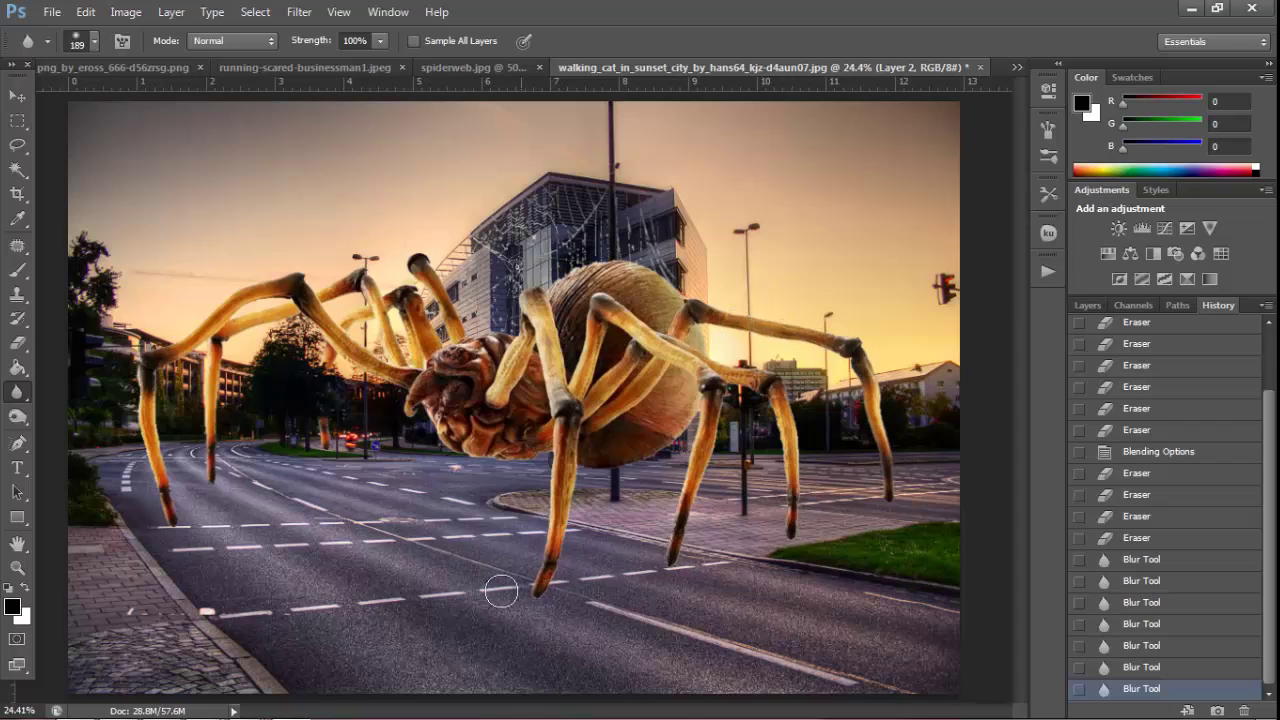
click(117, 514)
click(200, 520)
click(218, 530)
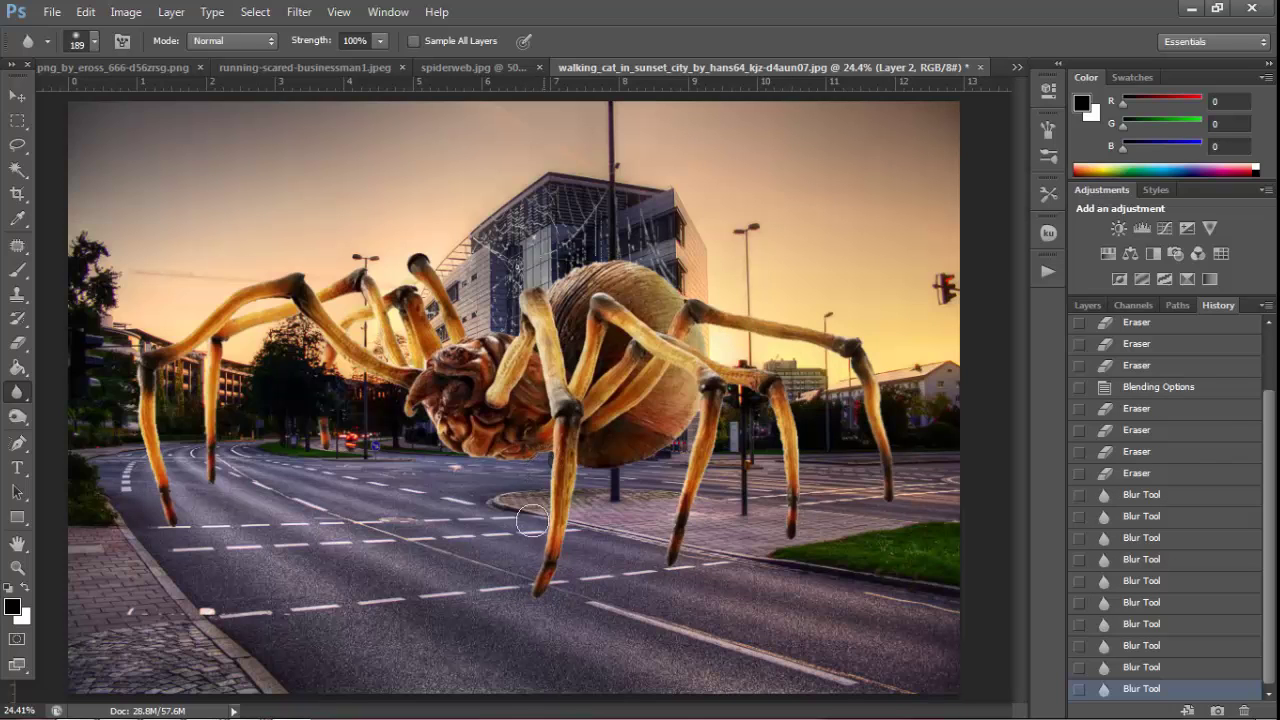
drag(532, 521, 588, 490)
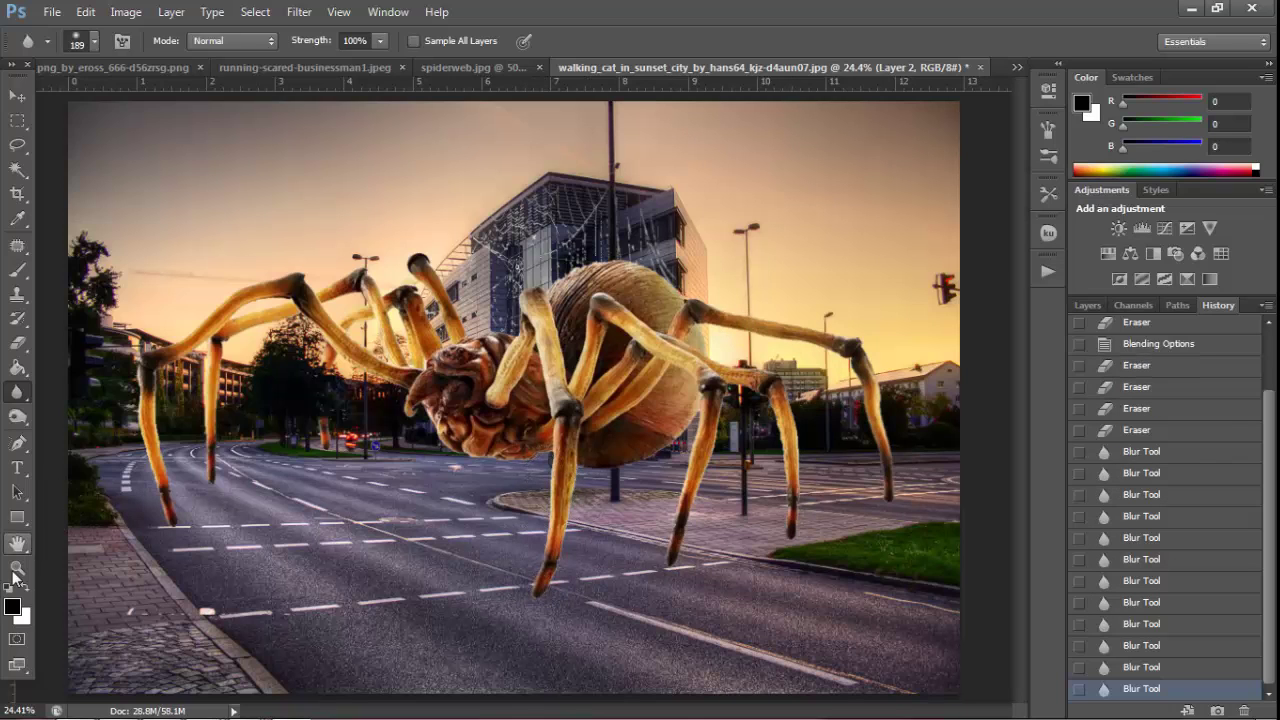
click(17, 567)
drag(200, 522, 300, 540)
Blur along the spider's left leg edge down toward its foot
click(17, 343)
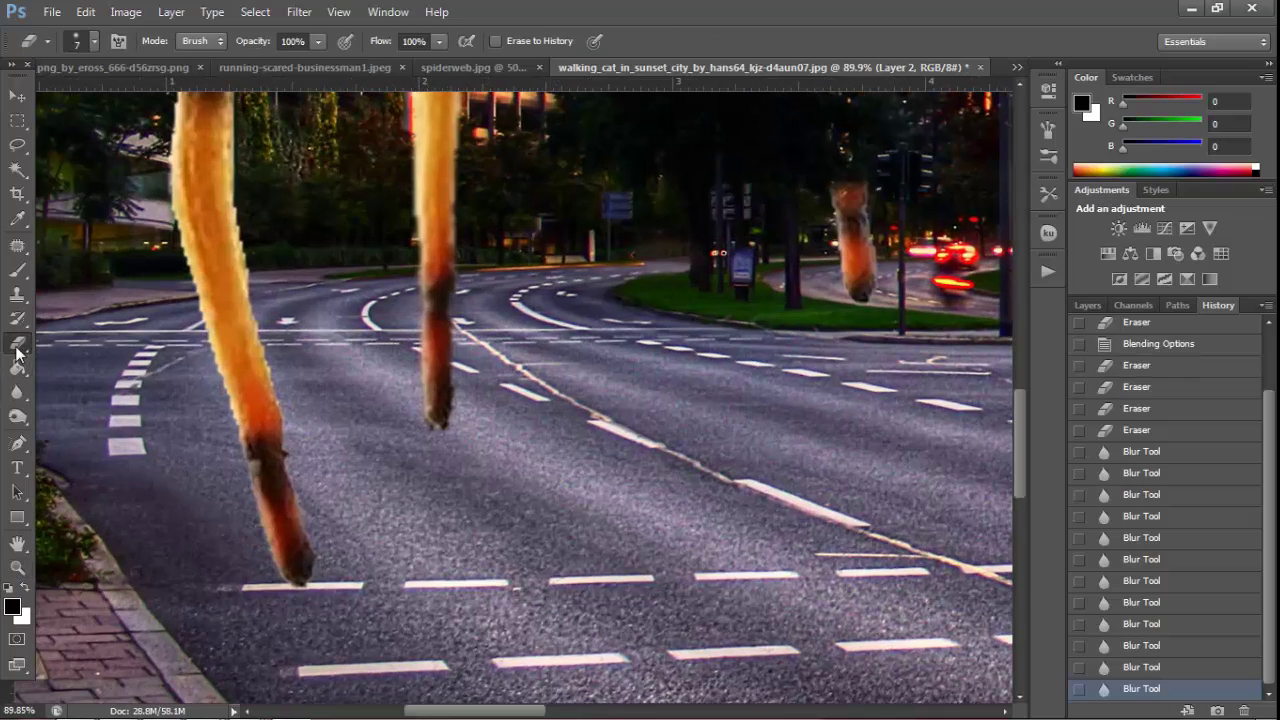
click(17, 392)
drag(140, 205, 177, 428)
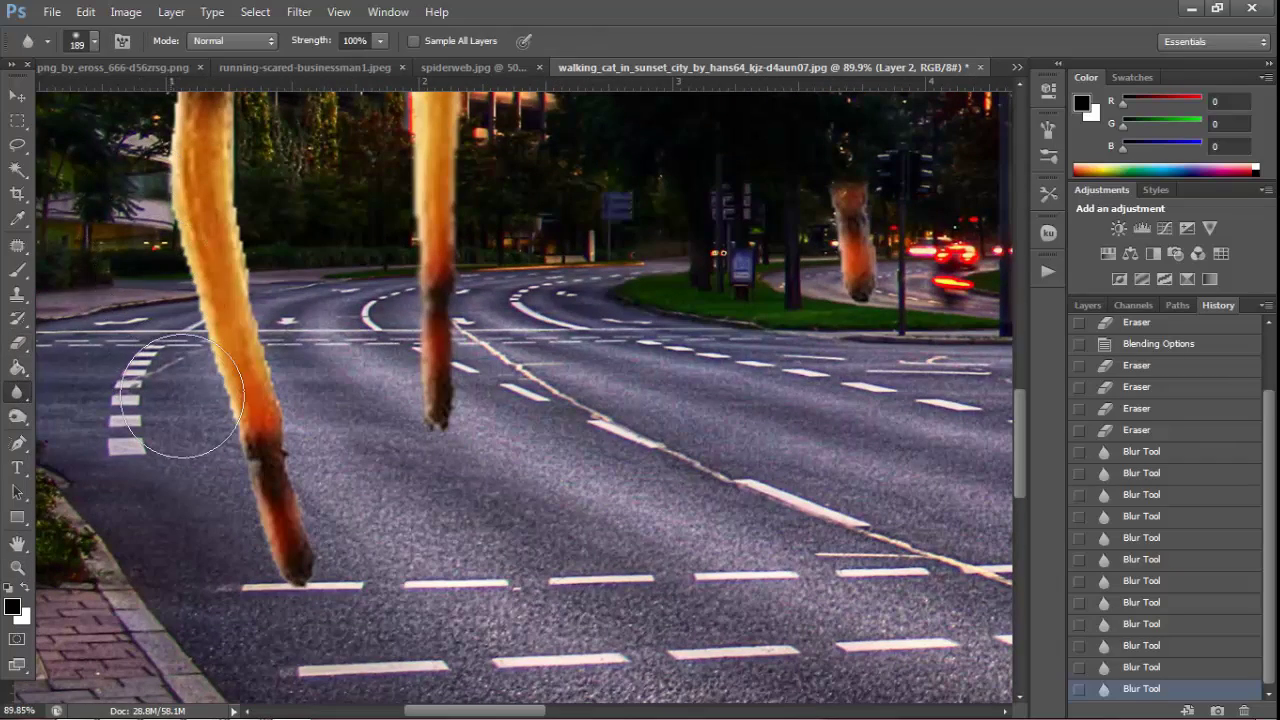
drag(270, 205, 329, 386)
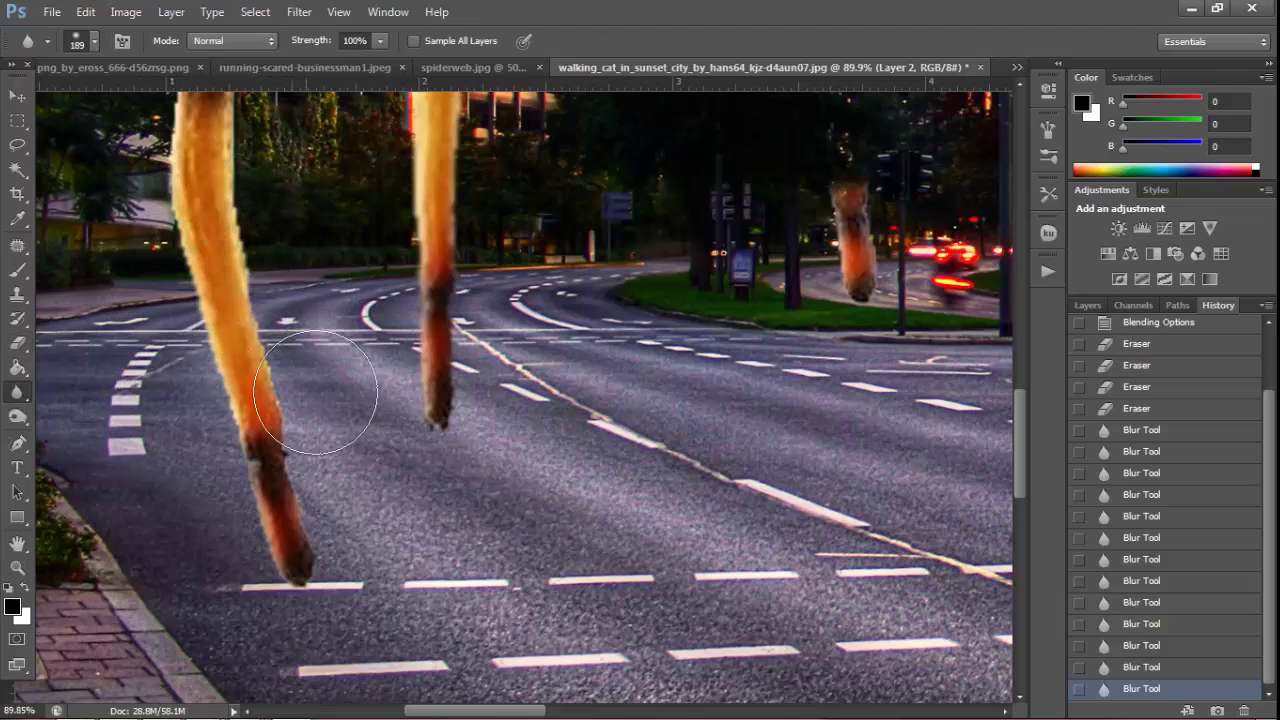
Set the Eraser to 19% opacity with a 69 px brush
click(17, 343)
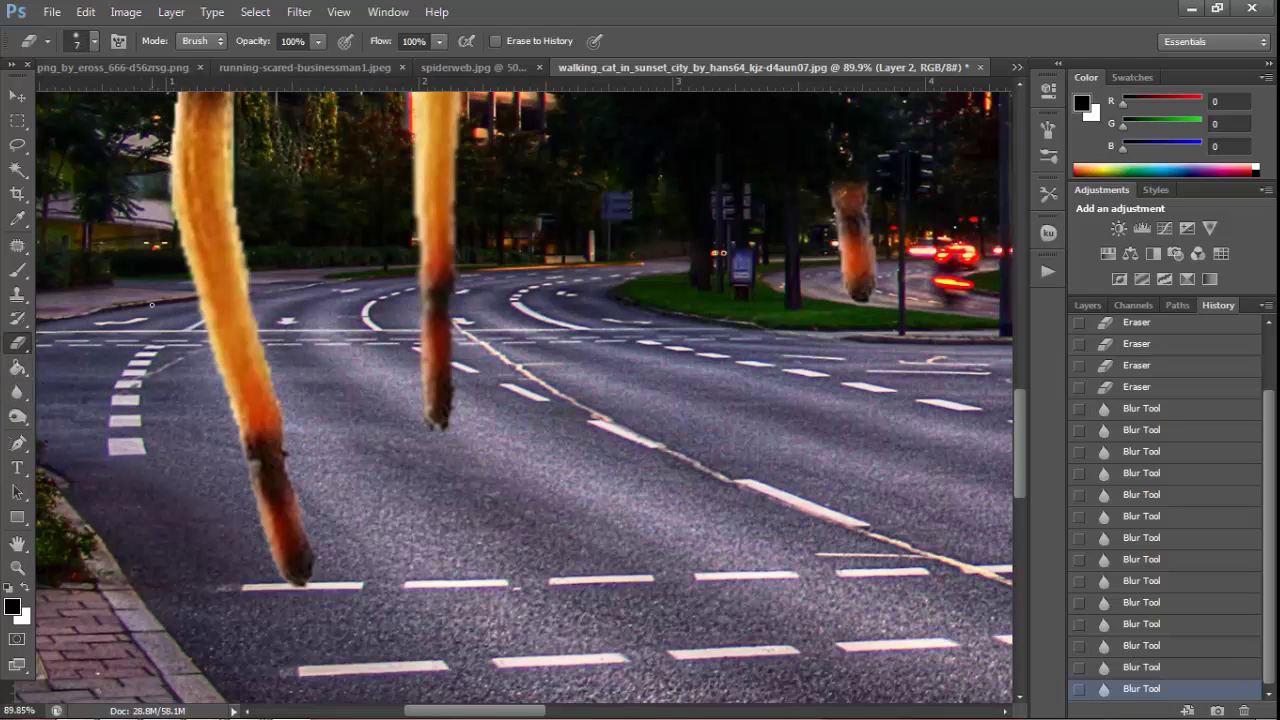
click(321, 43)
text(19)
right_click(370, 352)
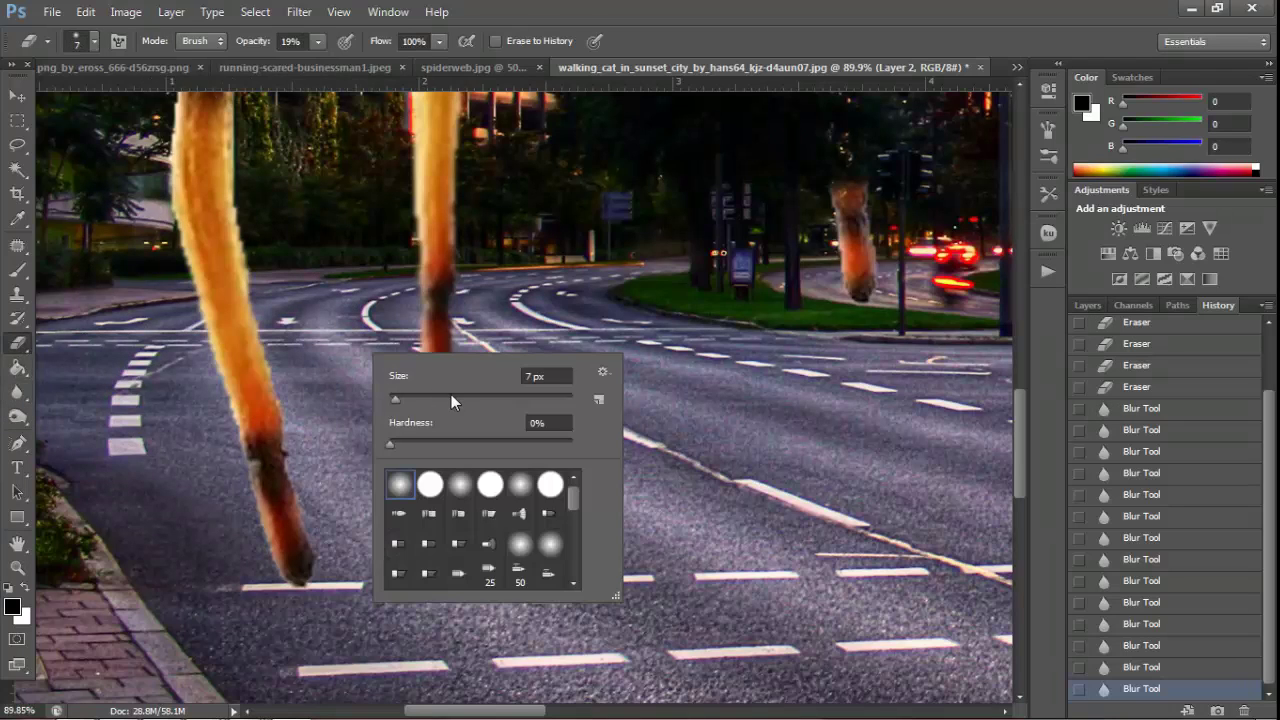
drag(451, 394, 470, 394)
key(Return)
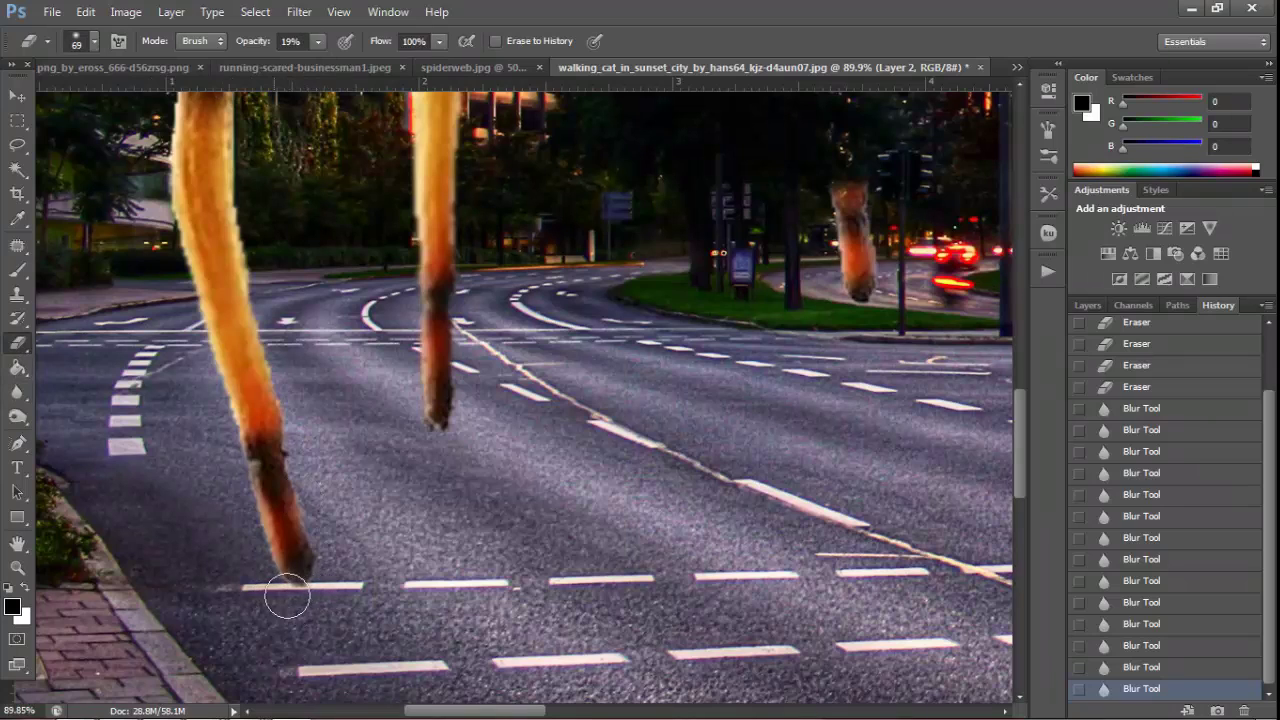
Softly fade the left, middle and right leg tips into the road
drag(287, 597, 320, 594)
mouse_move(334, 537)
mouse_down()
mouse_move(336, 594)
mouse_move(315, 591)
mouse_up()
click(424, 444)
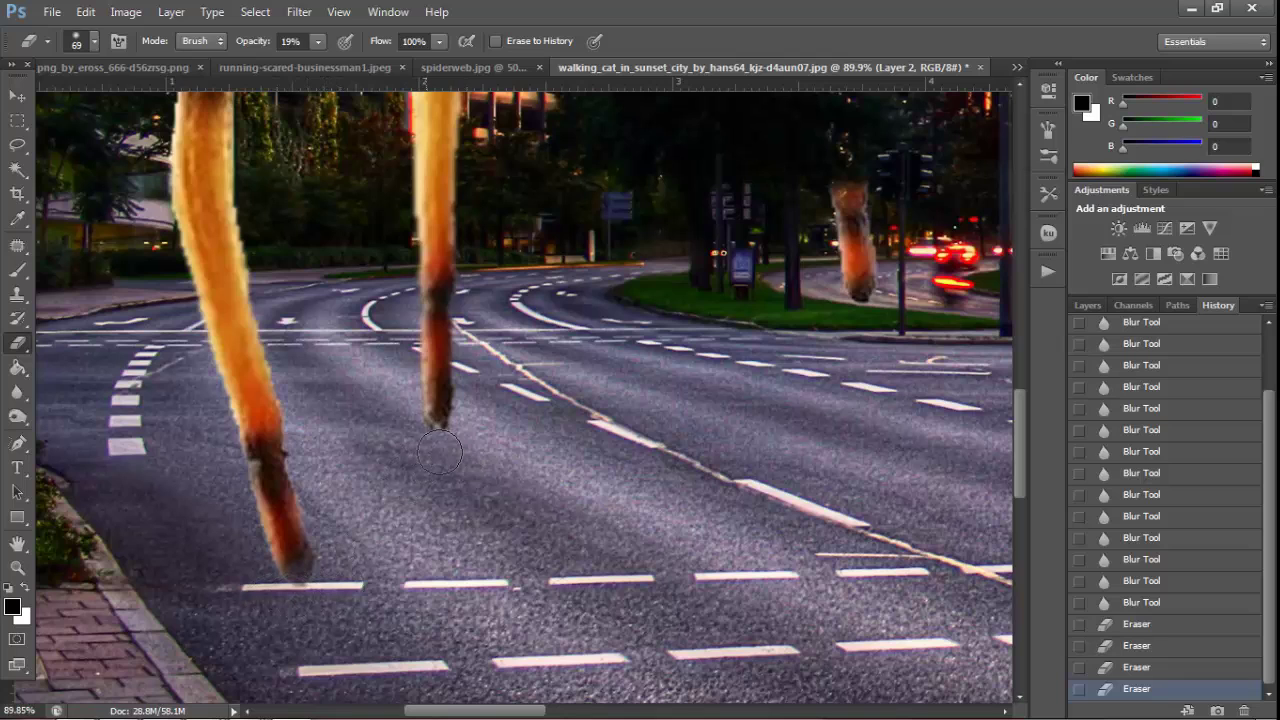
click(442, 457)
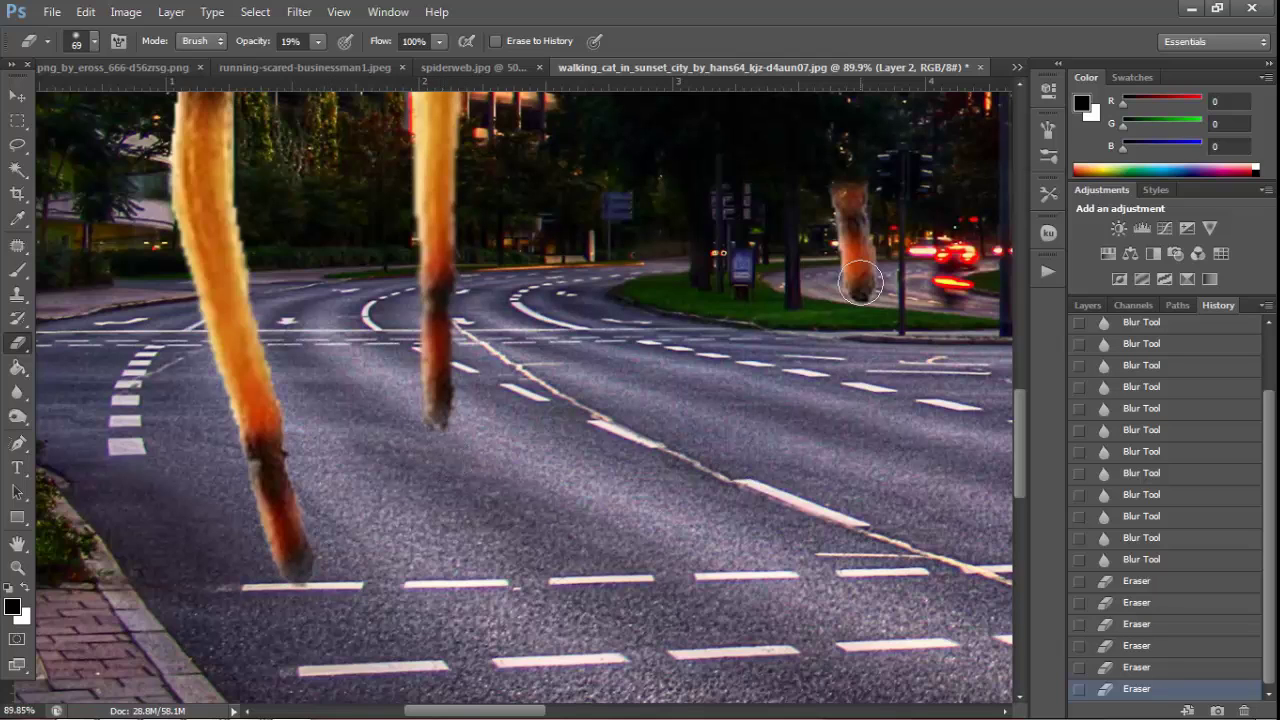
mouse_move(871, 286)
mouse_down()
mouse_move(829, 300)
mouse_move(840, 312)
mouse_move(866, 305)
mouse_up()
Fit the image on screen, then zoom in on the front legs
click(17, 567)
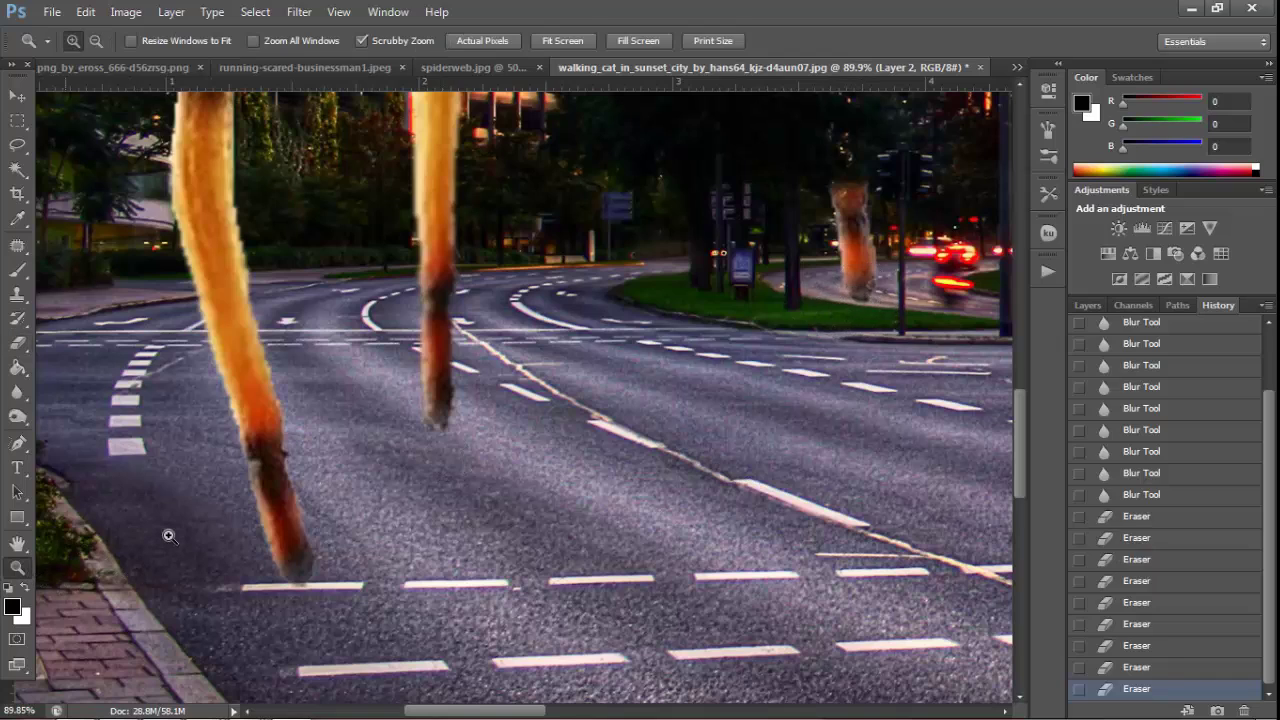
right_click(276, 512)
click(310, 523)
click(786, 604)
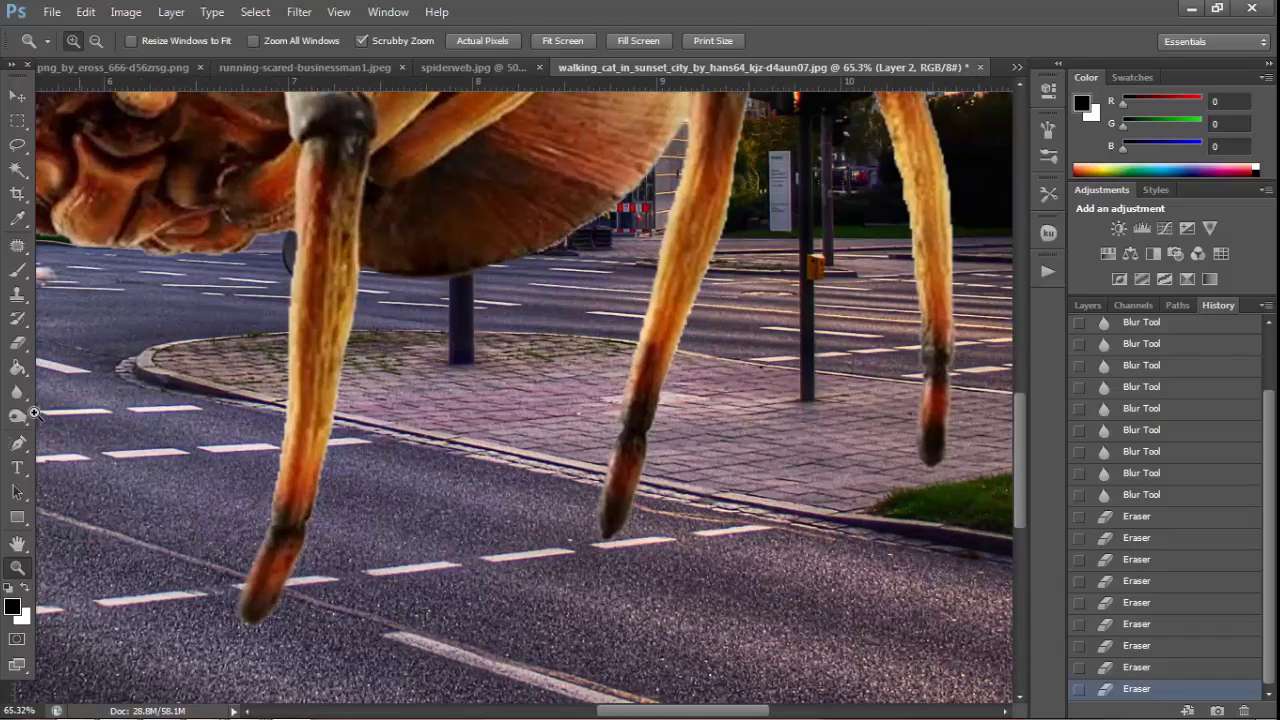
Fade the tips of the front, middle front and right legs with soft eraser dabs
click(17, 392)
right_click(229, 660)
key(Escape)
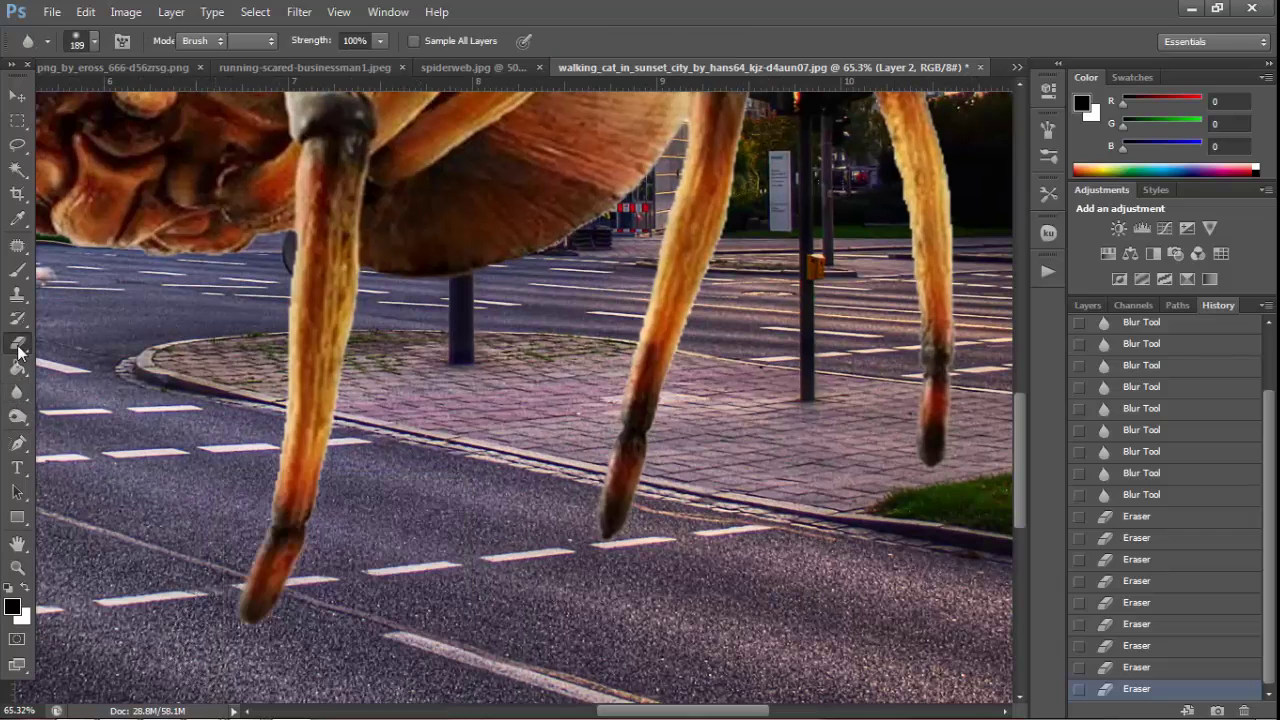
click(18, 345)
drag(243, 625, 258, 634)
click(249, 628)
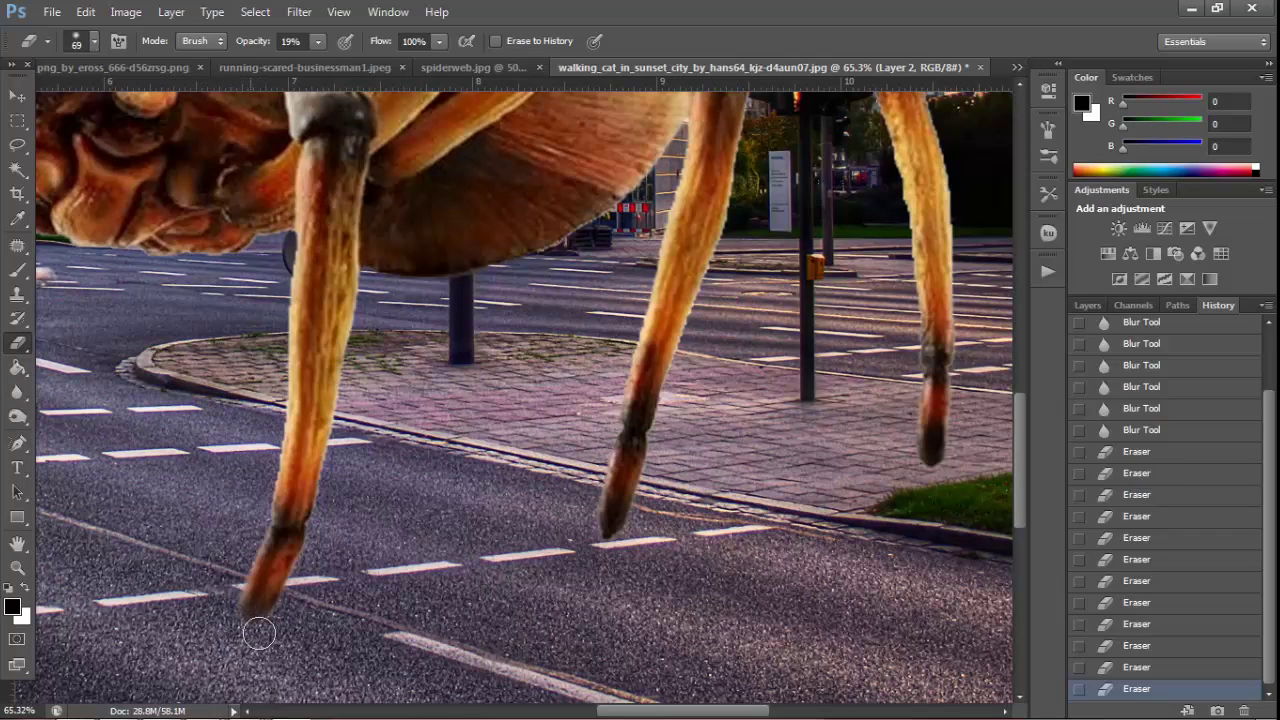
click(608, 546)
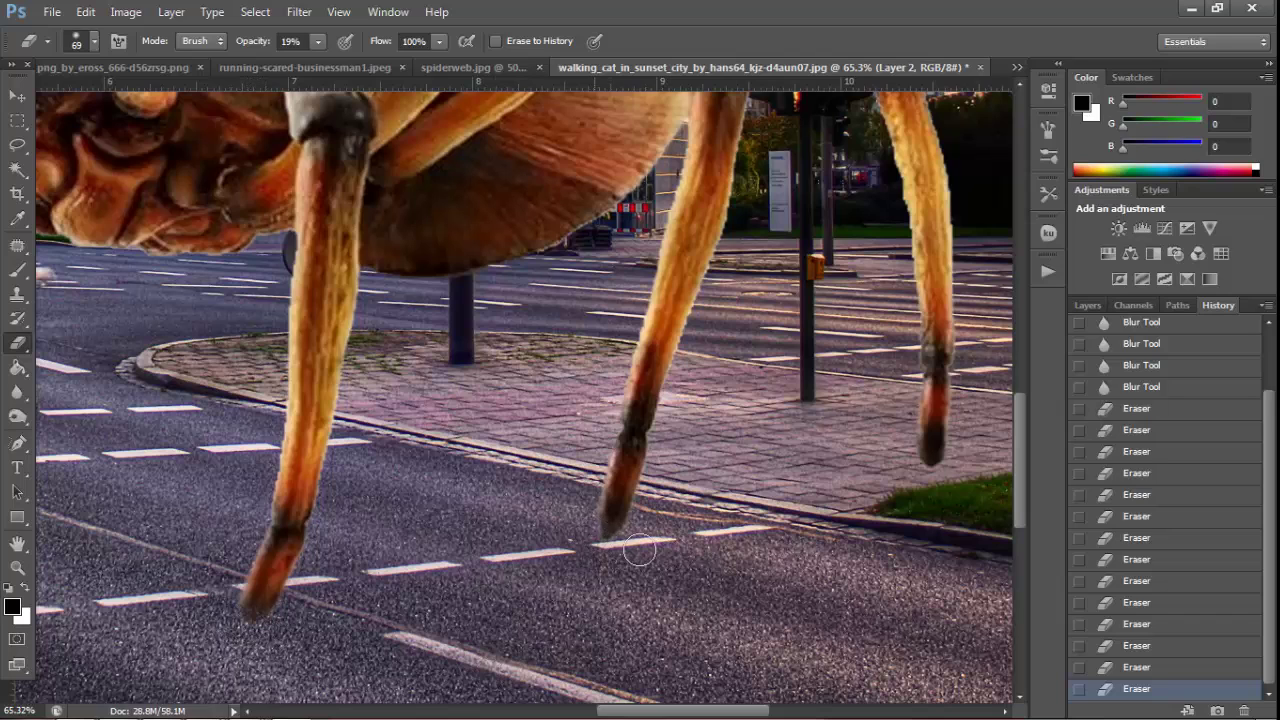
click(600, 542)
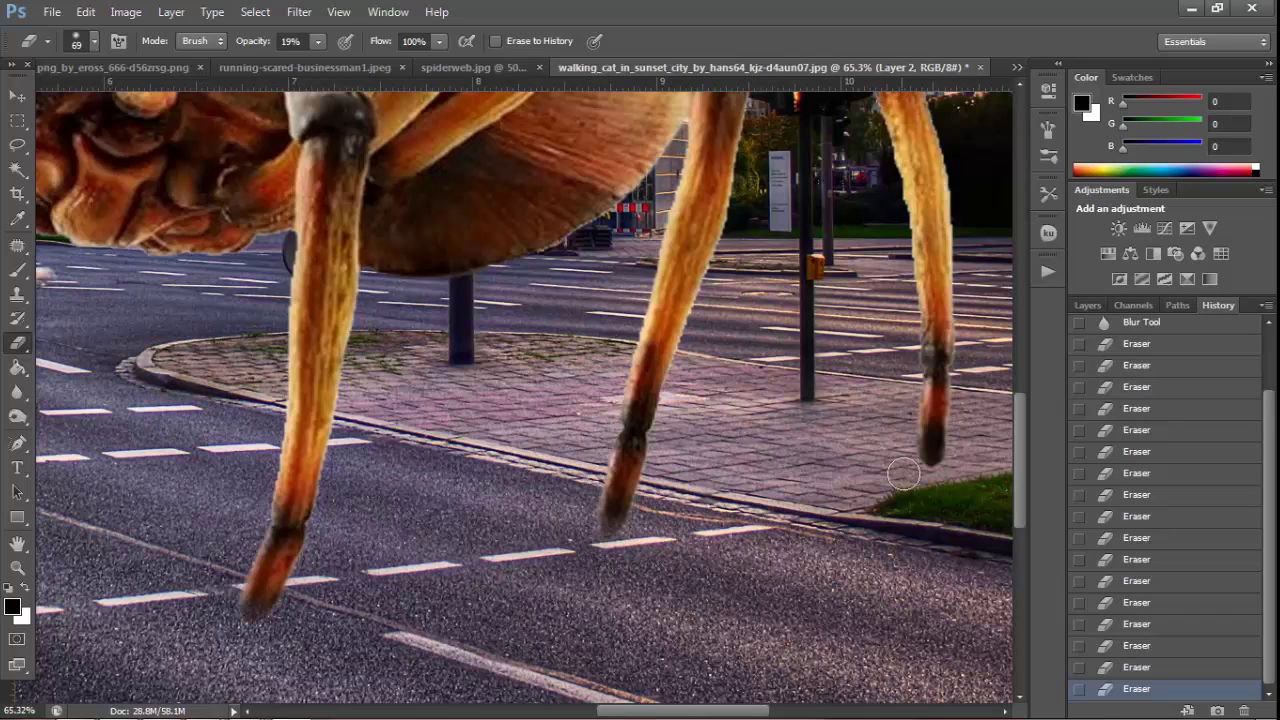
click(937, 472)
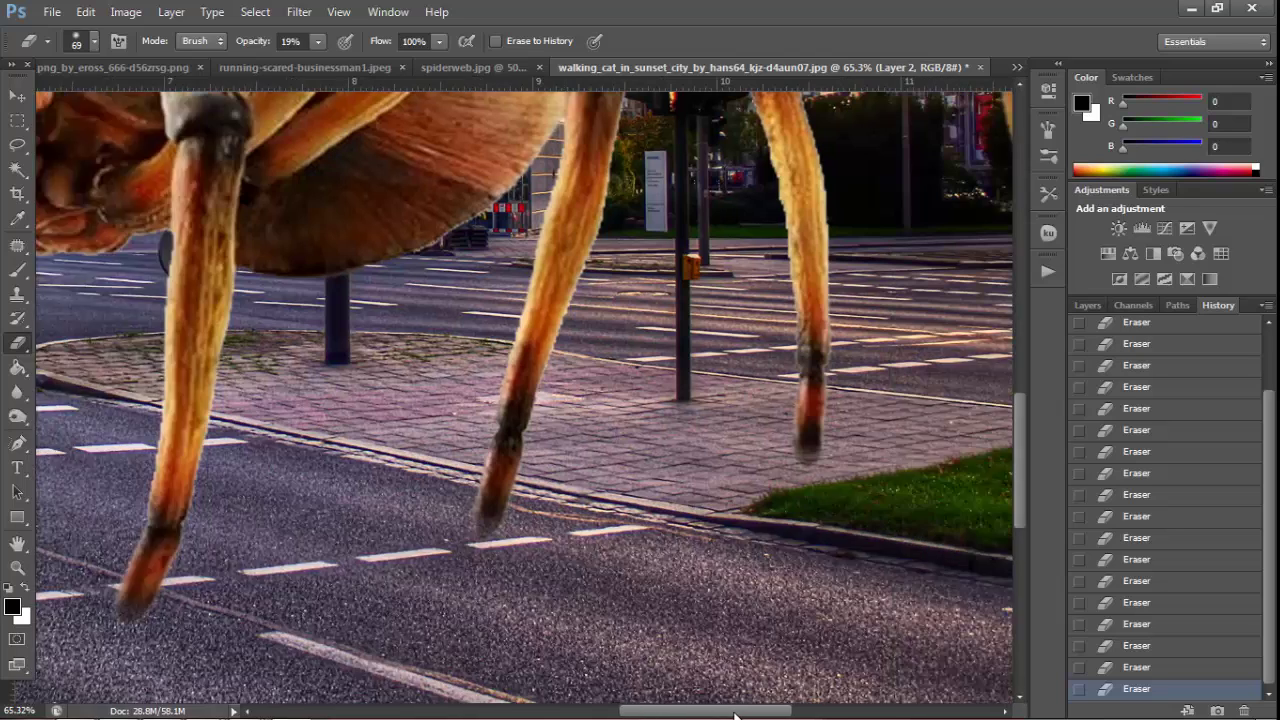
Pan across and zoom out to show the whole scene
drag(687, 702, 755, 702)
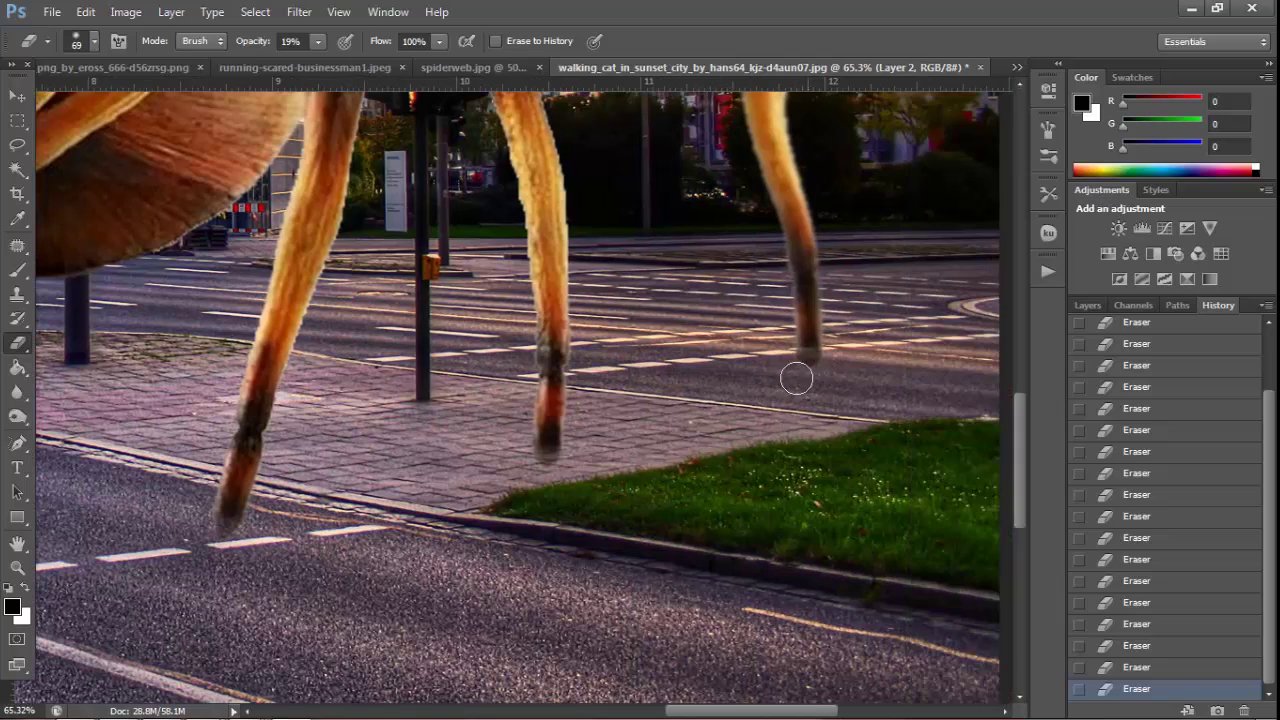
click(17, 567)
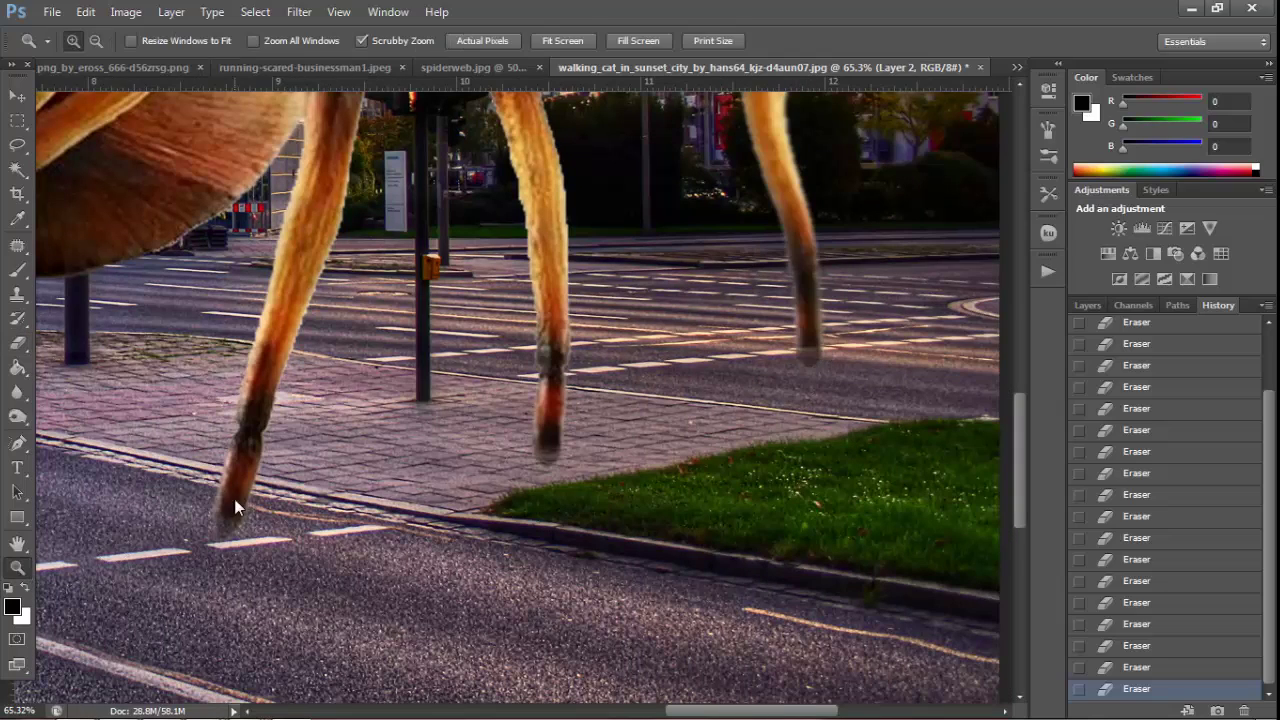
drag(223, 509, 380, 360)
Add an Inner Shadow to the spider: angle -141°, distance 91 px, choke 11%, larger size
click(125, 11)
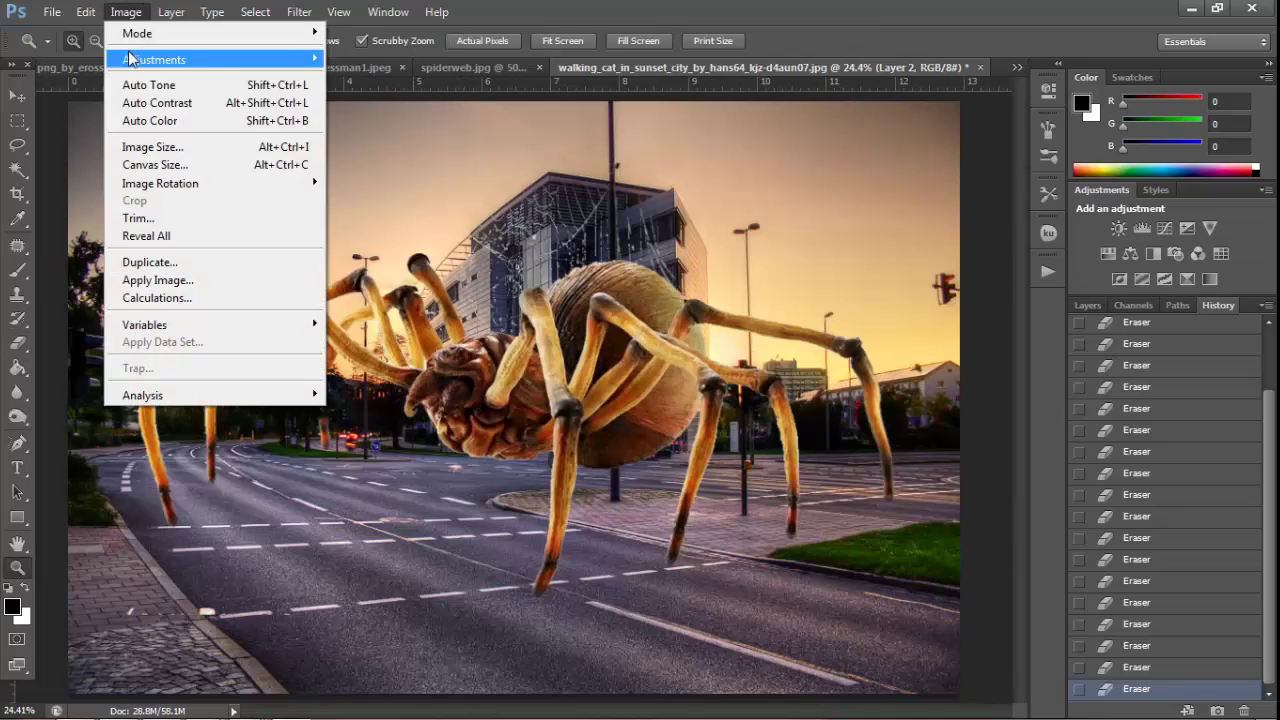
click(430, 107)
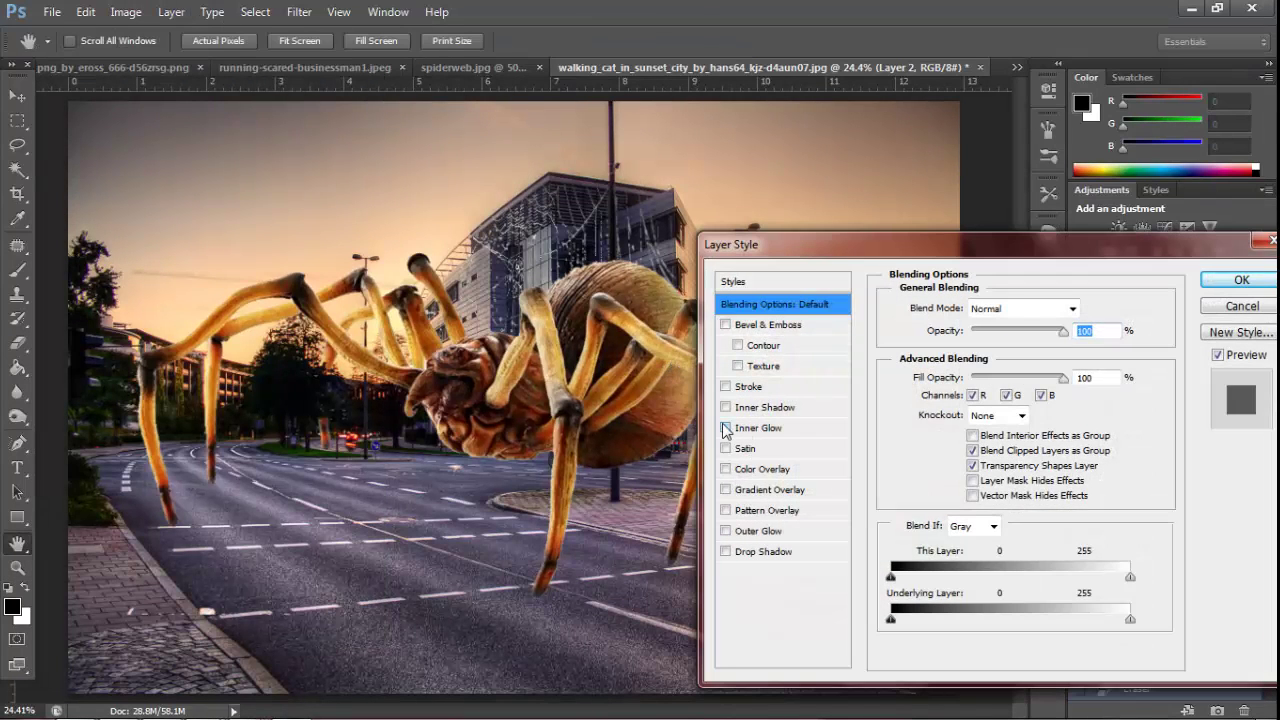
click(750, 428)
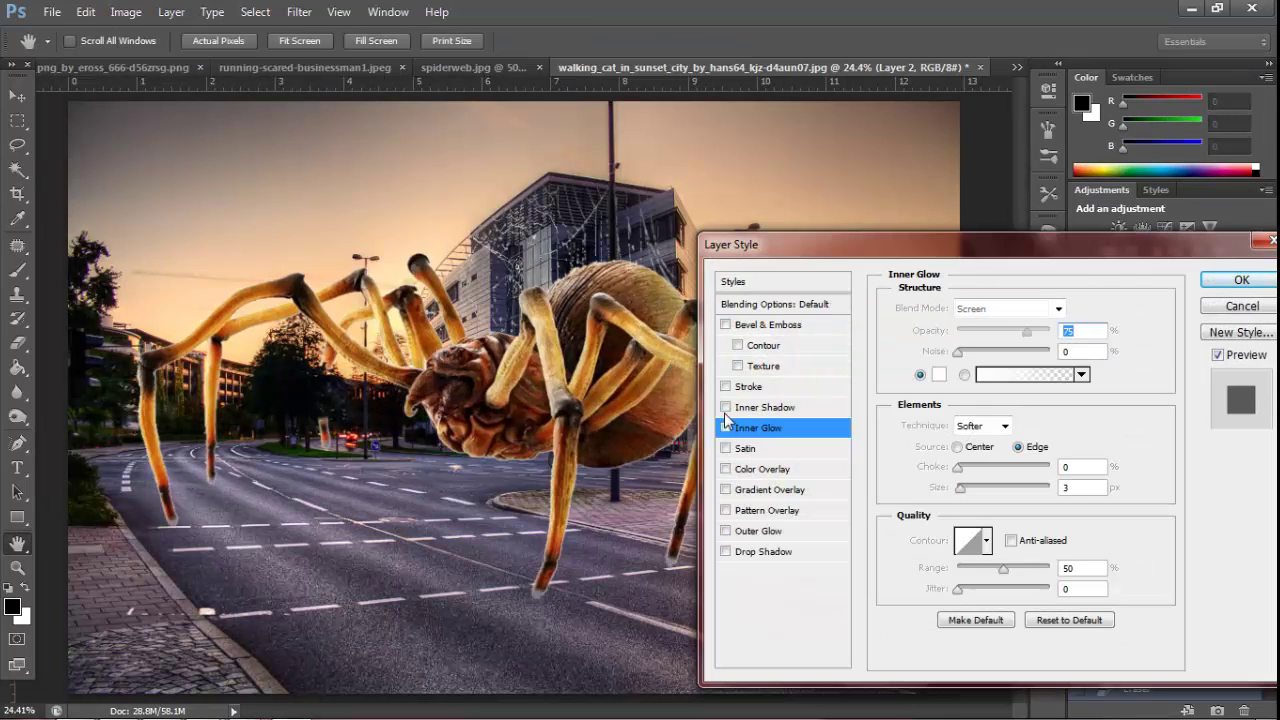
click(725, 408)
drag(960, 390, 1022, 389)
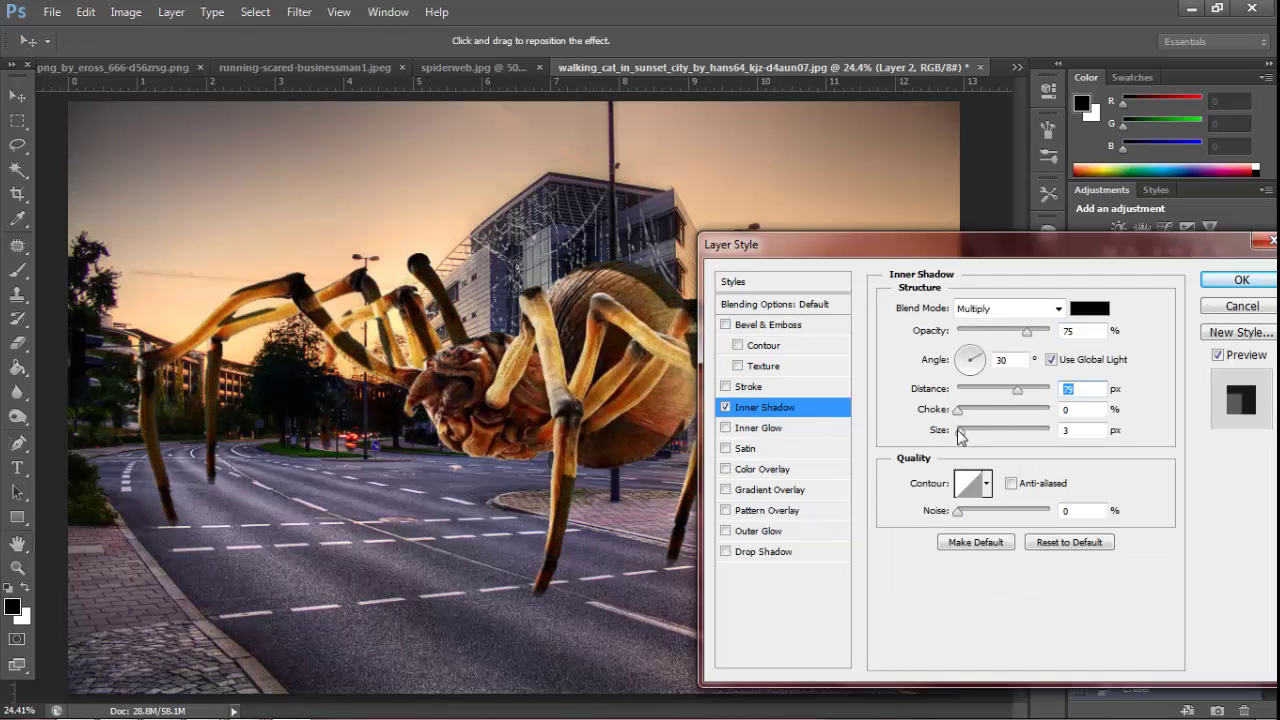
click(963, 375)
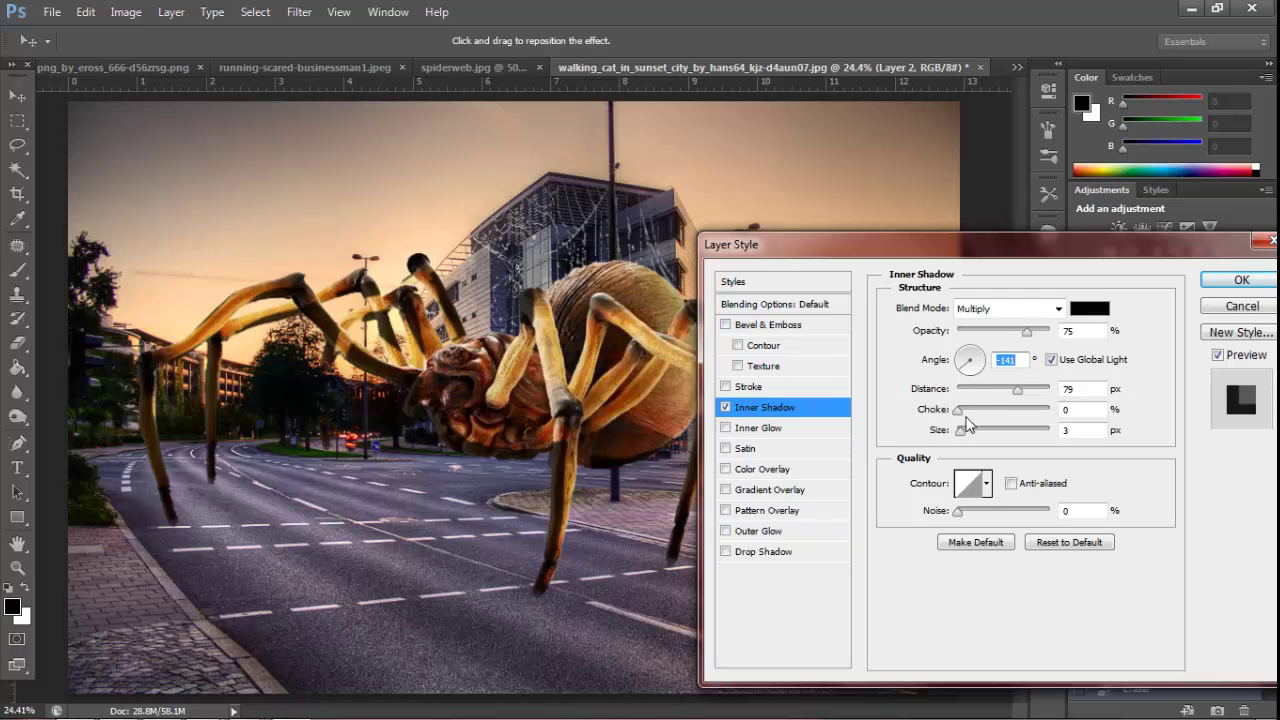
drag(971, 431, 984, 431)
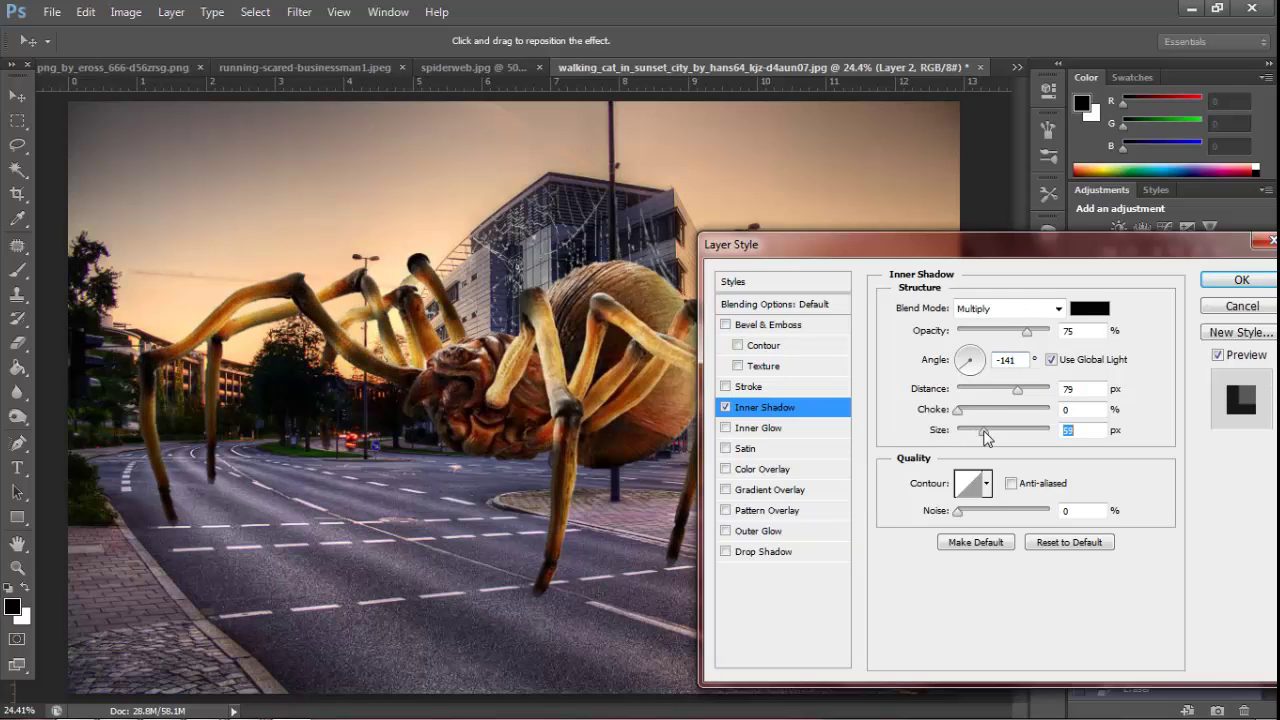
mouse_move(1023, 391)
mouse_down()
mouse_move(968, 414)
mouse_move(995, 432)
mouse_up()
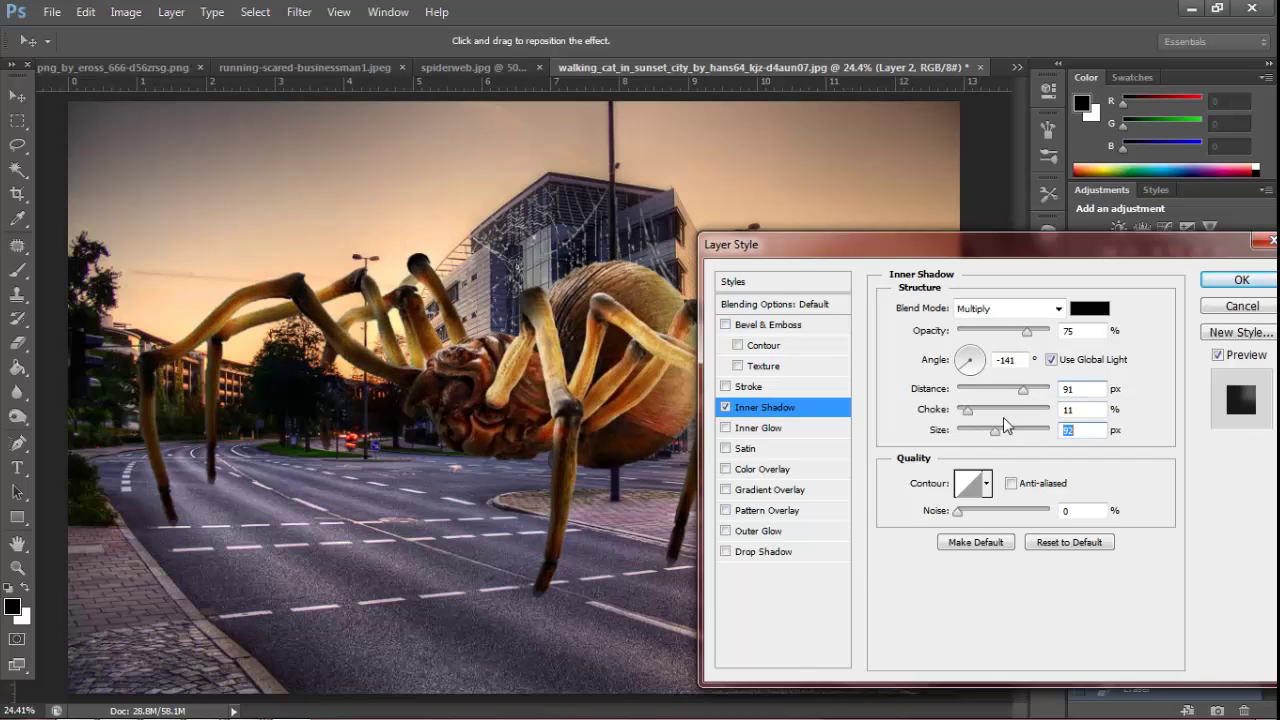
click(1238, 280)
Erase the web strands over the spider's back with the Eraser at 85% opacity
key(z)
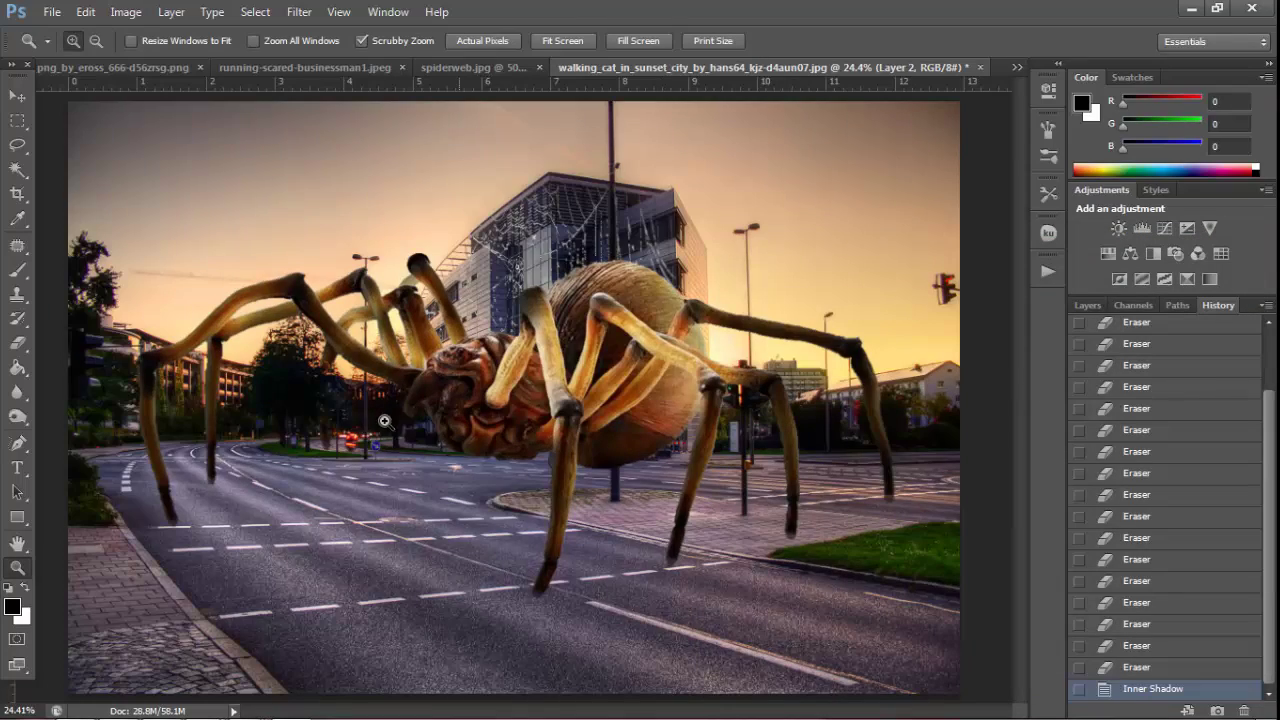
drag(561, 248, 660, 250)
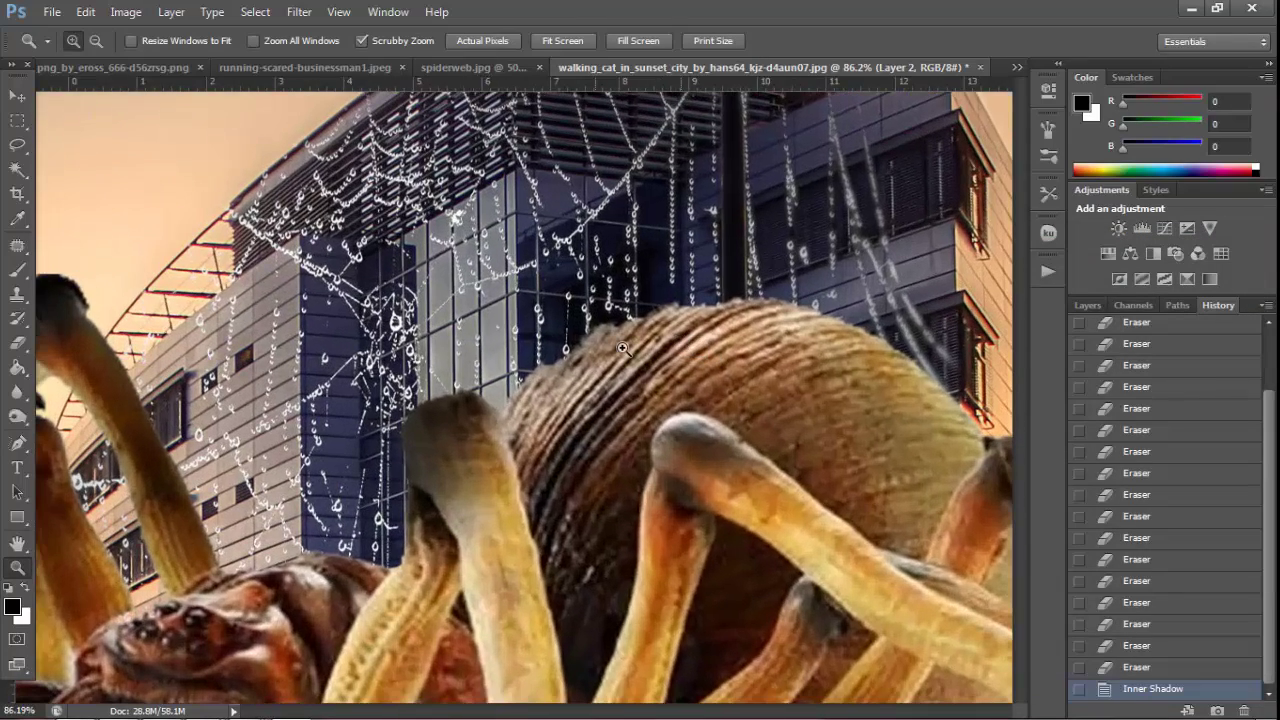
click(18, 344)
click(318, 41)
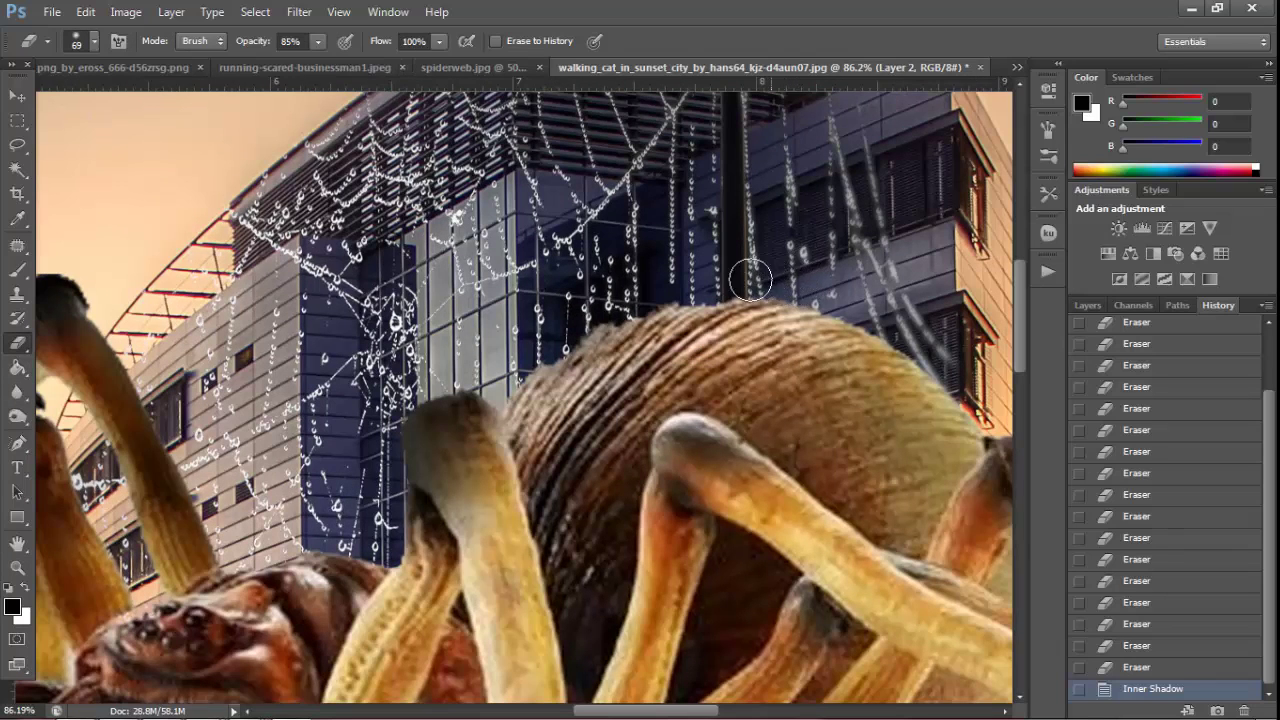
mouse_move(749, 277)
mouse_down()
mouse_move(780, 280)
mouse_move(640, 285)
mouse_up()
right_click(751, 278)
click(740, 300)
mouse_move(640, 285)
mouse_down()
mouse_move(705, 272)
mouse_move(560, 320)
mouse_move(648, 283)
mouse_move(702, 280)
mouse_move(540, 335)
mouse_move(515, 360)
mouse_up()
mouse_move(571, 312)
mouse_down()
mouse_move(515, 353)
mouse_move(582, 300)
mouse_move(529, 343)
mouse_move(565, 315)
mouse_up()
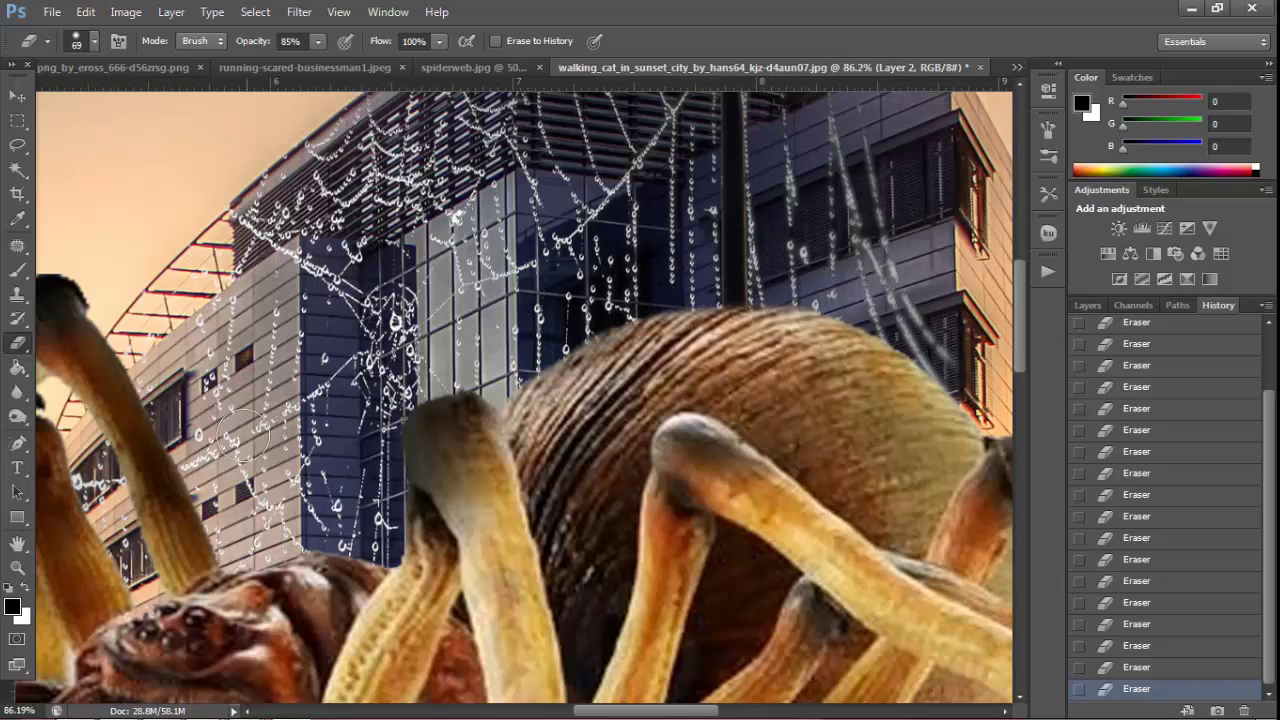
Fit the image on screen to check the web edits, then show the businessman document
click(17, 567)
right_click(293, 416)
click(330, 429)
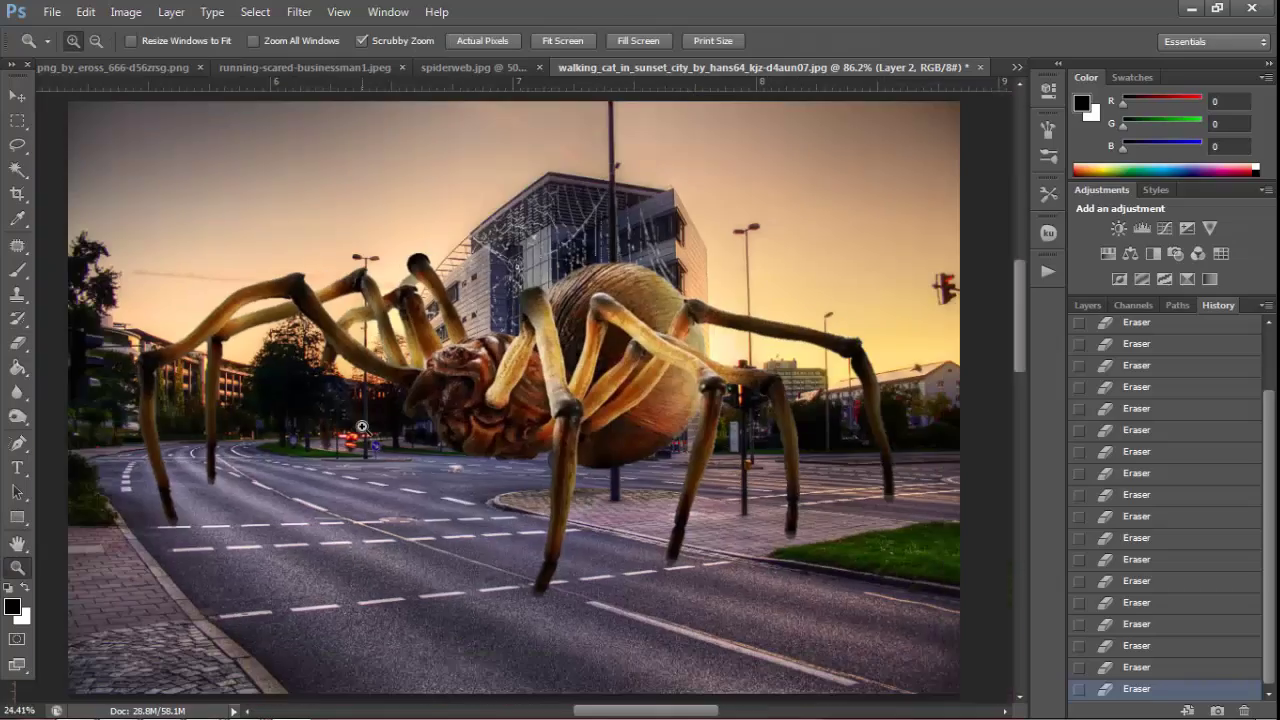
drag(716, 370, 614, 386)
right_click(614, 386)
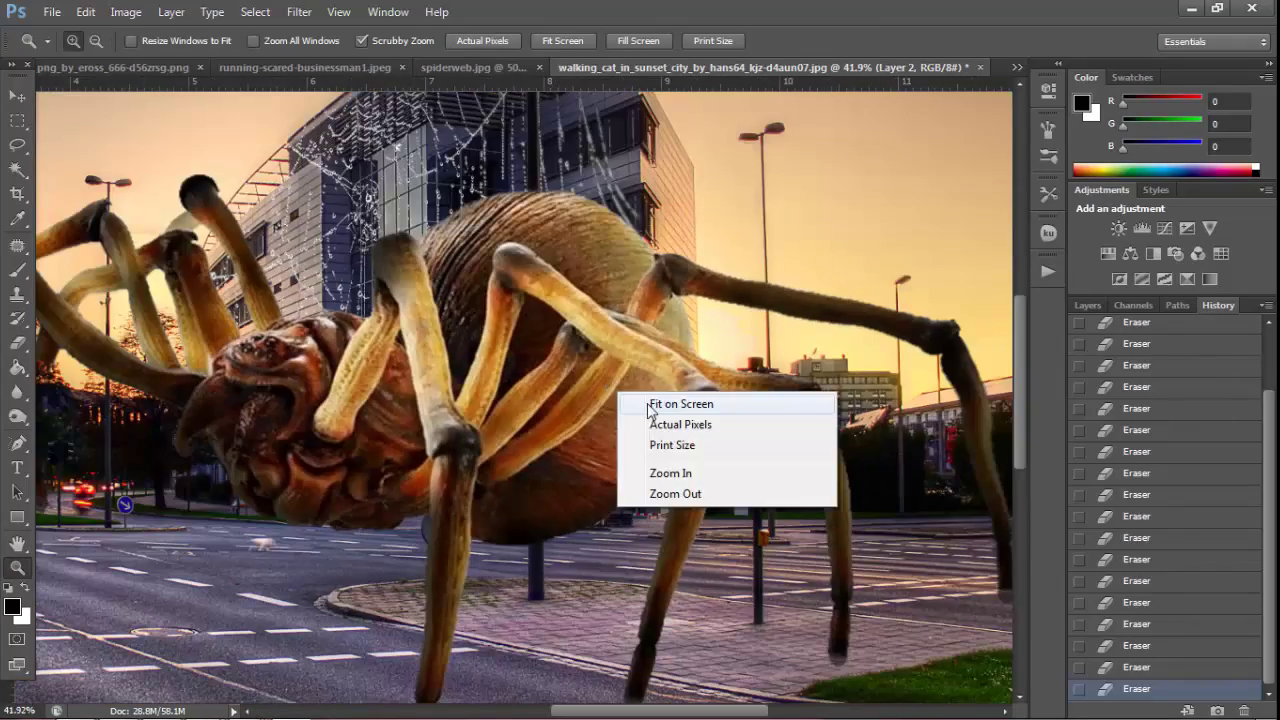
click(613, 408)
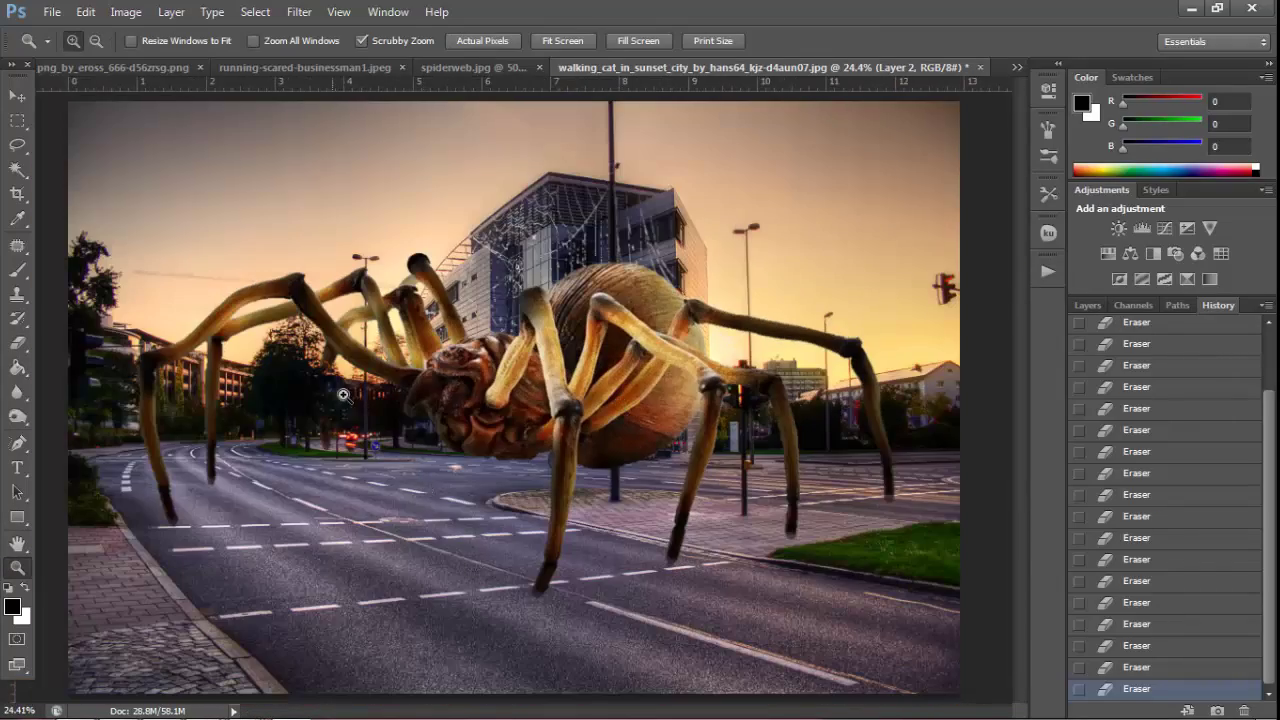
click(240, 72)
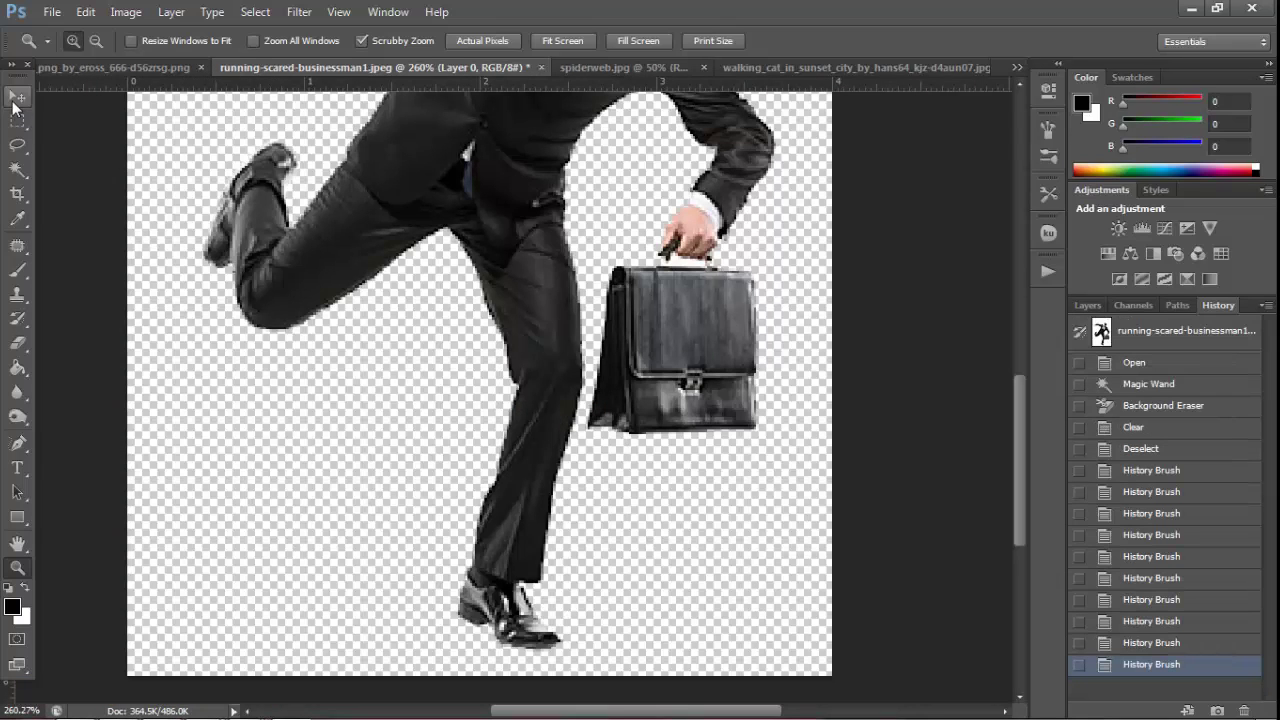
Move the businessman cutout into the street scene
click(17, 96)
click(17, 121)
click(17, 96)
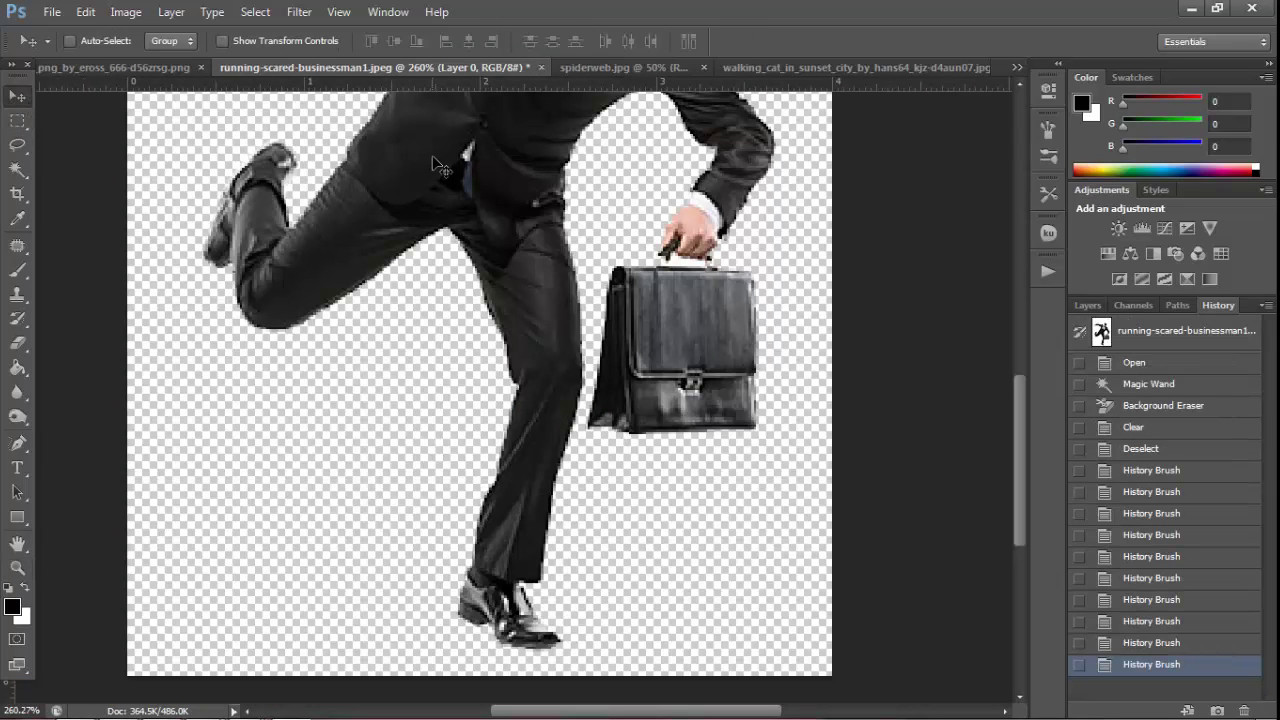
mouse_move(442, 164)
mouse_down()
mouse_move(731, 82)
mouse_move(299, 476)
mouse_up()
Scale the businessman to about 201%, flip him horizontally, and position him on the road
click(17, 121)
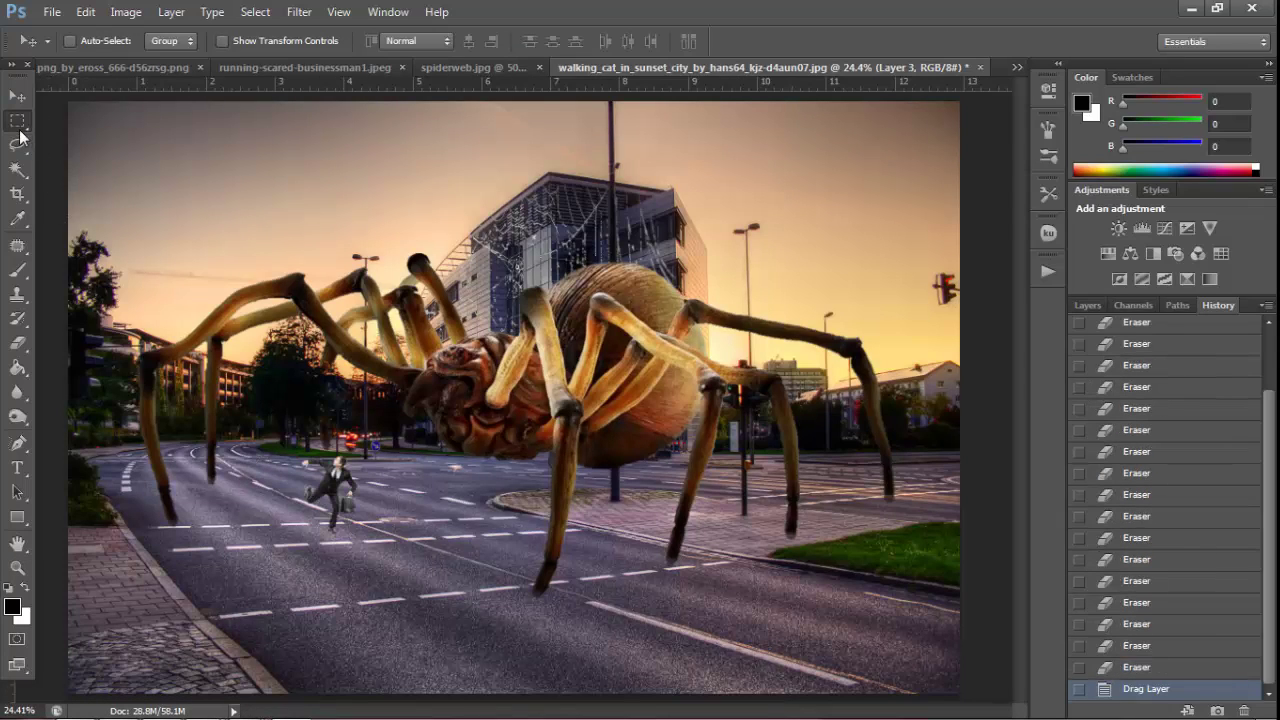
right_click(288, 410)
click(386, 576)
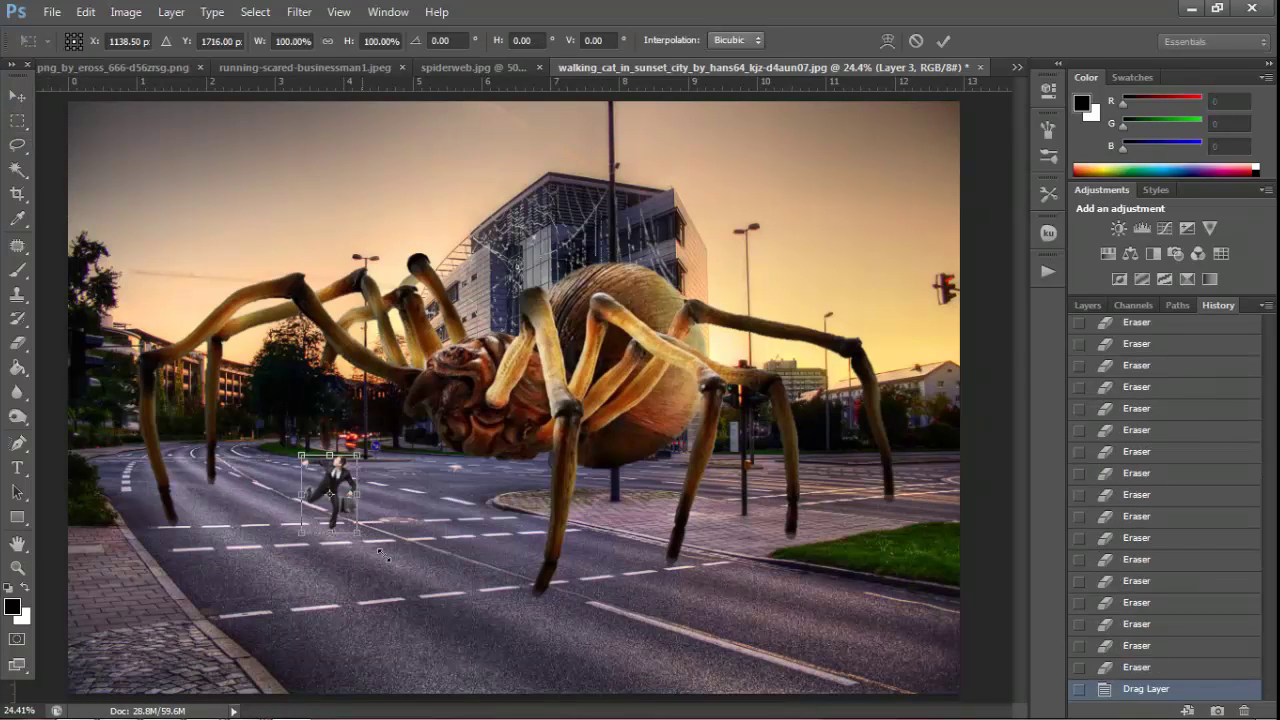
drag(357, 531, 430, 636)
drag(406, 593, 370, 541)
right_click(388, 568)
click(450, 524)
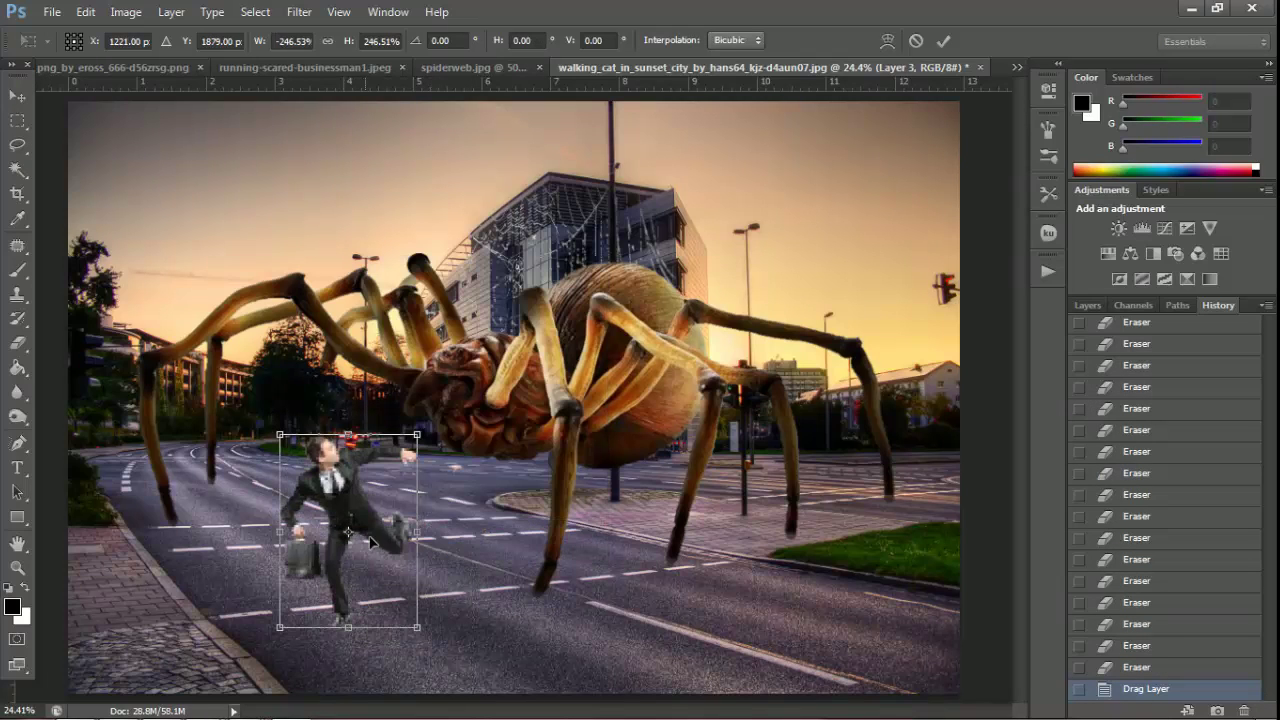
drag(416, 436, 393, 471)
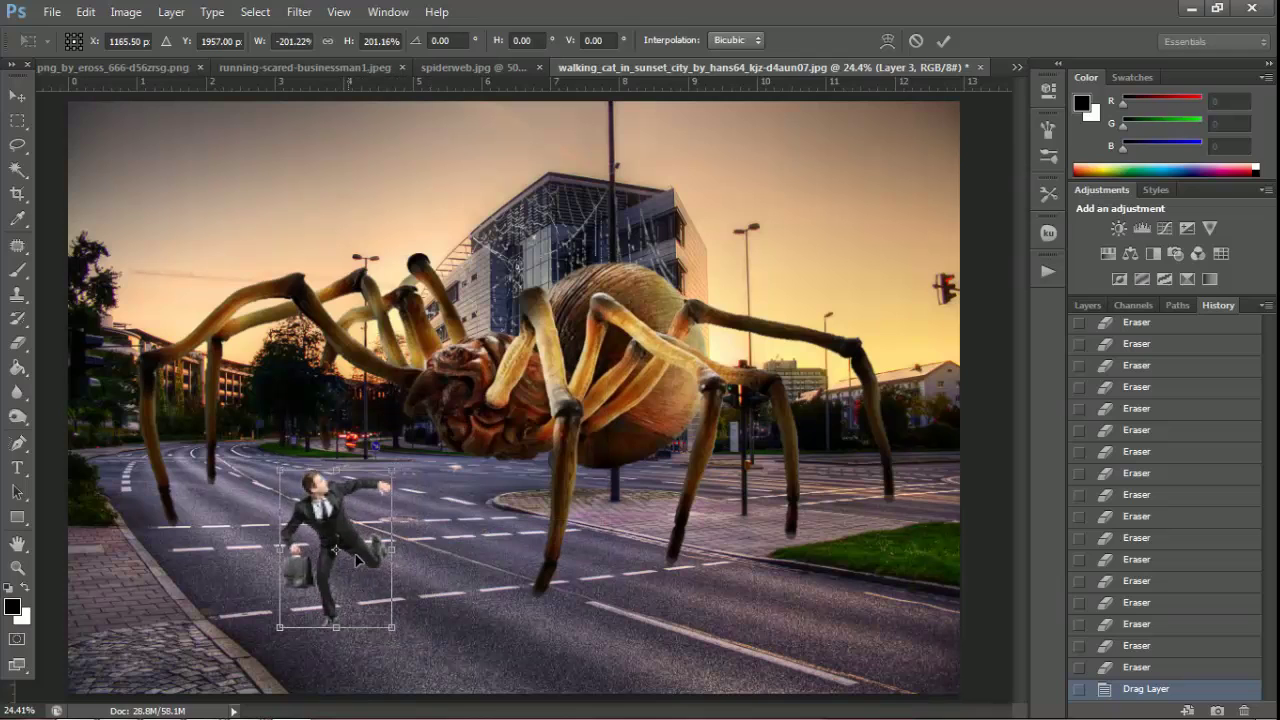
drag(355, 554, 364, 550)
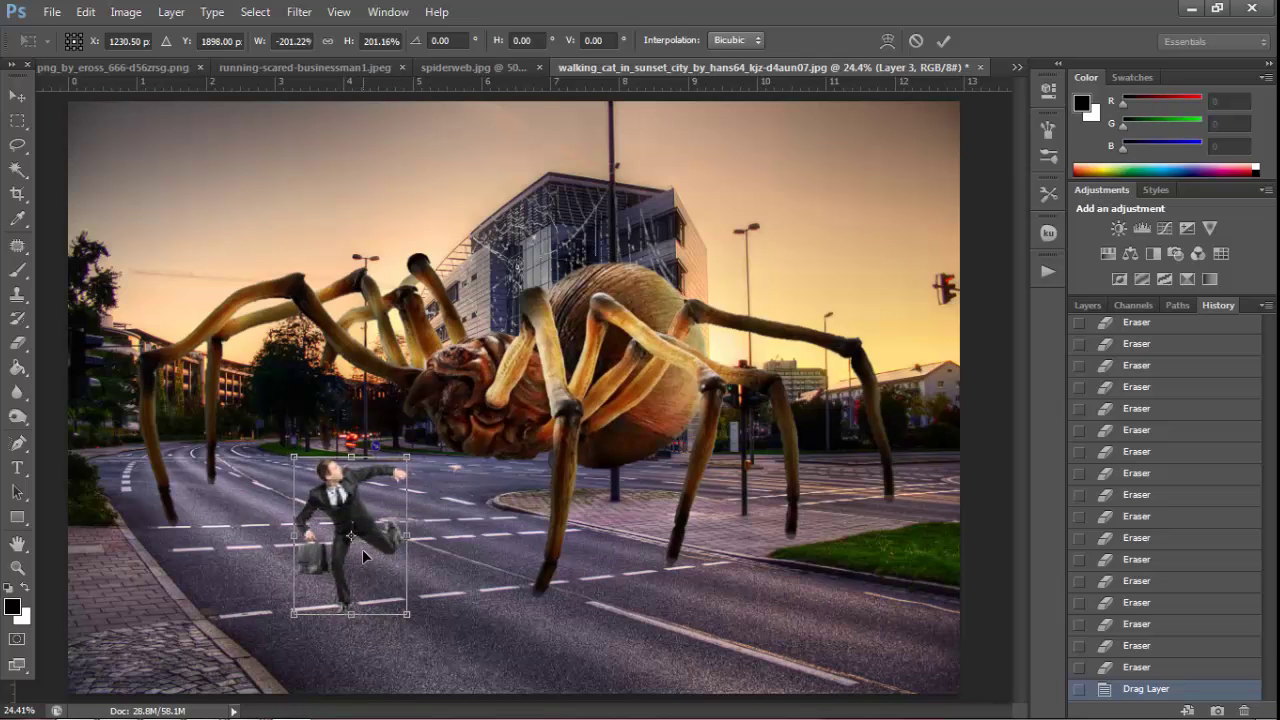
key(Return)
Erase the fringe around the businessman's head with a 15 px eraser
click(28, 572)
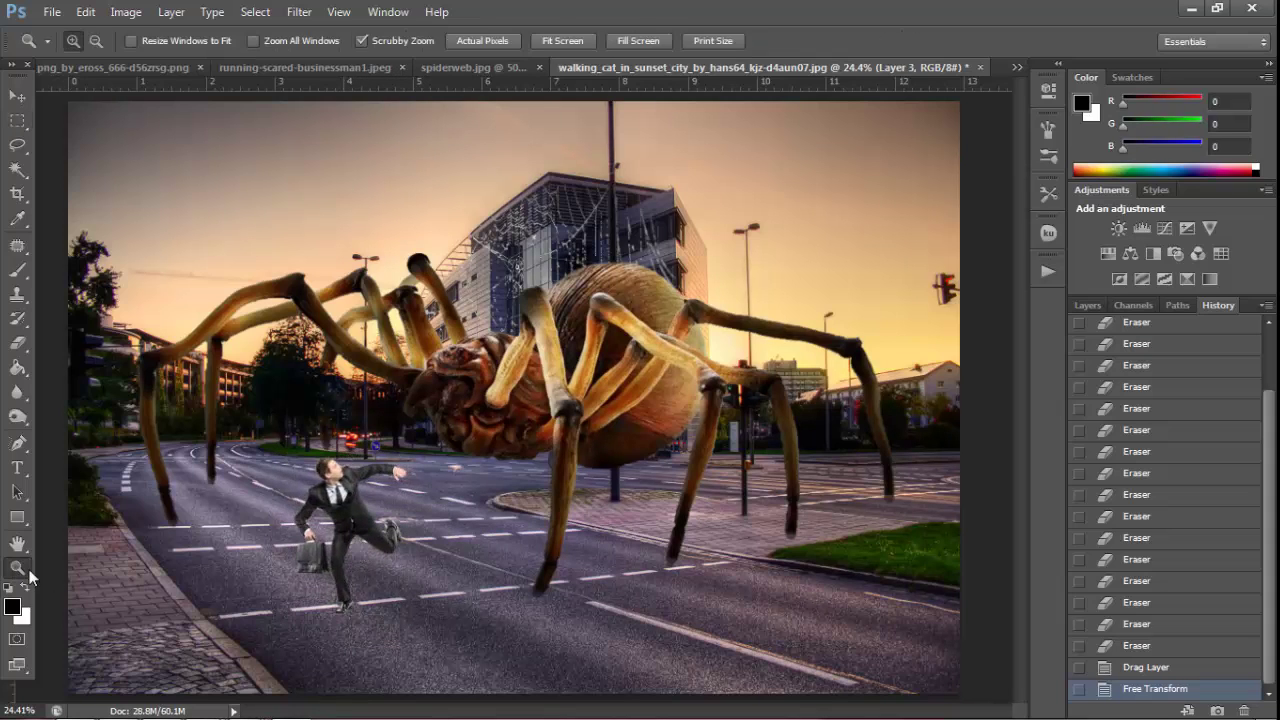
mouse_move(338, 512)
mouse_down()
mouse_move(421, 541)
mouse_move(455, 393)
mouse_move(490, 393)
mouse_up()
key(e)
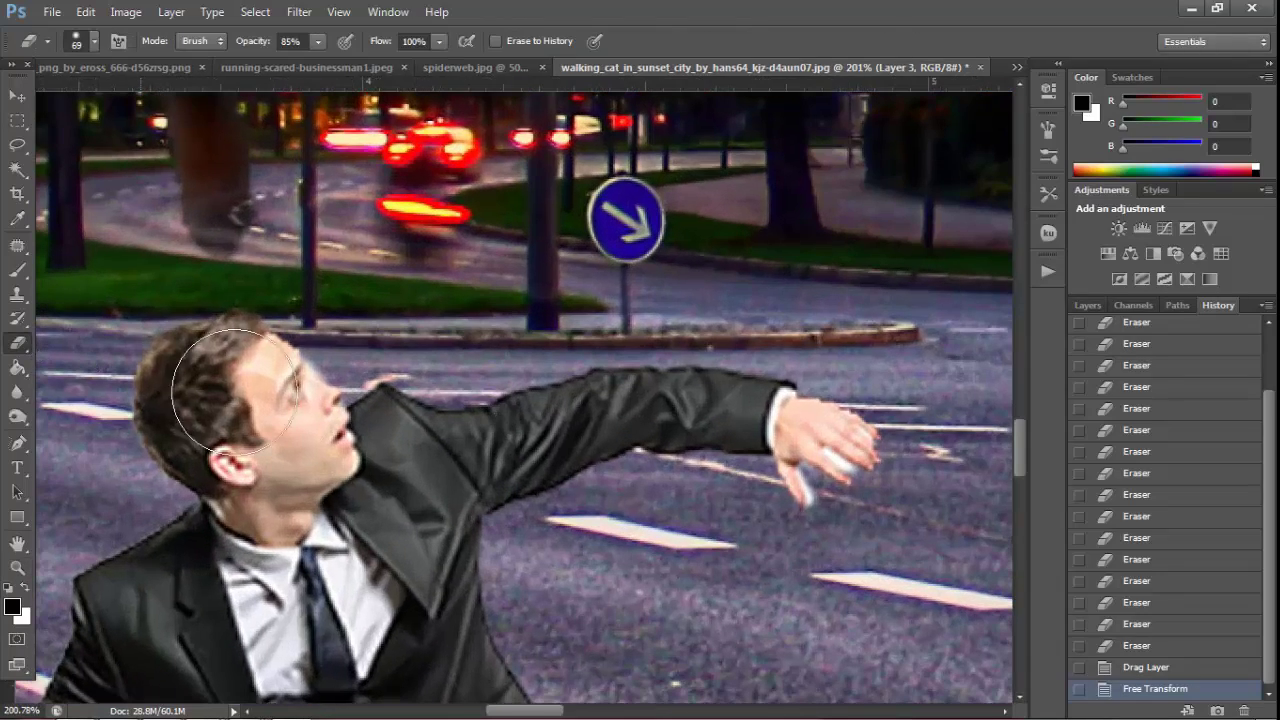
right_click(280, 403)
drag(357, 446, 318, 446)
click(322, 368)
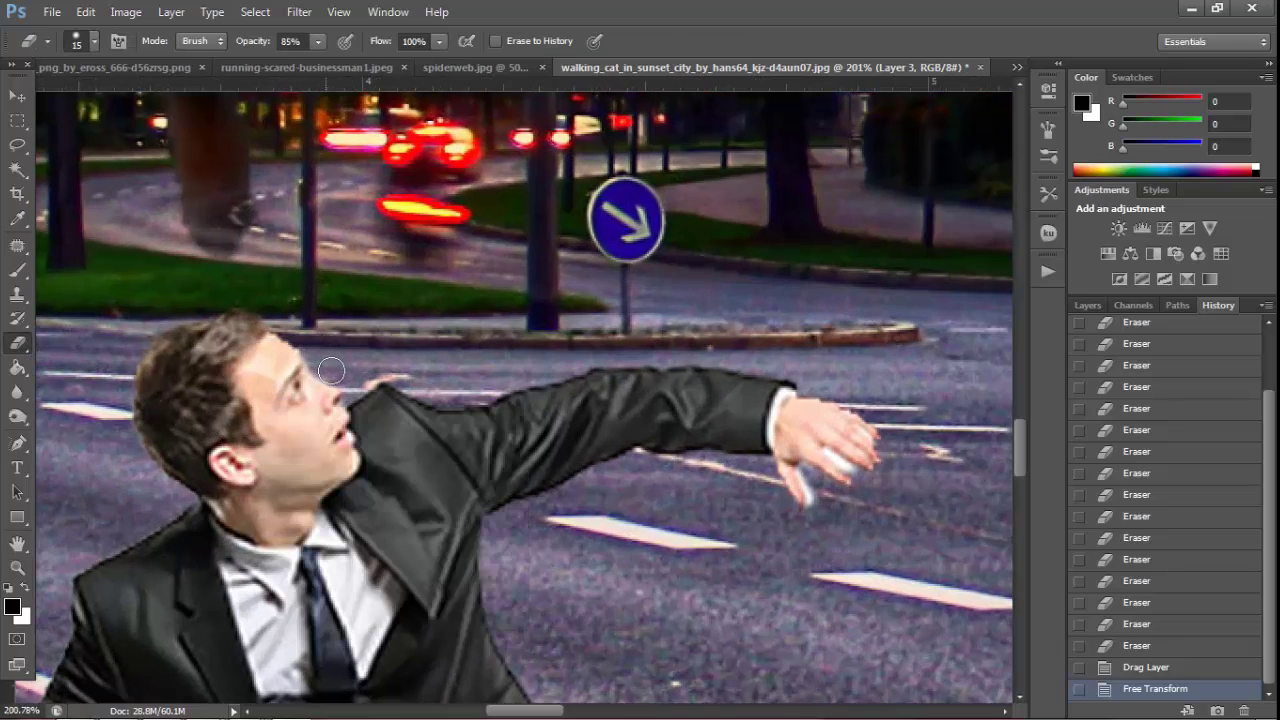
drag(331, 371, 284, 327)
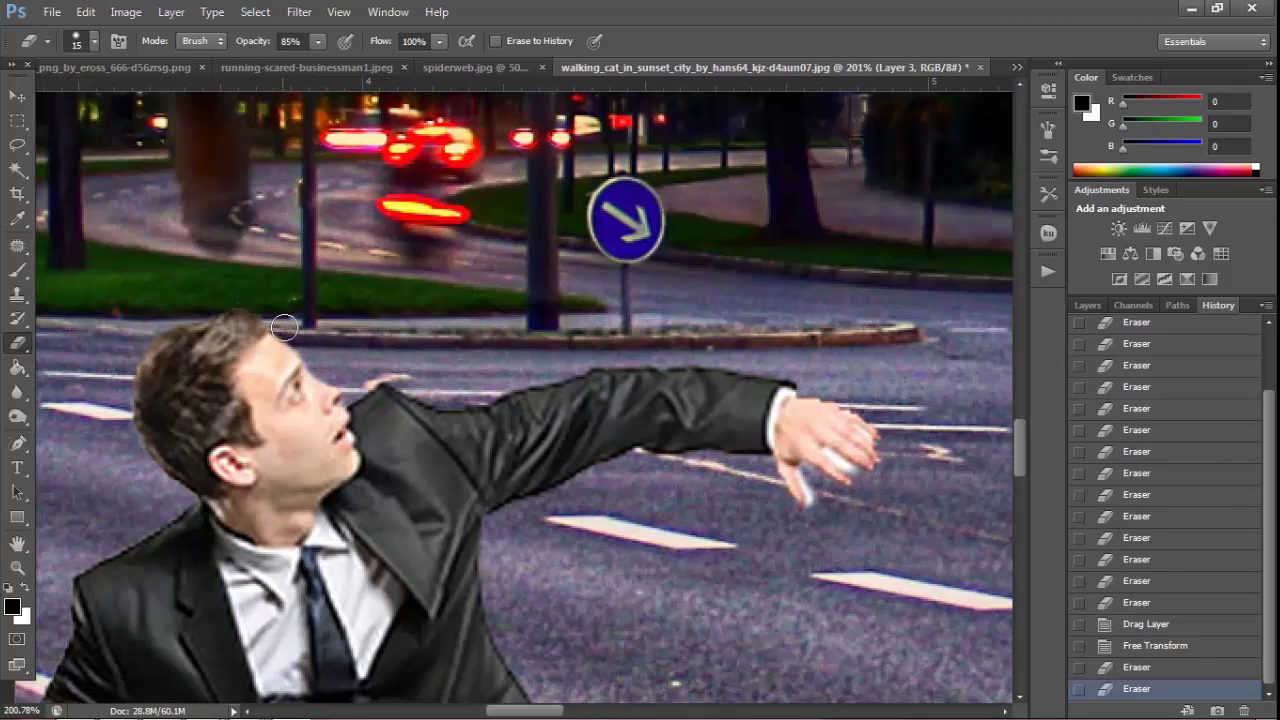
Erase the white object and leftover pixels from his hand with a 3 px eraser
right_click(751, 526)
drag(788, 515, 777, 518)
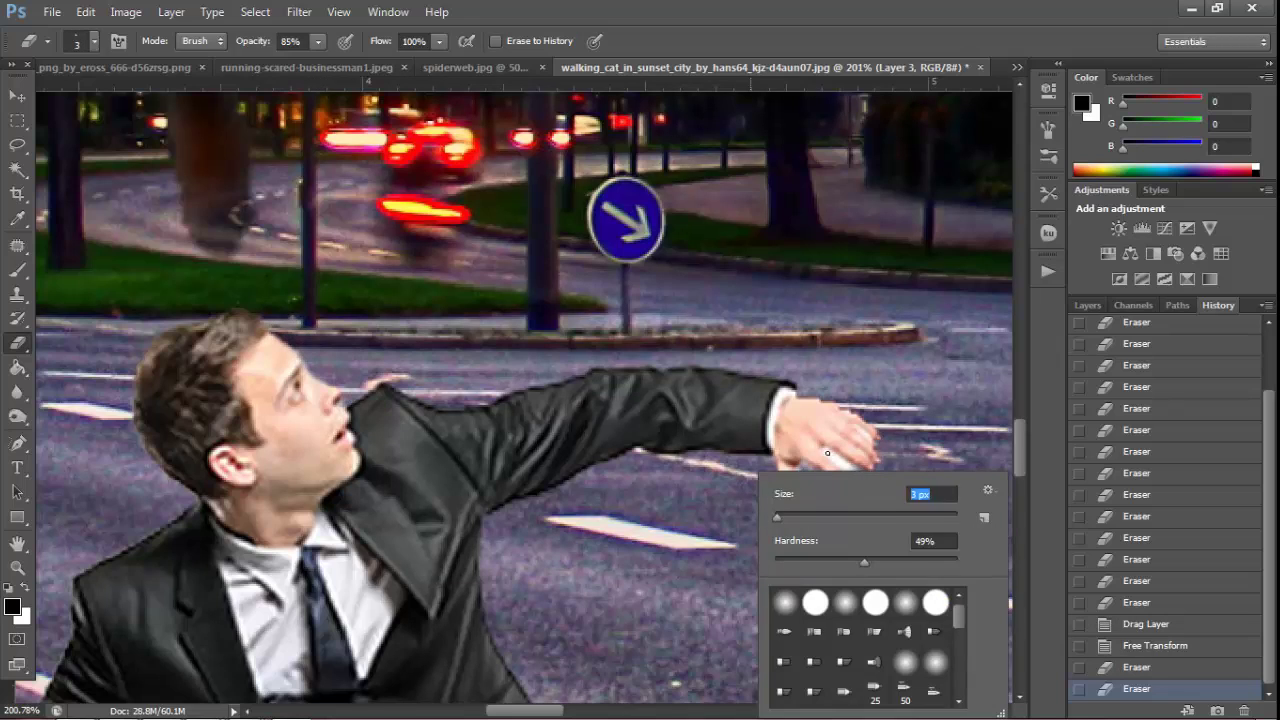
key(Return)
mouse_move(855, 471)
mouse_down()
mouse_move(825, 452)
mouse_move(822, 484)
mouse_up()
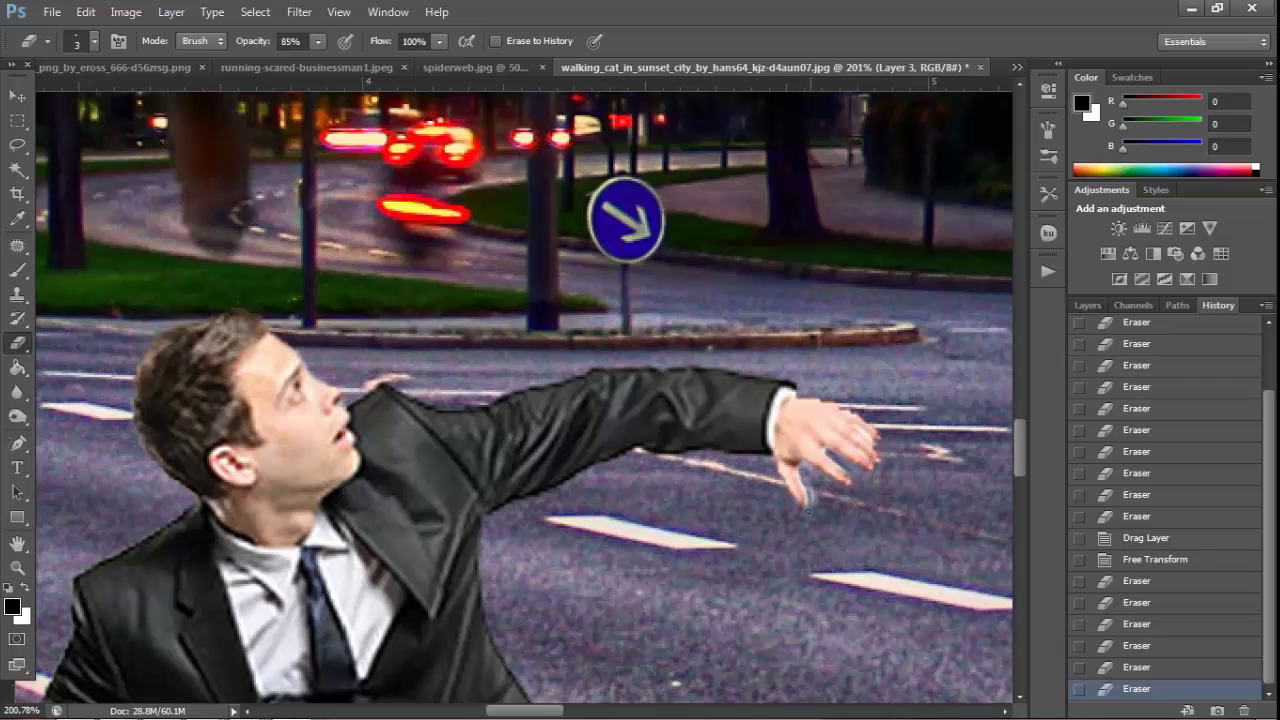
drag(797, 470, 808, 500)
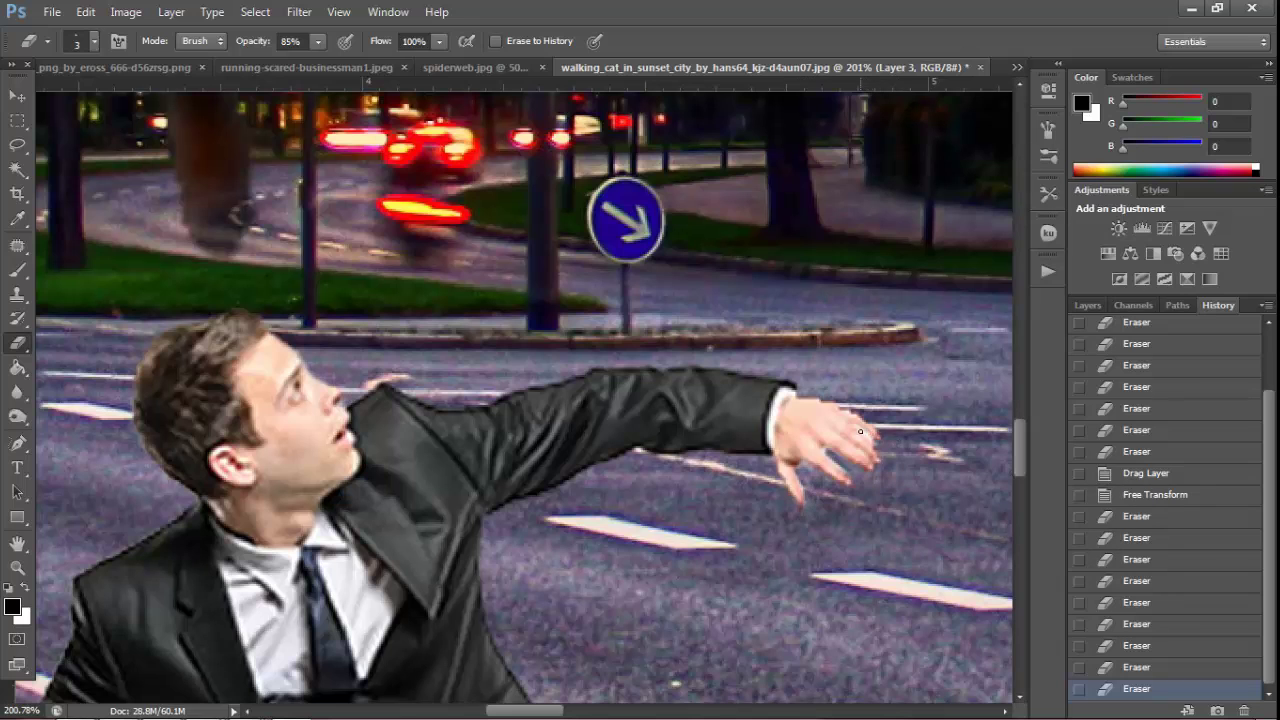
drag(877, 446, 911, 476)
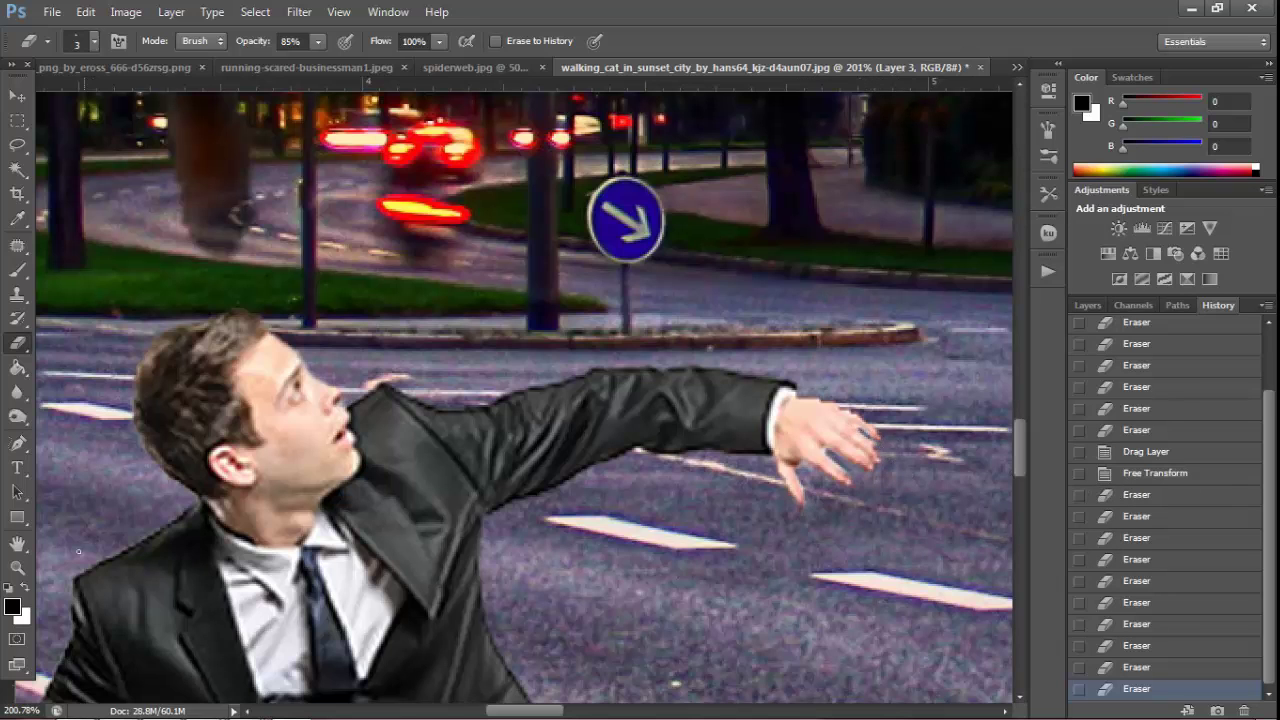
Inspect the briefcase and hand up close, then refit the view on the running man
click(17, 567)
right_click(276, 526)
click(320, 543)
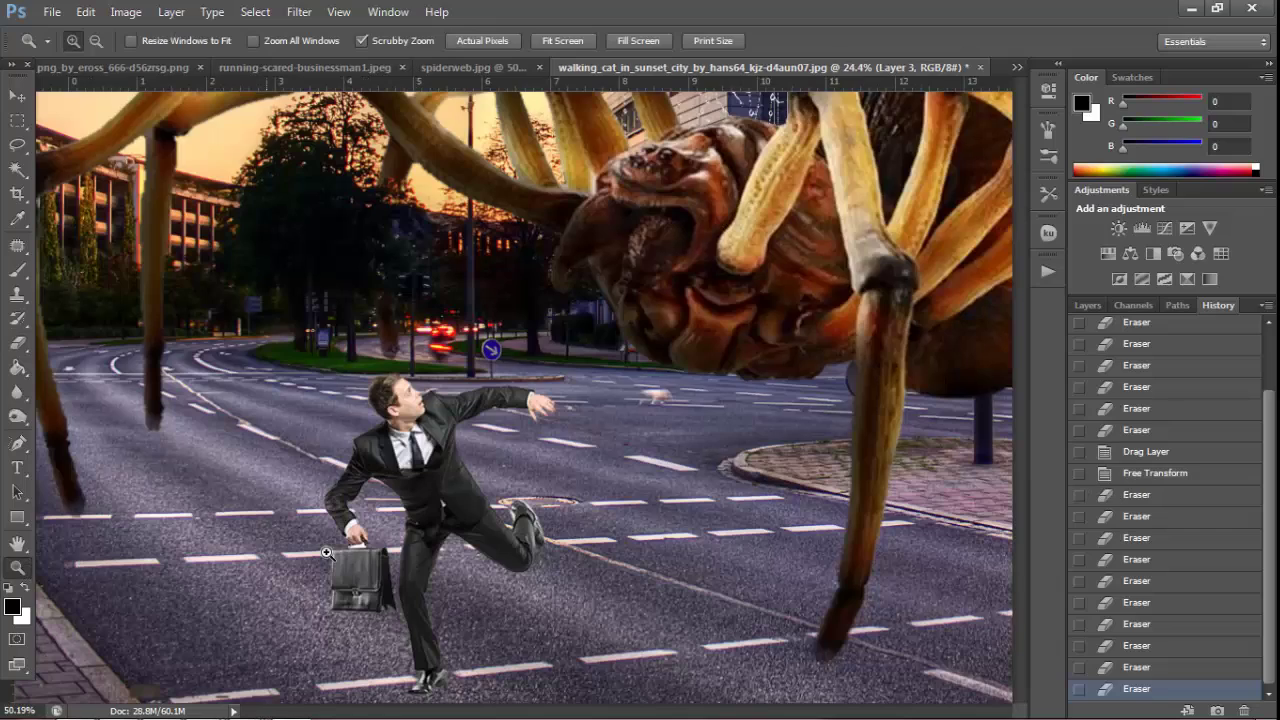
drag(331, 511, 437, 560)
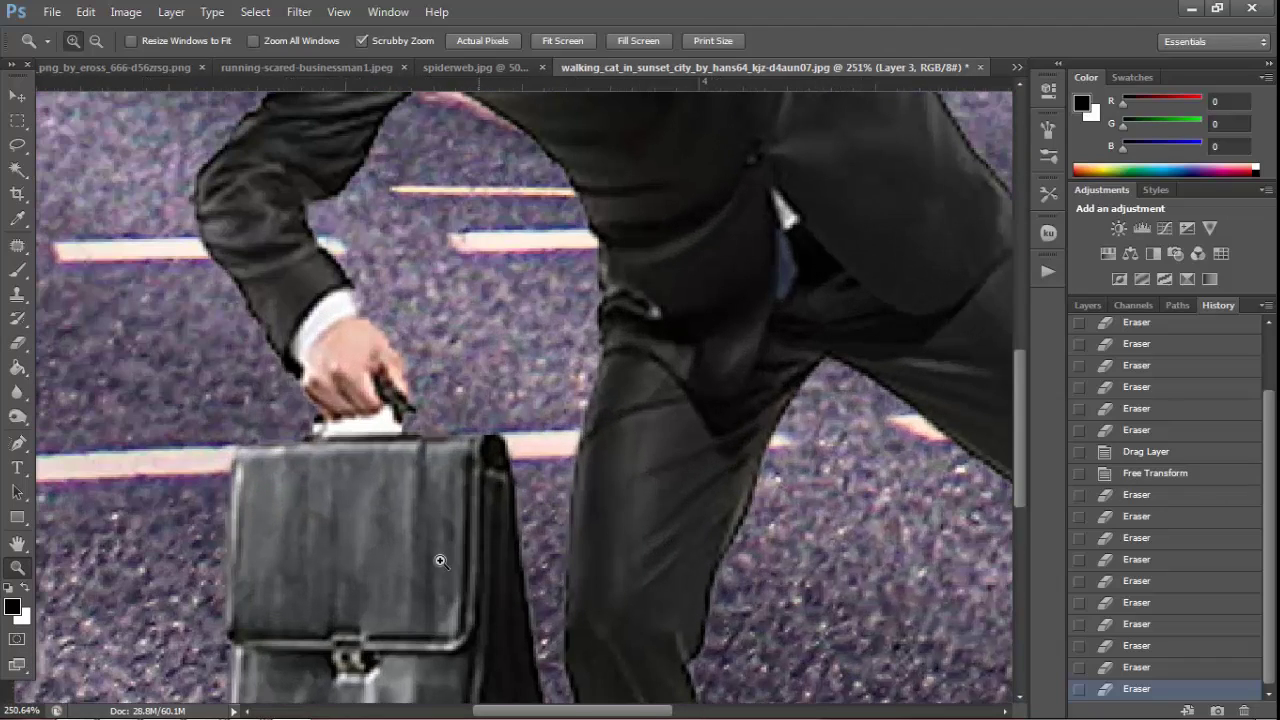
click(17, 342)
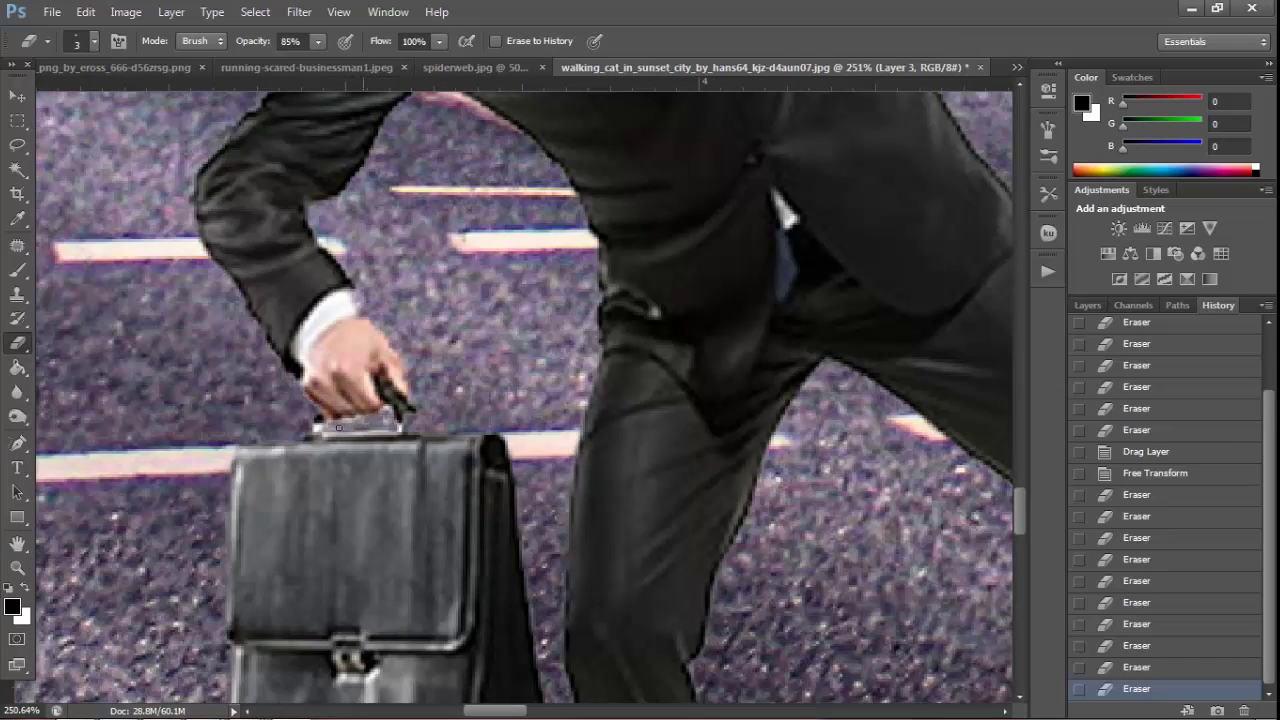
click(17, 567)
right_click(250, 482)
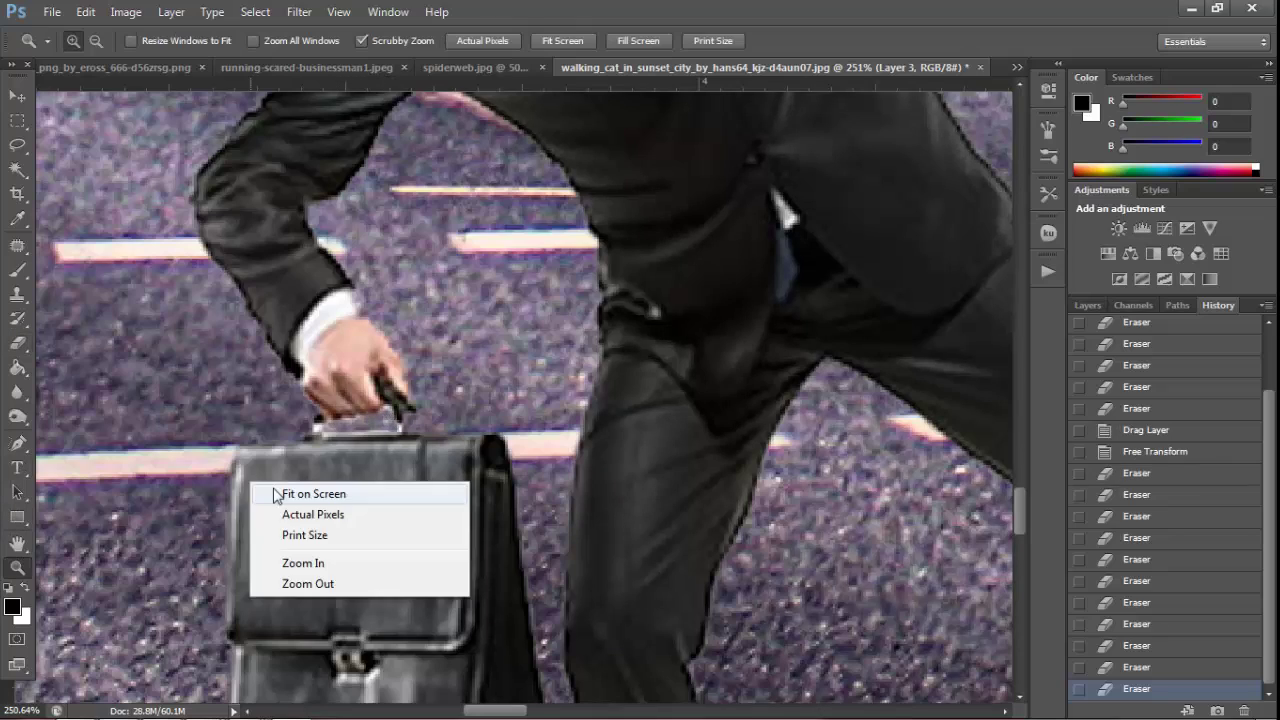
click(280, 492)
click(318, 508)
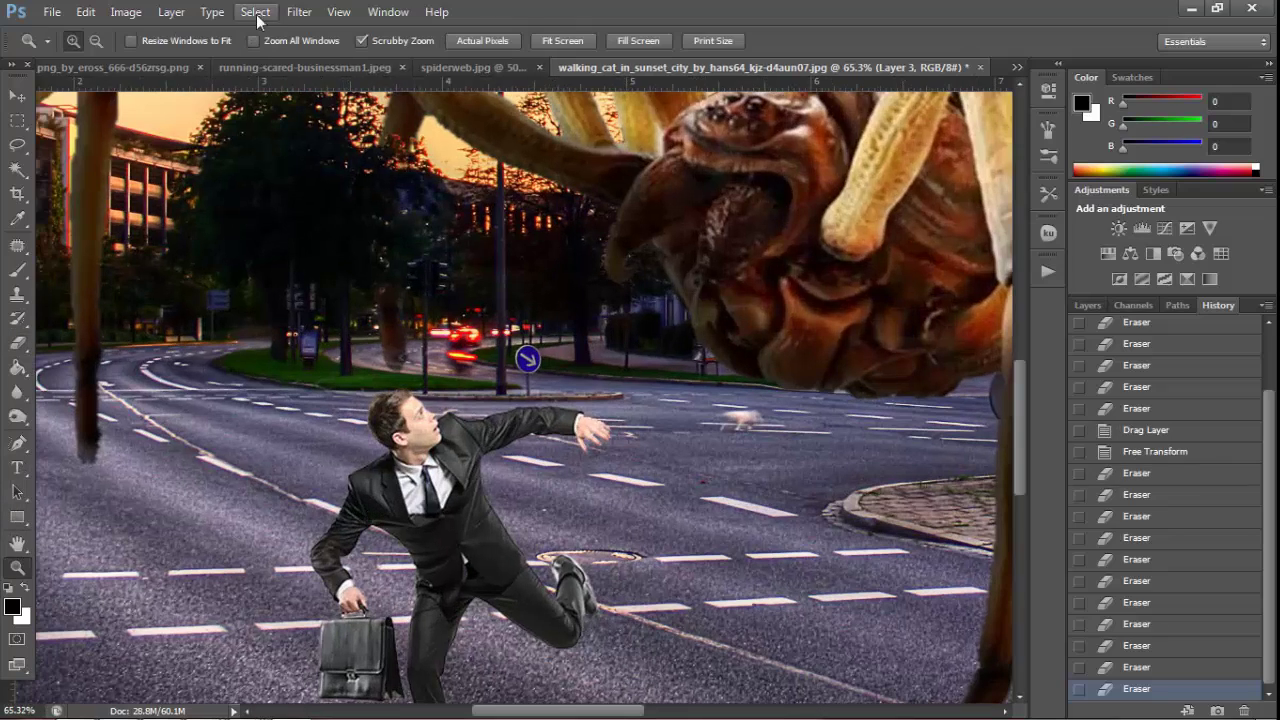
Give the businessman an Inner Shadow with 27 px distance, 32 px size and slightly raised choke
click(126, 12)
key(Escape)
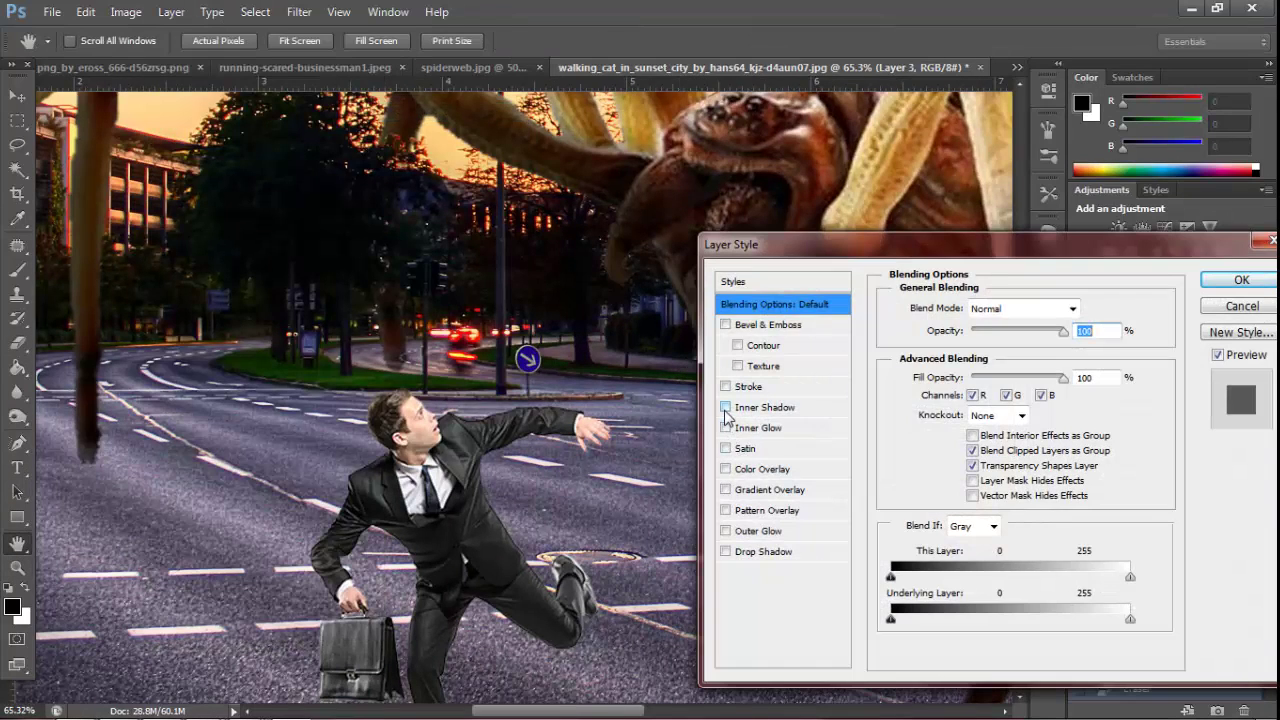
click(726, 407)
click(765, 407)
mouse_move(960, 388)
mouse_down()
mouse_move(983, 390)
mouse_move(970, 432)
mouse_up()
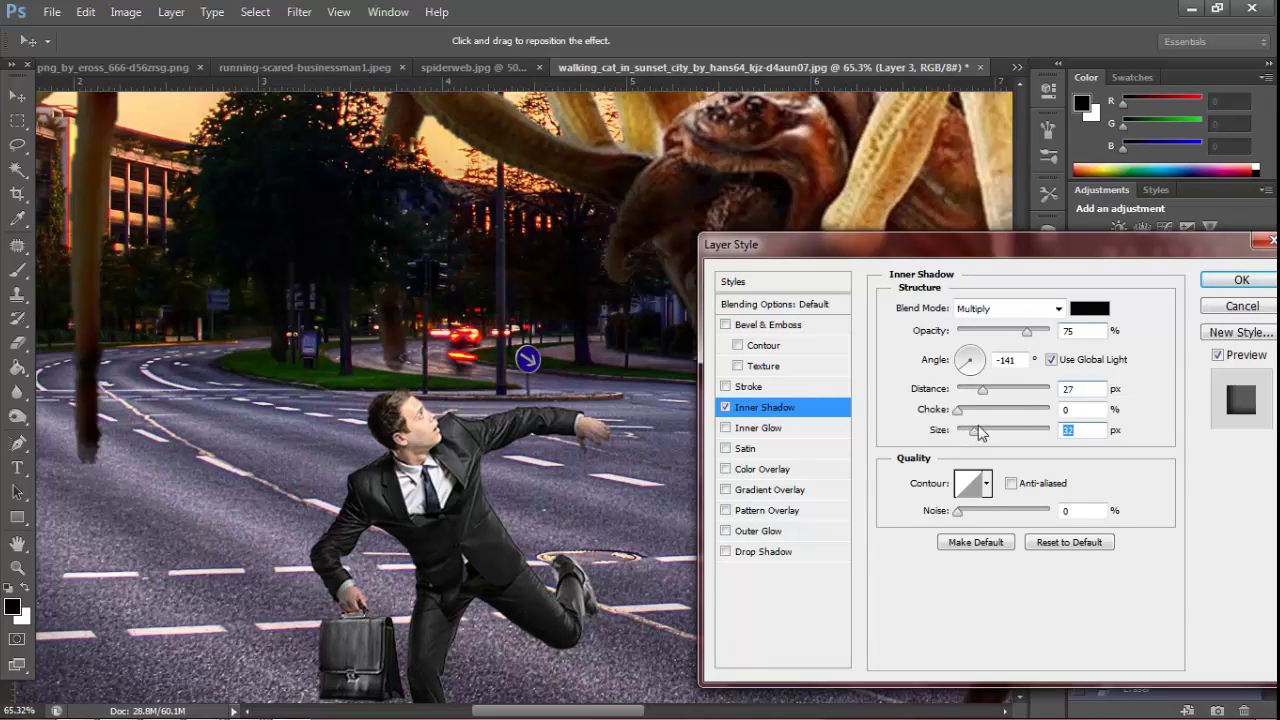
click(966, 410)
drag(969, 415, 976, 416)
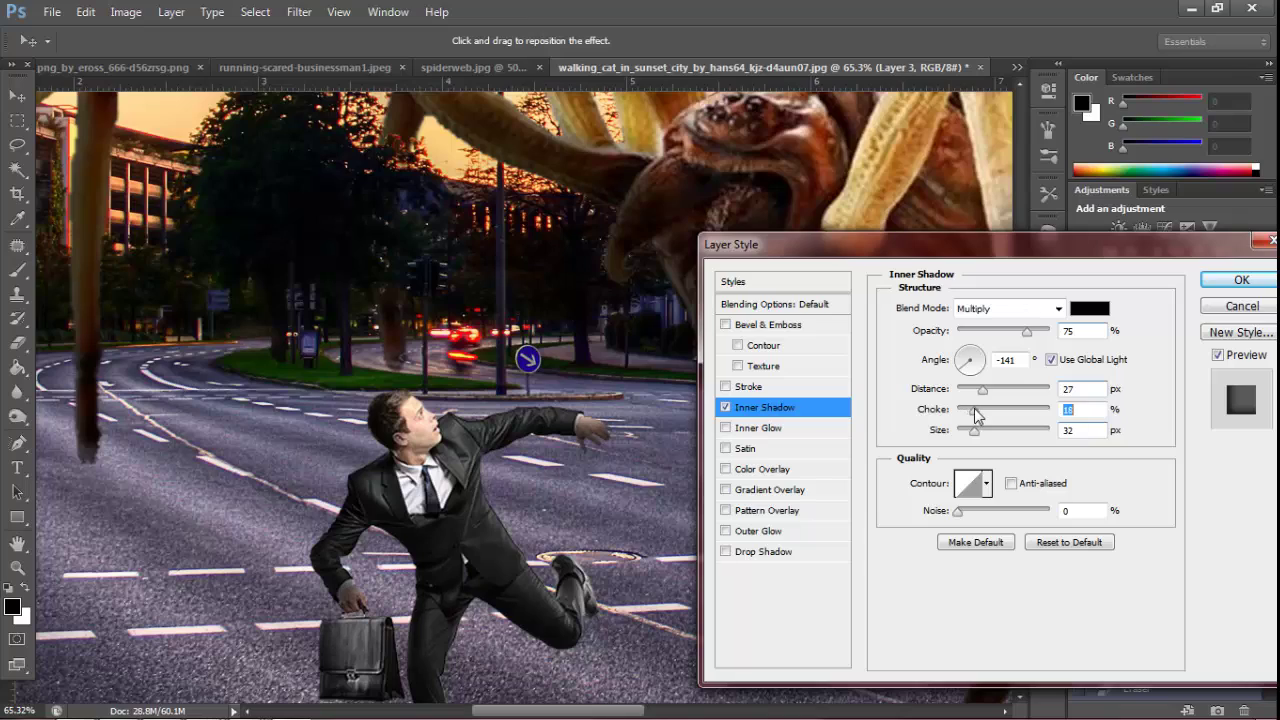
click(1229, 288)
key(z)
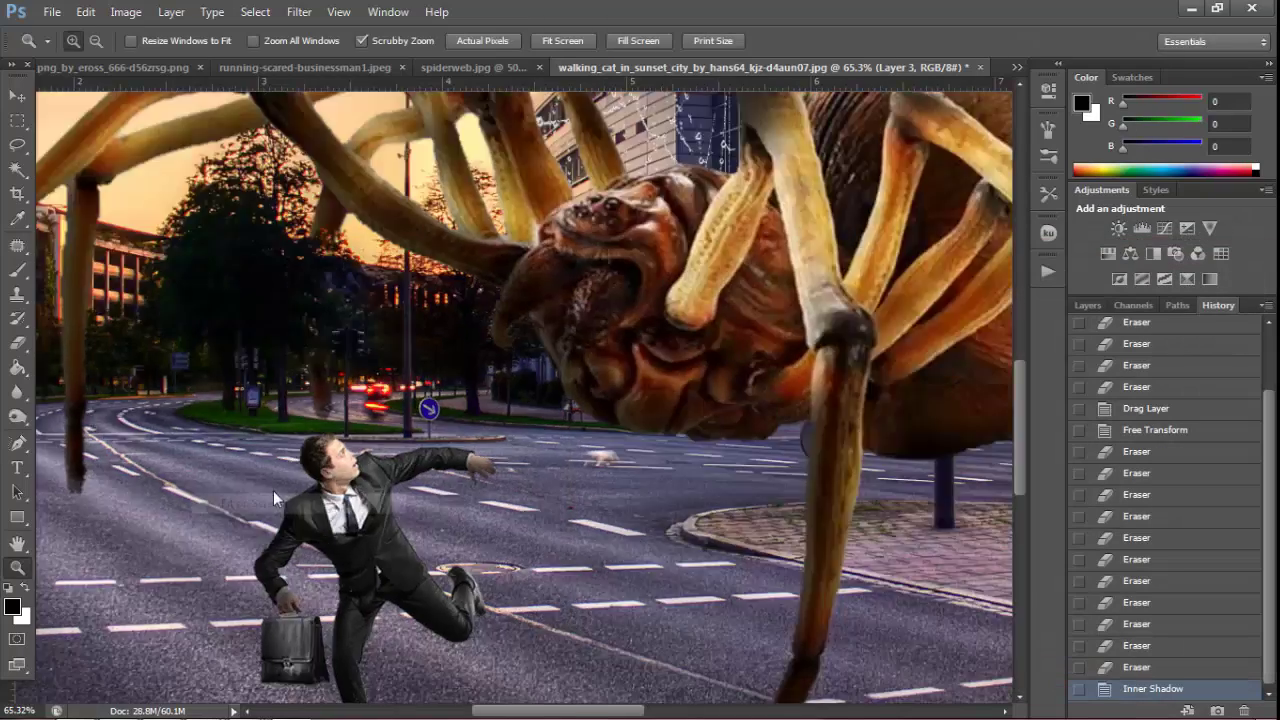
drag(273, 490, 208, 449)
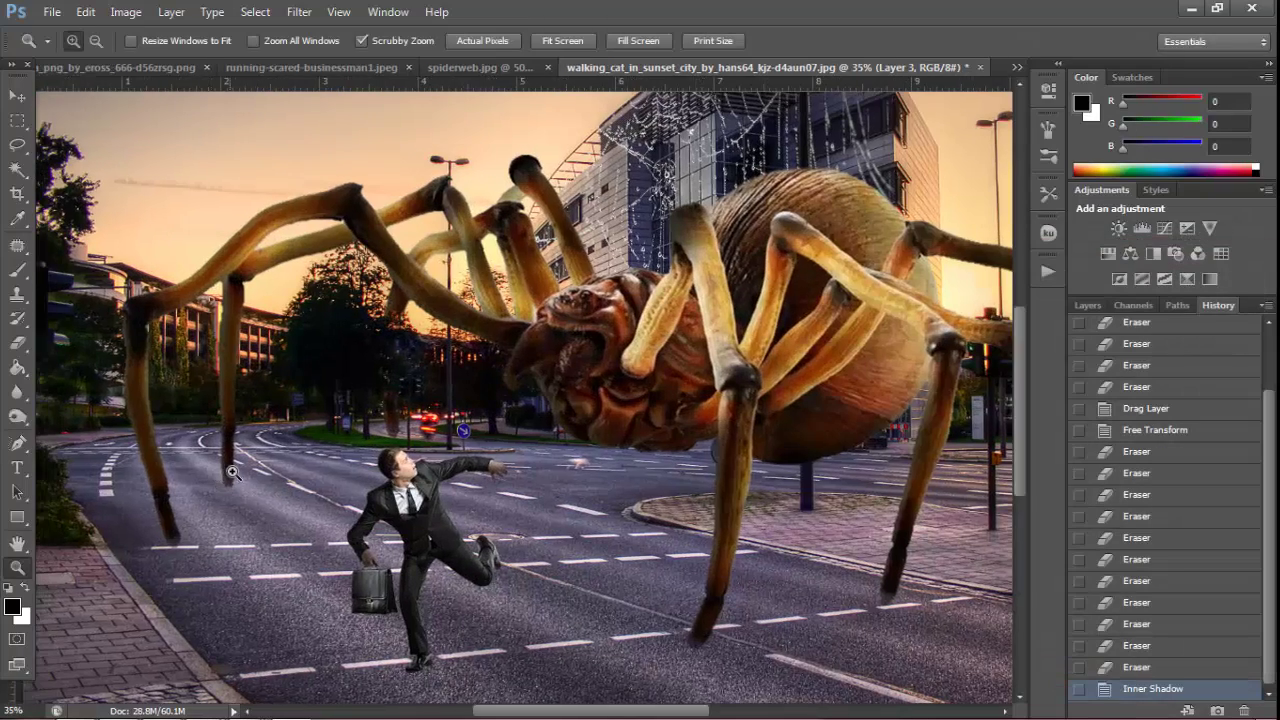
Select the Background street layer and add a new empty layer above it
key(v)
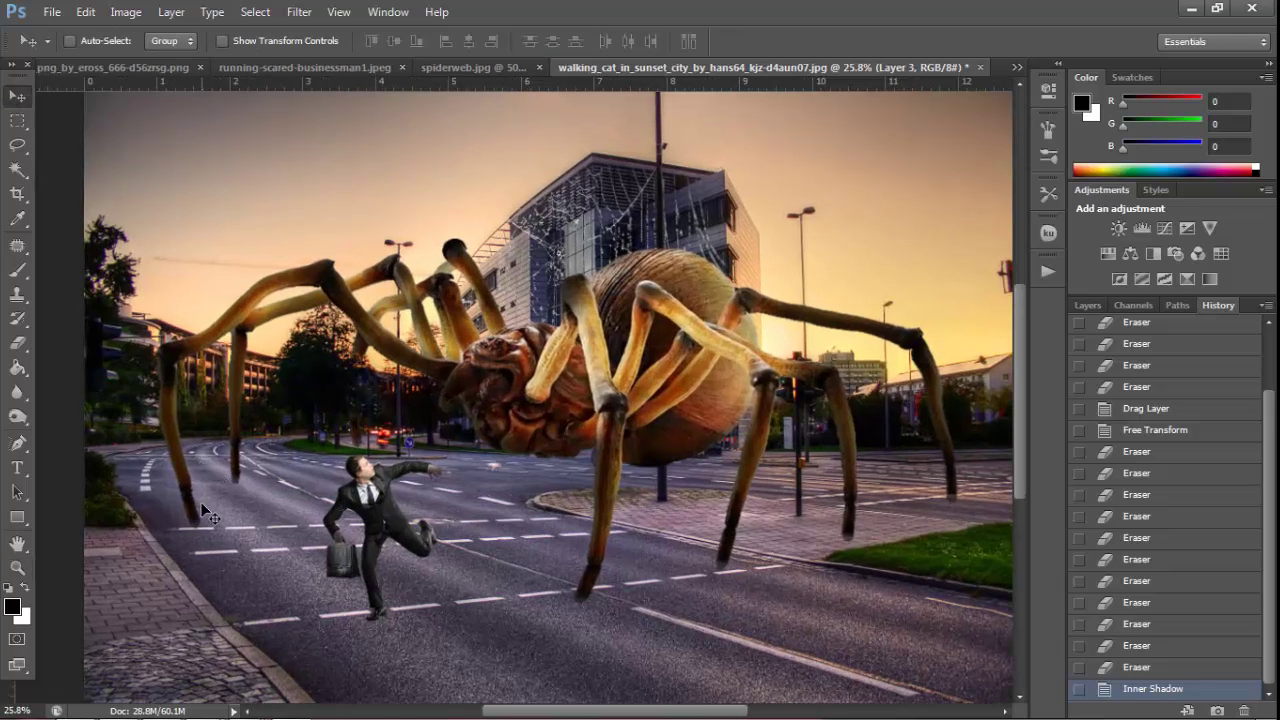
right_click(240, 556)
click(290, 569)
click(126, 12)
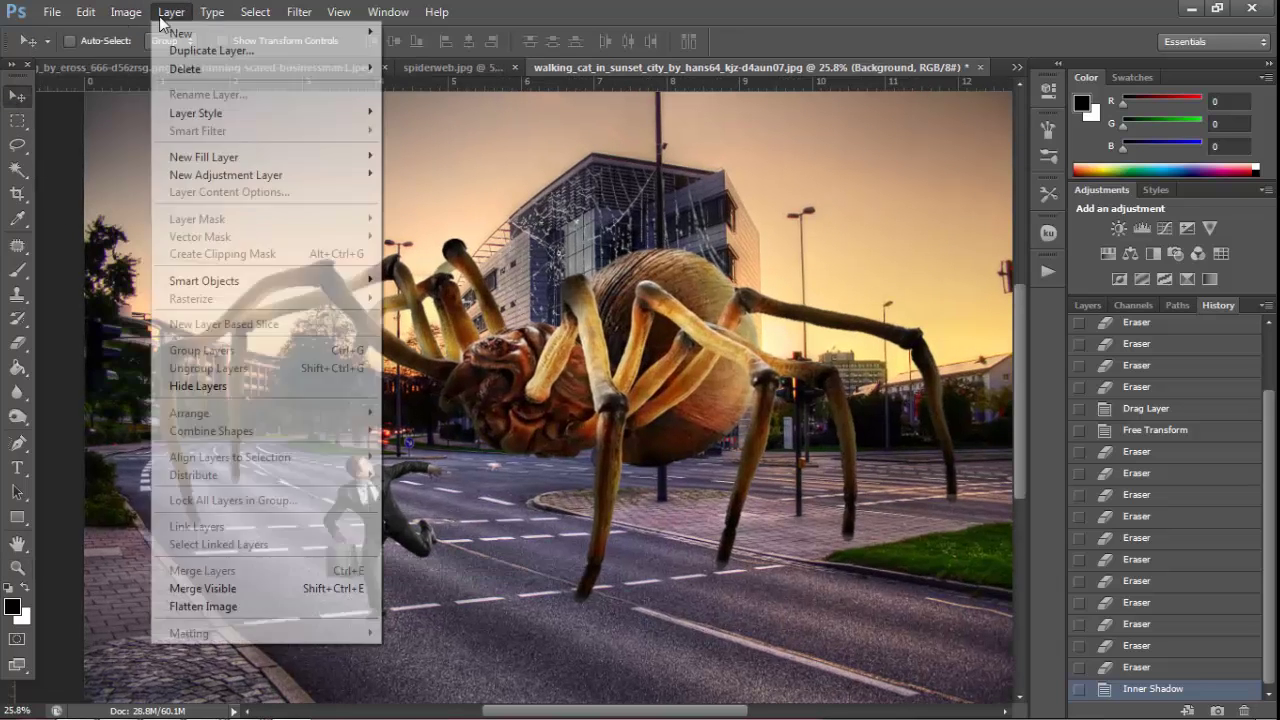
click(390, 34)
click(808, 211)
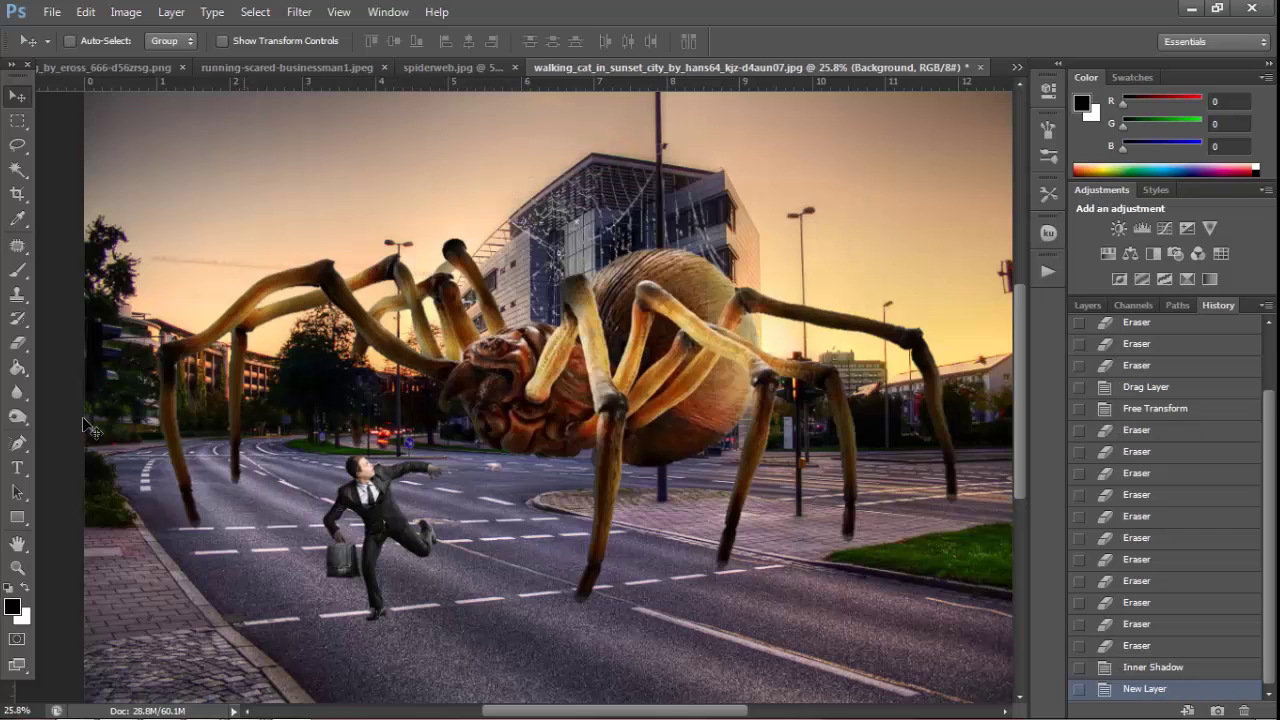
Paint soft black shadow with a 257 px brush under the spider and around the businessman
key(b)
right_click(255, 535)
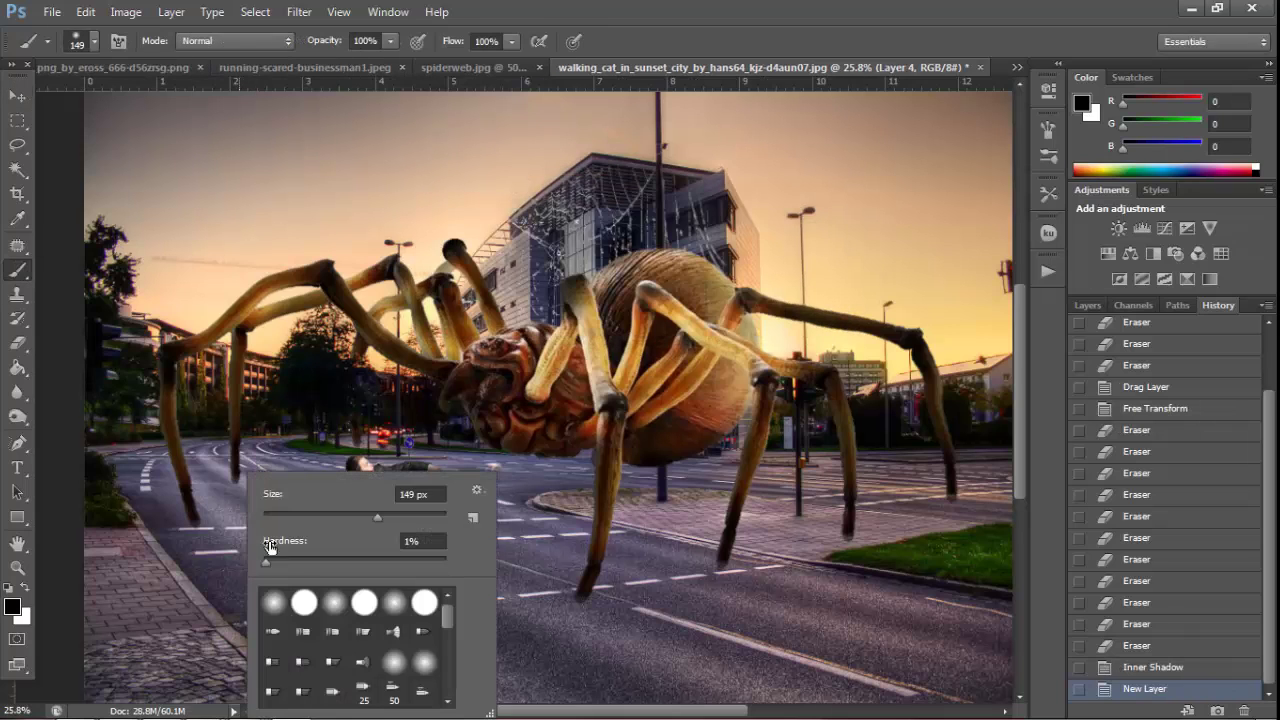
drag(380, 517, 405, 516)
mouse_move(675, 522)
mouse_down()
mouse_move(476, 533)
mouse_move(709, 523)
mouse_move(533, 558)
mouse_move(572, 587)
mouse_up()
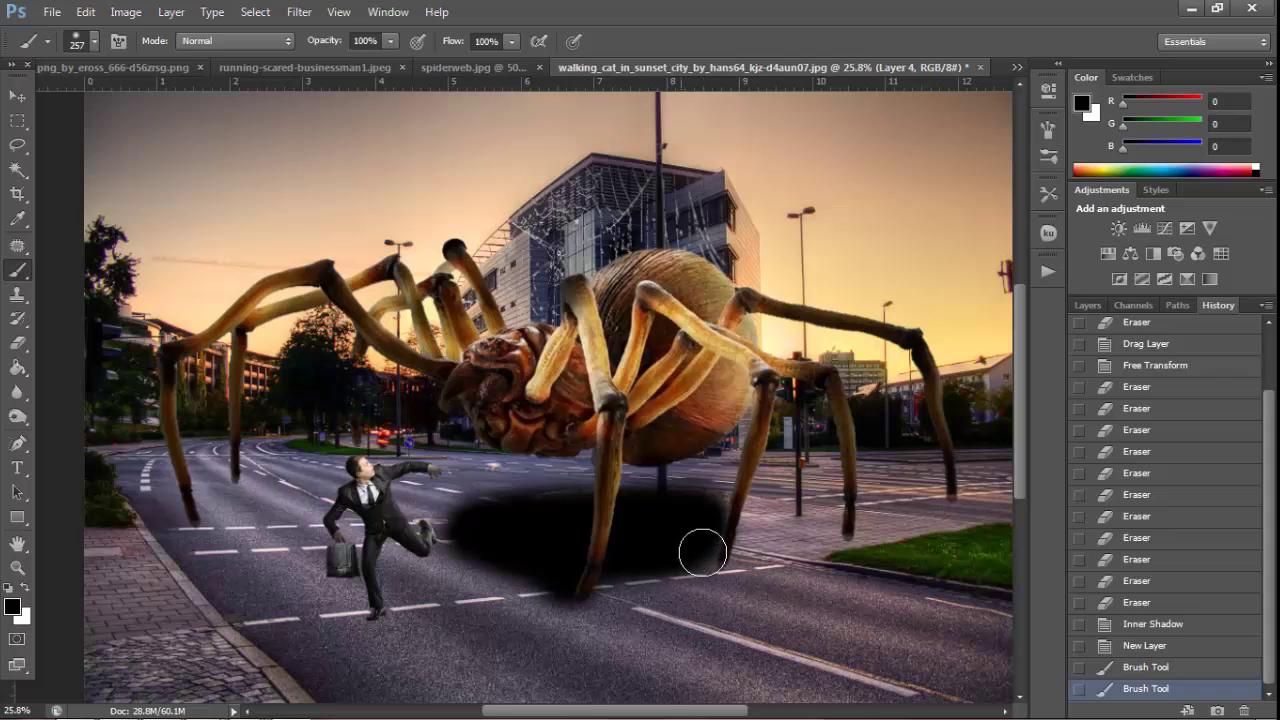
mouse_move(628, 557)
mouse_down()
mouse_move(943, 500)
mouse_move(789, 486)
mouse_move(651, 509)
mouse_move(629, 497)
mouse_move(507, 505)
mouse_move(443, 543)
mouse_move(394, 602)
mouse_move(480, 563)
mouse_move(337, 537)
mouse_up()
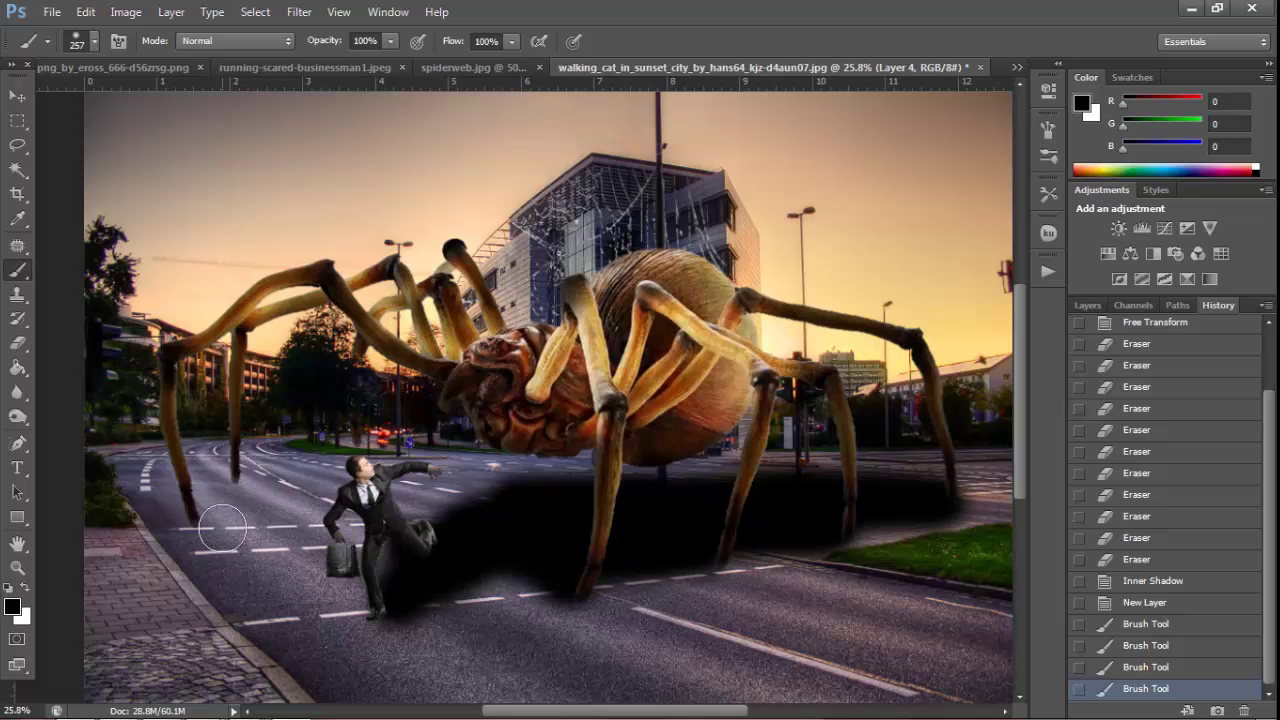
mouse_move(216, 526)
mouse_down()
mouse_move(403, 543)
mouse_move(289, 540)
mouse_move(231, 519)
mouse_move(249, 497)
mouse_move(325, 490)
mouse_move(500, 506)
mouse_move(369, 500)
mouse_move(427, 518)
mouse_move(591, 494)
mouse_up()
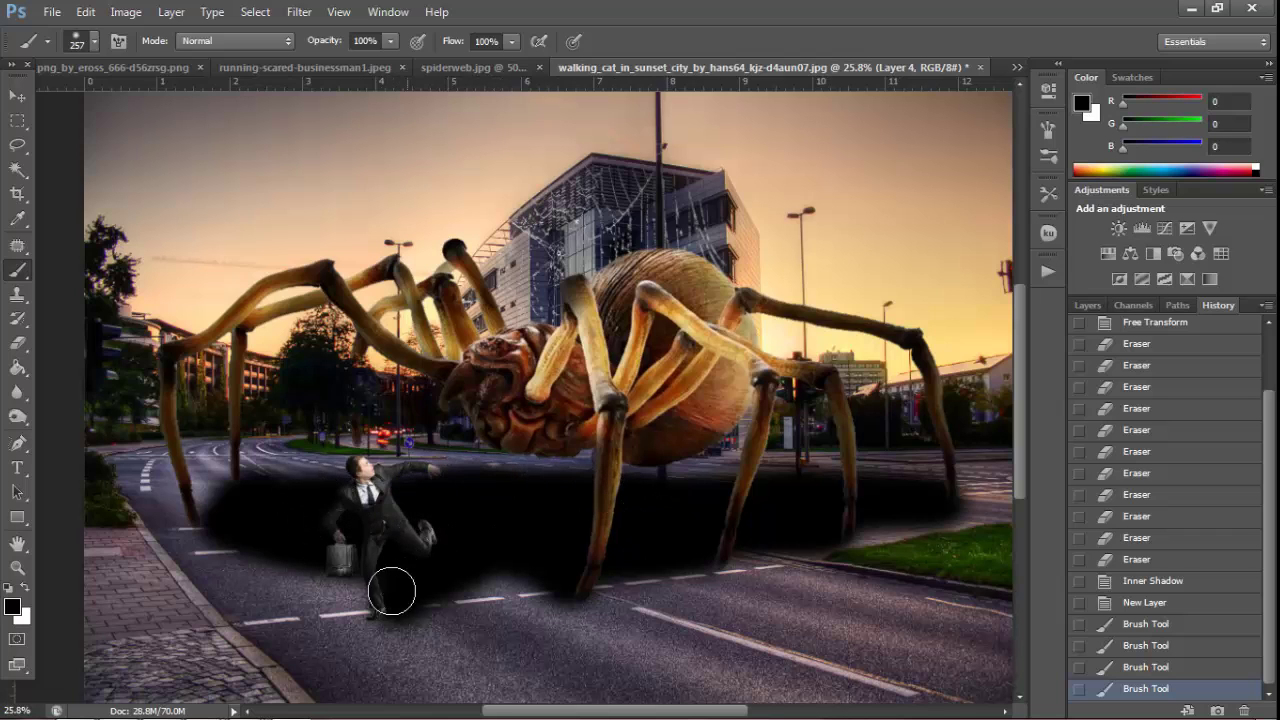
mouse_move(391, 591)
mouse_down()
mouse_move(383, 609)
mouse_move(494, 557)
mouse_move(568, 582)
mouse_move(697, 554)
mouse_move(723, 563)
mouse_move(765, 528)
mouse_move(837, 523)
mouse_move(857, 491)
mouse_move(943, 497)
mouse_up()
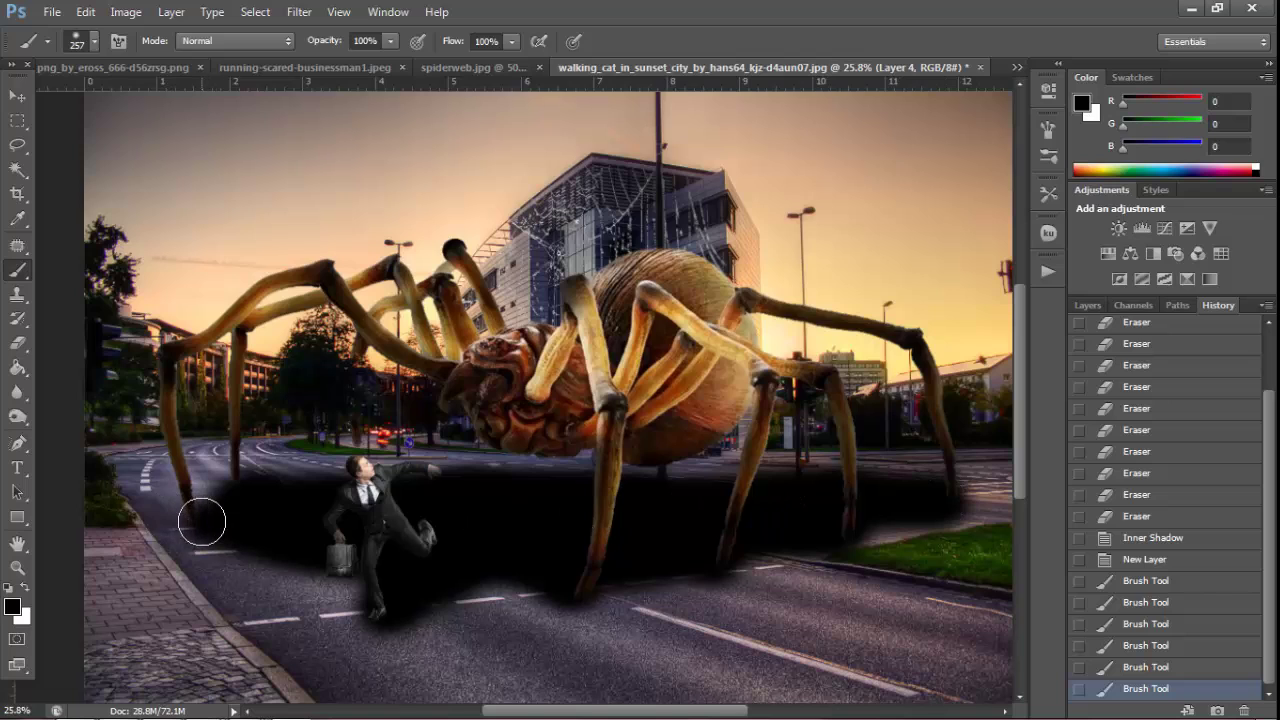
mouse_move(190, 523)
mouse_down()
mouse_move(229, 486)
mouse_move(323, 491)
mouse_move(363, 514)
mouse_up()
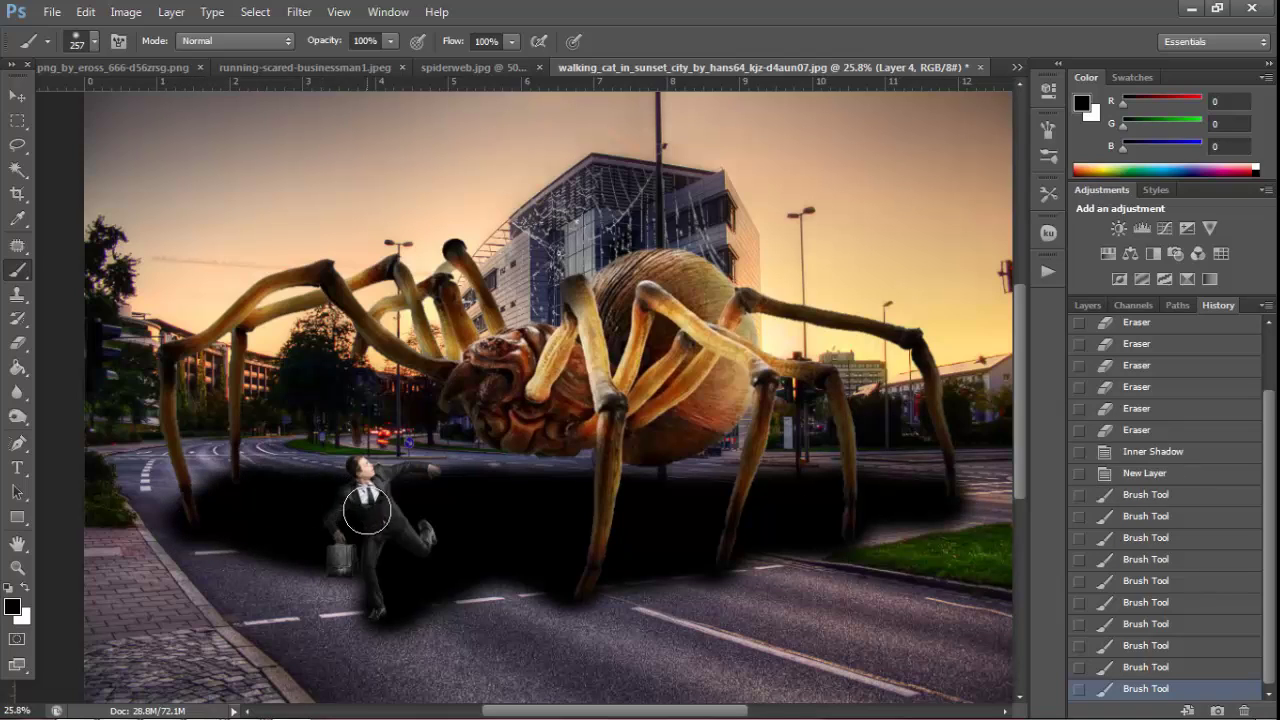
Set the shadow layer's blend mode to Soft Light at 100% opacity
click(171, 11)
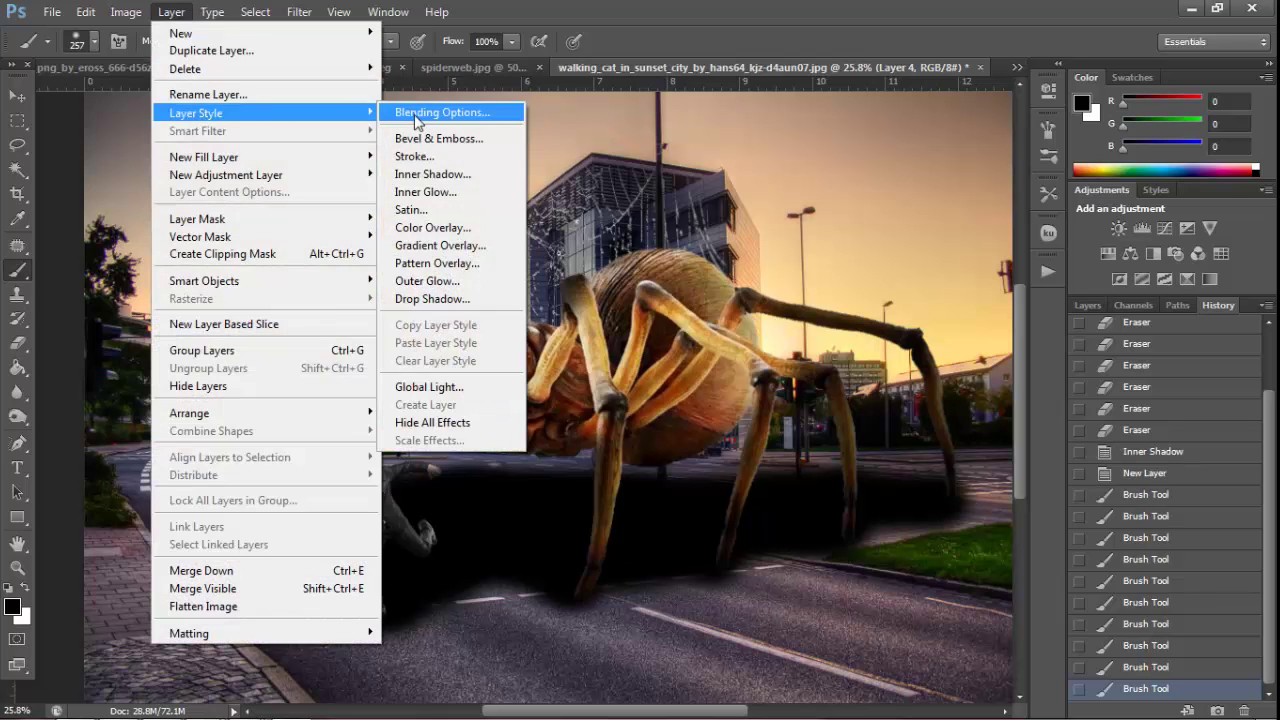
key(Escape)
key(Escape)
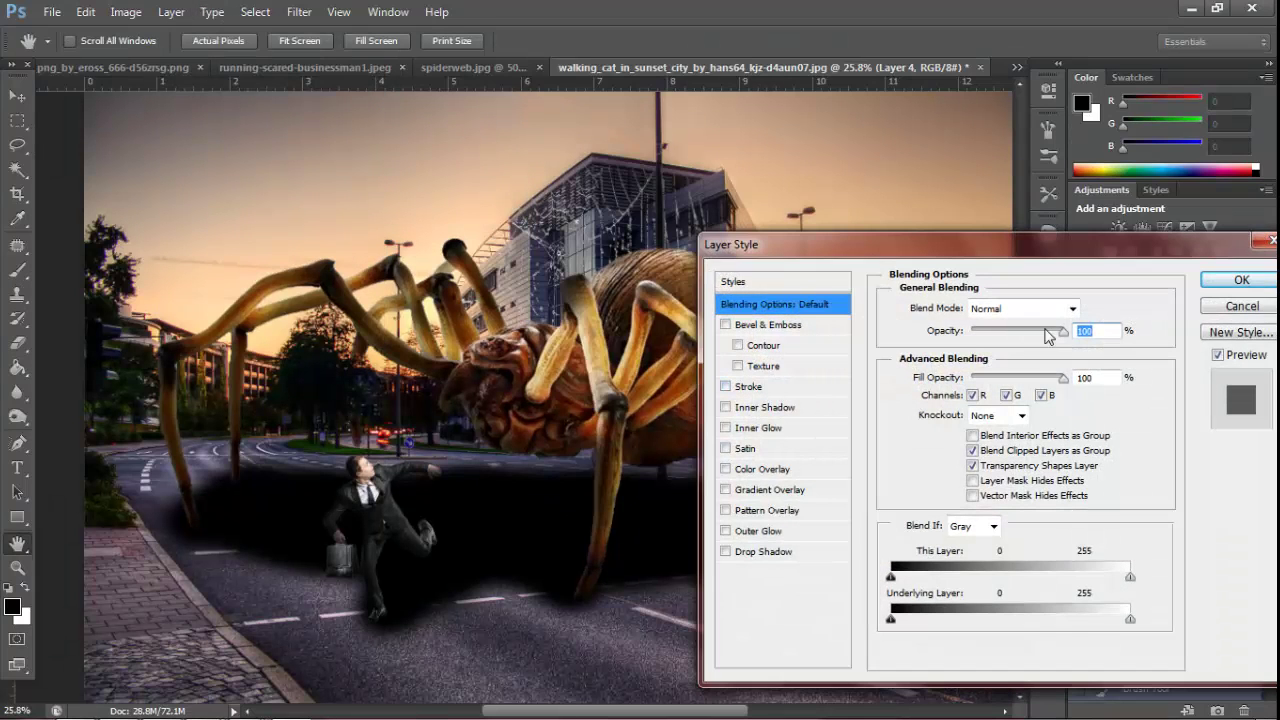
drag(1062, 330, 1041, 331)
click(1020, 308)
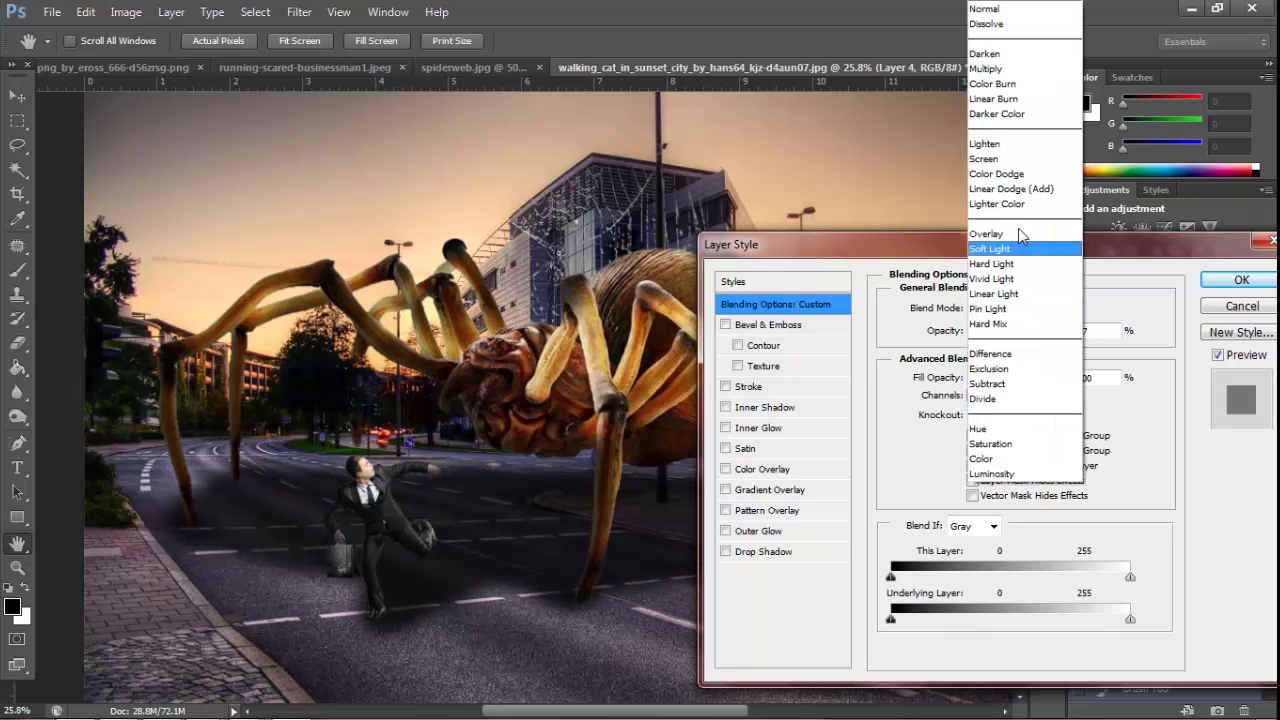
click(1034, 172)
click(1017, 308)
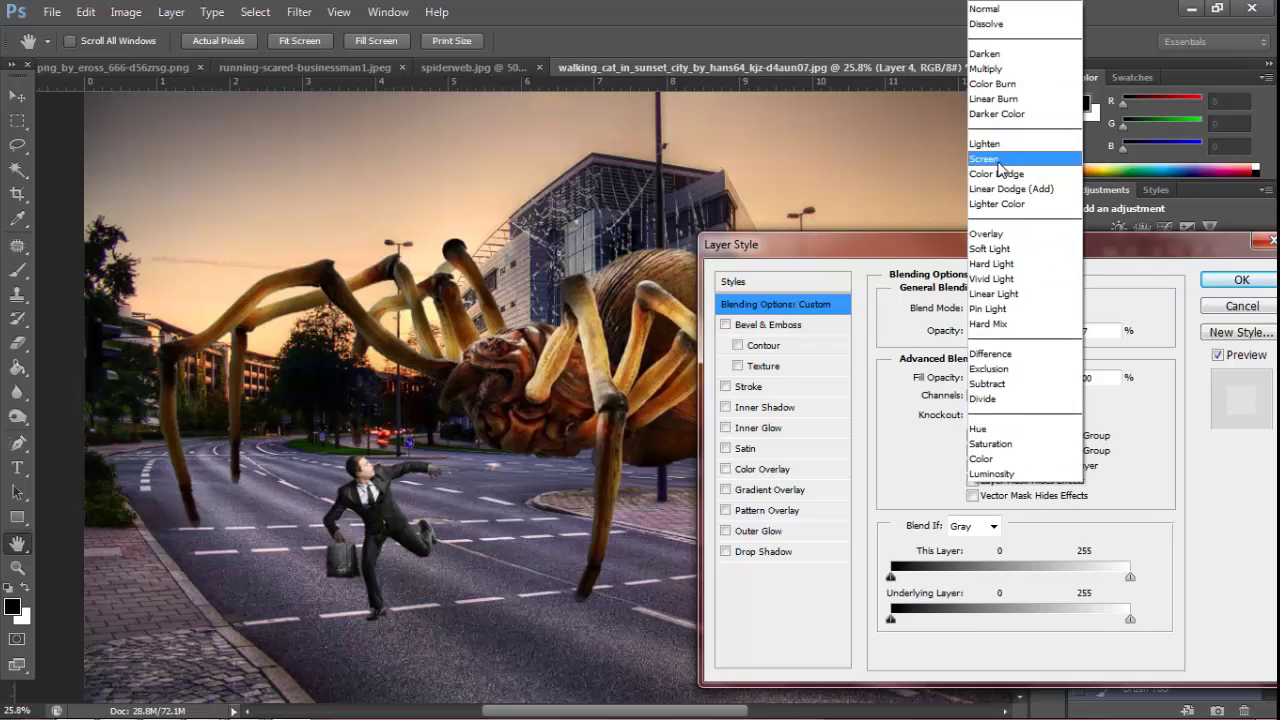
click(1020, 250)
drag(1062, 332, 1068, 340)
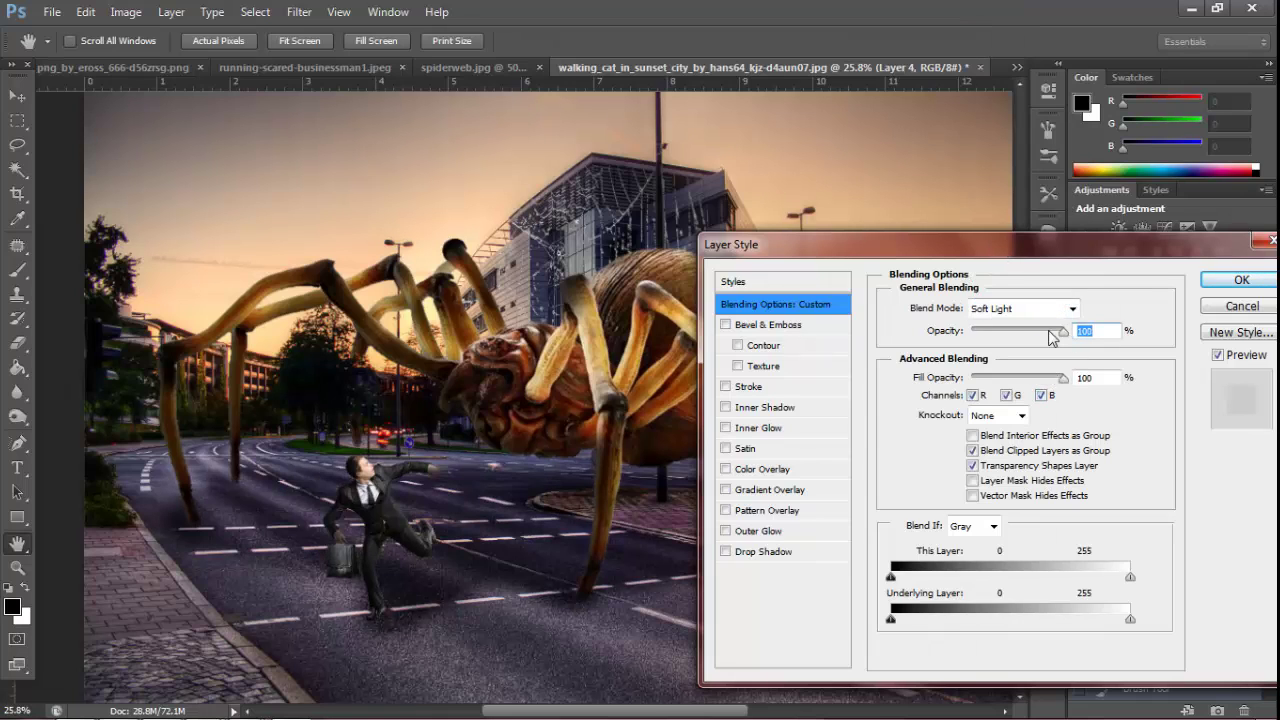
click(1240, 280)
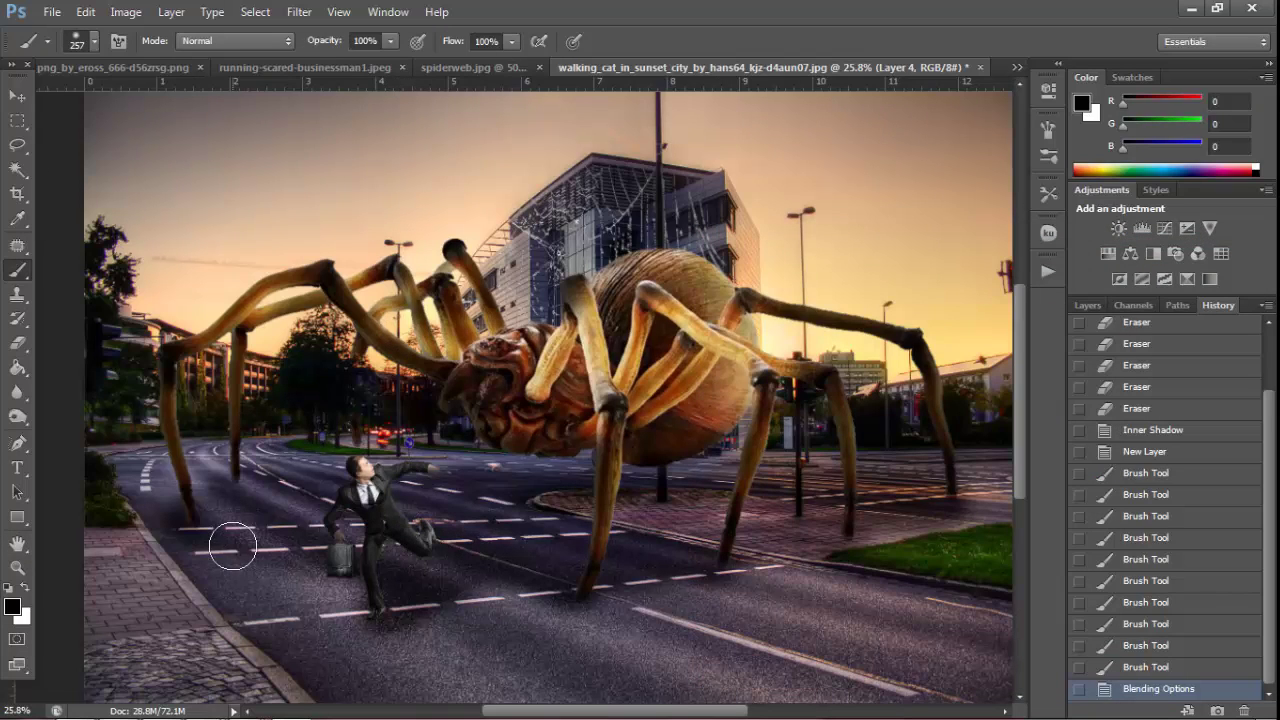
Darken the road around the businessman's legs with a 246 px Burn brush on Shadows at 18%
drag(243, 514, 257, 515)
drag(257, 515, 271, 515)
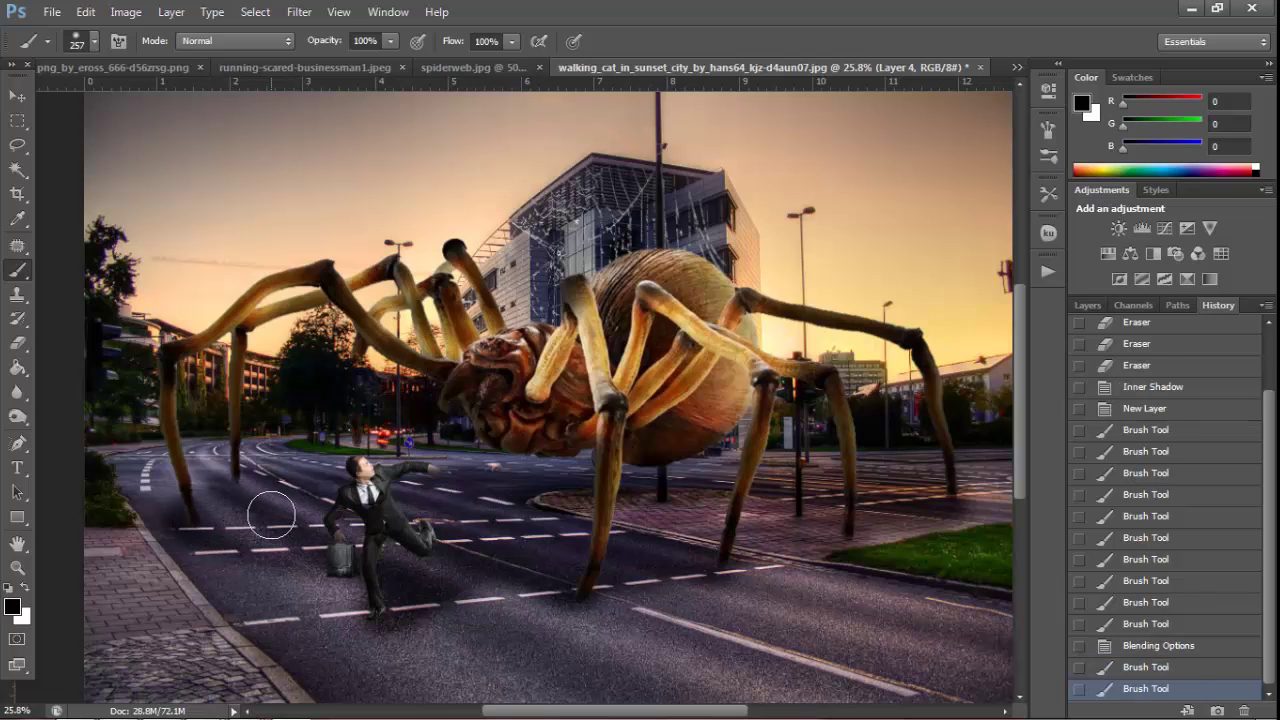
click(17, 416)
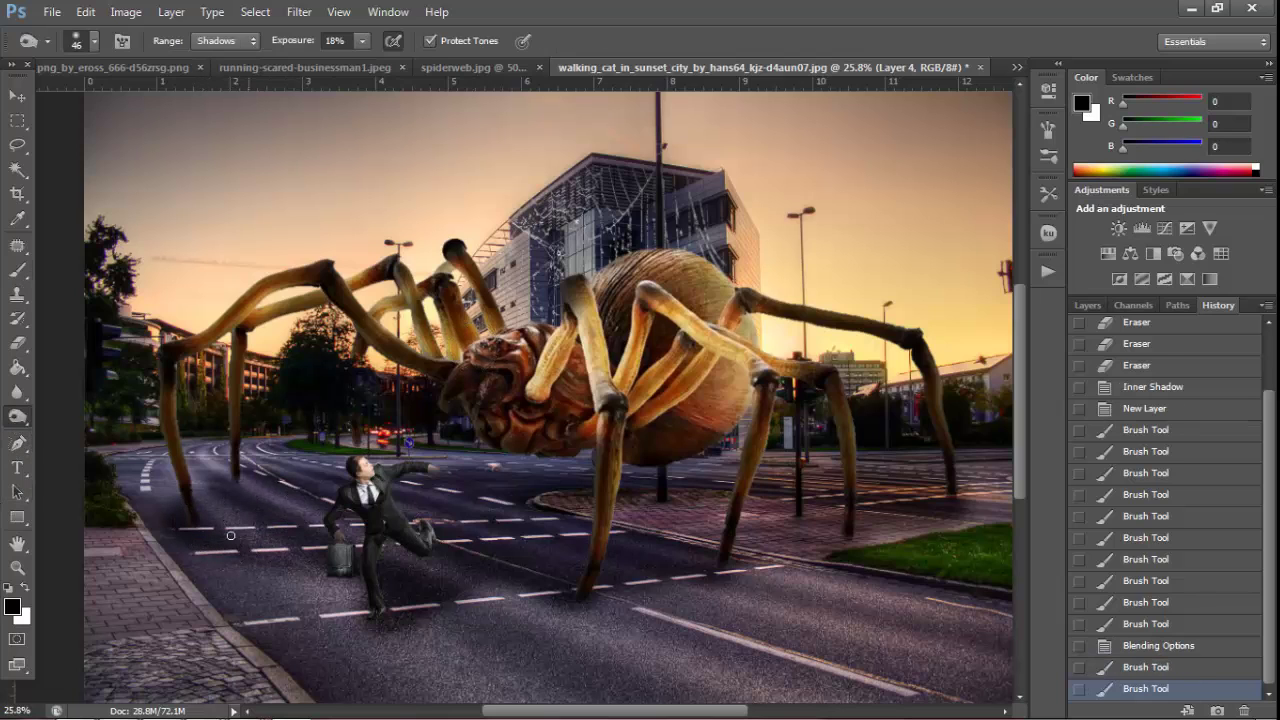
right_click(350, 541)
key(Return)
drag(268, 536, 294, 541)
mouse_move(294, 541)
mouse_down()
mouse_move(320, 547)
mouse_move(335, 506)
mouse_up()
drag(335, 506, 362, 501)
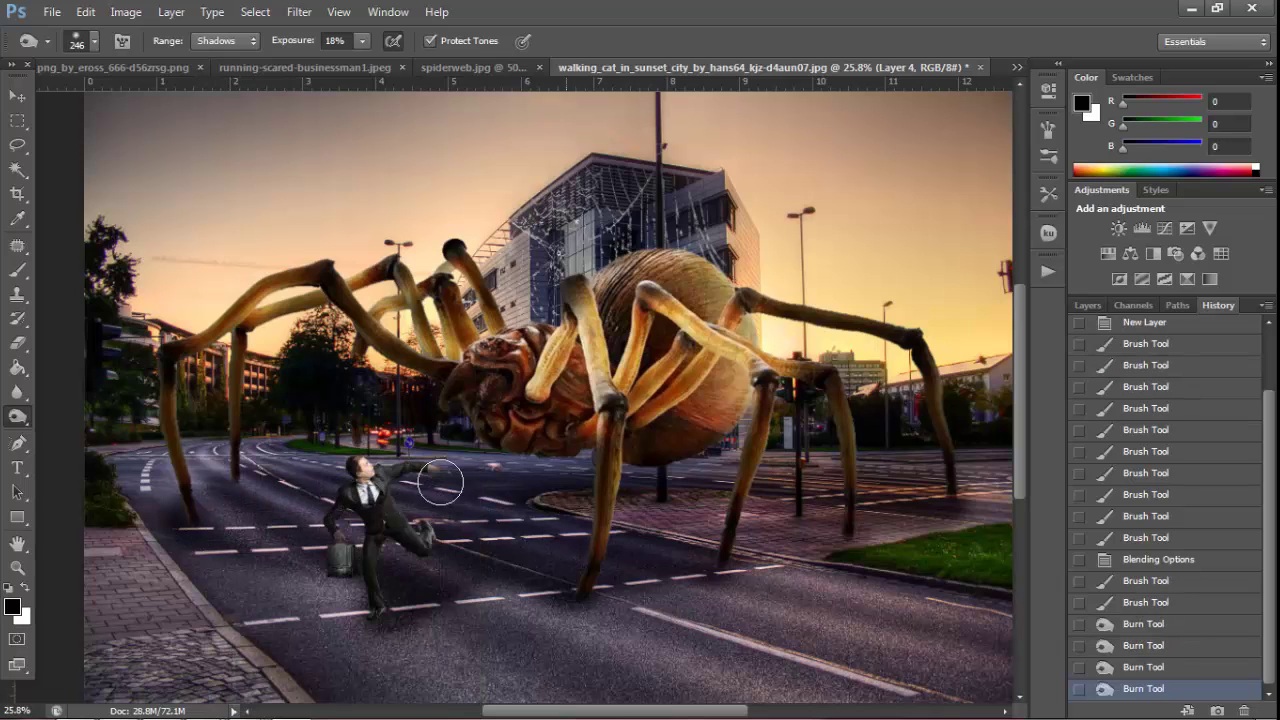
Burn the road and sidewalk beneath the spider's legs darker
drag(496, 494, 599, 502)
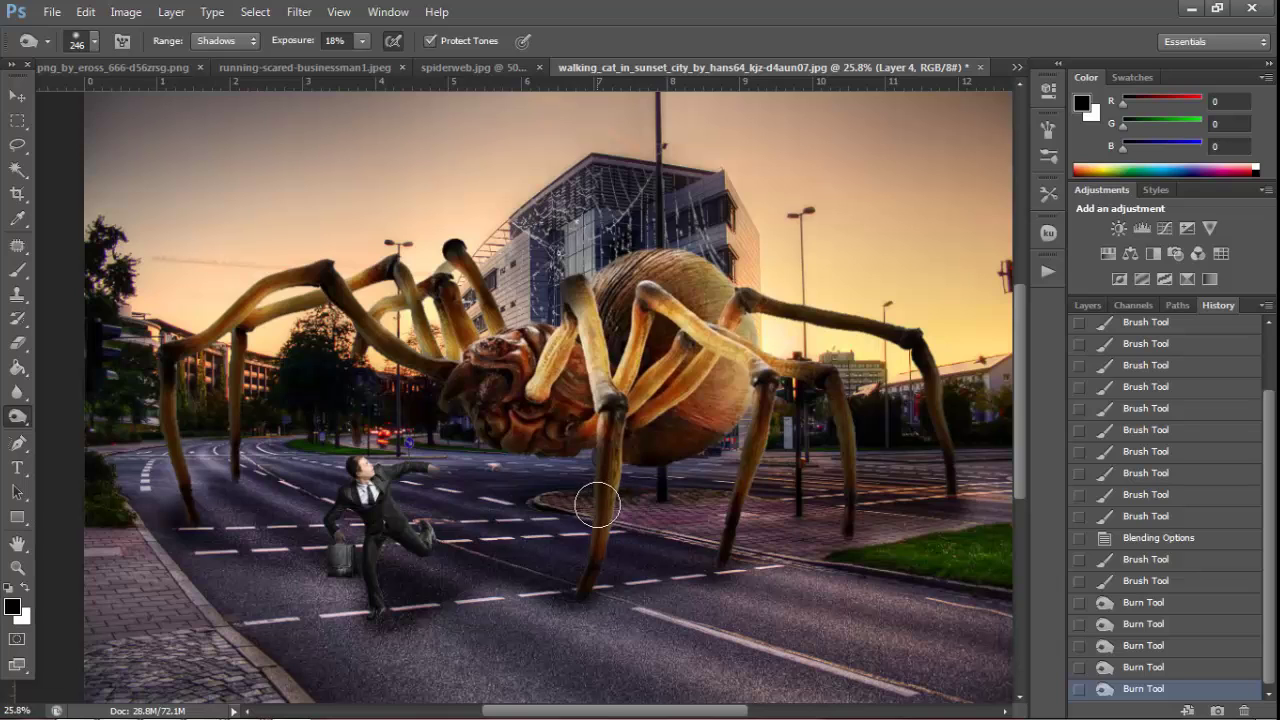
drag(697, 556, 656, 569)
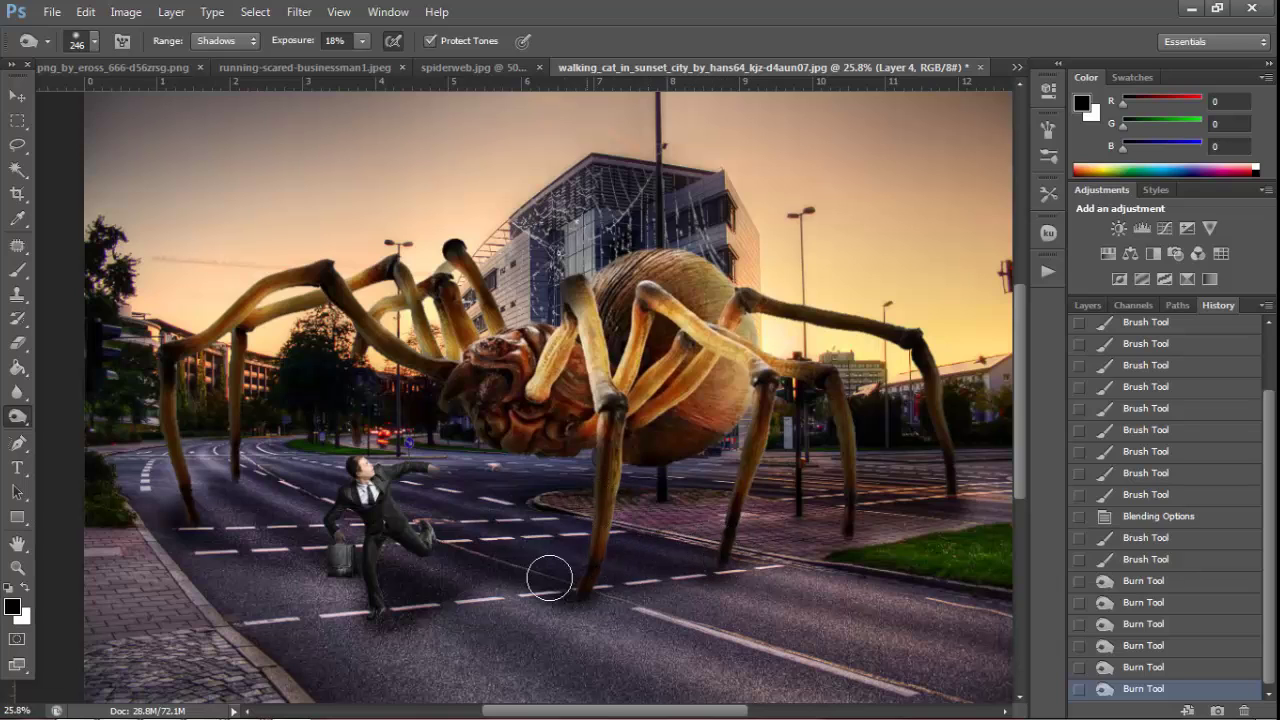
drag(865, 515, 774, 556)
drag(974, 514, 919, 493)
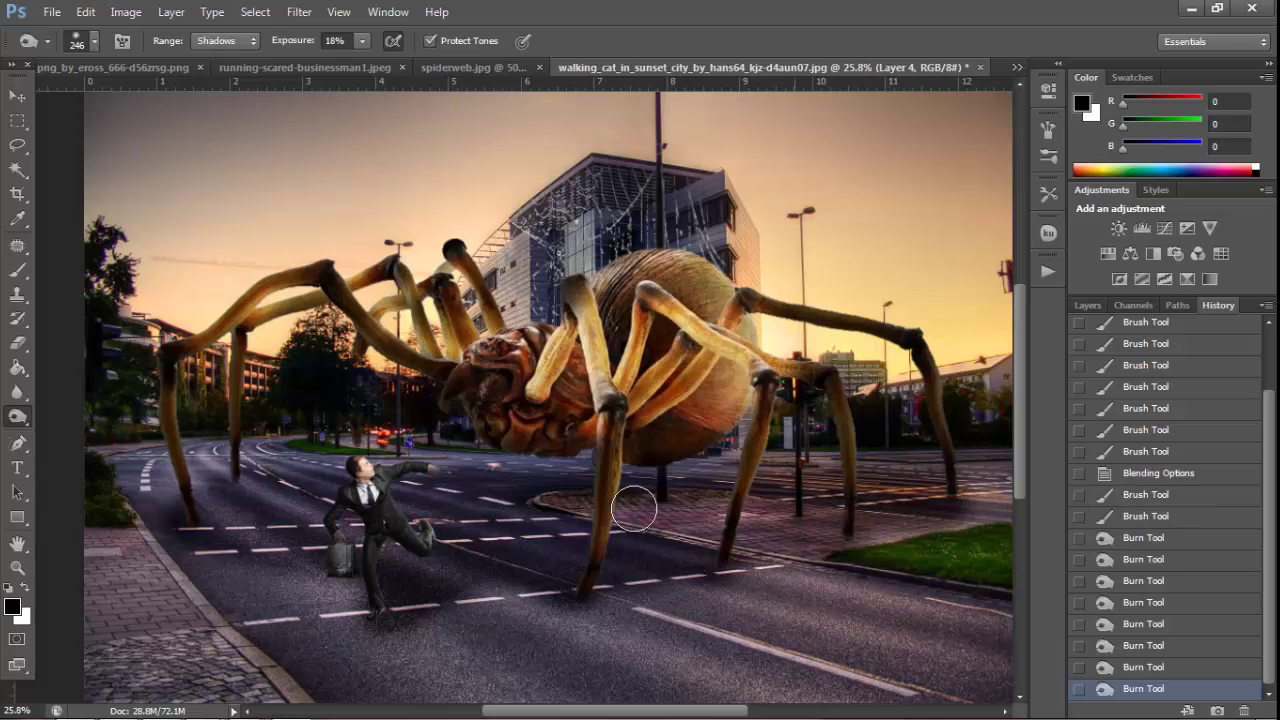
drag(556, 531, 495, 532)
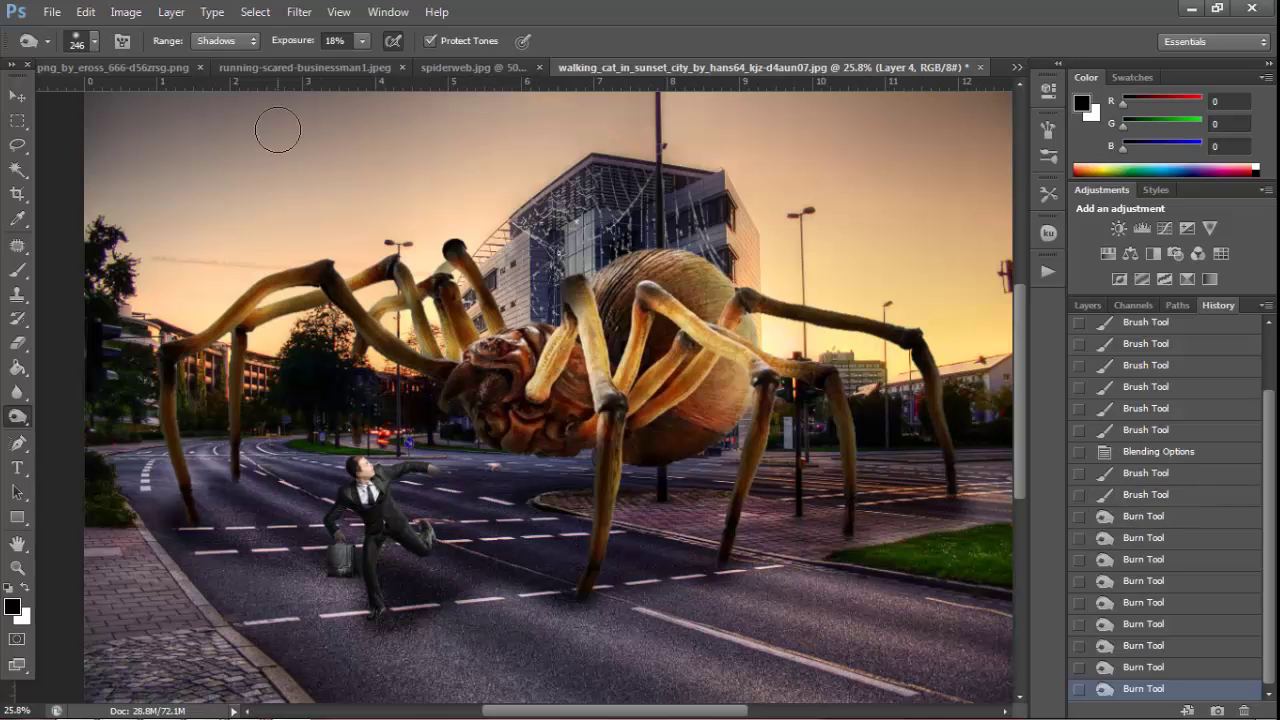
Lasso the upper-right water splash and move it into the street scene
click(130, 67)
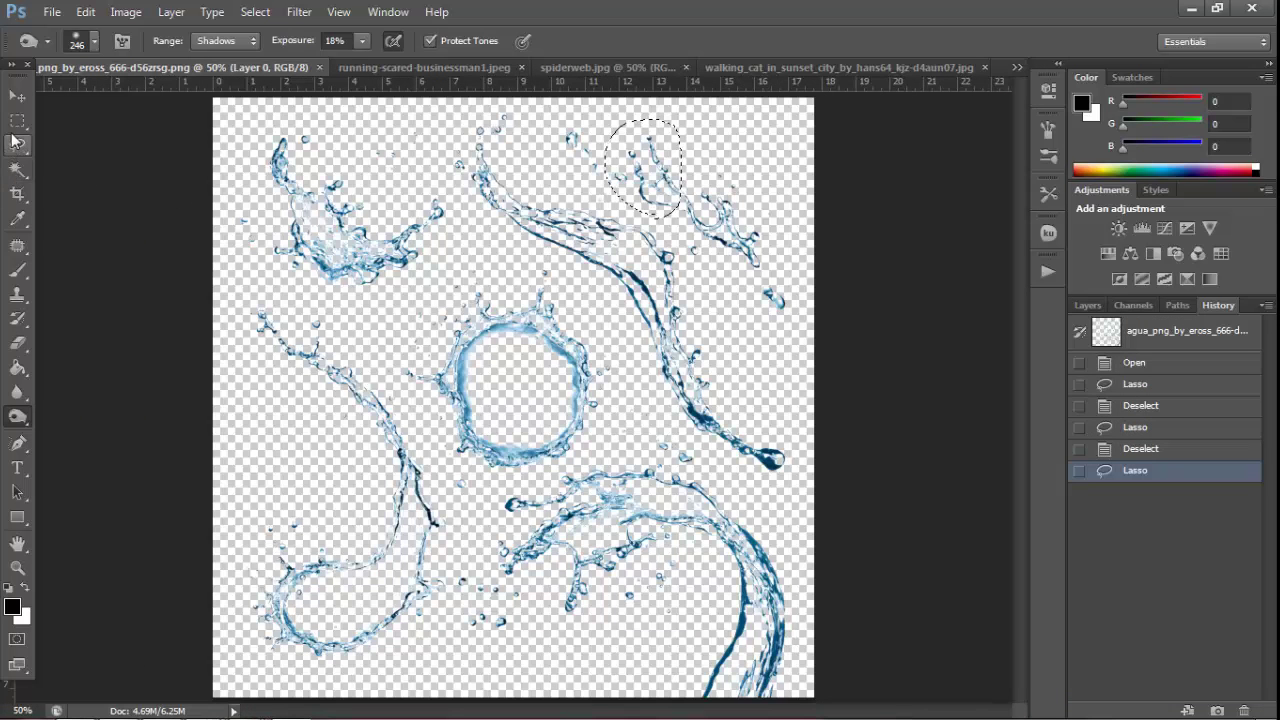
key(l)
click(677, 313)
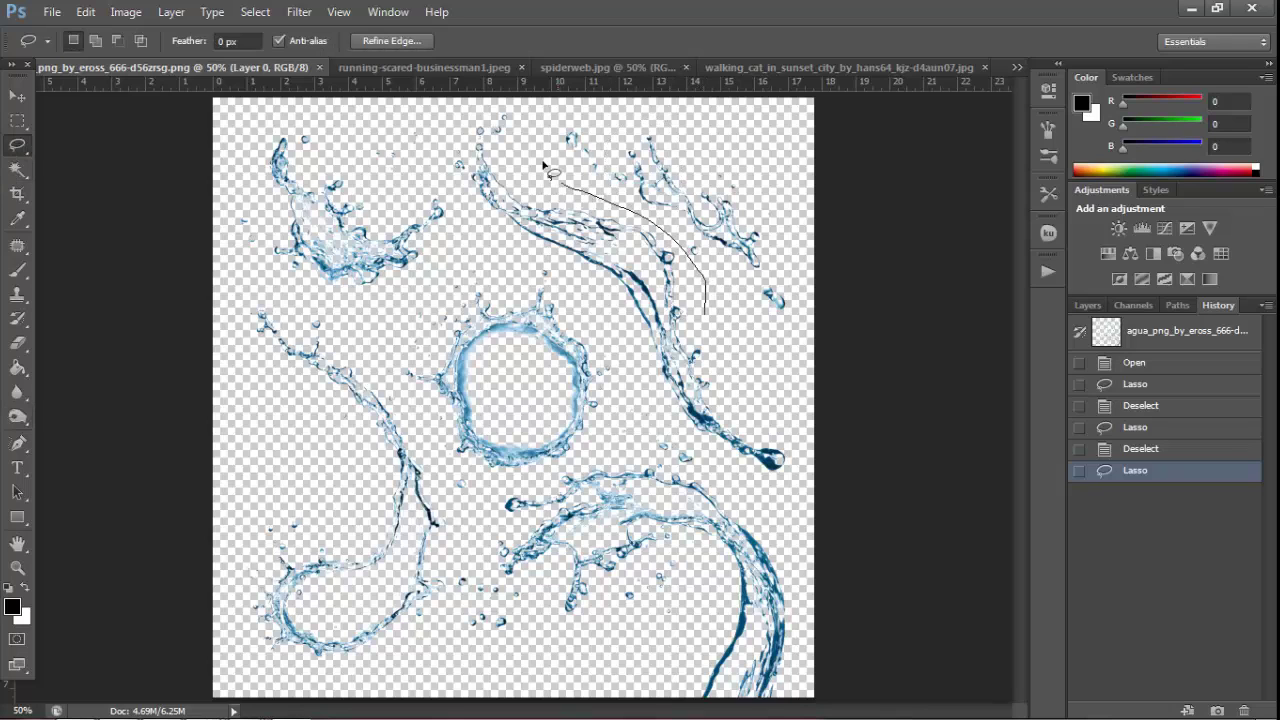
drag(765, 343, 768, 340)
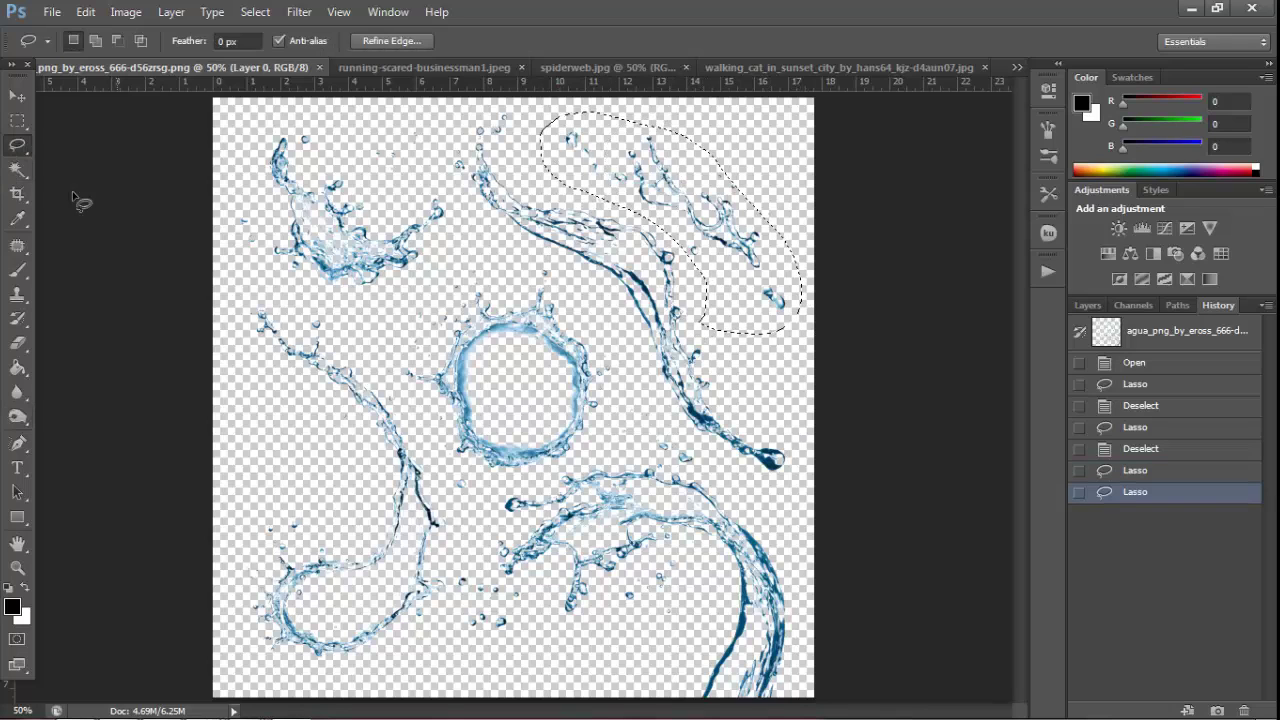
click(17, 95)
mouse_move(484, 131)
mouse_down()
mouse_move(284, 119)
mouse_move(433, 503)
mouse_up()
Zoom in on the man's hand and bring the splash layer to the front
click(20, 567)
drag(418, 445, 500, 445)
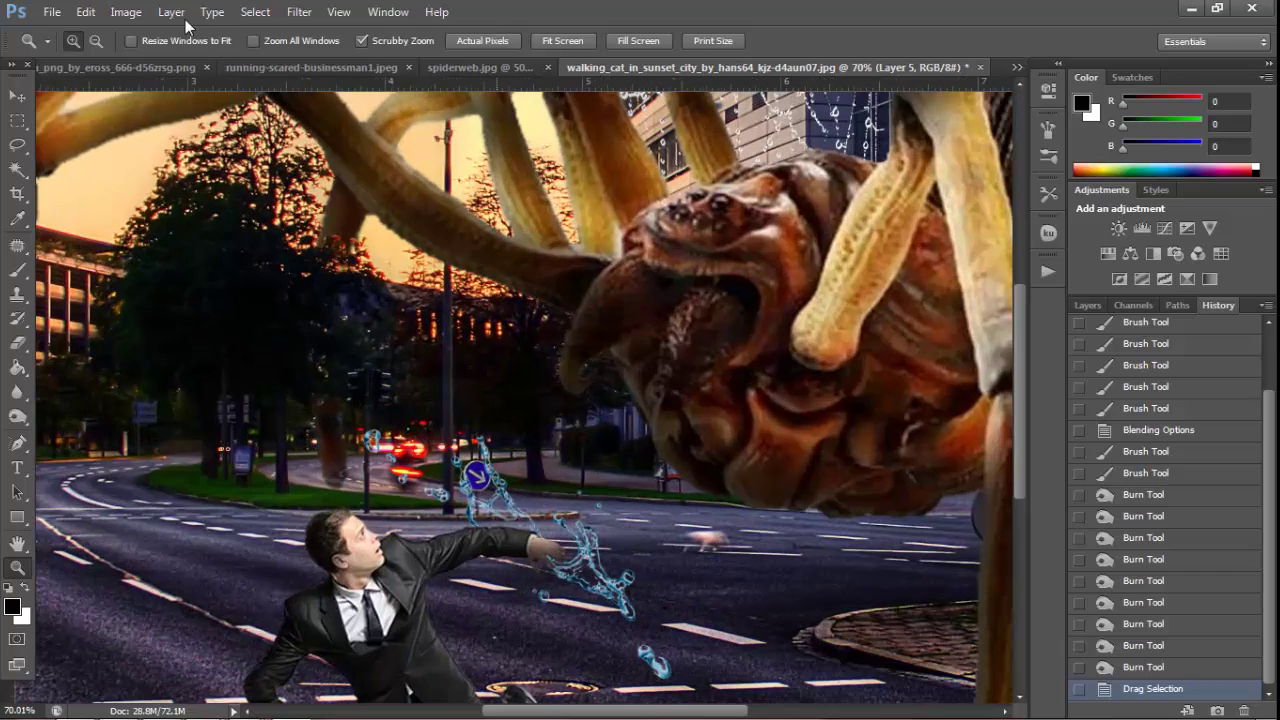
click(180, 14)
mouse_move(190, 413)
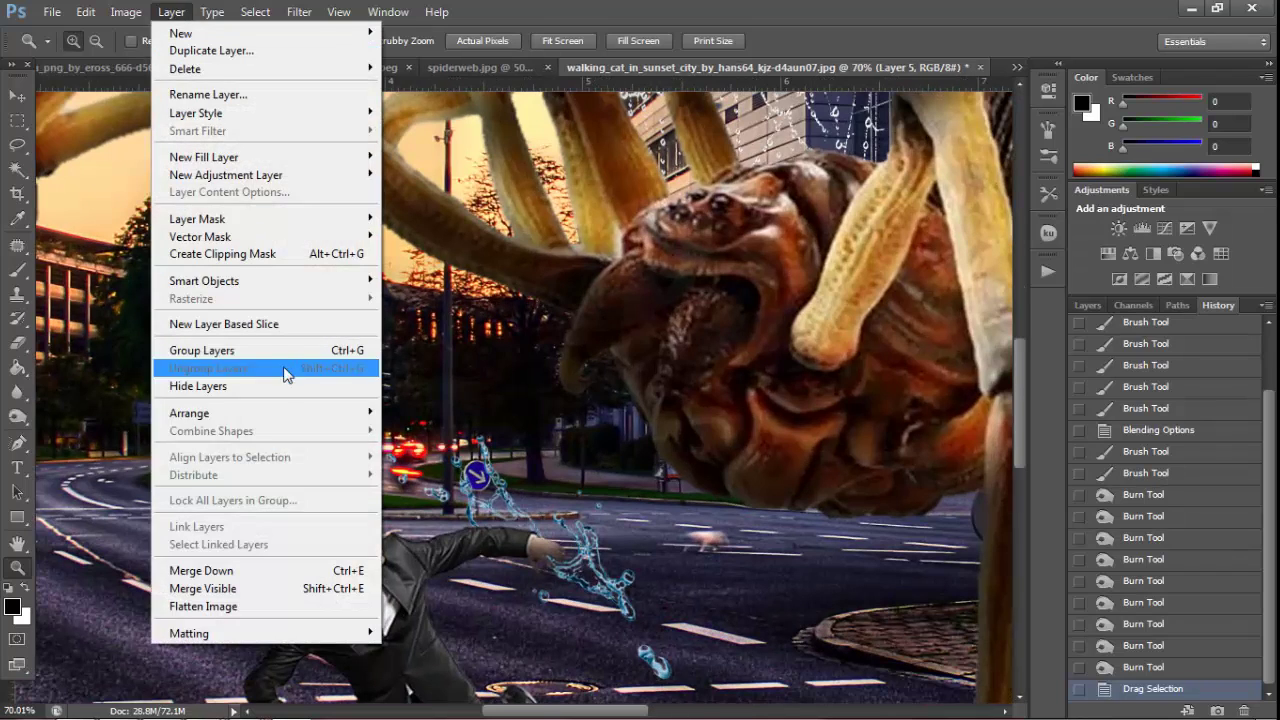
click(429, 412)
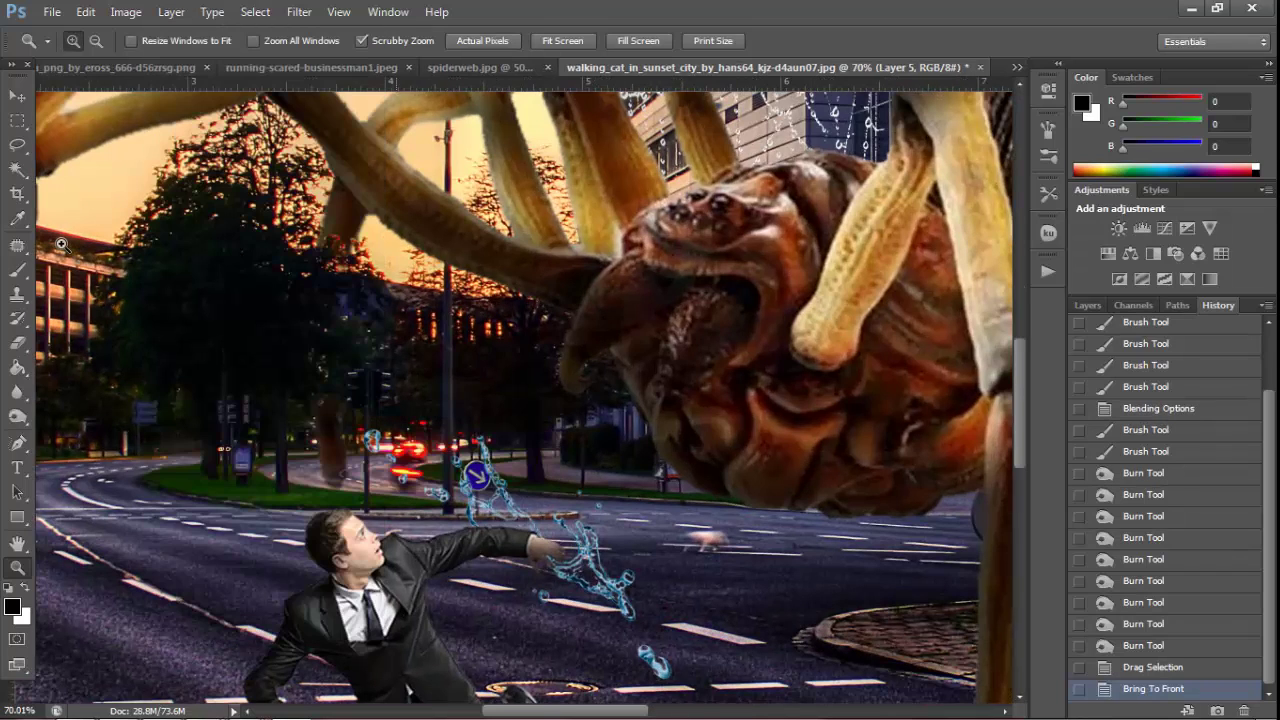
Rotate the splash about 87°, scale it to roughly 115% by 131%, and position it toward the spider's mouth
click(17, 118)
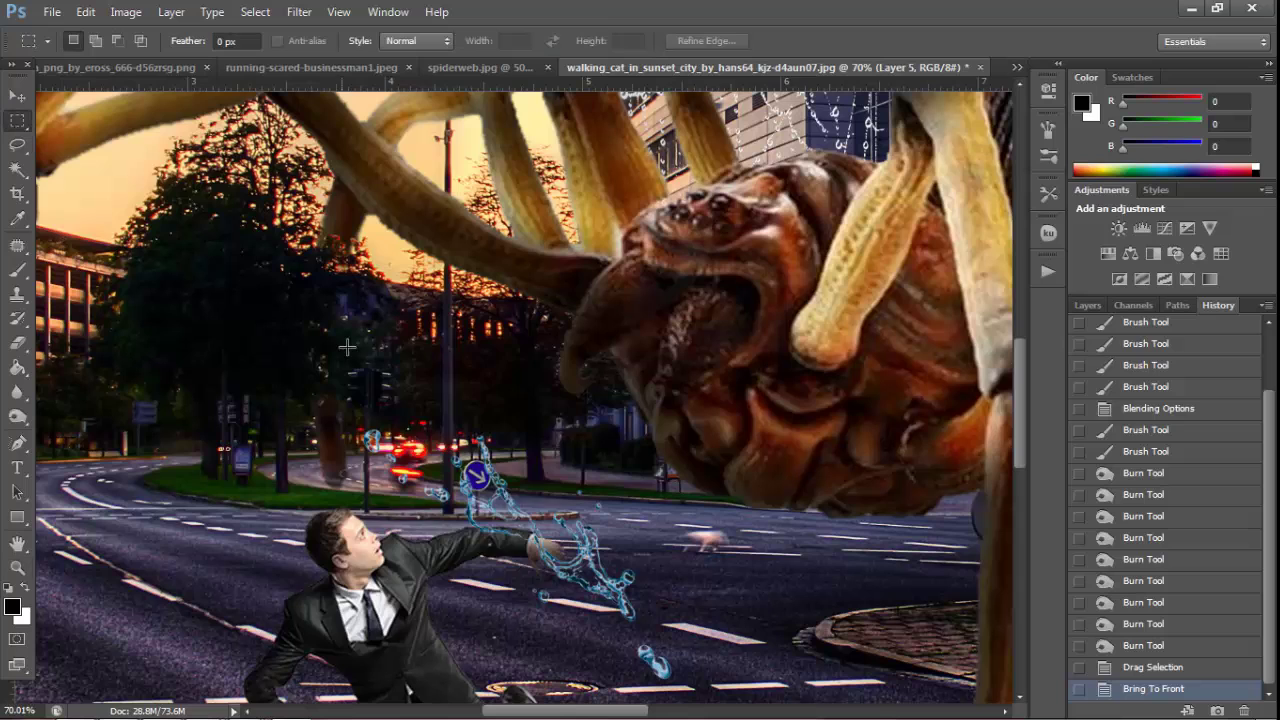
right_click(341, 341)
click(400, 508)
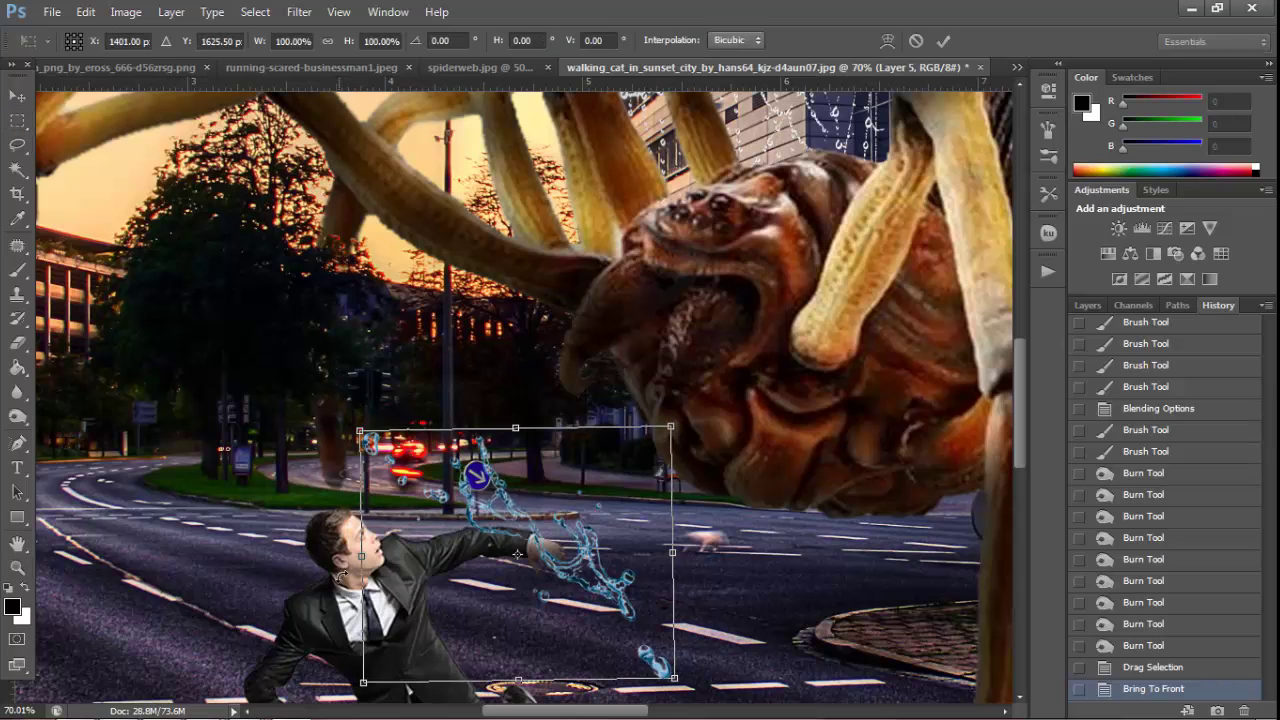
drag(336, 556, 378, 668)
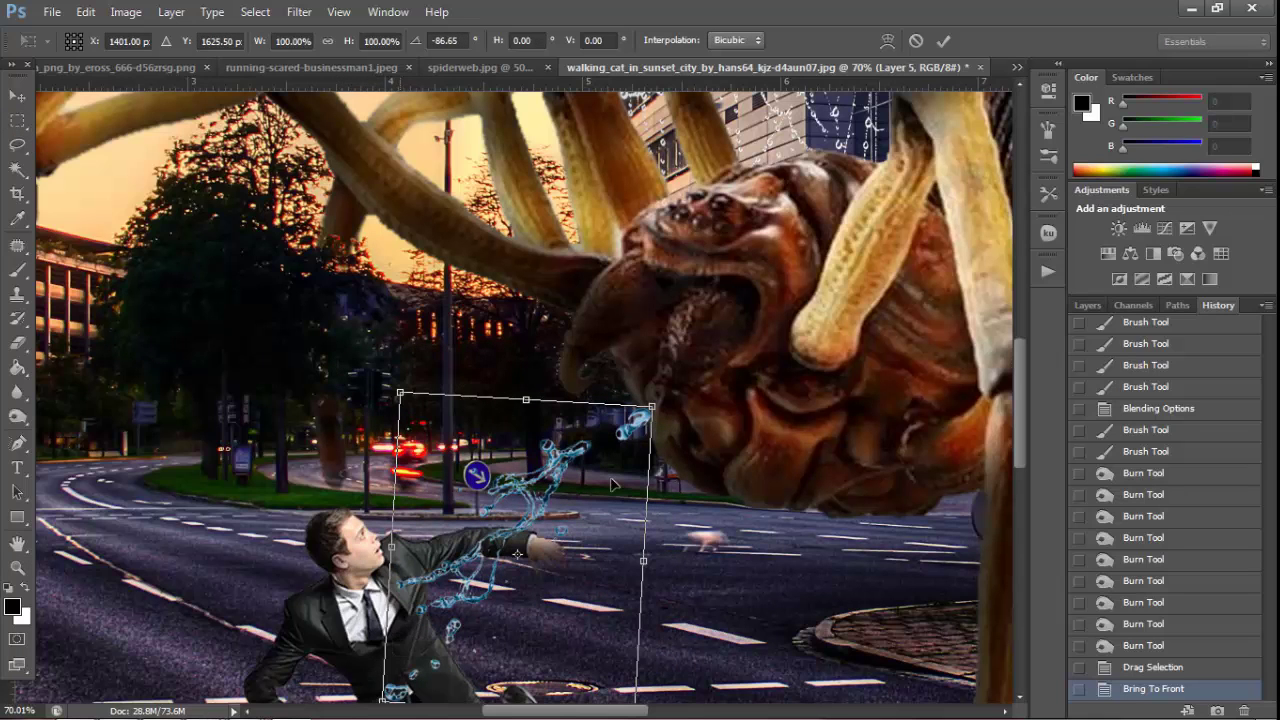
drag(616, 474, 622, 408)
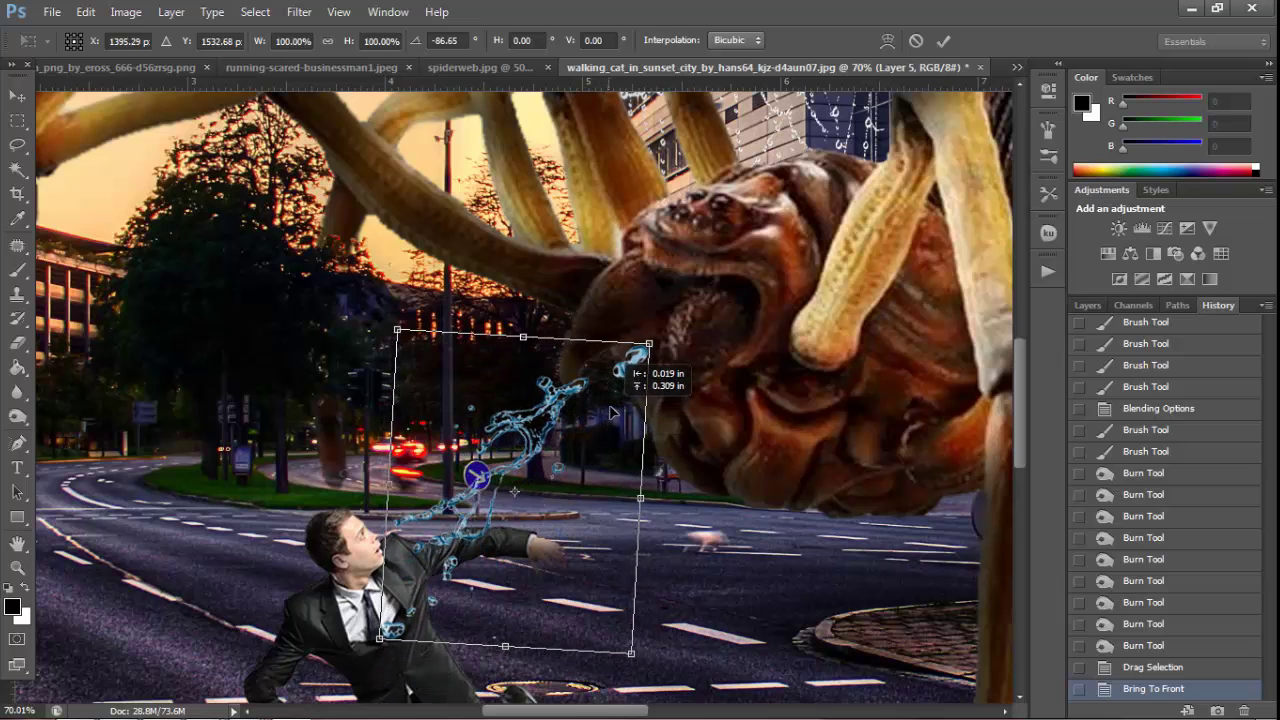
drag(380, 638, 305, 680)
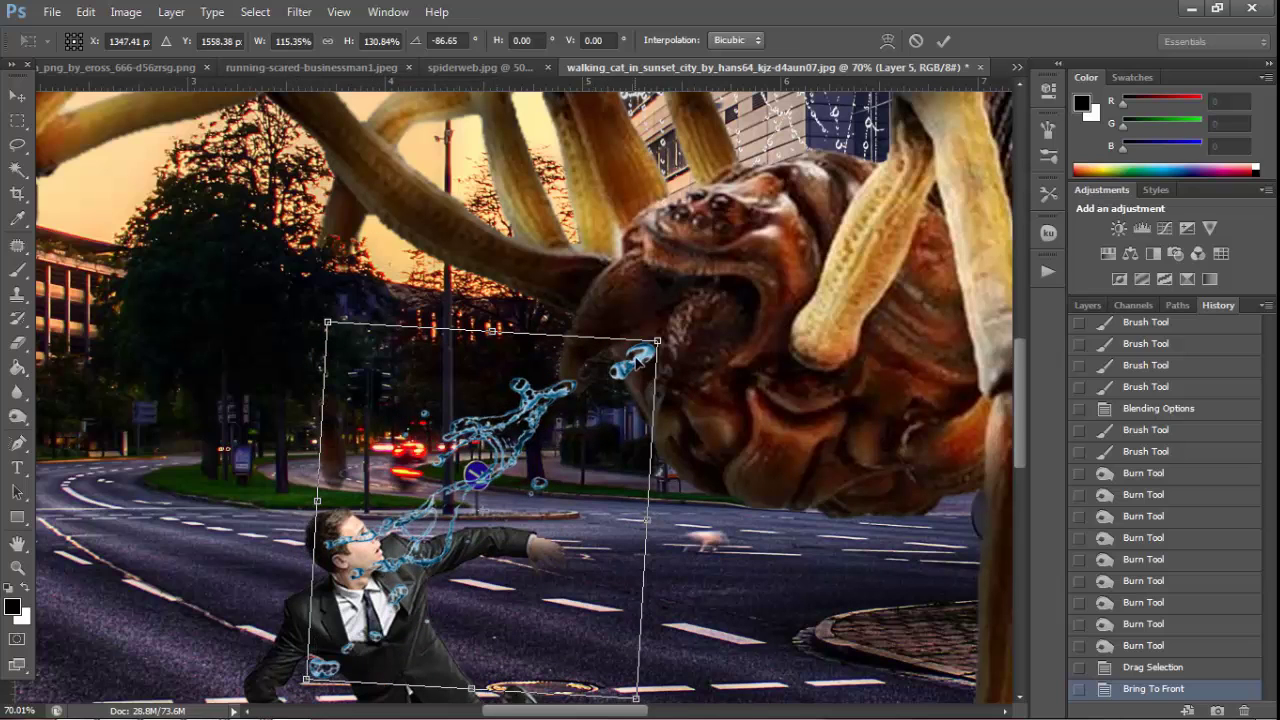
drag(636, 362, 641, 358)
key(Return)
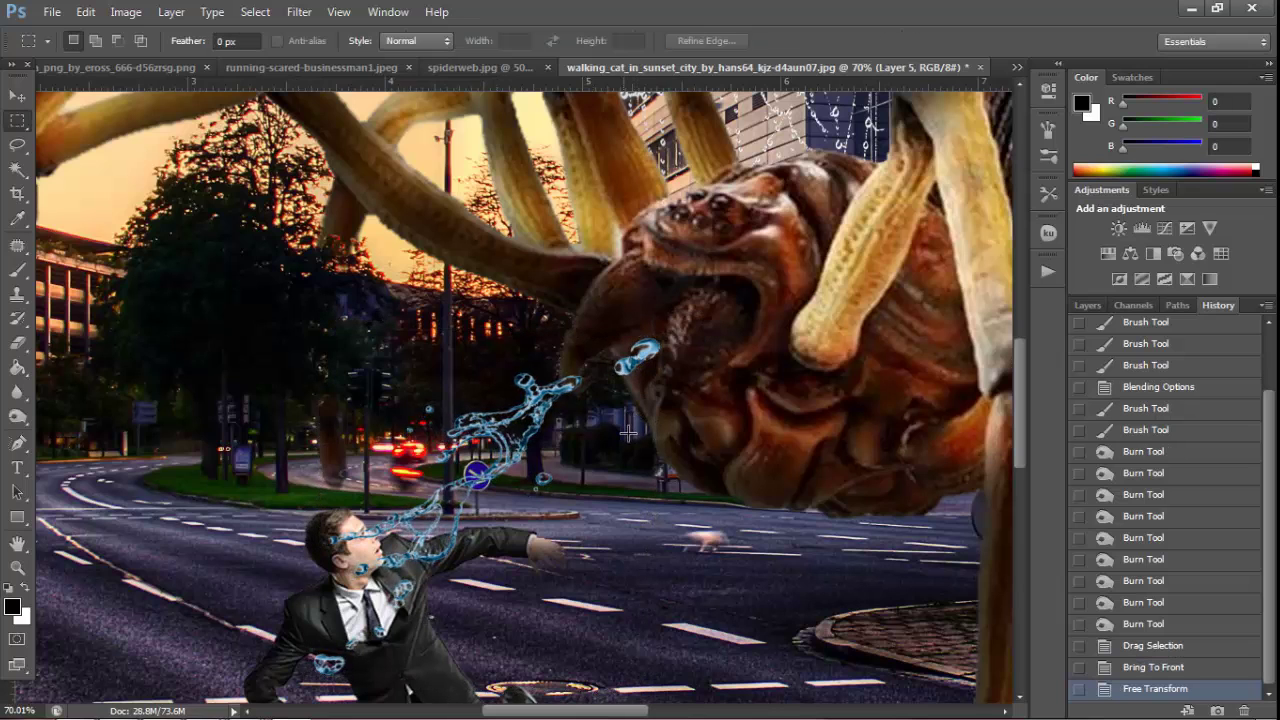
Shift the splash's hue toward green-cyan with Hue/Saturation
click(126, 11)
mouse_move(154, 59)
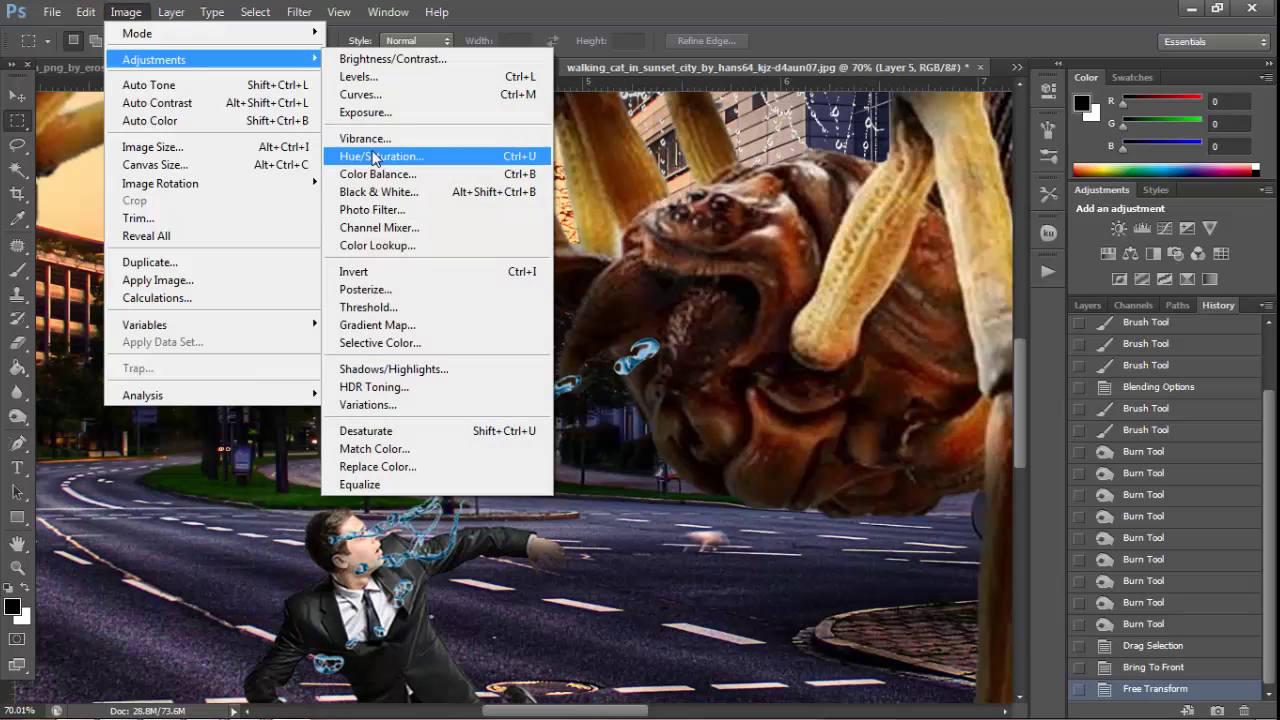
click(380, 157)
drag(1008, 450, 998, 451)
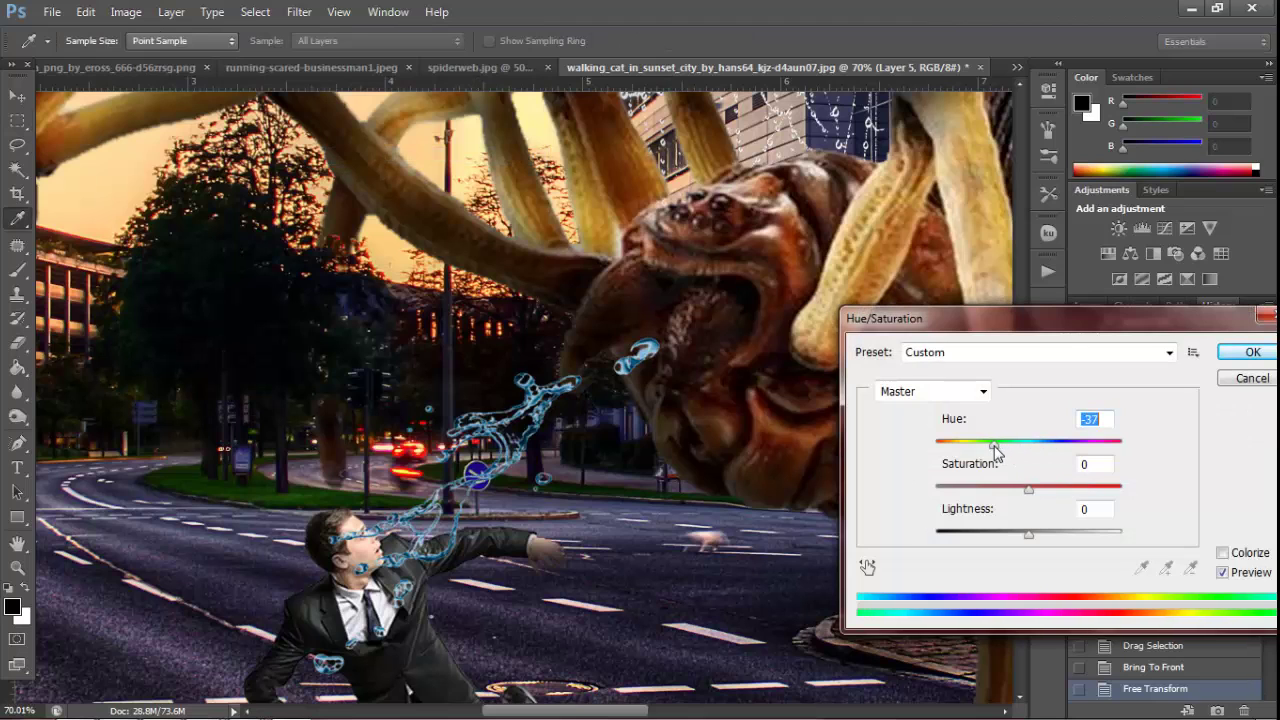
click(1252, 352)
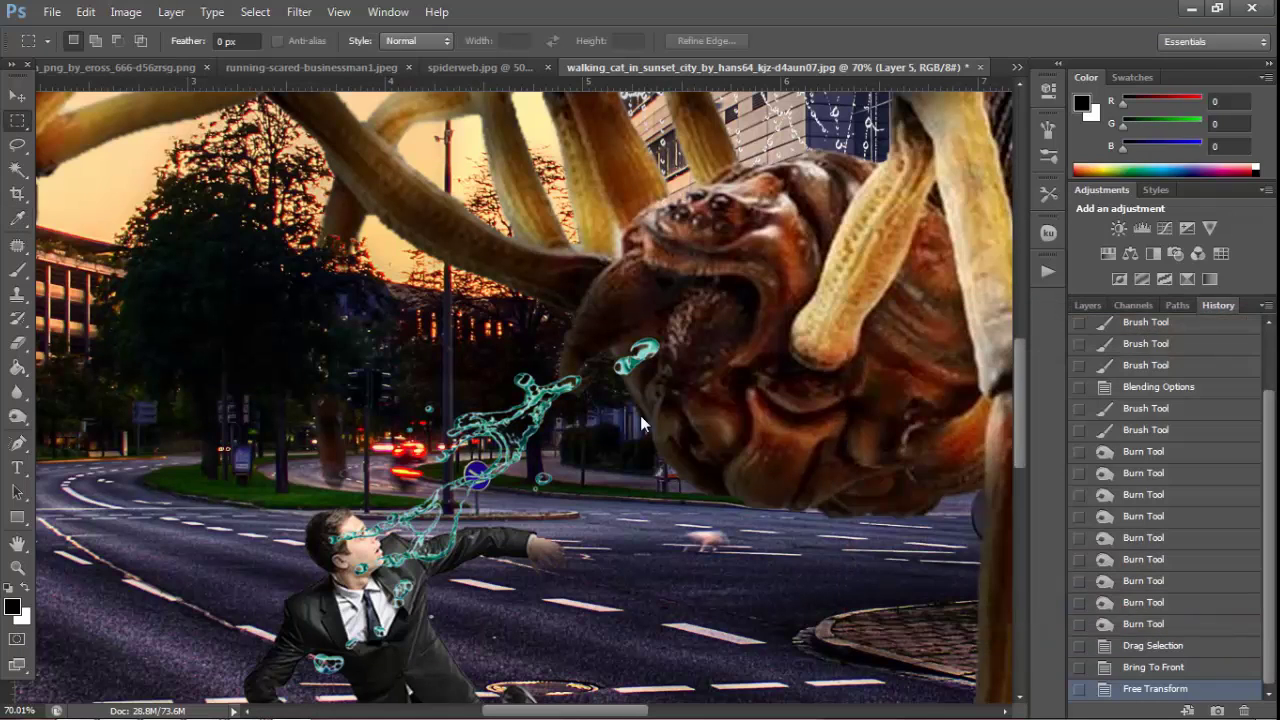
Use Selective Color on Greens to push cyan to +93 and yellow to +98
click(127, 12)
mouse_move(154, 59)
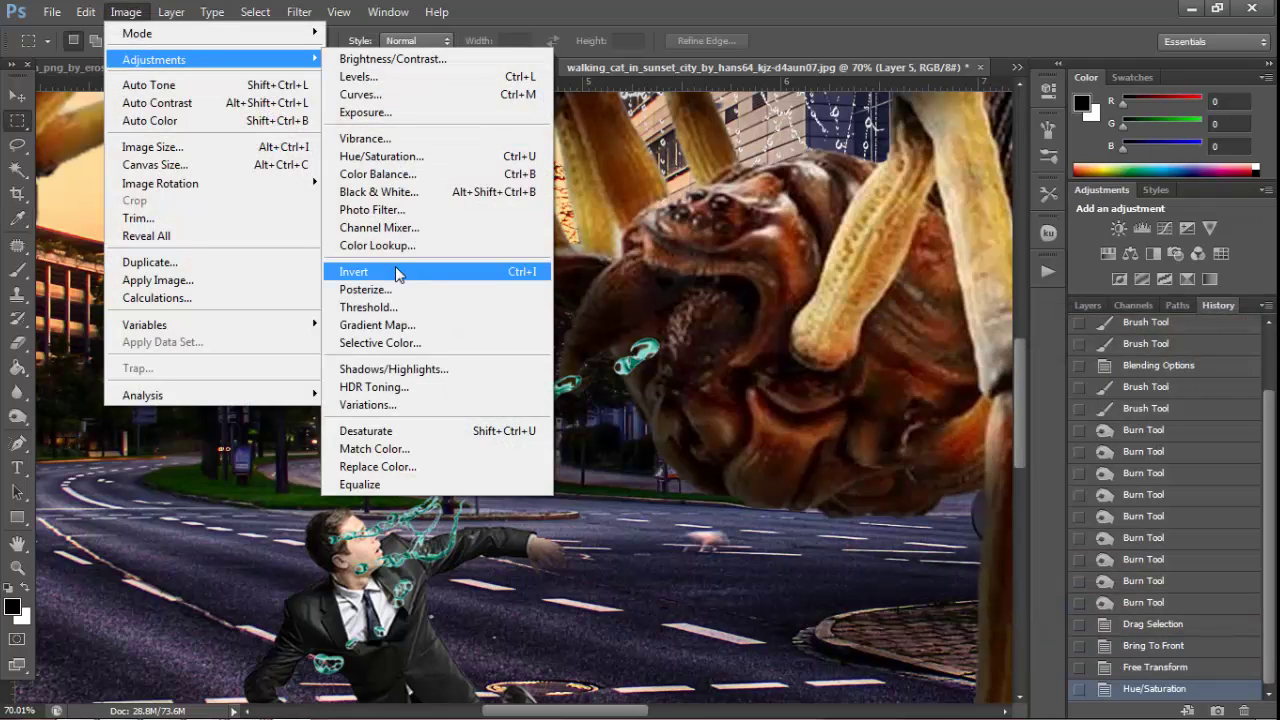
click(408, 345)
click(943, 388)
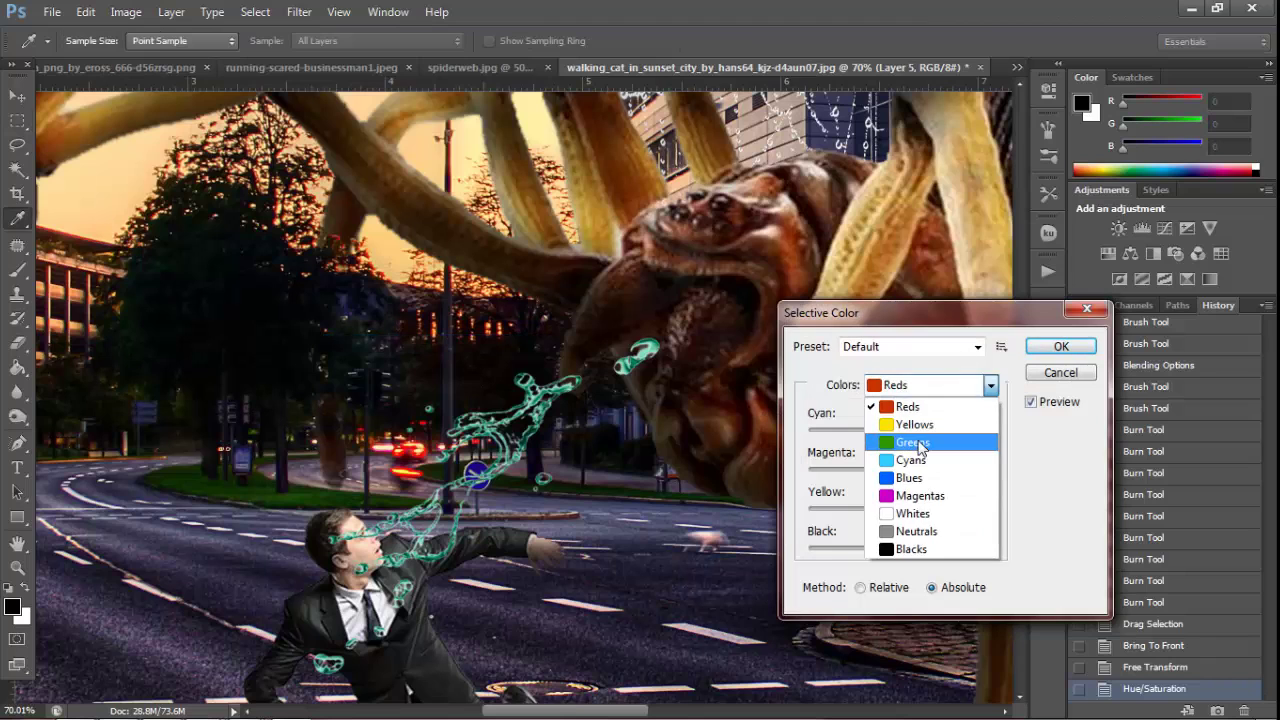
click(945, 440)
click(988, 430)
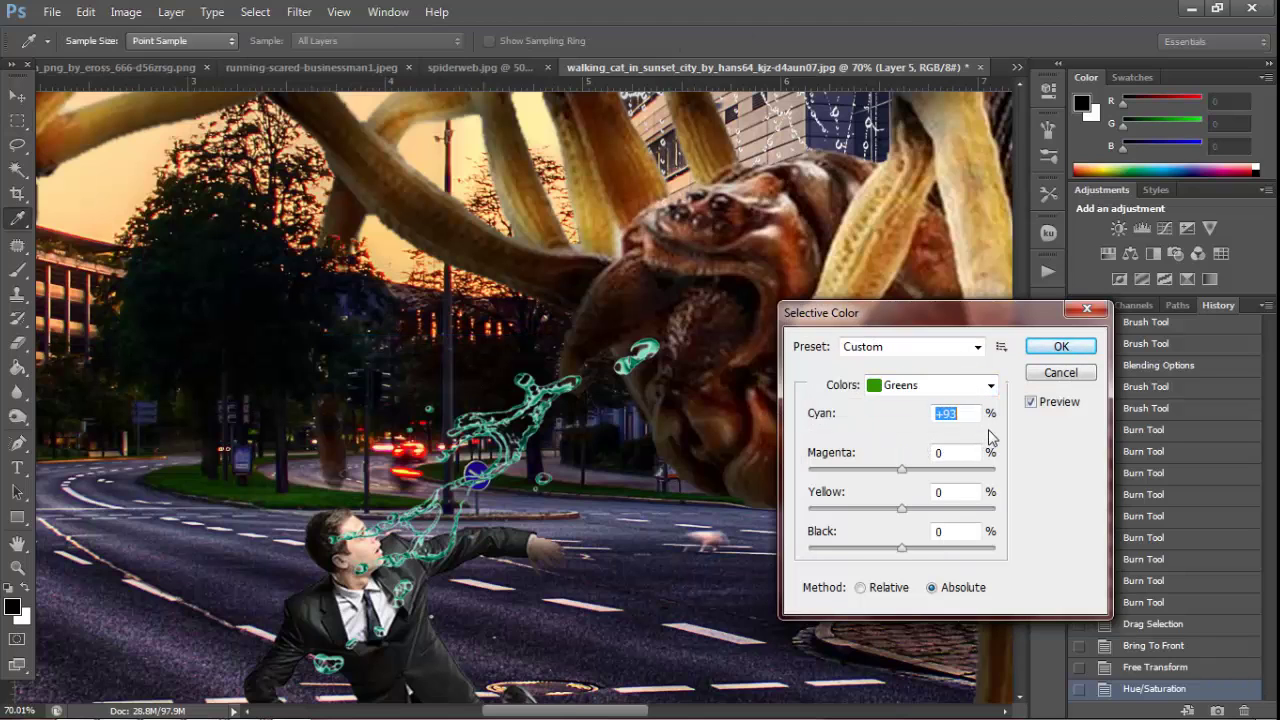
click(994, 508)
key(Return)
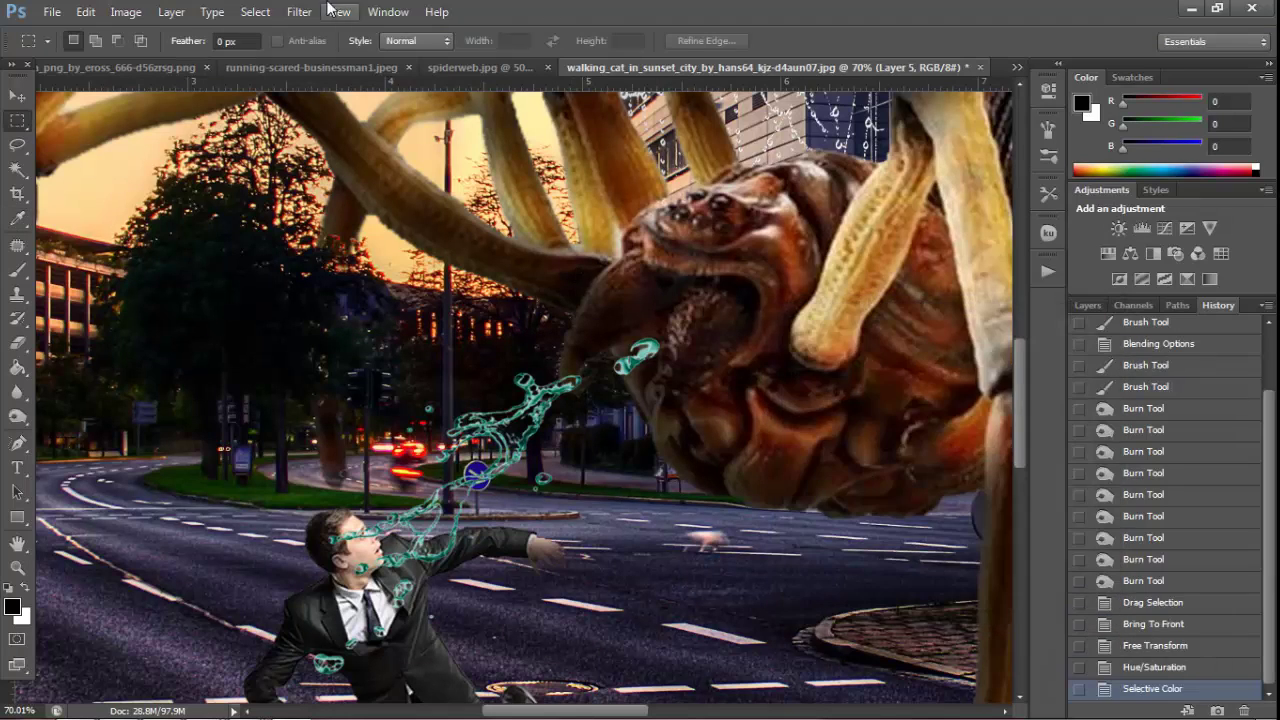
Apply a Plastic Wrap filter with highlight strength 10 to the splash
click(299, 12)
click(335, 85)
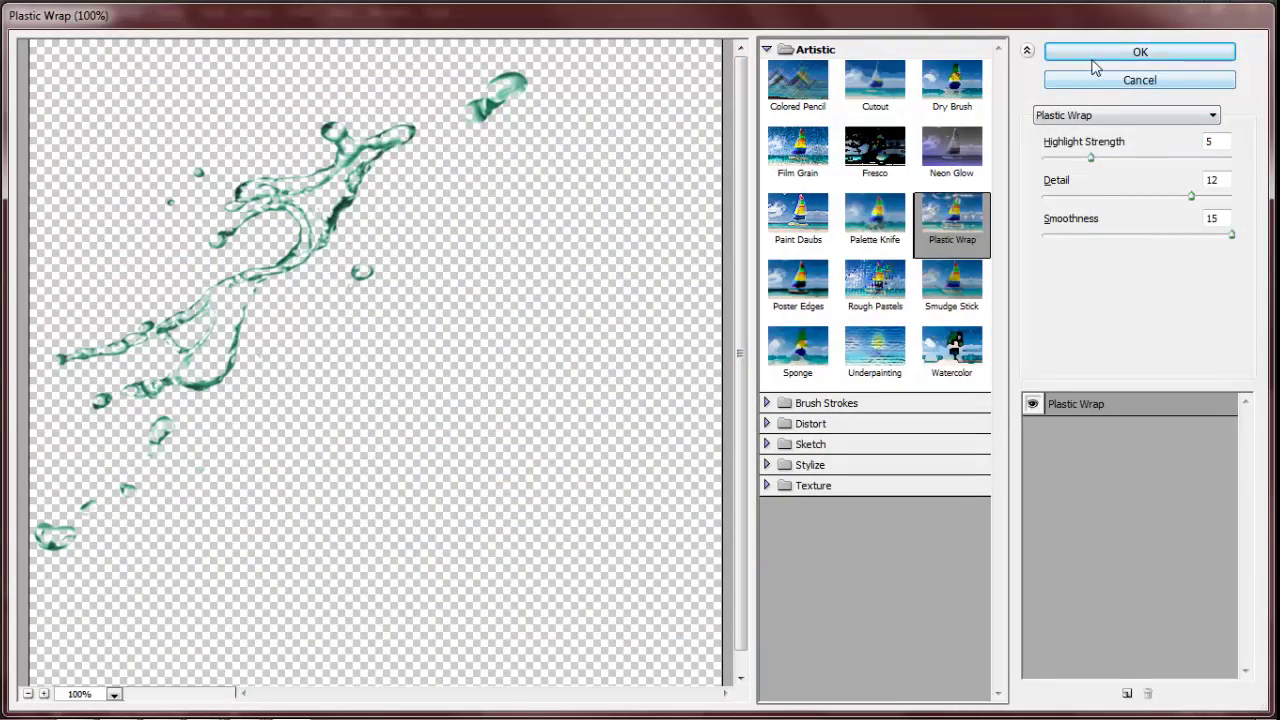
drag(1090, 158, 1137, 160)
click(1125, 53)
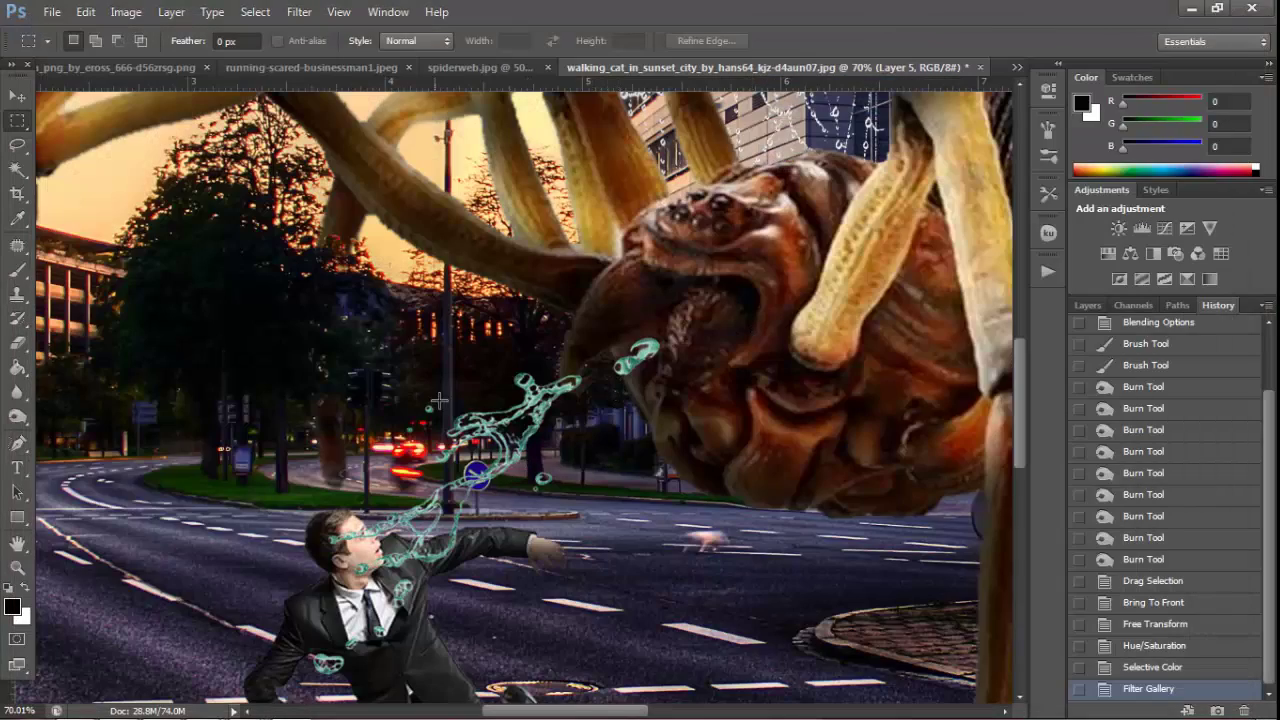
click(297, 13)
mouse_move(400, 201)
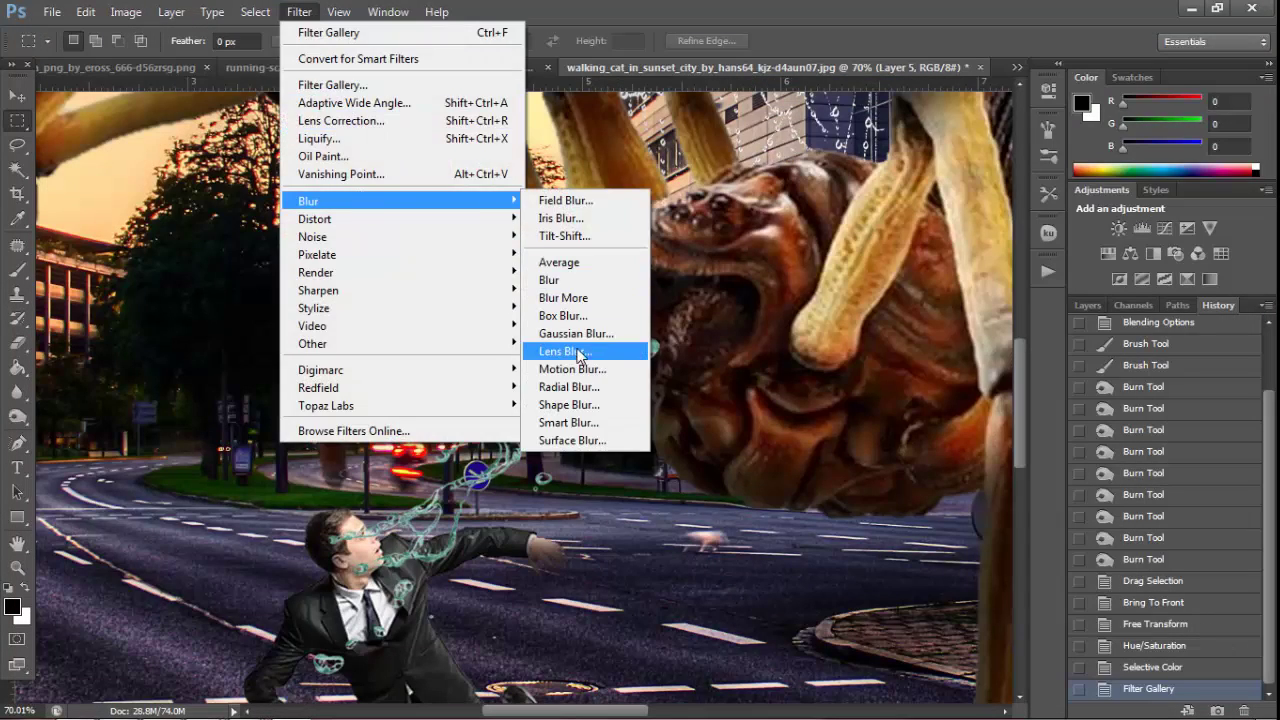
click(585, 369)
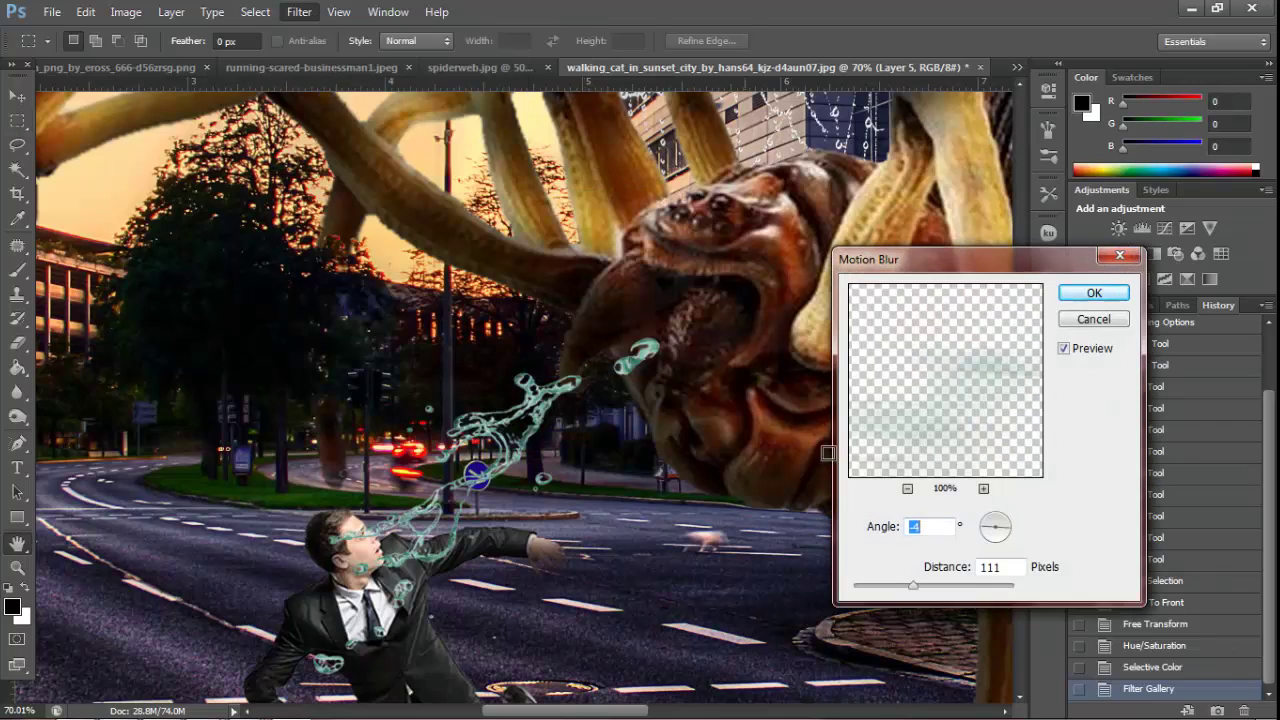
click(941, 588)
drag(910, 592, 885, 590)
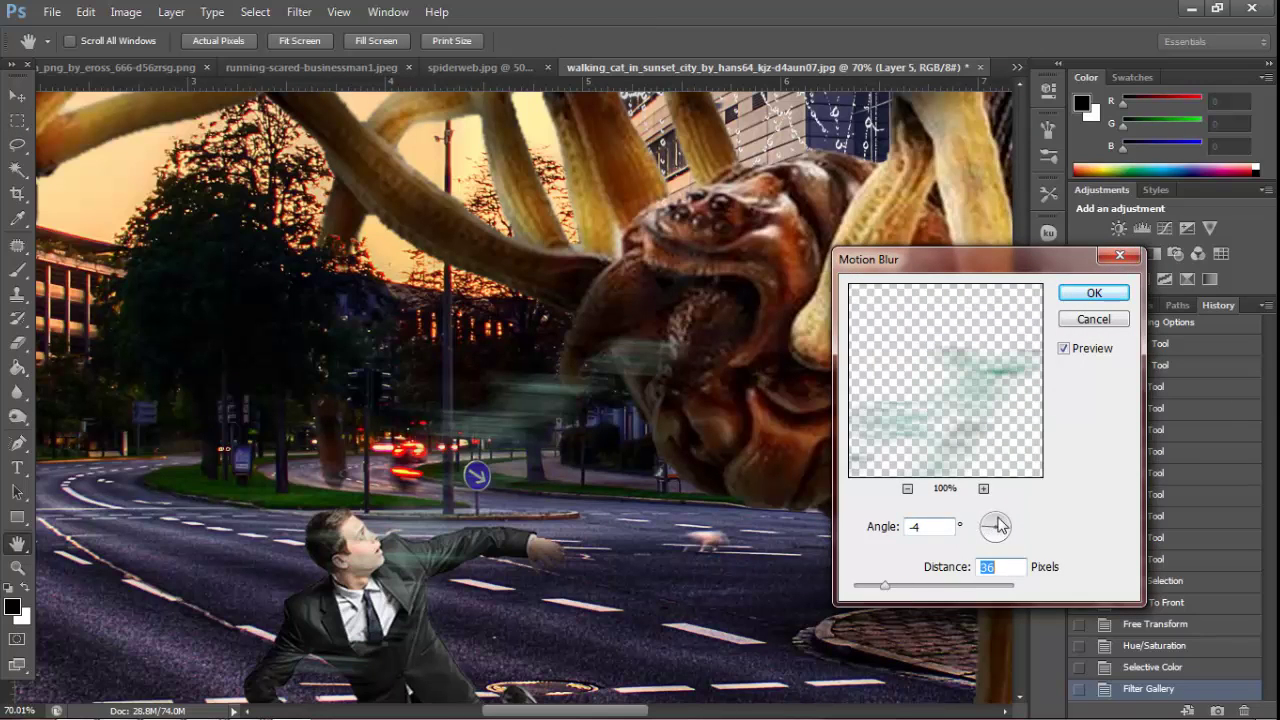
drag(1003, 523, 1006, 525)
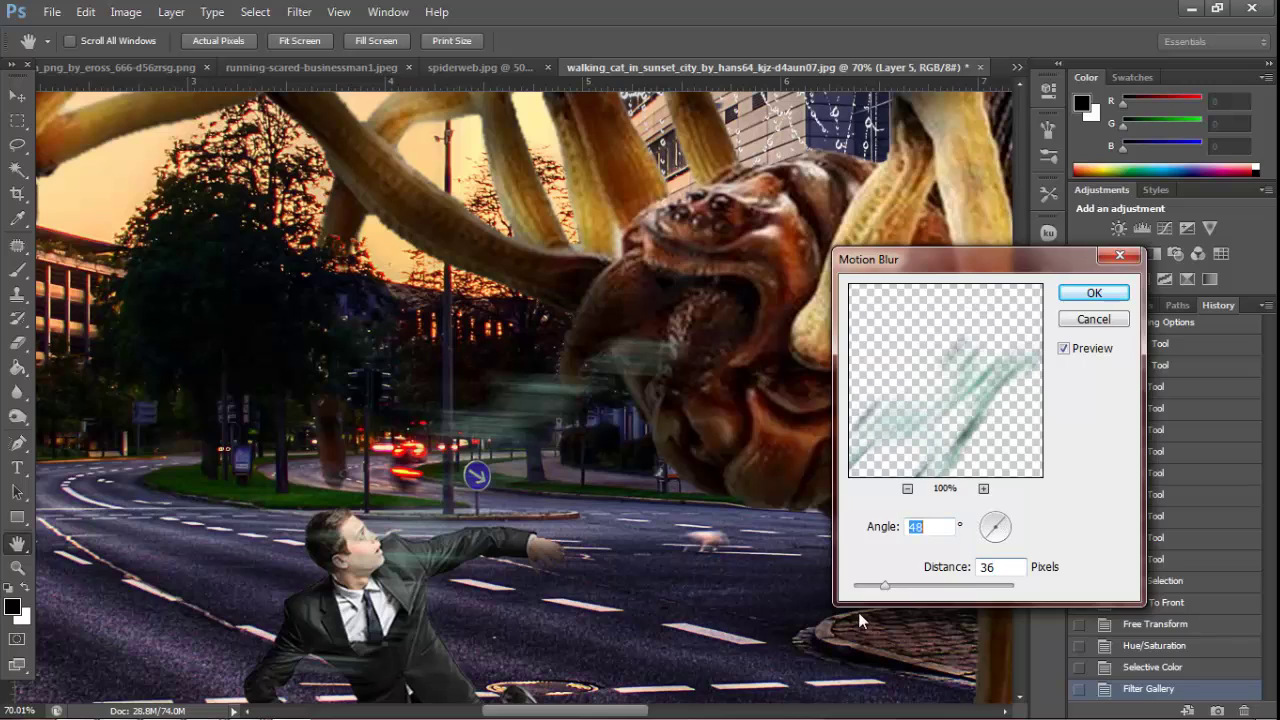
click(869, 589)
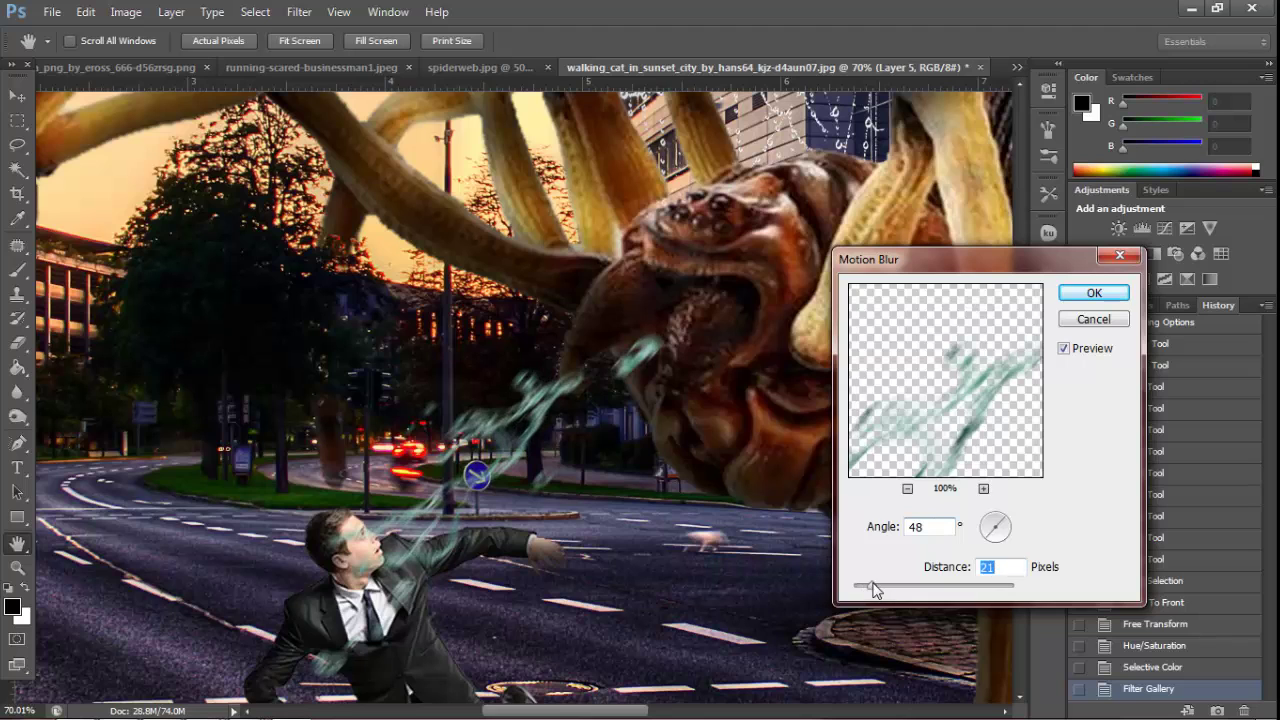
key(Escape)
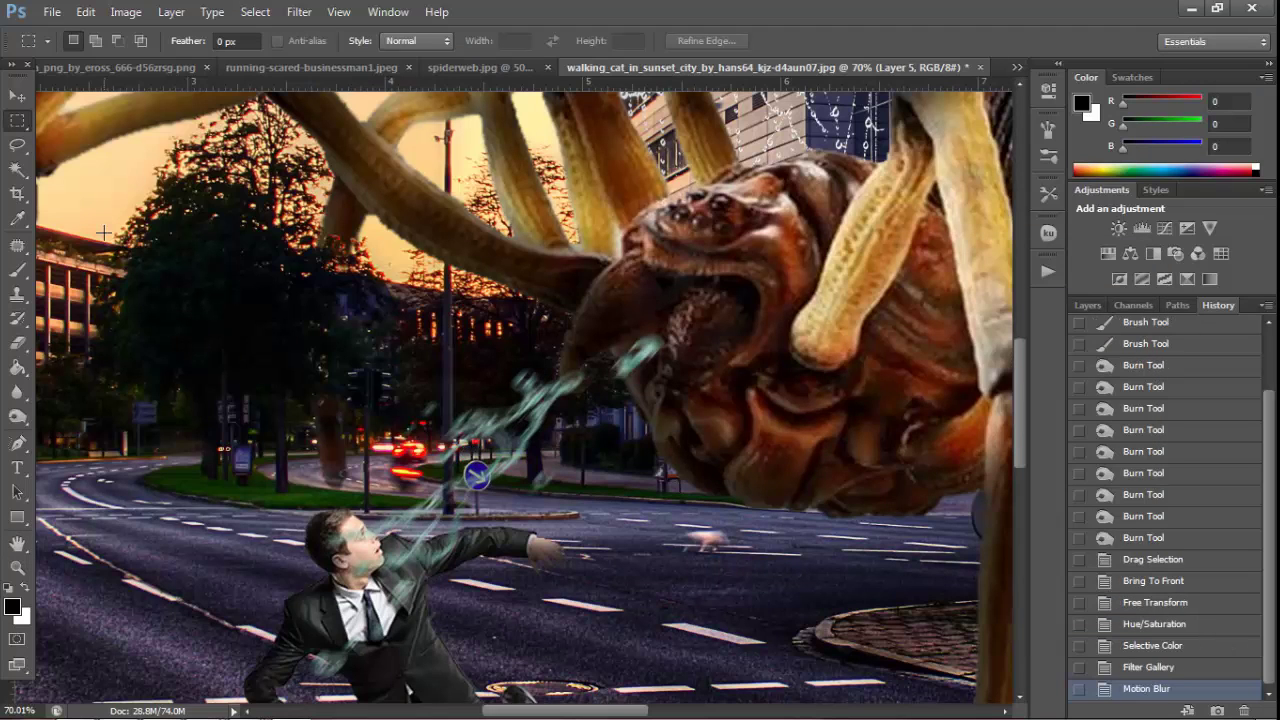
right_click(390, 415)
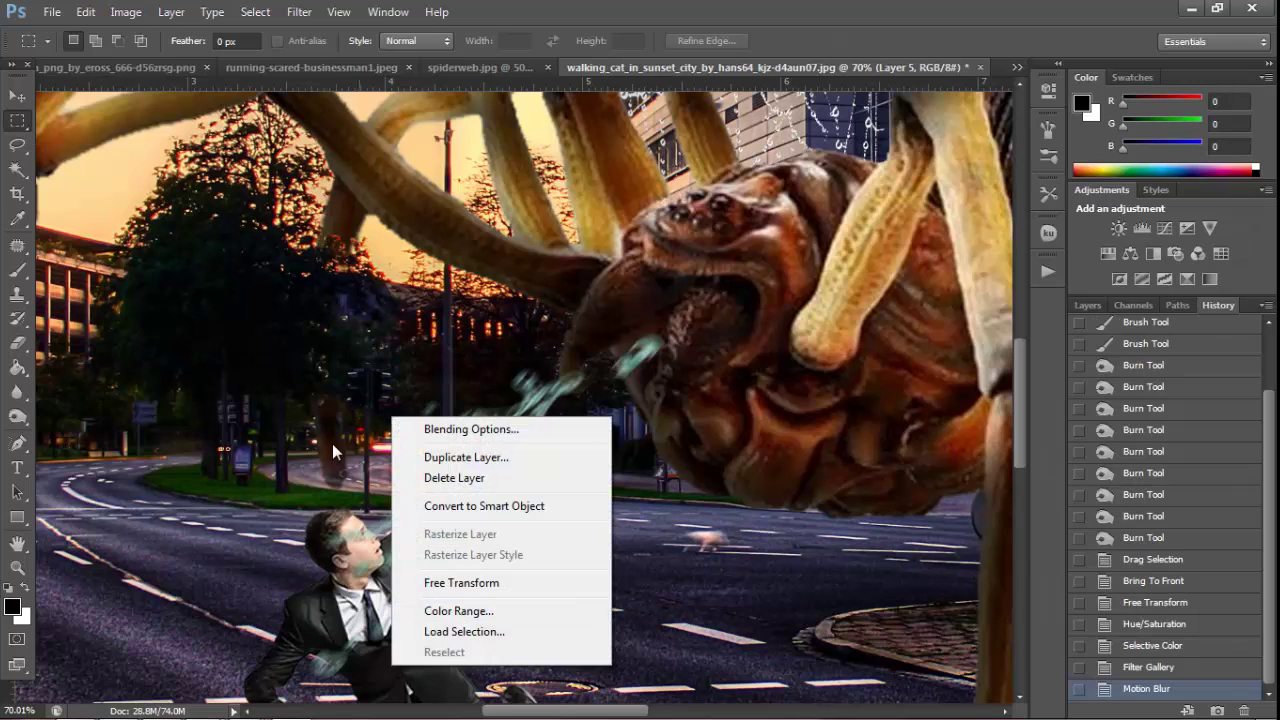
click(487, 500)
key(ctrl+z)
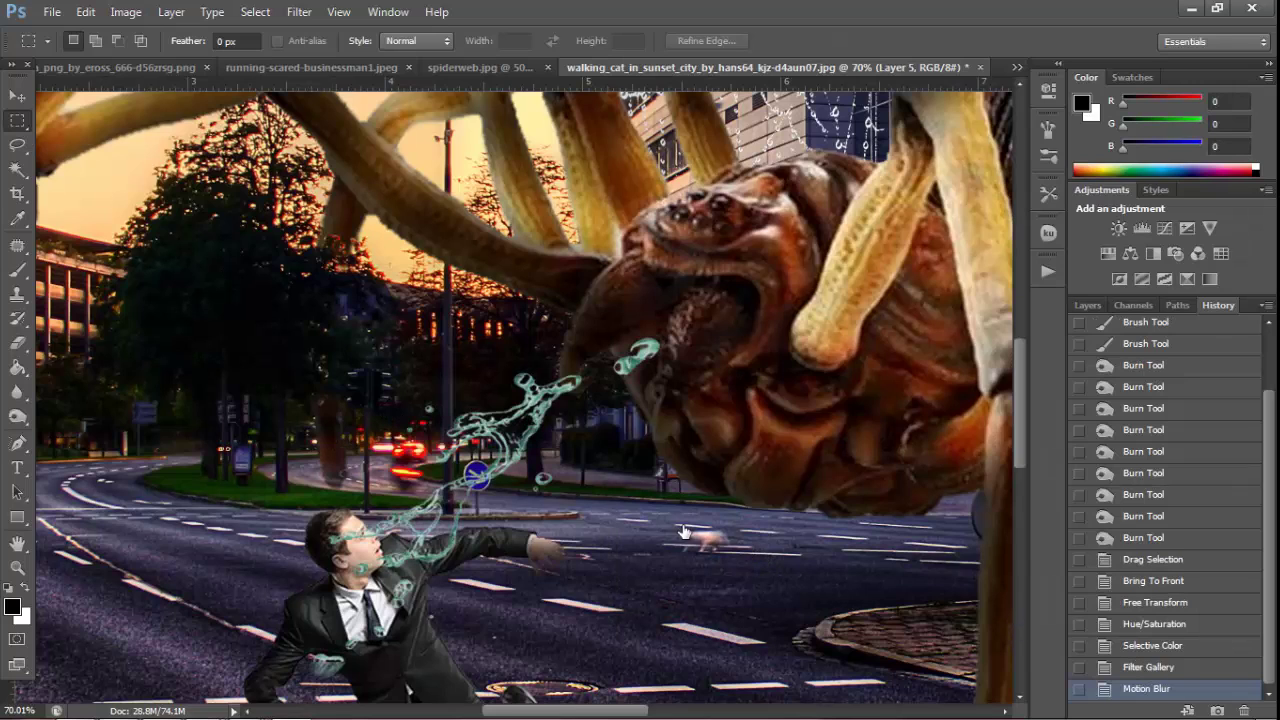
click(17, 343)
Erase the splash overlapping the spider's mouth with a 59 px eraser
right_click(663, 350)
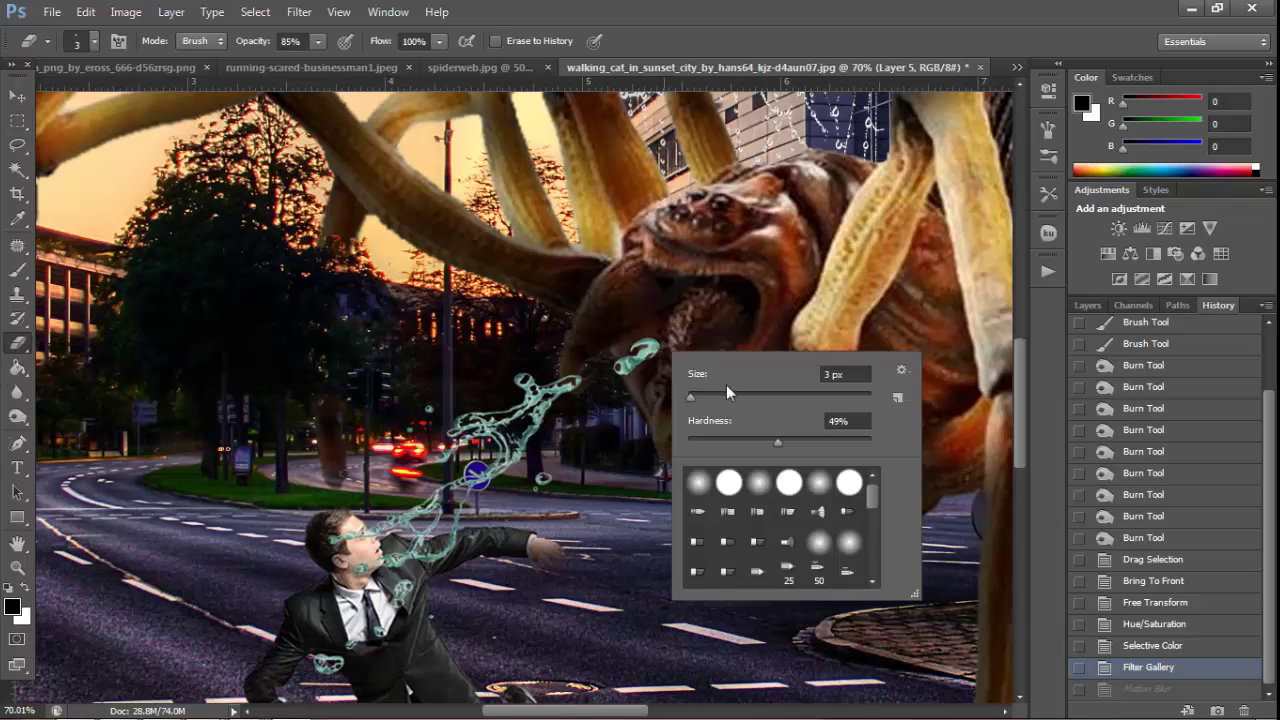
text(59)
key(Return)
click(668, 353)
click(672, 344)
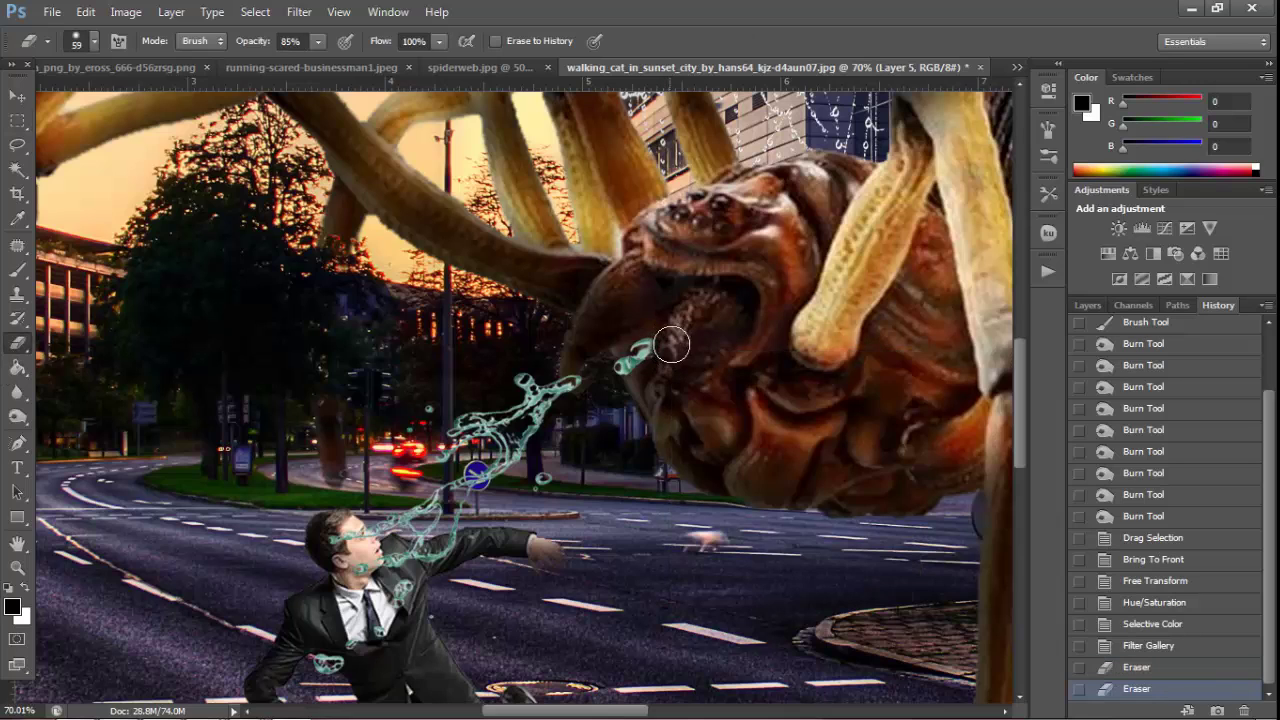
click(670, 352)
click(690, 342)
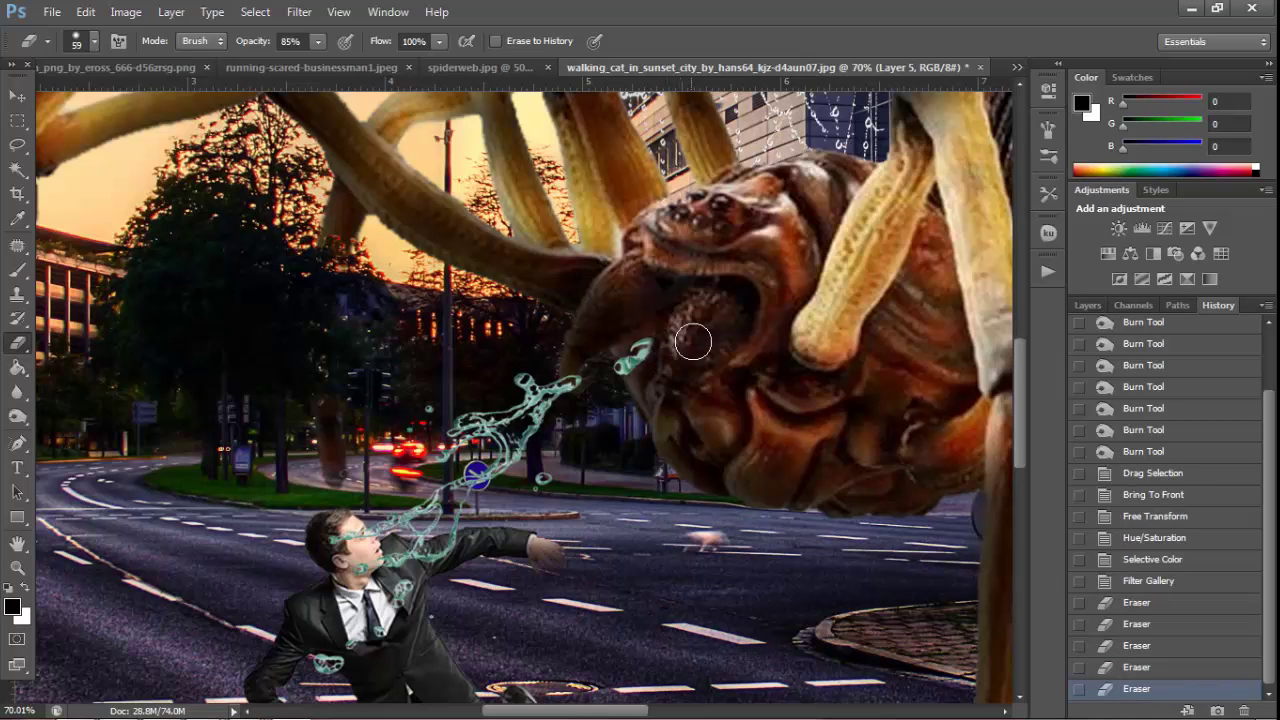
Erase the splash covering the man's face with a 35 px eraser
right_click(358, 540)
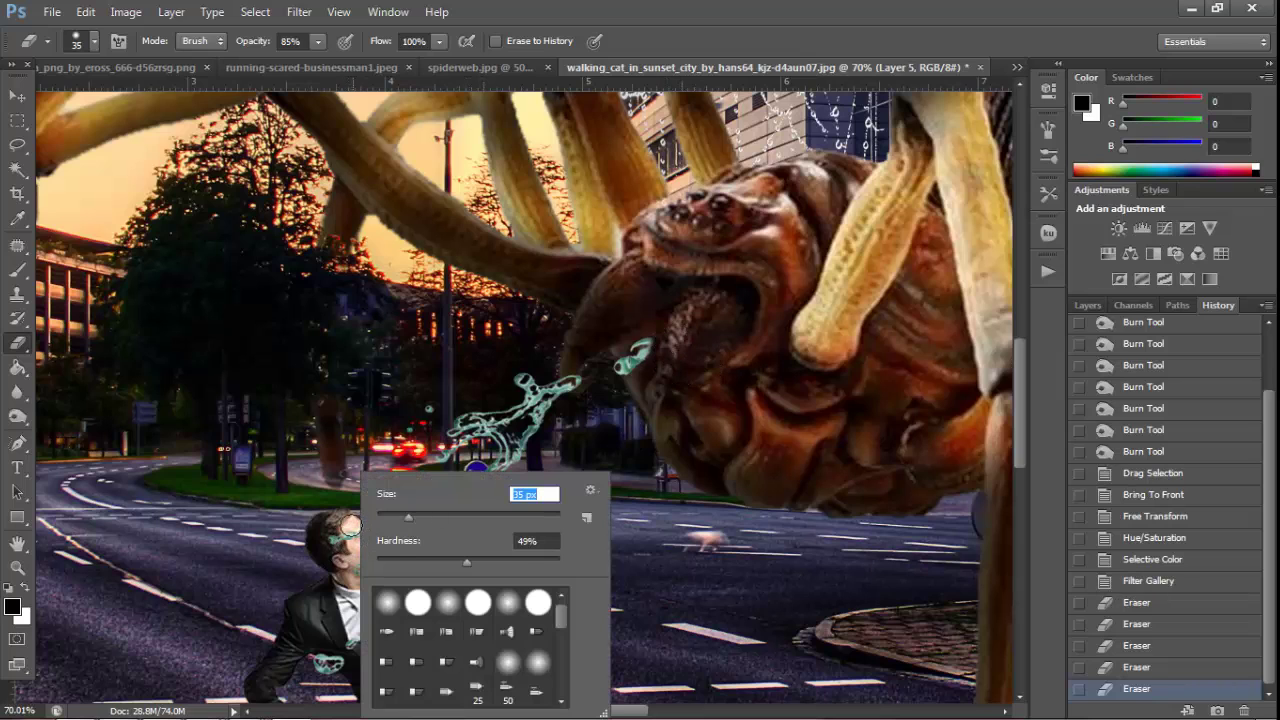
key(Return)
click(358, 545)
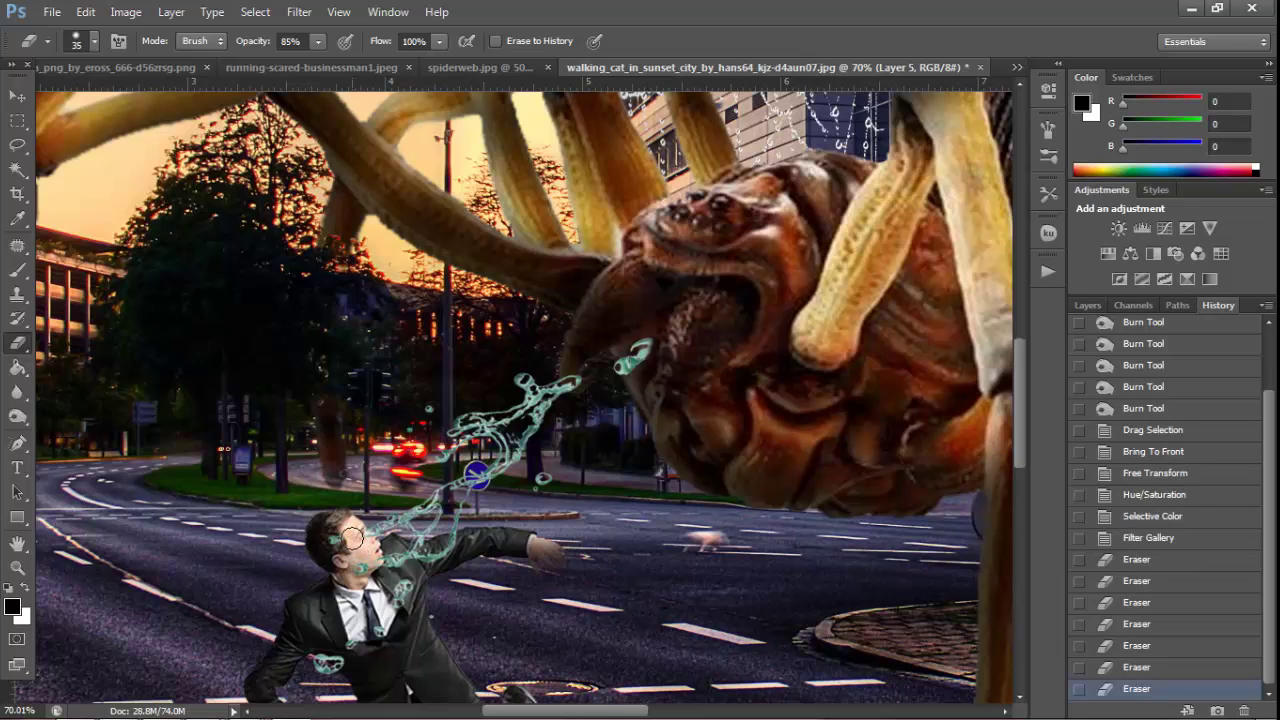
click(369, 552)
scroll(411, 592, down, 2)
scroll(411, 592, down, 1)
scroll(355, 417, up, 3)
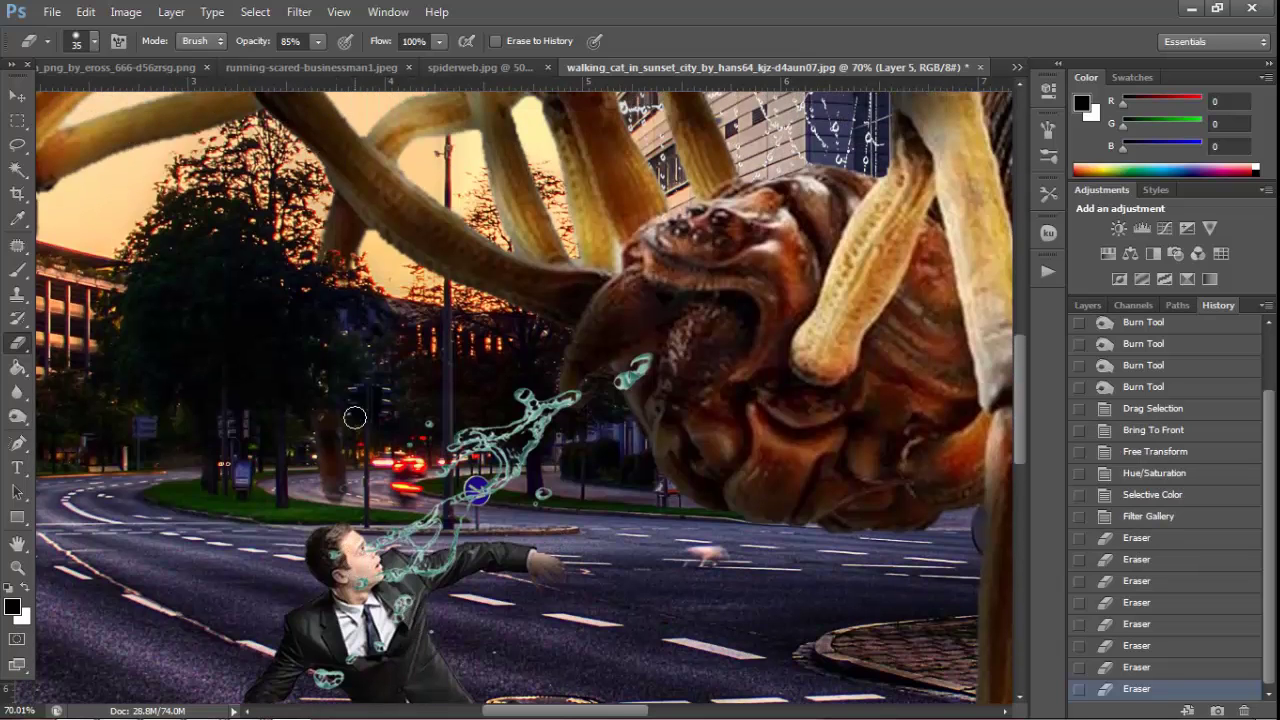
Lasso the top-right splash curl in the agua image to bring into the composite
click(170, 67)
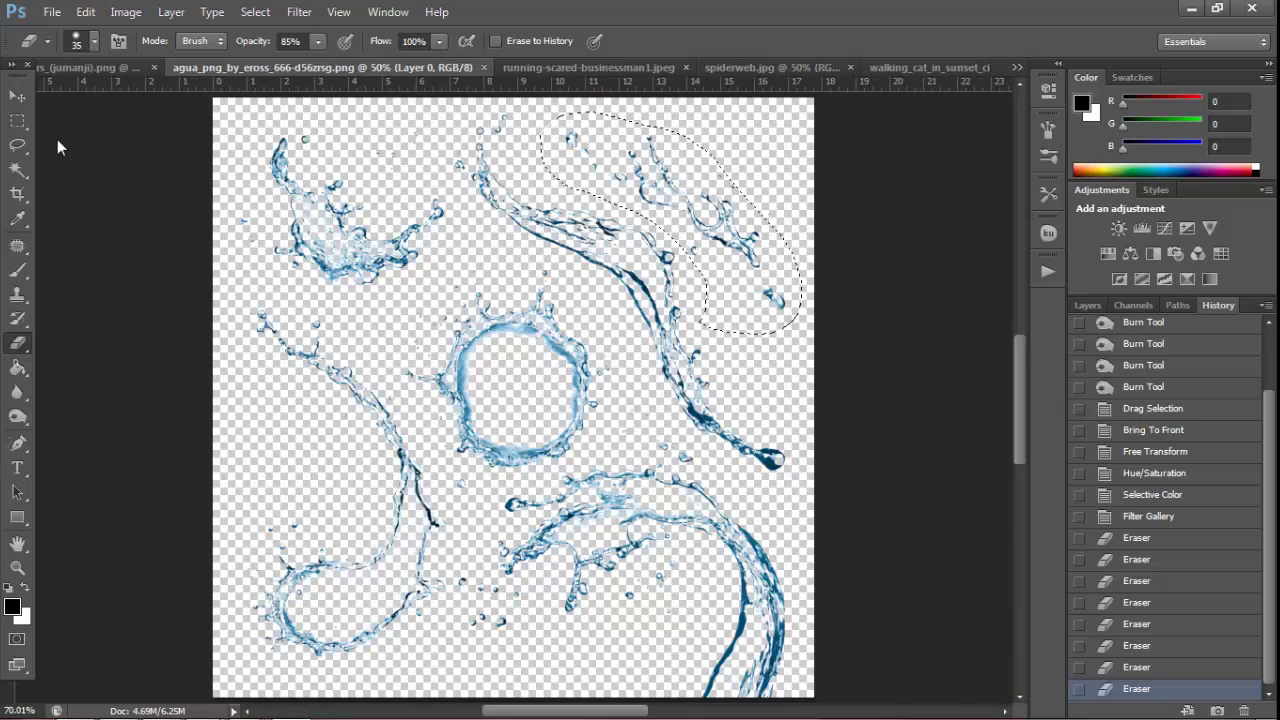
click(17, 144)
key(ctrl+d)
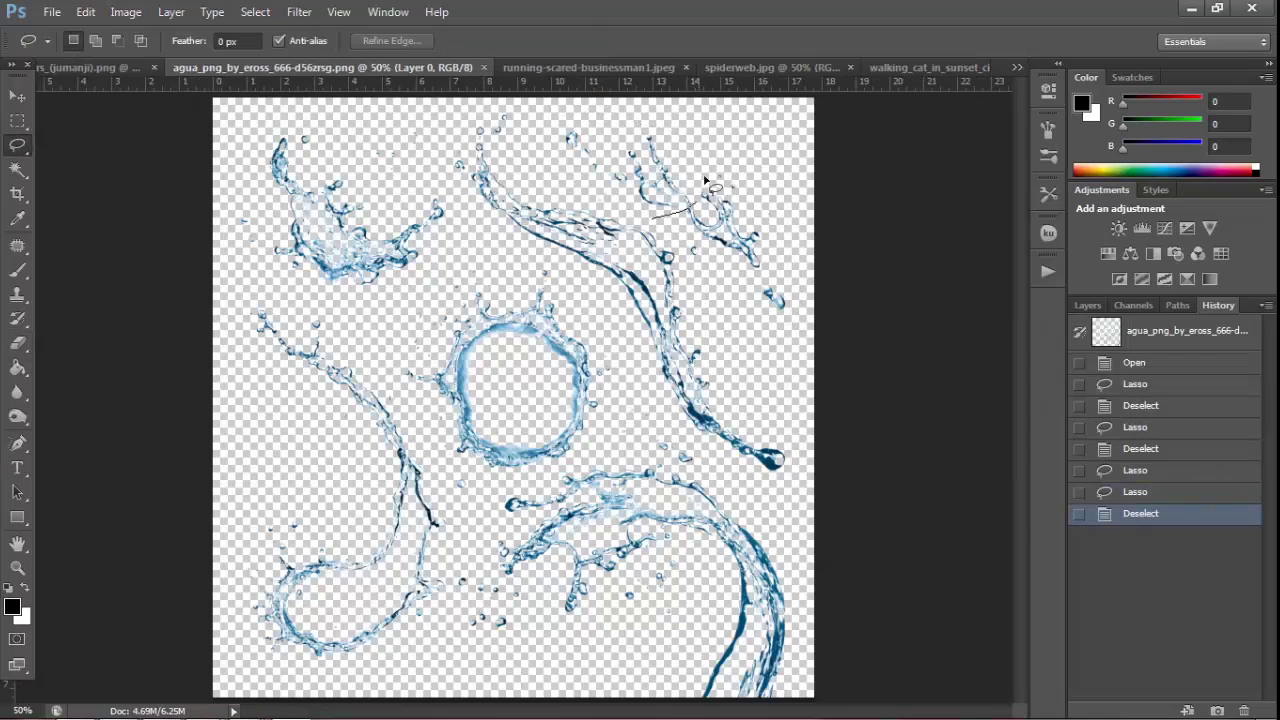
mouse_move(622, 210)
mouse_down()
mouse_move(262, 110)
mouse_move(898, 71)
mouse_move(664, 347)
mouse_up()
key(v)
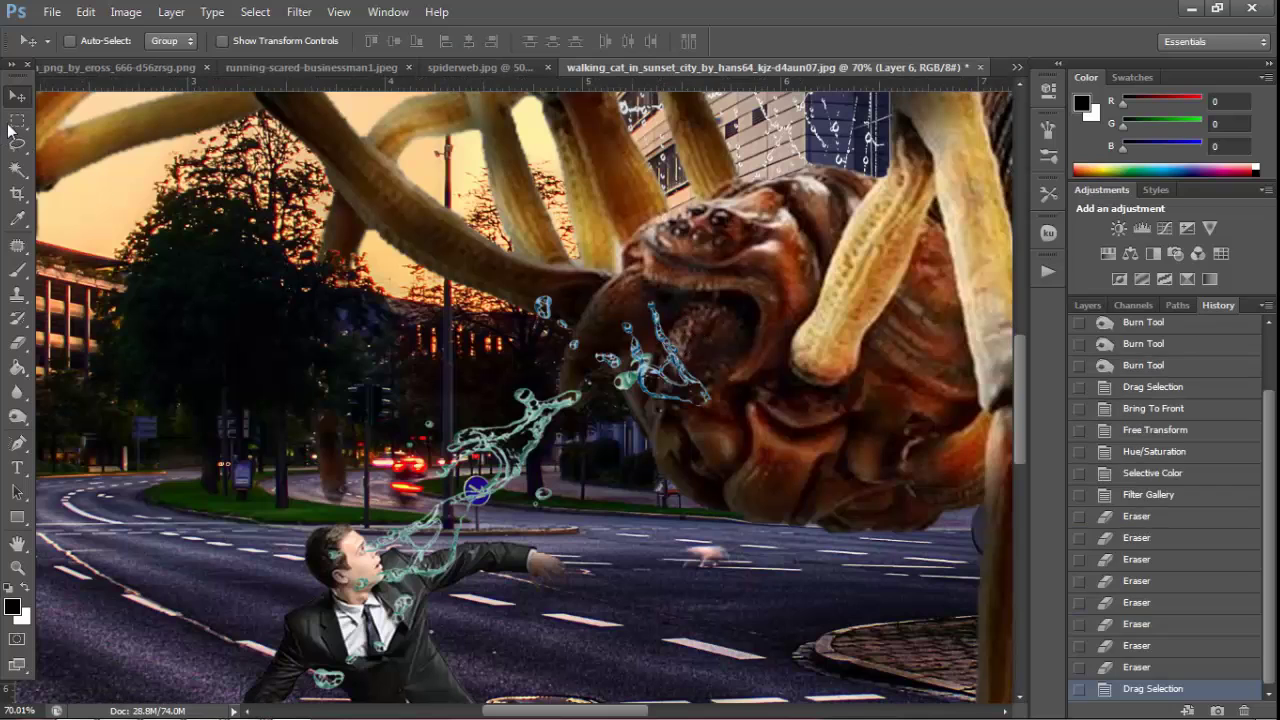
Rotate and reposition the new splash piece so it spurts from the spider's mouth
click(17, 121)
right_click(370, 274)
click(400, 440)
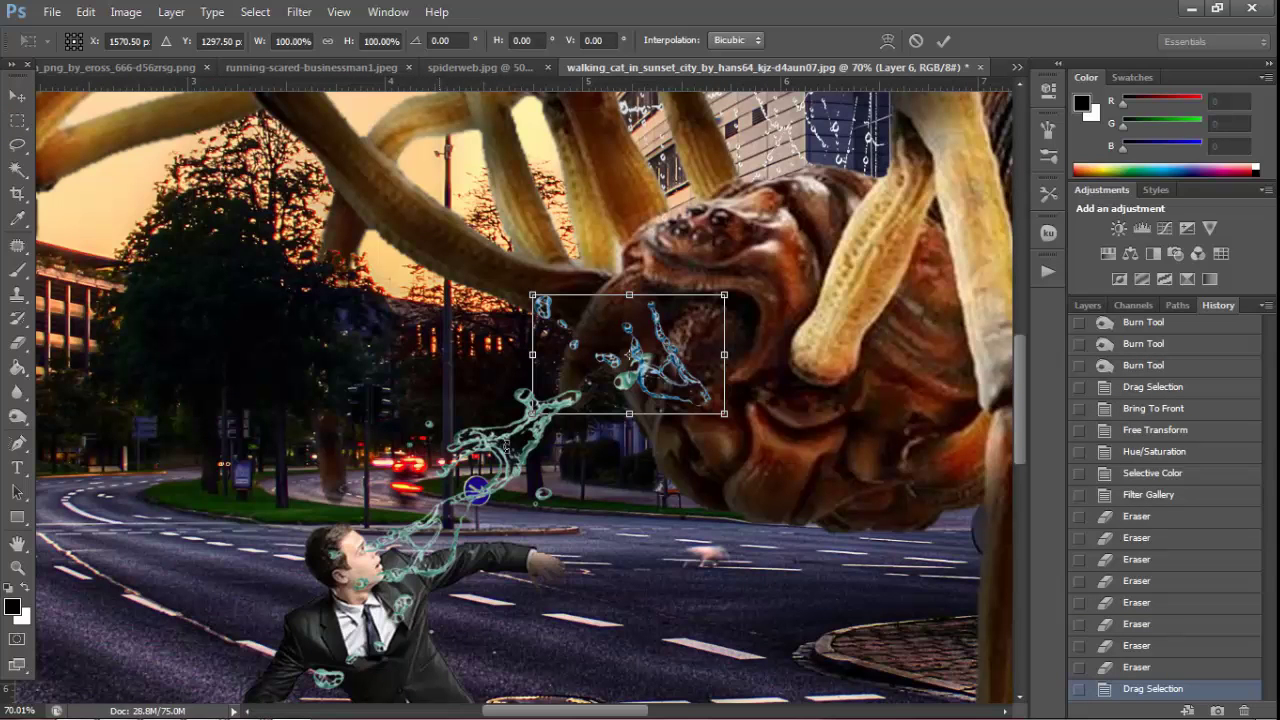
mouse_move(505, 448)
mouse_down()
mouse_move(655, 496)
mouse_move(640, 488)
mouse_up()
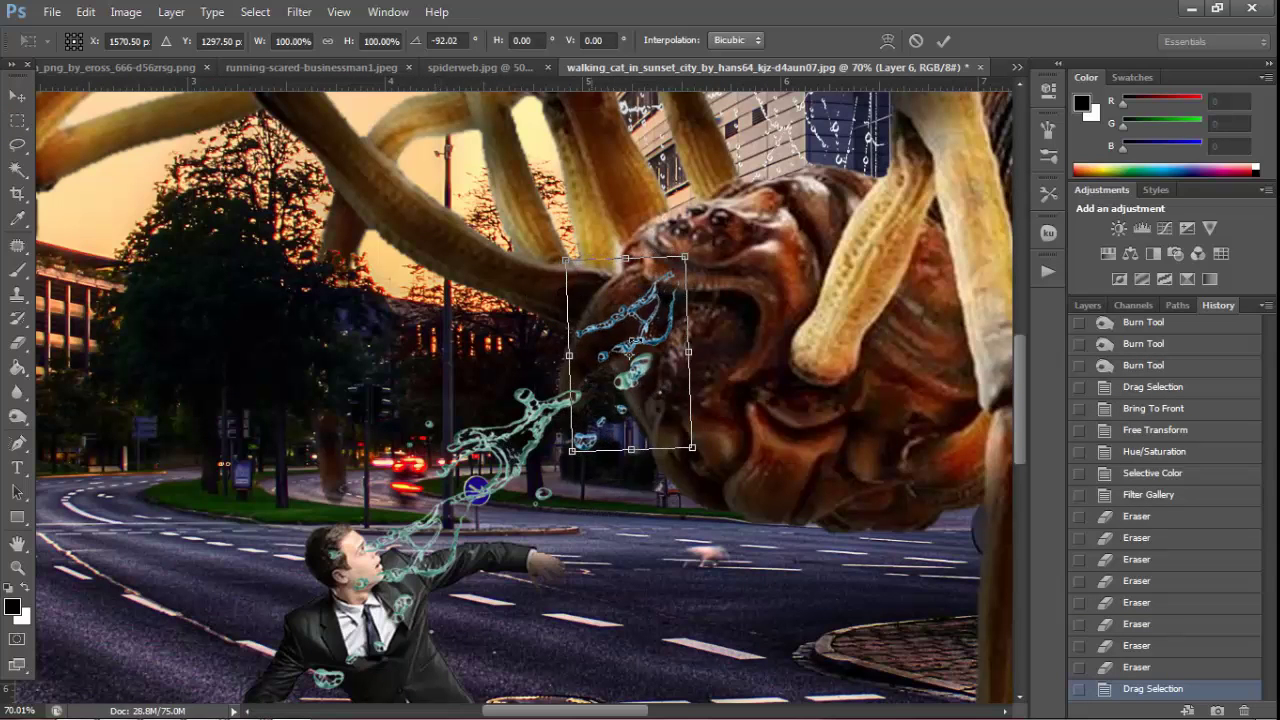
mouse_move(631, 339)
mouse_down()
mouse_move(645, 382)
mouse_move(634, 382)
mouse_up()
drag(718, 391, 712, 420)
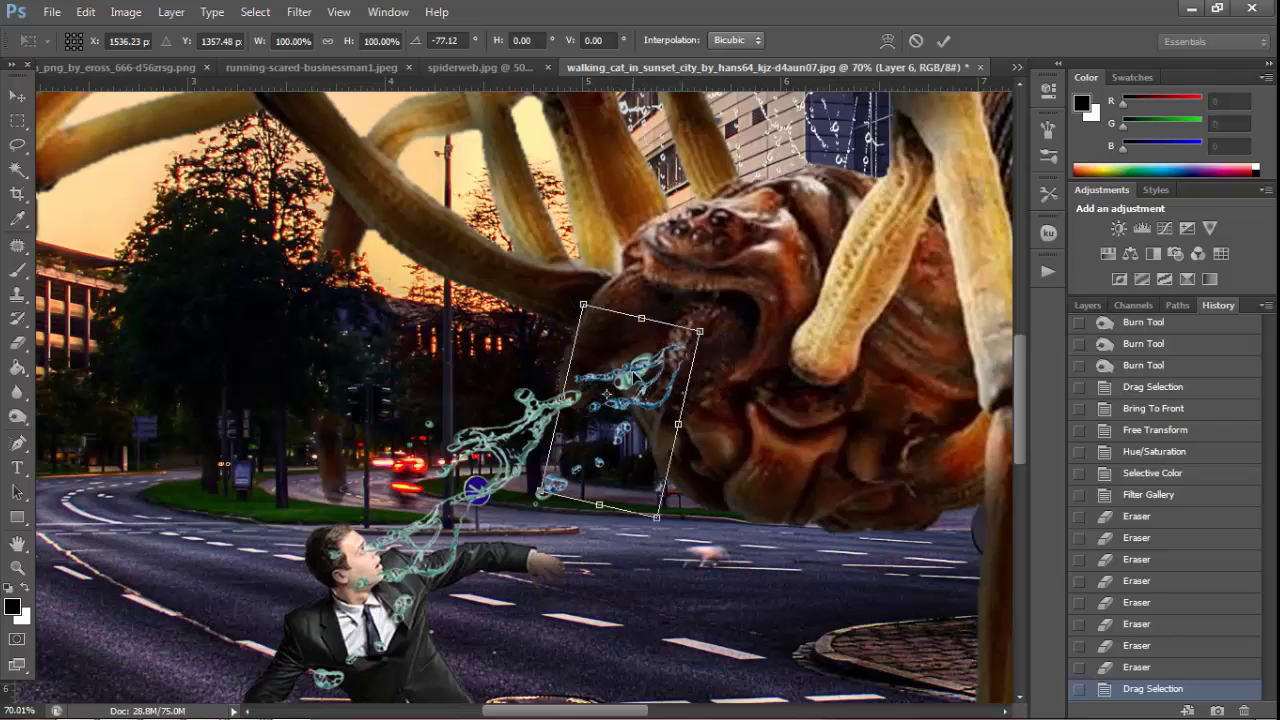
drag(605, 400, 589, 384)
key(Return)
Erase the new splash's tip and shift its hue to -31
key(e)
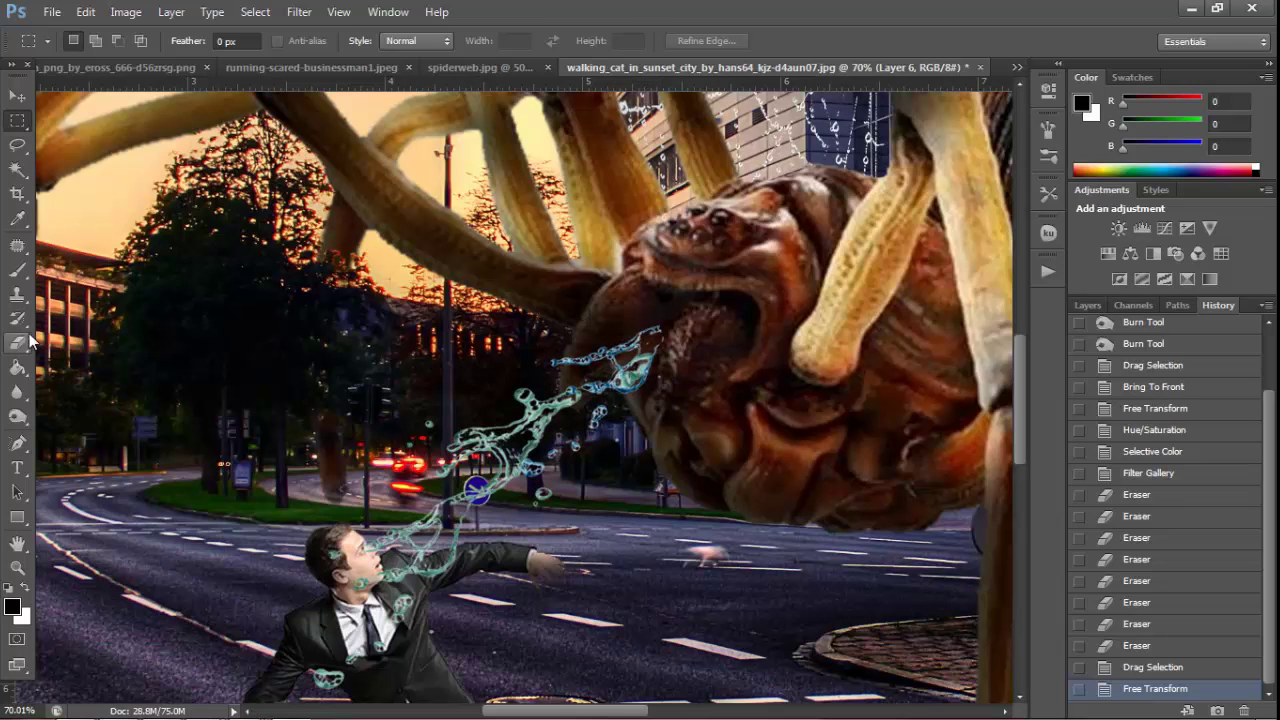
click(654, 327)
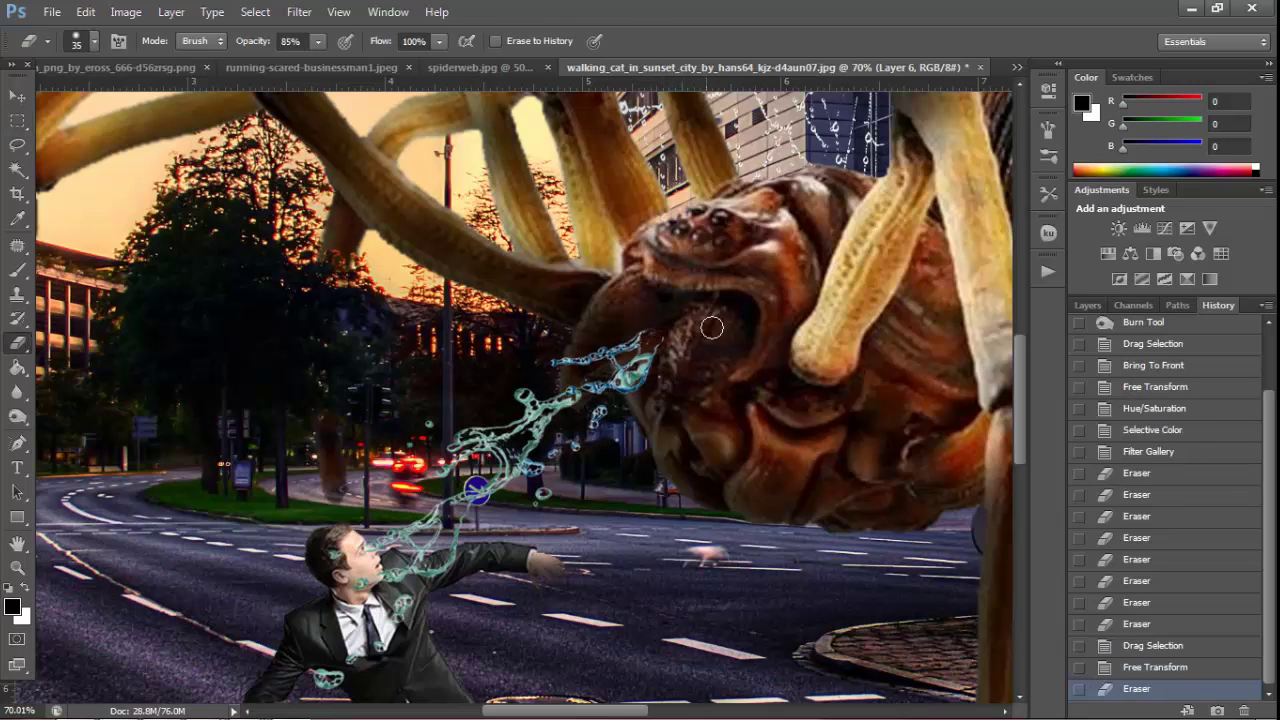
click(126, 11)
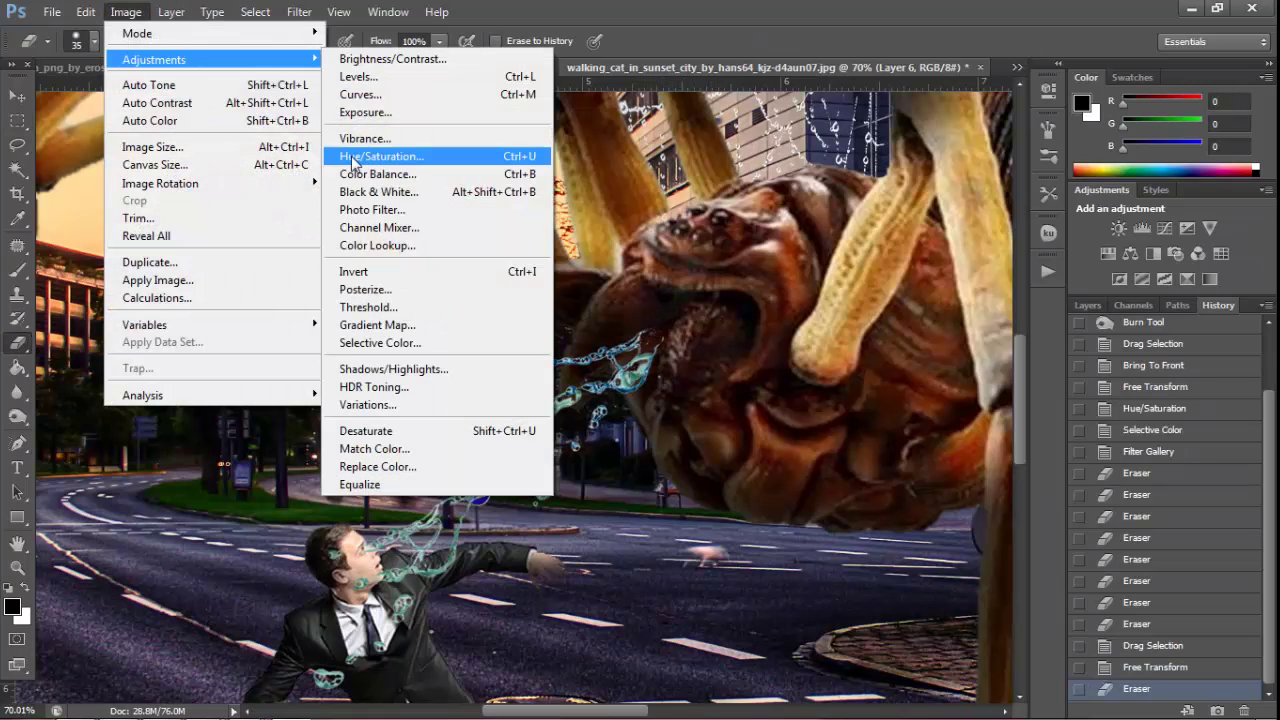
click(360, 160)
click(1000, 445)
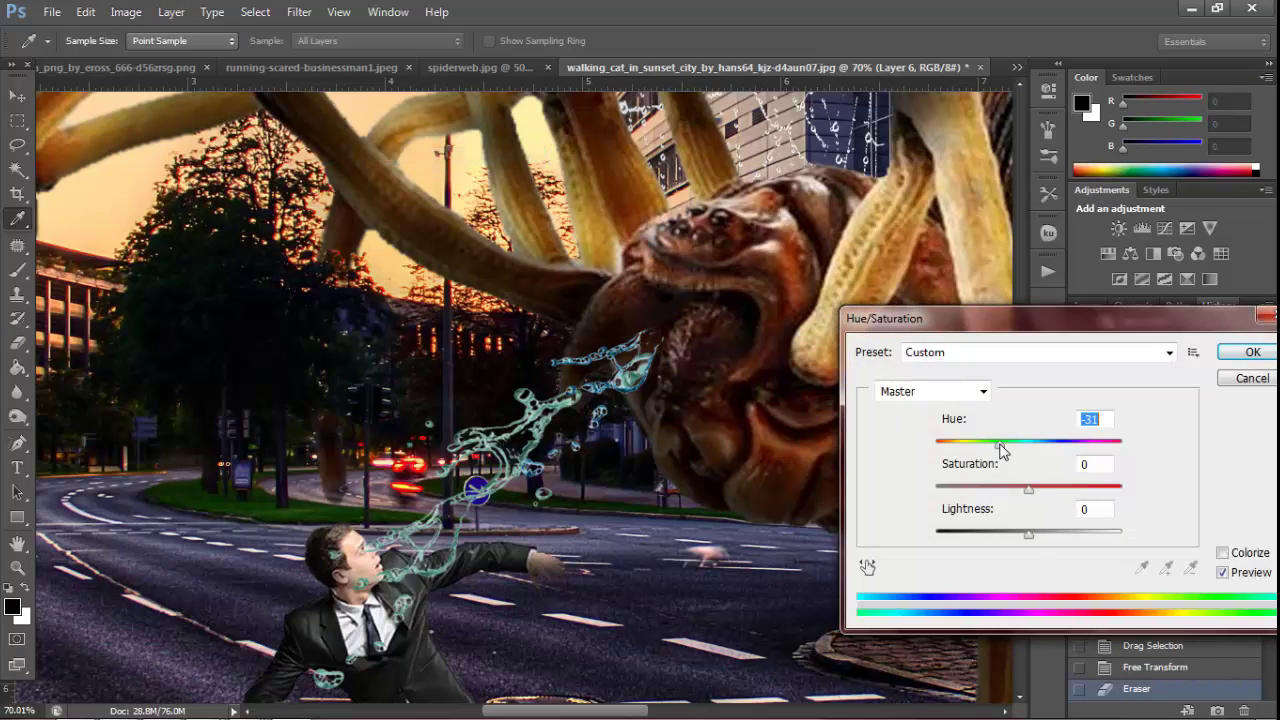
click(1250, 352)
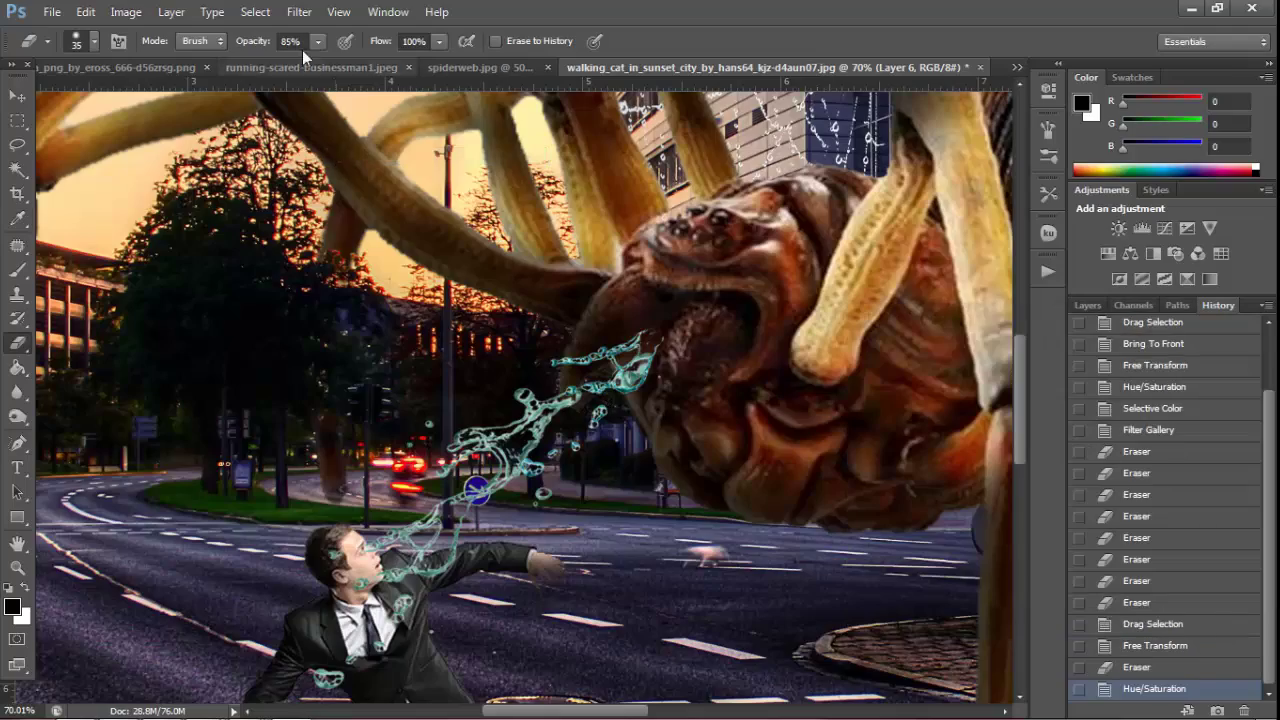
Apply the Plastic Wrap filter from the Filter Gallery to the splash piece
click(299, 11)
key(Escape)
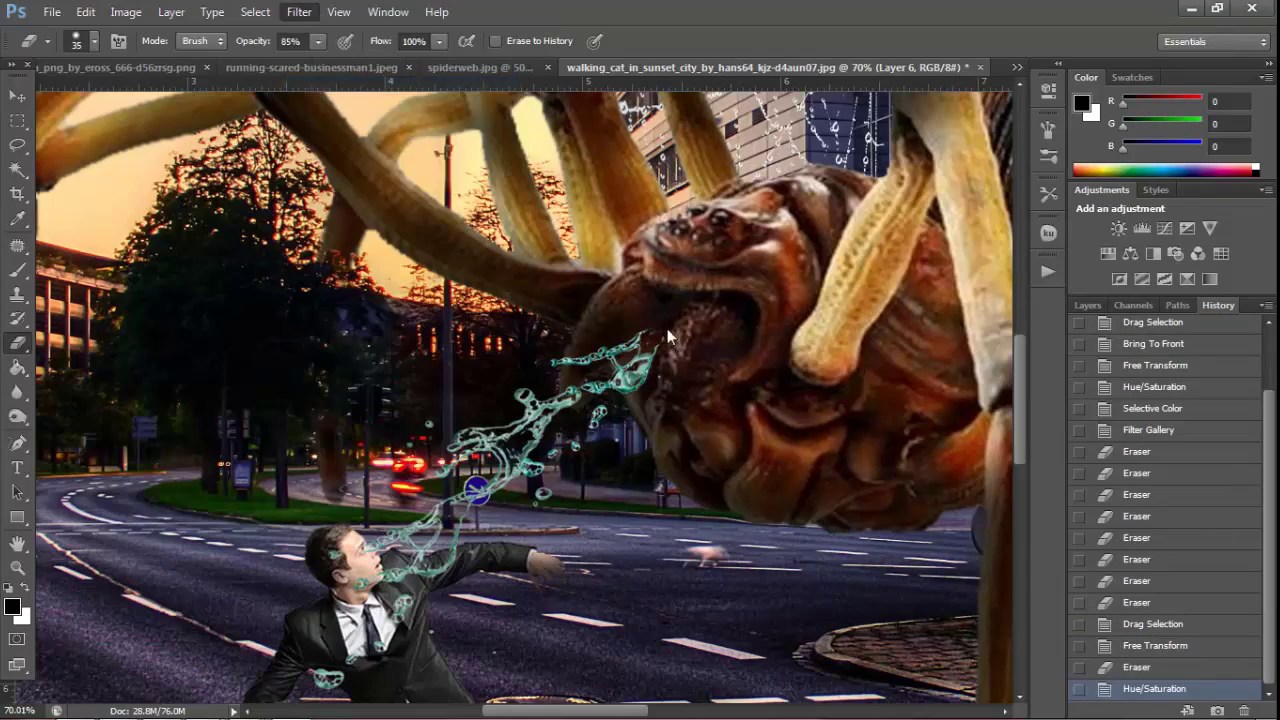
key(ctrl+alt+f)
click(1070, 56)
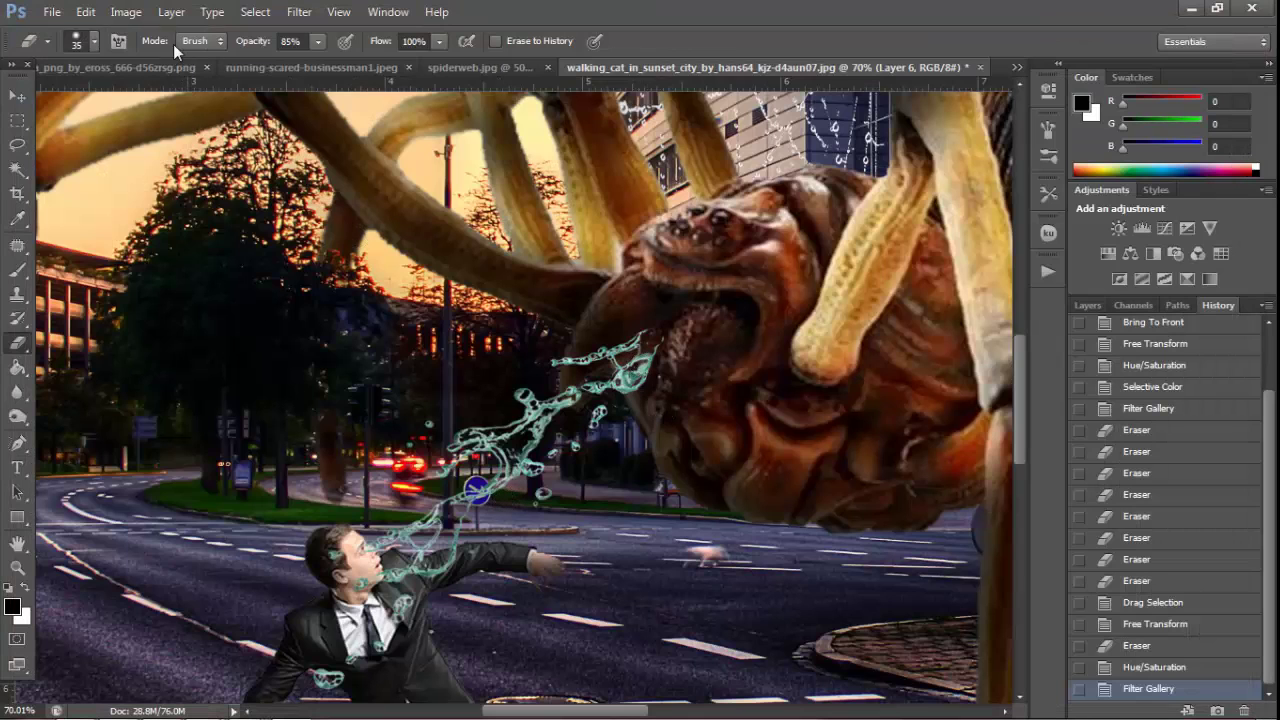
click(168, 12)
mouse_move(195, 113)
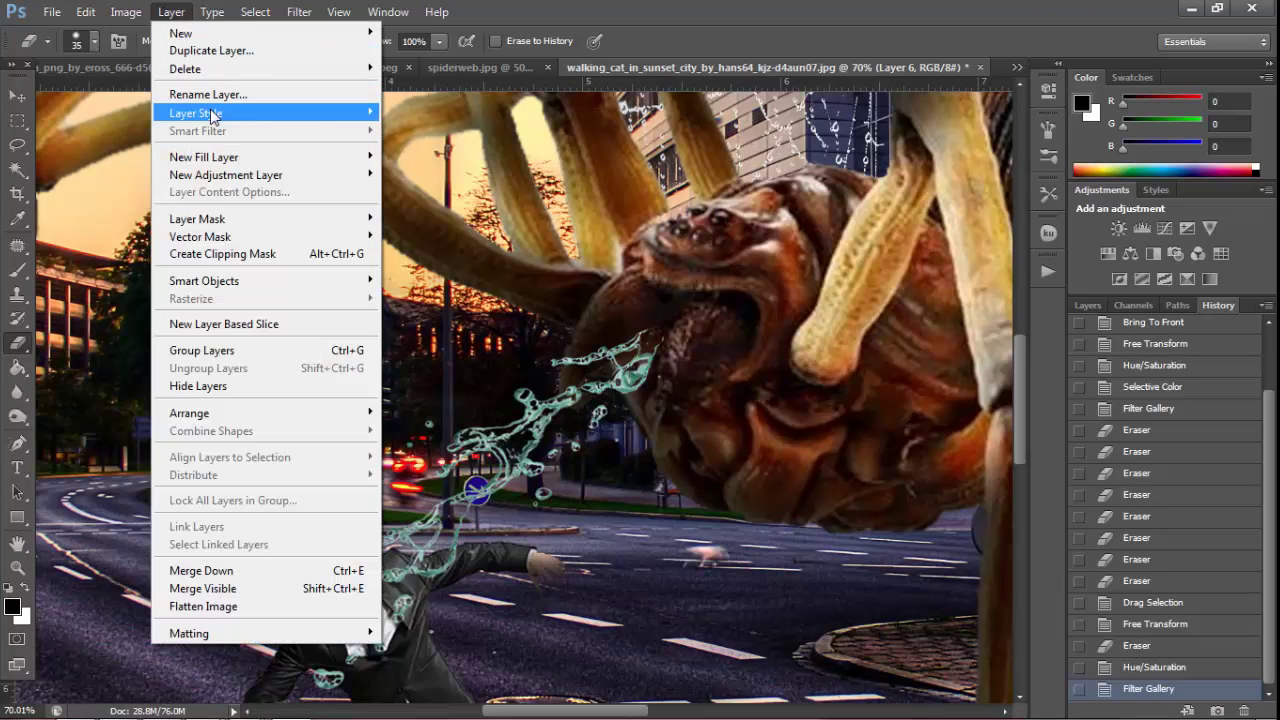
Add an Inner Shadow layer style to the current splash layer
click(431, 116)
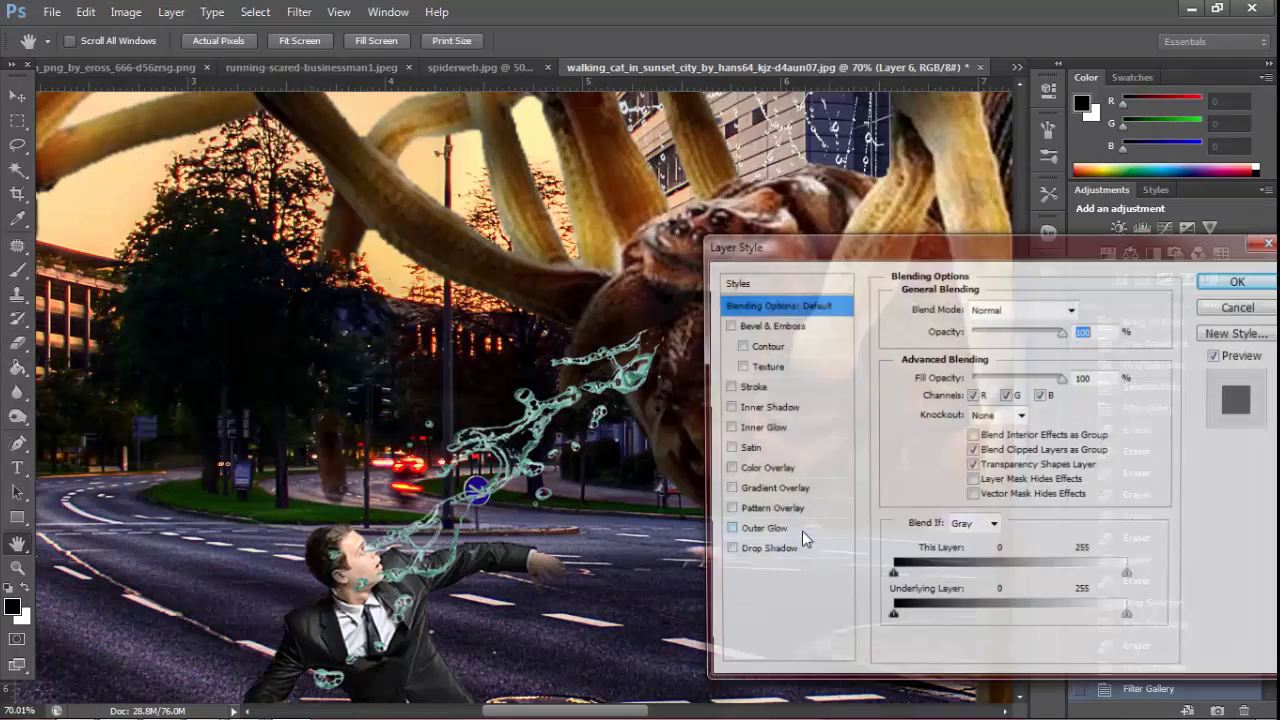
click(725, 408)
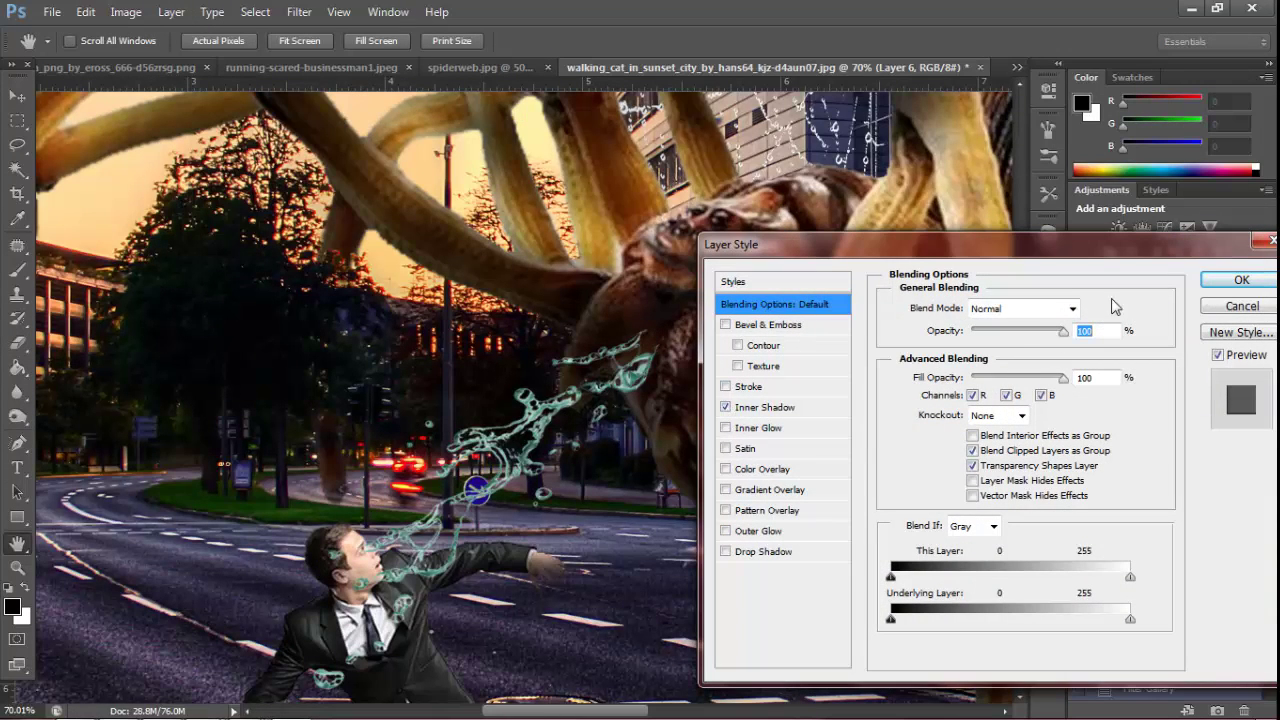
click(1228, 281)
Select Layer 5 from the canvas and give it an Inner Shadow too
click(17, 96)
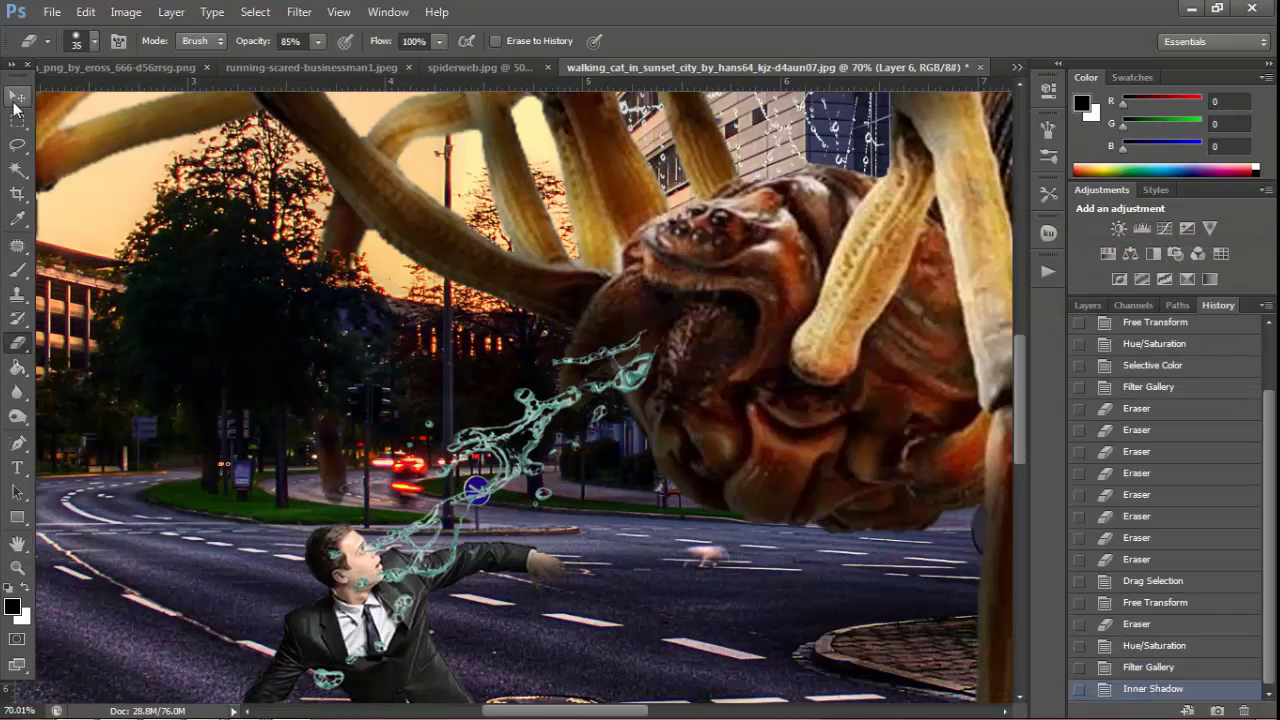
right_click(460, 455)
click(485, 458)
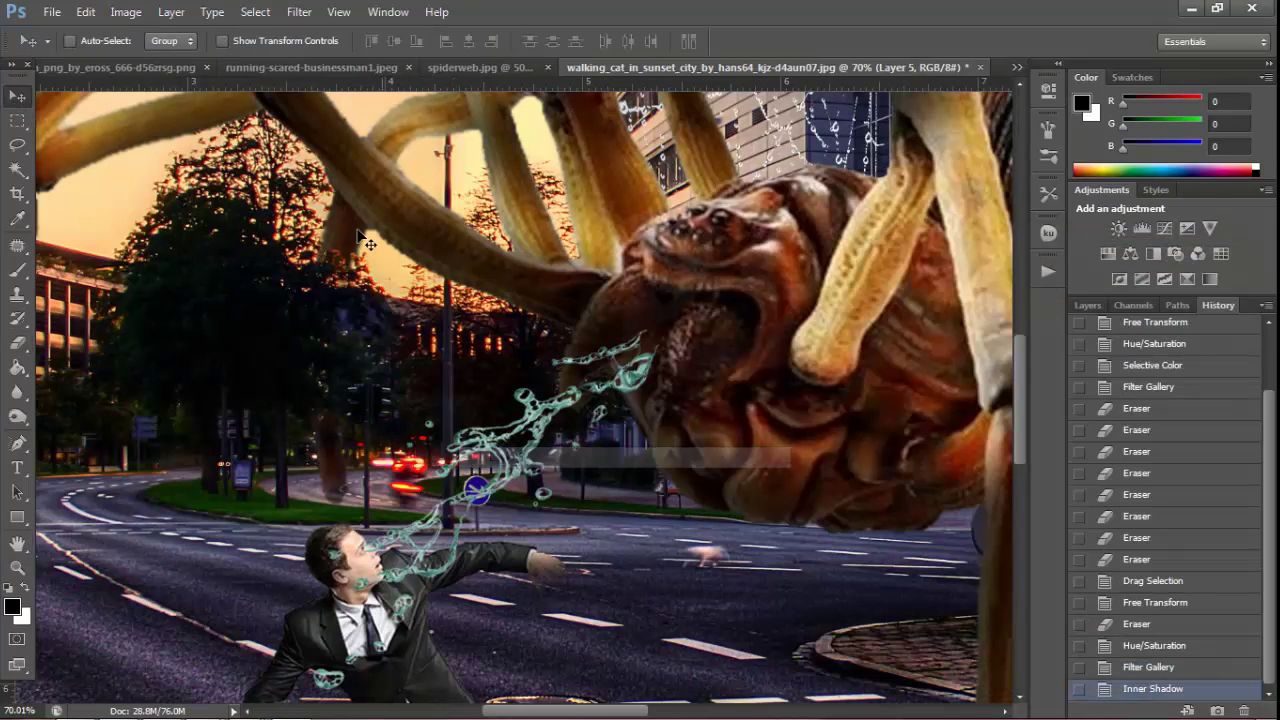
click(171, 12)
click(430, 112)
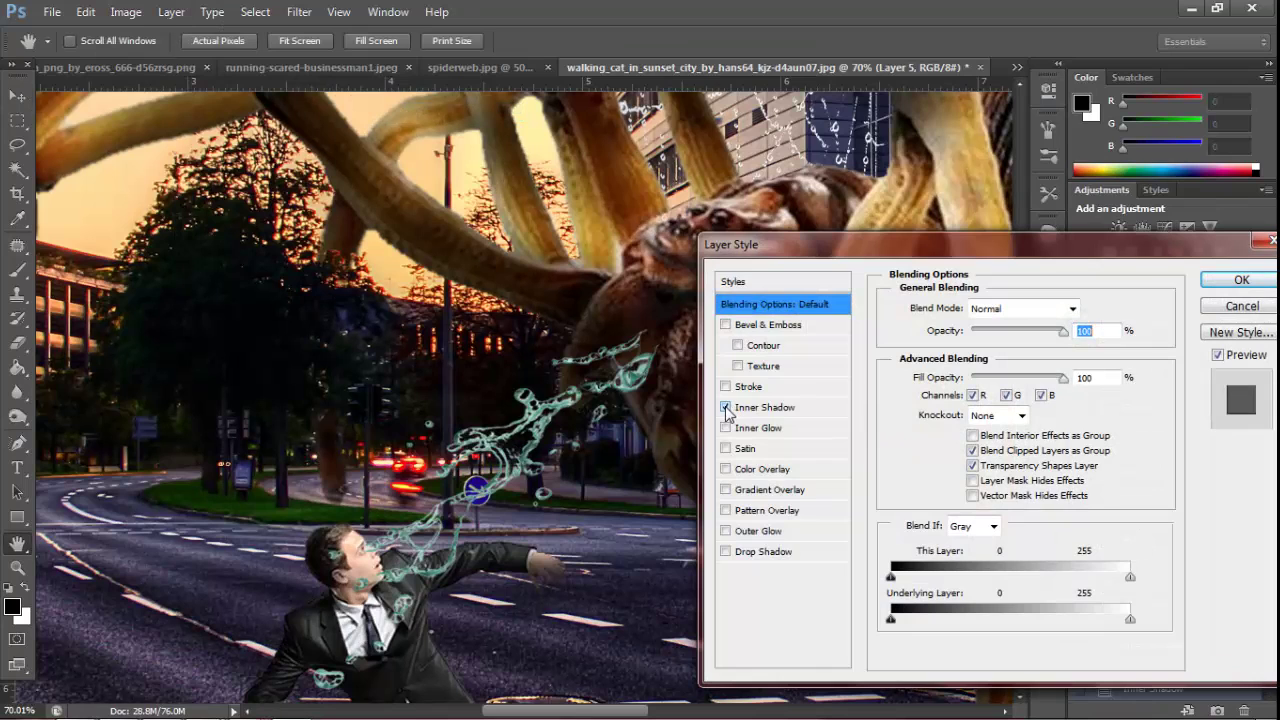
click(1241, 282)
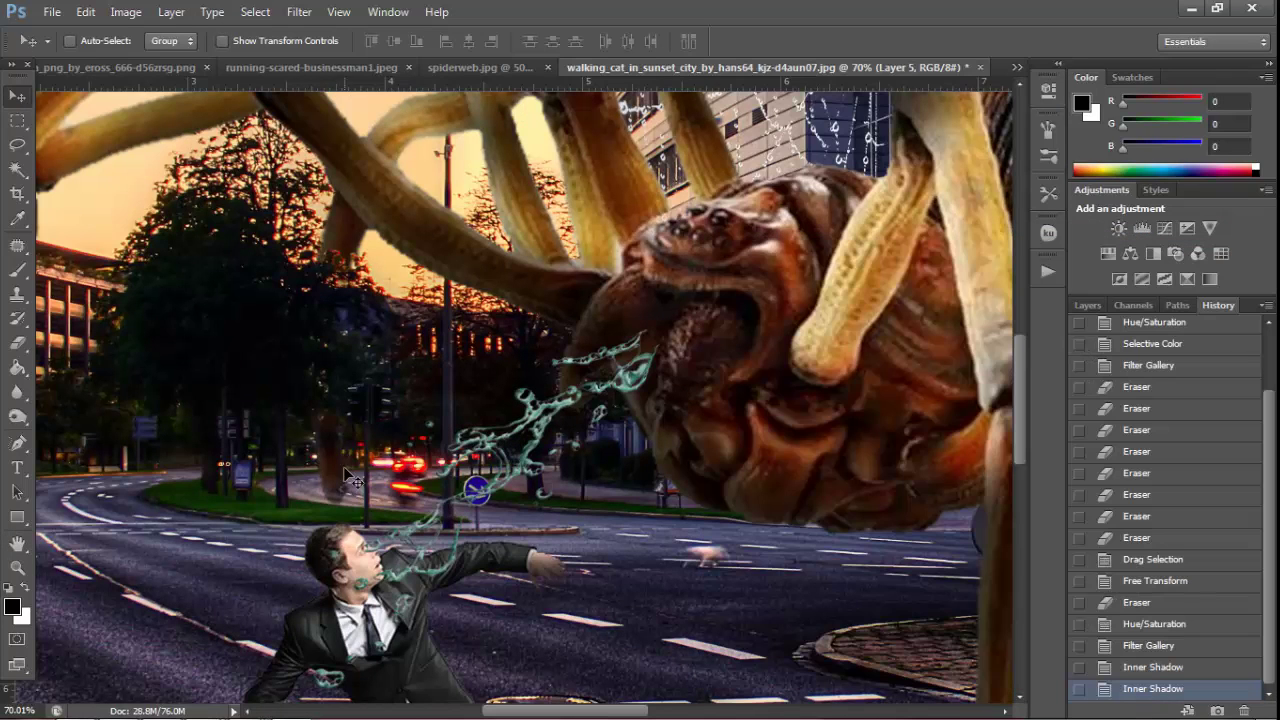
click(17, 567)
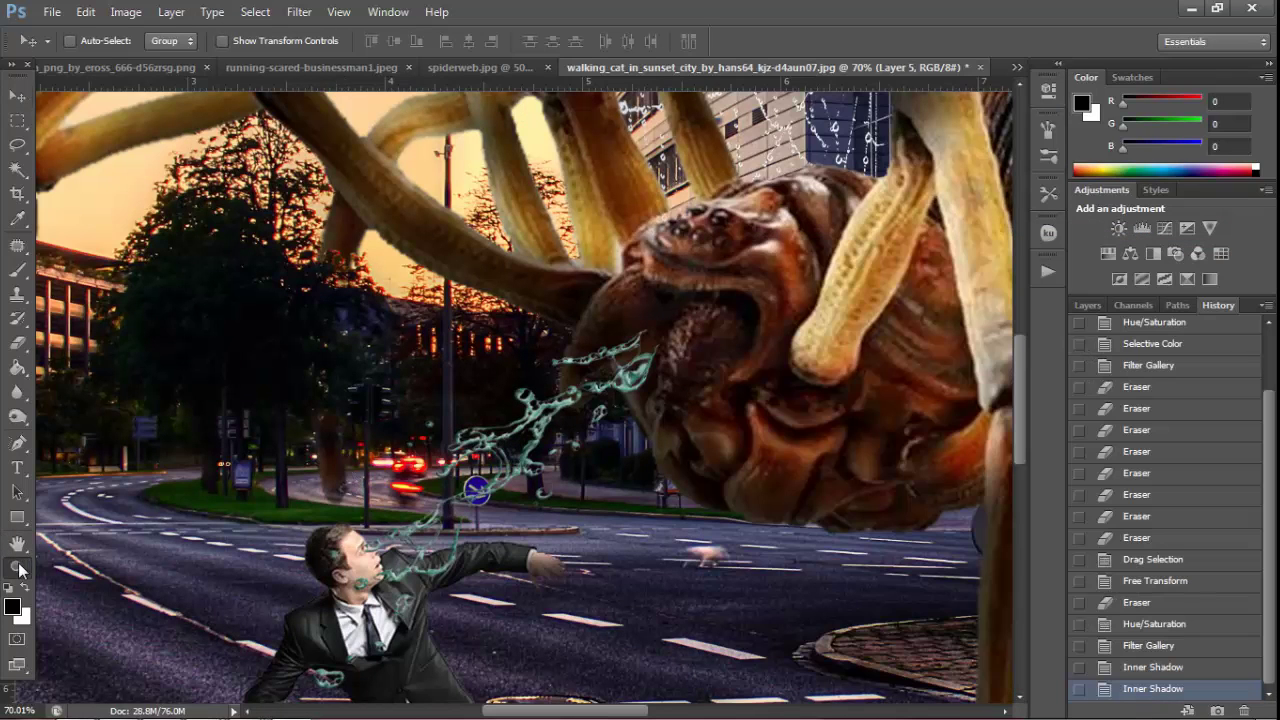
Zoom in to check the businessman, fit the view, then flatten all layers
right_click(298, 559)
click(340, 569)
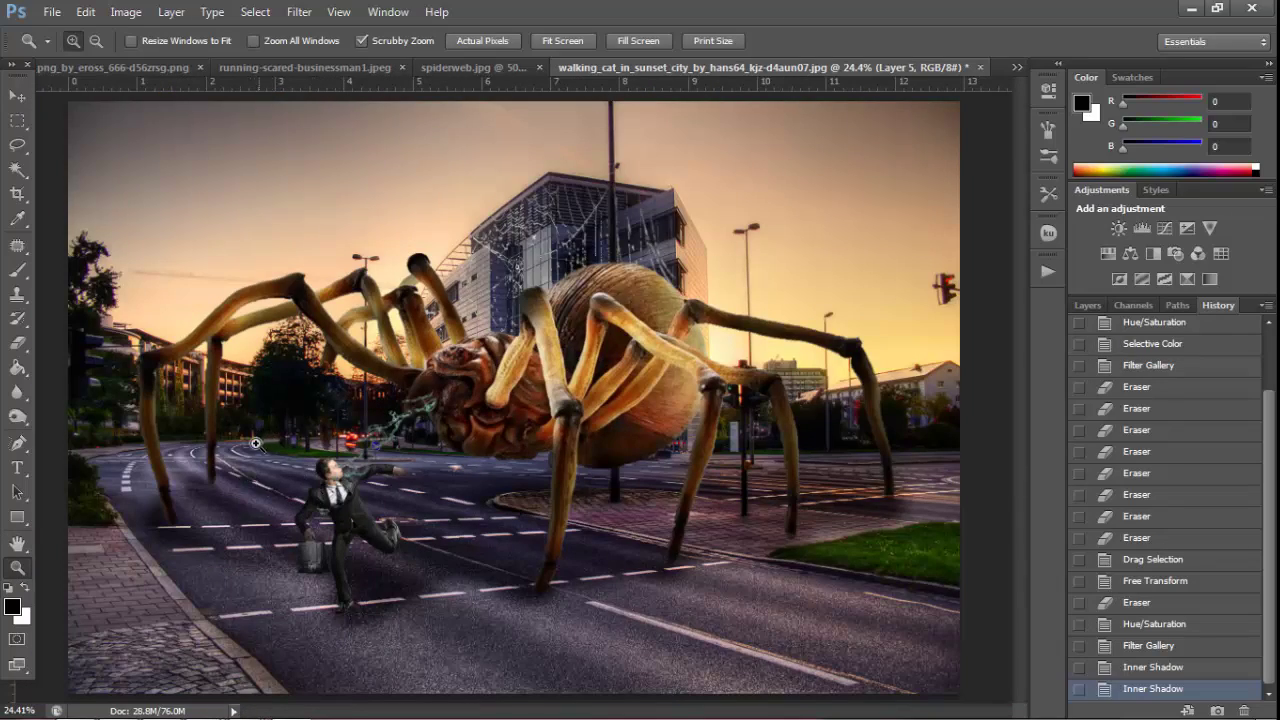
mouse_move(322, 572)
mouse_down()
mouse_move(399, 566)
mouse_move(391, 531)
mouse_up()
right_click(402, 532)
click(445, 540)
right_click(391, 531)
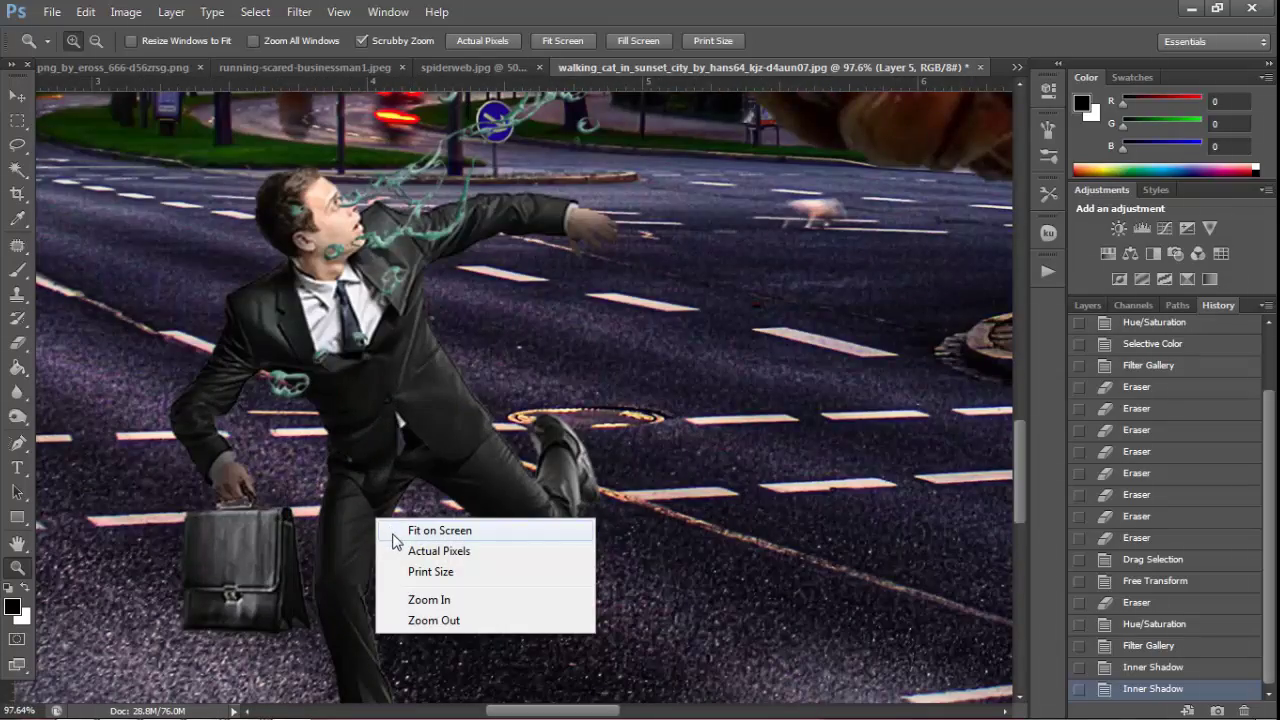
click(395, 532)
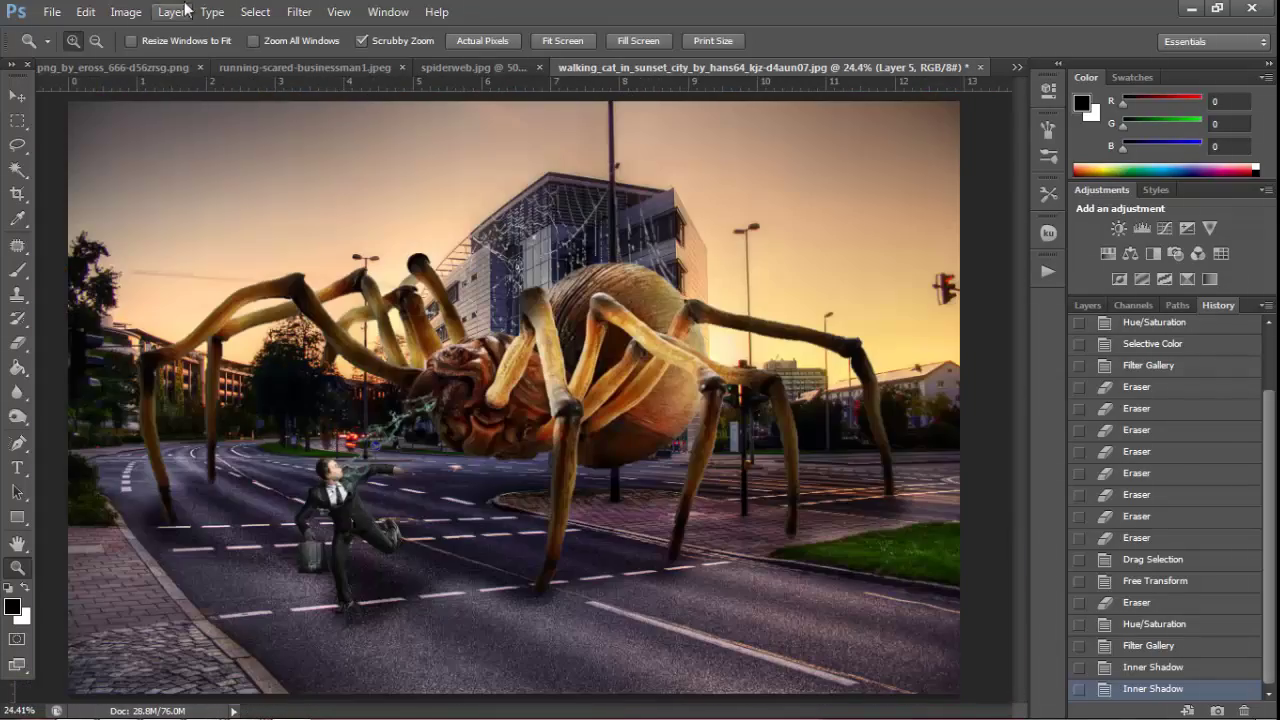
click(171, 11)
click(240, 607)
Burn-darken the road and sidewalk near both spider legs
click(17, 416)
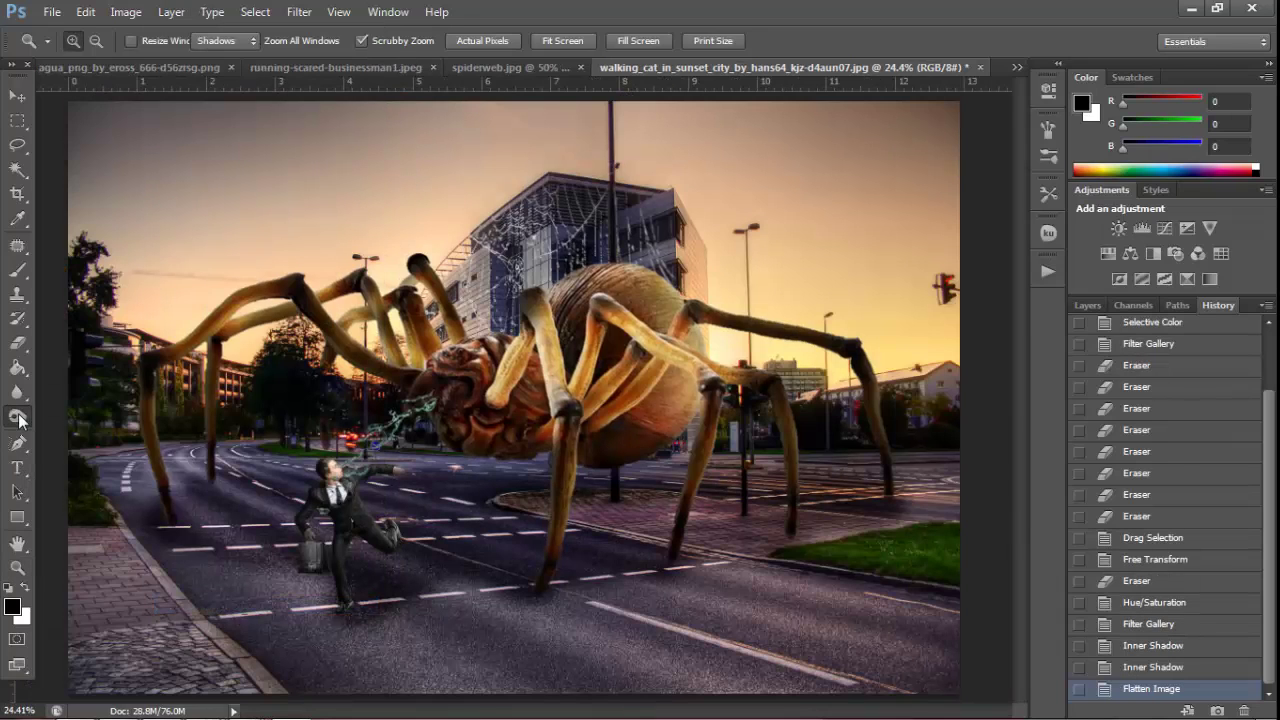
drag(157, 529, 240, 530)
mouse_move(209, 486)
mouse_down()
mouse_move(243, 500)
mouse_move(170, 500)
mouse_up()
drag(152, 433, 152, 393)
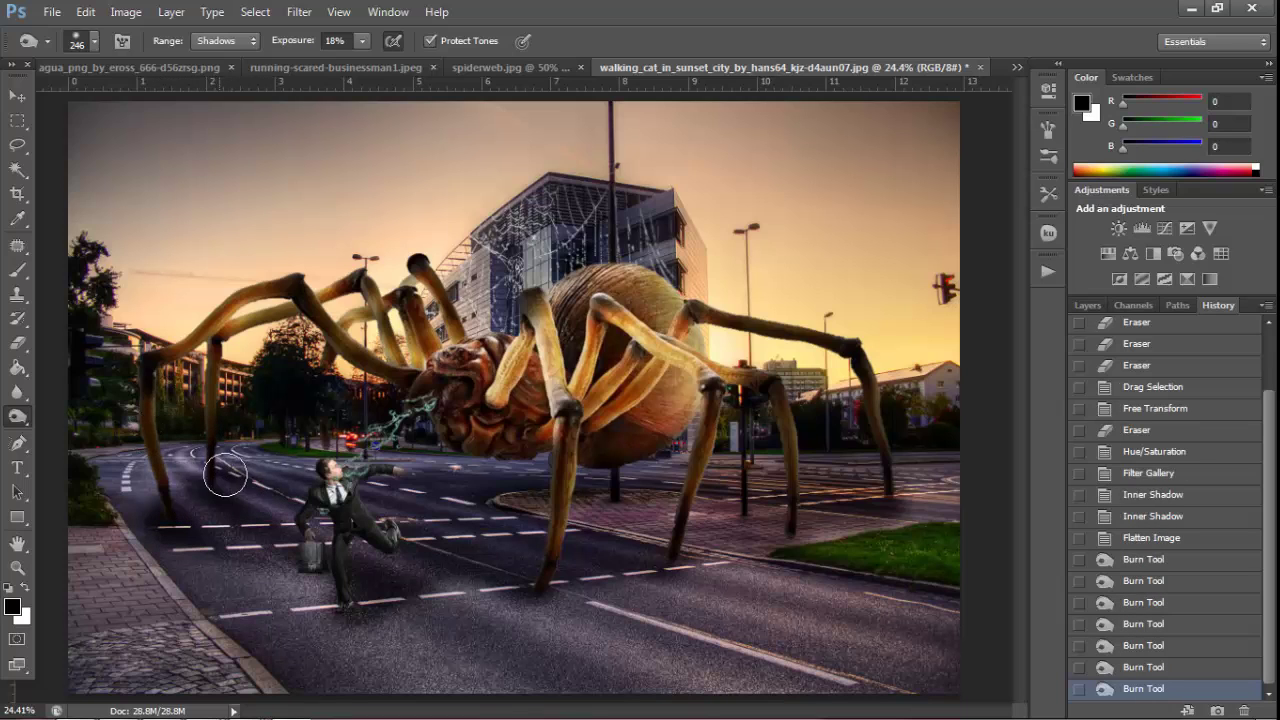
drag(528, 577, 551, 586)
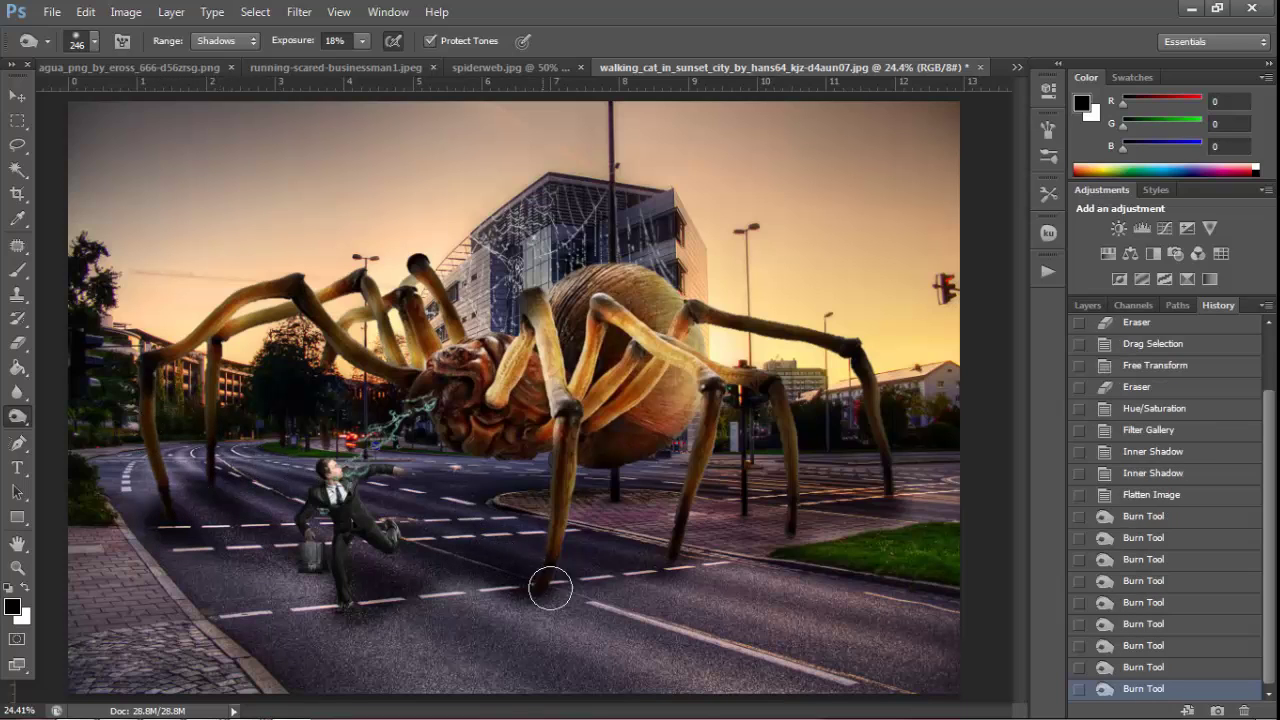
drag(667, 547, 670, 548)
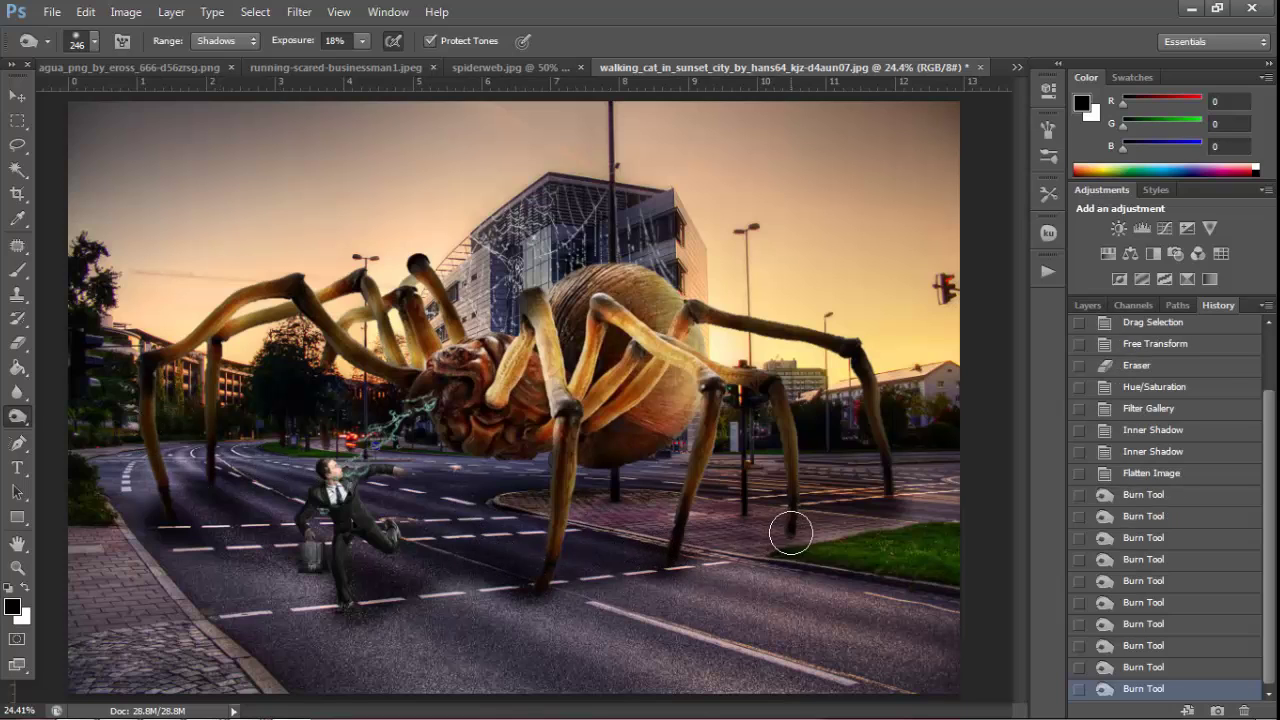
drag(790, 530, 740, 522)
Burn highlights at 58% exposure along the right spider leg
click(719, 521)
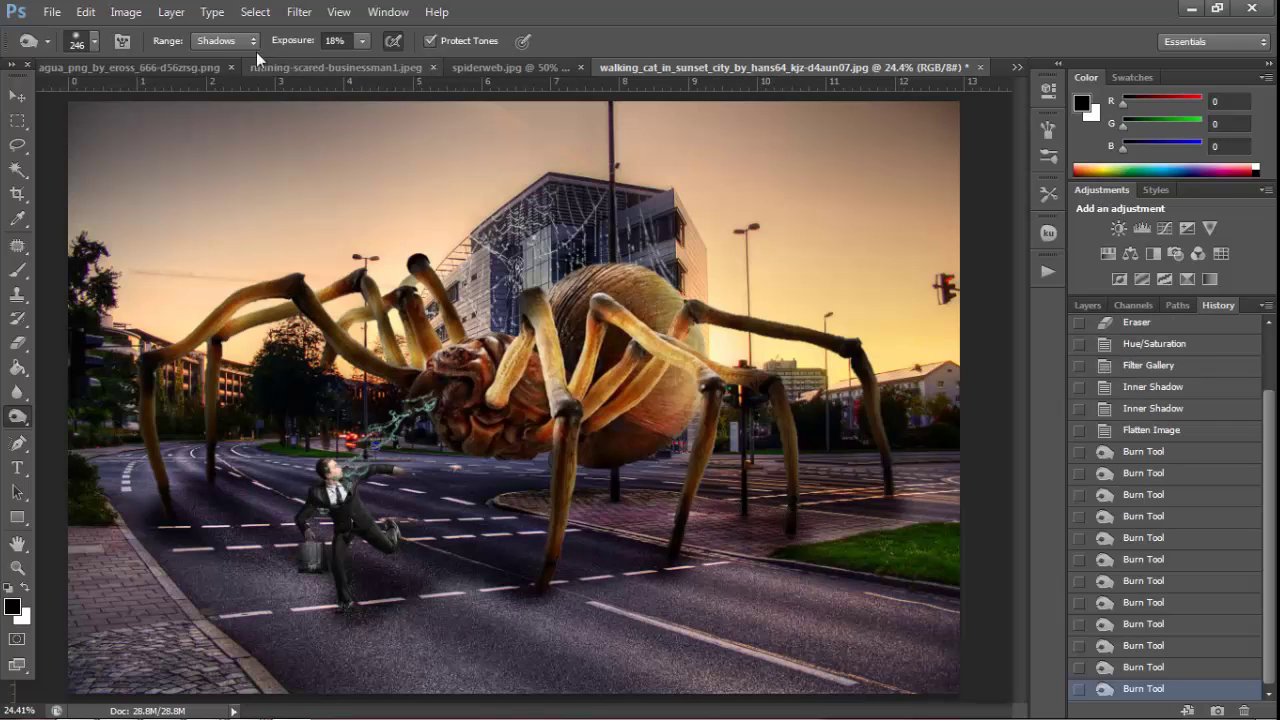
click(228, 41)
click(240, 91)
click(757, 537)
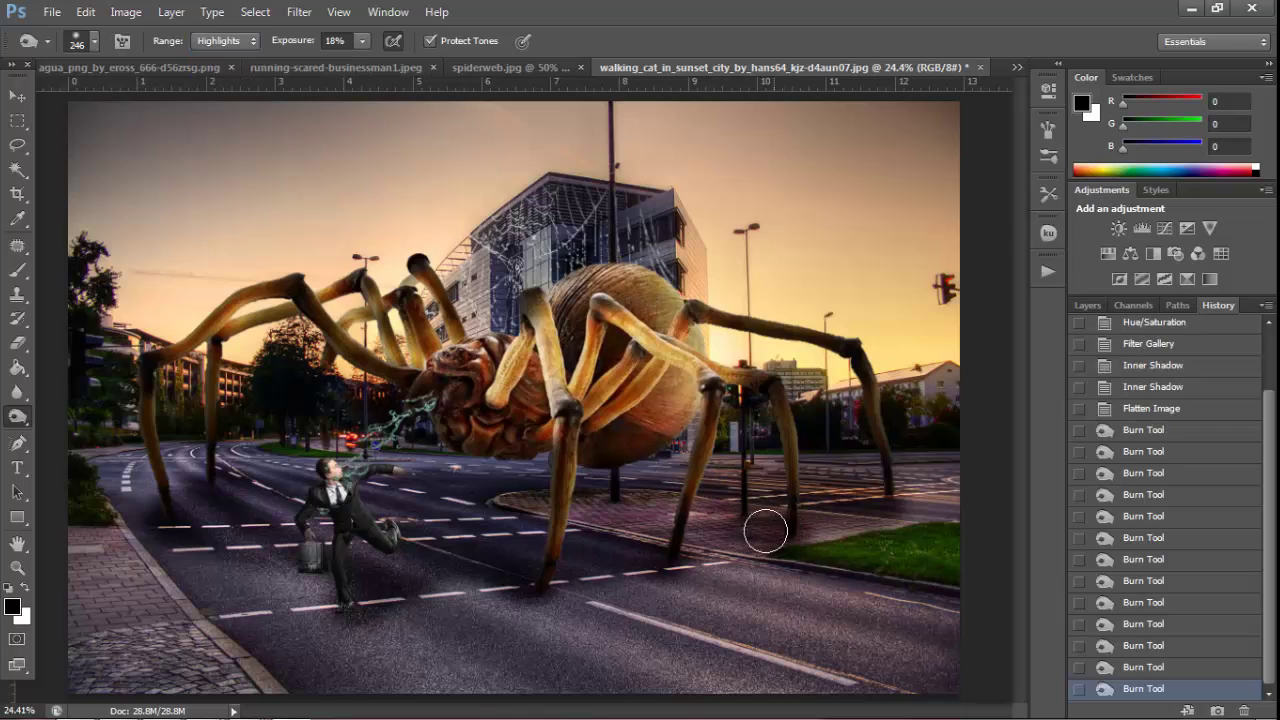
click(362, 41)
click(785, 531)
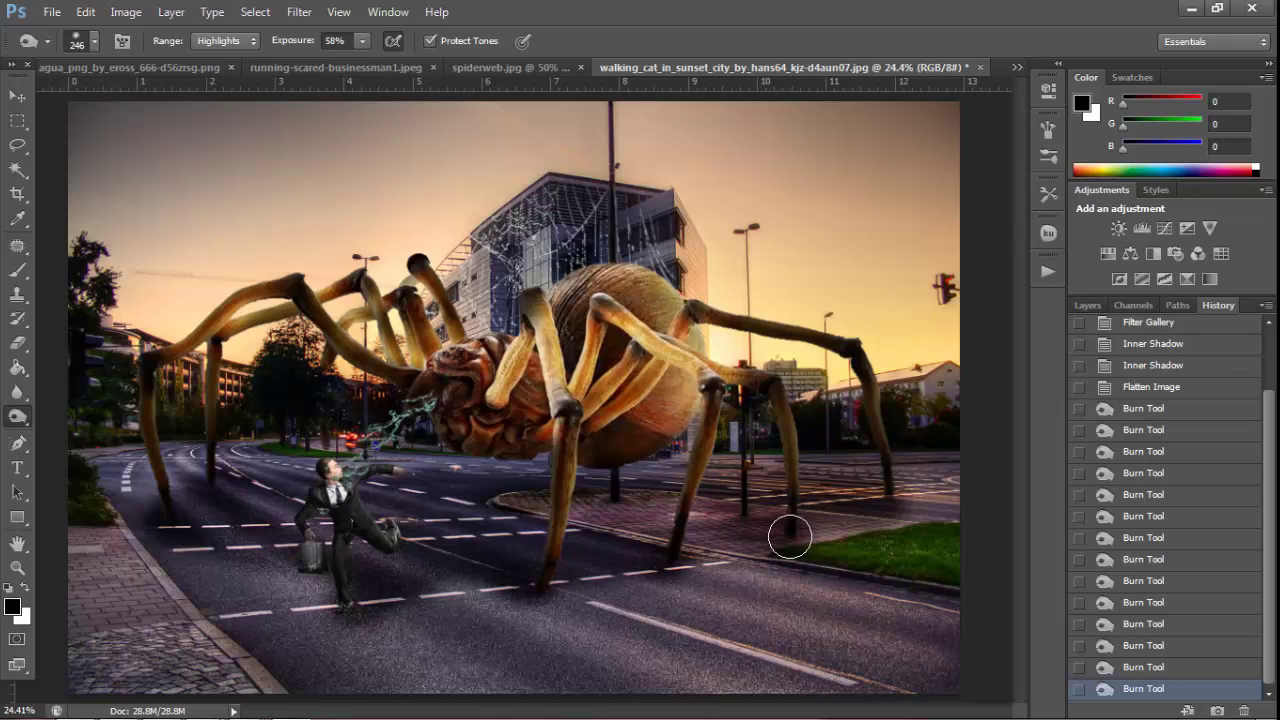
click(762, 529)
click(873, 497)
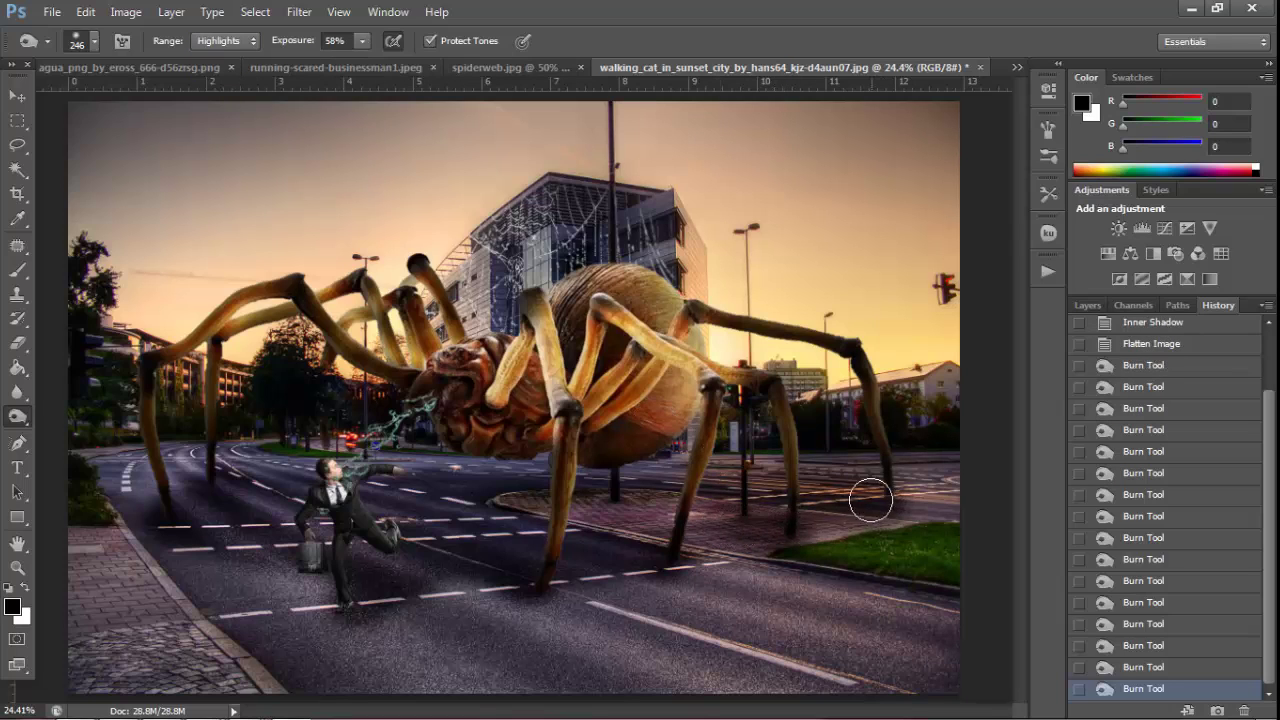
click(865, 407)
click(869, 455)
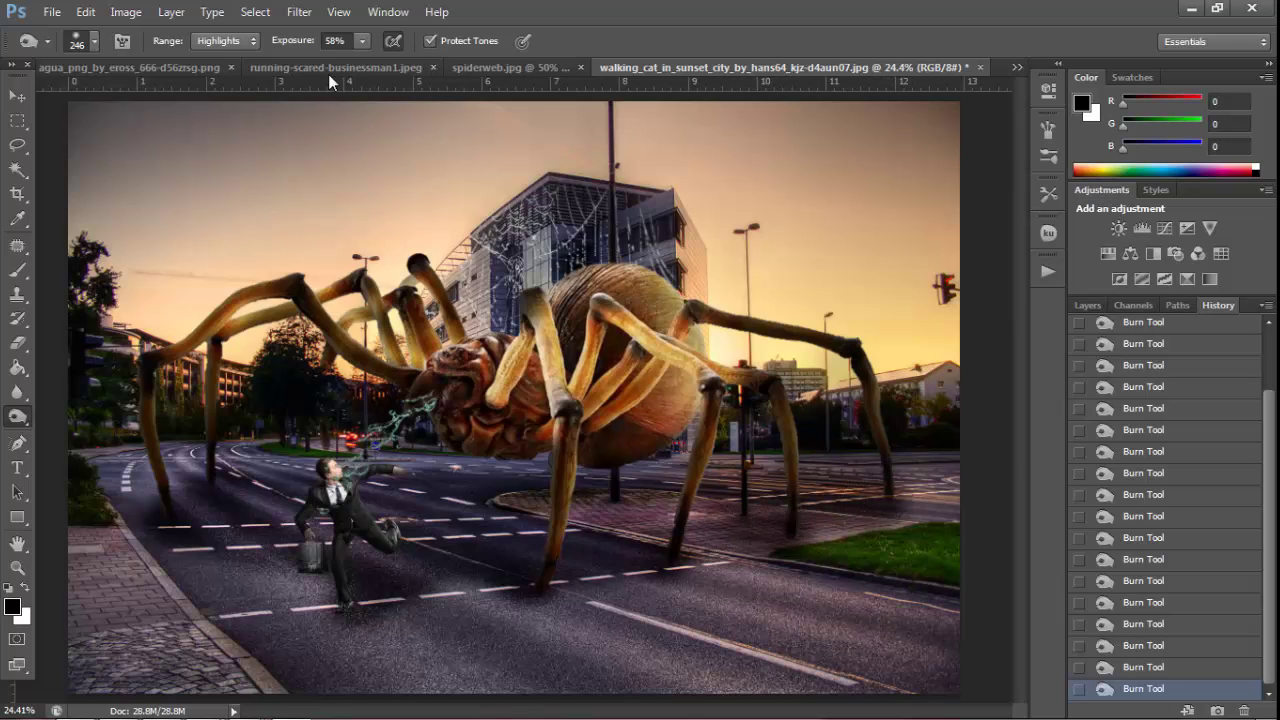
Switch burning back to shadows and darken the leg base by the curb
click(225, 41)
drag(786, 538, 781, 537)
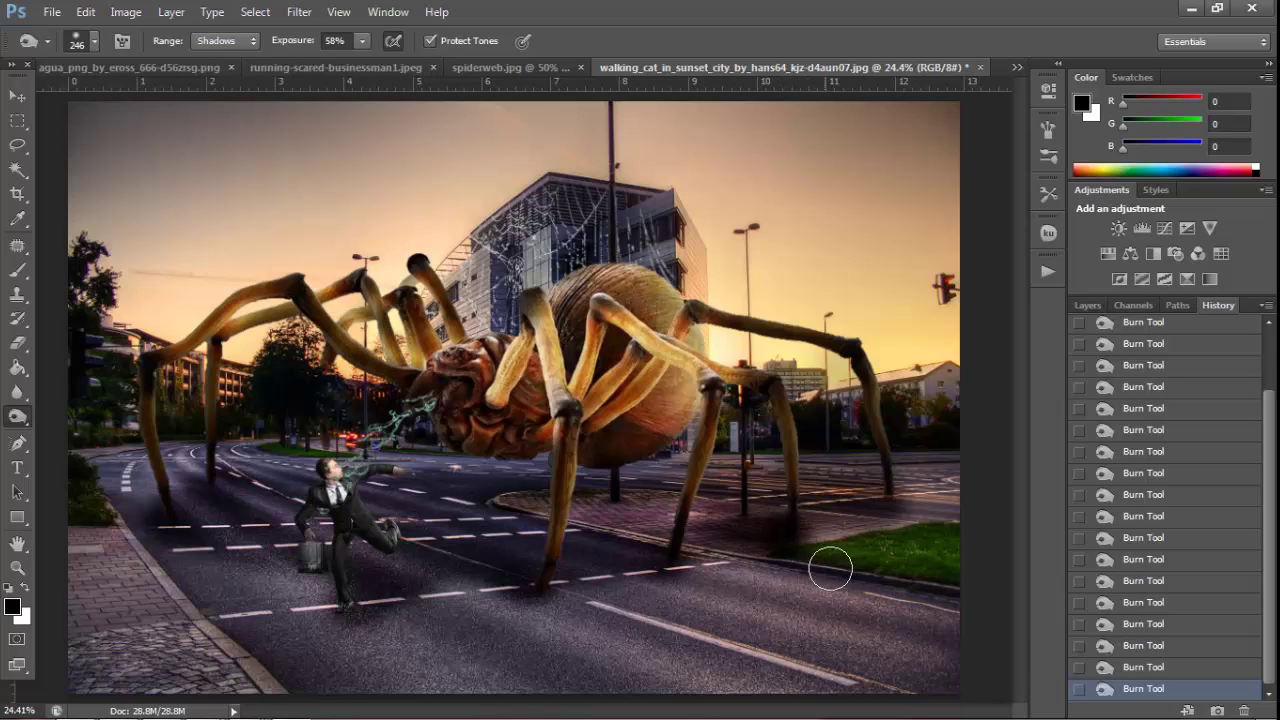
key(ctrl+z)
key(ctrl+z)
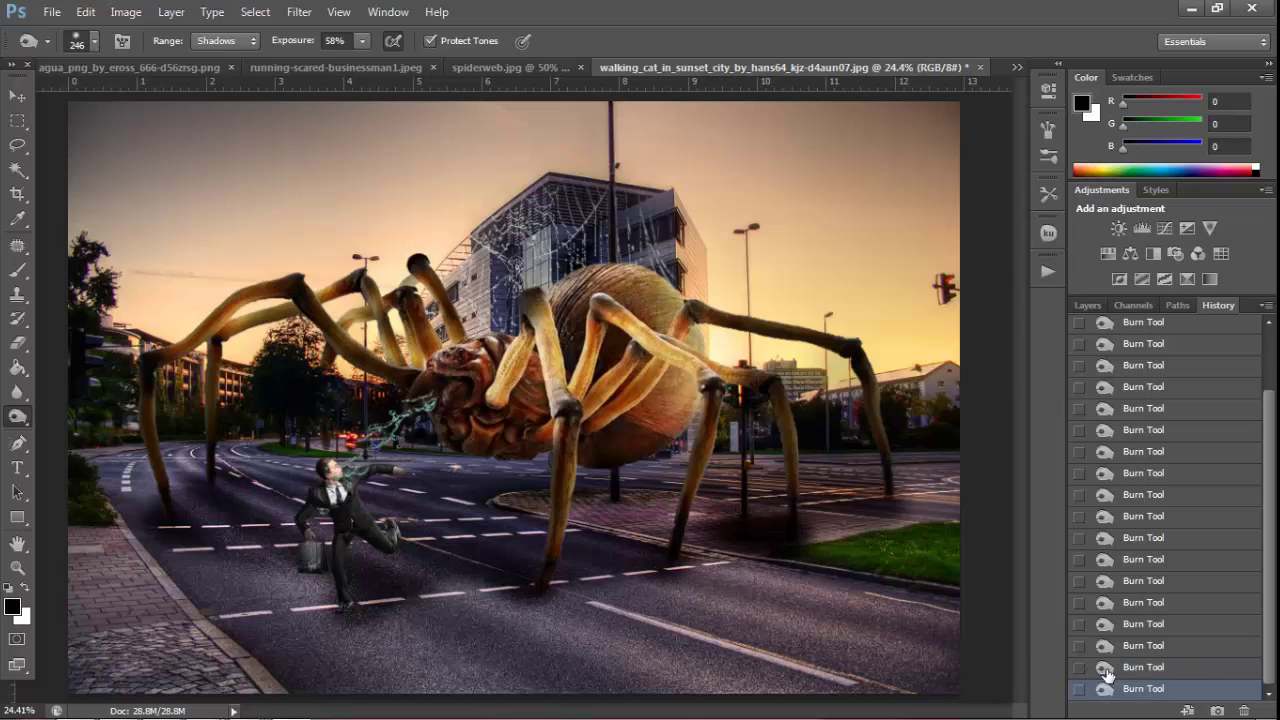
key(ctrl+z)
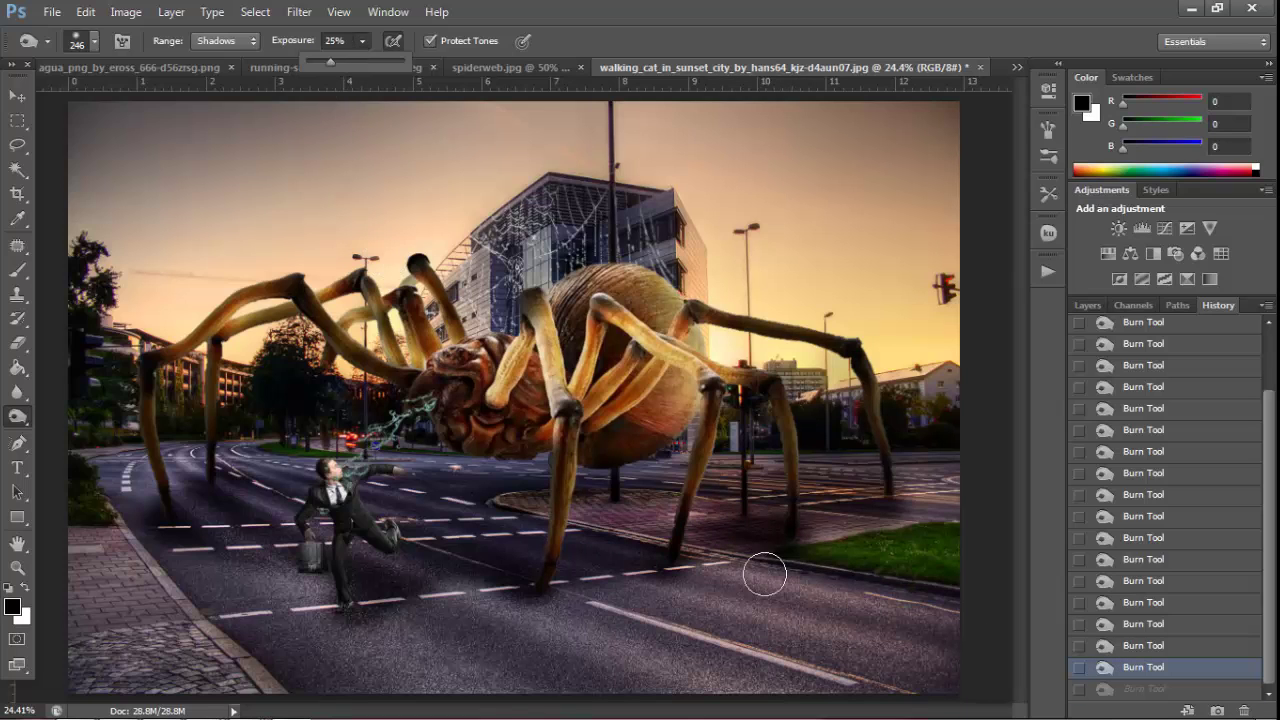
drag(743, 531, 709, 574)
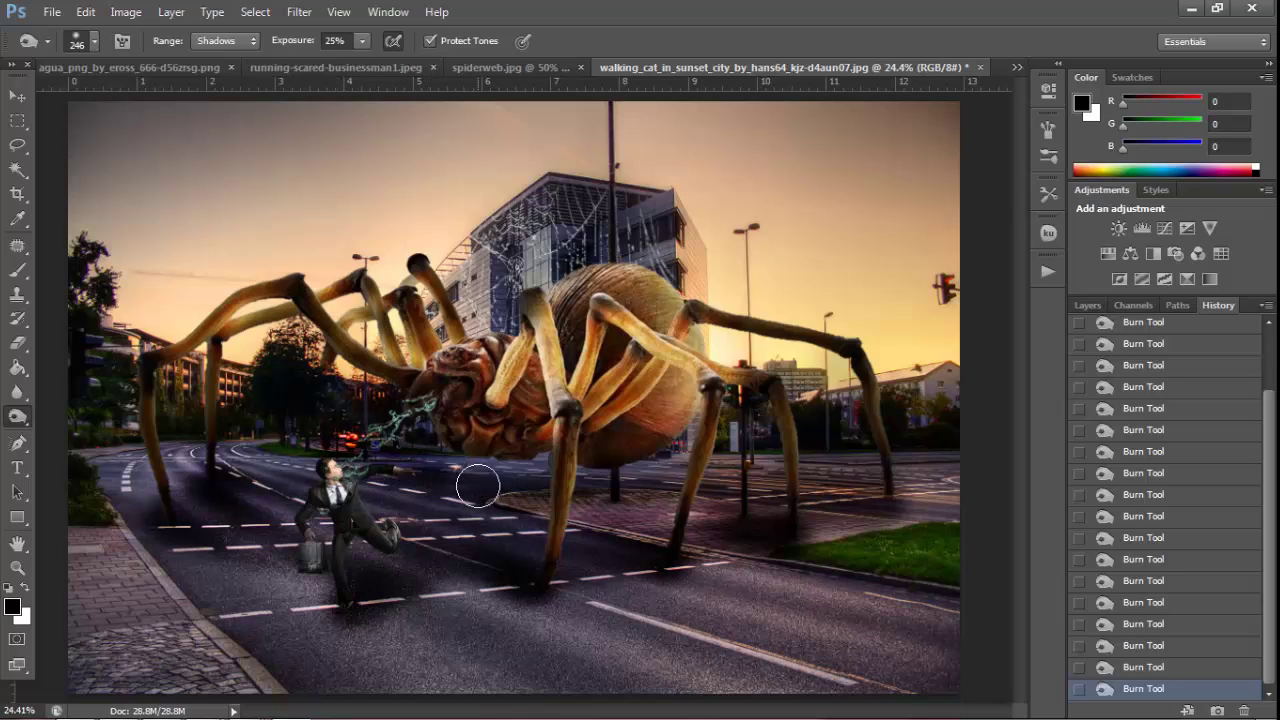
After checking the businessman up close, darken the road and curb by the spider's front foot
click(17, 567)
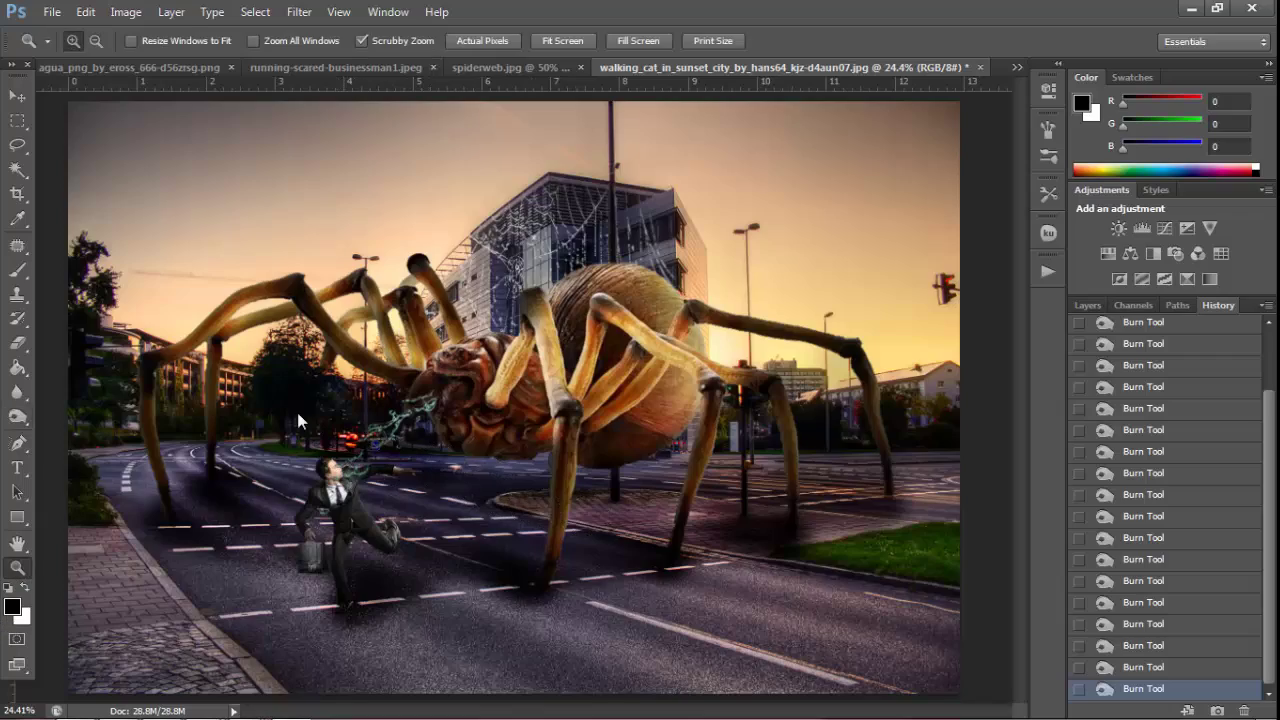
drag(297, 412, 340, 412)
drag(452, 533, 556, 568)
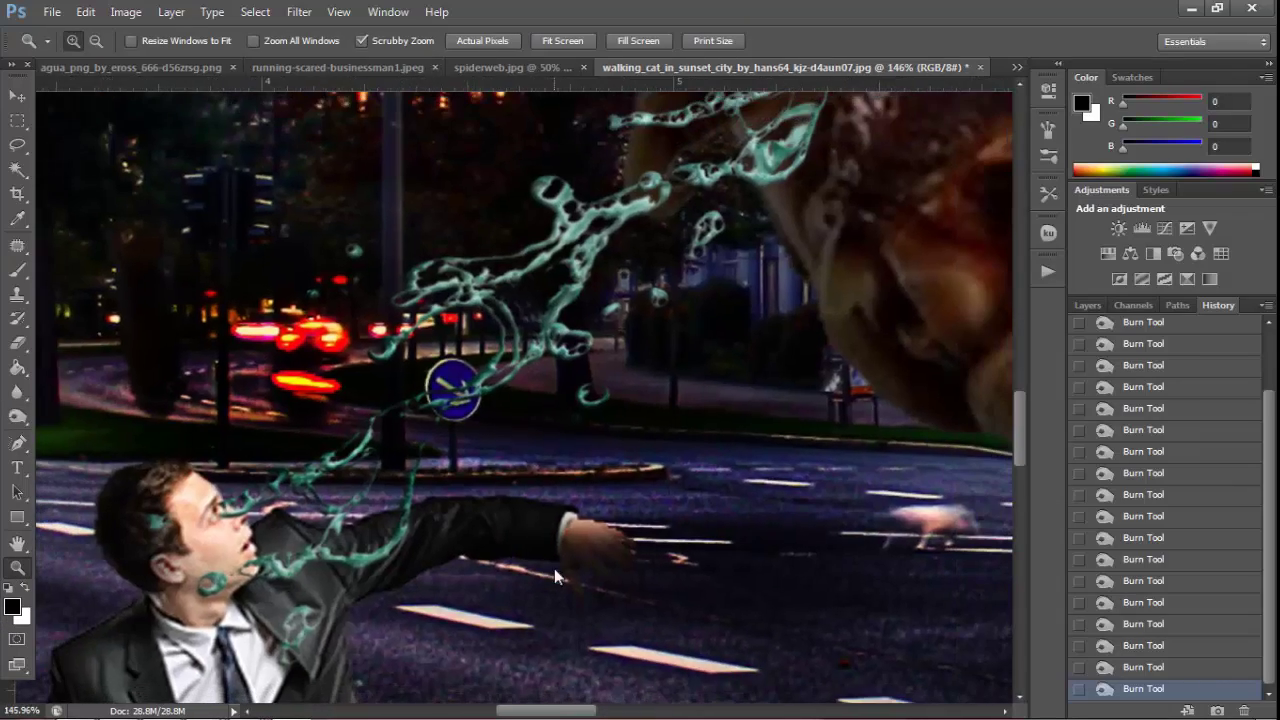
key(ctrl+0)
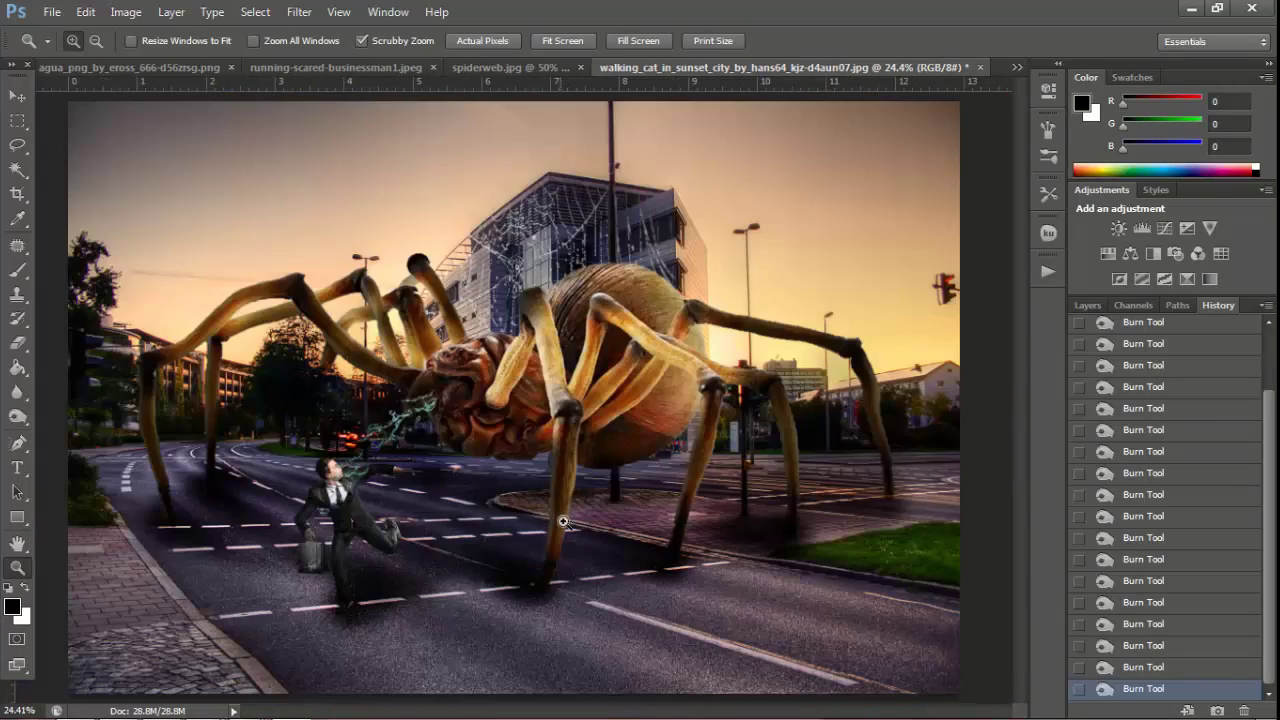
click(17, 416)
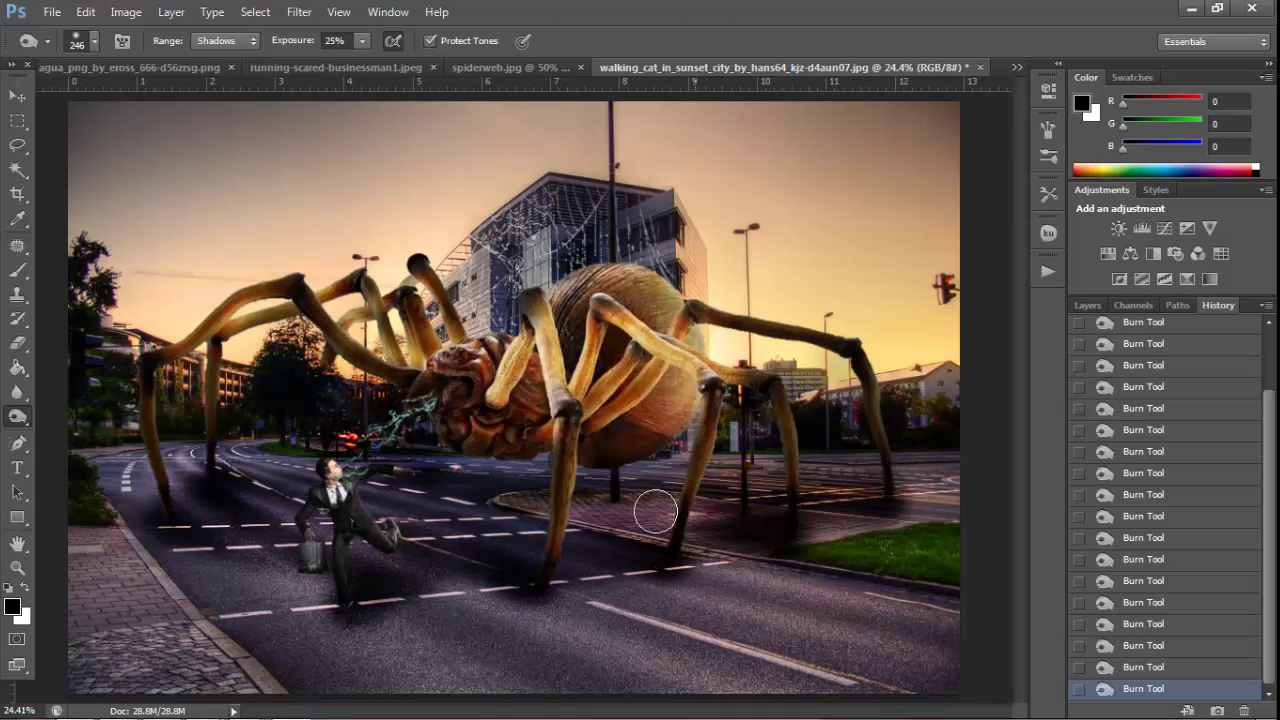
drag(657, 512, 620, 520)
drag(665, 556, 620, 583)
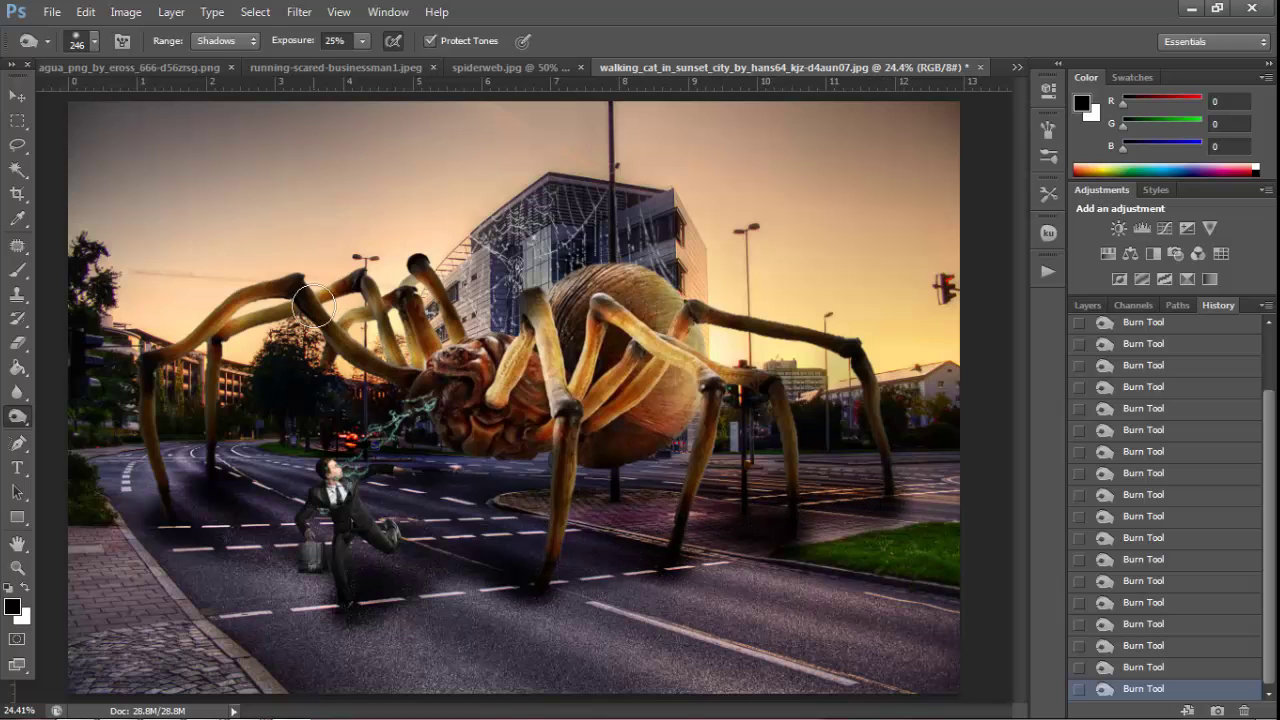
click(125, 11)
mouse_move(154, 59)
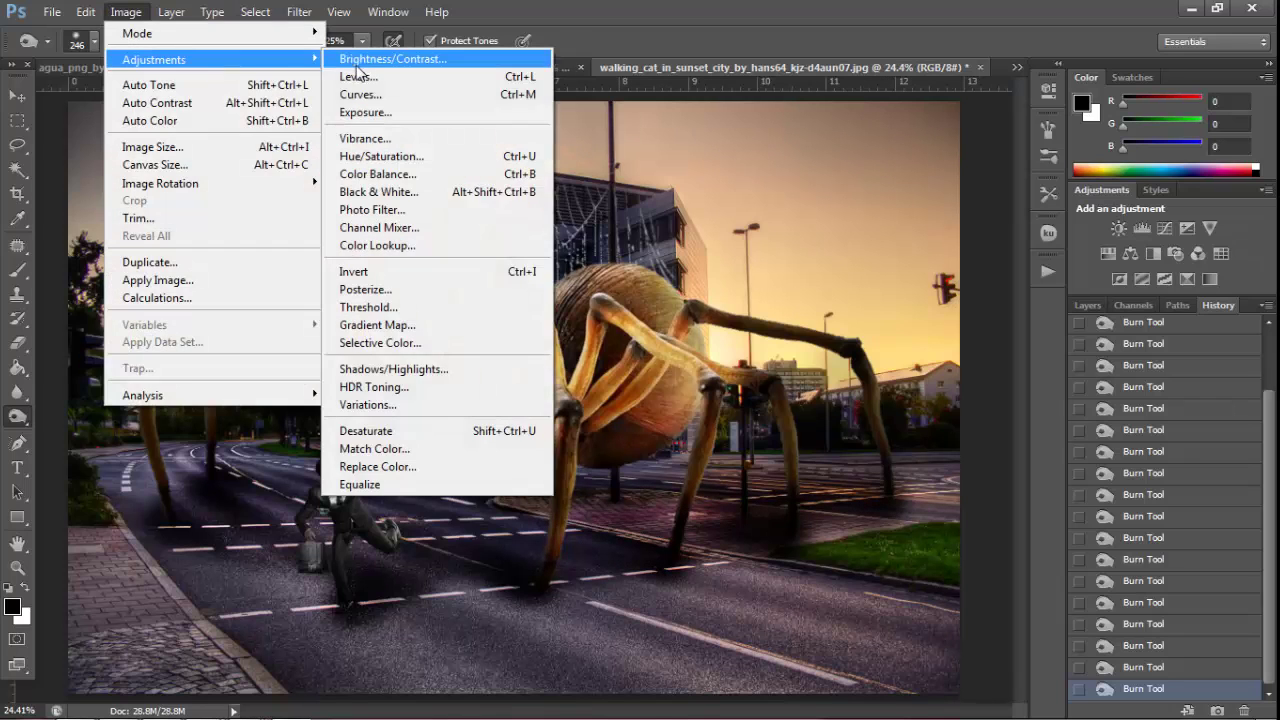
Apply Brightness/Contrast with brightness 3 and contrast 39
click(362, 59)
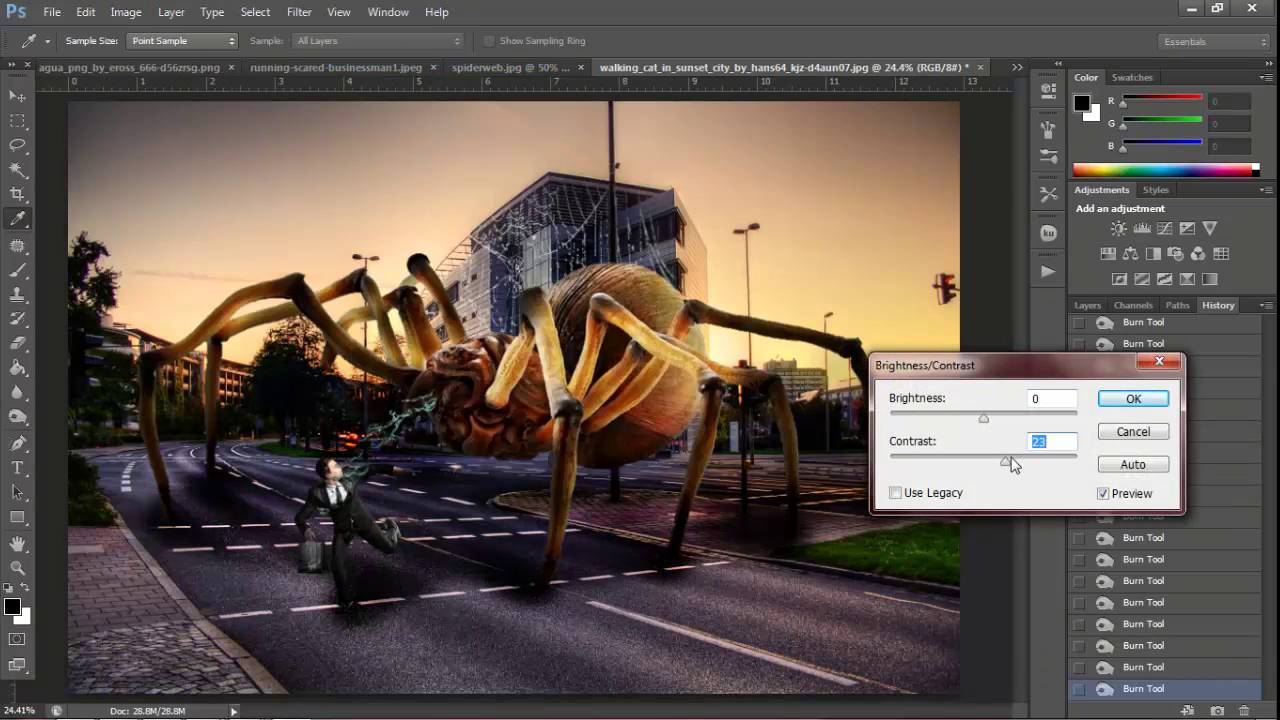
drag(984, 420, 986, 422)
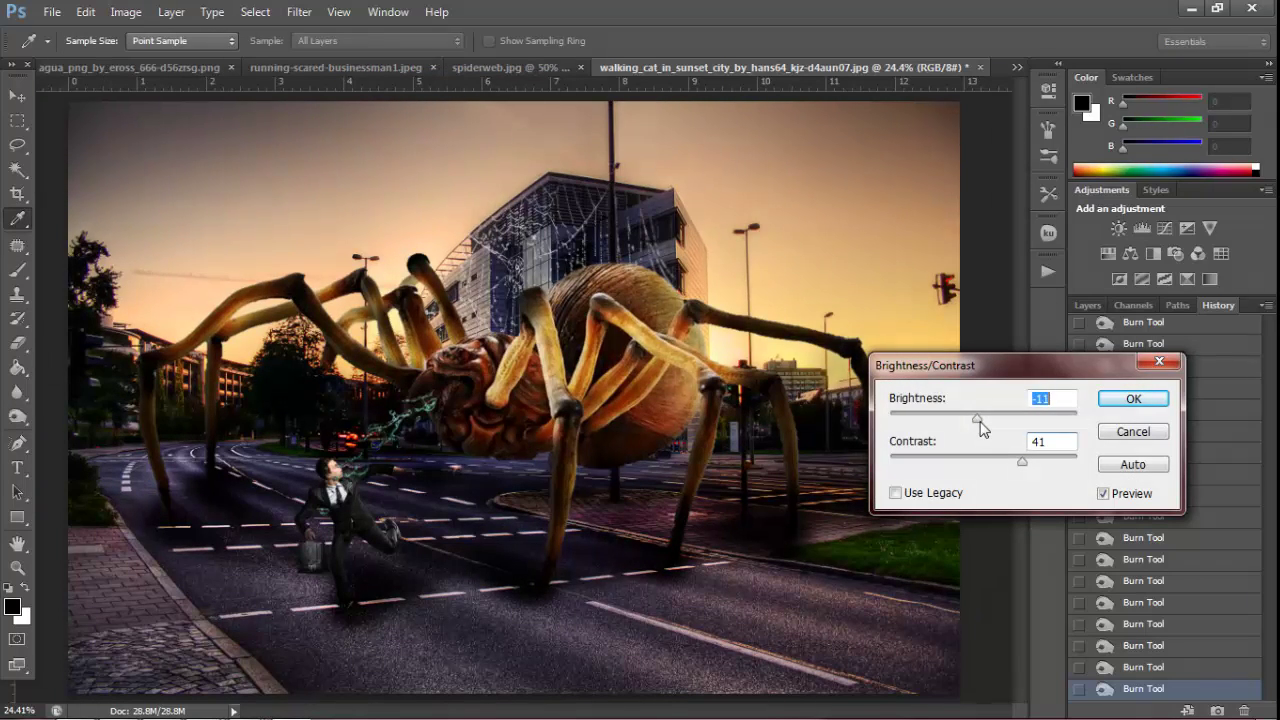
drag(1026, 463, 1034, 466)
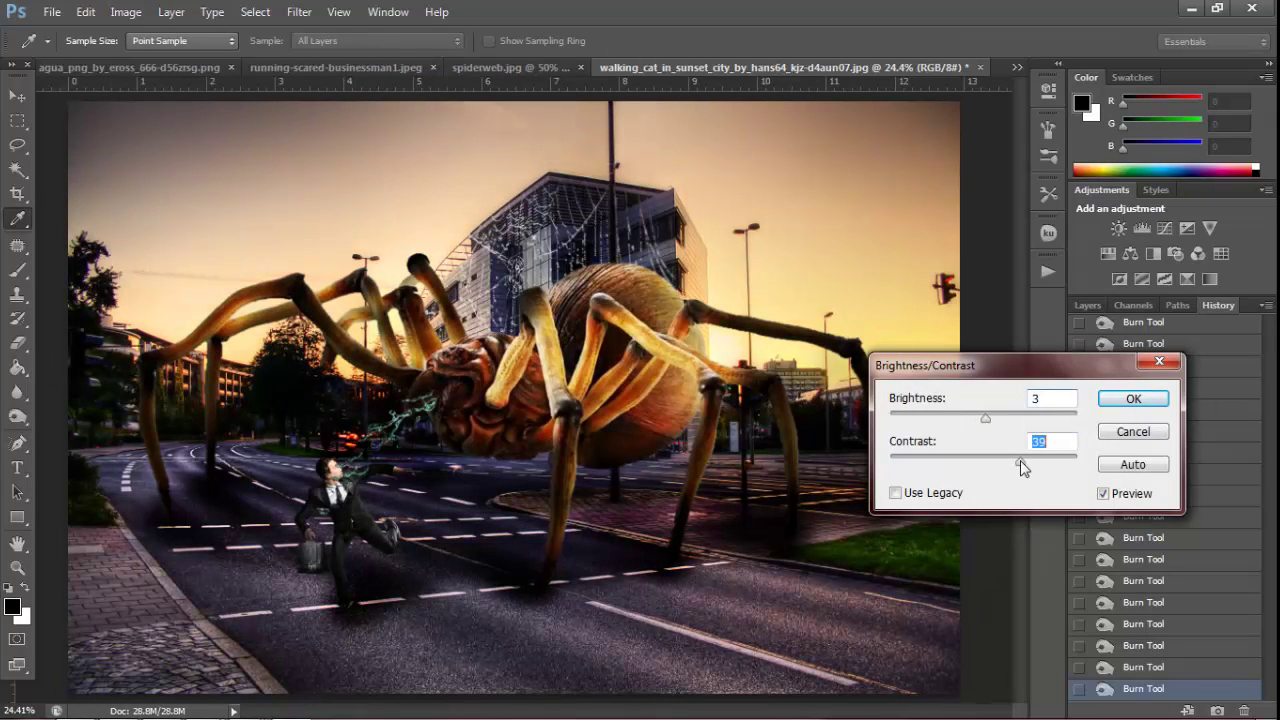
click(1131, 400)
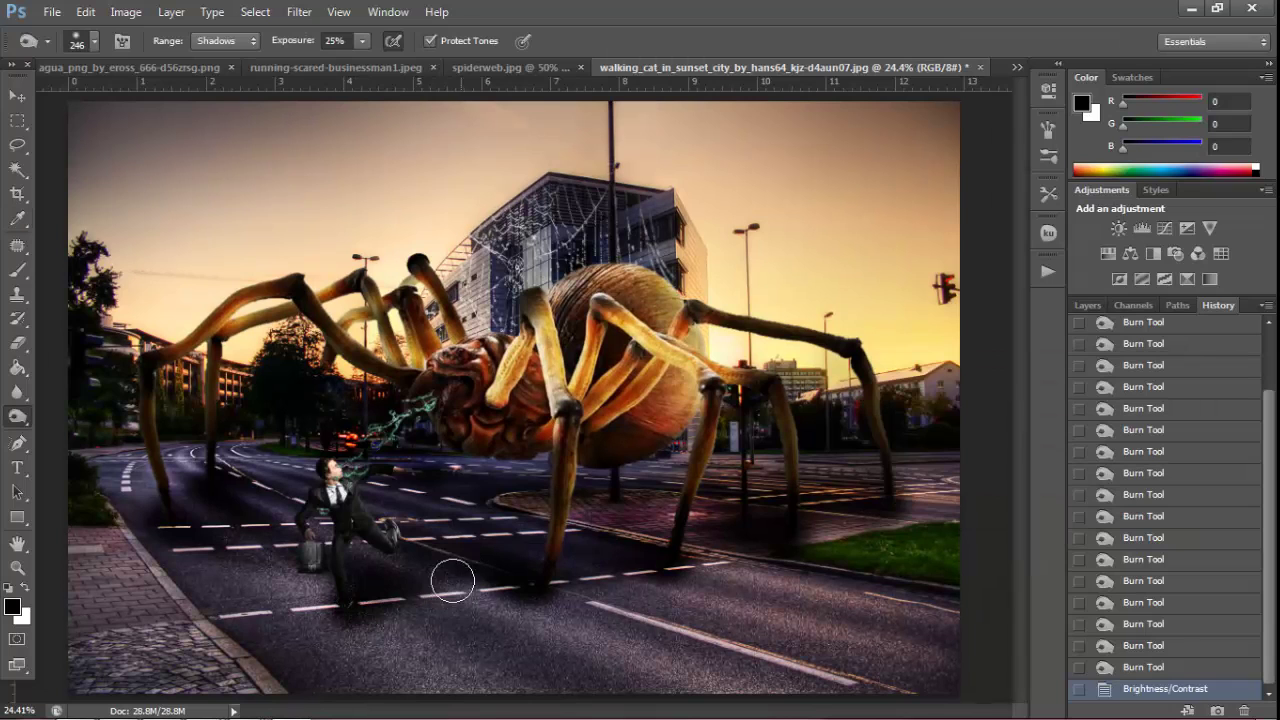
Burn the road under the spider's front leg and around the businessman's feet
drag(449, 580, 430, 592)
drag(563, 574, 534, 597)
drag(420, 591, 380, 608)
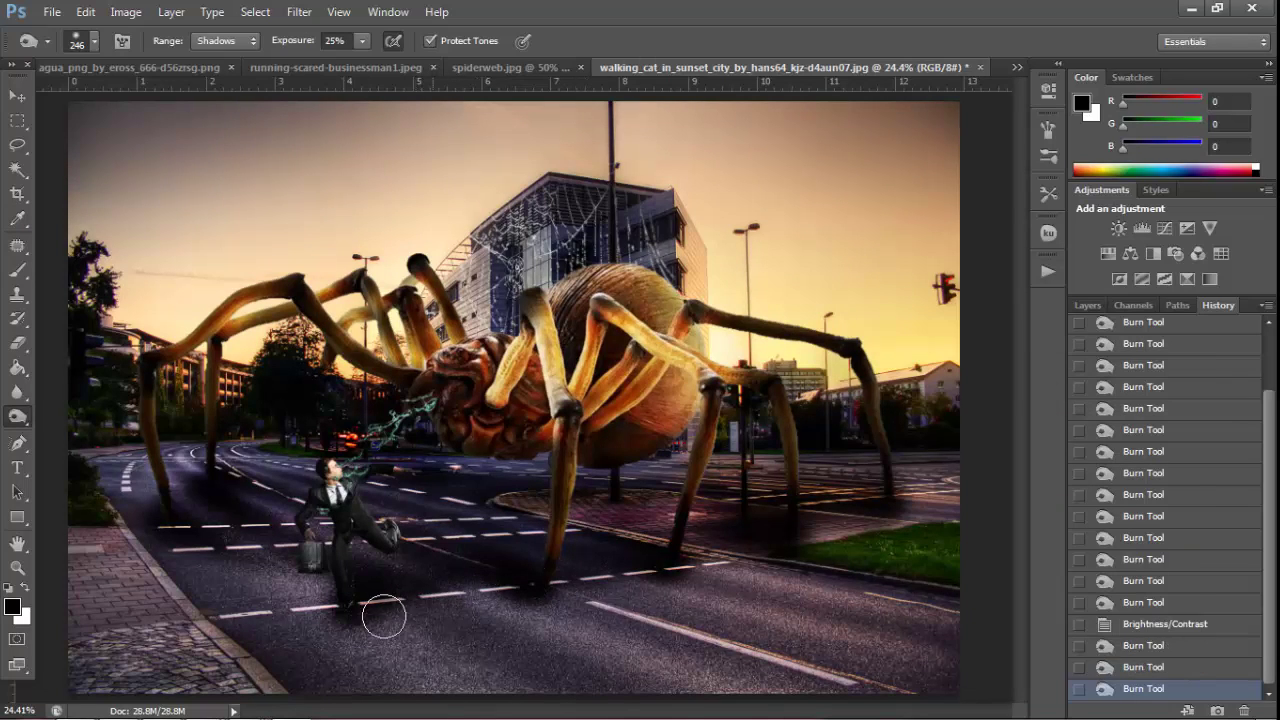
drag(240, 549, 354, 608)
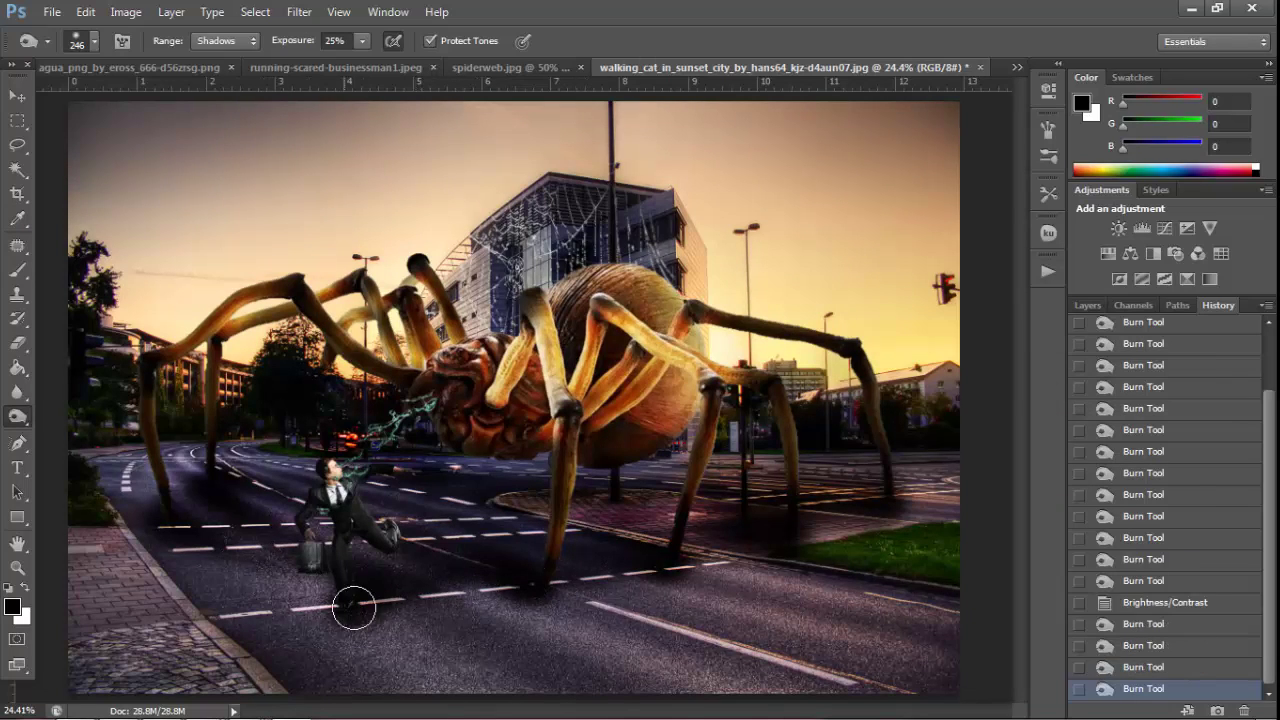
Zoom in on the businessman and spider's head, fitting the image back on screen each time
click(17, 567)
drag(410, 514, 424, 518)
right_click(424, 518)
click(444, 527)
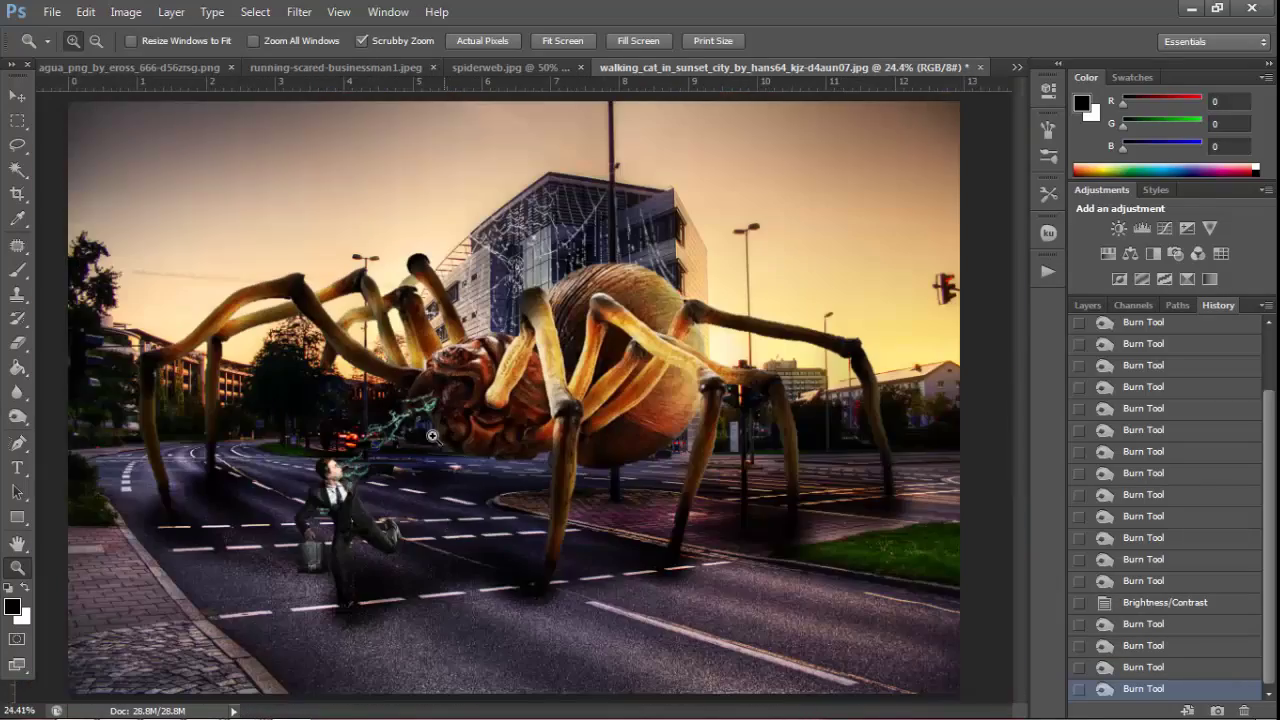
drag(500, 434, 478, 424)
right_click(478, 424)
click(478, 424)
click(299, 12)
click(379, 95)
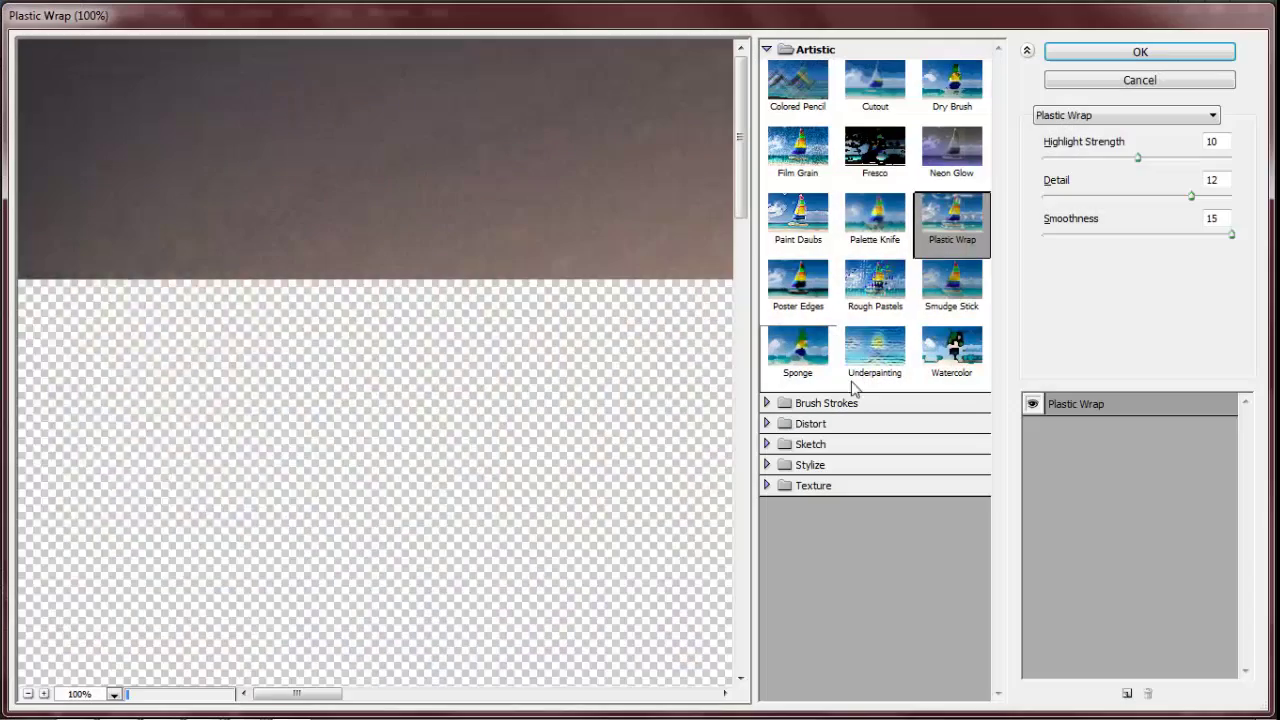
Apply the Artistic > Paint Daubs filter with brush size 1 and sharpness 3
click(798, 215)
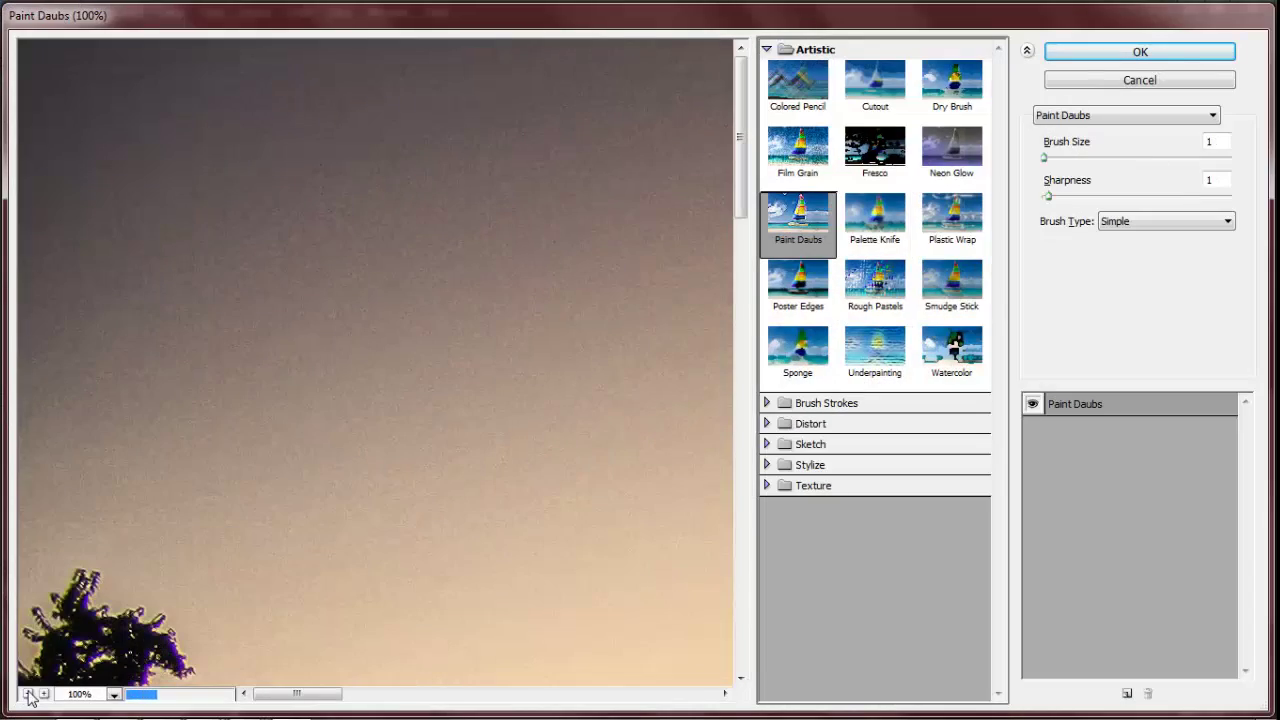
click(28, 693)
click(28, 693)
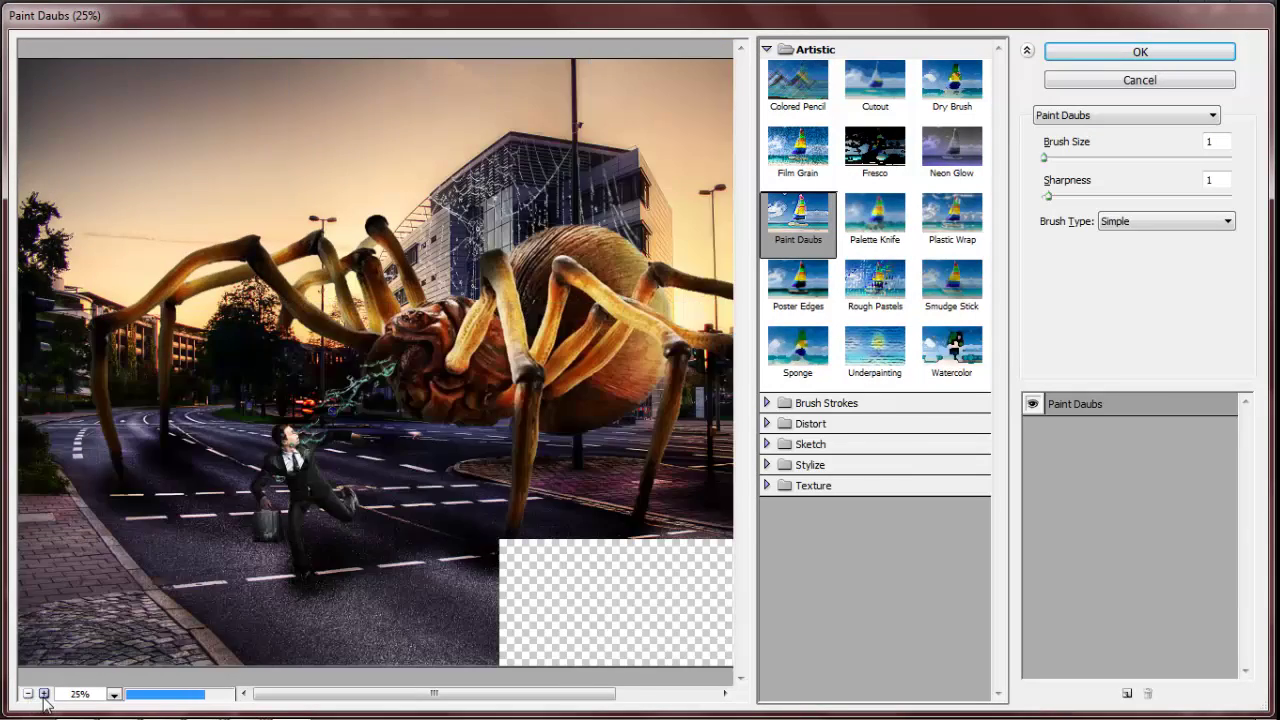
click(43, 693)
drag(1047, 196, 1058, 199)
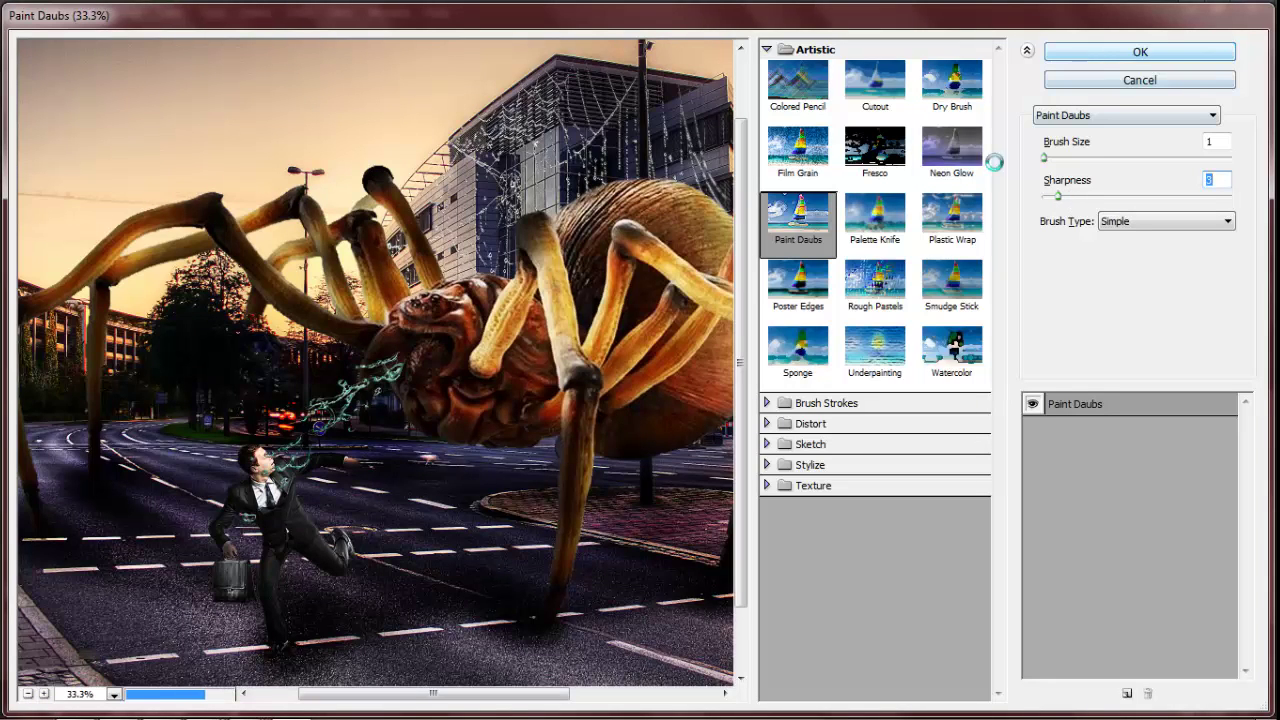
key(Return)
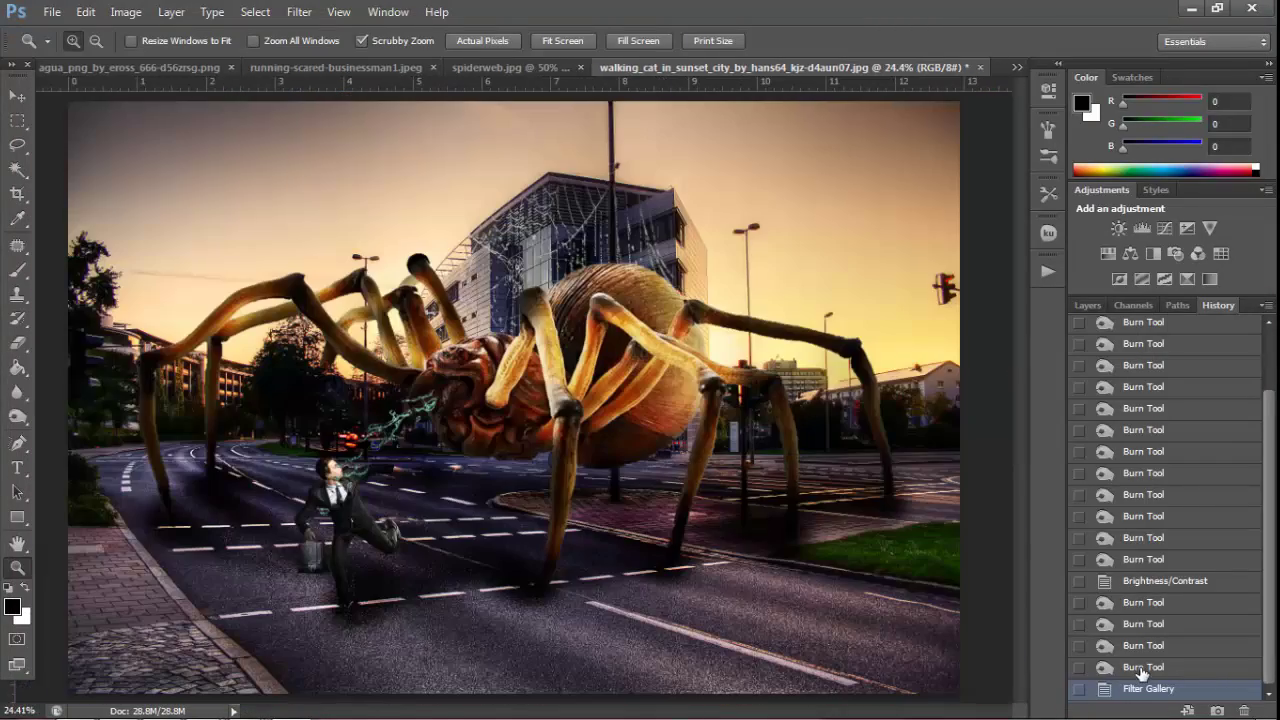
Toggle the Filter Gallery history step off and on to compare, then zoom onto the road
click(1142, 668)
click(1142, 690)
drag(848, 506, 851, 531)
right_click(855, 535)
click(876, 546)
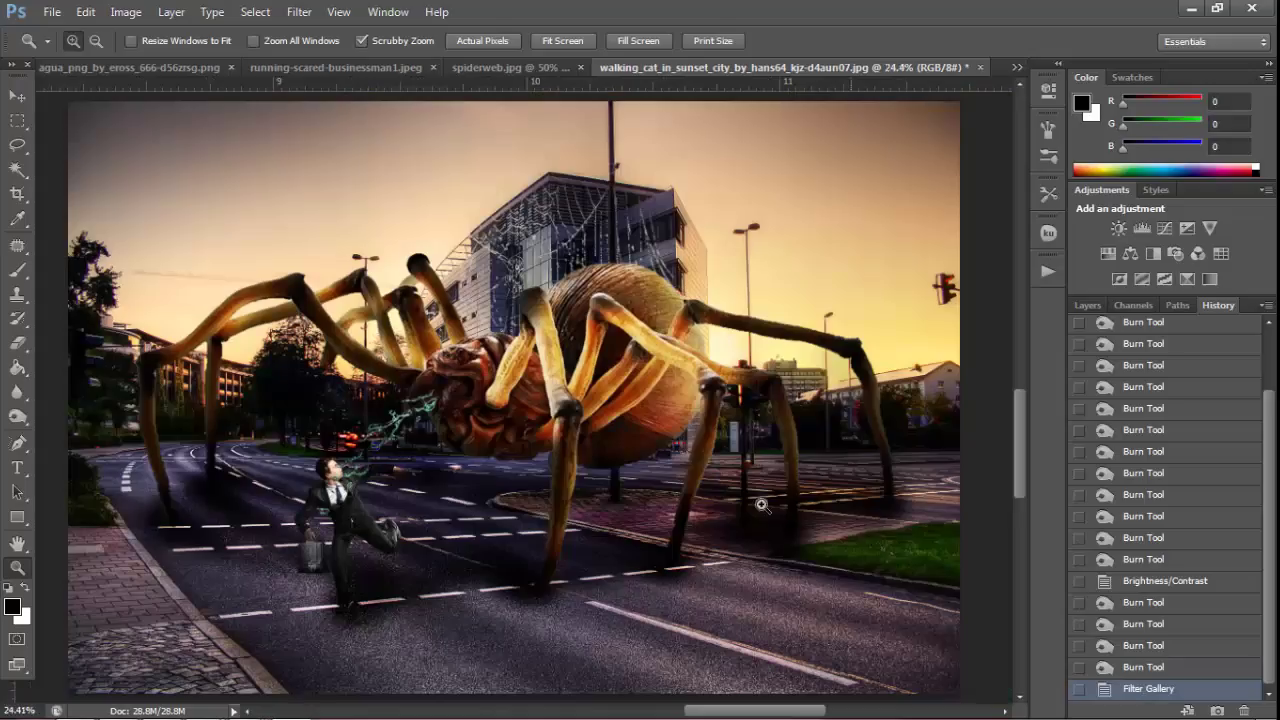
click(575, 380)
Blur two spots on the road beside the spider's leg with the Blur tool
click(17, 392)
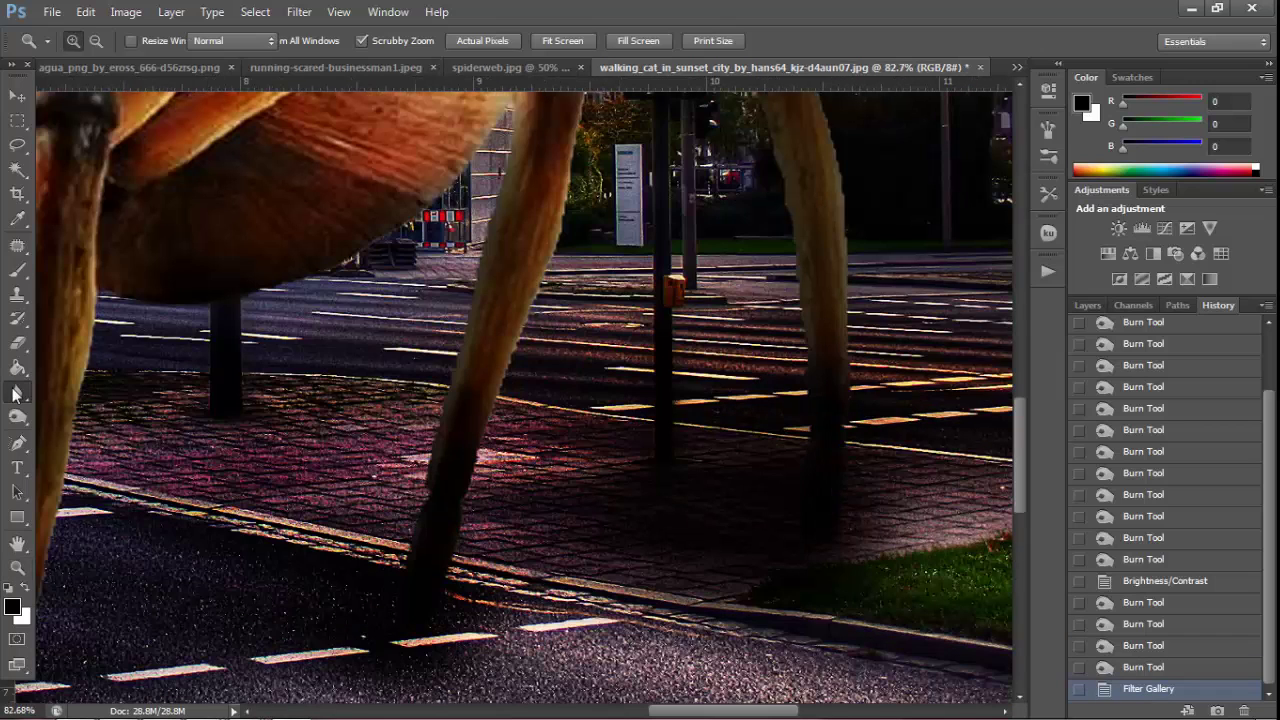
click(443, 594)
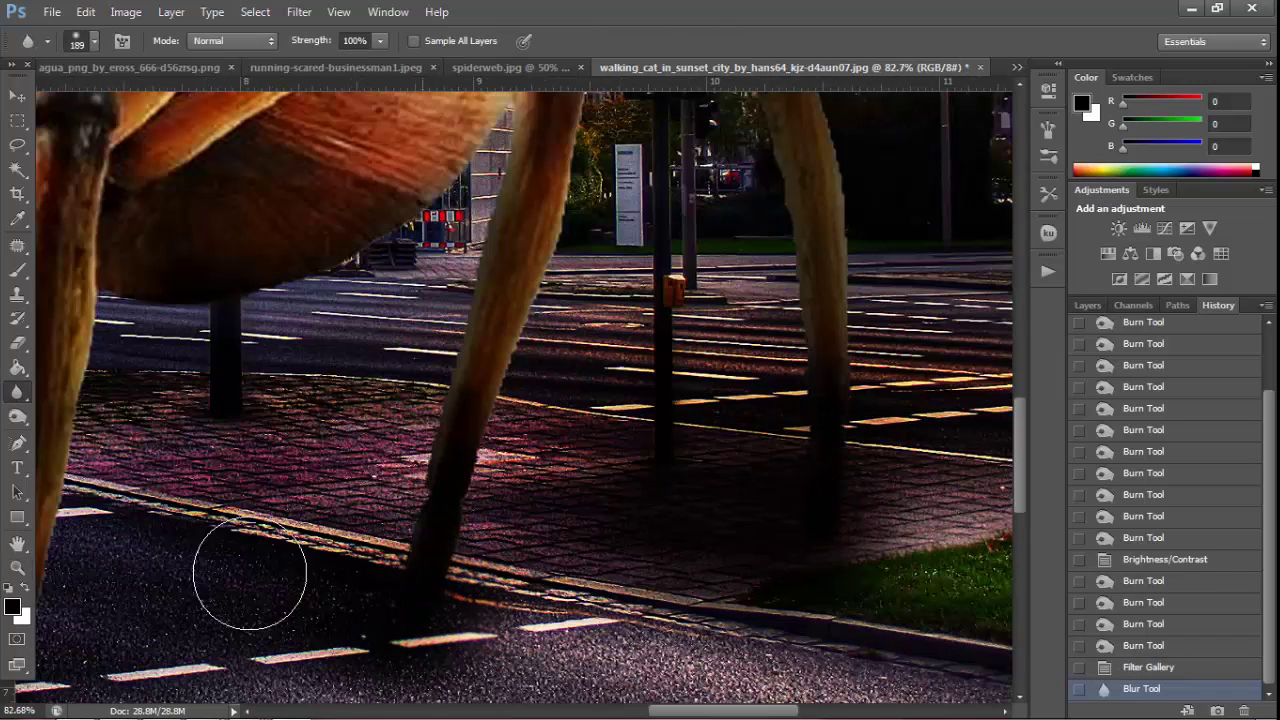
click(17, 567)
right_click(177, 515)
click(270, 524)
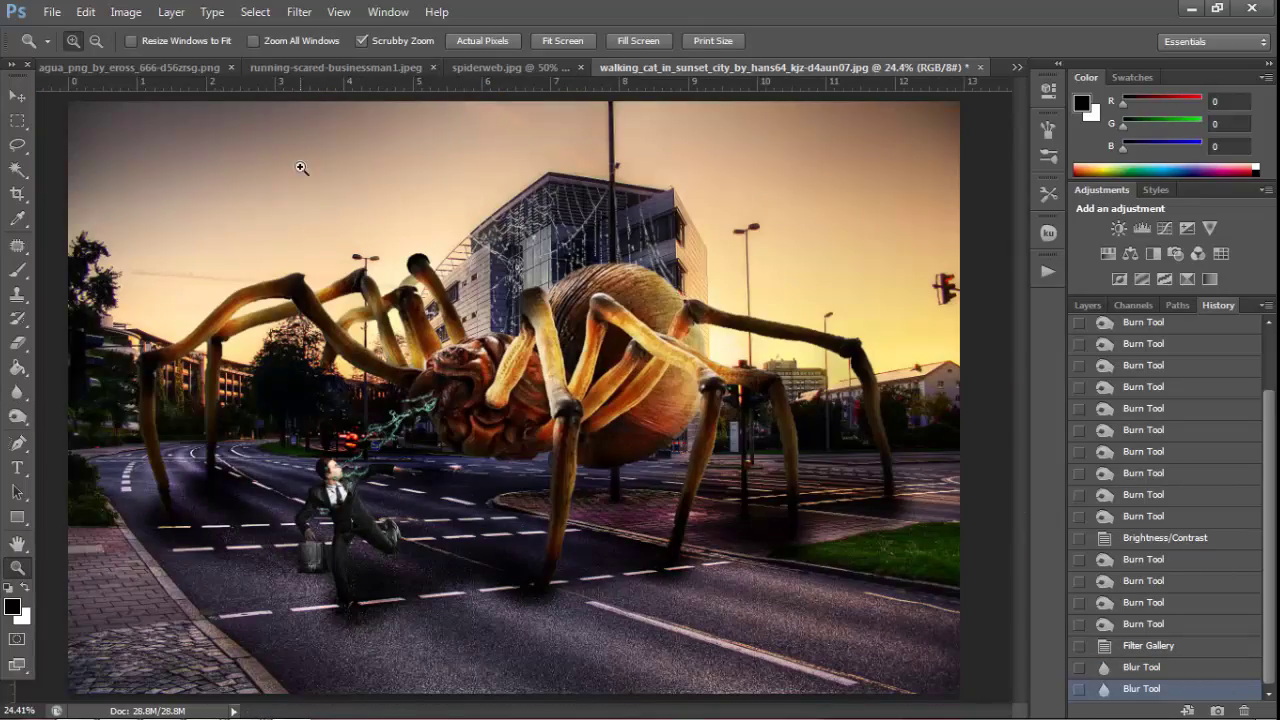
click(447, 527)
right_click(391, 476)
click(425, 481)
Run Topaz Clean 3 with the Stylize Details preset and Edges Accent lowered to 1
click(299, 11)
mouse_move(326, 405)
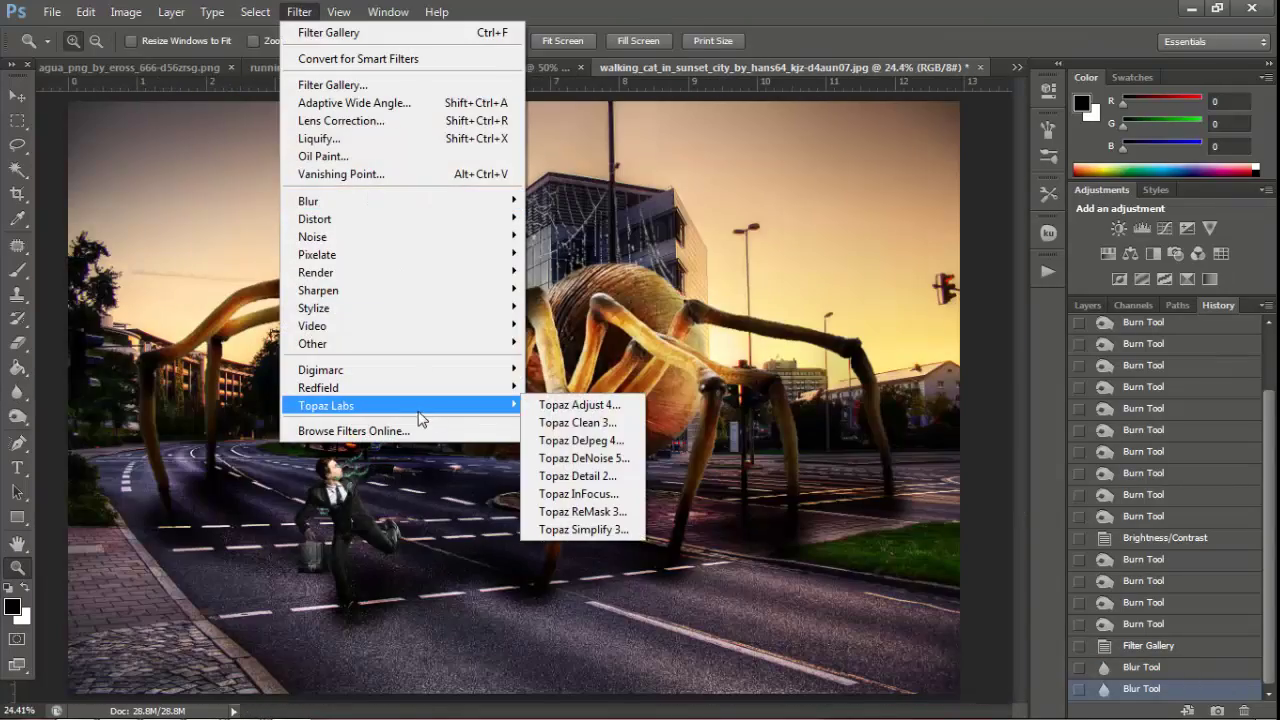
click(560, 424)
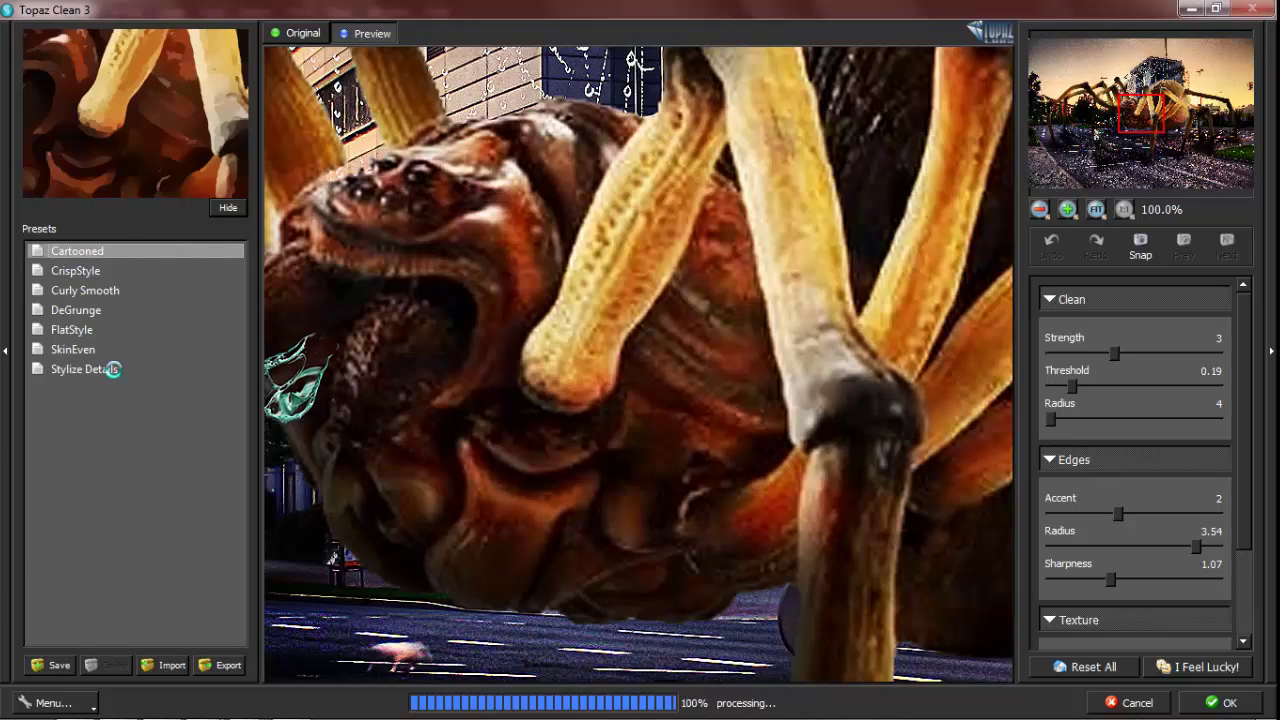
click(113, 369)
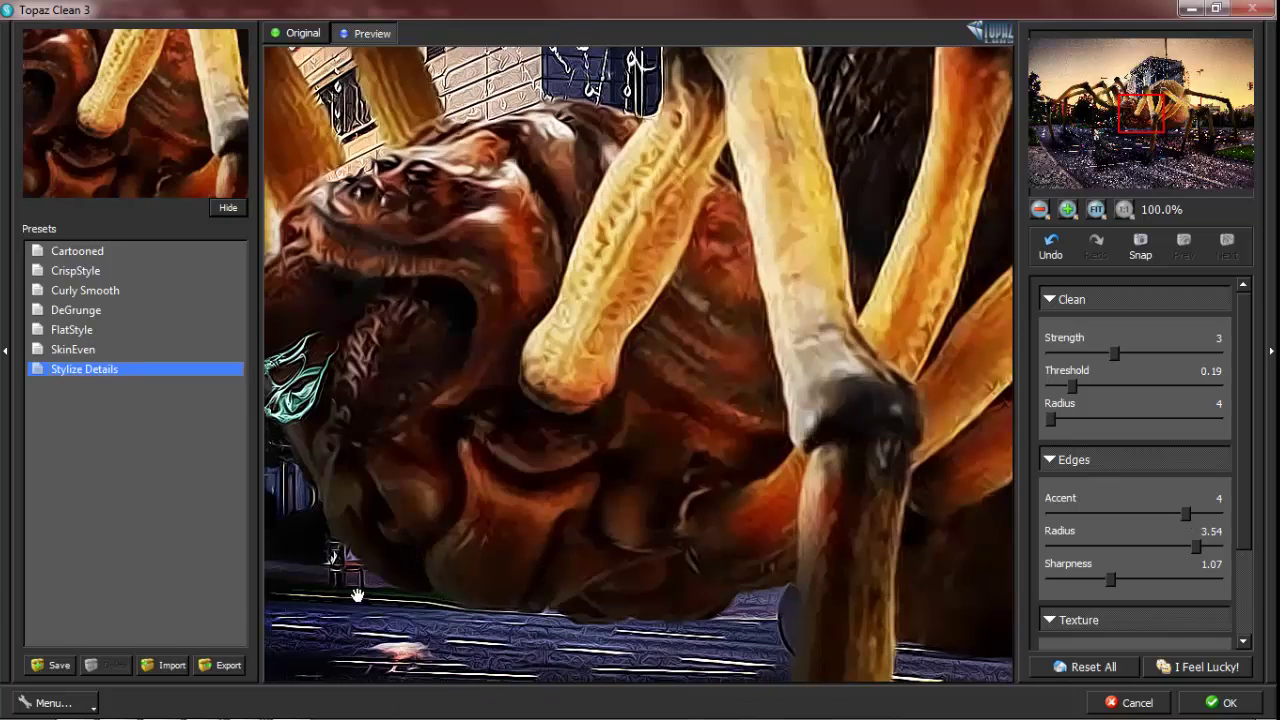
drag(407, 548, 803, 514)
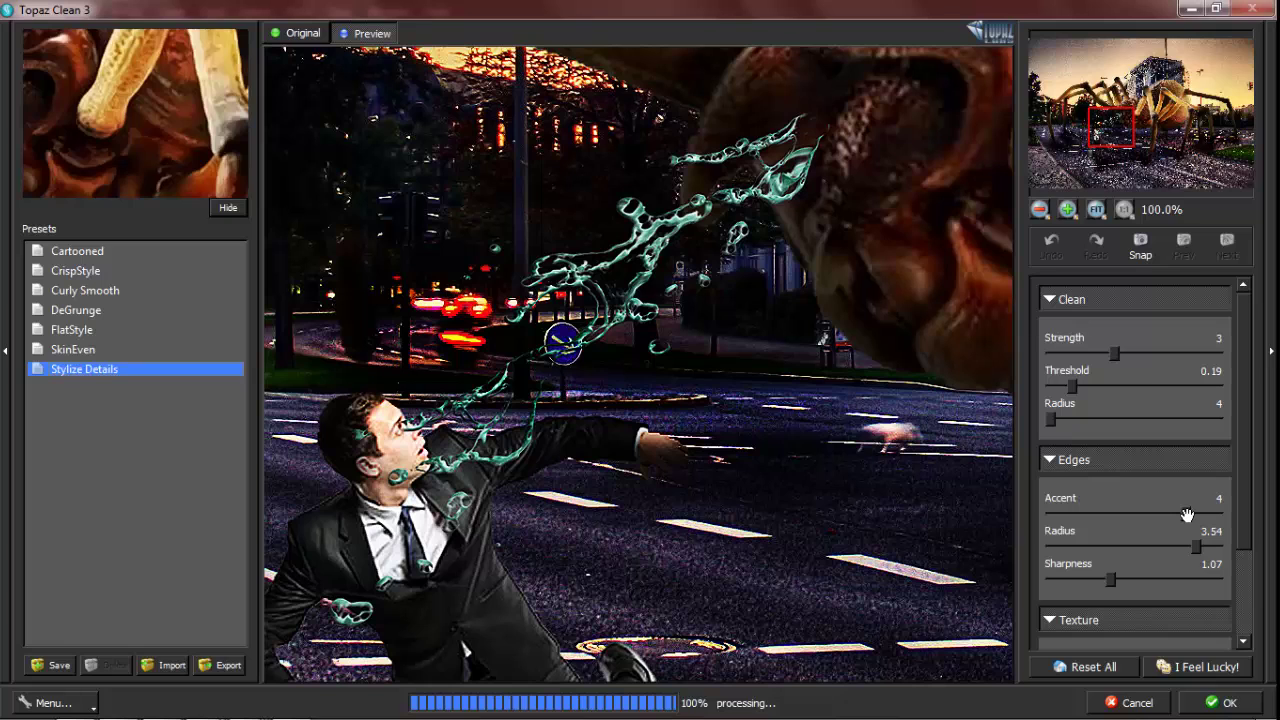
drag(1187, 515, 1112, 514)
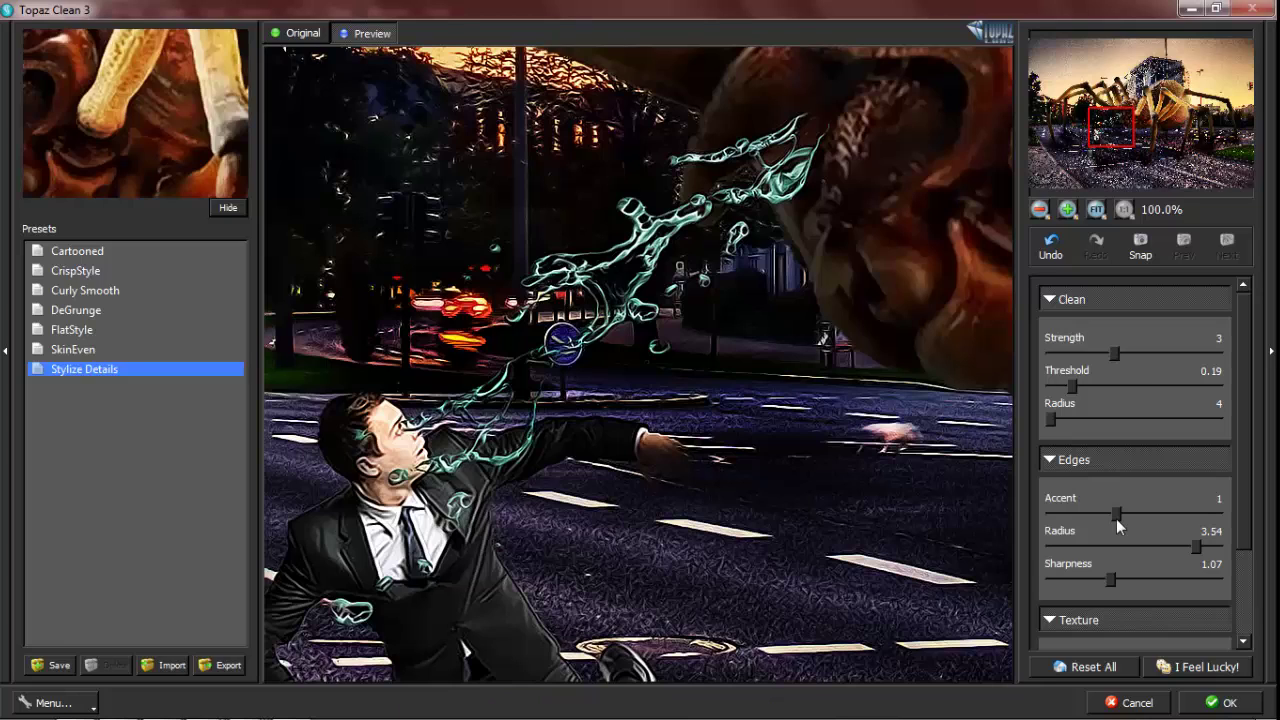
click(830, 381)
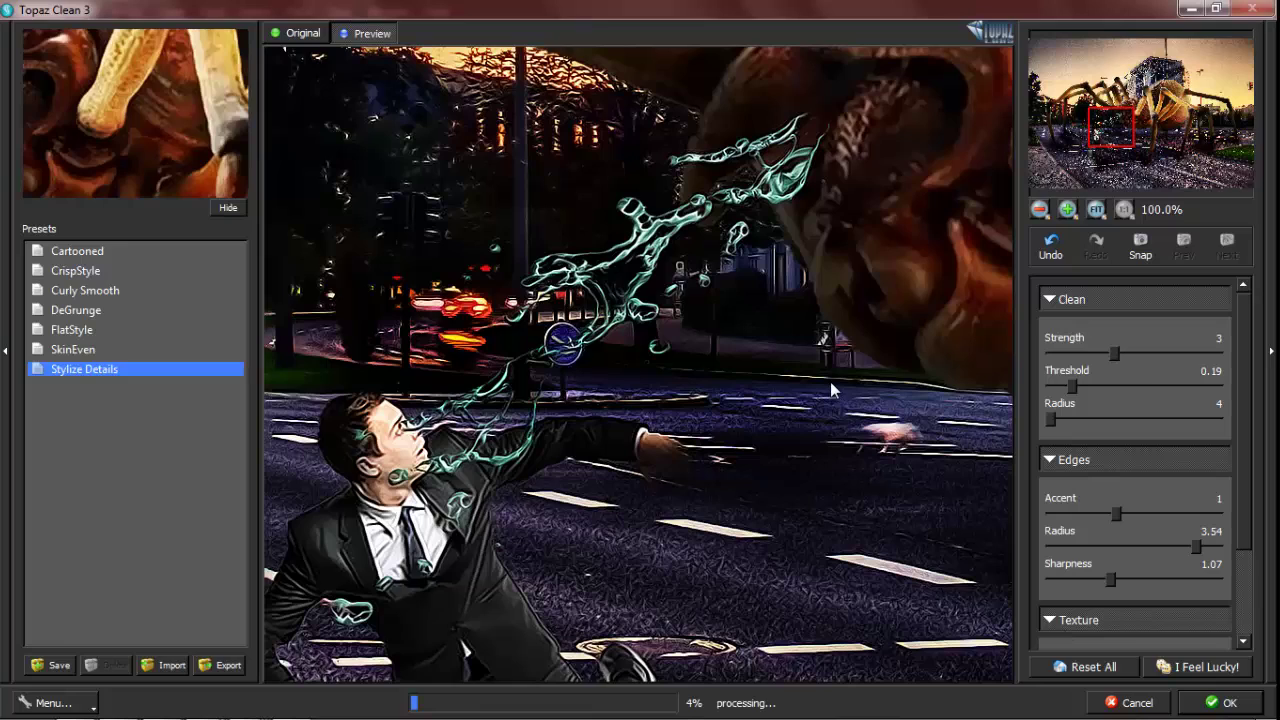
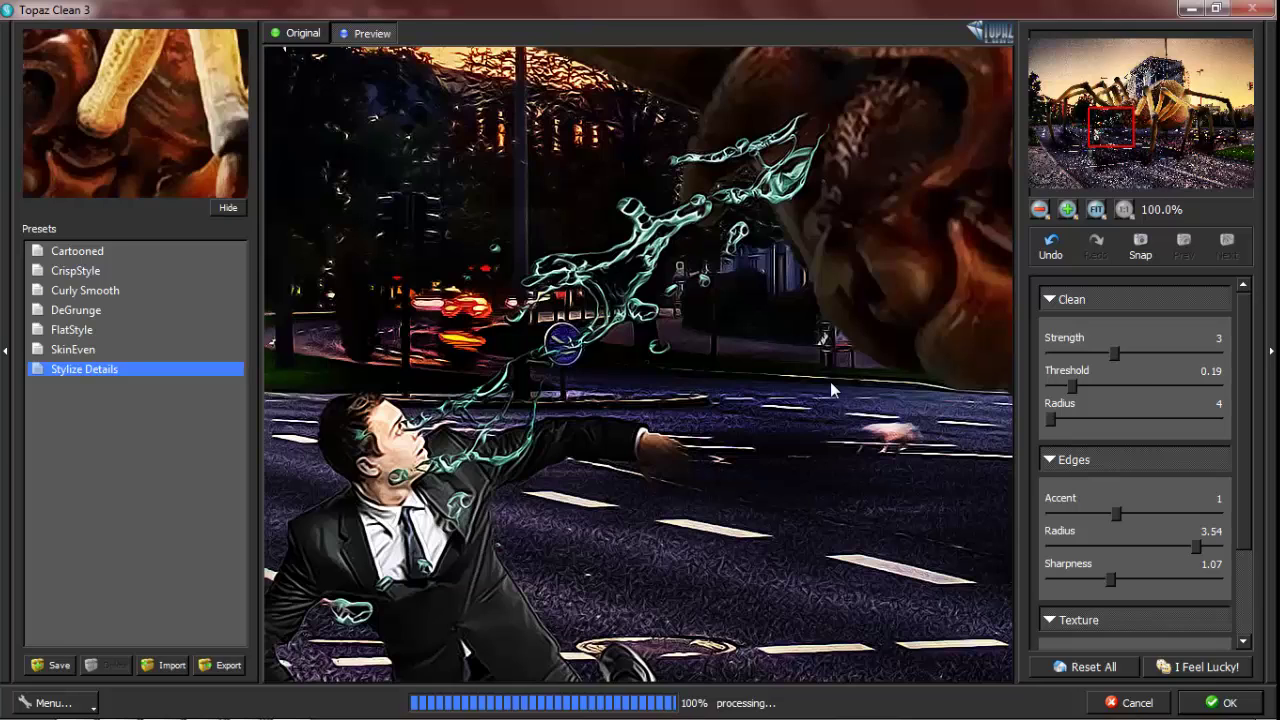
Apply the Topaz Clean 3 Stylize Details preset to the spider composite
key(Return)
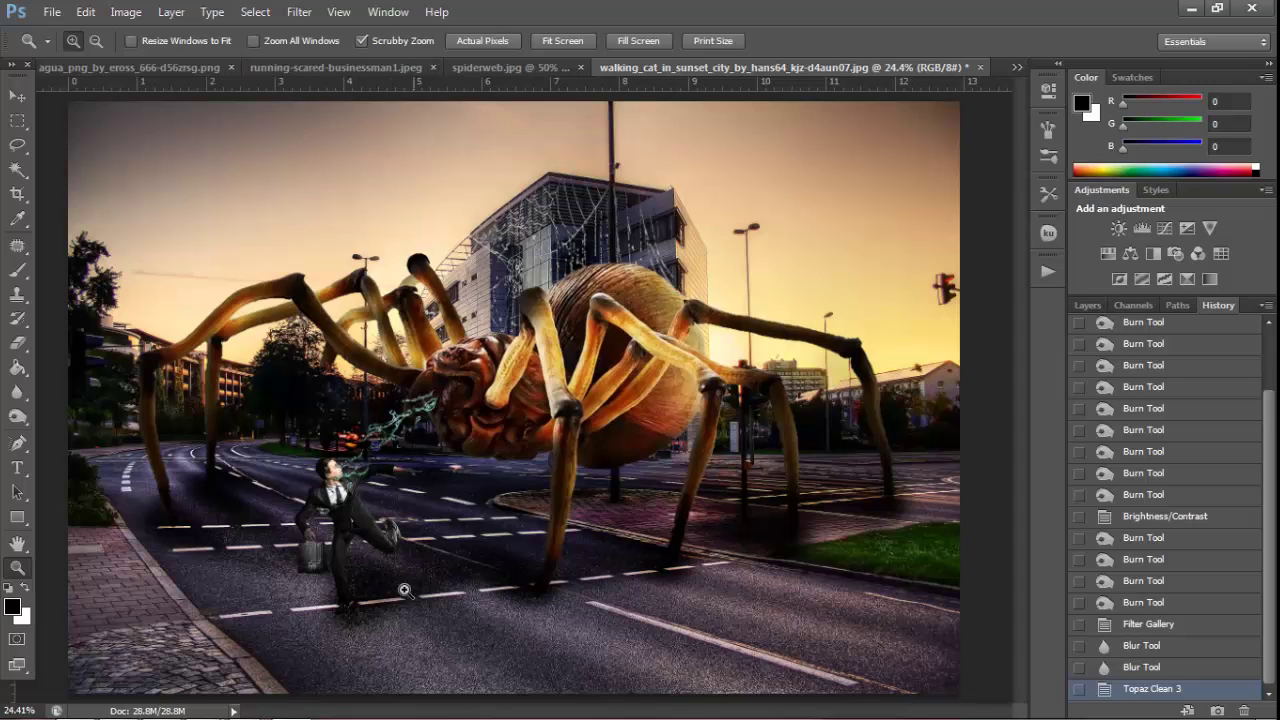
Check the businessman close-up, then pick TealOrangePlusContrast.3DL in Color Lookup
drag(405, 590, 451, 545)
right_click(451, 540)
click(472, 549)
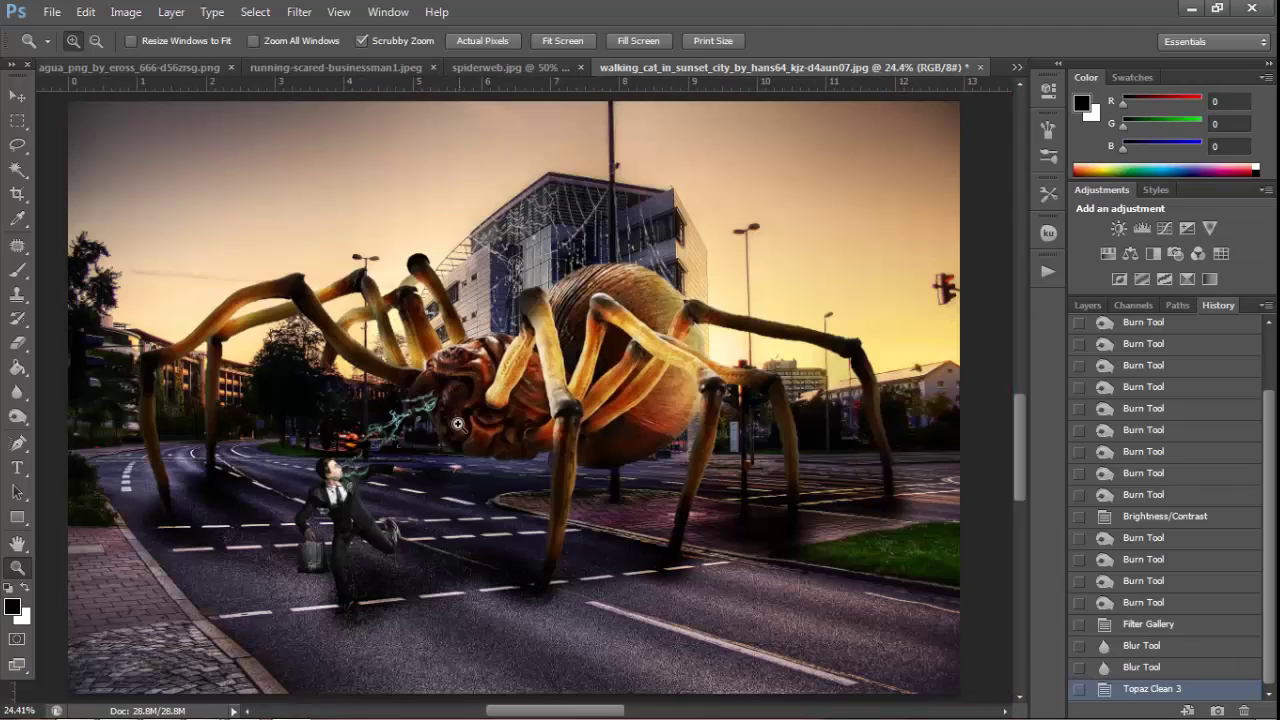
click(135, 13)
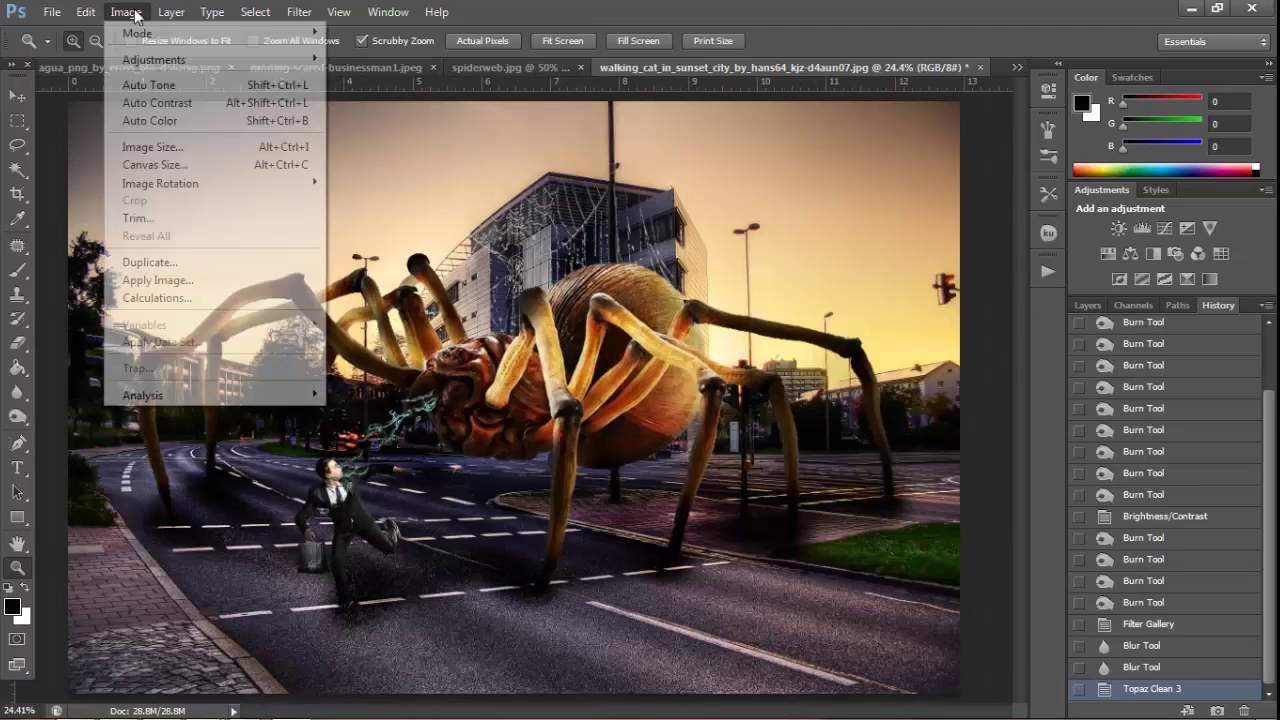
click(425, 246)
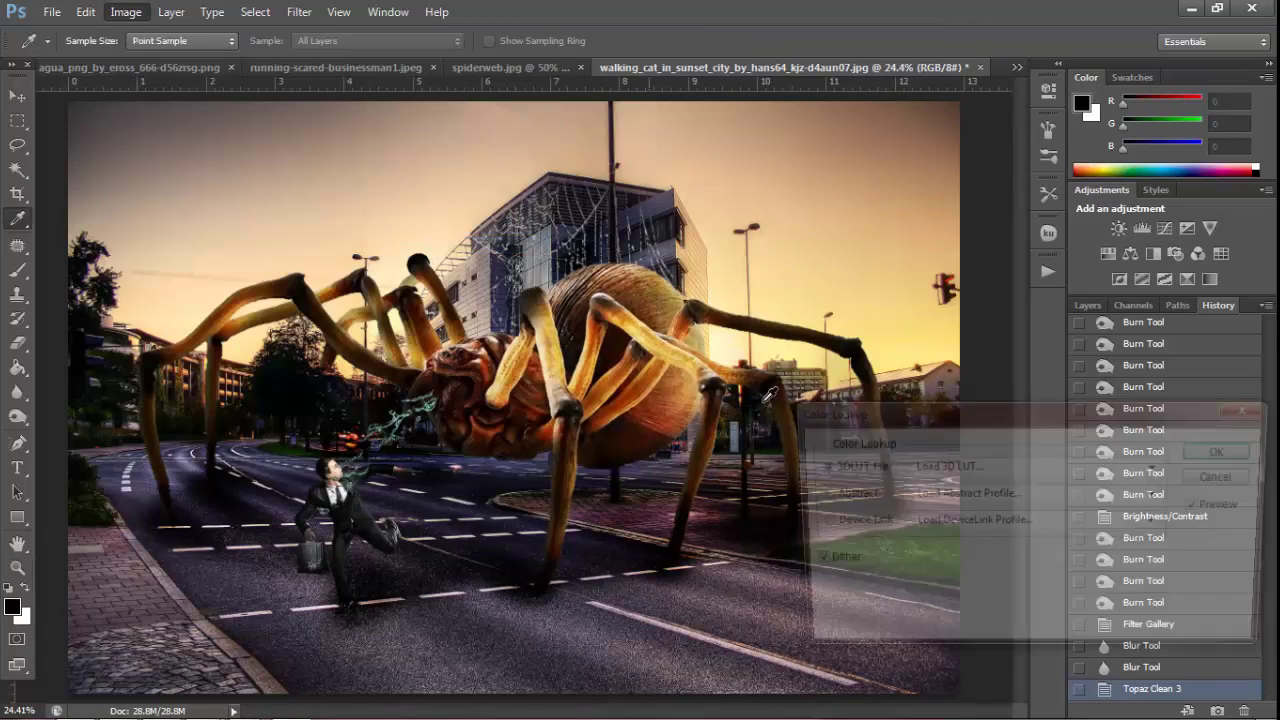
click(975, 466)
click(1100, 511)
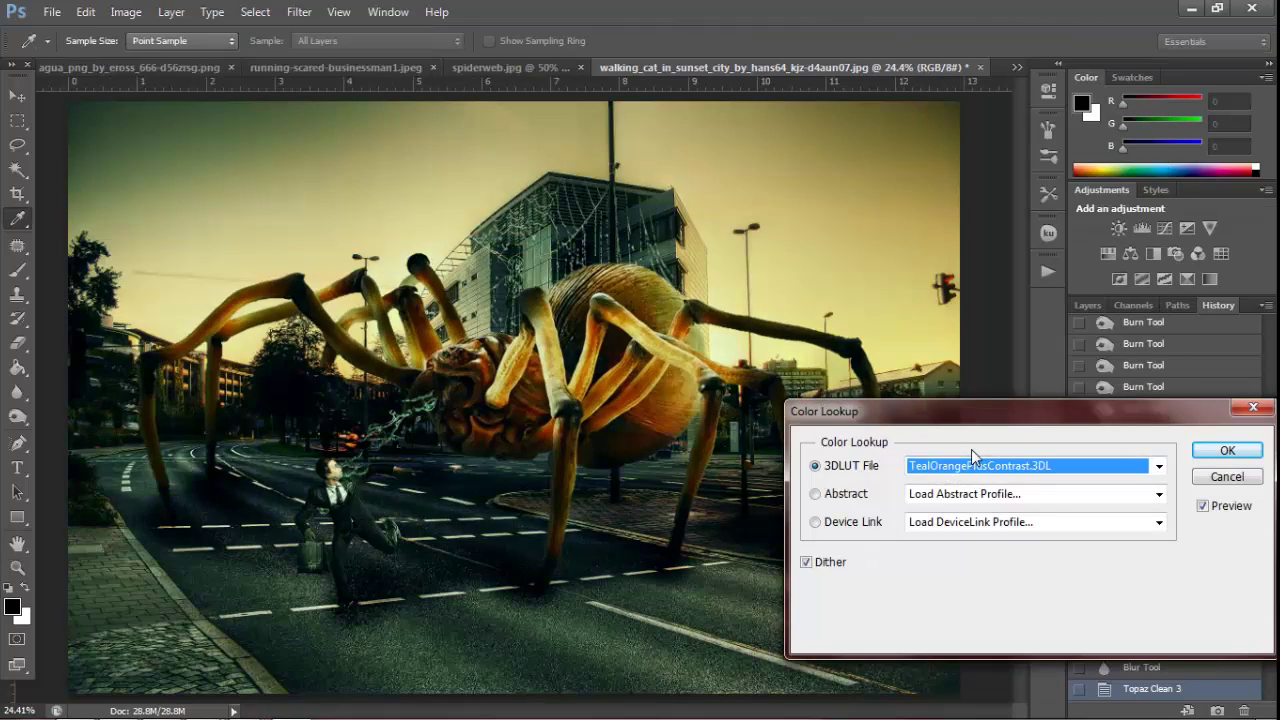
Compare nearby lookups such as FuturisticBleak, then apply TealOrangePlusContrast.3DL
key(Up)
key(Up)
key(Up)
key(Up)
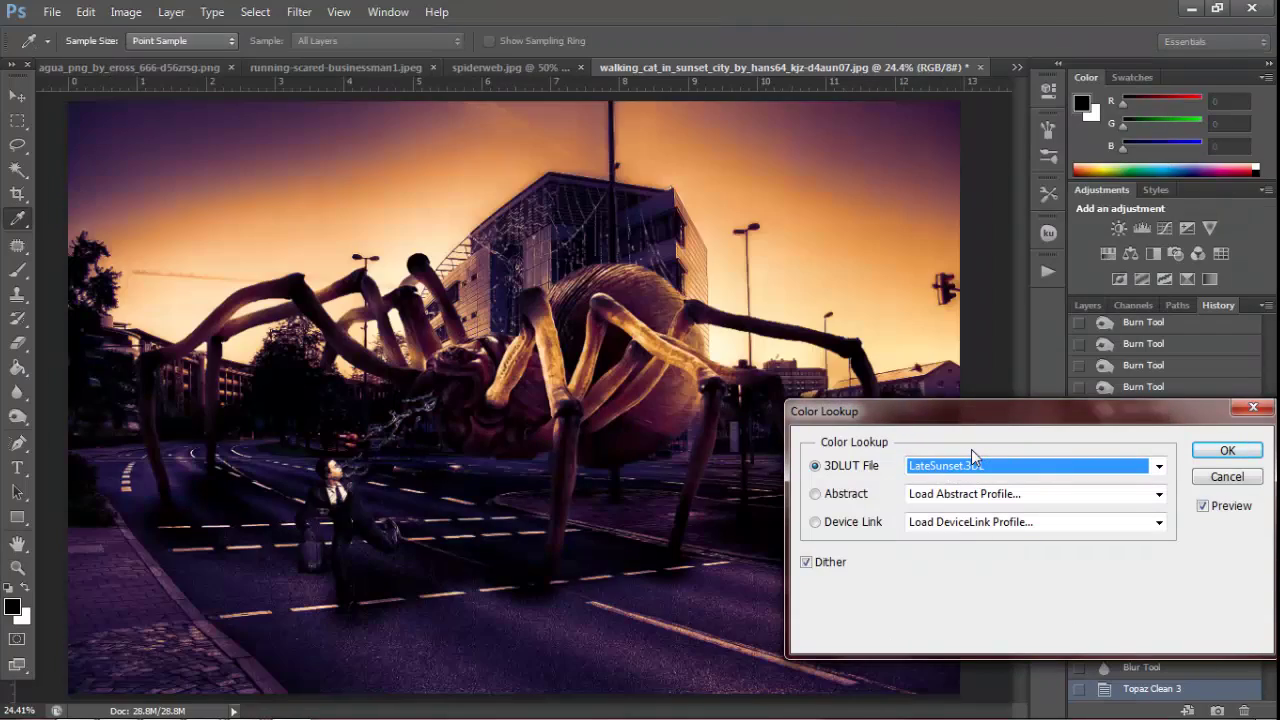
key(Up)
key(Up)
key(Up)
key(Down)
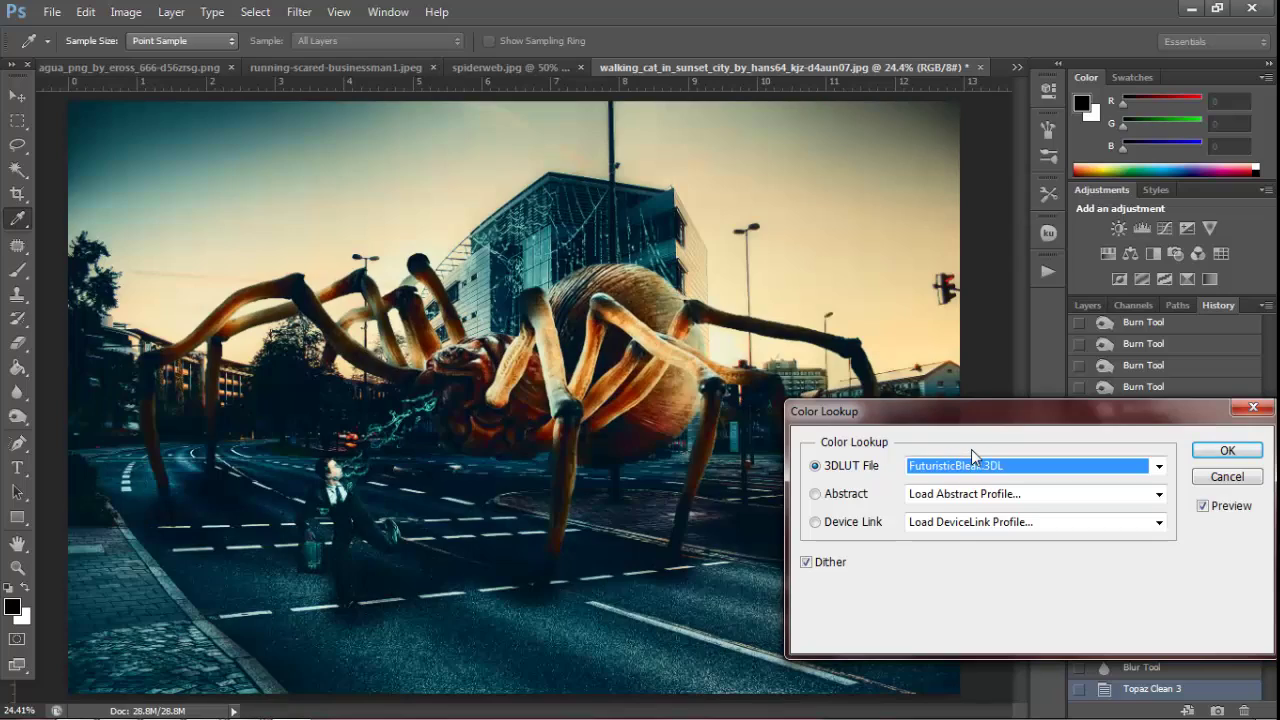
key(Up)
key(Up)
key(Up)
key(Up)
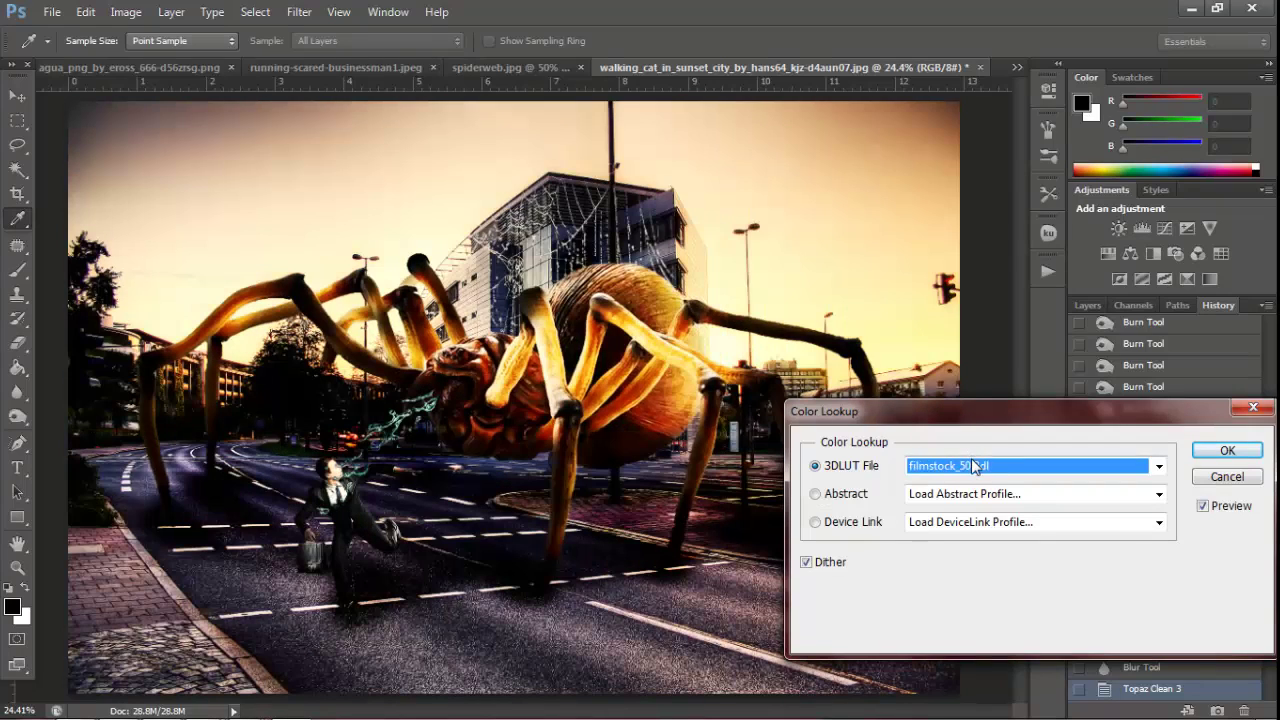
click(971, 464)
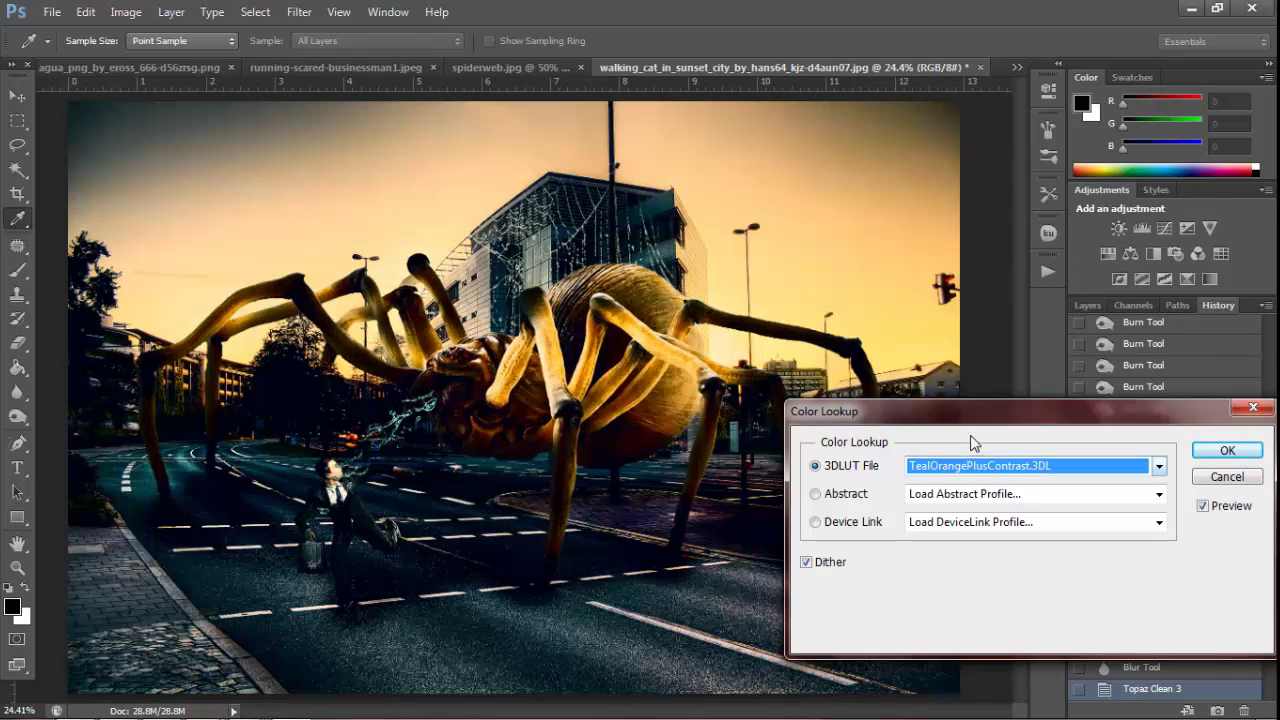
click(1203, 455)
Cancel a trial Deep Blue photo filter and undo the Color Lookup grade
key(z)
click(126, 11)
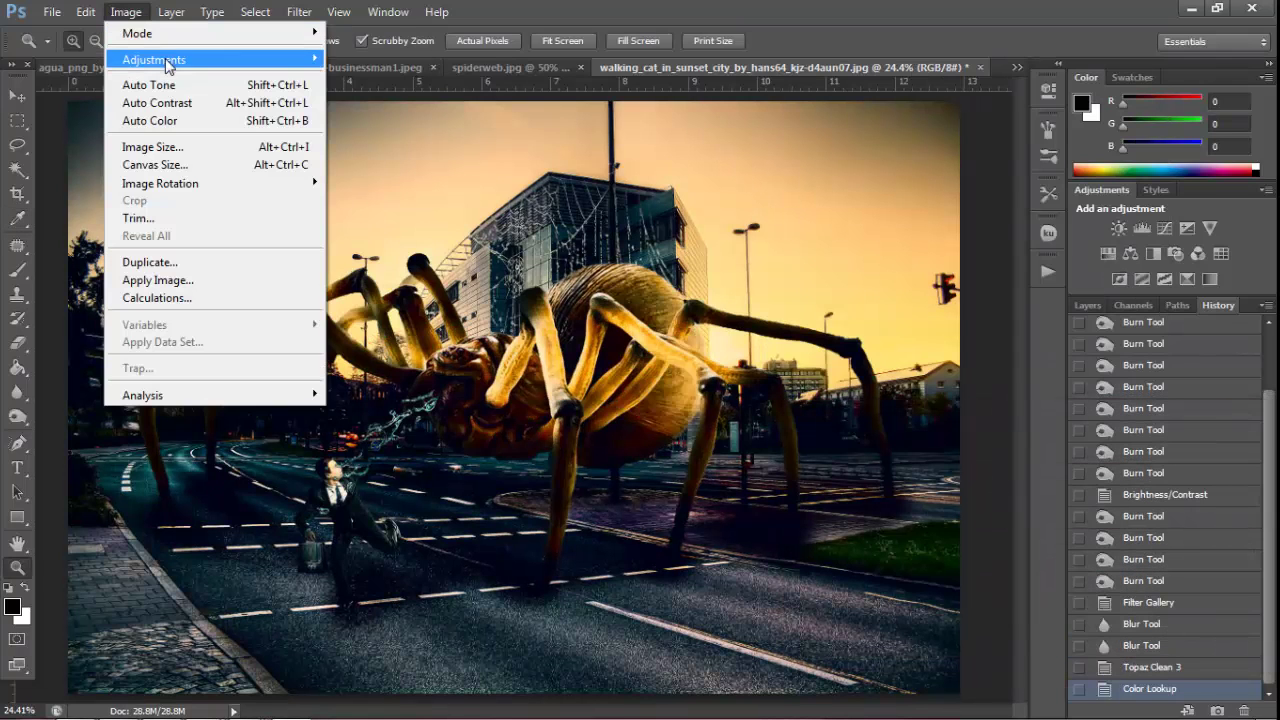
mouse_move(154, 59)
click(405, 210)
click(995, 458)
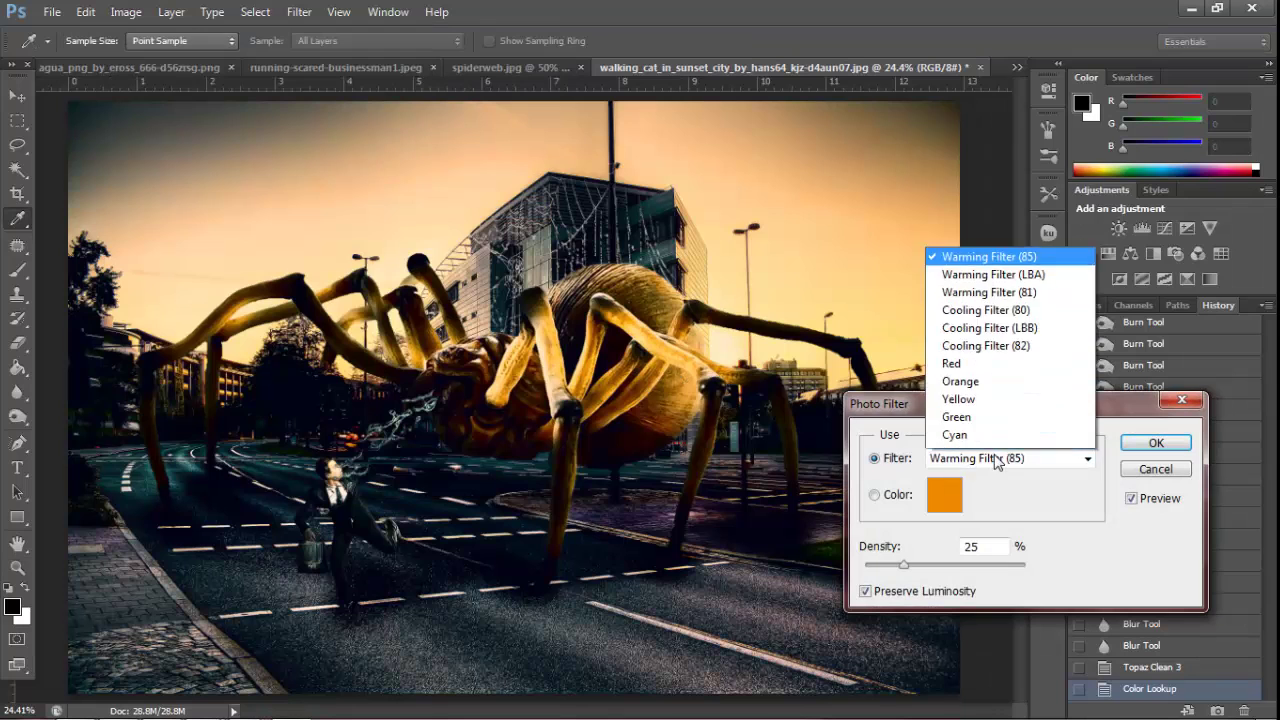
click(997, 378)
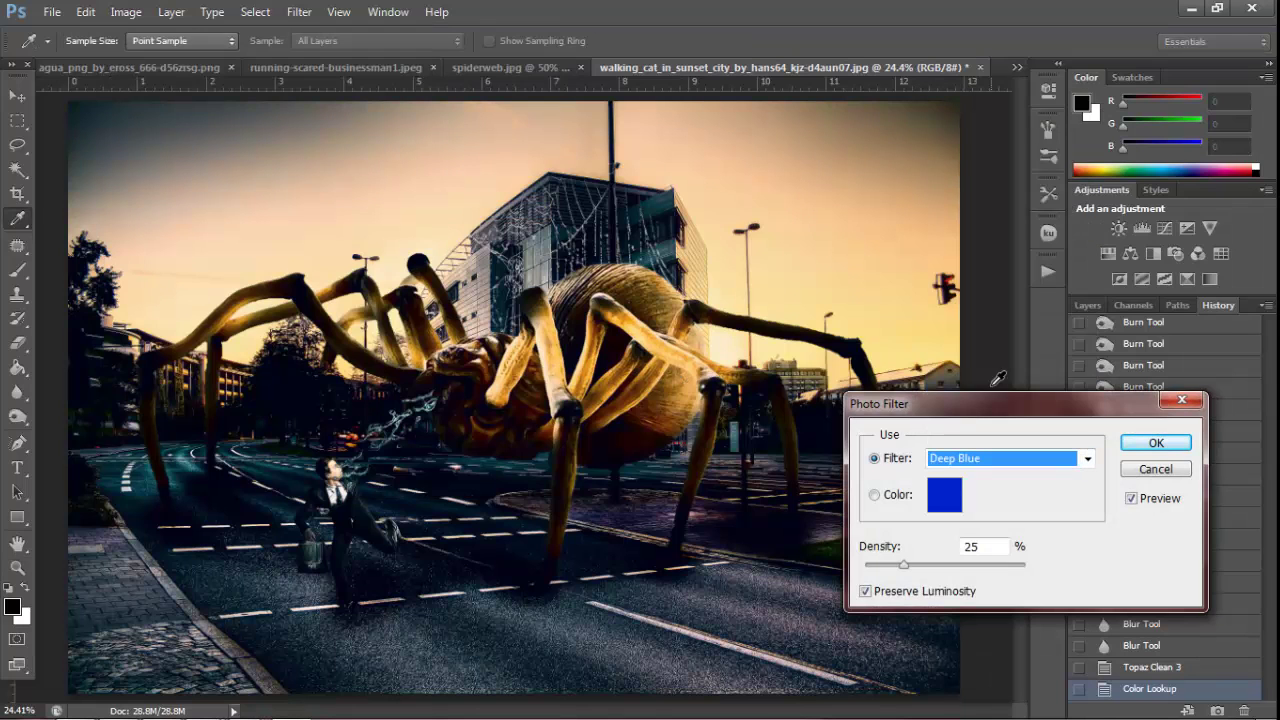
click(1150, 469)
click(1150, 667)
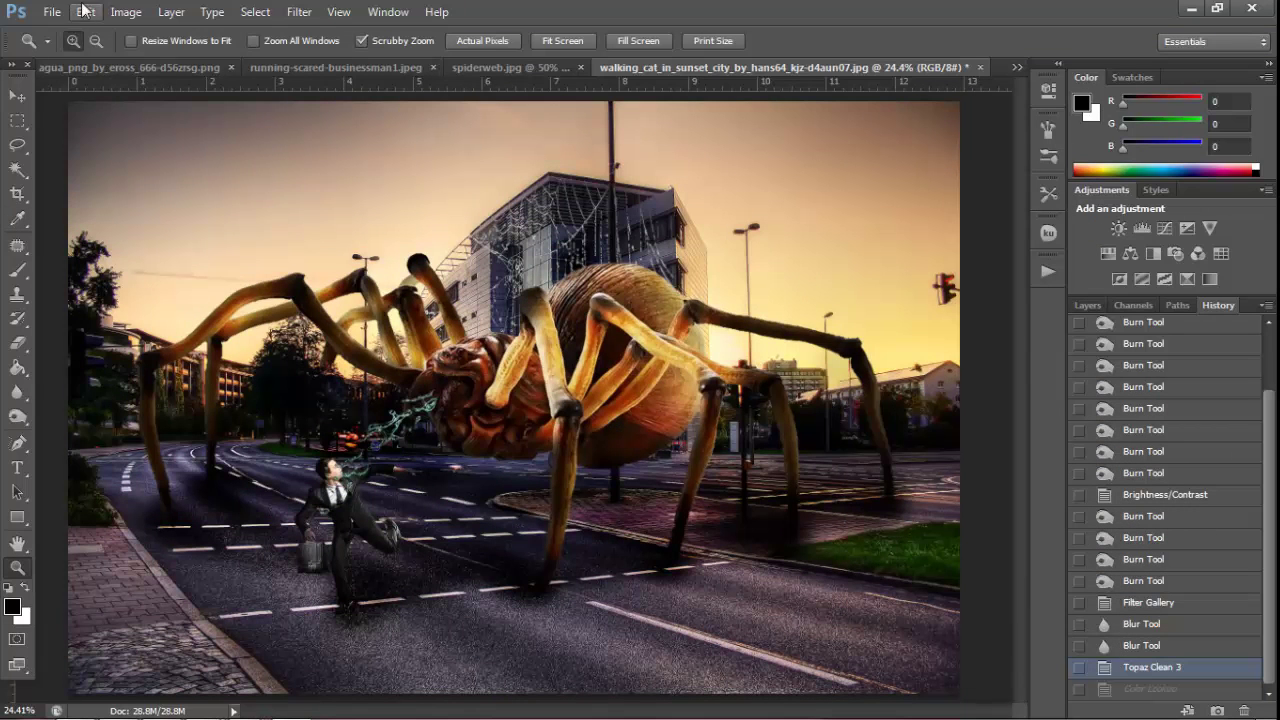
Preview the TensionGreen colour lookup on the scene and discard it
click(126, 11)
click(370, 243)
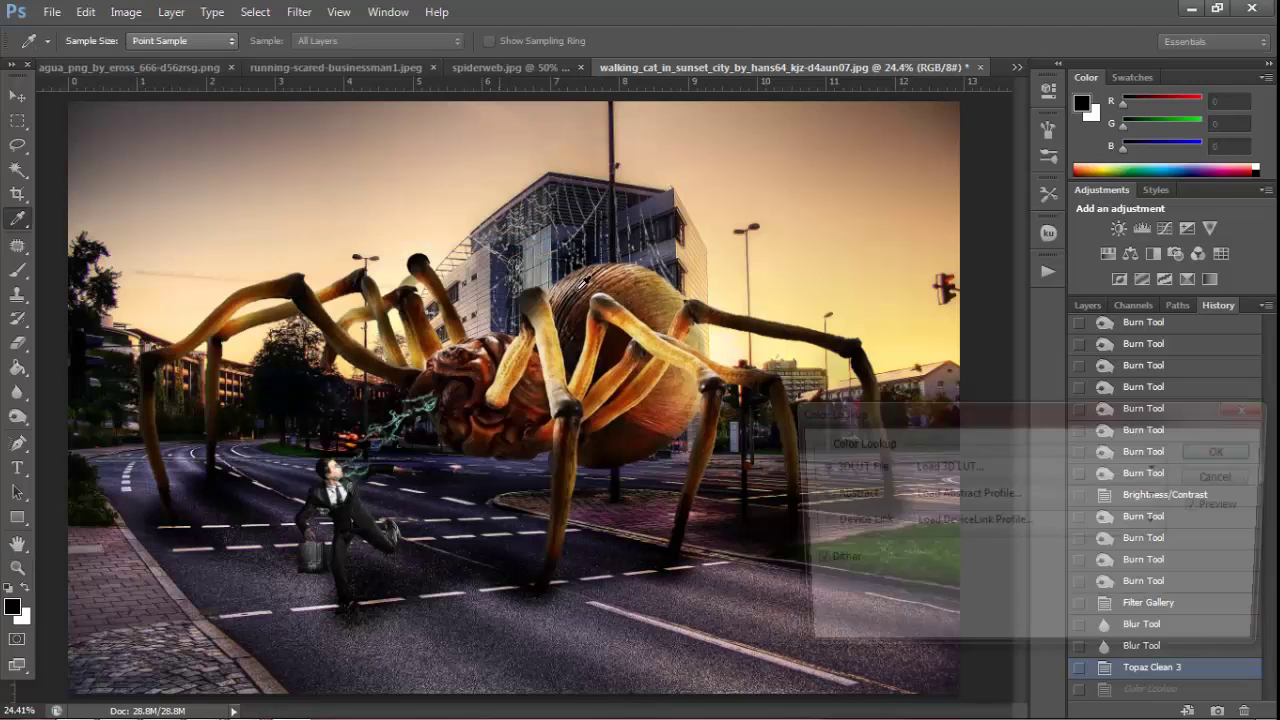
click(1003, 472)
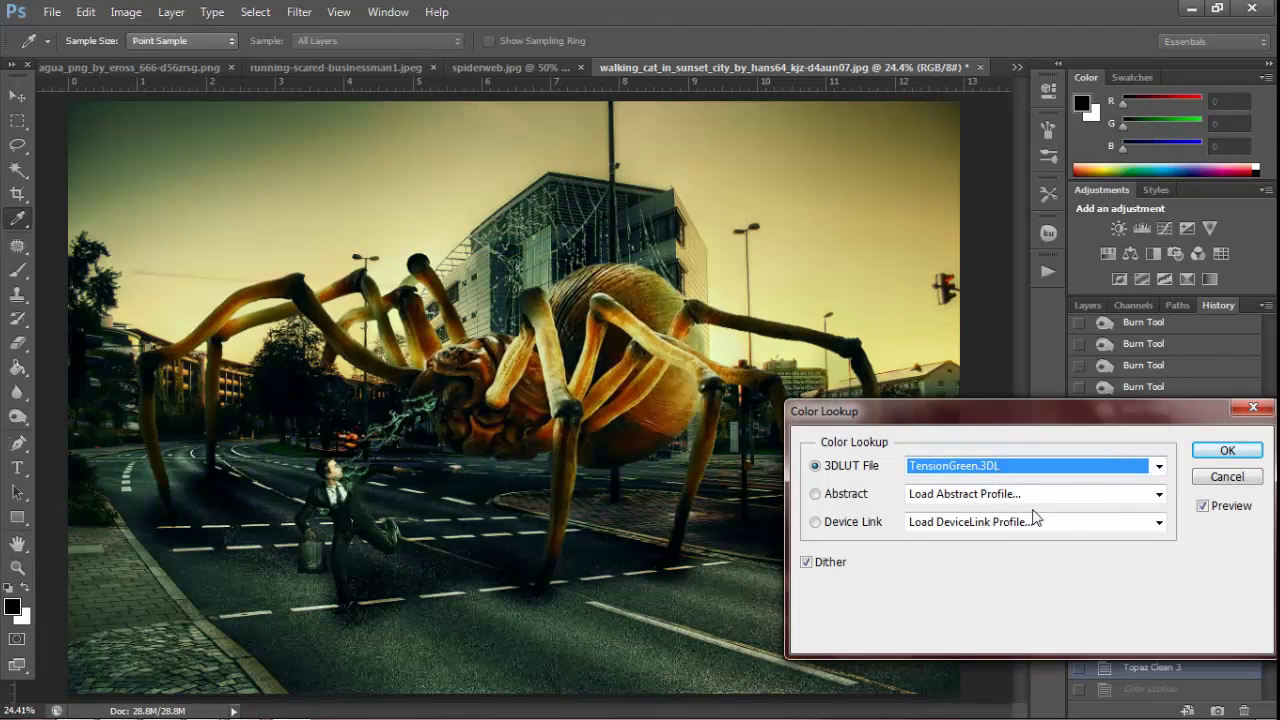
click(1212, 450)
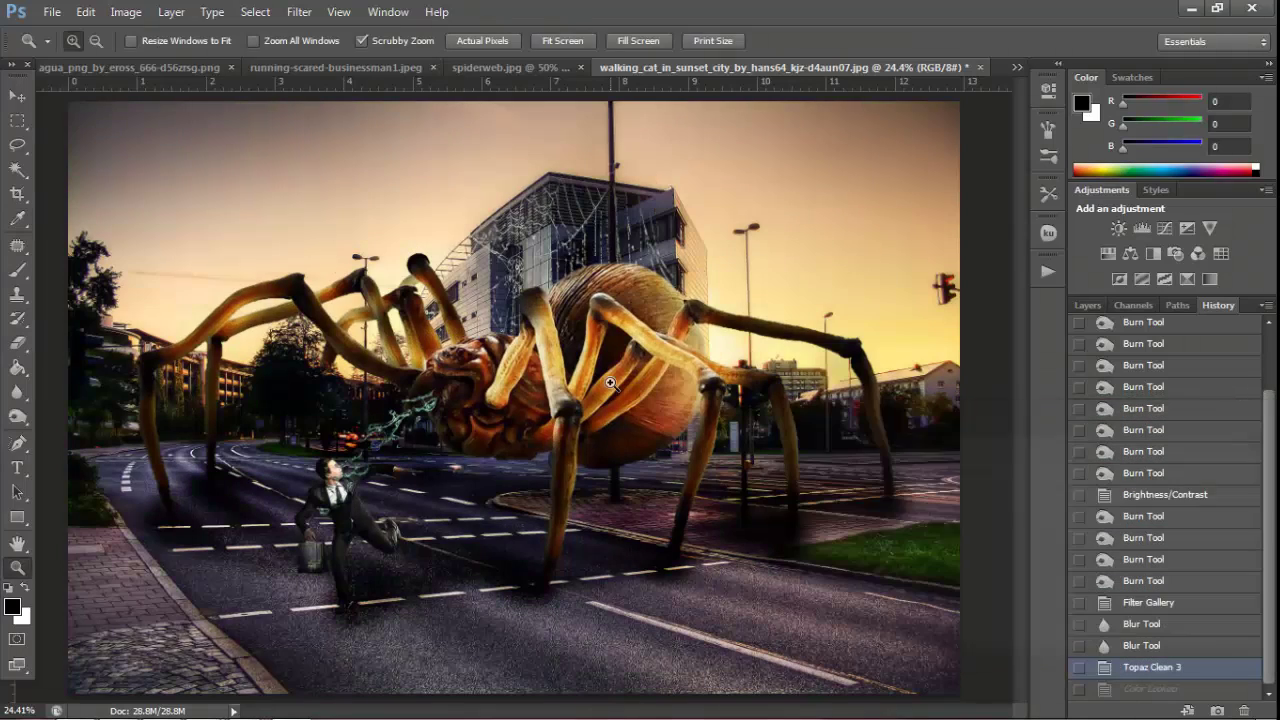
Apply a Deep Blue photo filter at 25% density
click(126, 11)
click(430, 206)
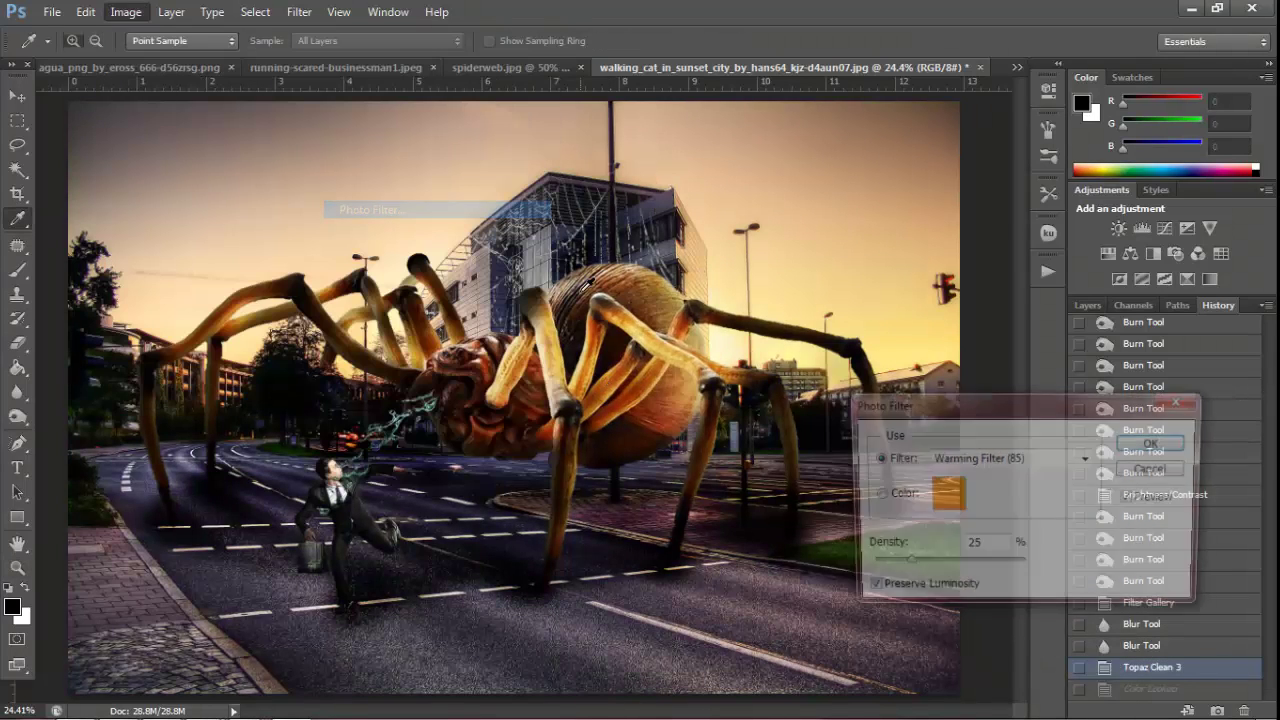
click(968, 460)
click(946, 402)
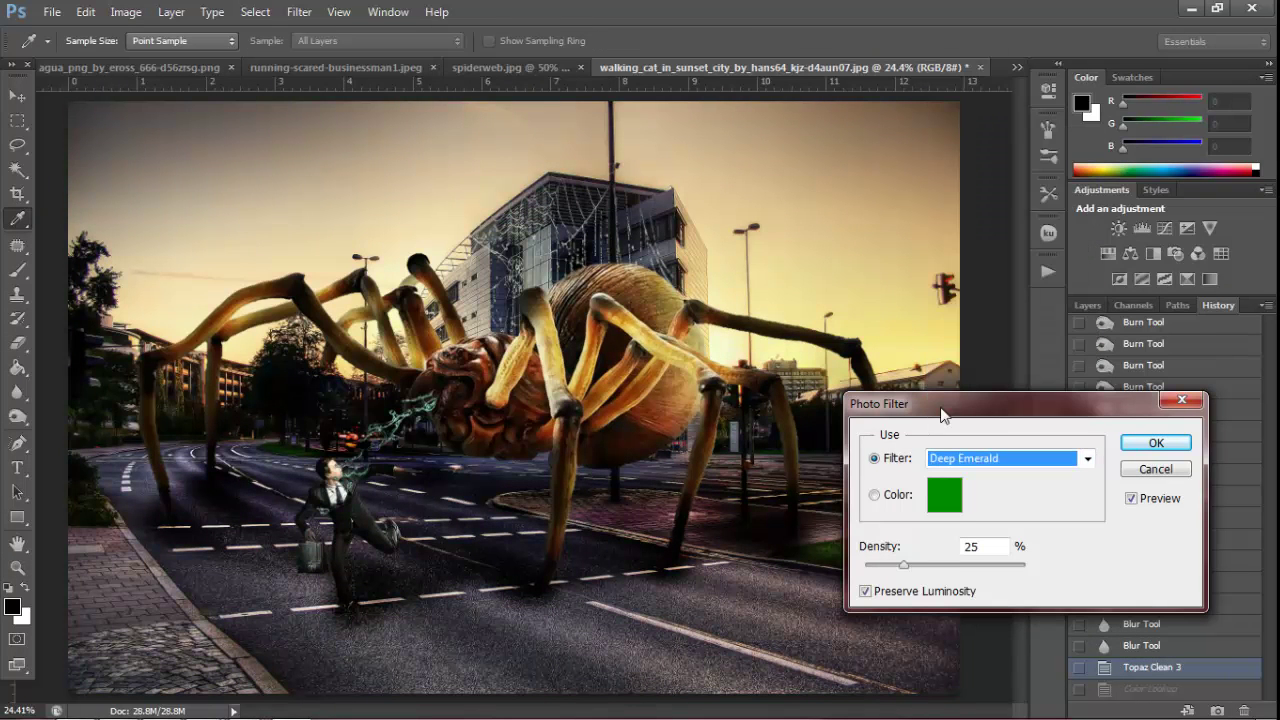
key(Up)
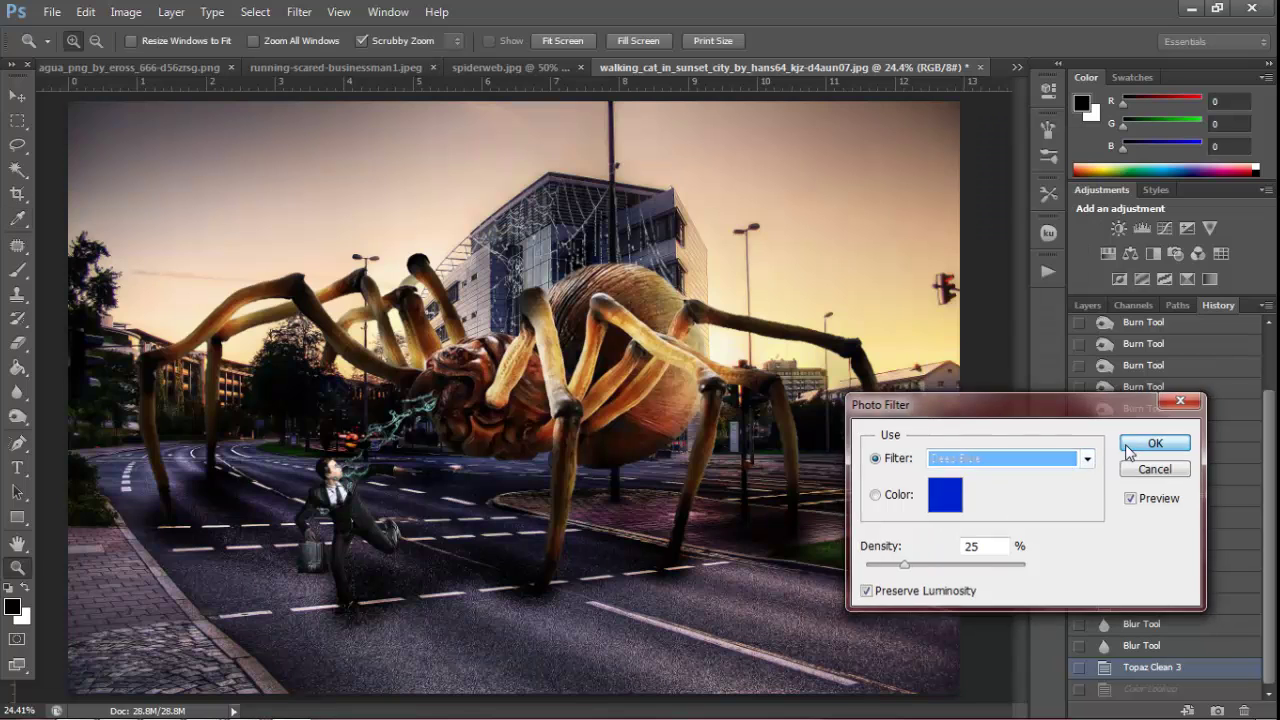
click(1155, 442)
Preview TealOrangePlusContrast and neighbouring lookup tables in Color Lookup
click(126, 12)
mouse_move(154, 59)
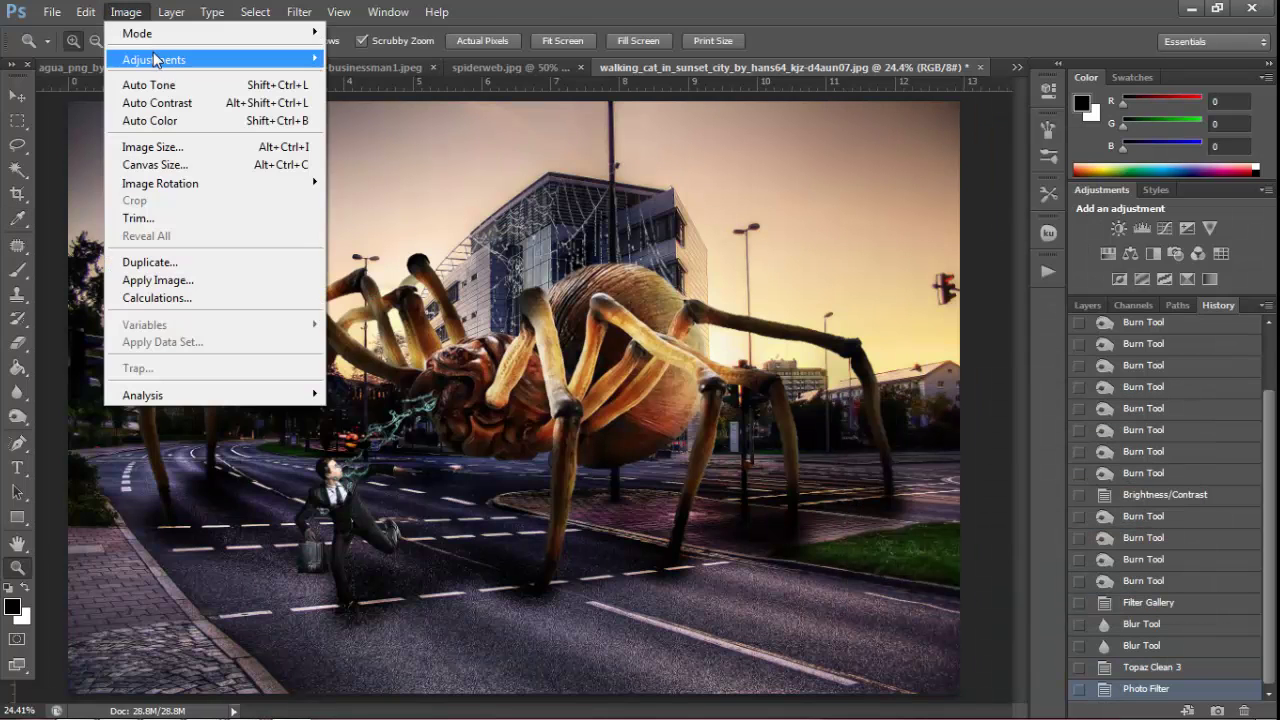
click(470, 246)
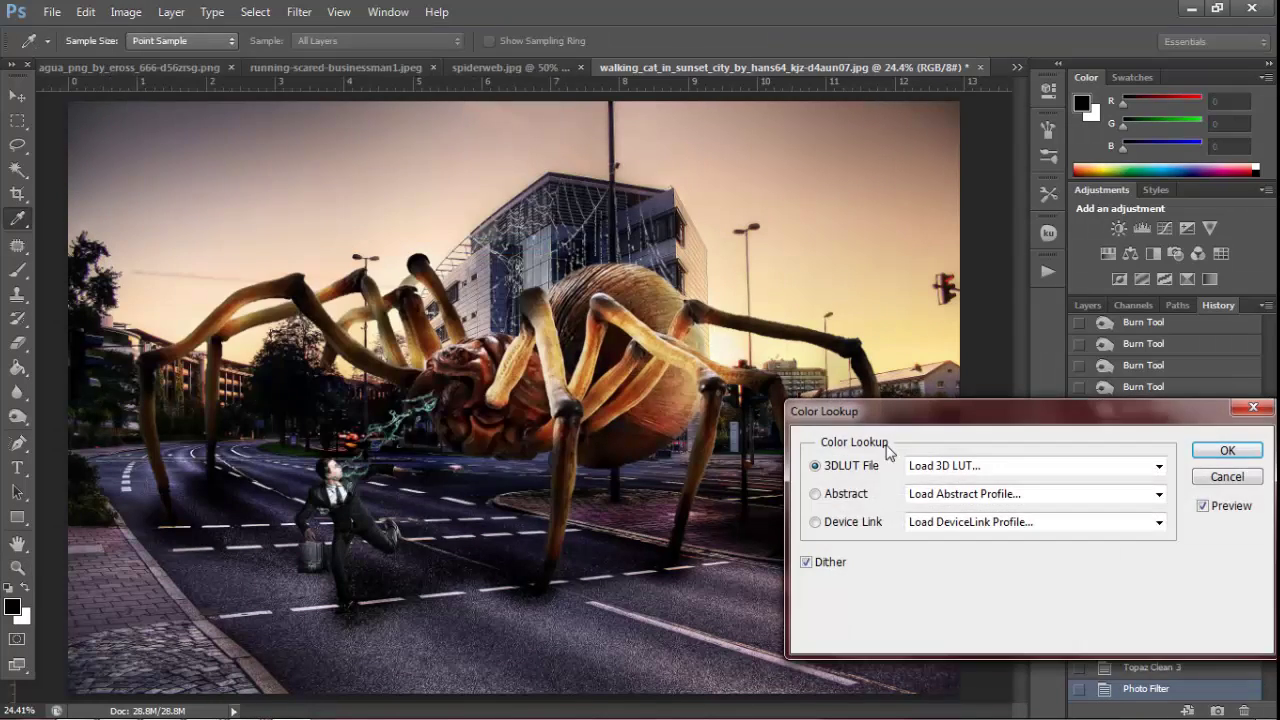
click(1000, 465)
click(934, 441)
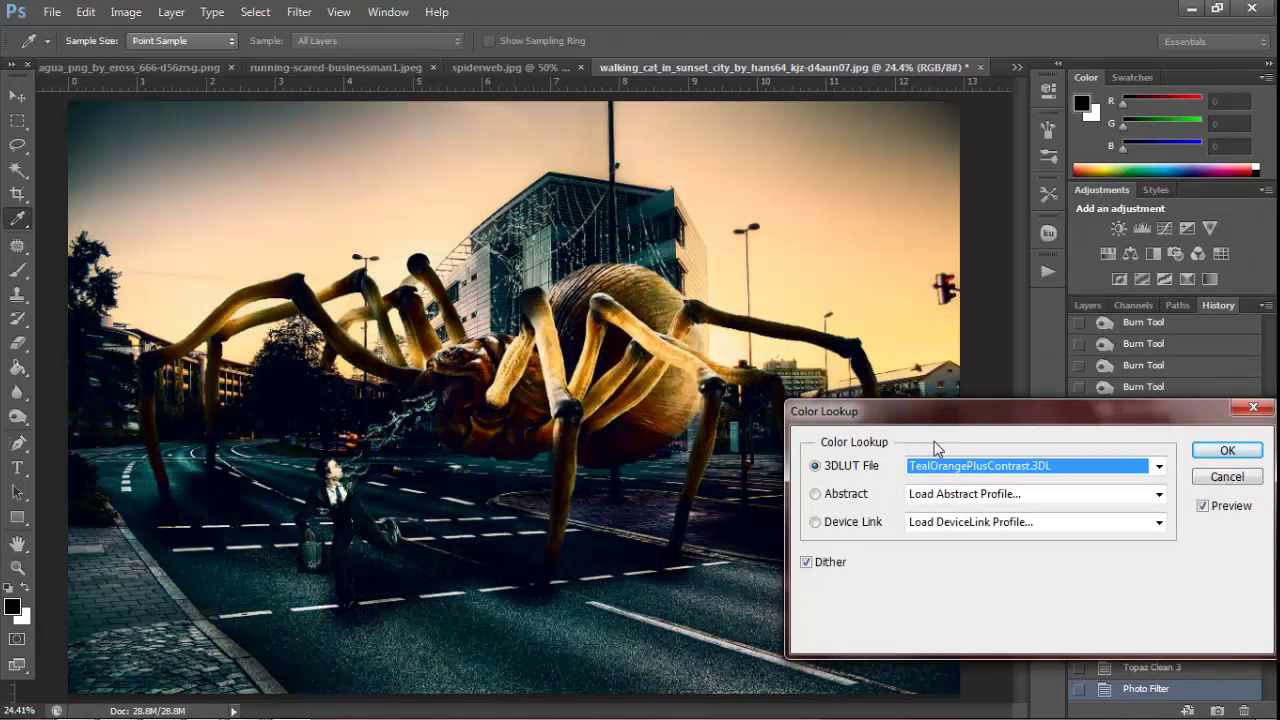
key(Up)
key(Up)
key(Up)
key(Up)
key(Up)
key(Up)
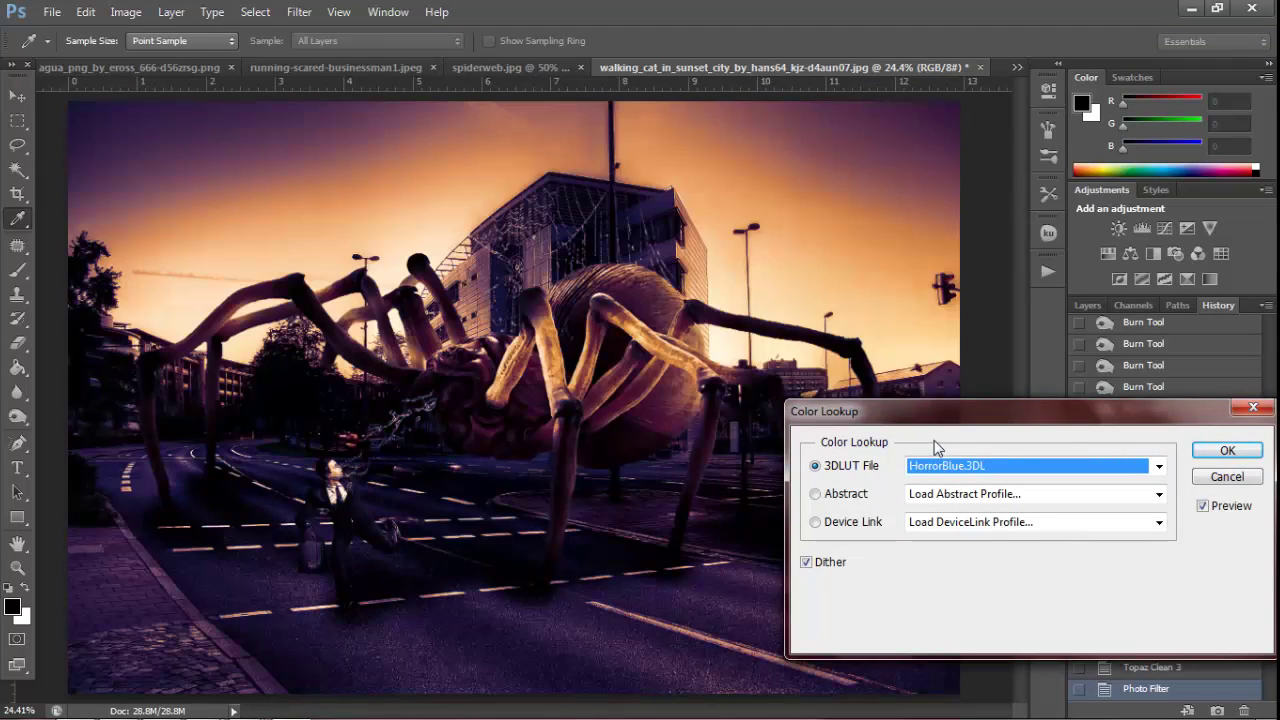
key(Up)
key(Up)
Browse looks like FallColors and Crisp_Winter, then apply DropBlues.3DL
key(Up)
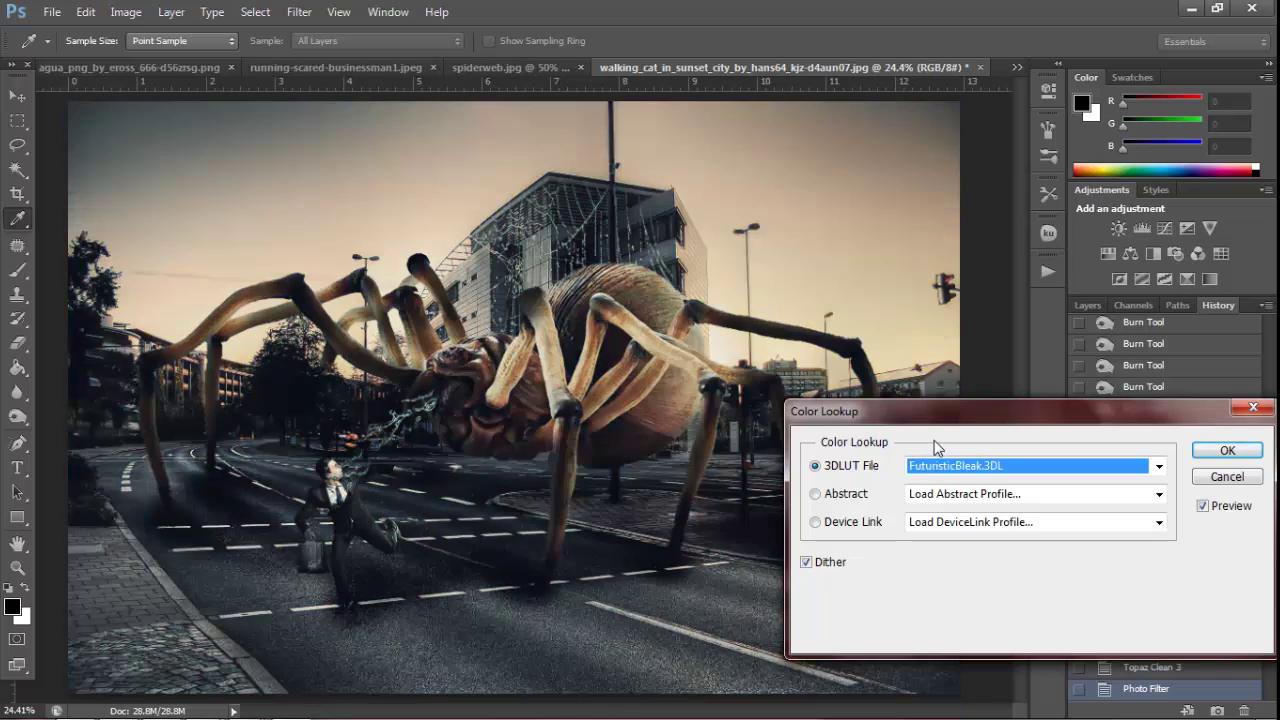
key(Up)
key(Down)
key(Up)
key(Up)
key(Up)
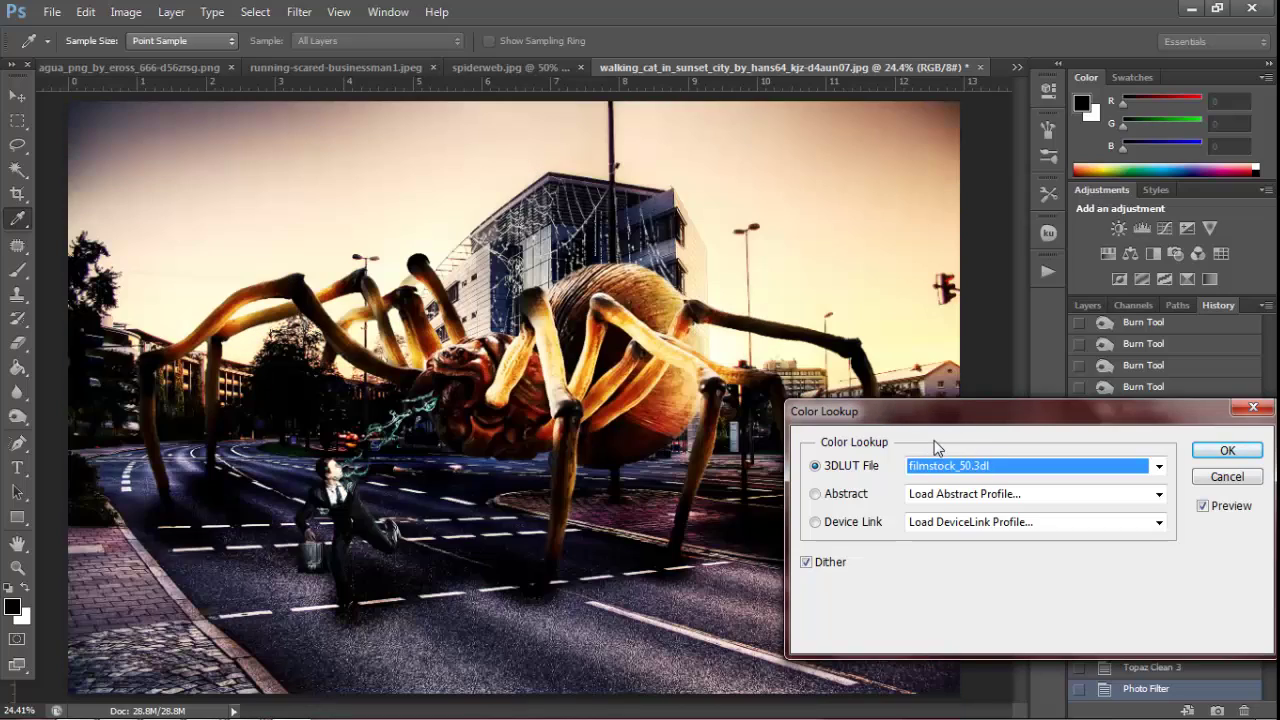
key(Up)
key(Up)
key(Up)
key(Up)
key(Up)
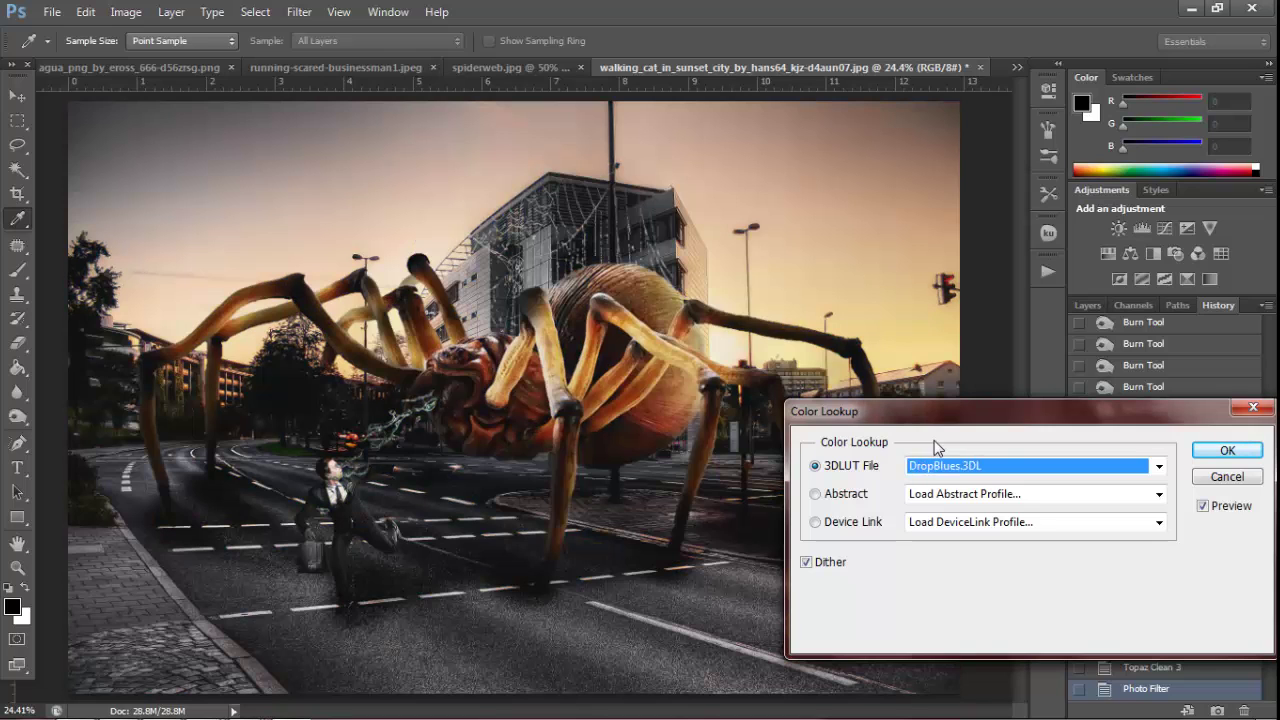
key(Up)
key(Up)
click(1226, 451)
Zoom in on the spider's head and businessman, then fit the image on screen
key(z)
drag(411, 452, 480, 470)
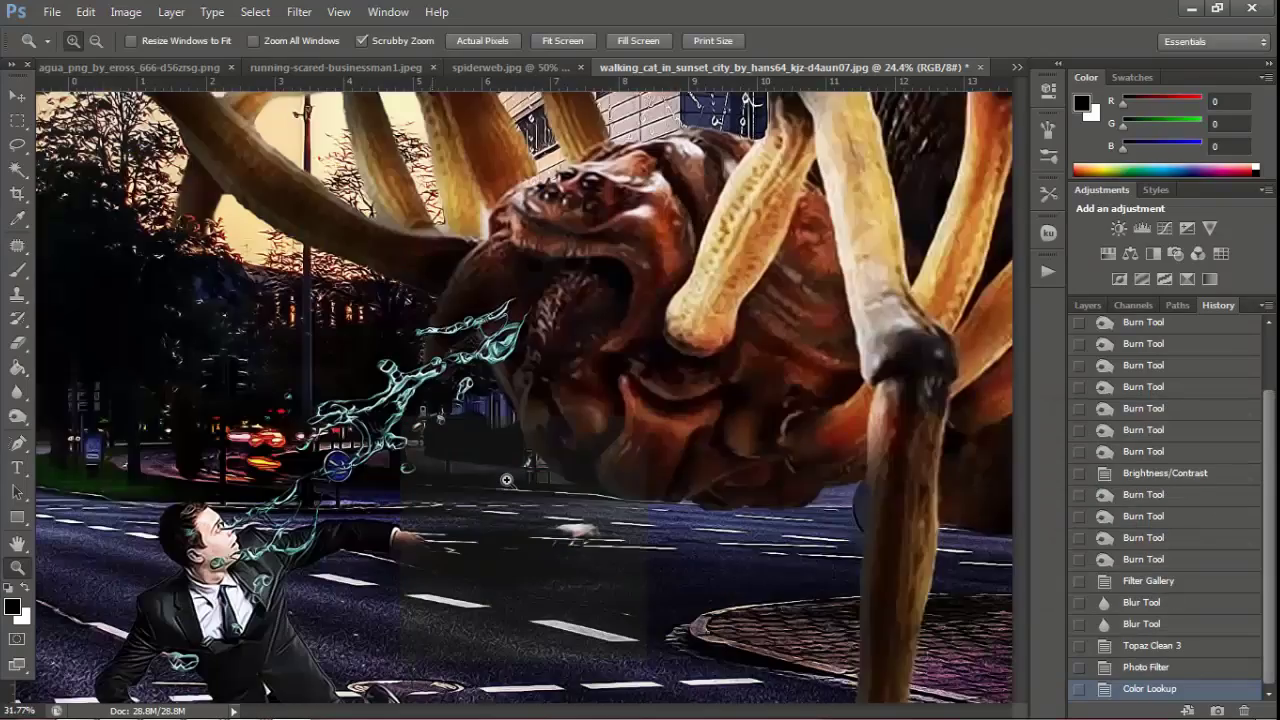
right_click(507, 488)
click(514, 491)
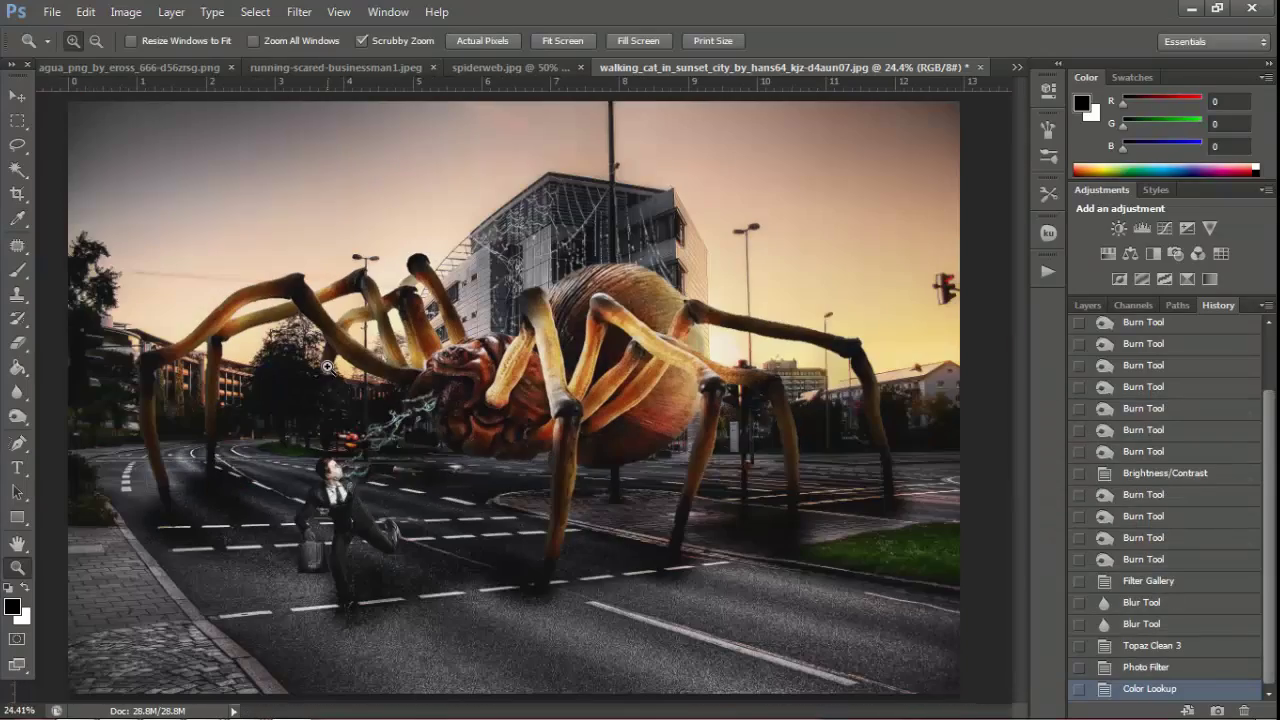
click(127, 12)
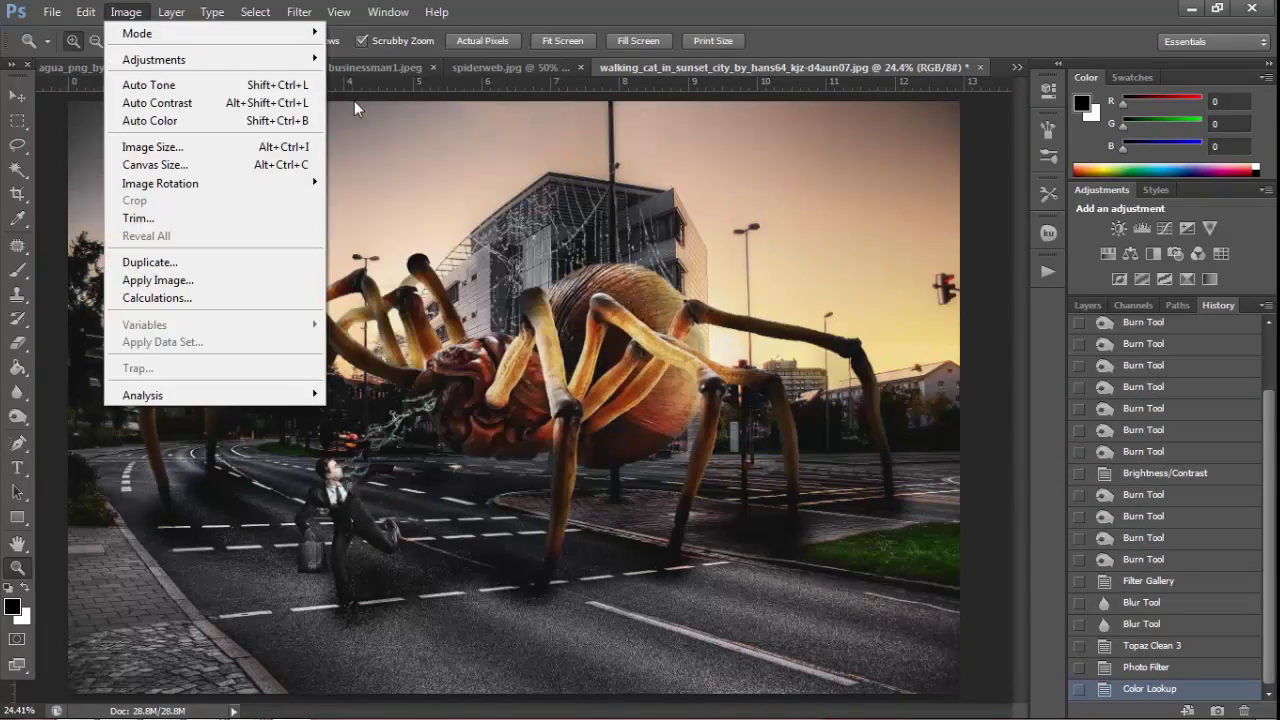
Cancel a +18 saturation trial and revert history to the Topaz Clean 3 state
mouse_move(154, 59)
click(420, 157)
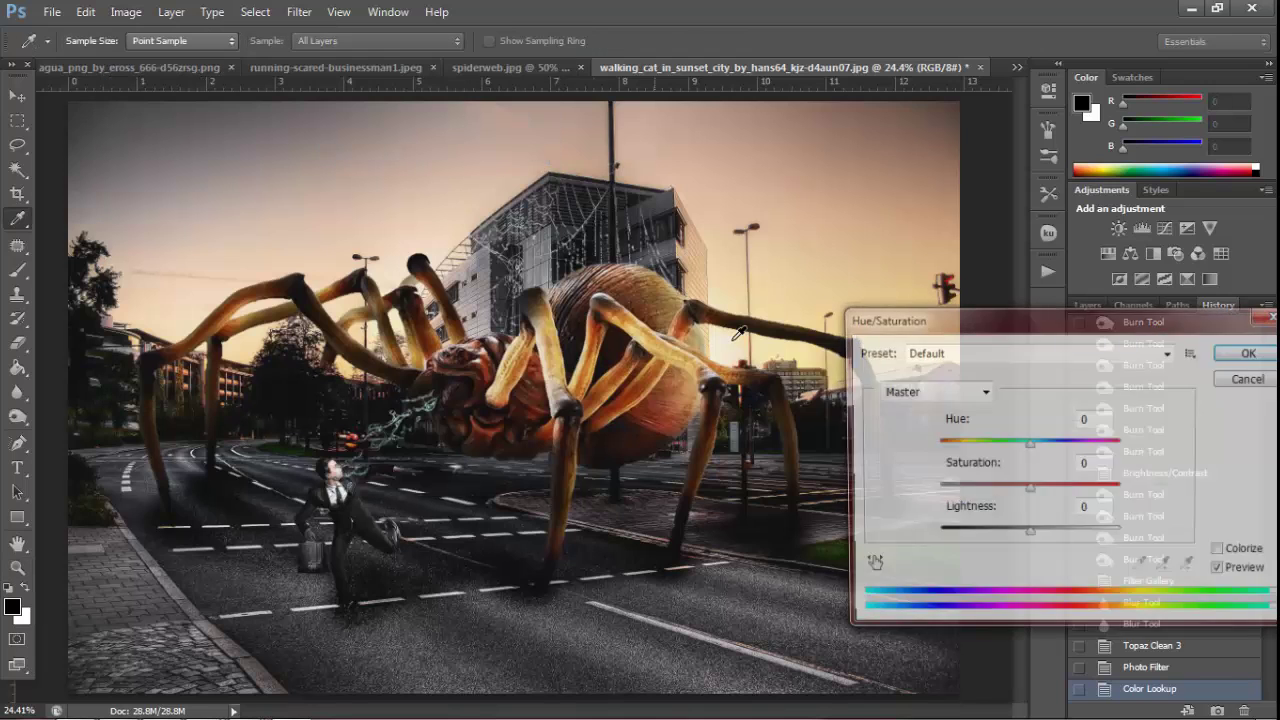
drag(1030, 486, 1046, 491)
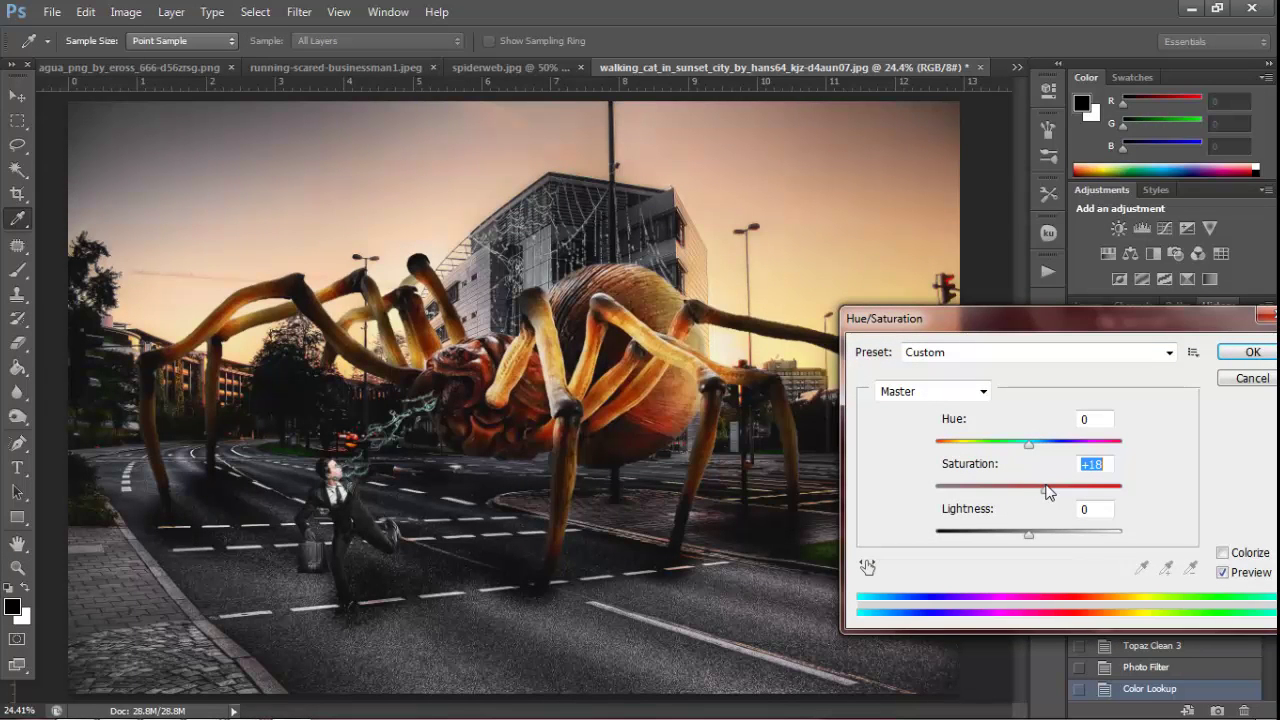
click(1232, 379)
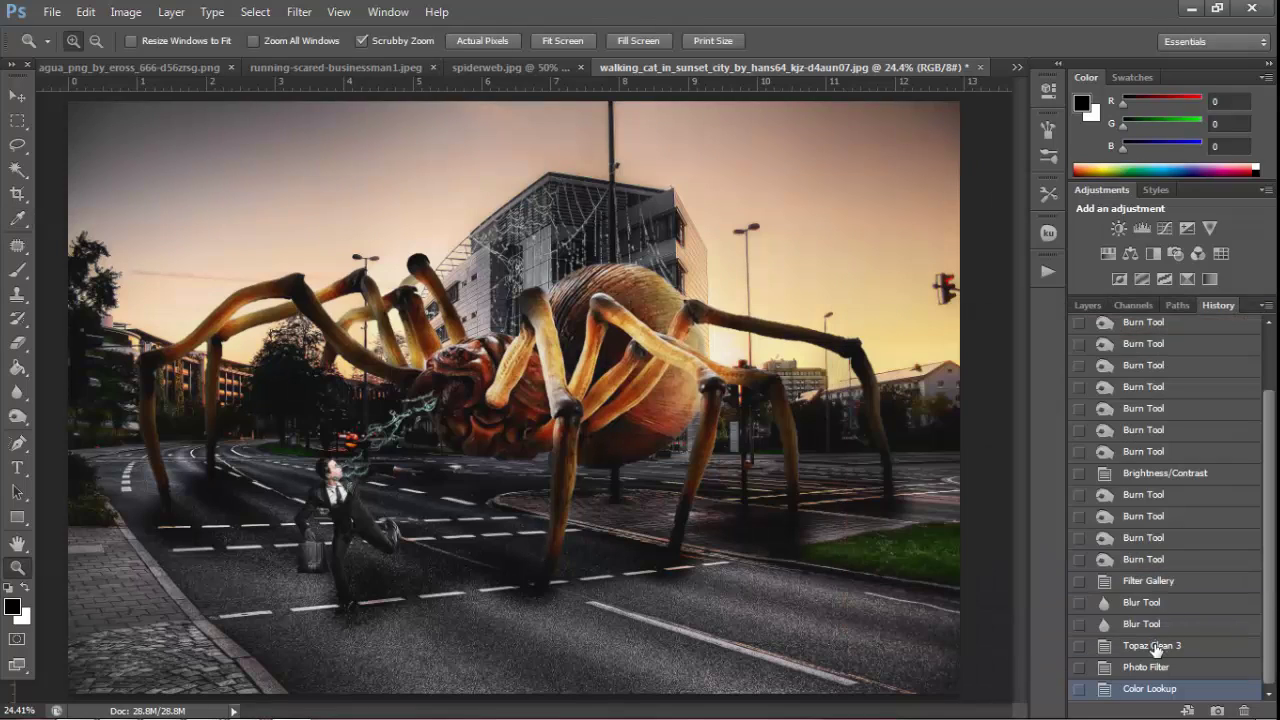
click(1153, 648)
Apply the TensionGreen.3DL colour lookup after previewing Soft_Warming.look
click(126, 12)
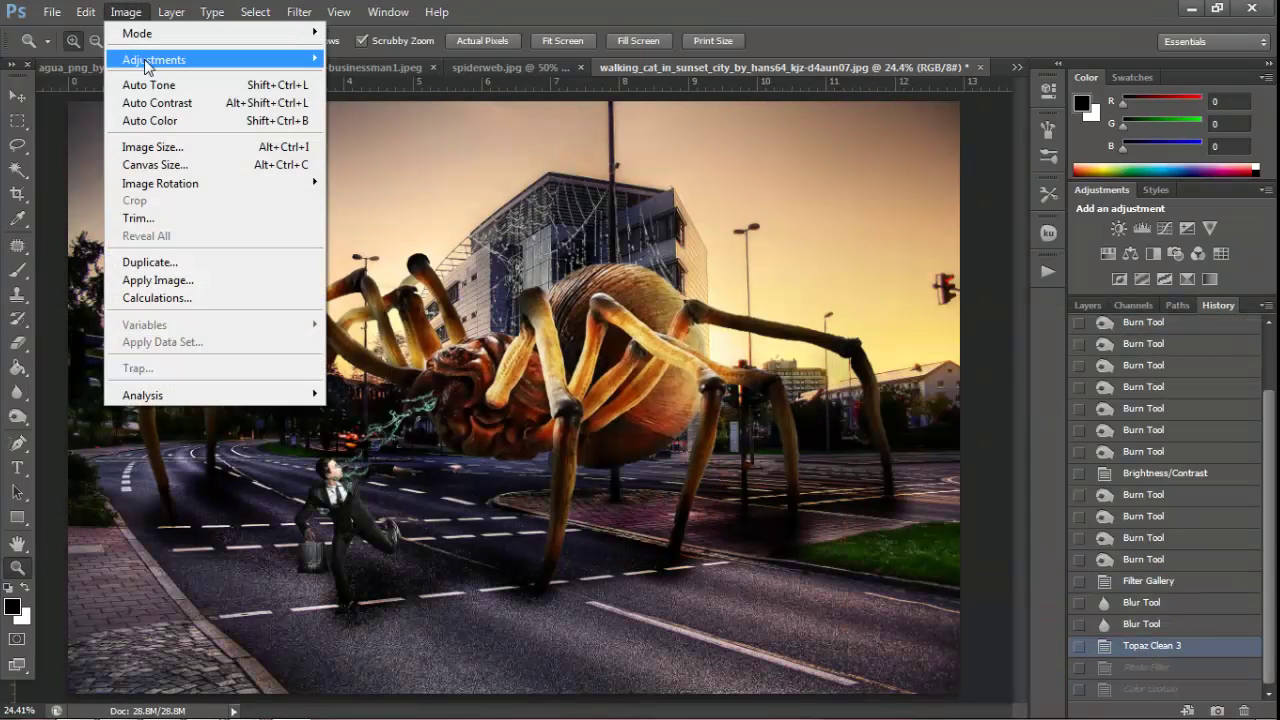
click(417, 246)
click(1003, 465)
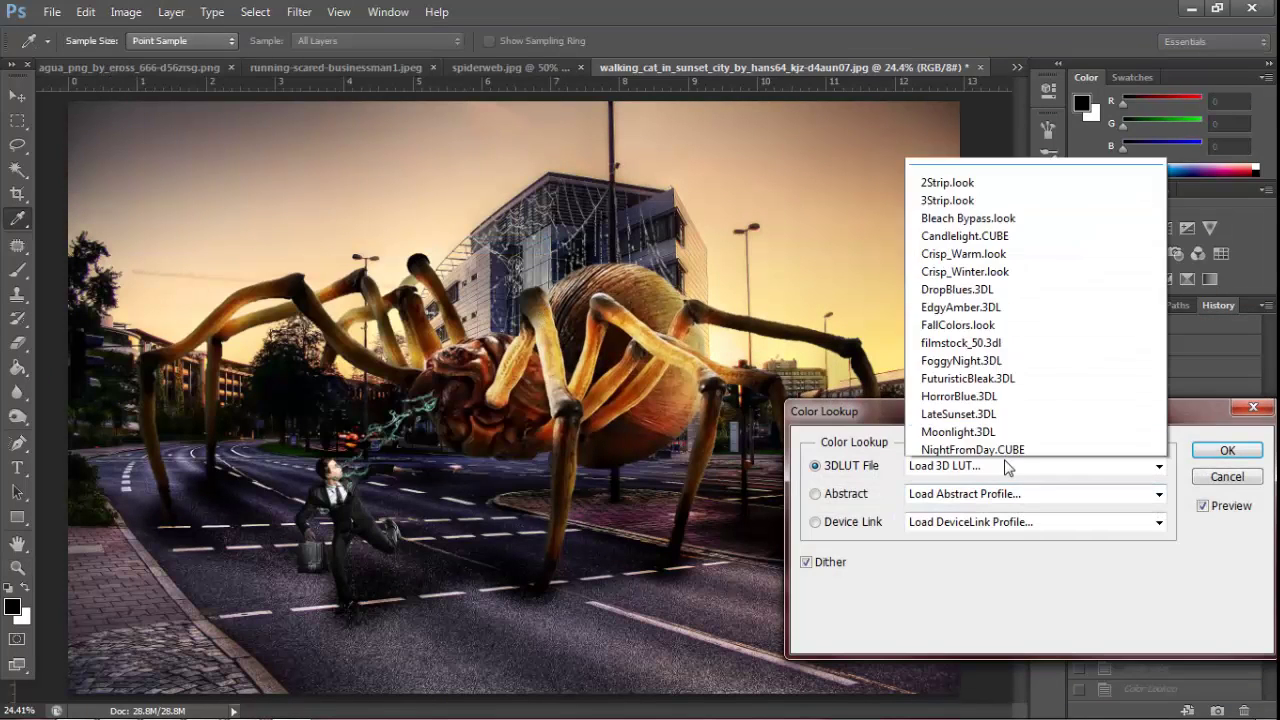
click(980, 412)
key(Down)
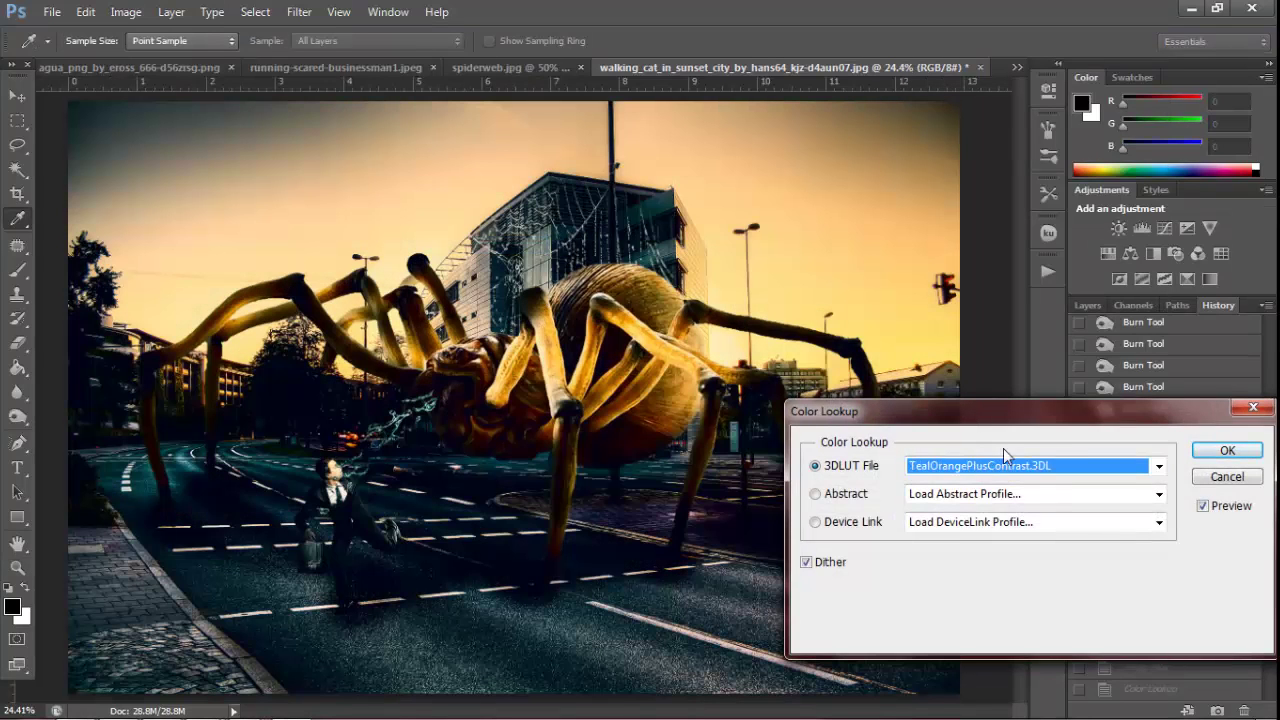
key(Down)
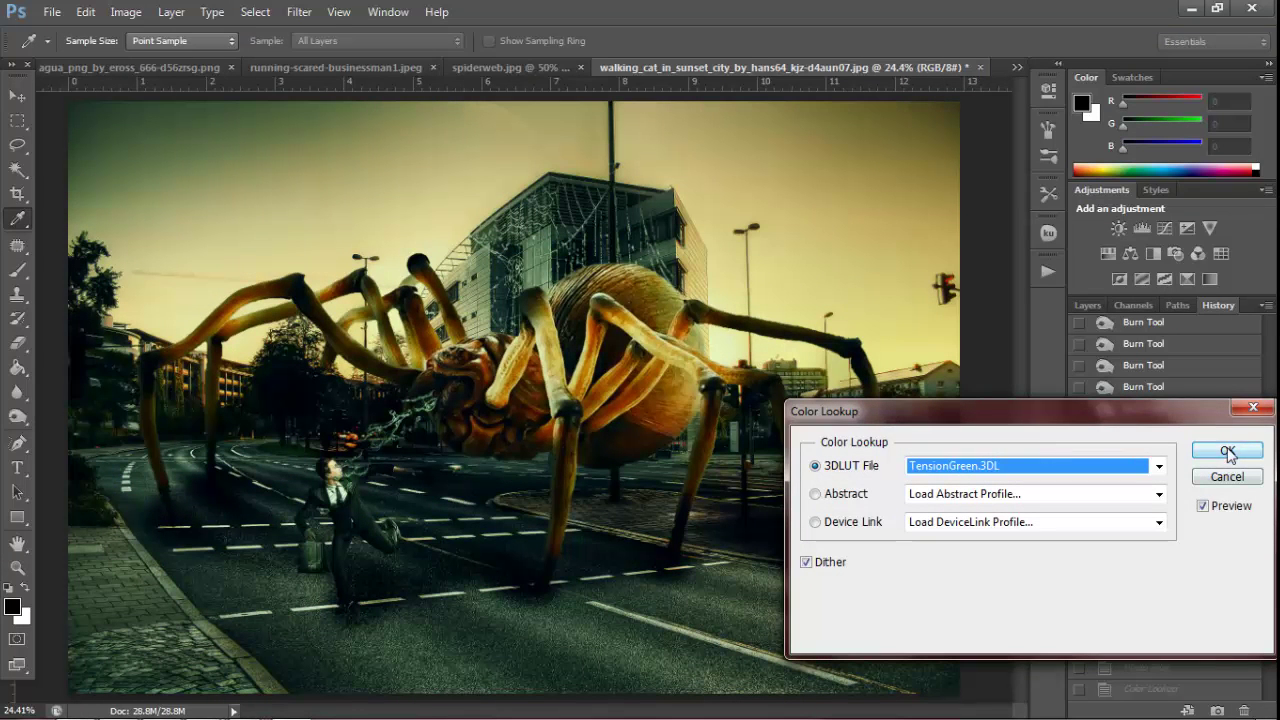
click(1227, 451)
Apply Brightness/Contrast with brightness 12 and contrast 24
key(z)
click(125, 14)
mouse_move(153, 59)
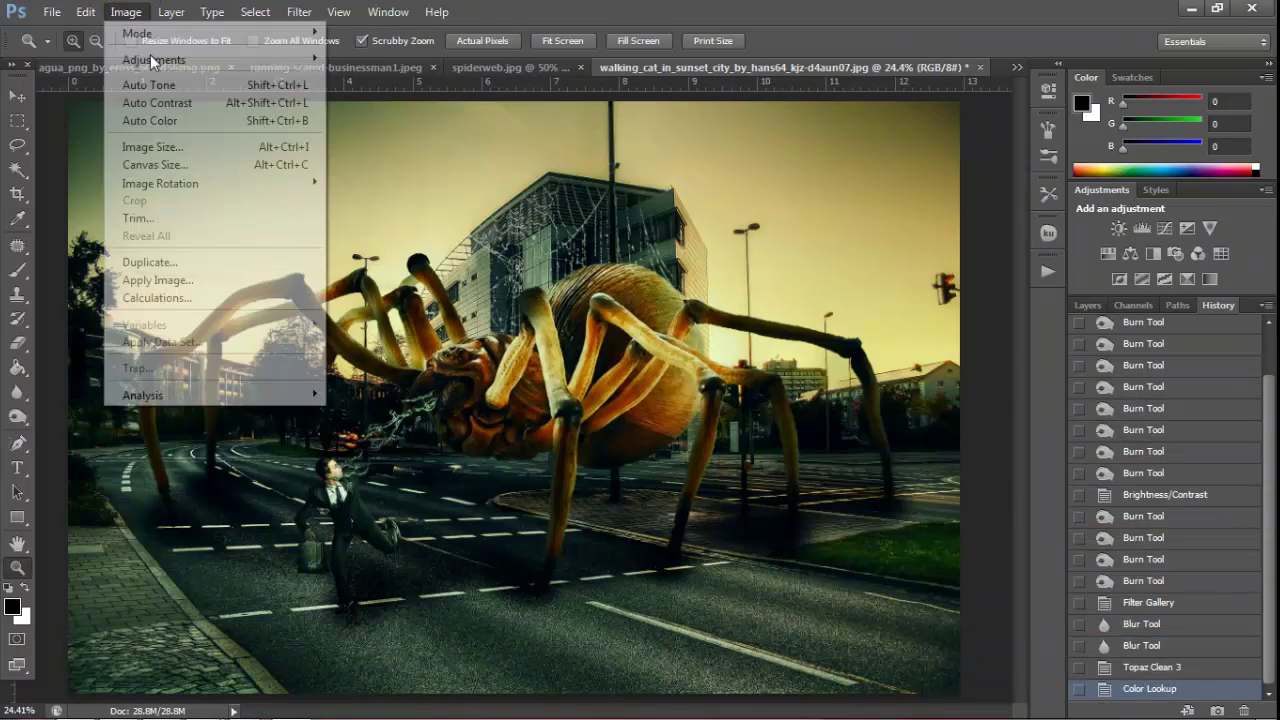
click(392, 59)
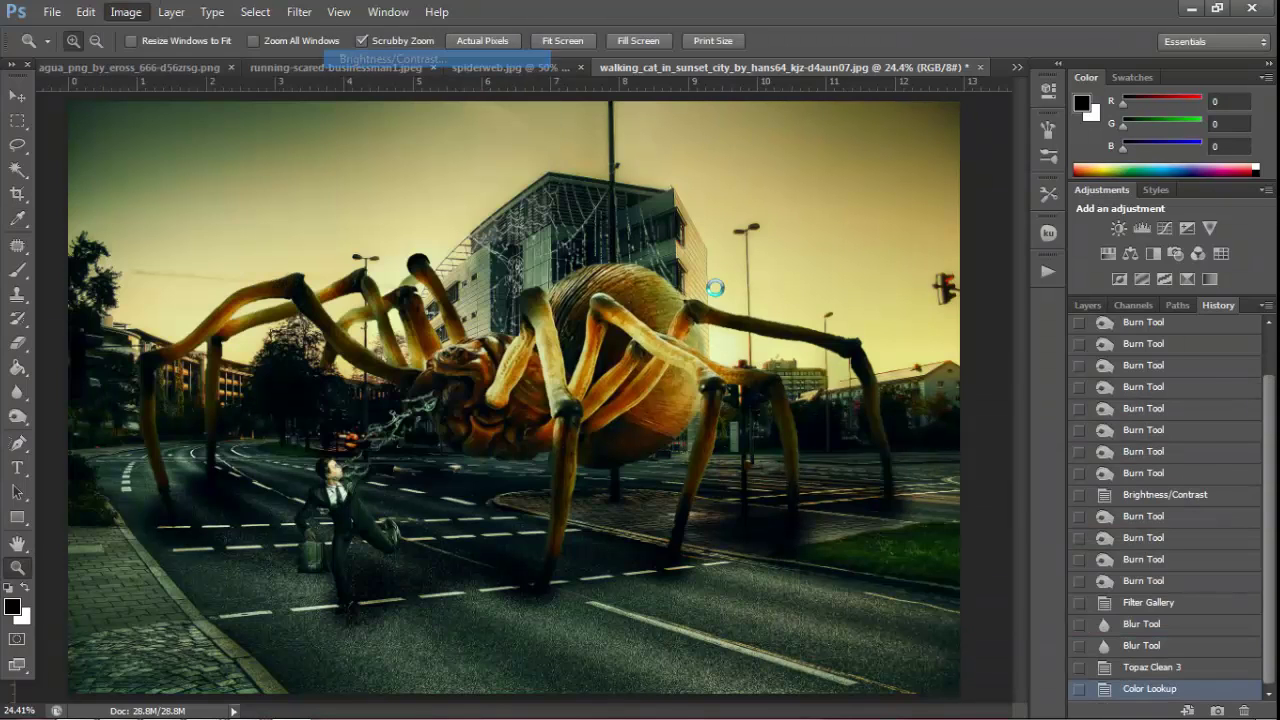
click(1006, 455)
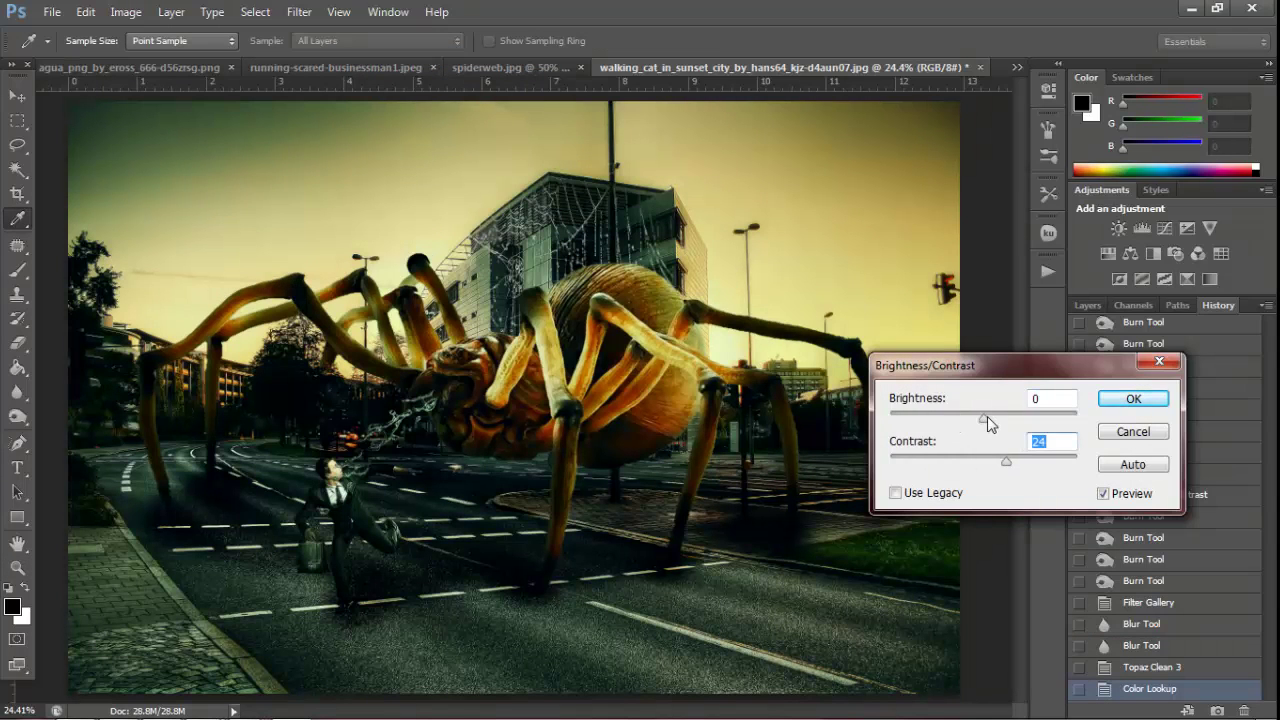
drag(984, 418, 993, 420)
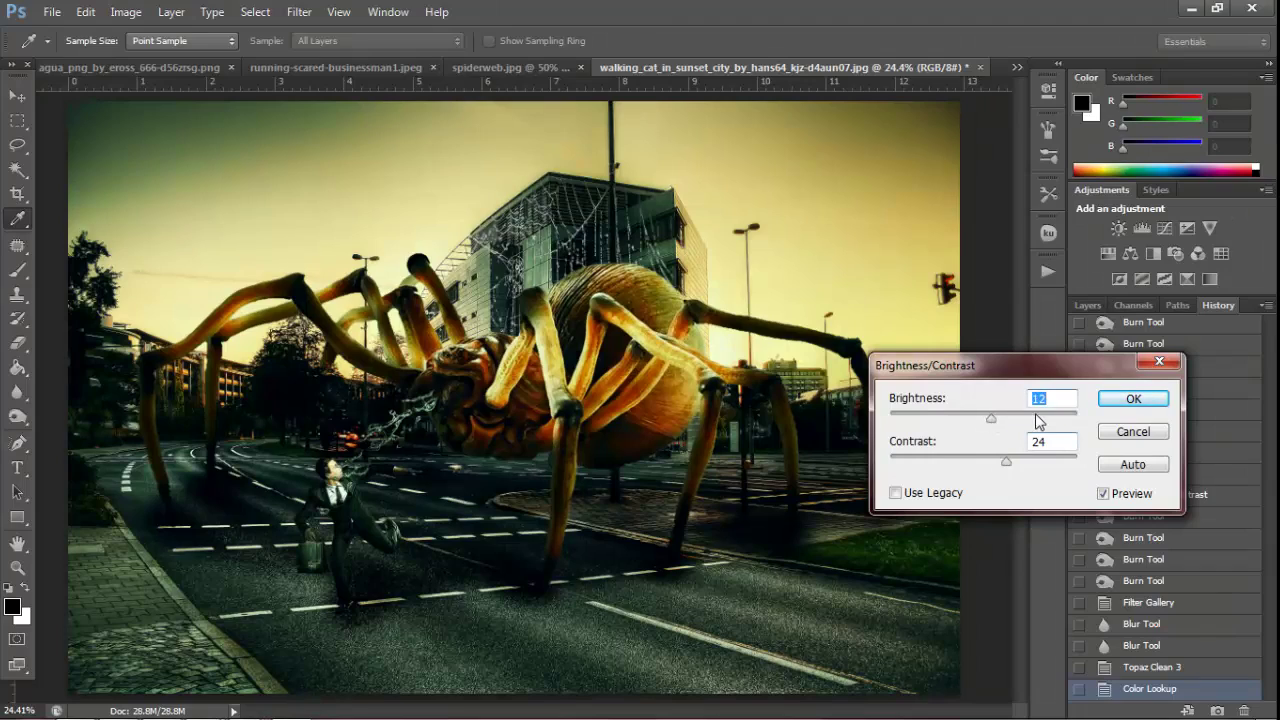
click(1133, 398)
Zoom in on the businessman and spider's head to check, then fit on screen
key(z)
drag(373, 447, 494, 477)
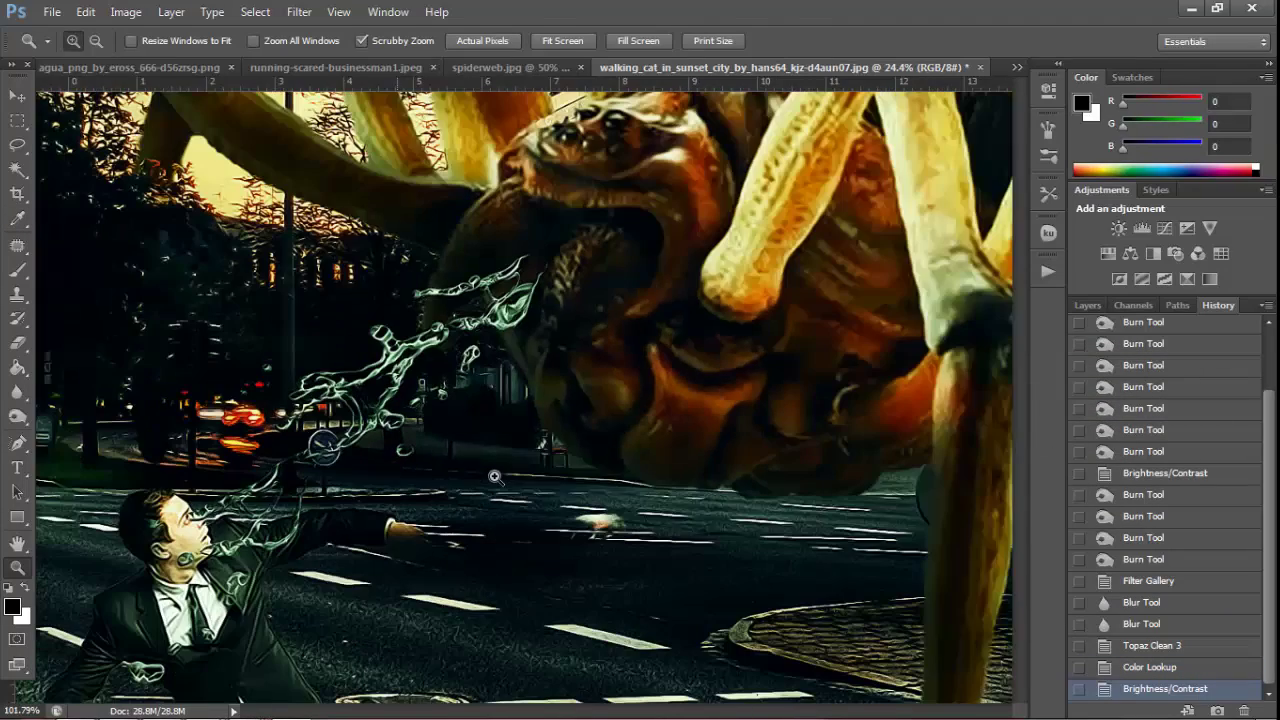
right_click(494, 476)
click(516, 489)
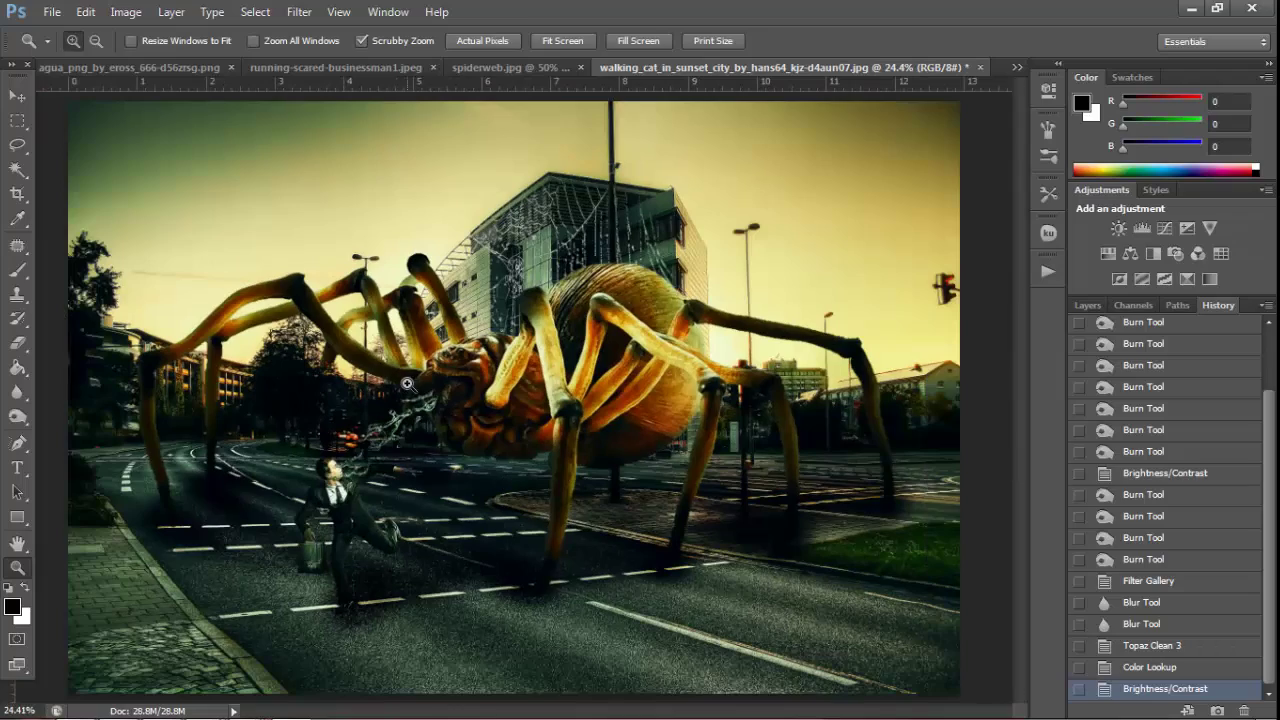
scroll(400, 390, up, 2)
scroll(410, 396, up, 1)
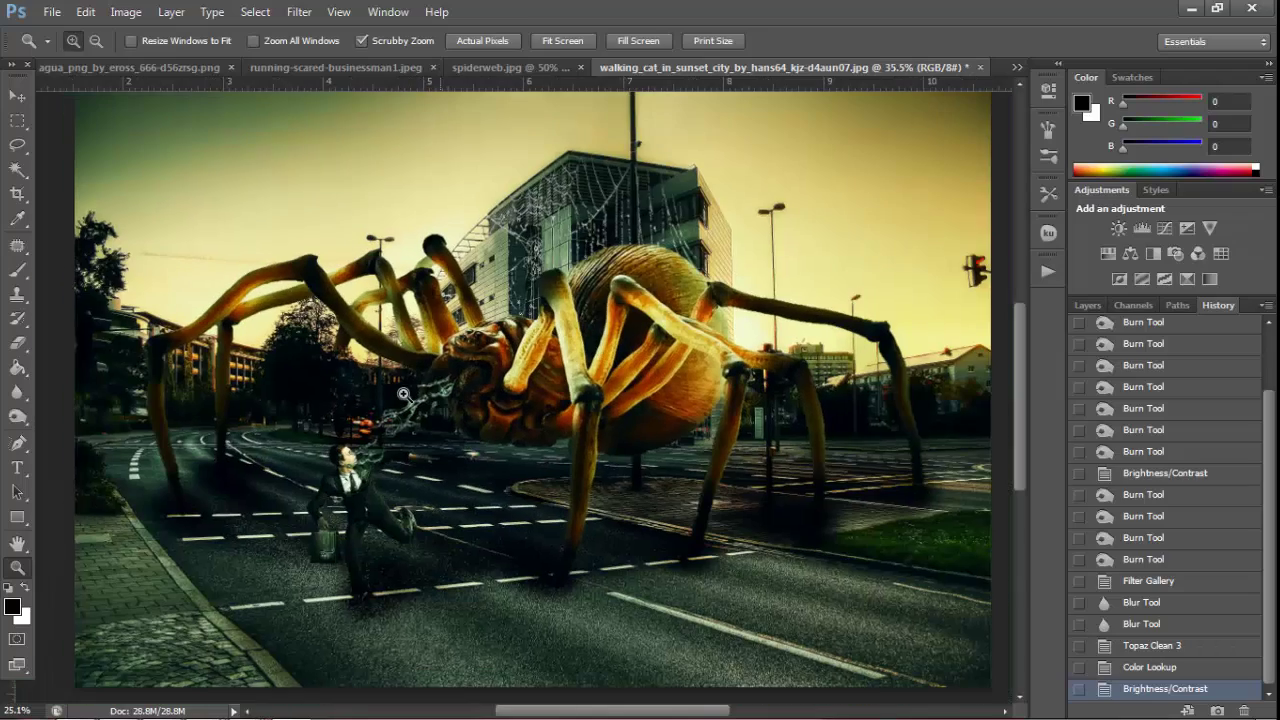
scroll(403, 395, down, 2)
click(125, 11)
mouse_move(154, 59)
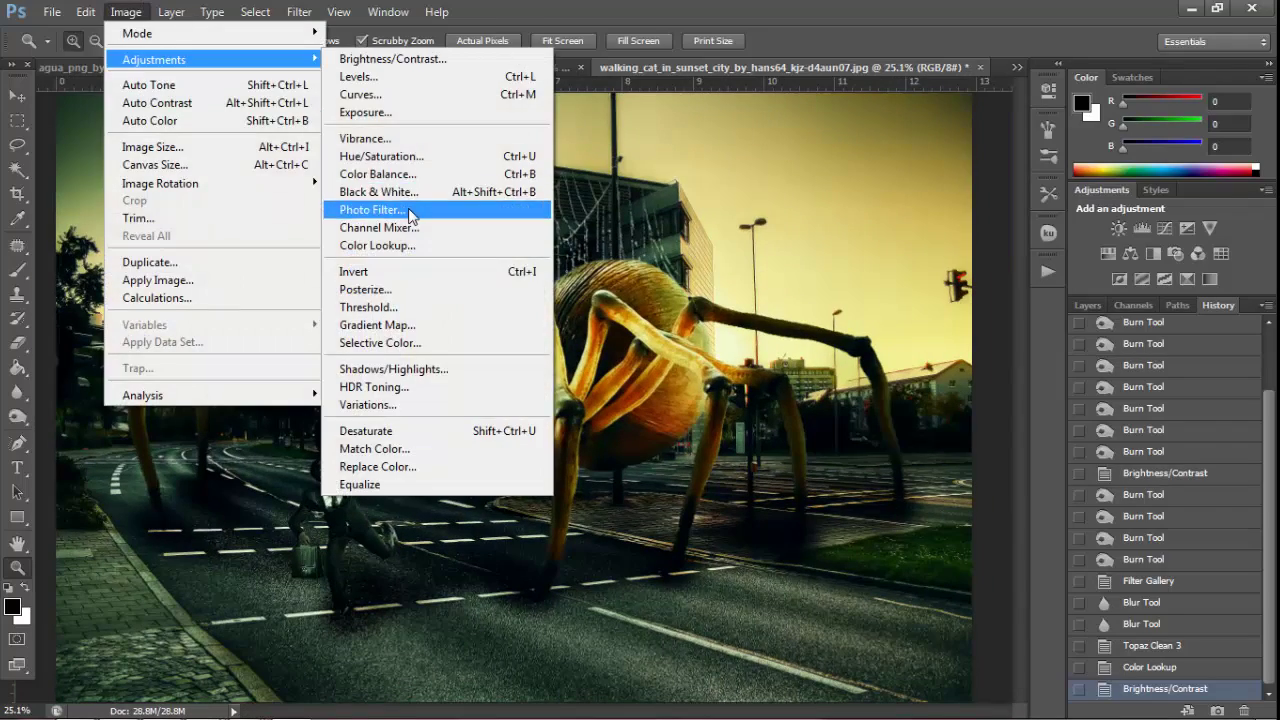
Apply a Deep Blue photo filter at 19% density after briefly trying Deep Emerald
click(408, 210)
click(1087, 458)
click(978, 382)
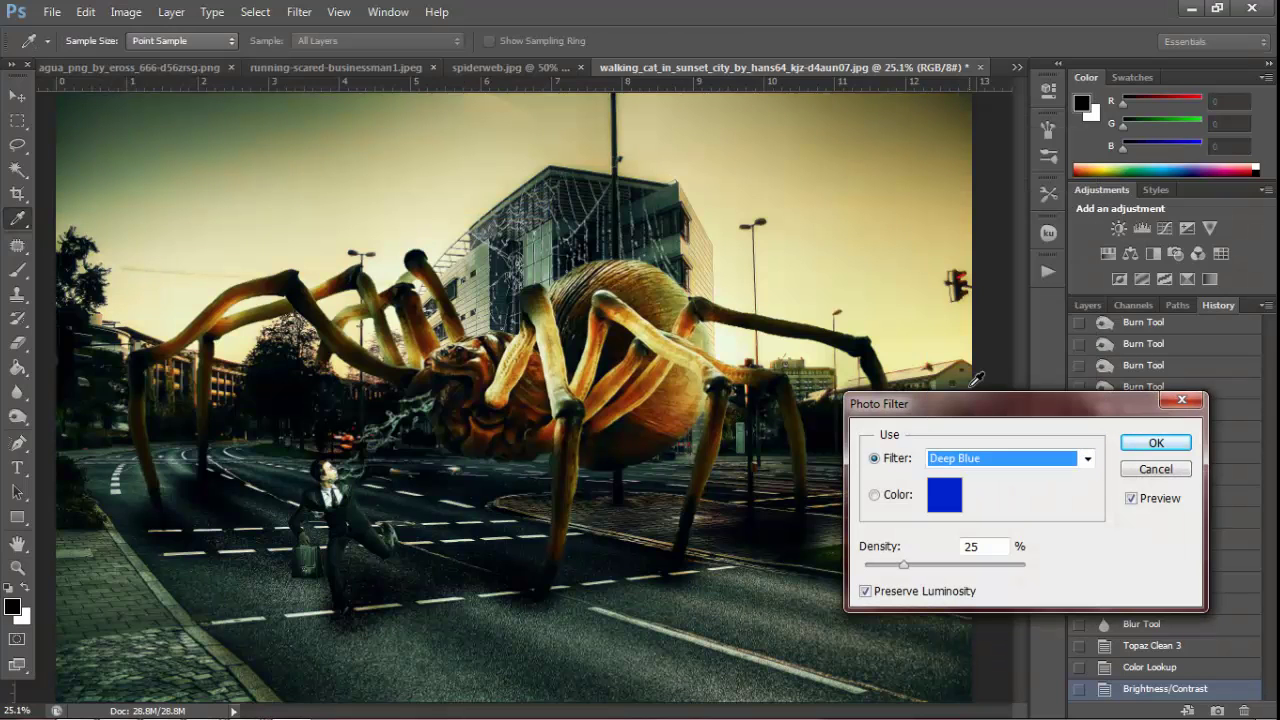
drag(903, 565, 894, 565)
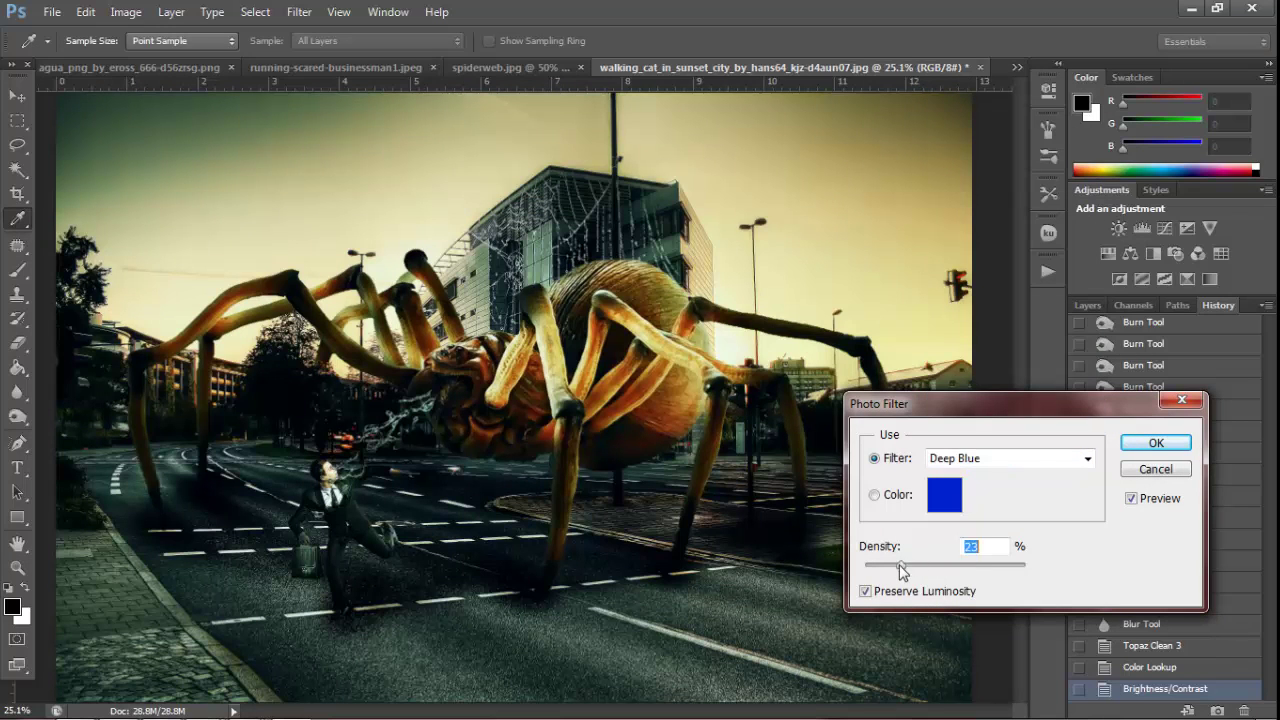
click(960, 458)
click(980, 409)
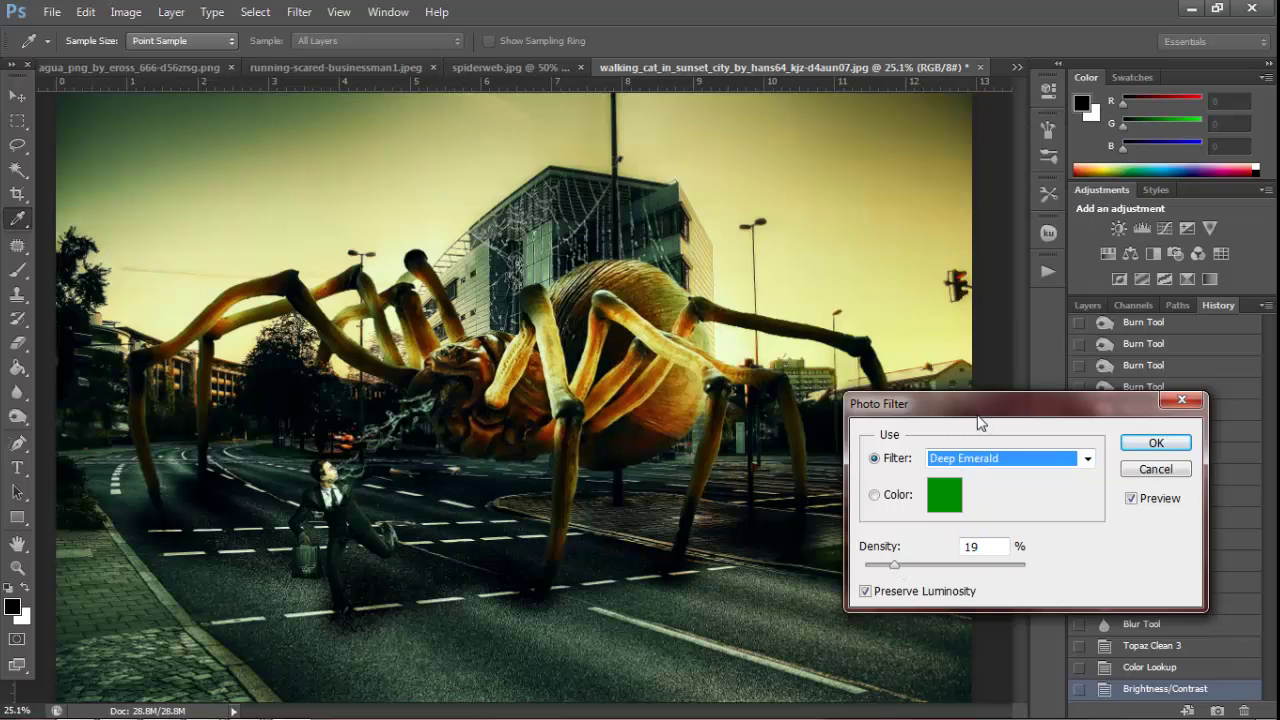
click(937, 502)
click(1172, 324)
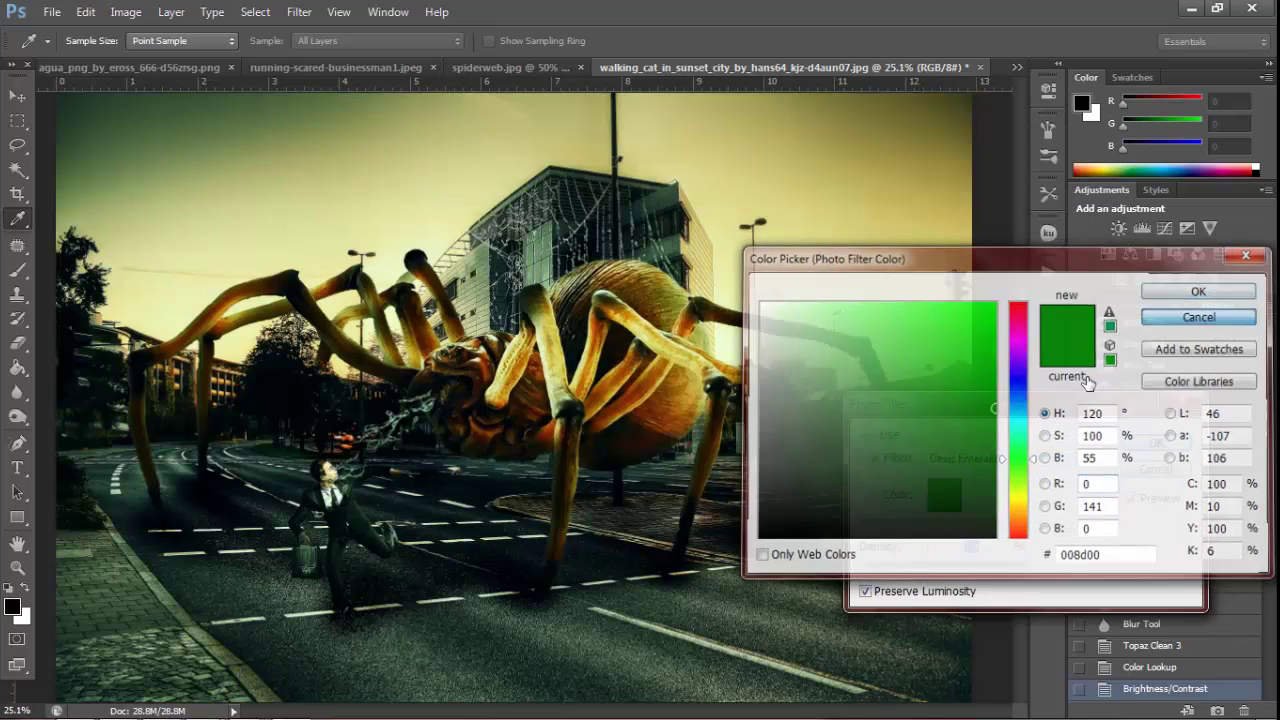
click(1003, 455)
click(988, 388)
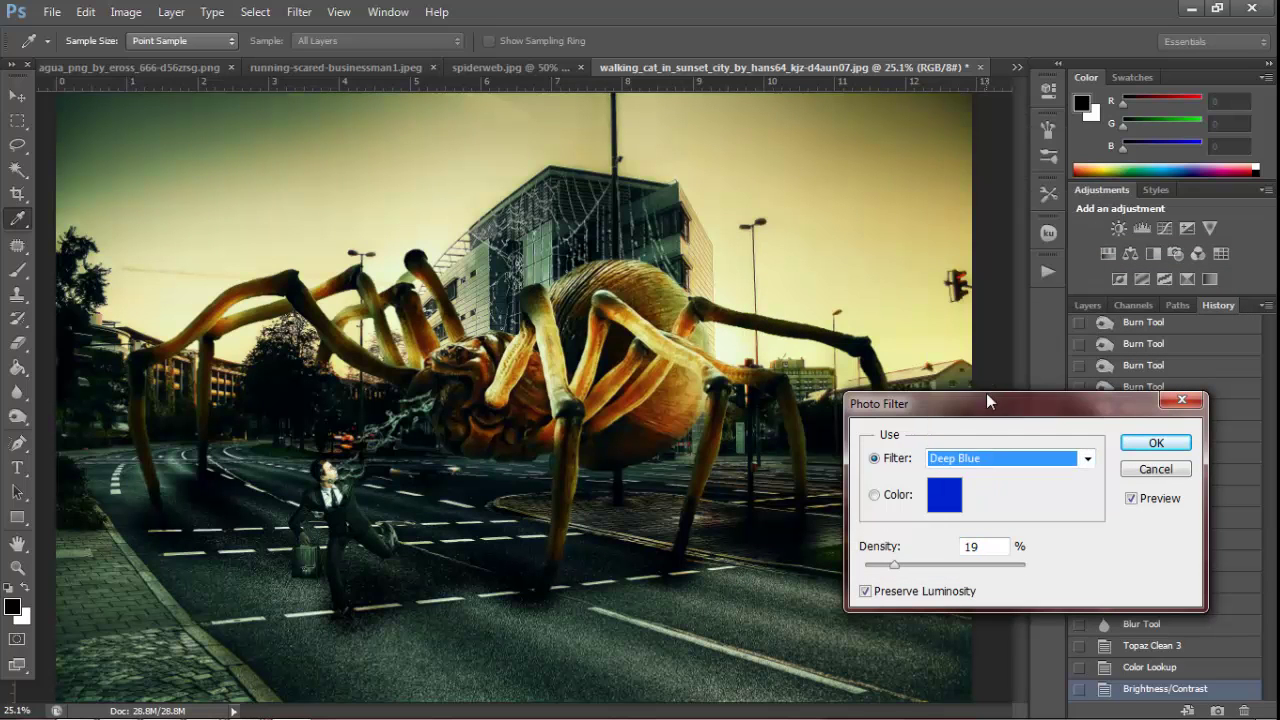
click(1155, 443)
Zoom into the businessman and spider's head, then fit the image on screen
key(z)
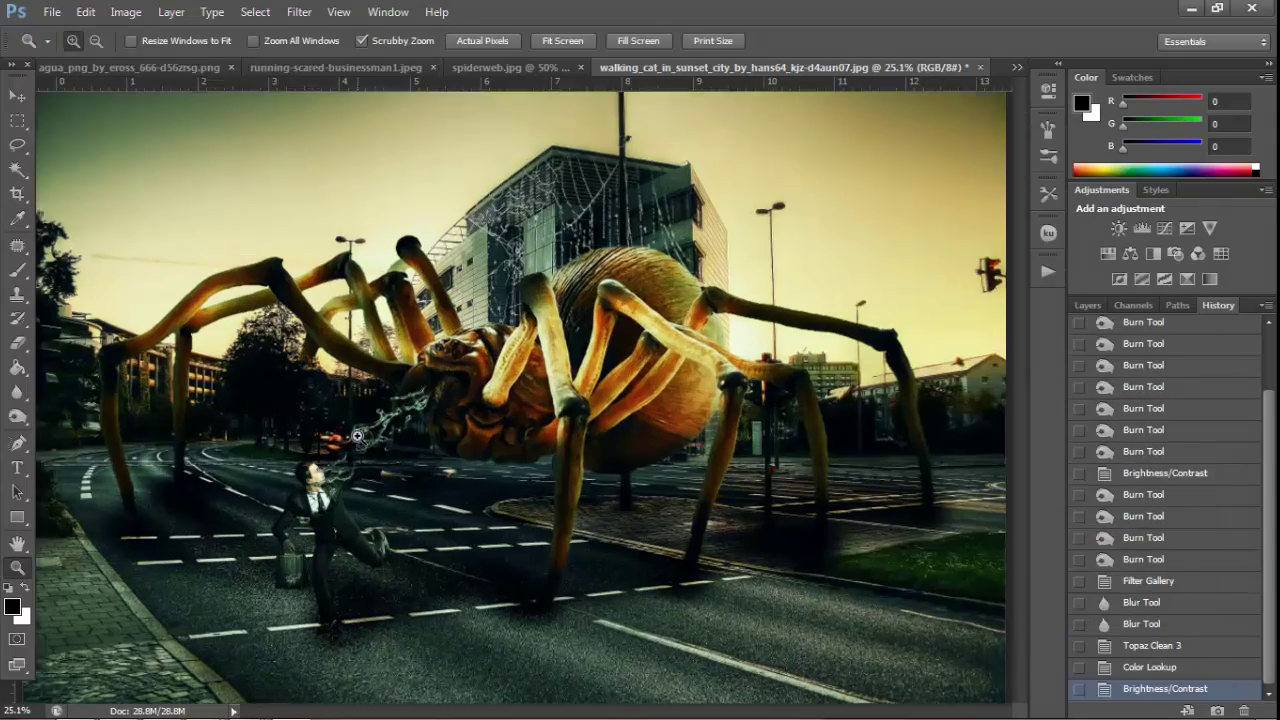
click(355, 445)
drag(439, 447, 492, 463)
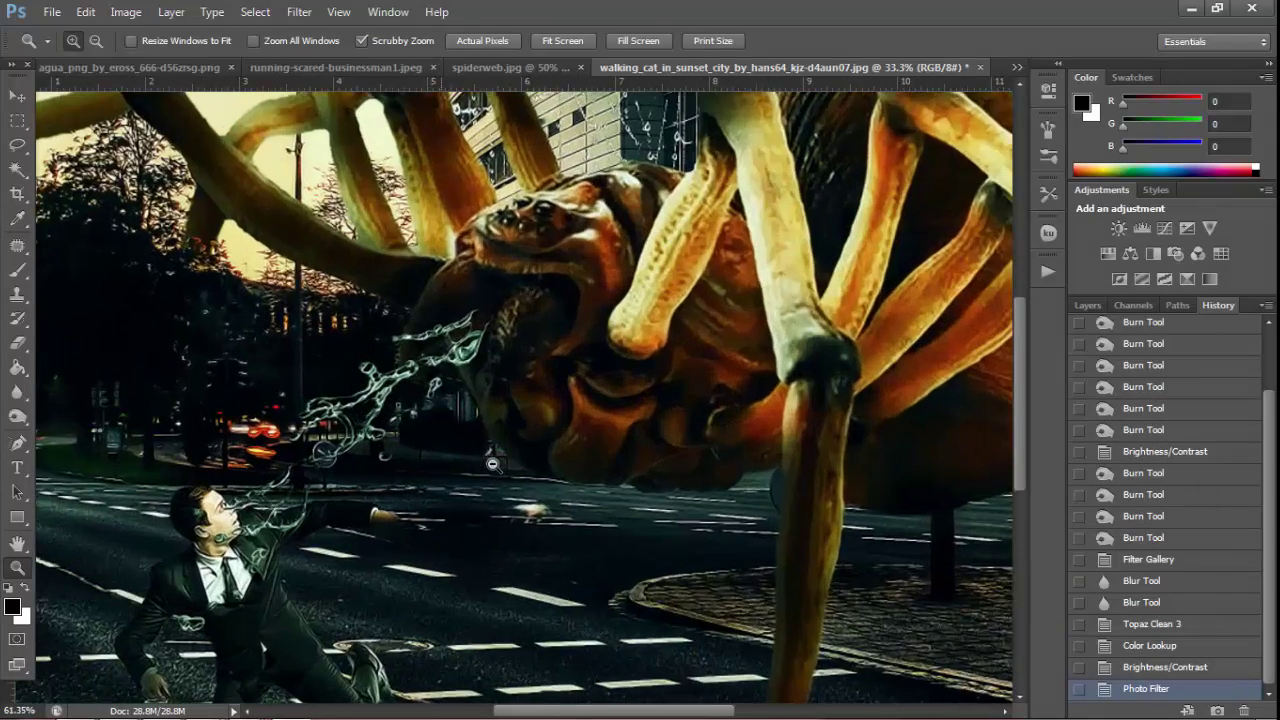
right_click(492, 463)
click(528, 484)
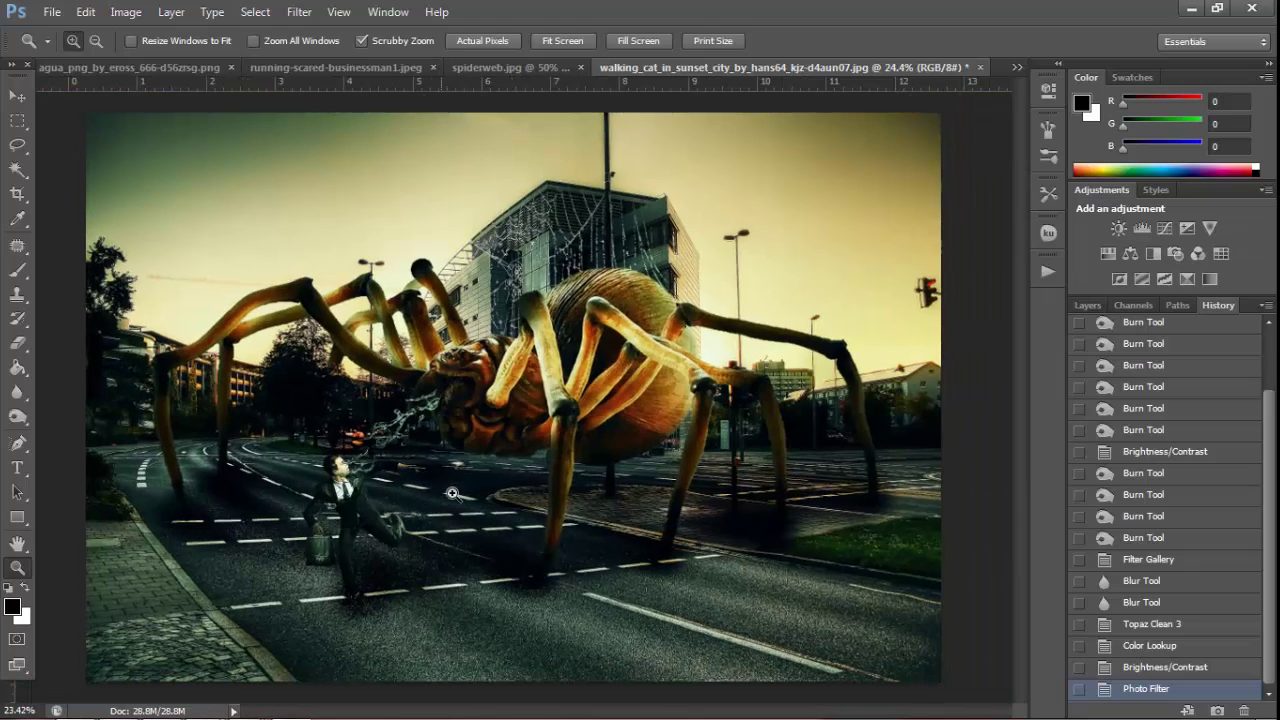
Compare history states and roll back to the Topaz Clean 3 state
click(1108, 626)
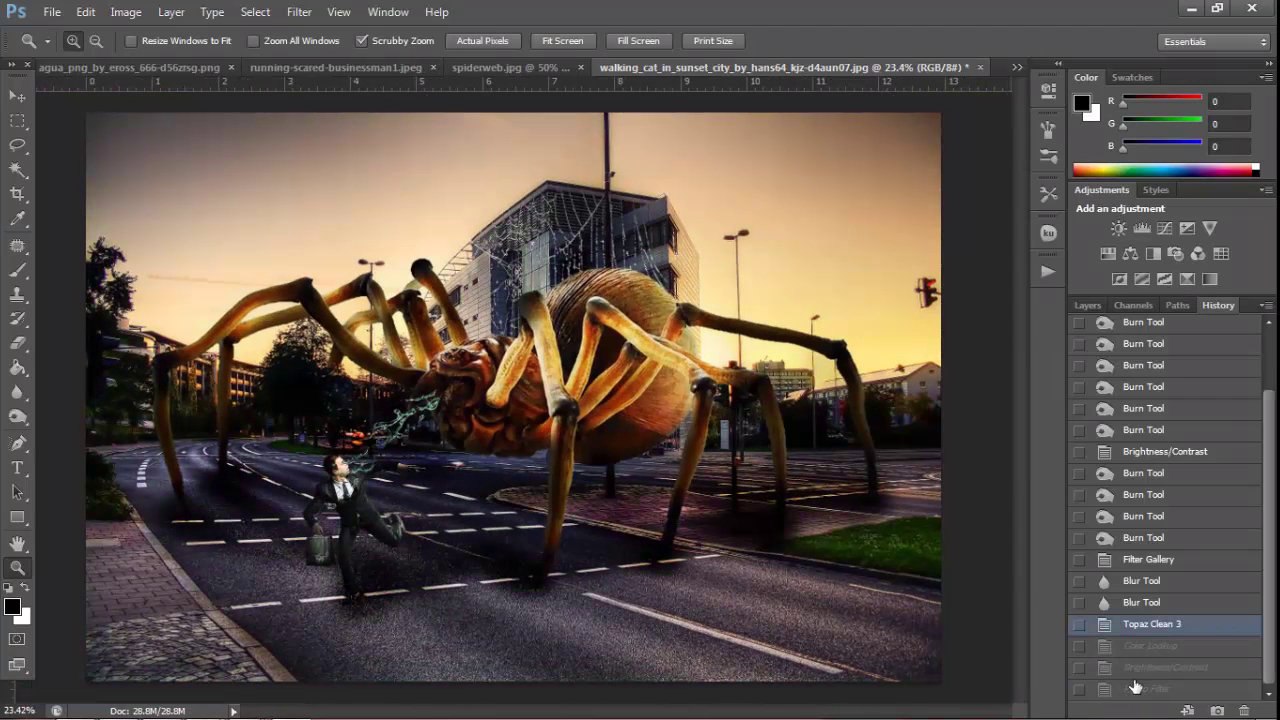
click(1136, 648)
click(1136, 688)
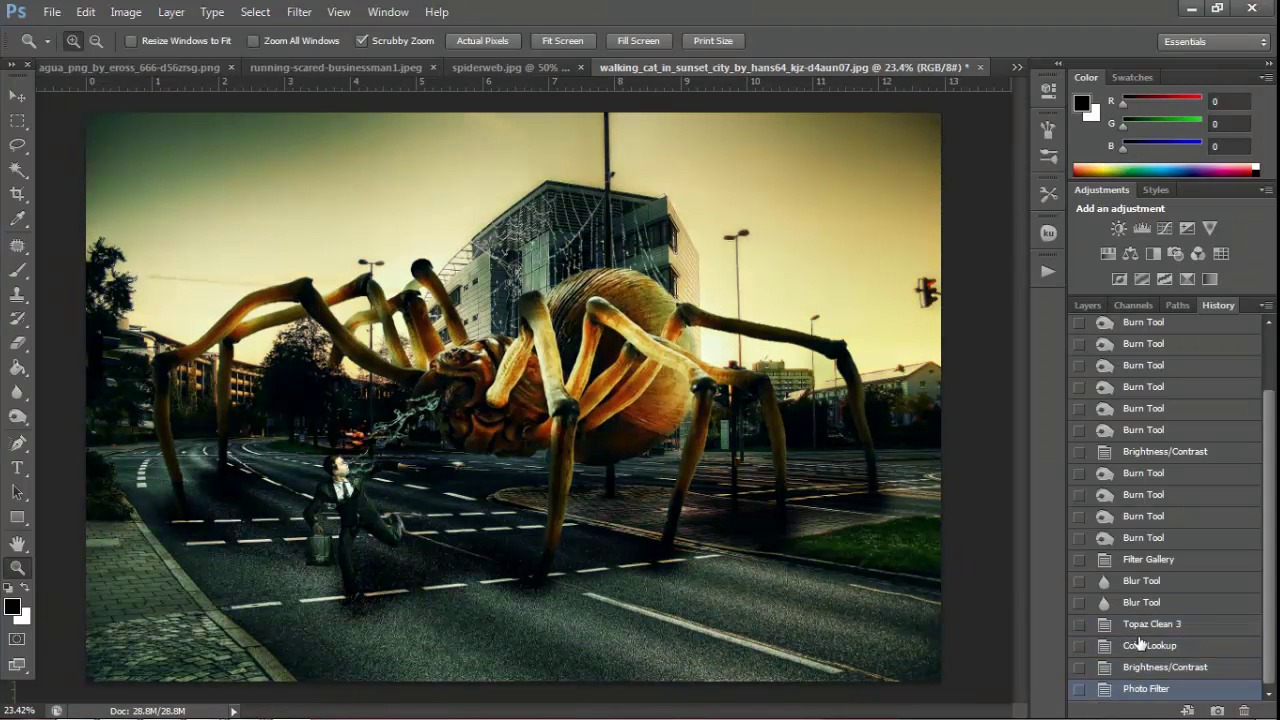
click(1105, 630)
click(126, 11)
mouse_move(154, 59)
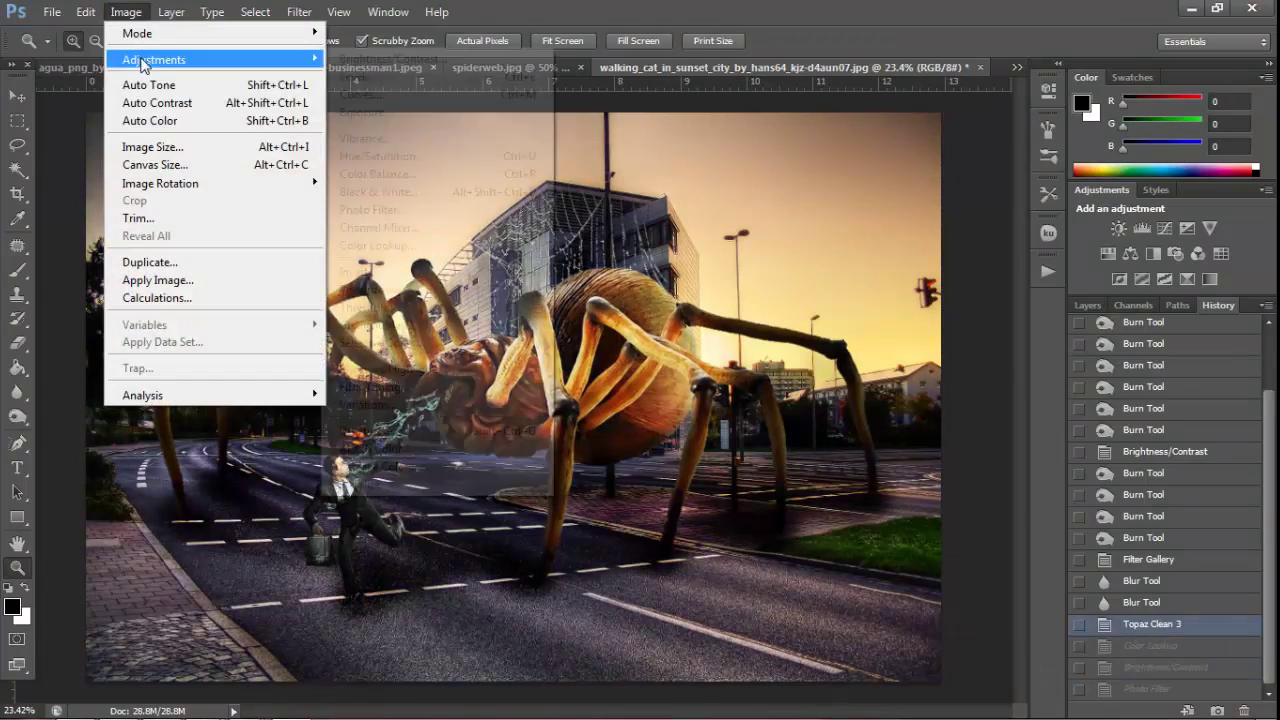
Browse LUT grades such as EdgyAmber.3DL and apply FallColors.look
click(400, 246)
click(952, 465)
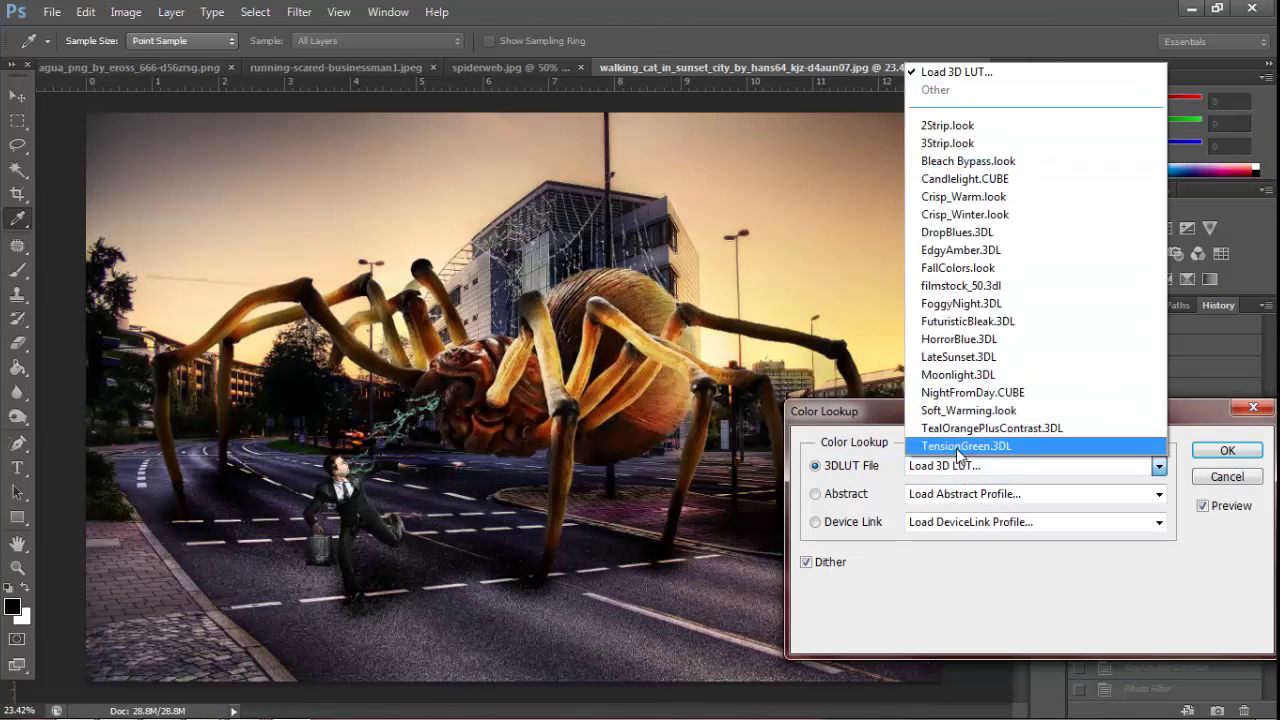
key(Up)
key(Up)
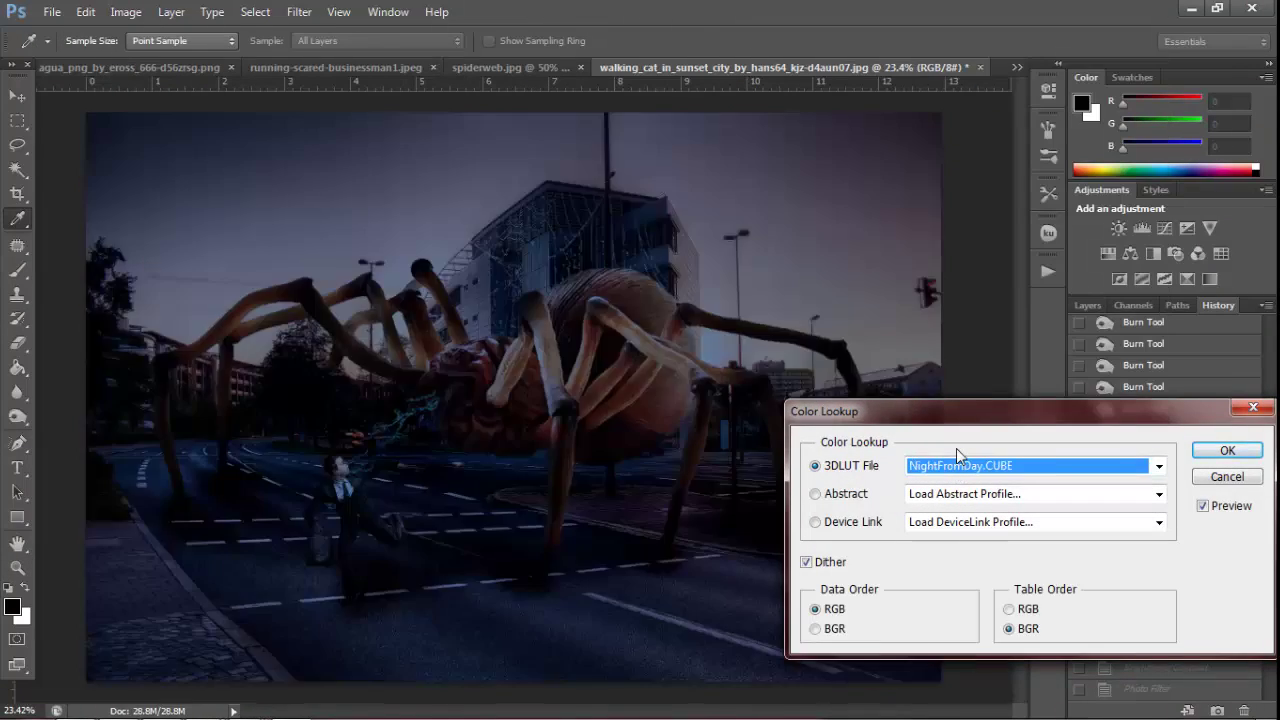
key(Up)
key(Up)
key(Up)
key(Up)
key(Up)
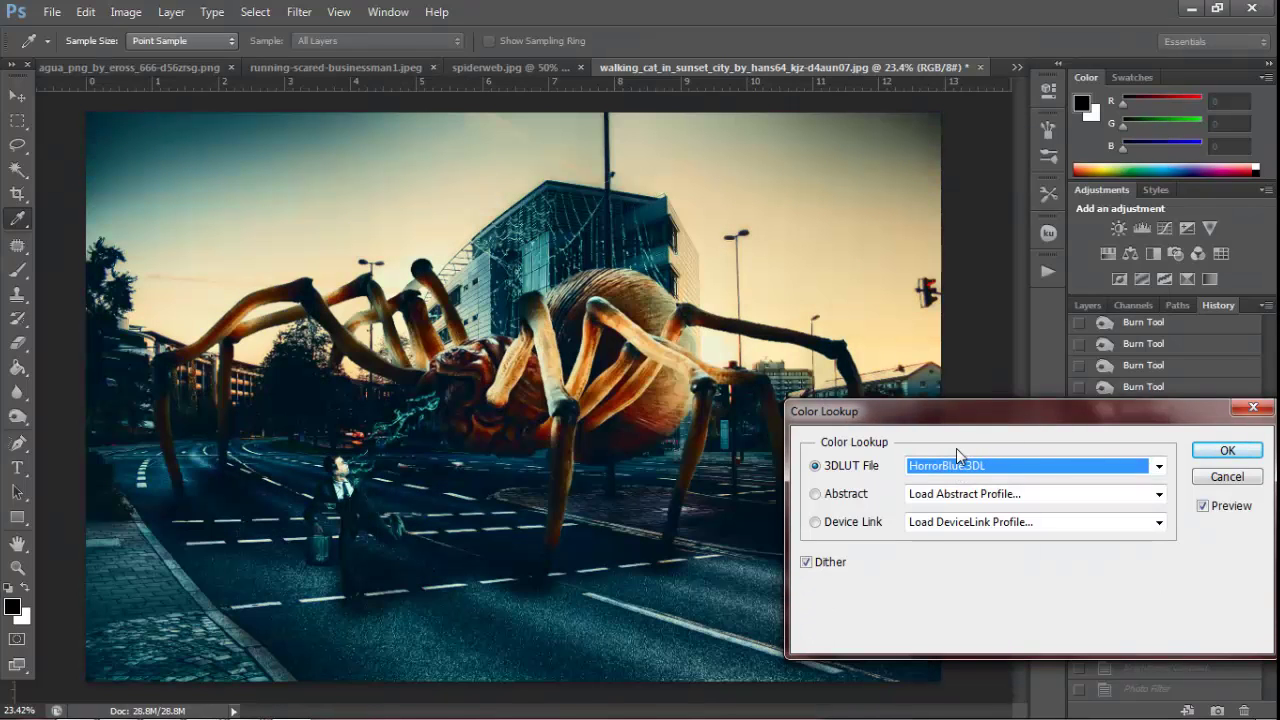
key(Up)
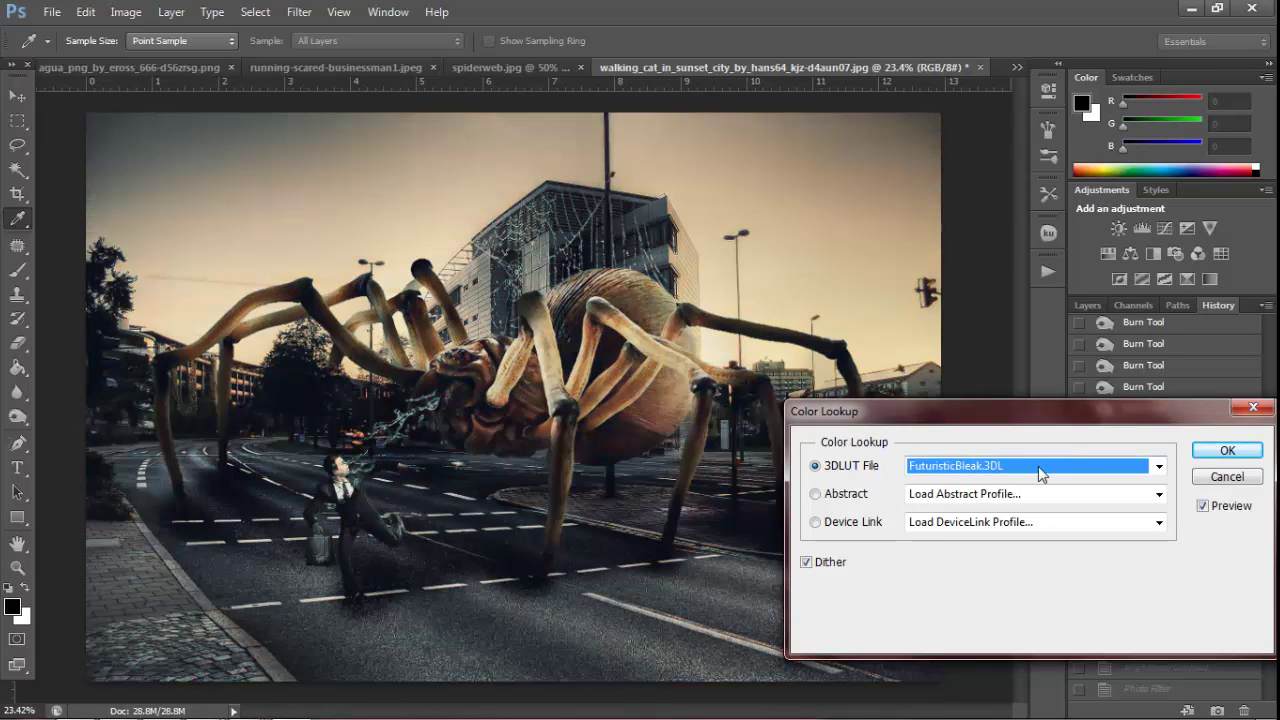
key(Up)
key(Up)
key(Up)
key(Up)
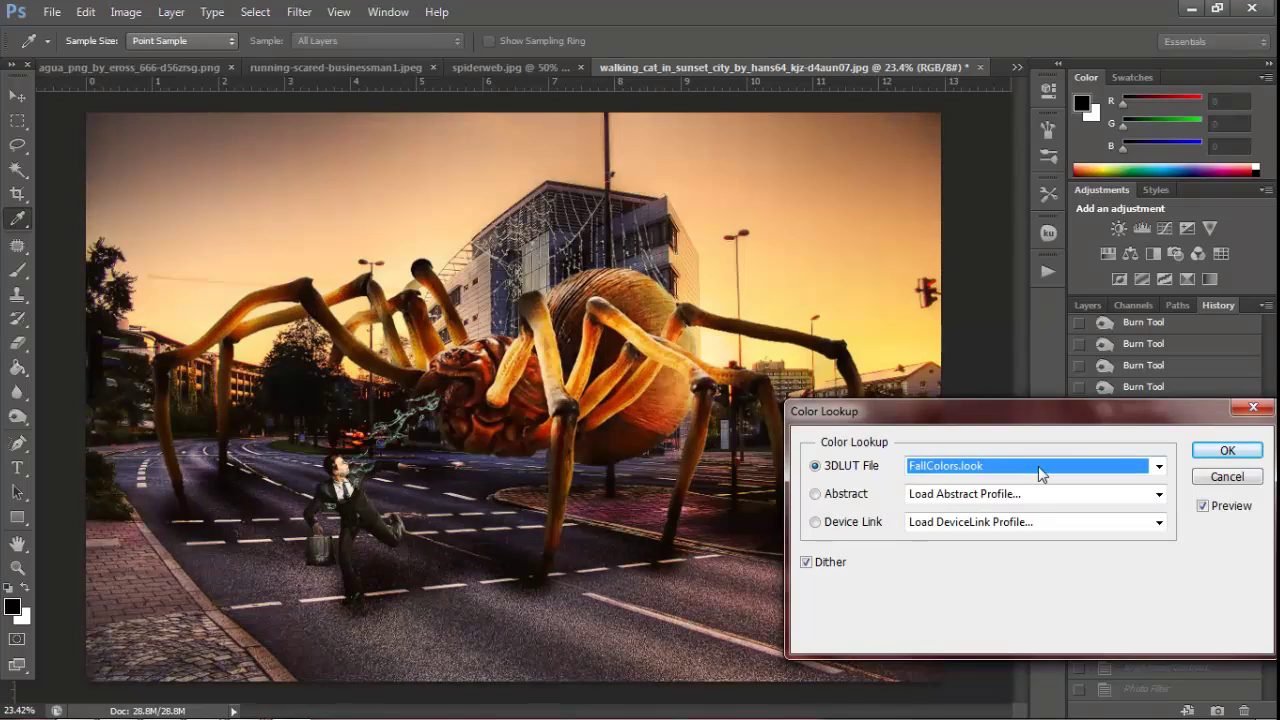
key(Up)
key(Up)
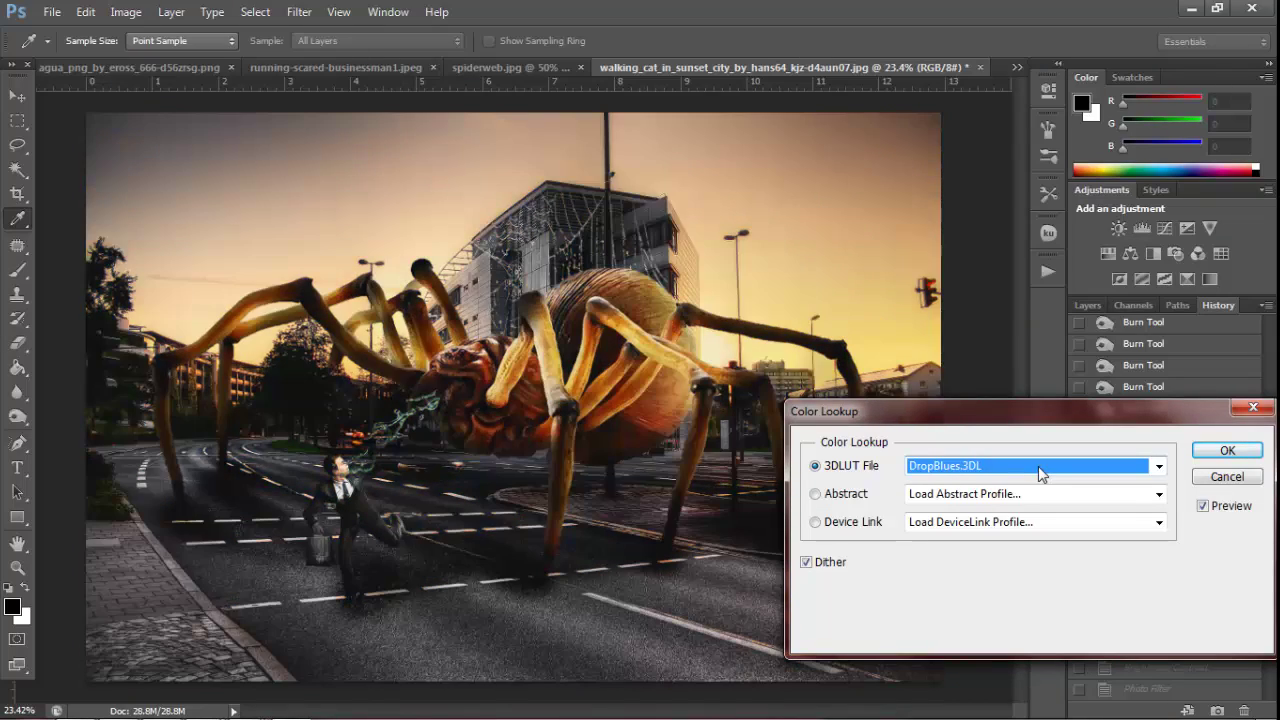
key(Up)
key(Up)
key(Down)
key(Down)
key(Down)
key(Down)
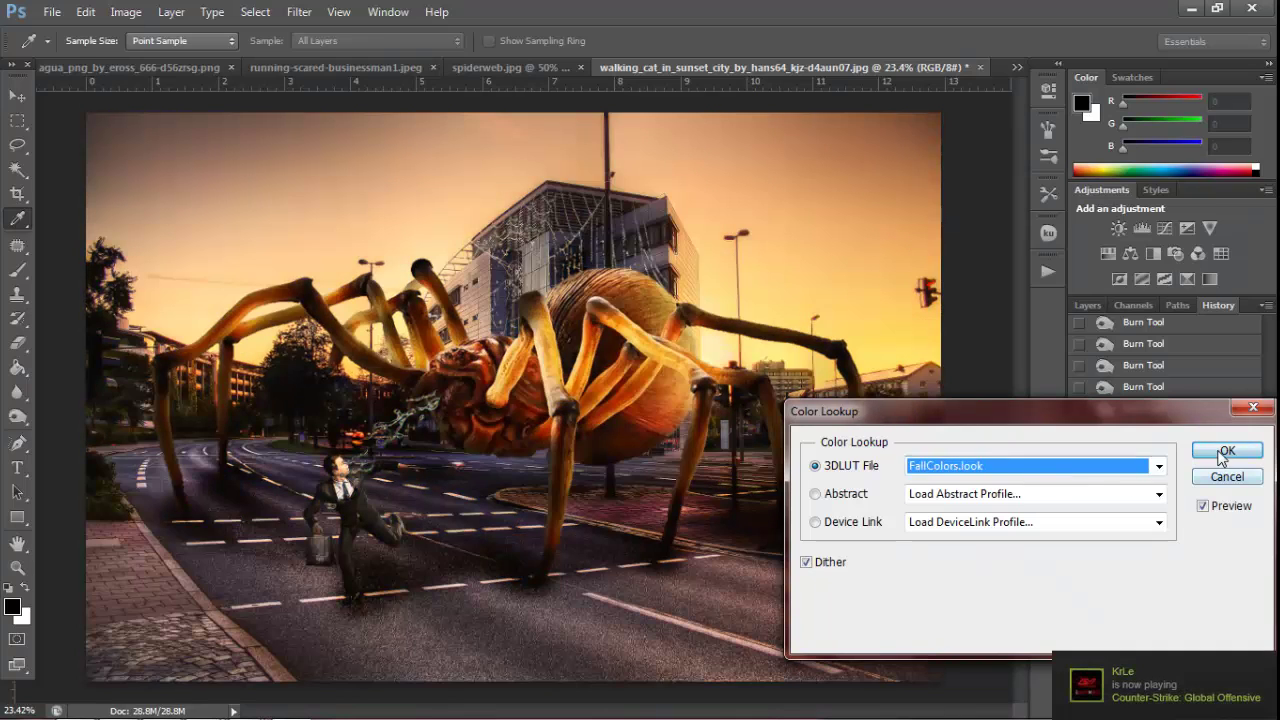
click(1227, 450)
Apply a Deep Blue photo filter with density raised to 28
key(z)
click(122, 14)
mouse_move(154, 59)
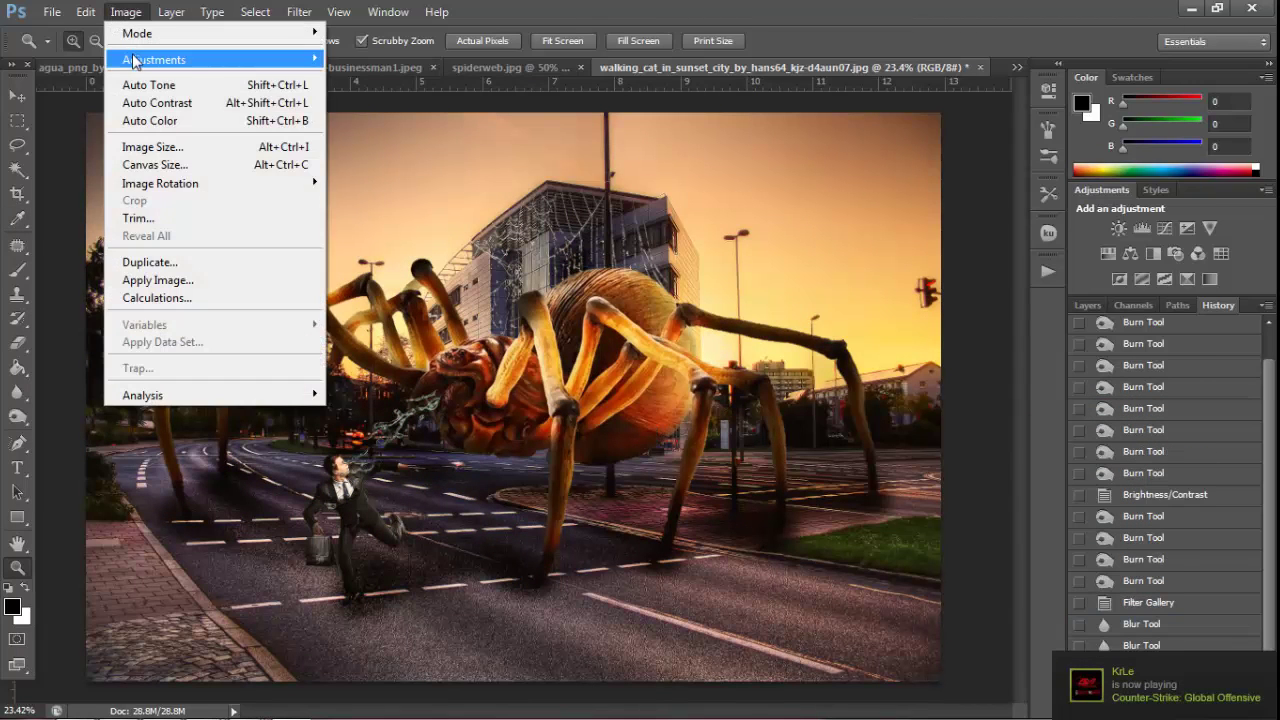
click(397, 213)
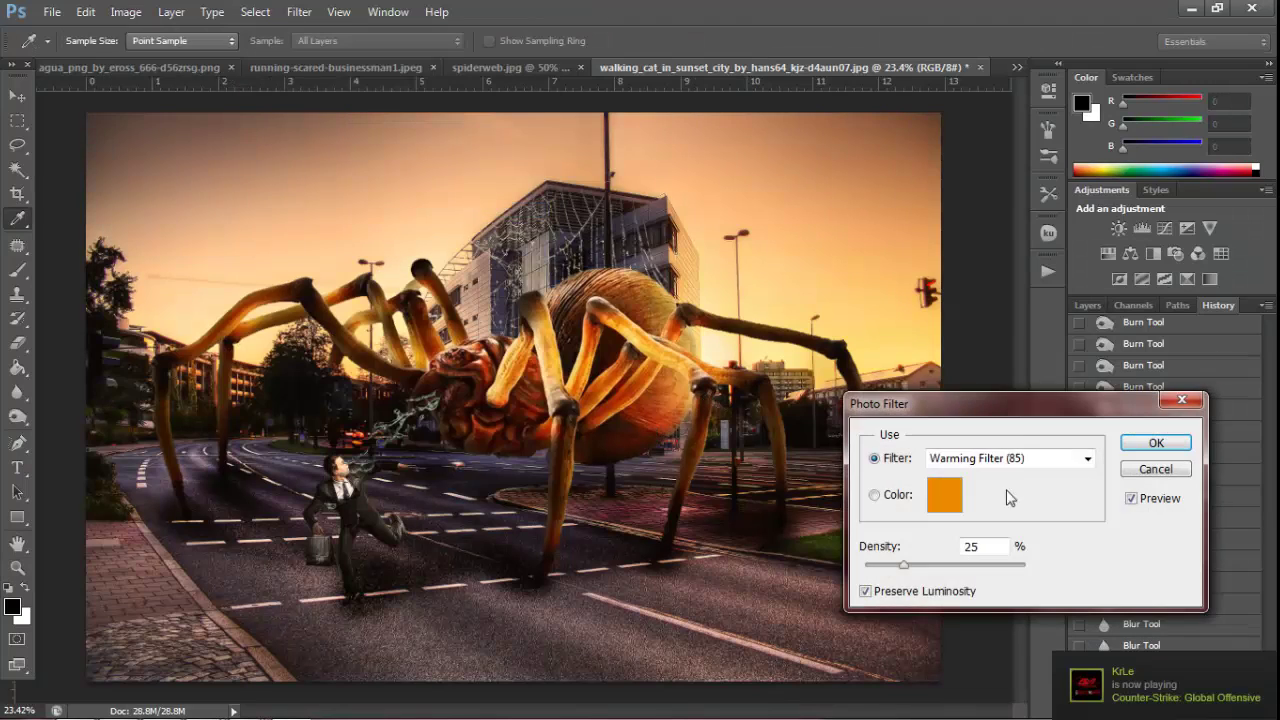
click(1010, 458)
click(985, 382)
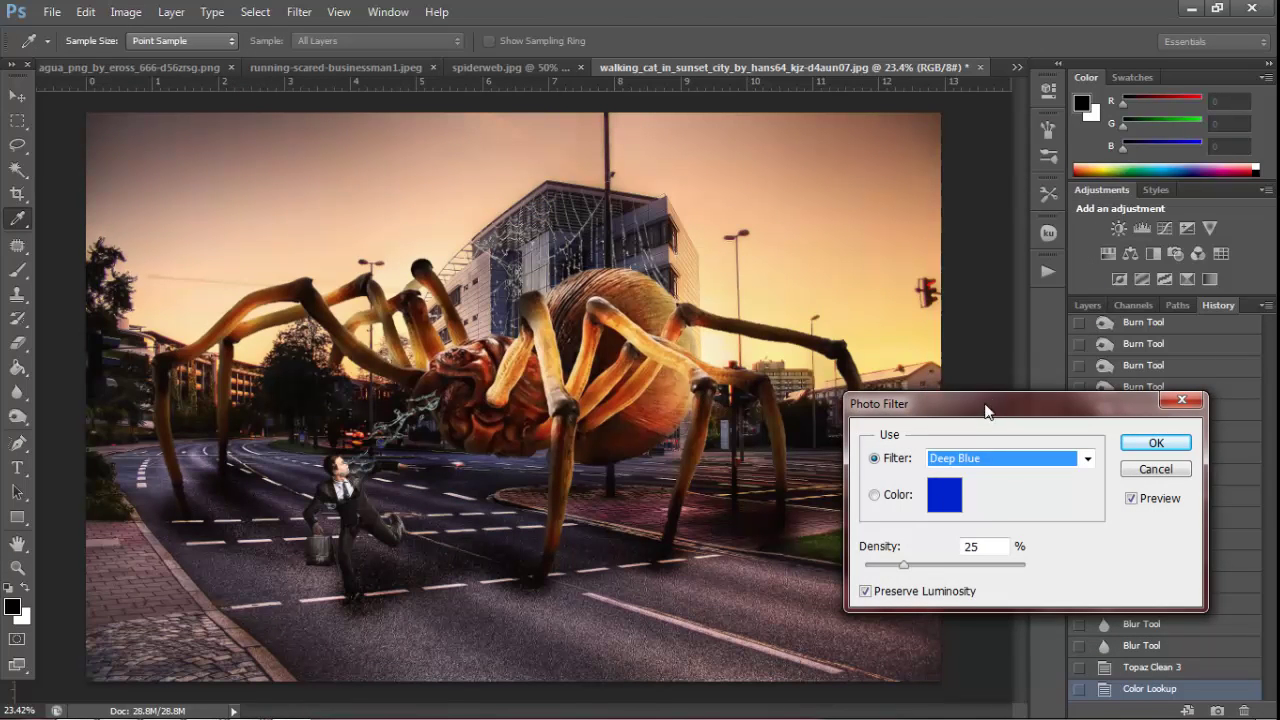
click(912, 565)
click(1155, 442)
key(z)
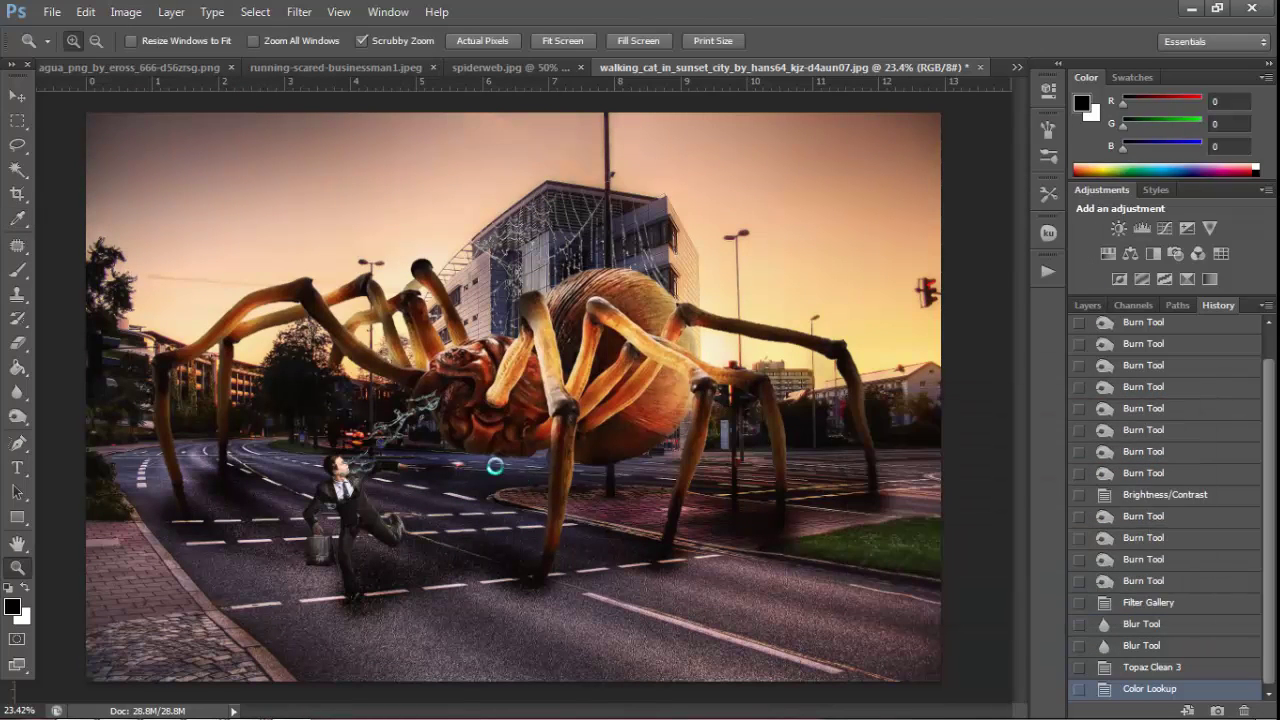
Apply Brightness/Contrast with brightness -12 and contrast 25
click(126, 12)
mouse_move(150, 61)
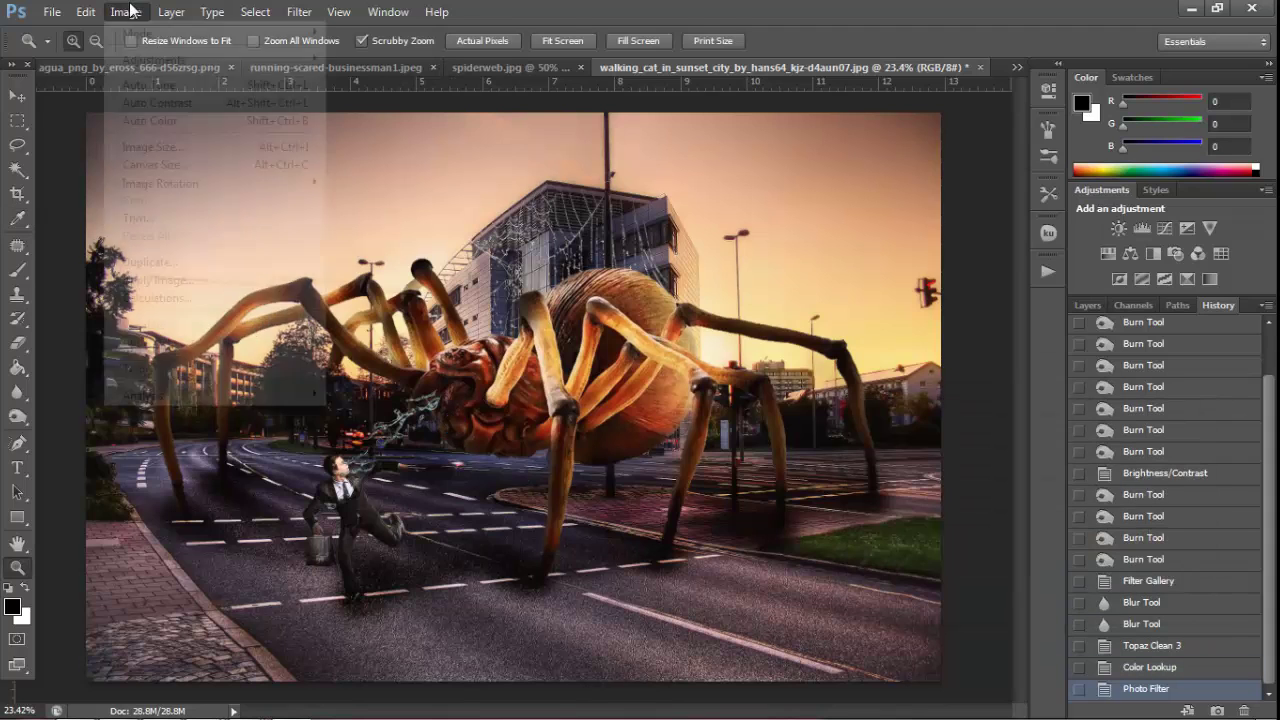
click(346, 60)
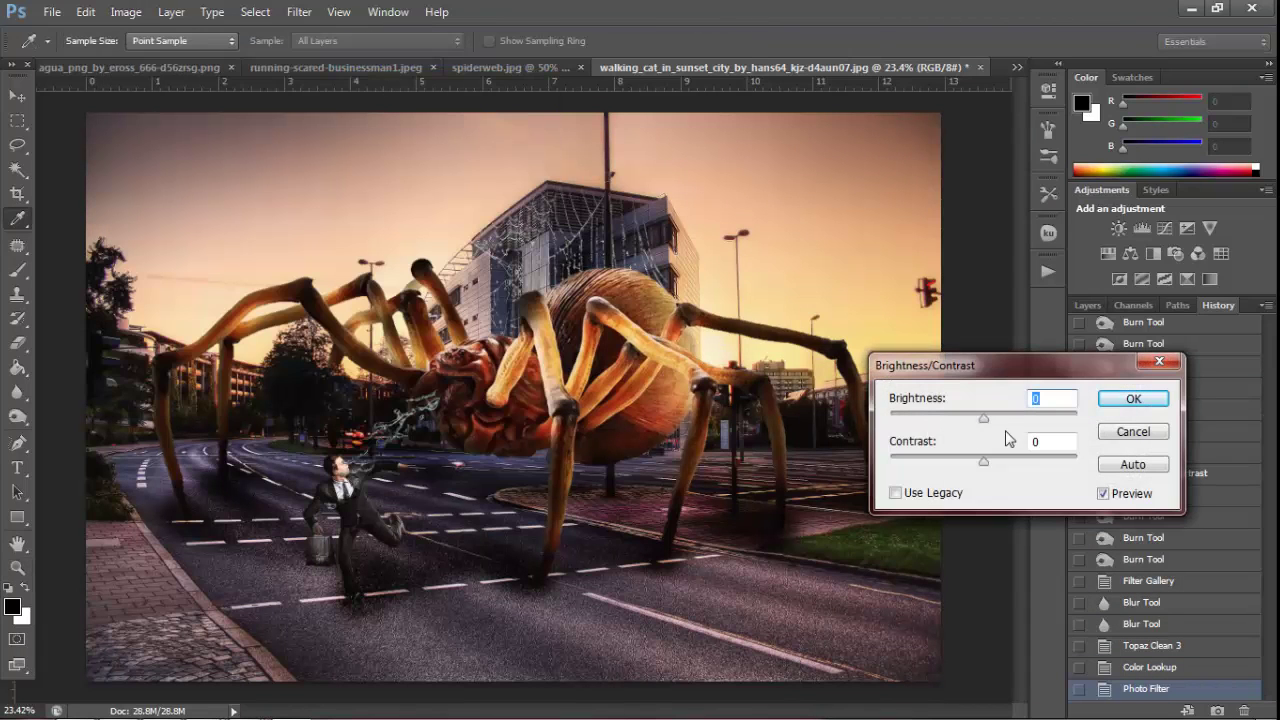
mouse_move(984, 462)
mouse_down()
mouse_move(1034, 462)
mouse_move(1007, 462)
mouse_up()
drag(984, 418, 972, 425)
click(1133, 398)
key(z)
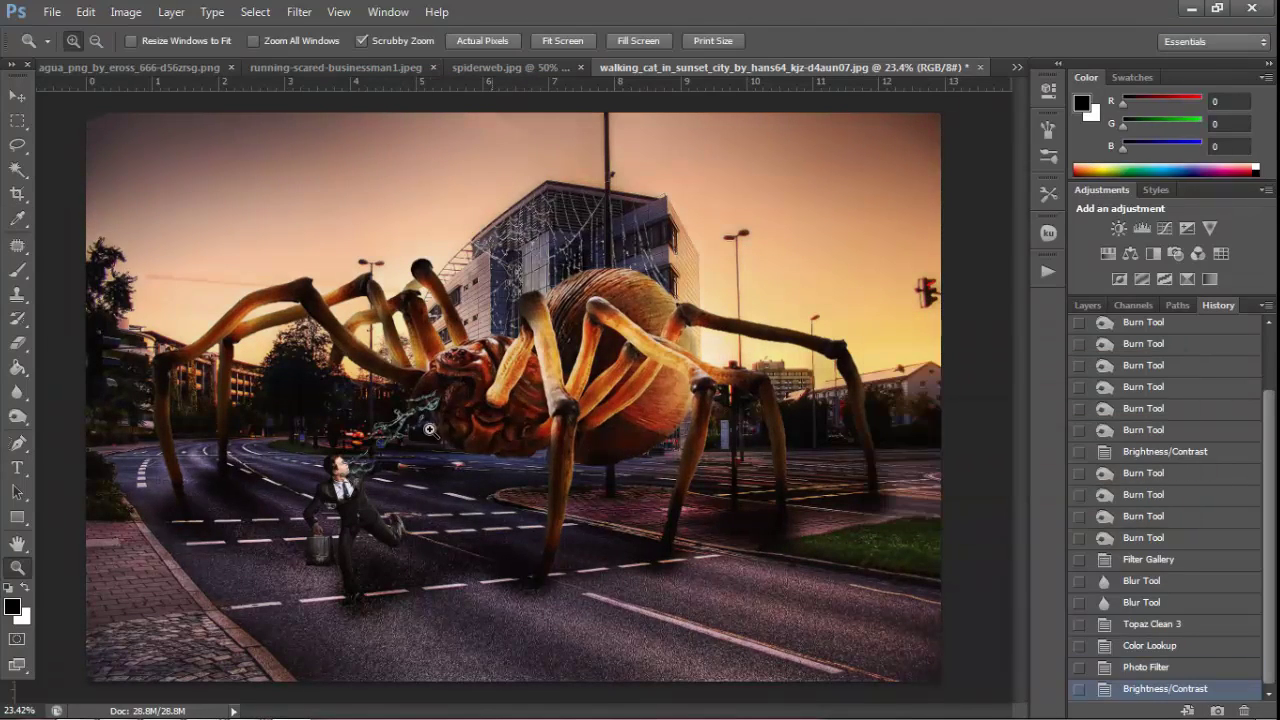
Zoom in to check, fit on screen, and revert to the Topaz Clean 3 state
drag(431, 431, 499, 453)
right_click(499, 453)
click(510, 460)
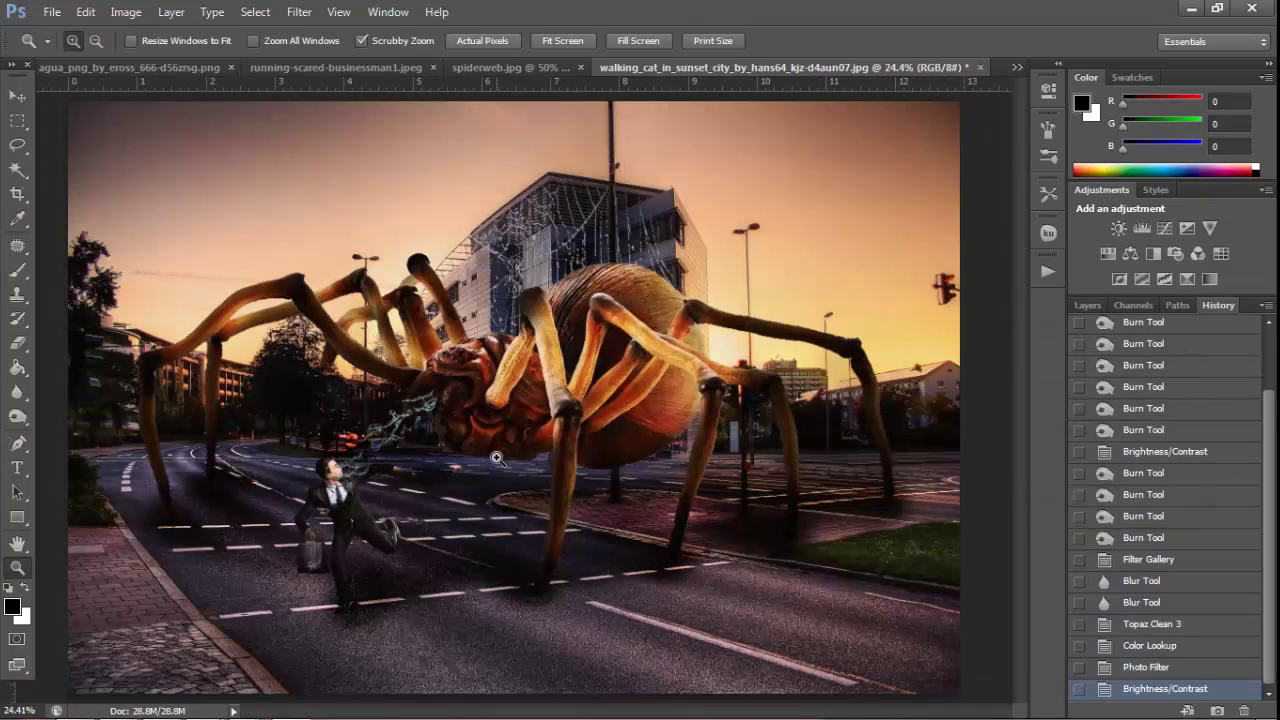
click(1140, 624)
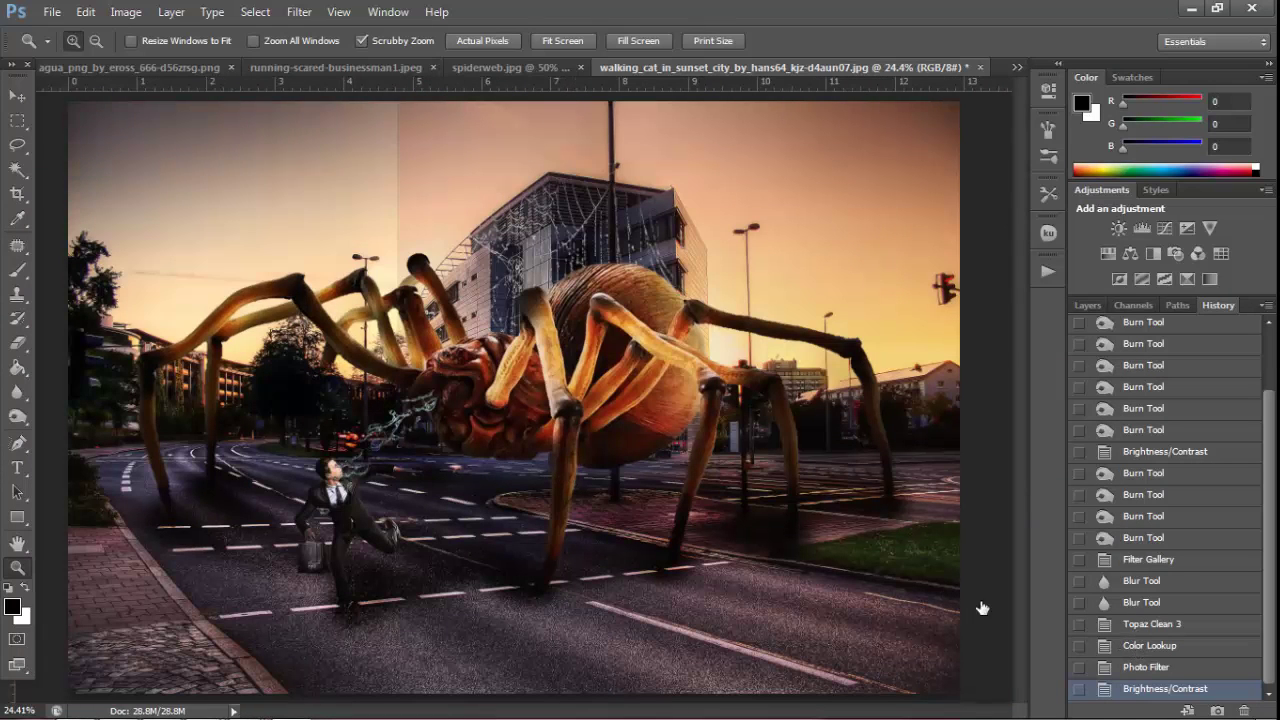
click(126, 12)
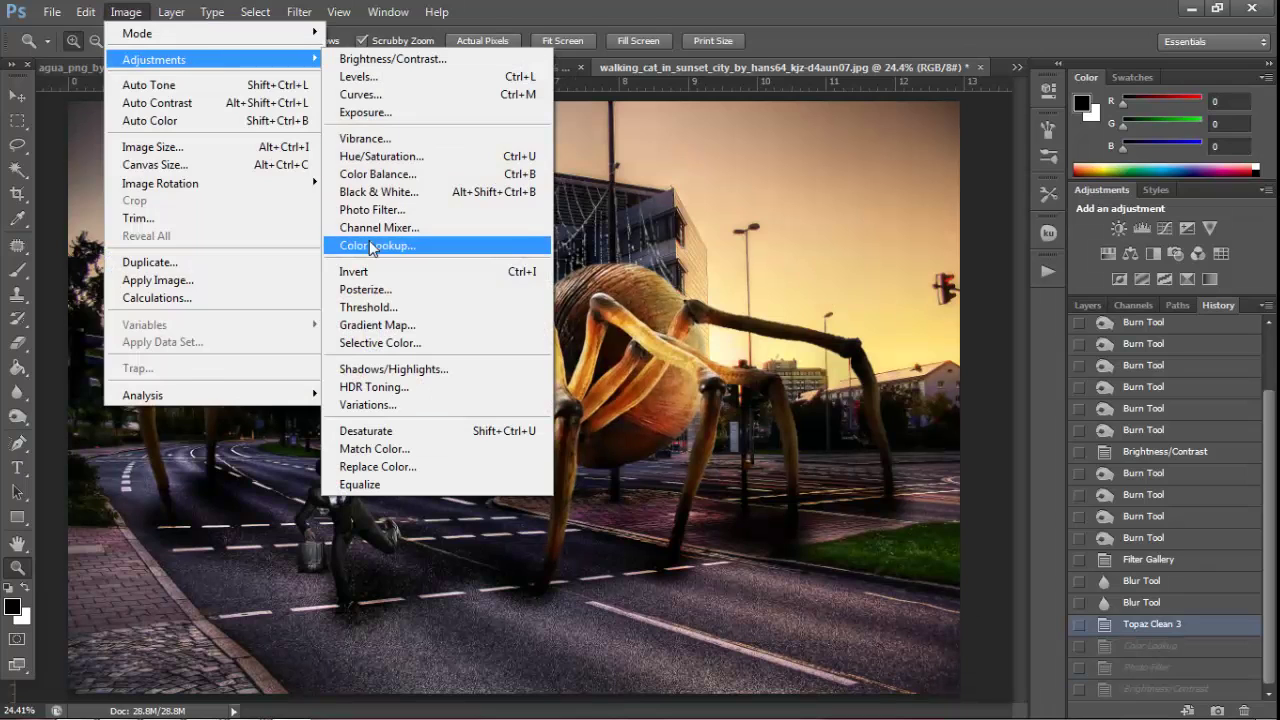
Preview Abstract and Device Link lookups such as Cobalt-Carmine, Green-Red and RedBlueYellow
click(380, 245)
click(966, 494)
click(966, 586)
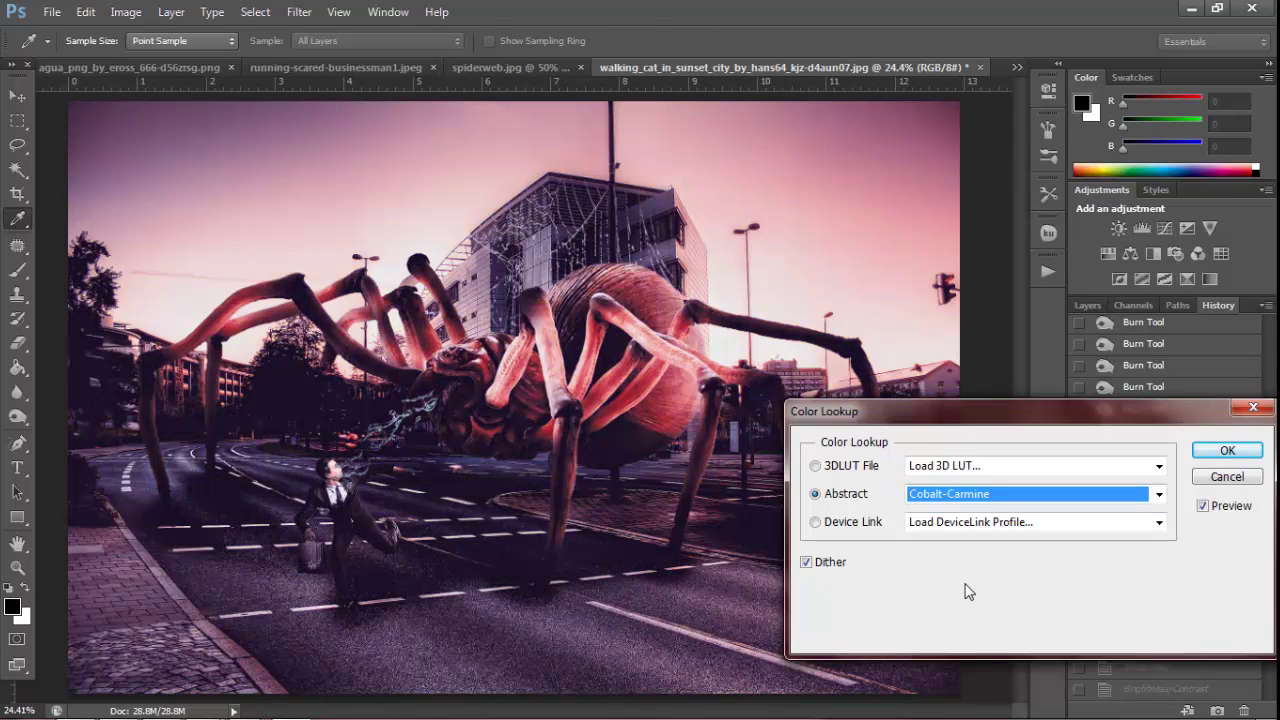
key(Down)
key(Down)
key(Down)
click(960, 522)
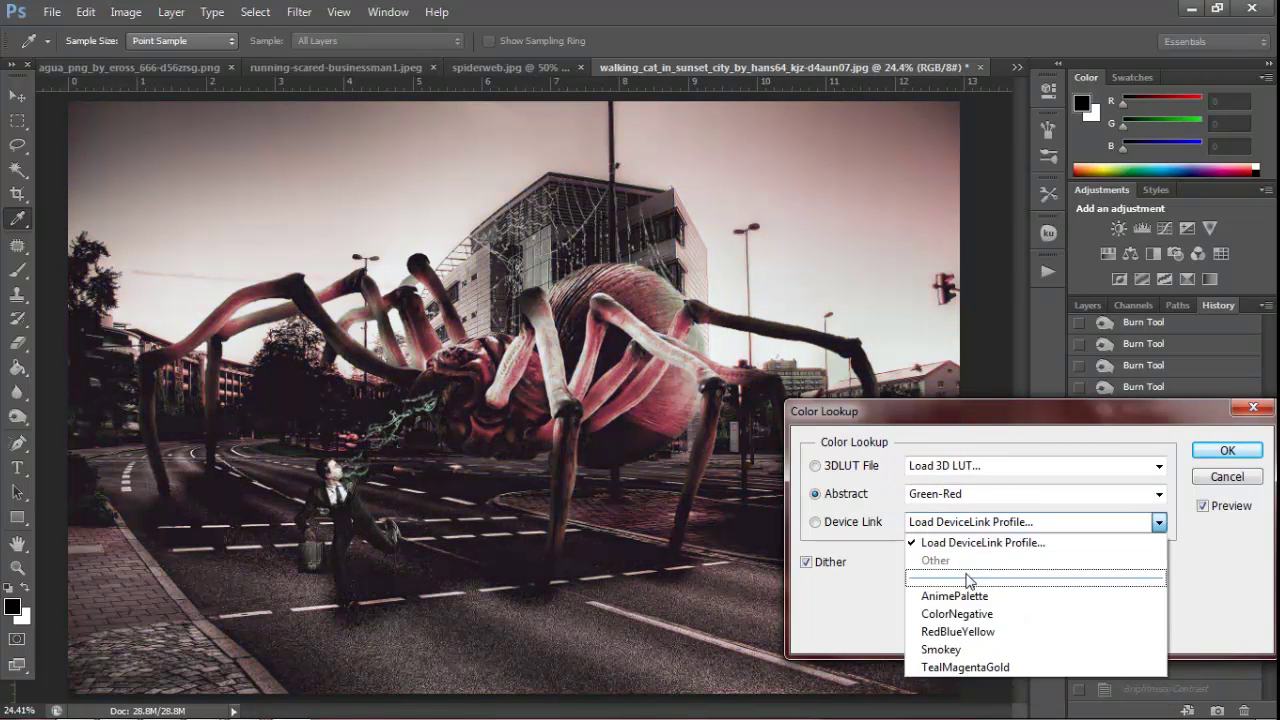
click(969, 600)
key(Up)
key(Down)
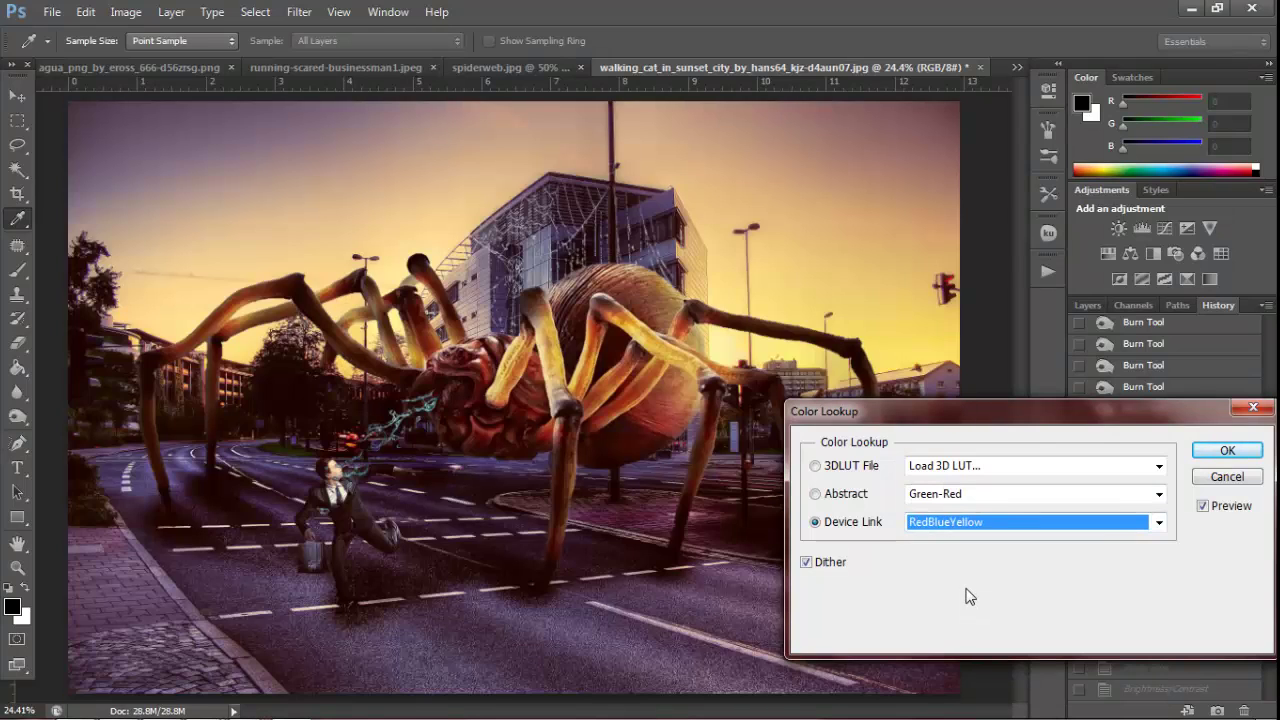
key(Down)
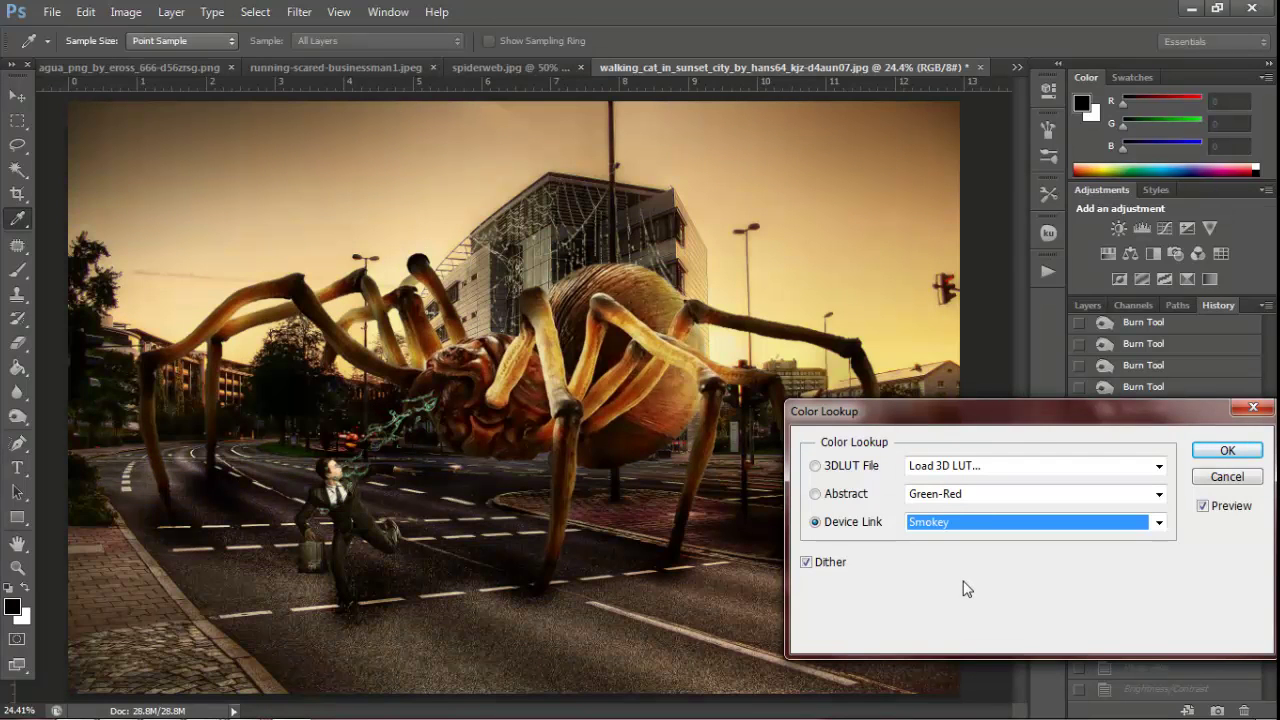
key(Up)
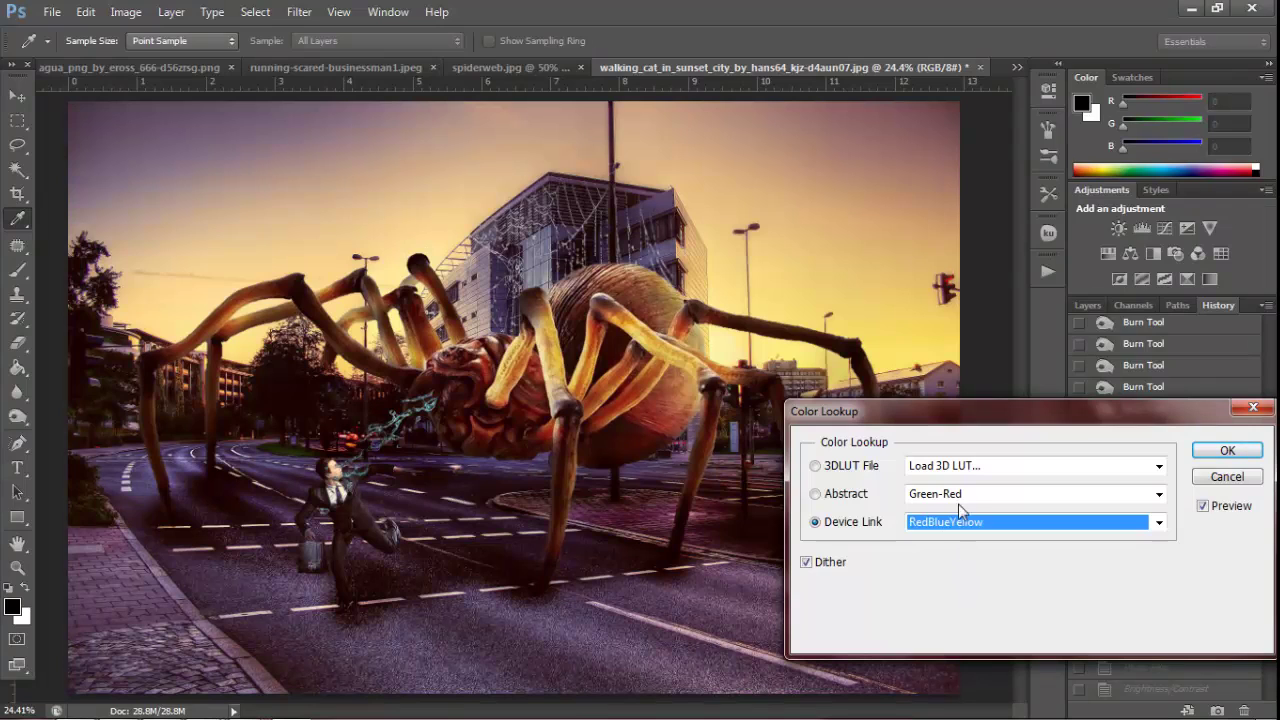
Browse 3D LUT presets like LateSunset.3DL and FallColors.look, returning to DropBlues.3DL
click(958, 466)
key(Down)
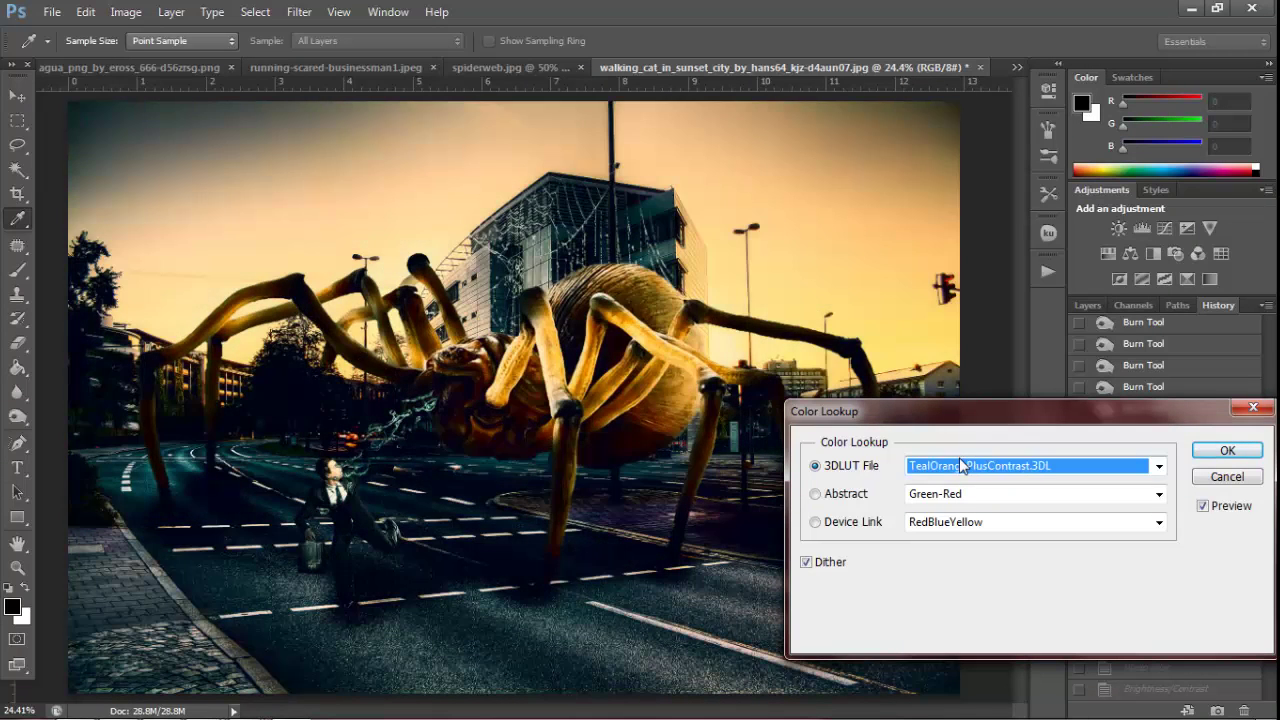
key(Up)
key(Up)
key(Up)
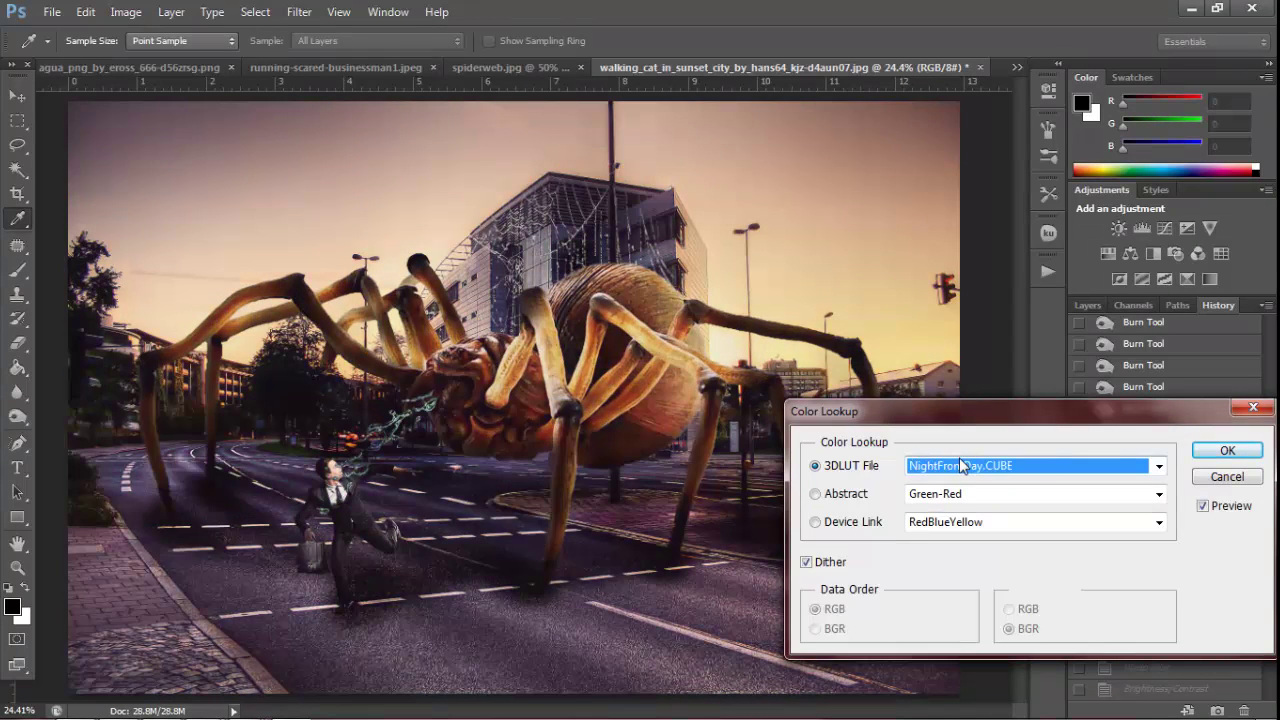
key(Up)
key(Up)
key(Up)
key(Up)
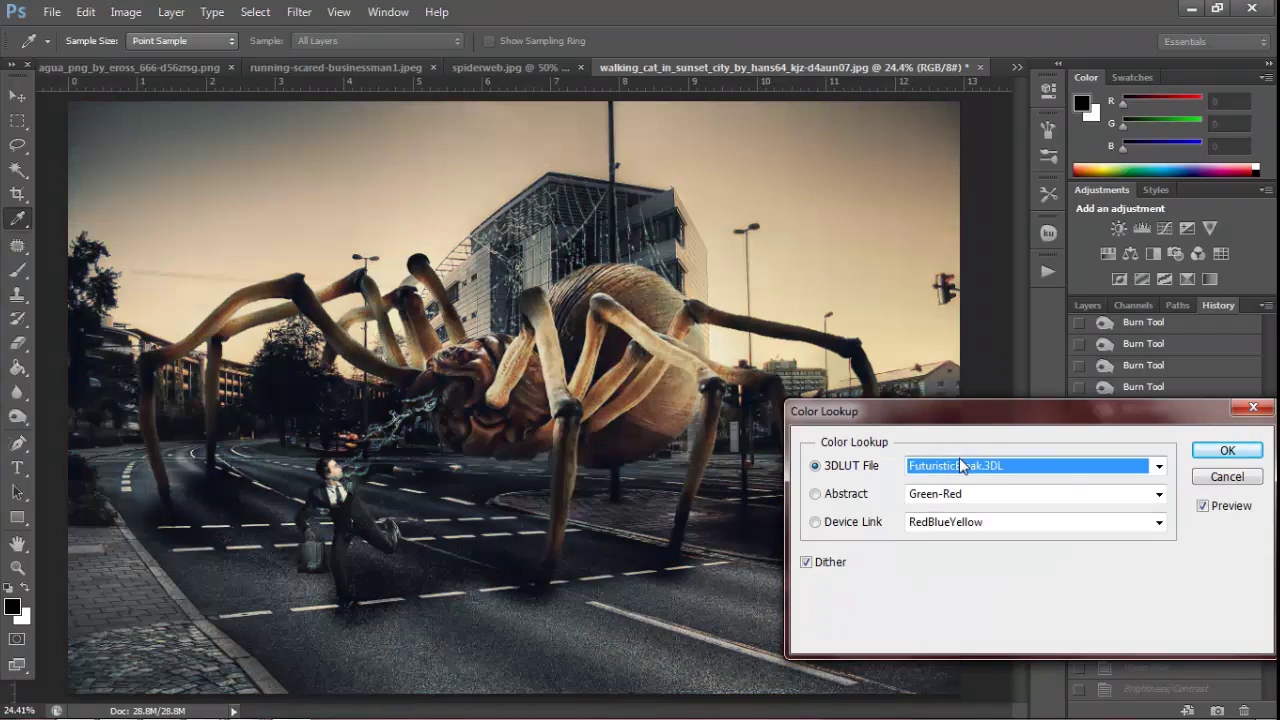
key(Up)
key(Up)
key(Up)
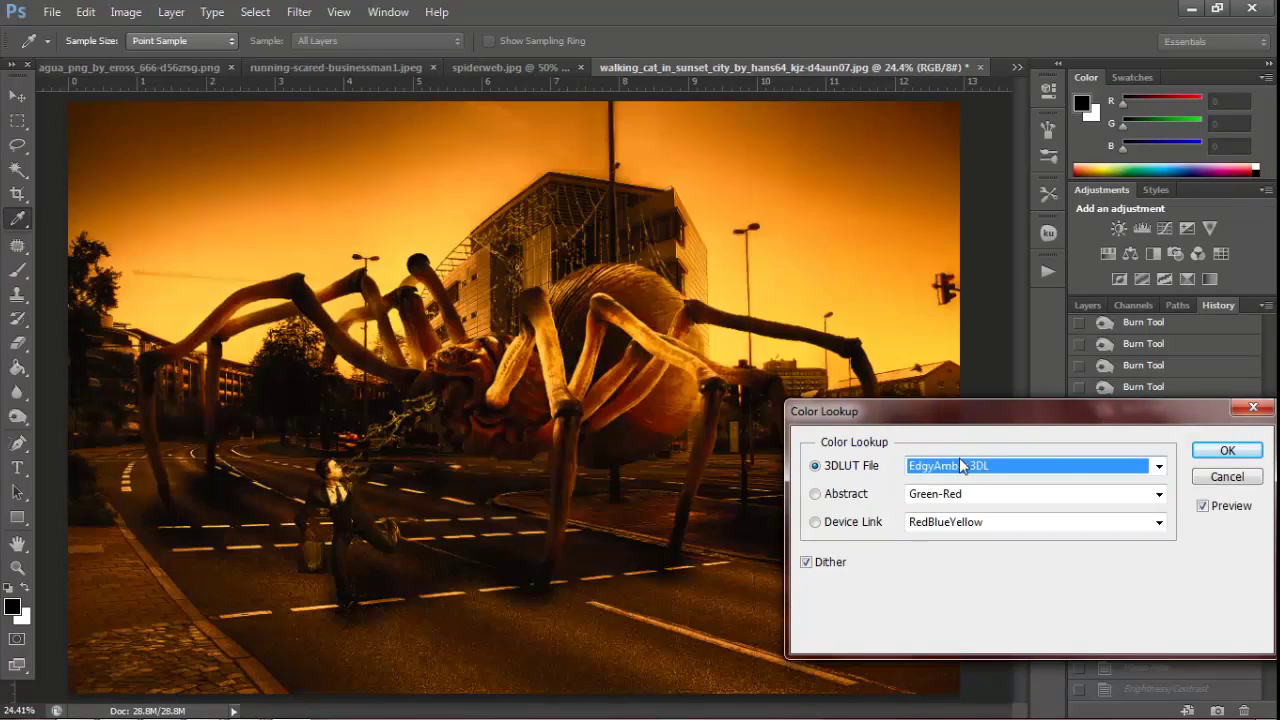
key(Up)
key(Up)
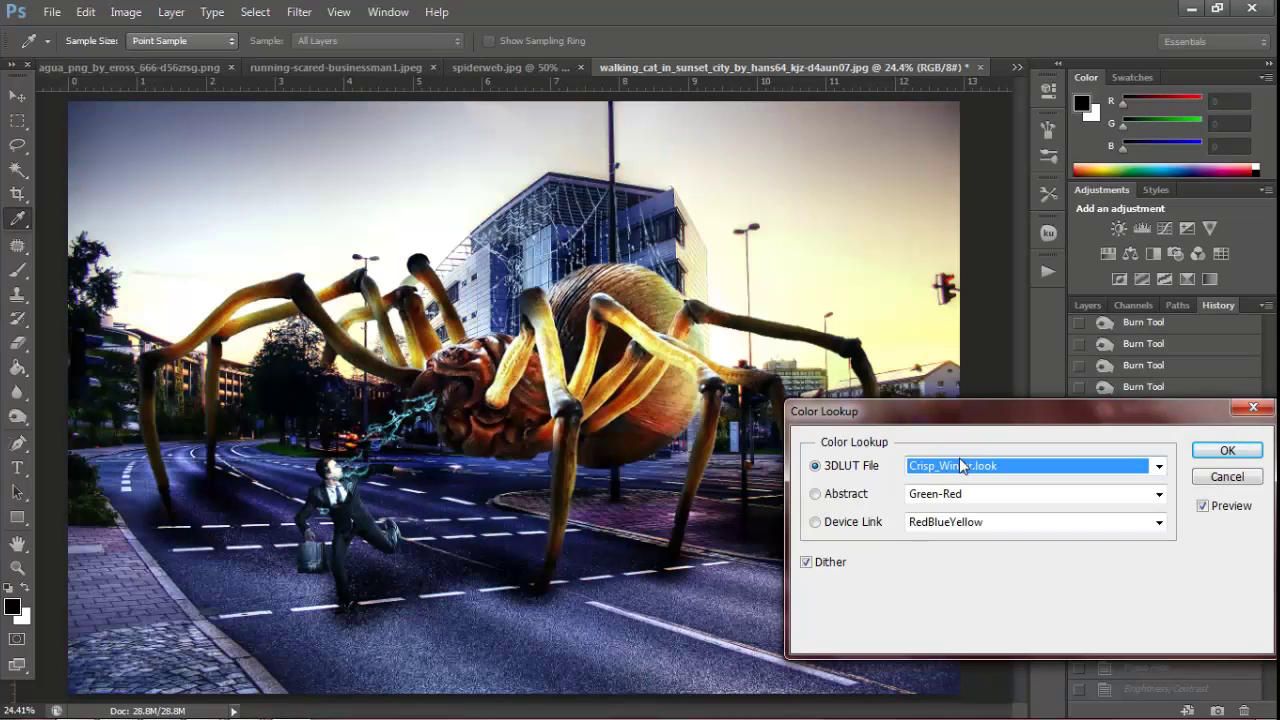
key(Down)
Try the Soft_Warming.look and LateSunset.3DL lookup presets
click(961, 465)
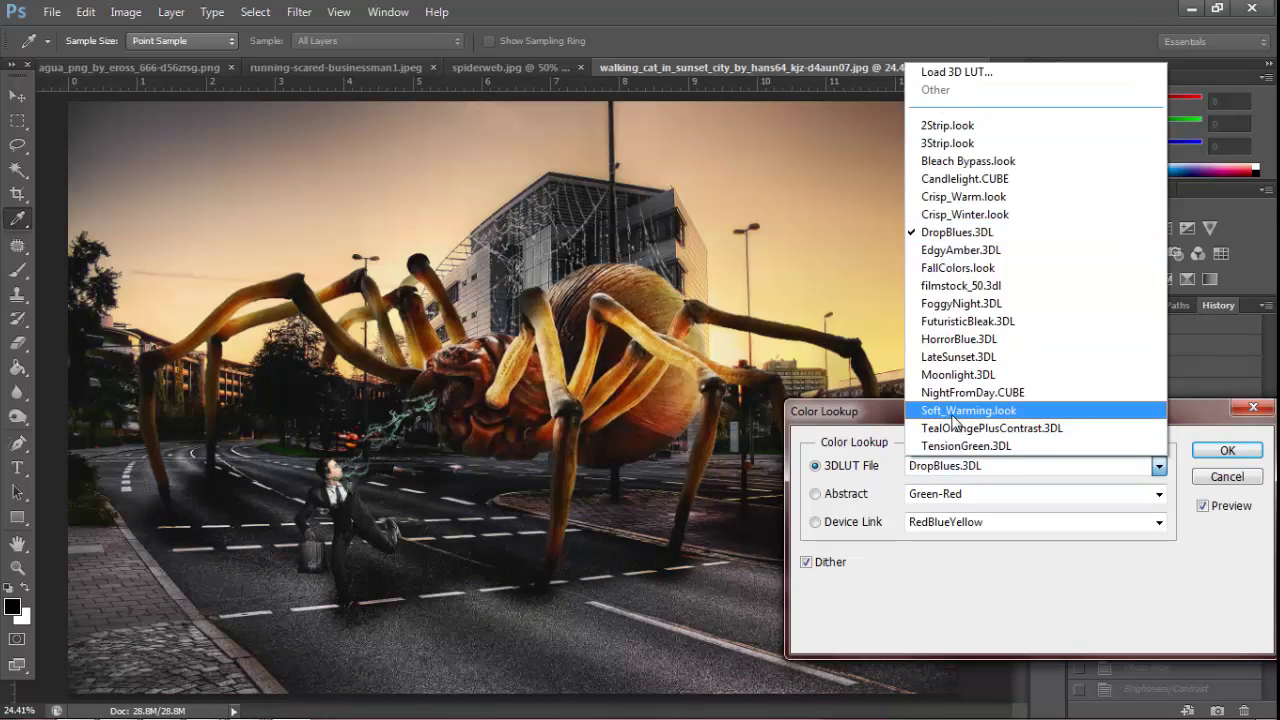
click(953, 420)
click(950, 468)
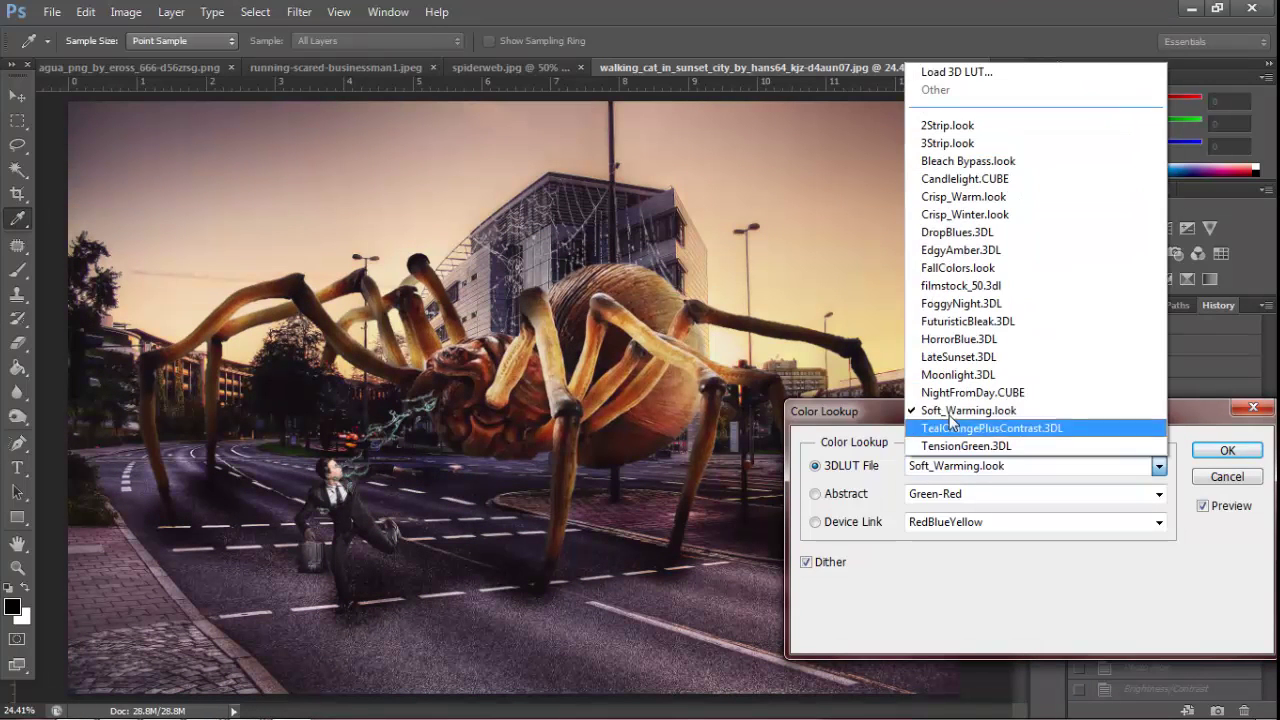
click(958, 356)
Preview FoggyNight.3DL and filmstock_50.3dl, then settle on DropBlues.3DL and confirm
key(Up)
key(Up)
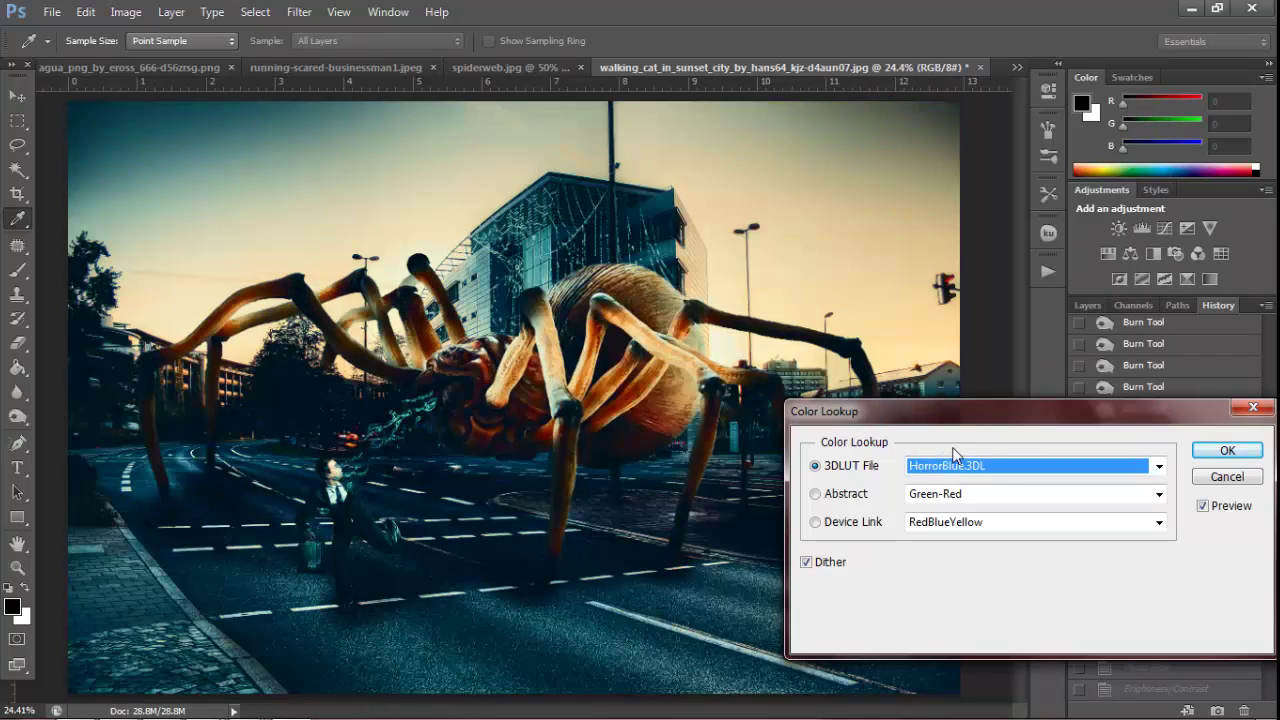
key(Up)
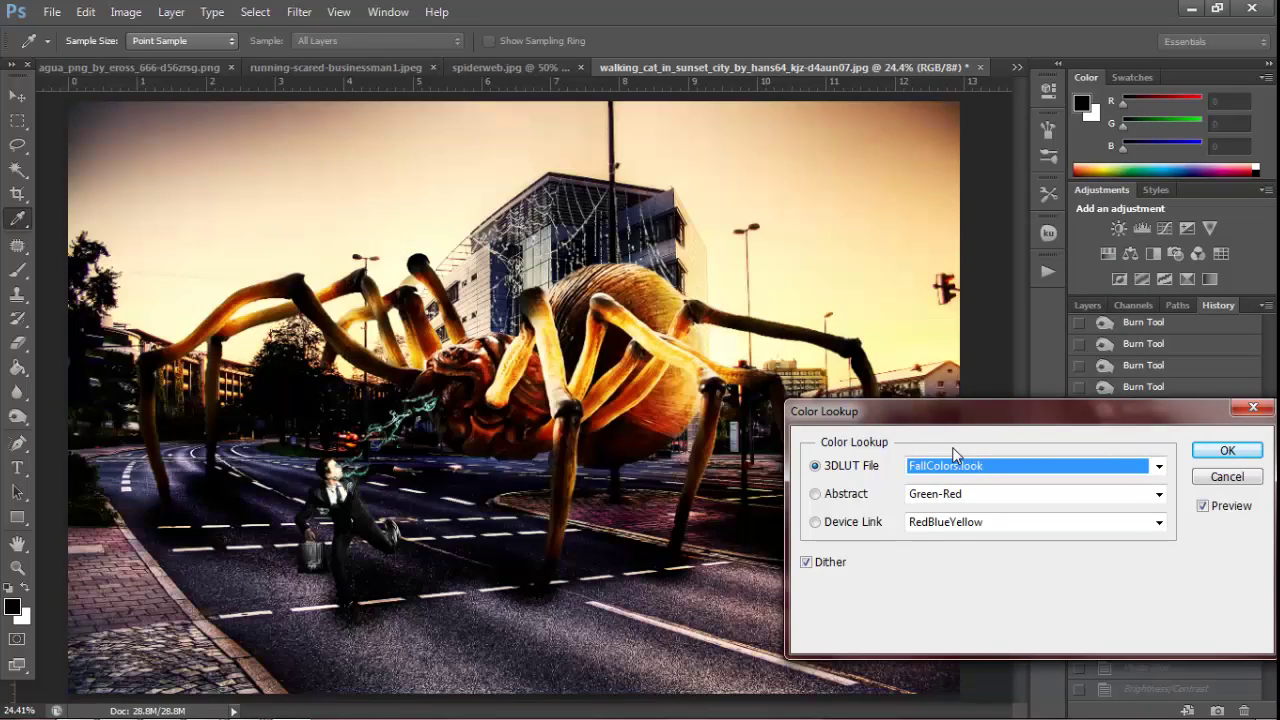
key(Up)
key(Up)
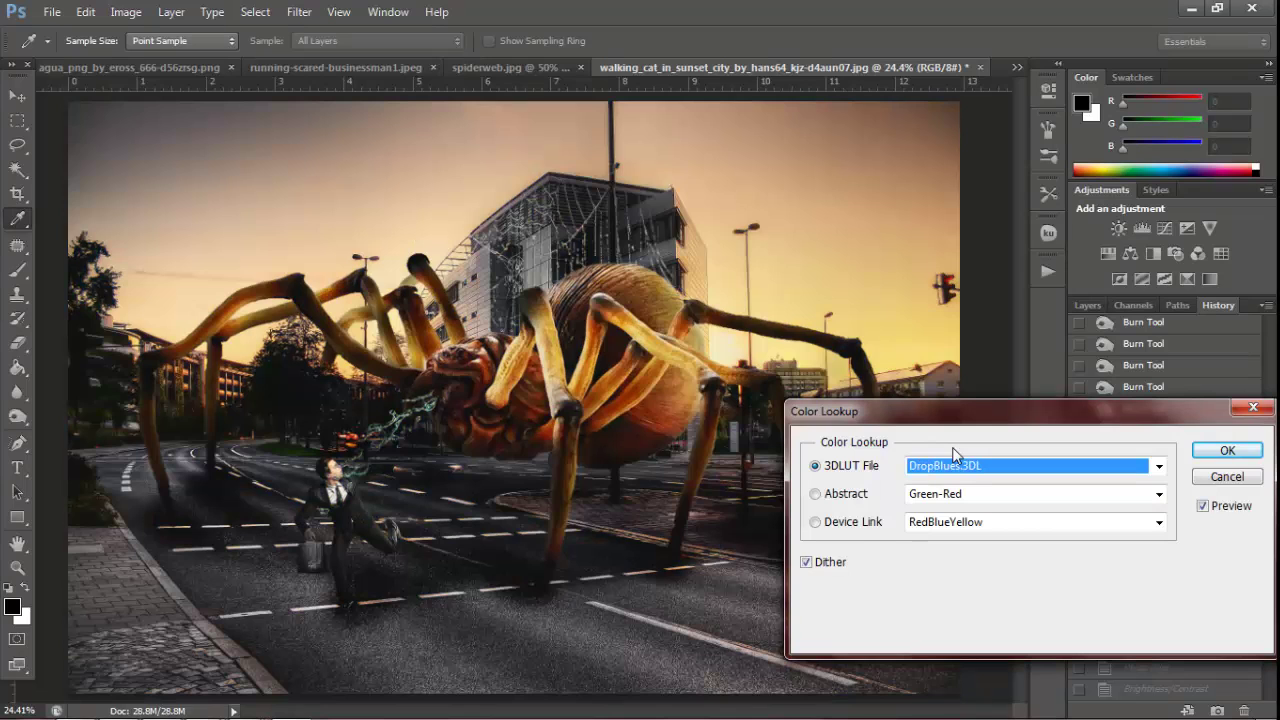
key(Down)
key(Down)
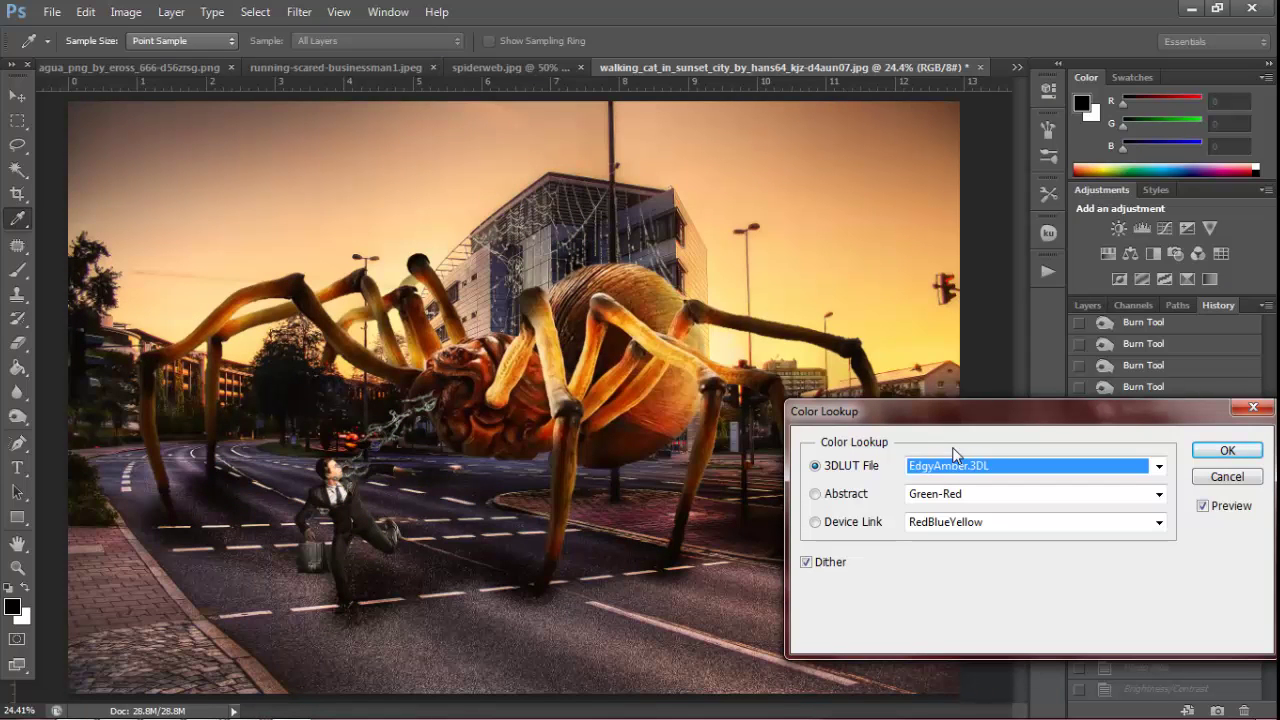
key(Up)
key(Escape)
Select the Dodge Tool set to Midtones and lighten the spider's abdomen and upper leg
key(z)
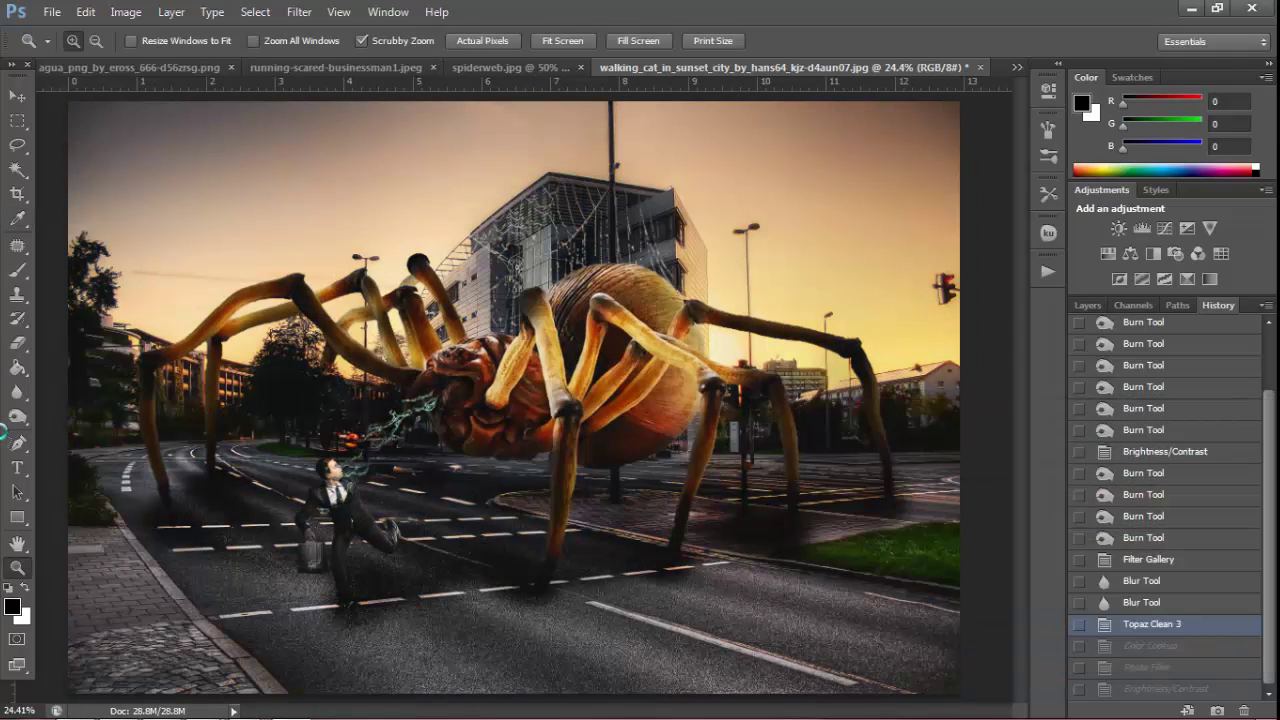
right_click(17, 417)
click(60, 428)
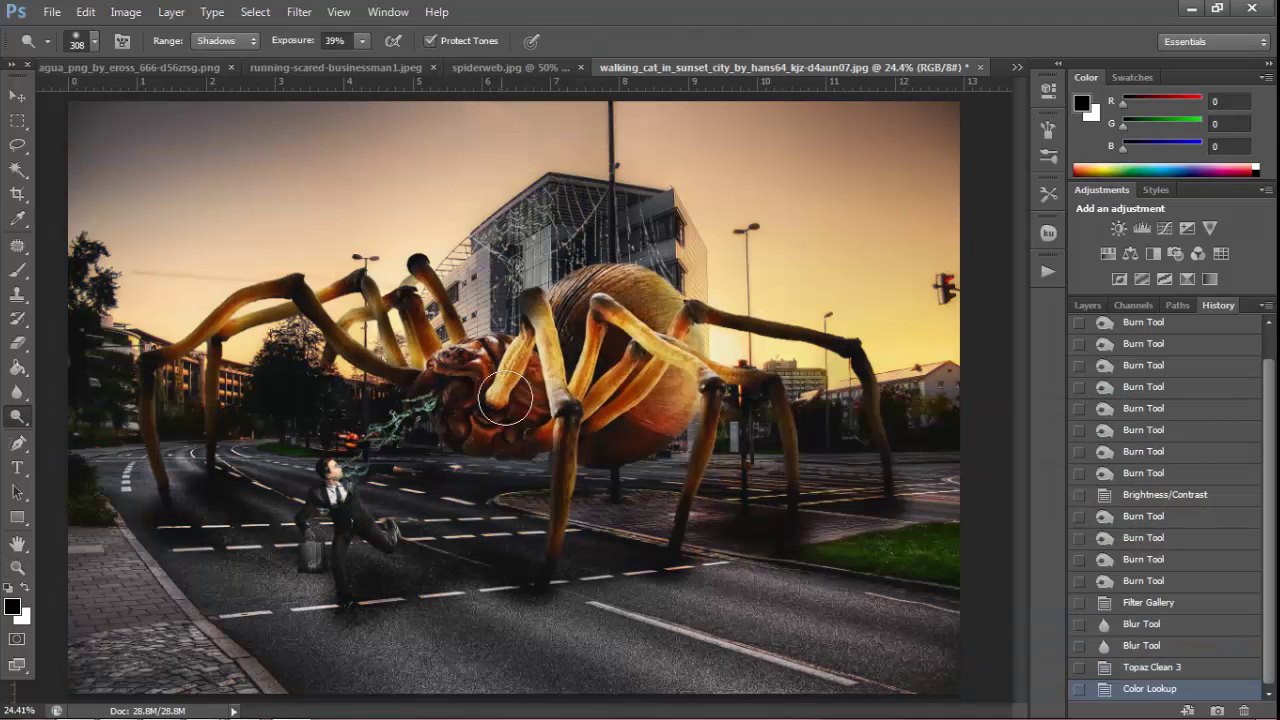
mouse_move(665, 345)
mouse_down()
mouse_move(637, 314)
mouse_move(642, 298)
mouse_up()
drag(673, 338, 615, 292)
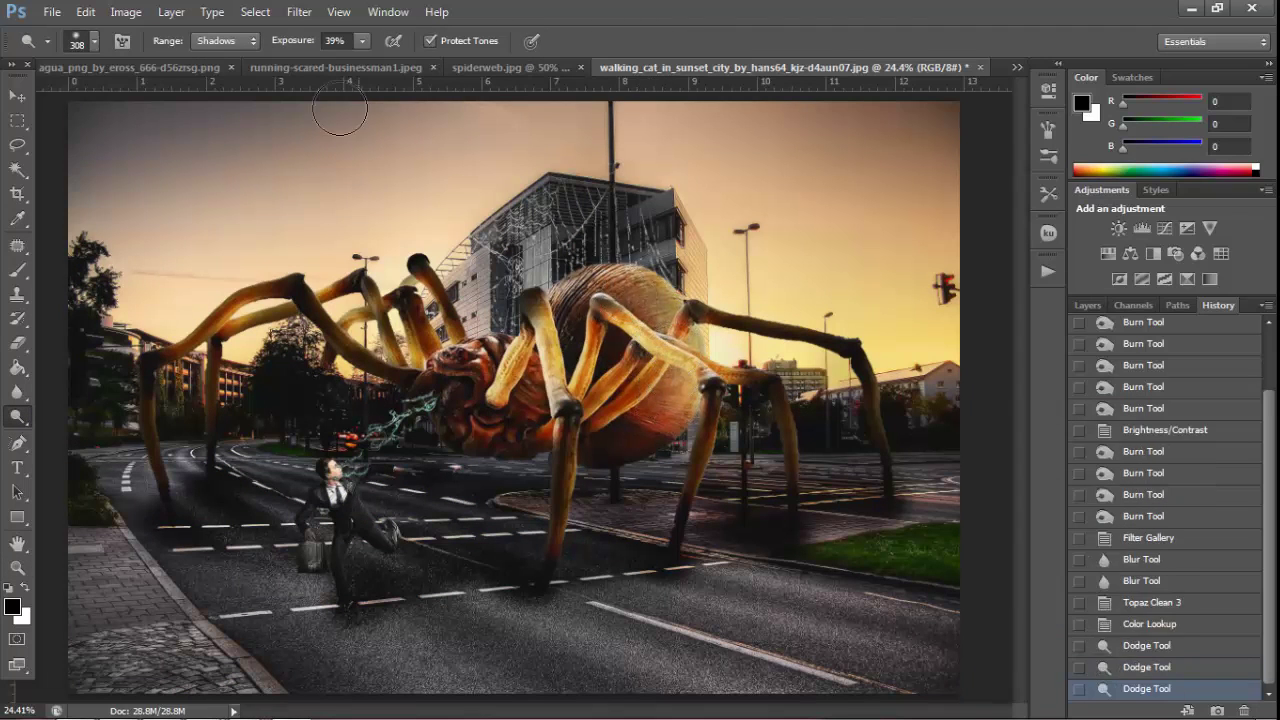
drag(366, 41, 389, 62)
click(226, 41)
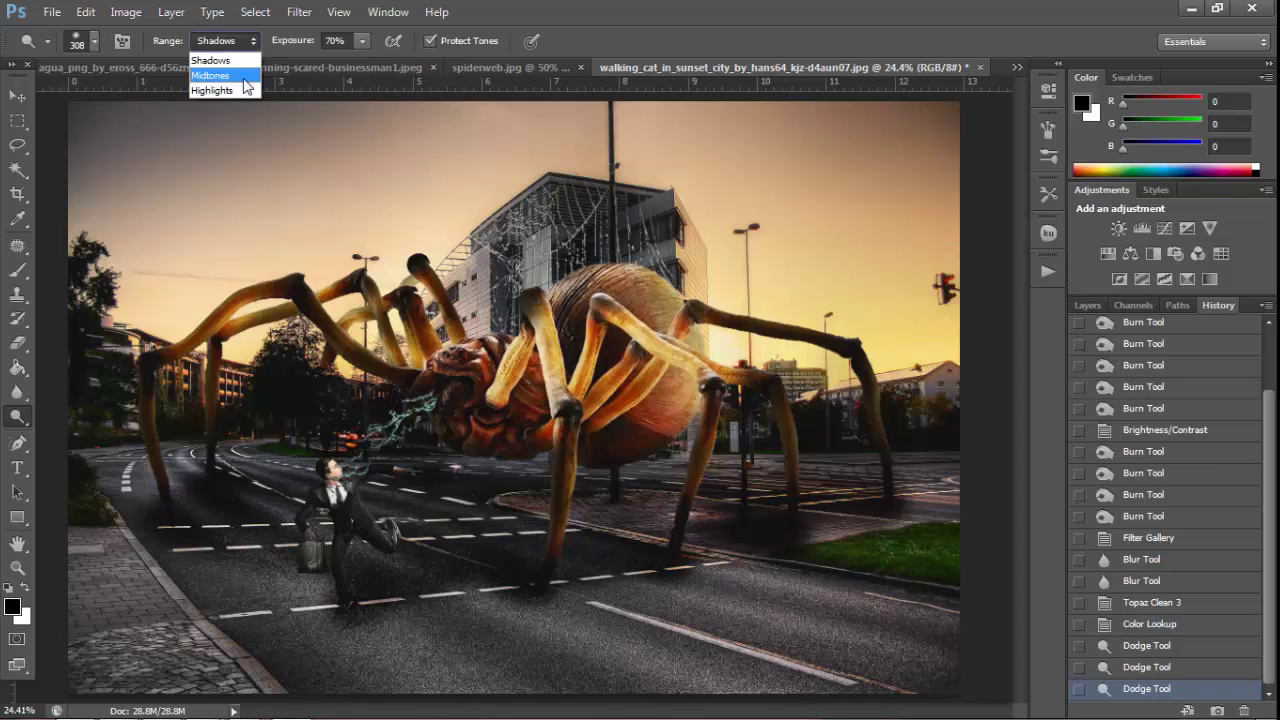
click(222, 73)
drag(603, 300, 662, 356)
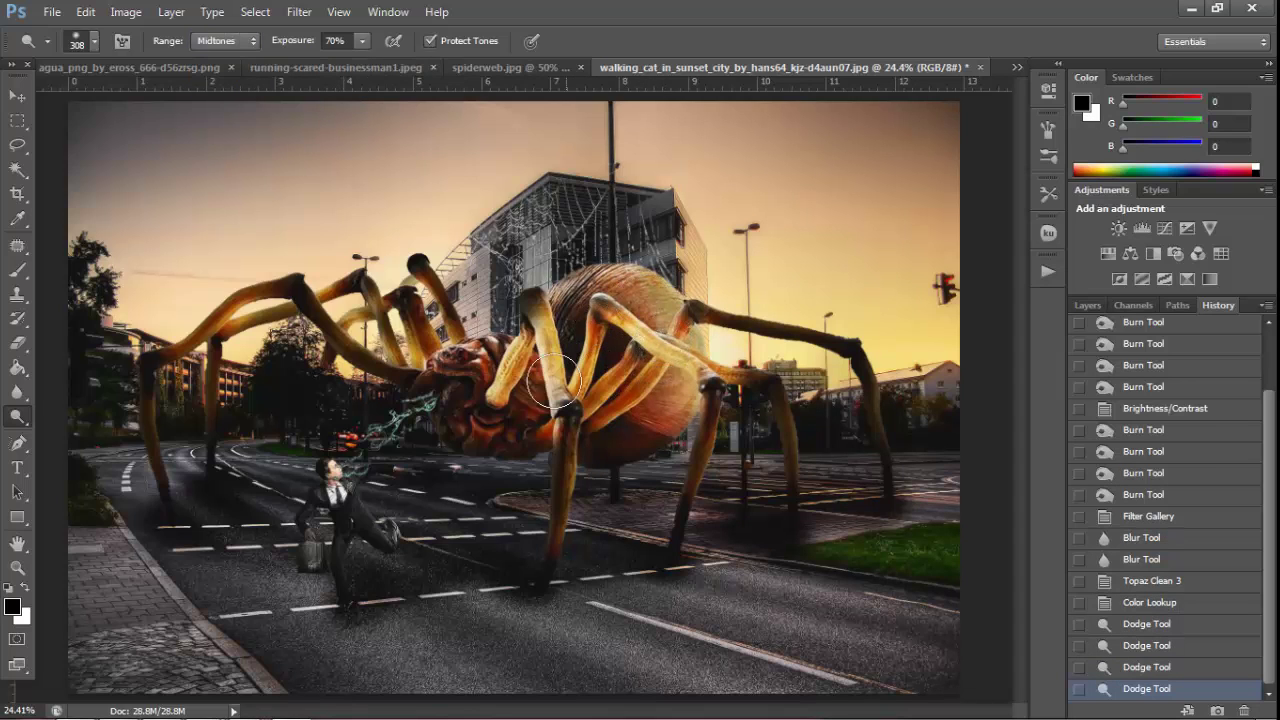
With a soft 69 px brush, dodge highlights along the spider's leg toward its body
right_click(320, 350)
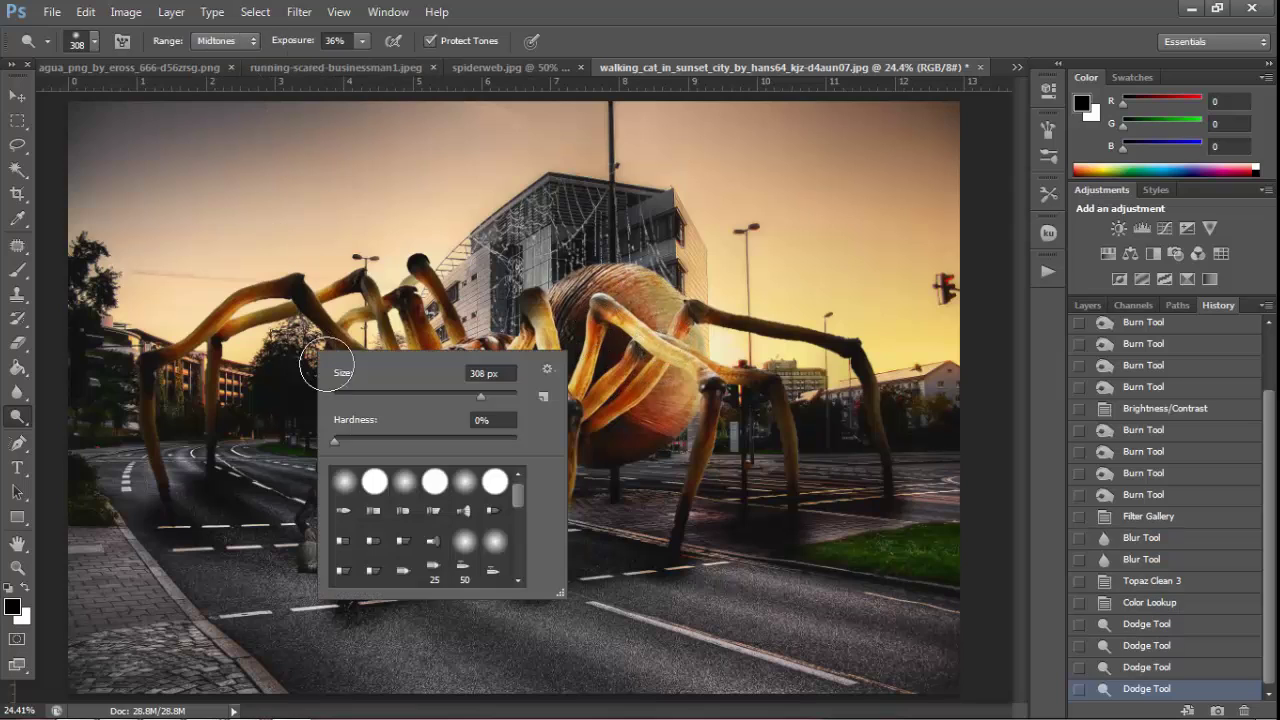
click(193, 340)
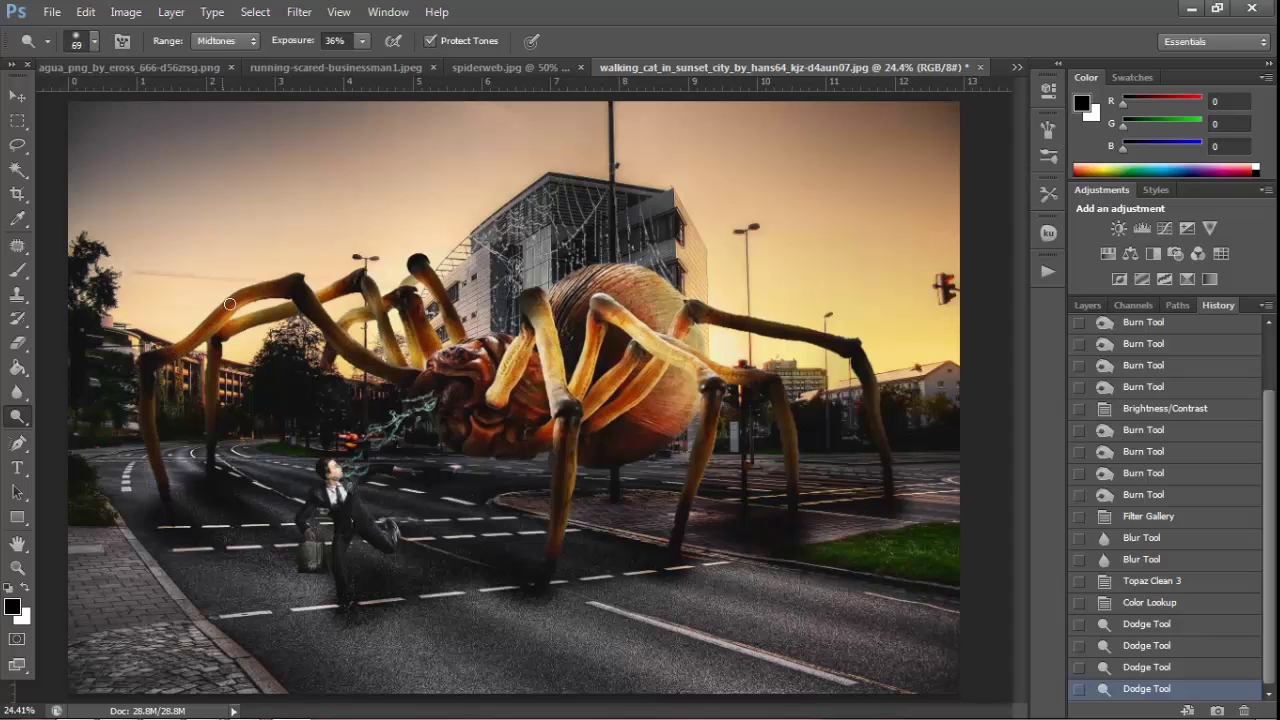
drag(229, 303, 274, 313)
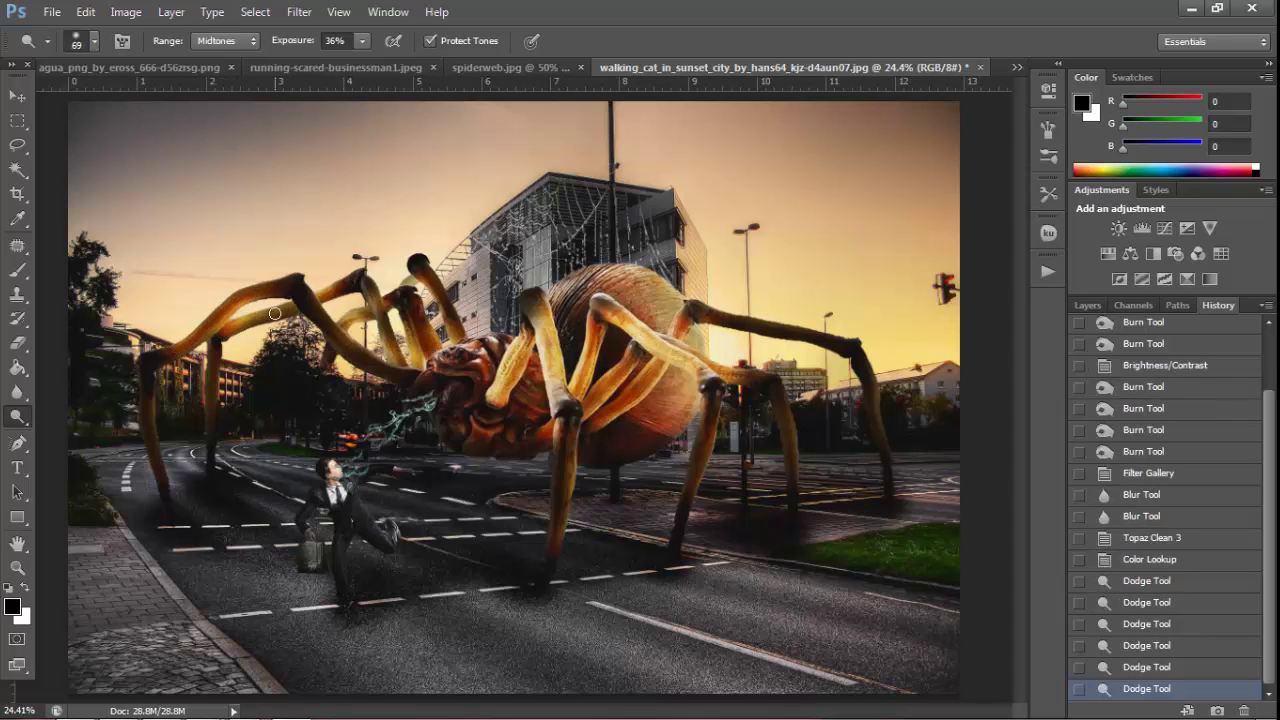
click(340, 287)
mouse_move(362, 313)
mouse_down()
mouse_move(357, 323)
mouse_move(400, 358)
mouse_move(532, 380)
mouse_move(513, 368)
mouse_move(536, 337)
mouse_up()
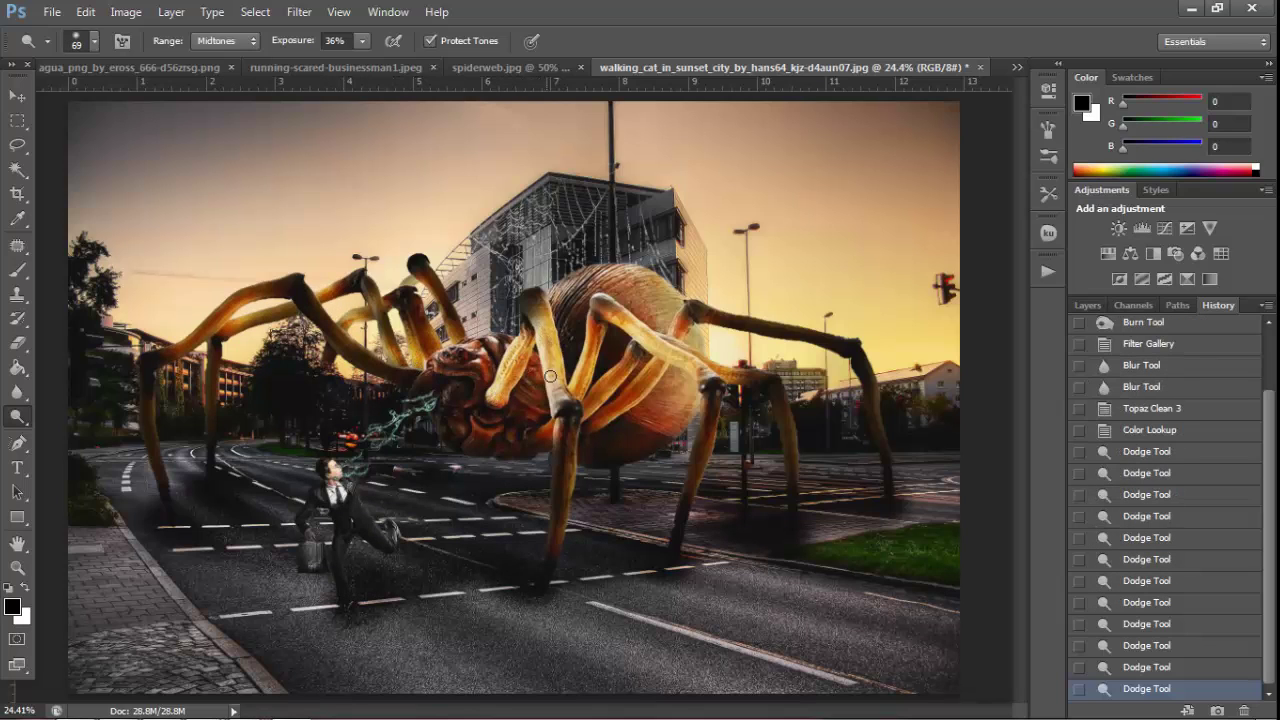
mouse_move(552, 380)
mouse_down()
mouse_move(540, 345)
mouse_move(600, 321)
mouse_up()
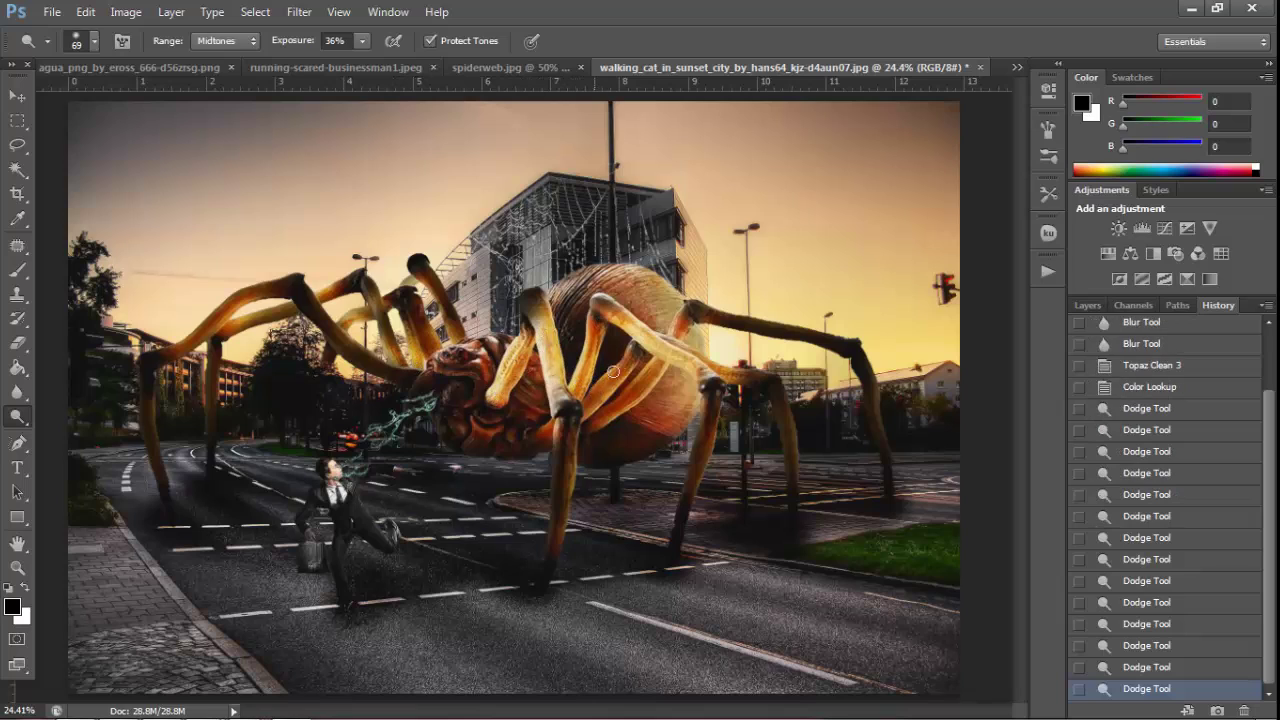
drag(613, 372, 623, 329)
mouse_move(694, 357)
mouse_down()
mouse_move(736, 374)
mouse_move(688, 320)
mouse_up()
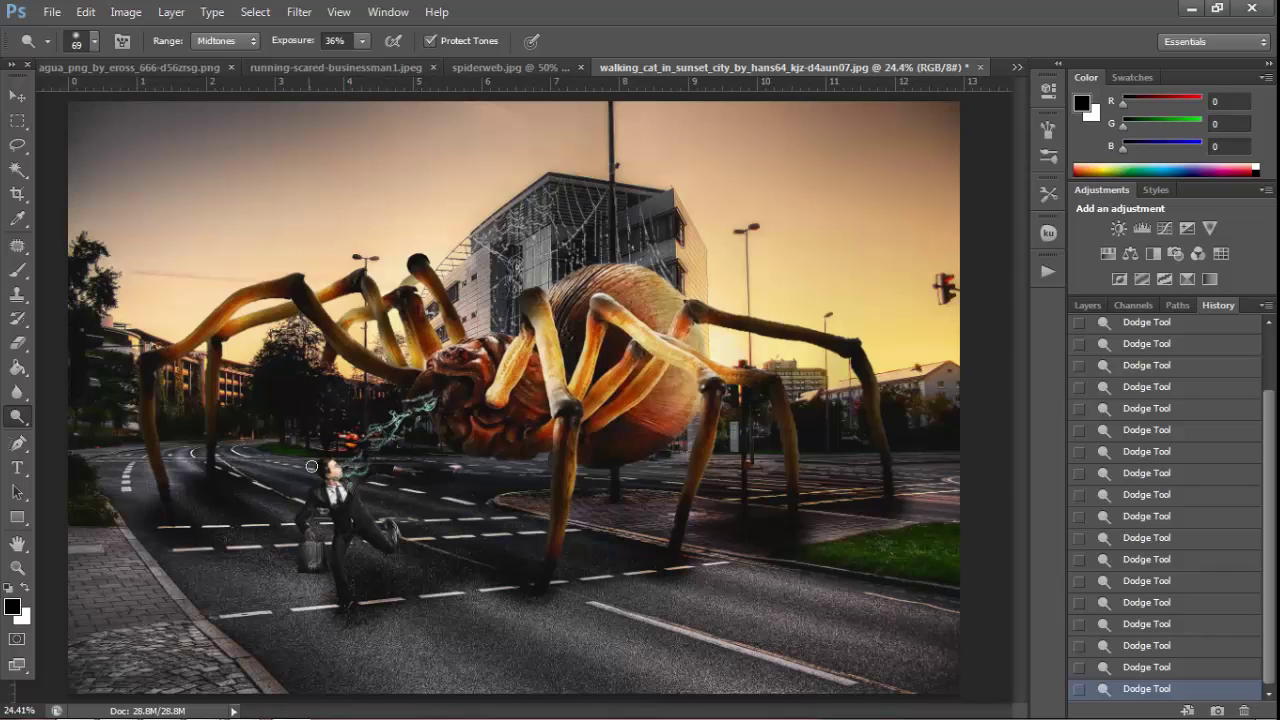
click(17, 567)
Zoom in on the spider's left legs and set up the Blur Tool brush
click(177, 415)
drag(171, 320, 212, 342)
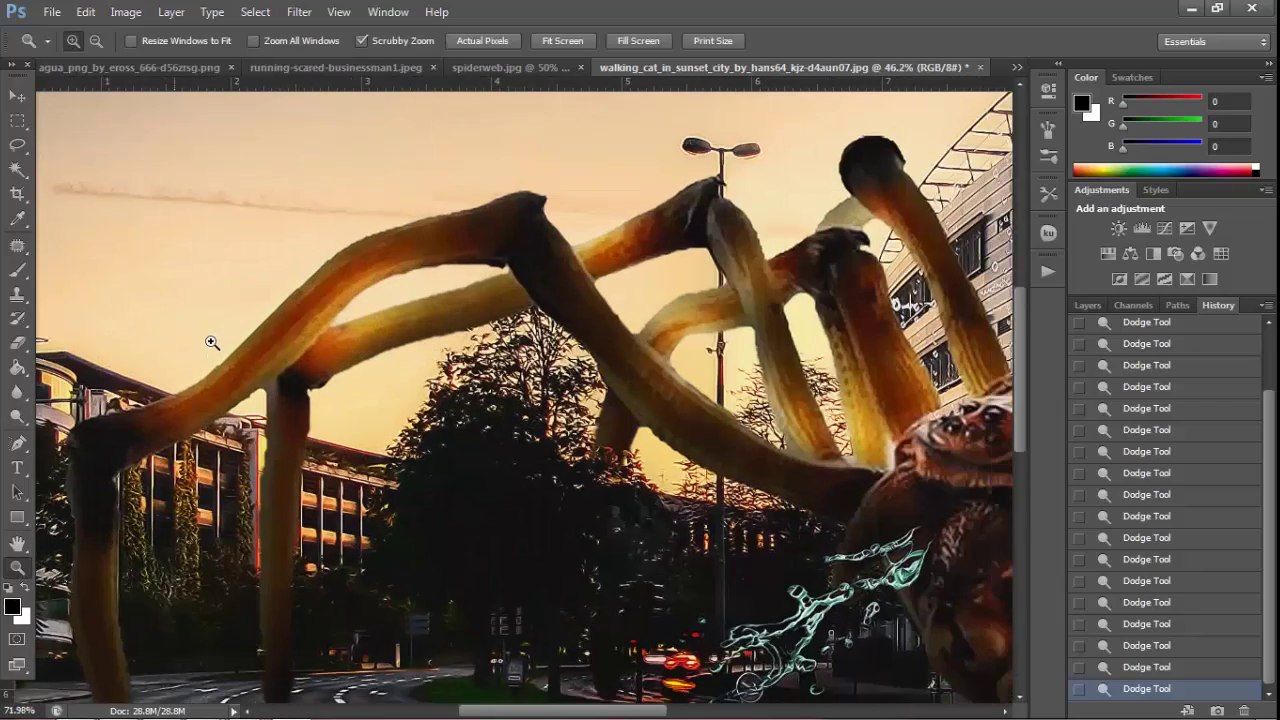
right_click(212, 342)
click(232, 358)
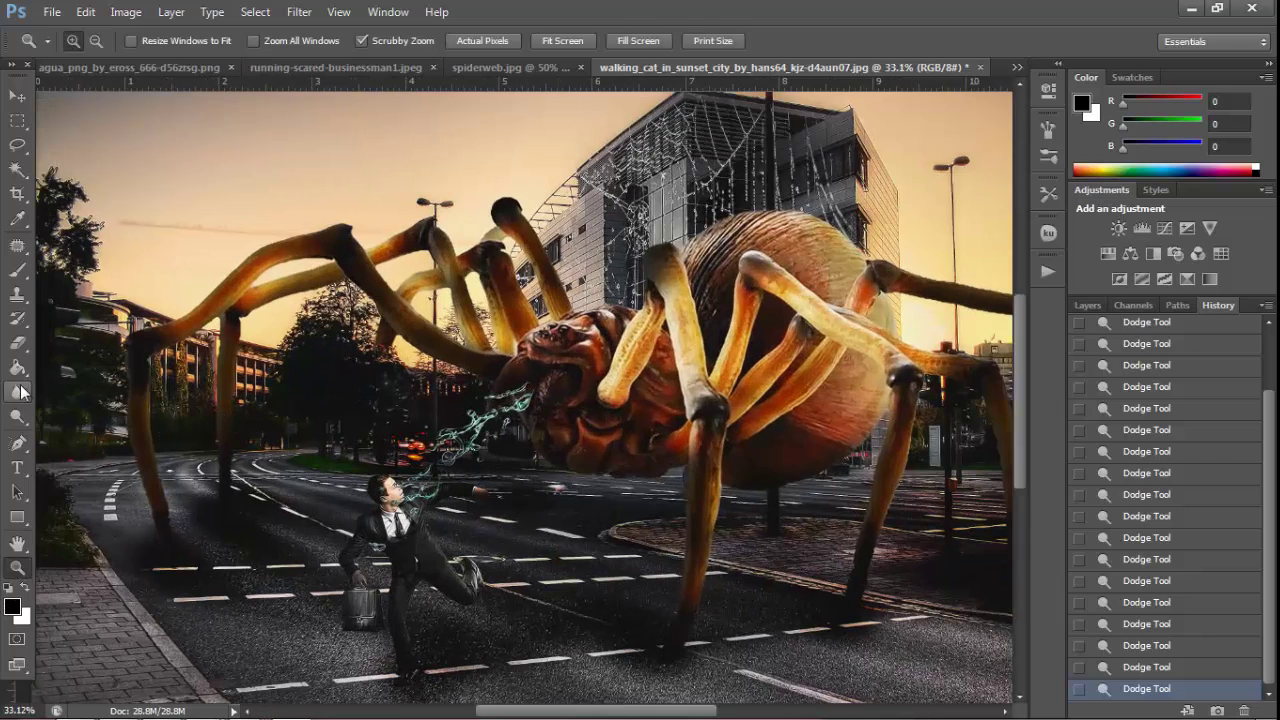
drag(148, 417, 213, 423)
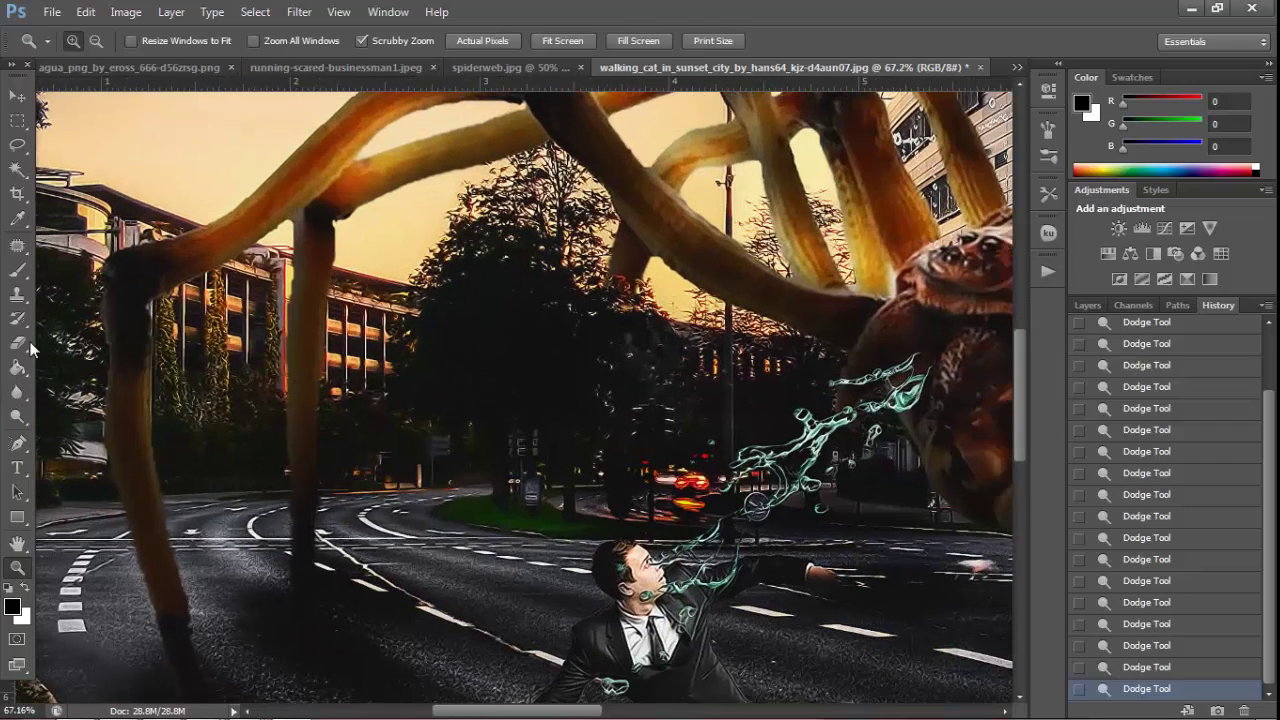
click(17, 392)
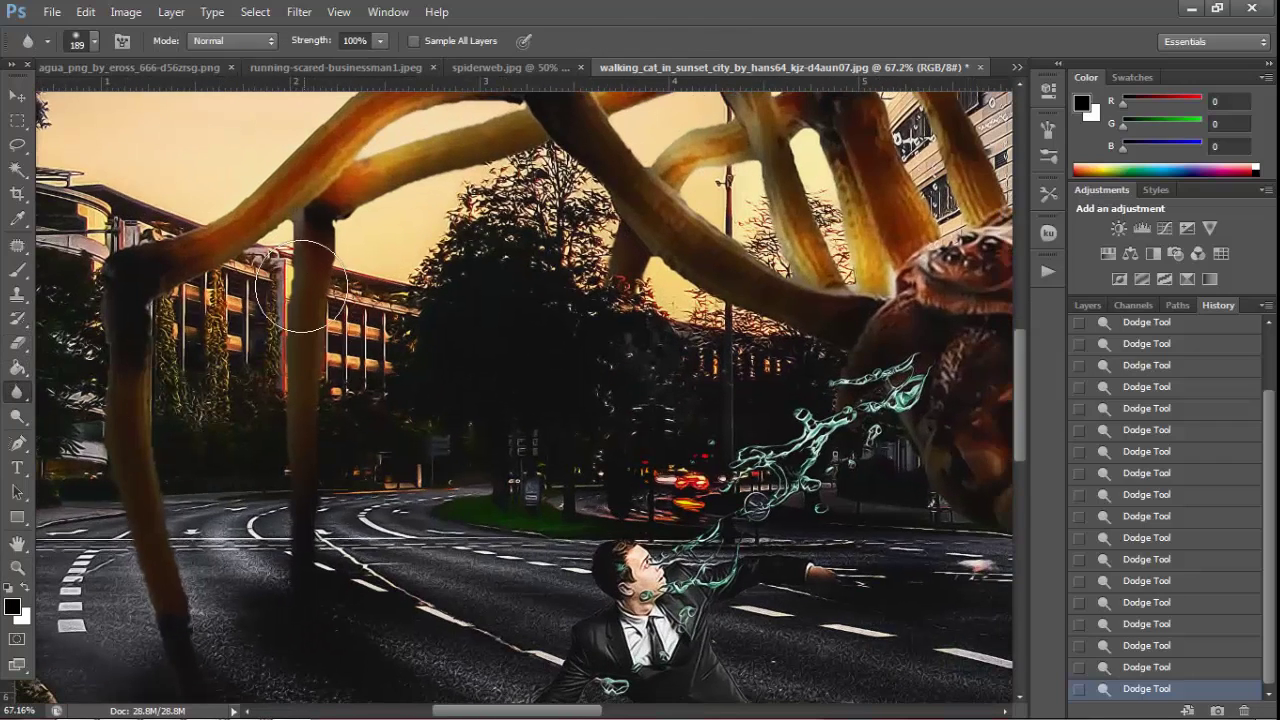
right_click(289, 320)
key(Return)
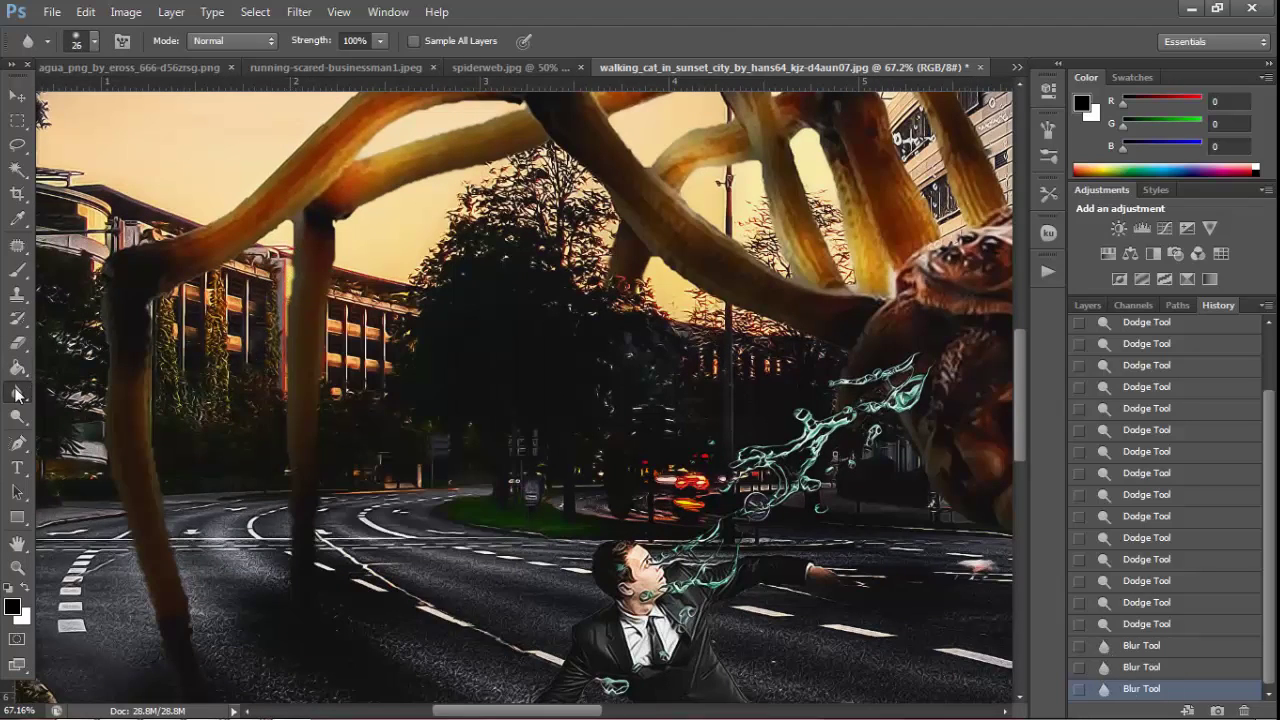
Smudge the edges of the spider's left legs into the street background
click(17, 392)
click(69, 423)
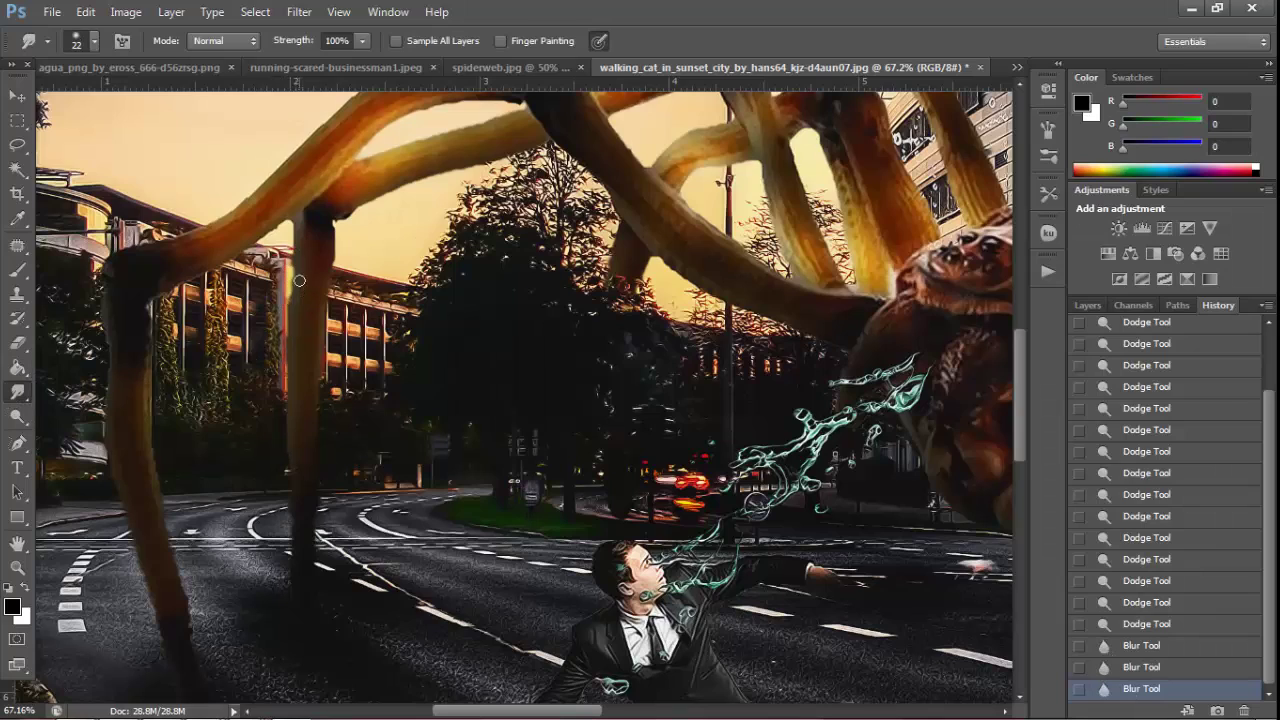
mouse_move(297, 277)
mouse_down()
mouse_move(294, 262)
mouse_move(295, 348)
mouse_up()
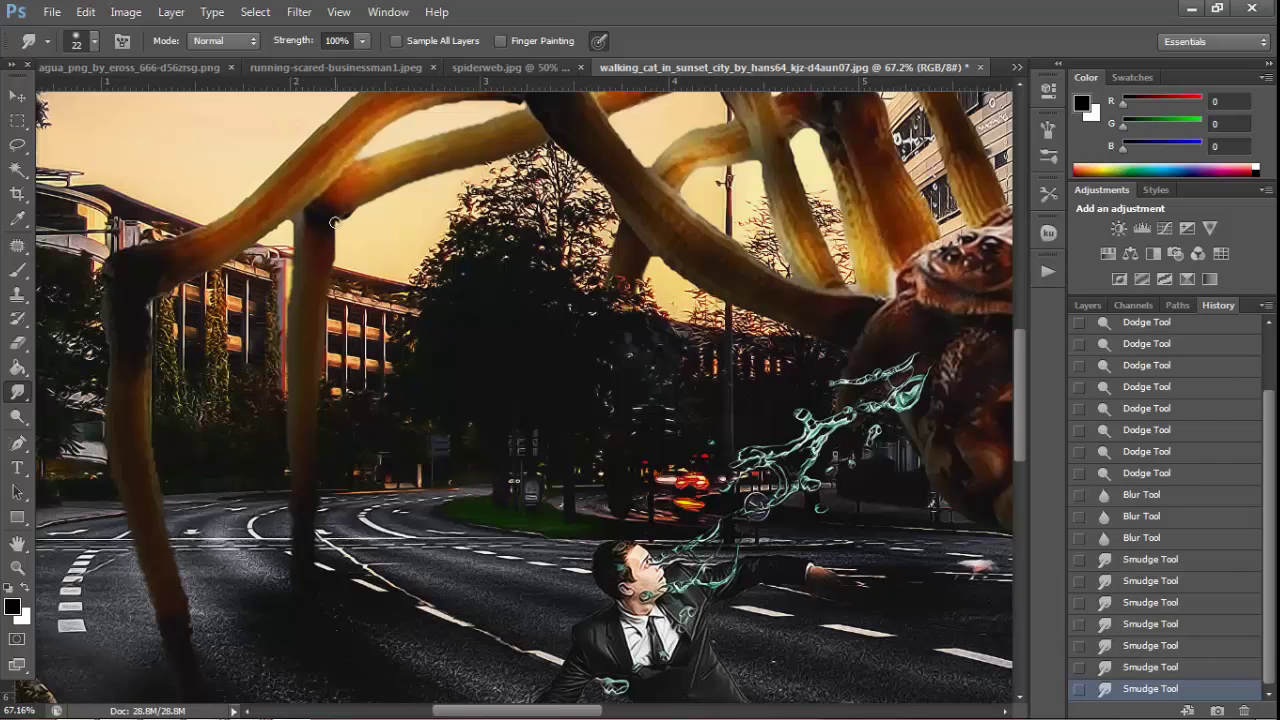
drag(334, 221, 353, 249)
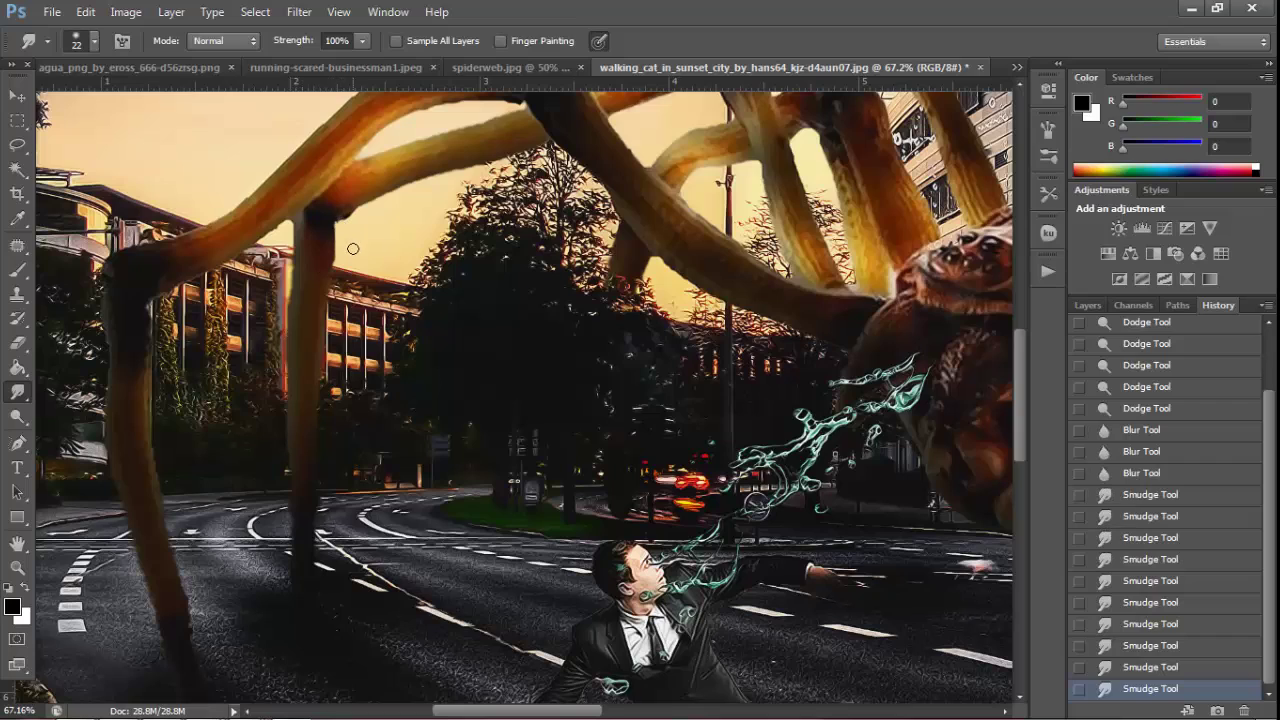
mouse_move(296, 517)
mouse_down()
mouse_move(299, 457)
mouse_move(296, 480)
mouse_up()
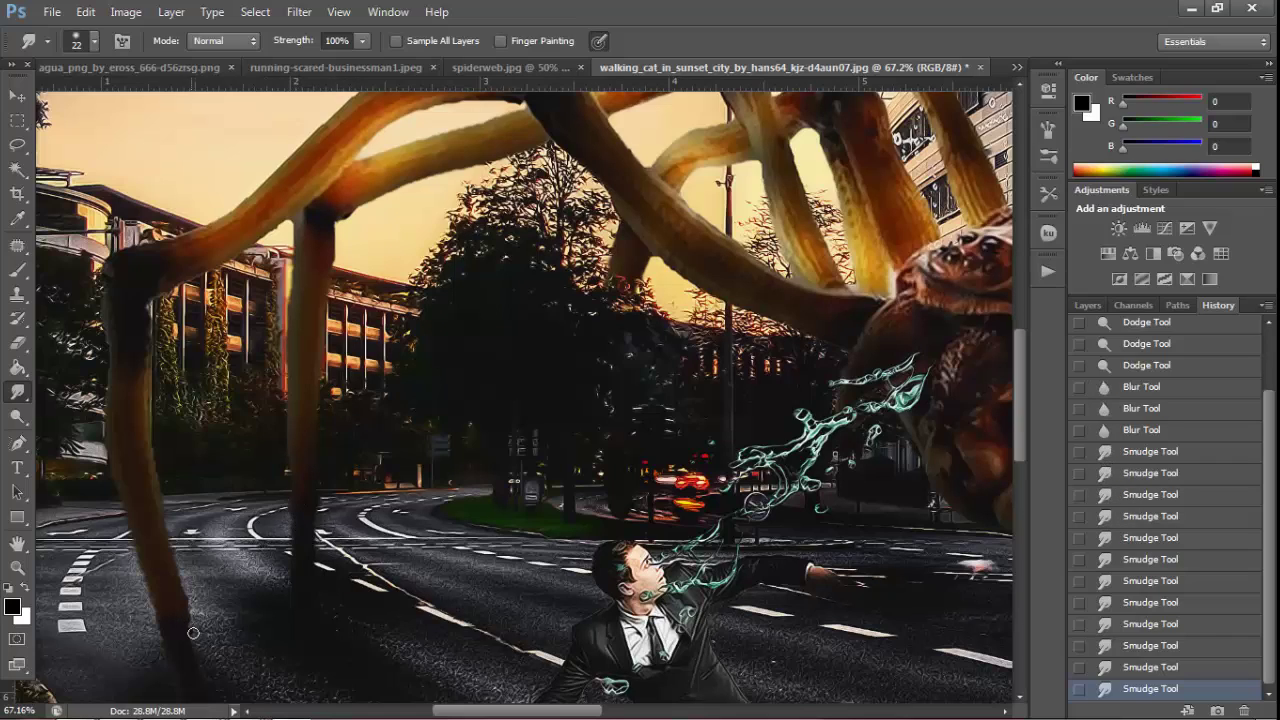
drag(198, 632, 183, 604)
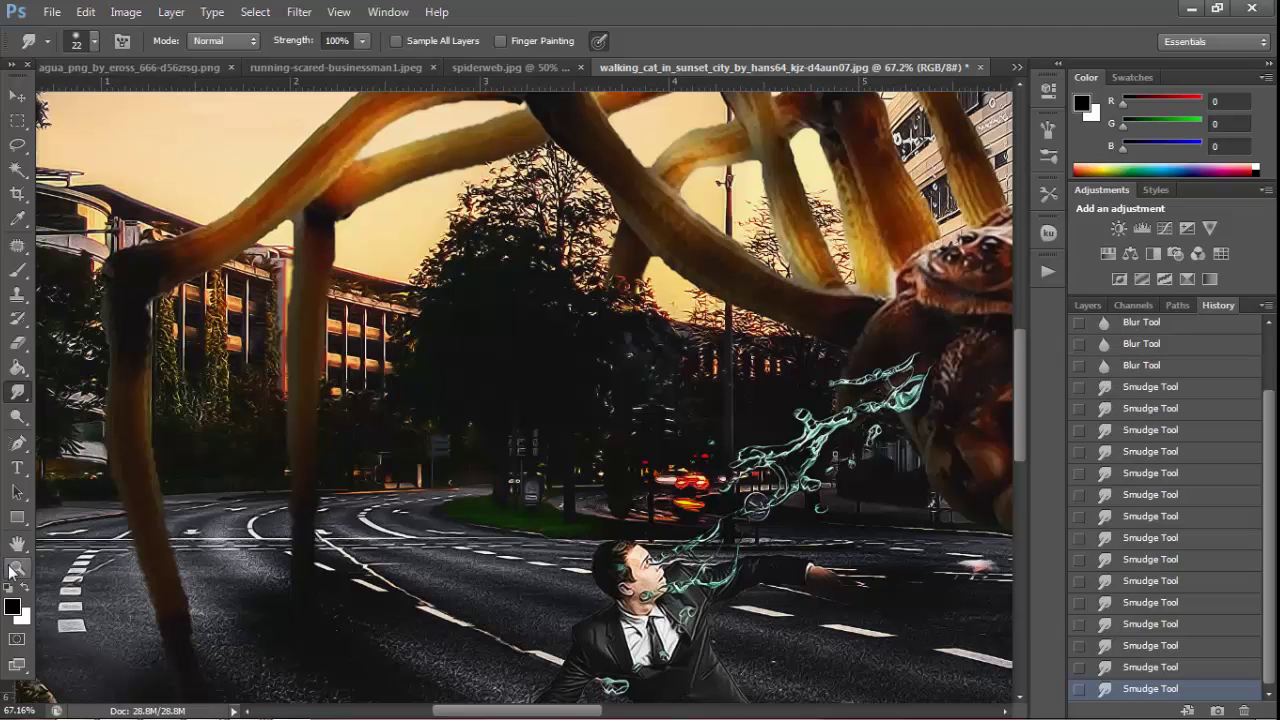
click(17, 567)
Preview the Cross Process and Darker (RGB) curve presets on the full image
key(ctrl+0)
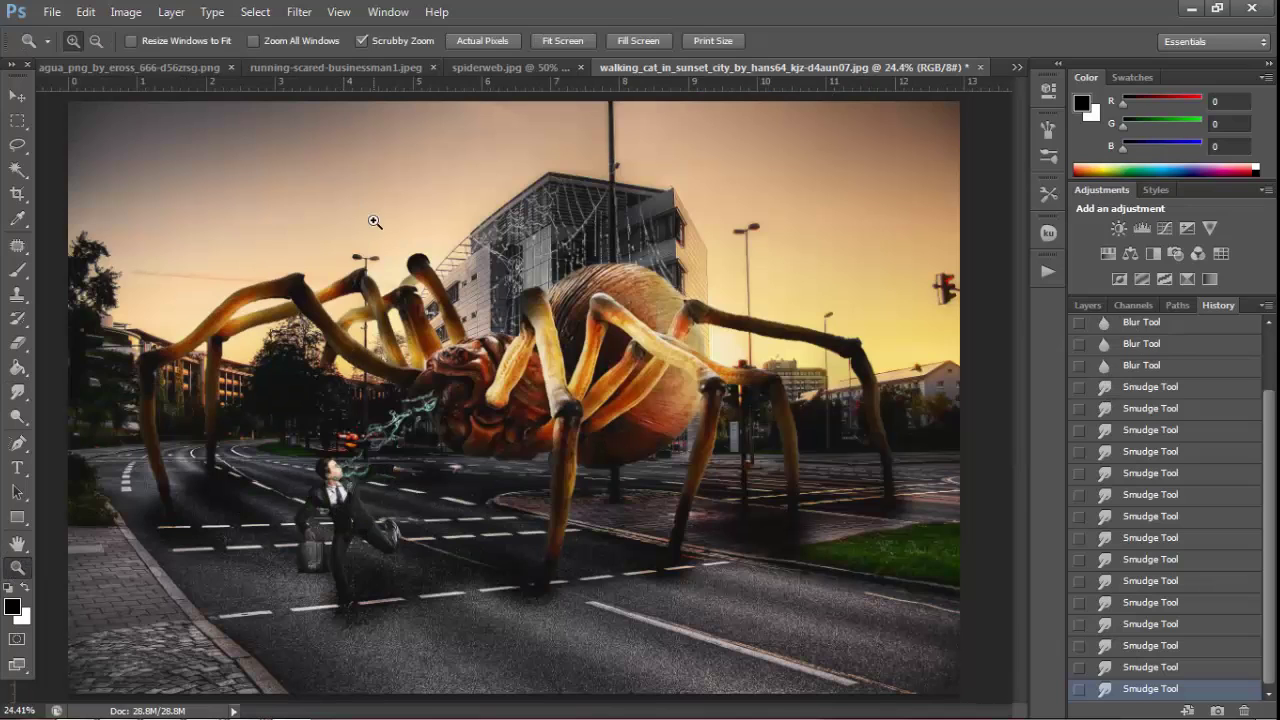
click(128, 12)
mouse_move(154, 59)
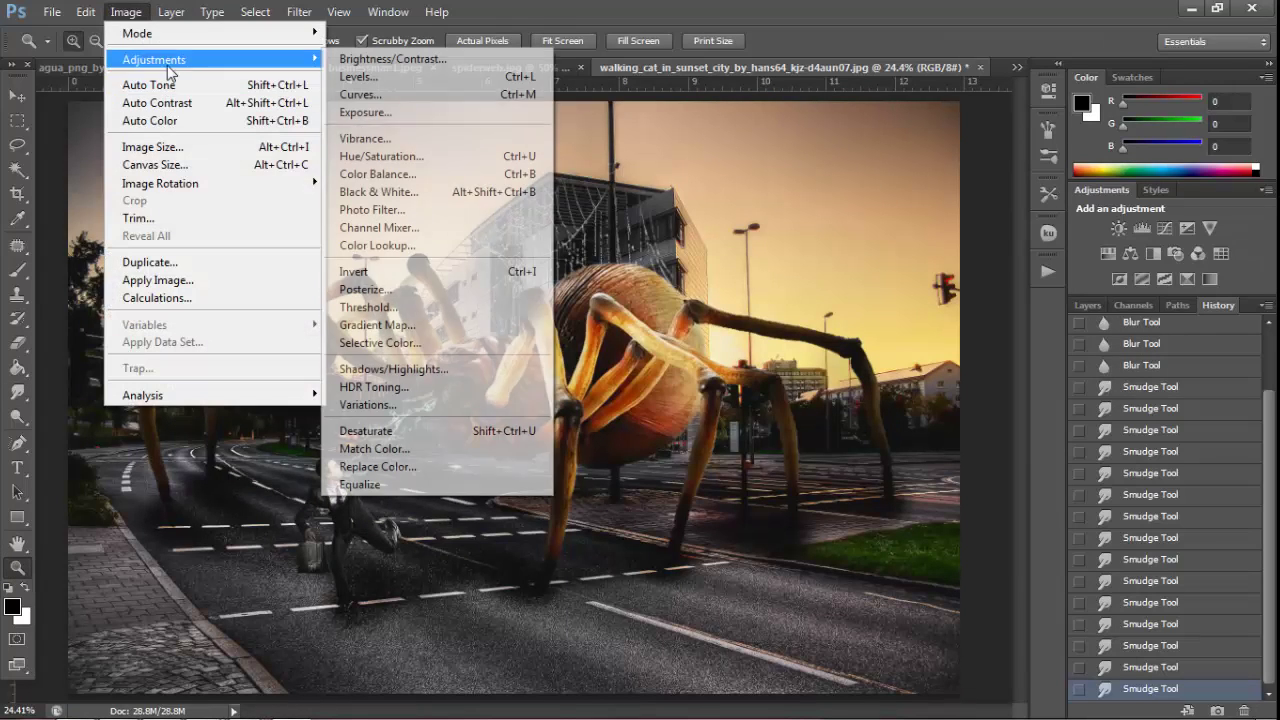
click(406, 94)
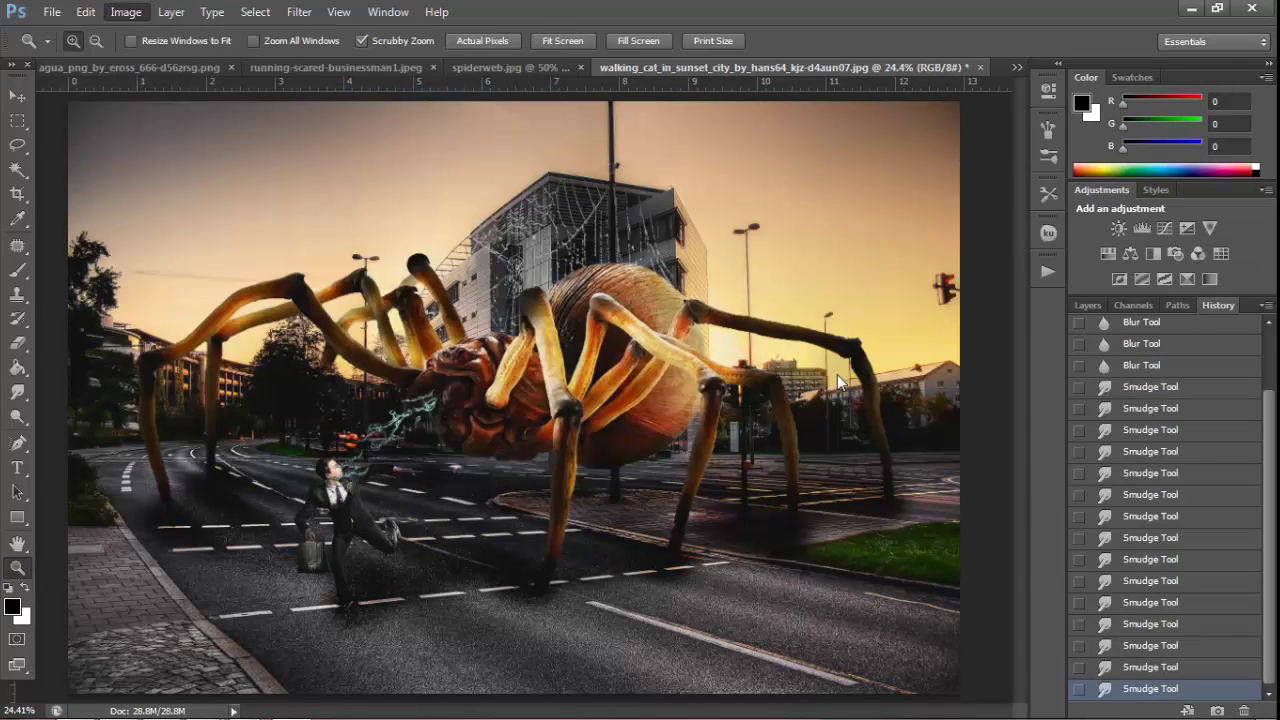
click(990, 249)
click(962, 325)
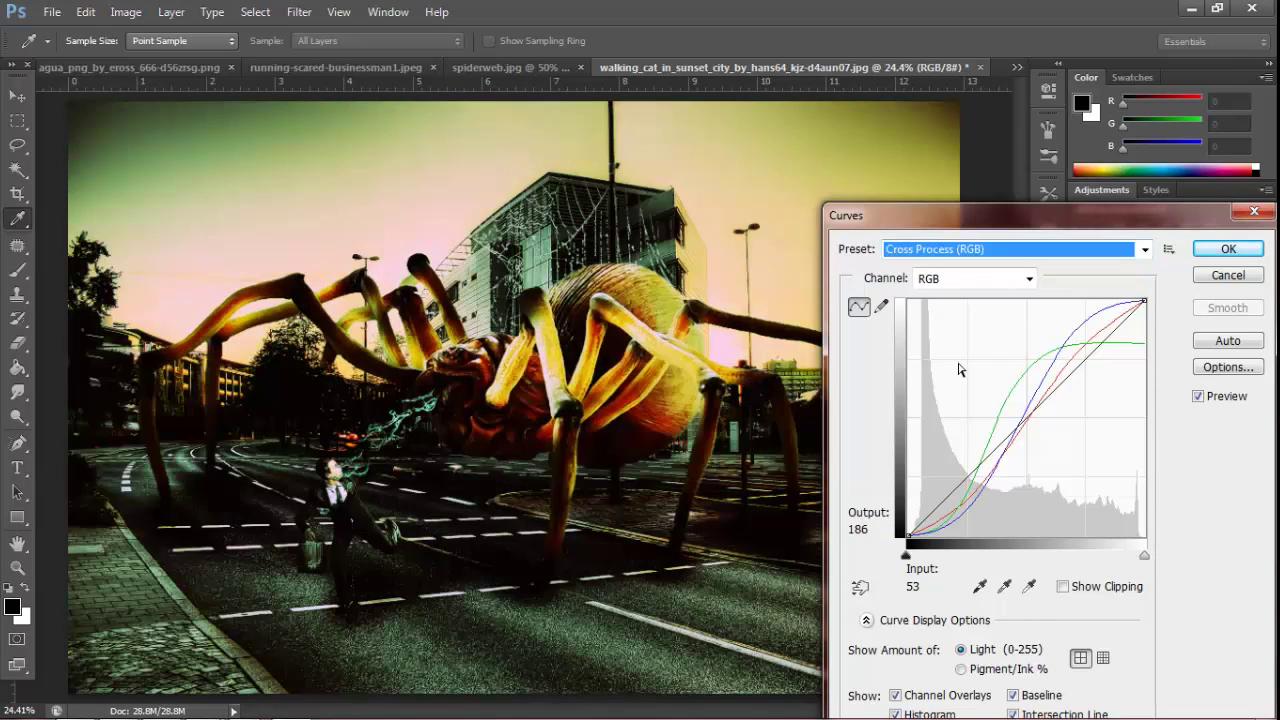
key(Down)
key(Down)
key(Up)
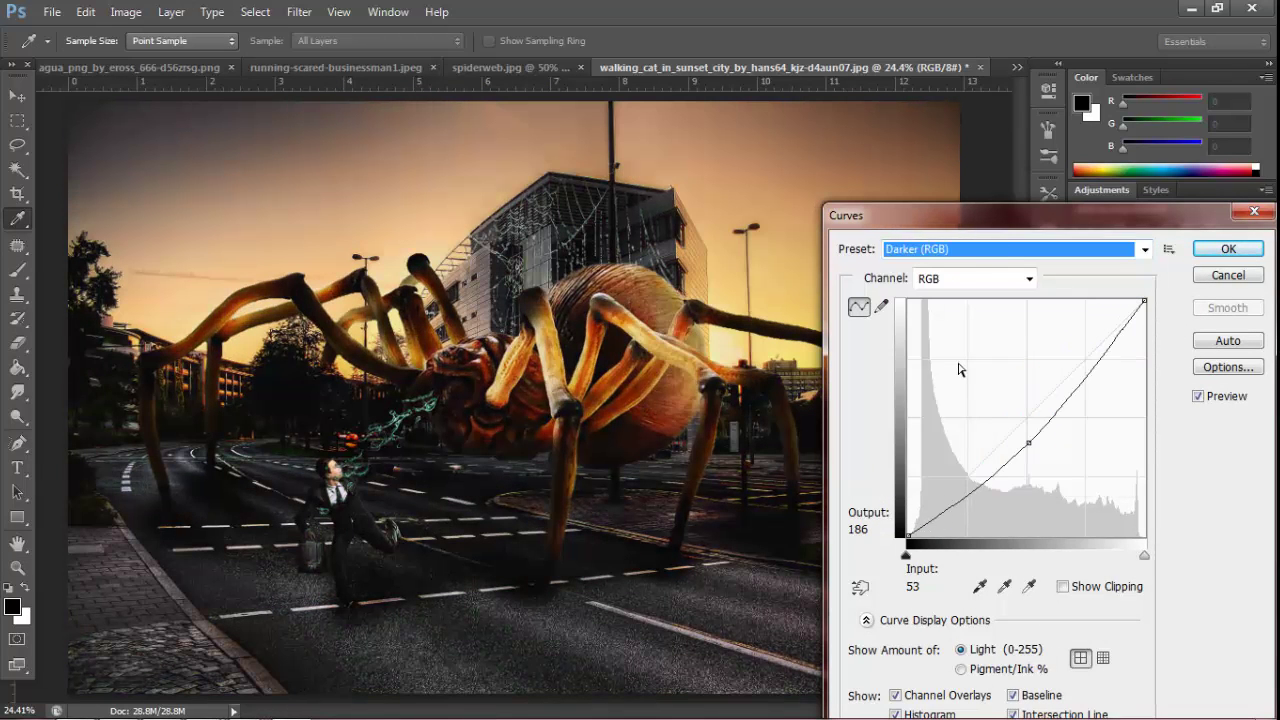
Compare Strong Contrast with other presets, then apply Medium Contrast (RGB)
click(970, 251)
click(980, 446)
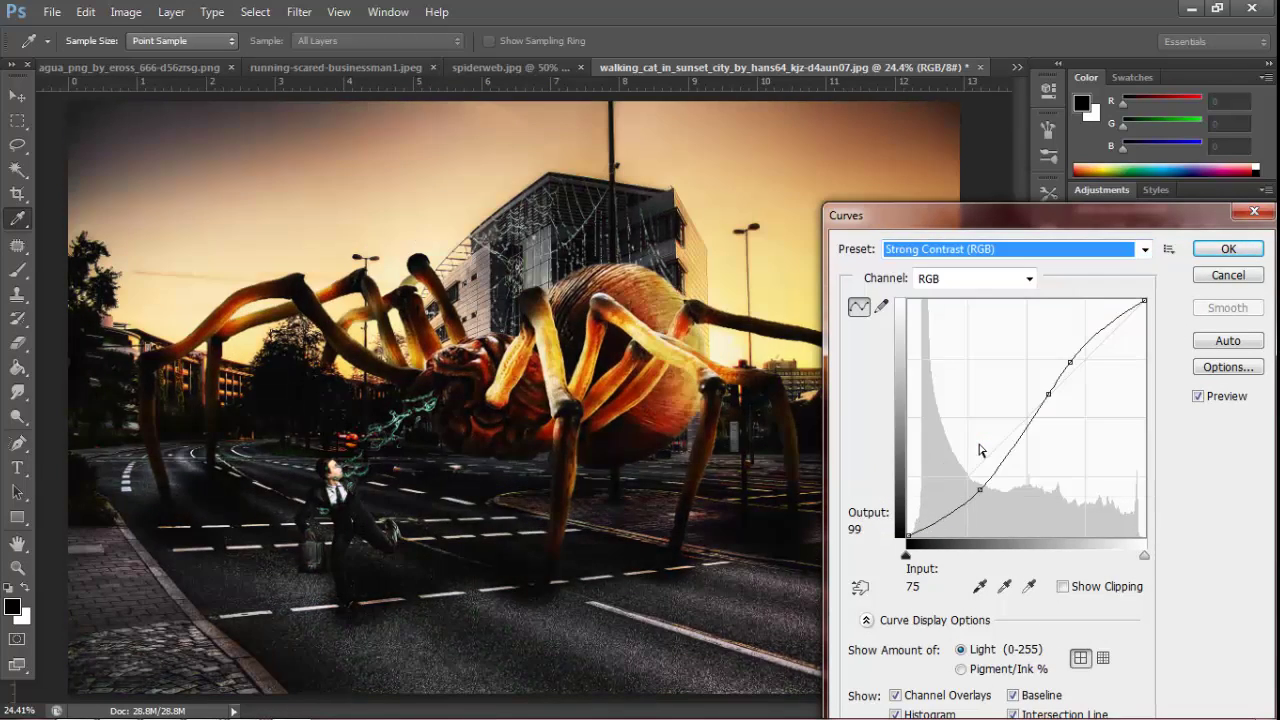
key(Up)
key(Up)
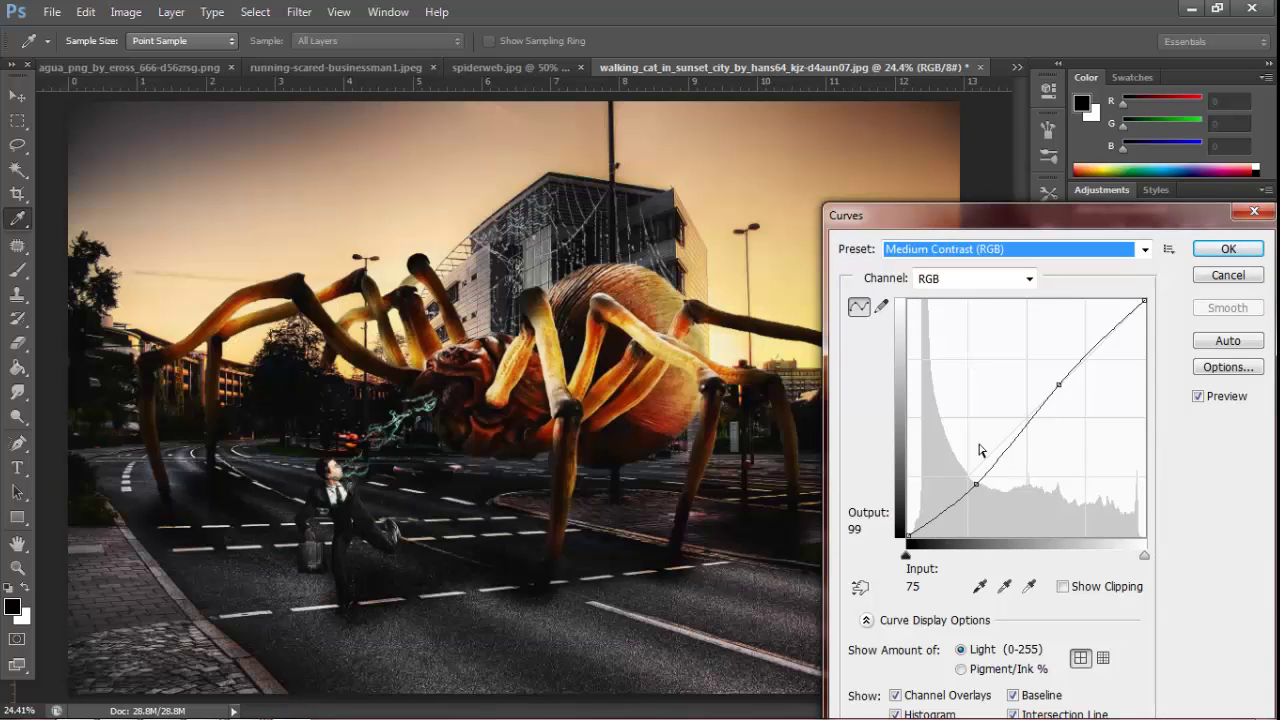
key(Up)
key(Down)
key(z)
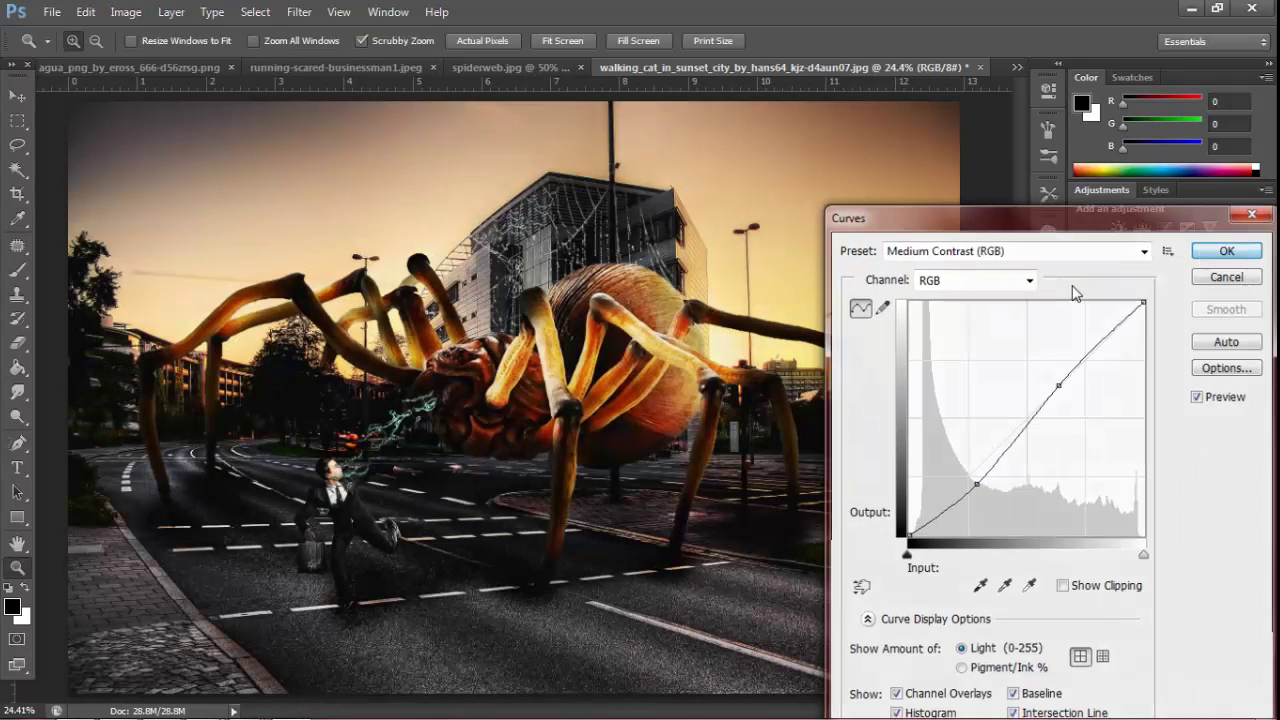
key(Return)
click(124, 12)
mouse_move(154, 59)
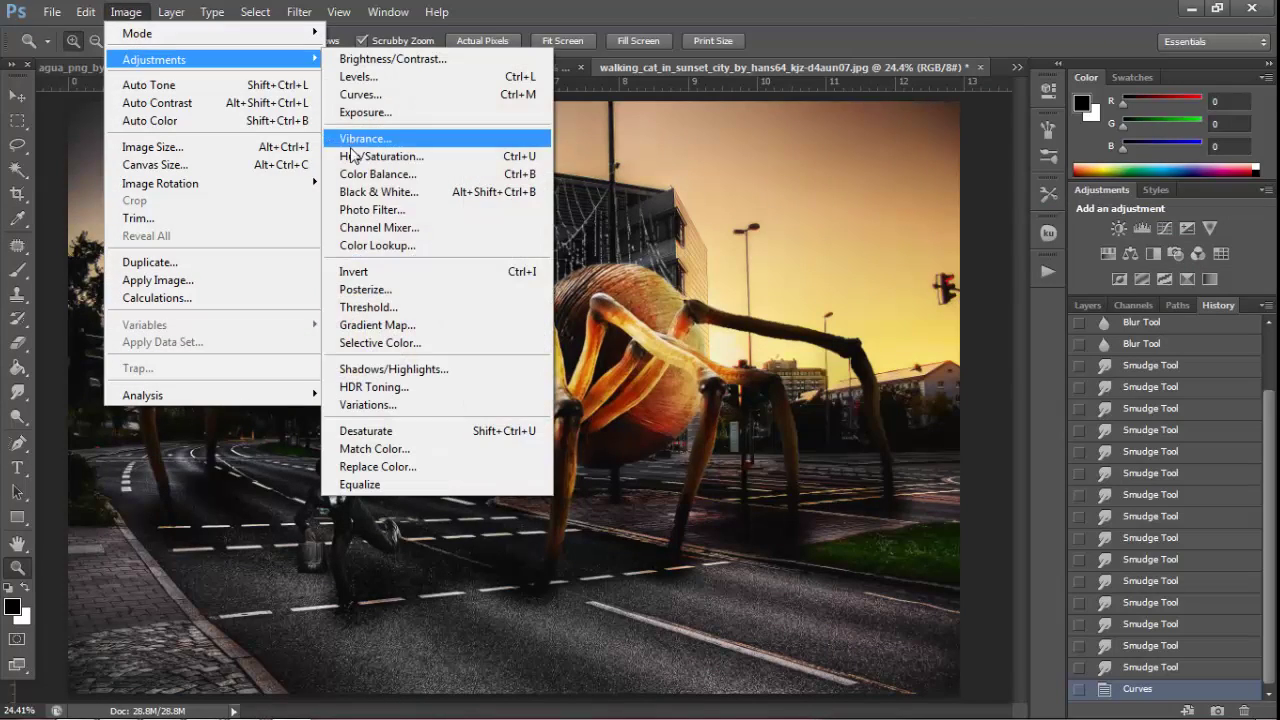
Apply a Vibrance adjustment with vibrance +20 and saturation +2
click(420, 138)
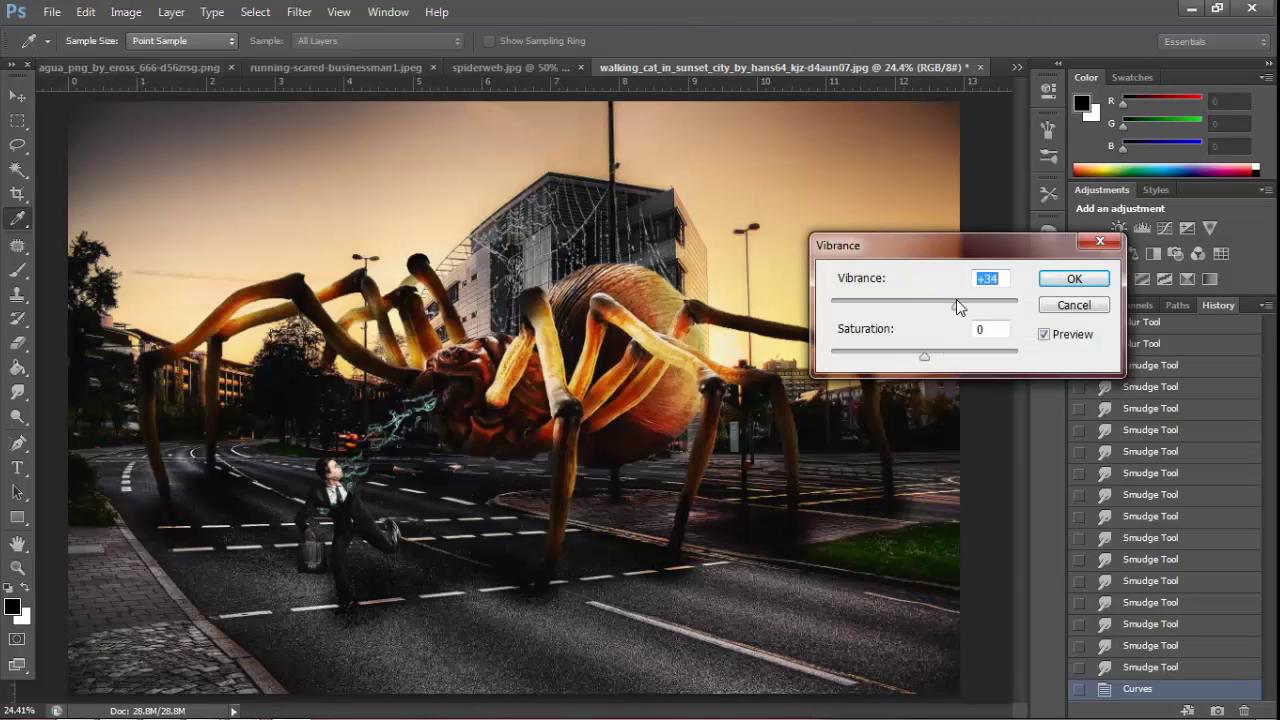
drag(986, 300, 949, 306)
drag(910, 360, 932, 360)
click(1071, 280)
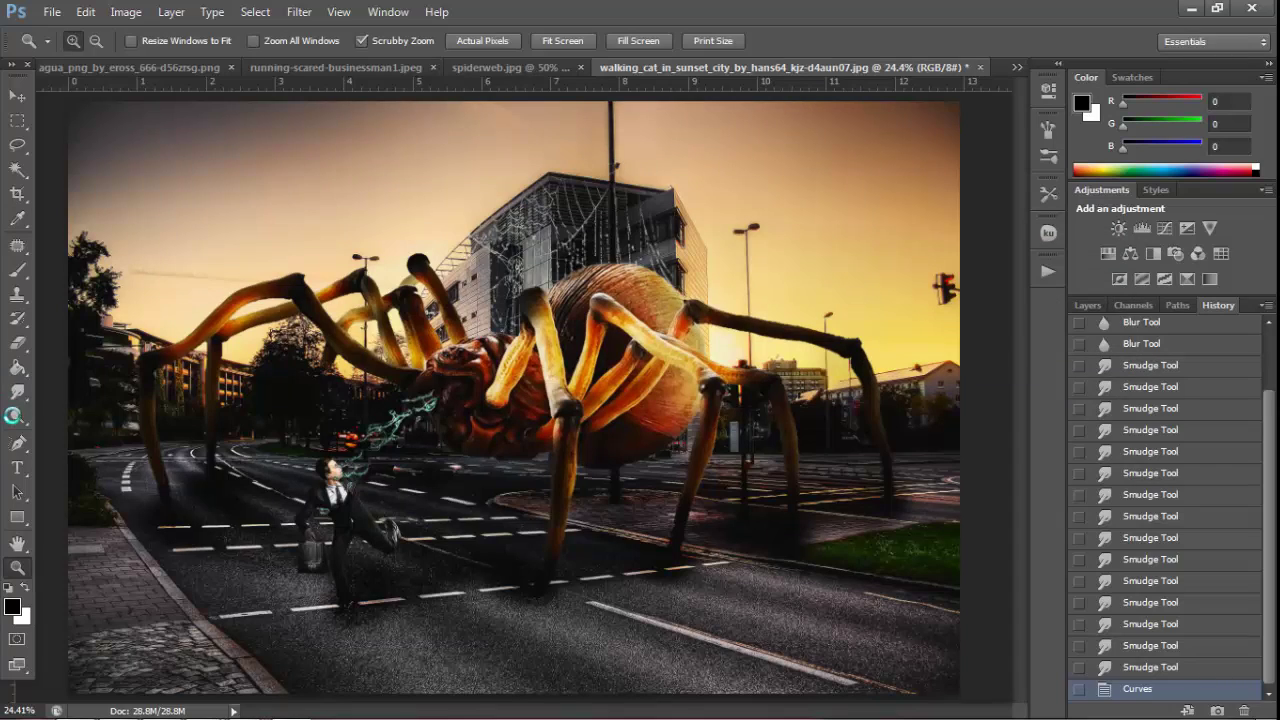
click(17, 418)
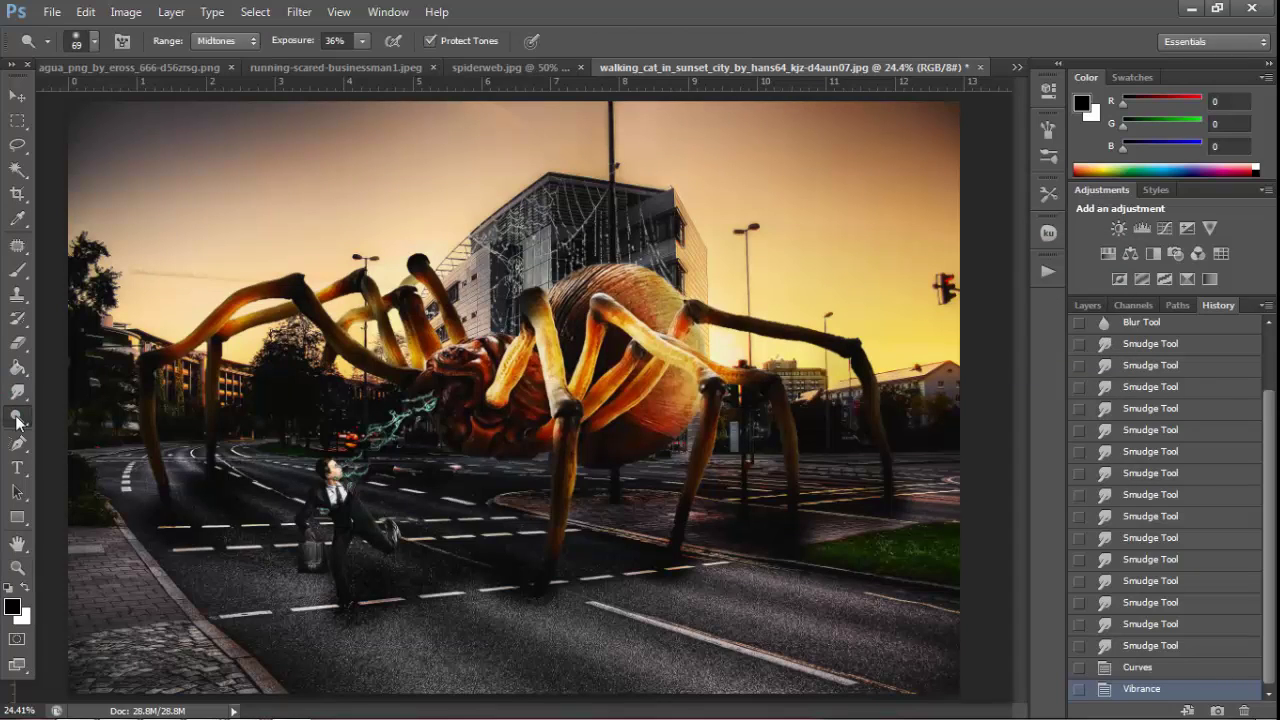
Switch to the Burn Tool and darken the upper-left sky
right_click(17, 420)
click(80, 436)
right_click(178, 374)
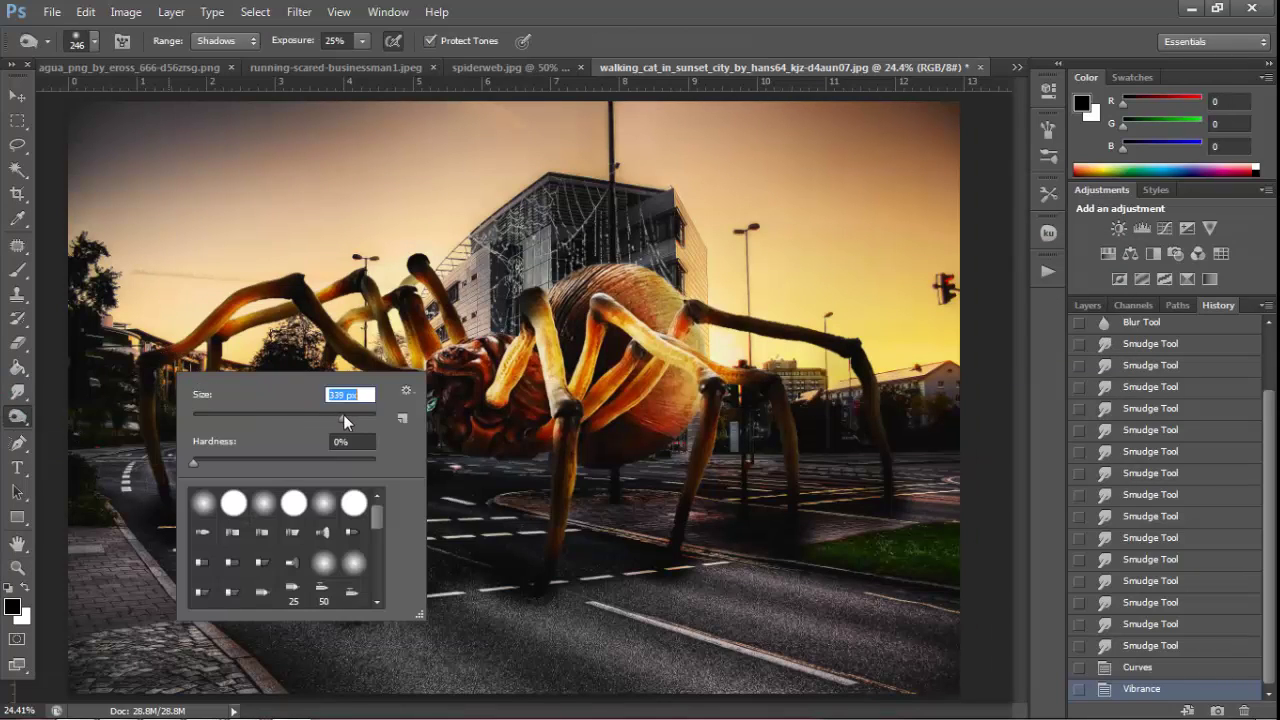
click(255, 41)
click(214, 72)
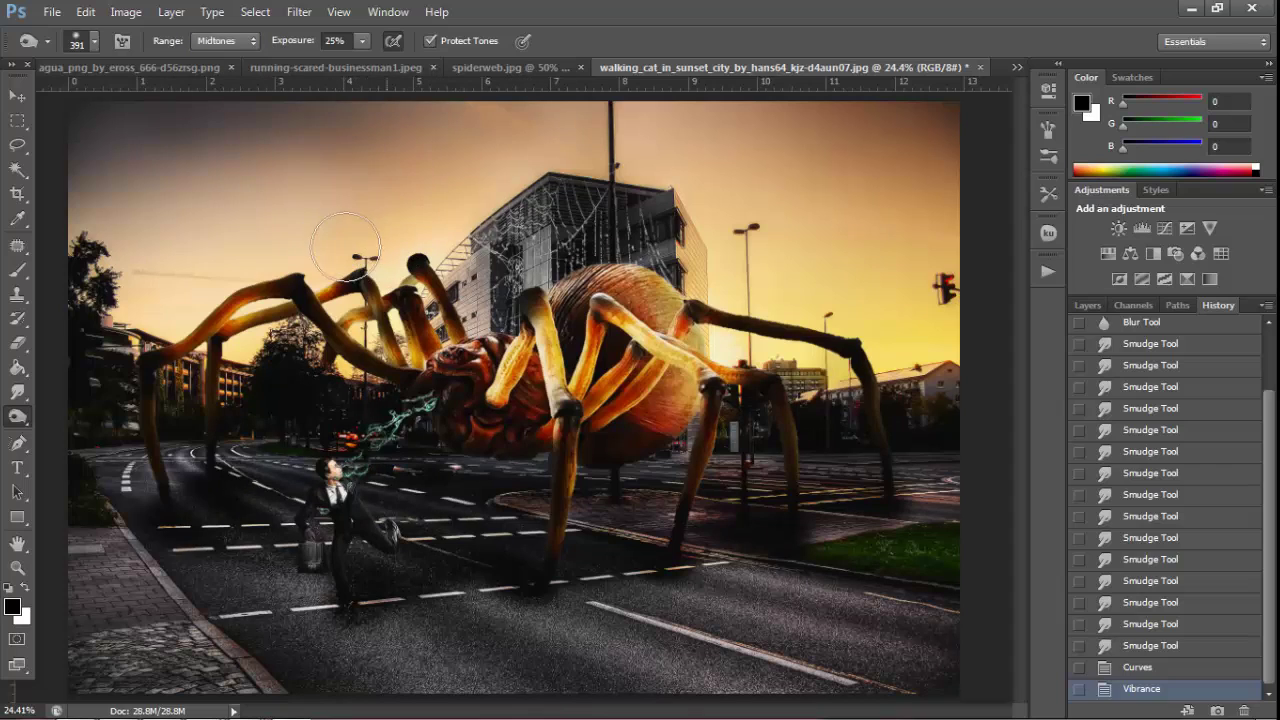
drag(345, 245, 177, 263)
drag(294, 214, 104, 177)
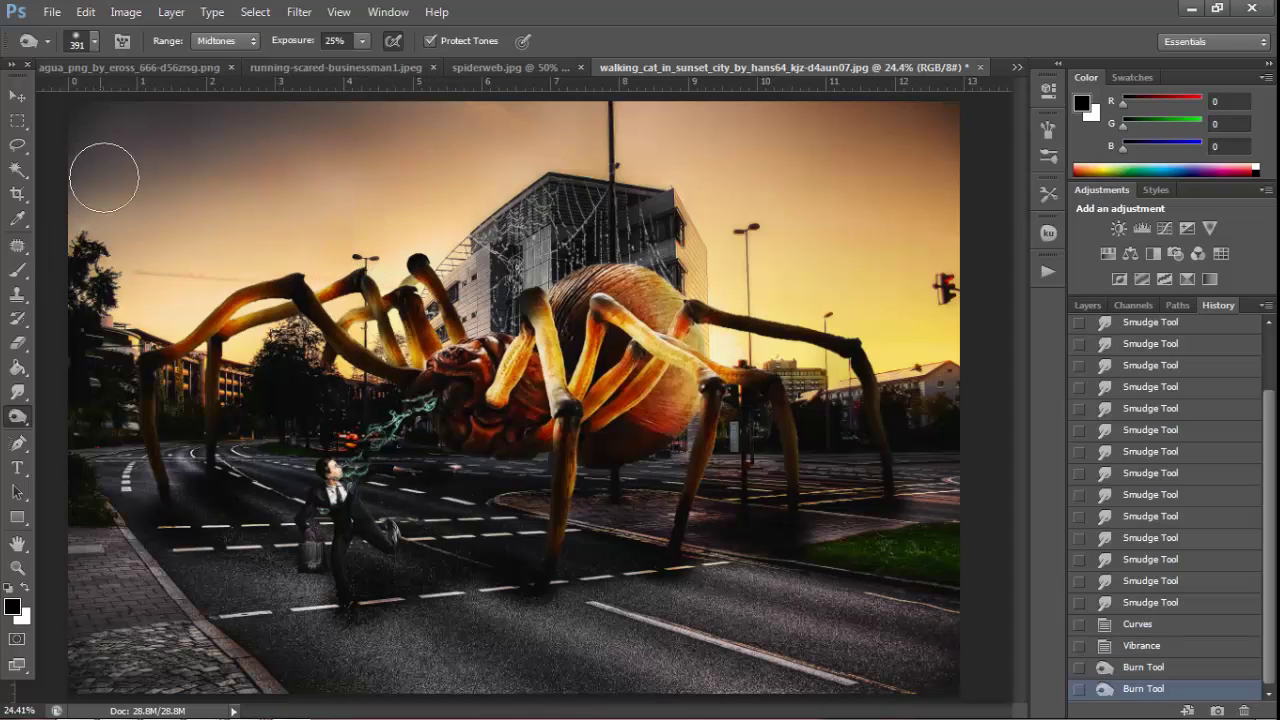
Burn Highlights at 25% exposure across the upper sky, pole top and above the legs
click(250, 41)
click(231, 92)
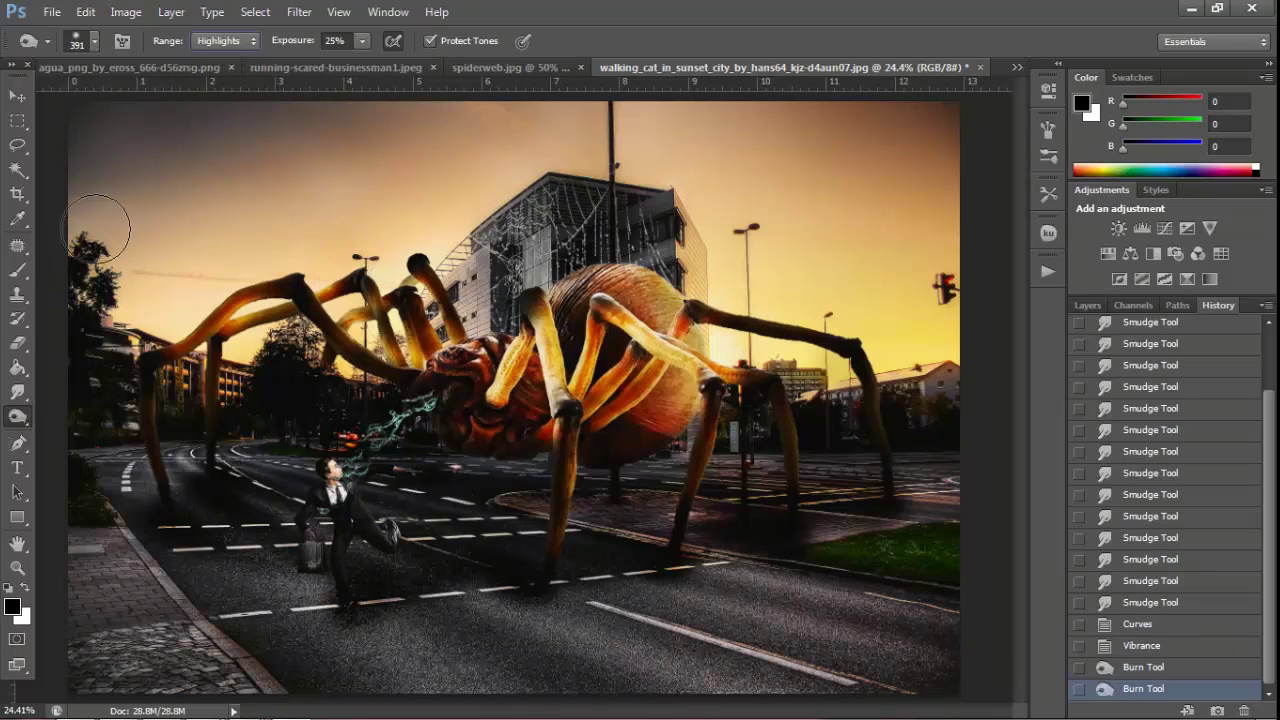
mouse_move(173, 309)
mouse_down()
mouse_move(433, 138)
mouse_move(162, 289)
mouse_up()
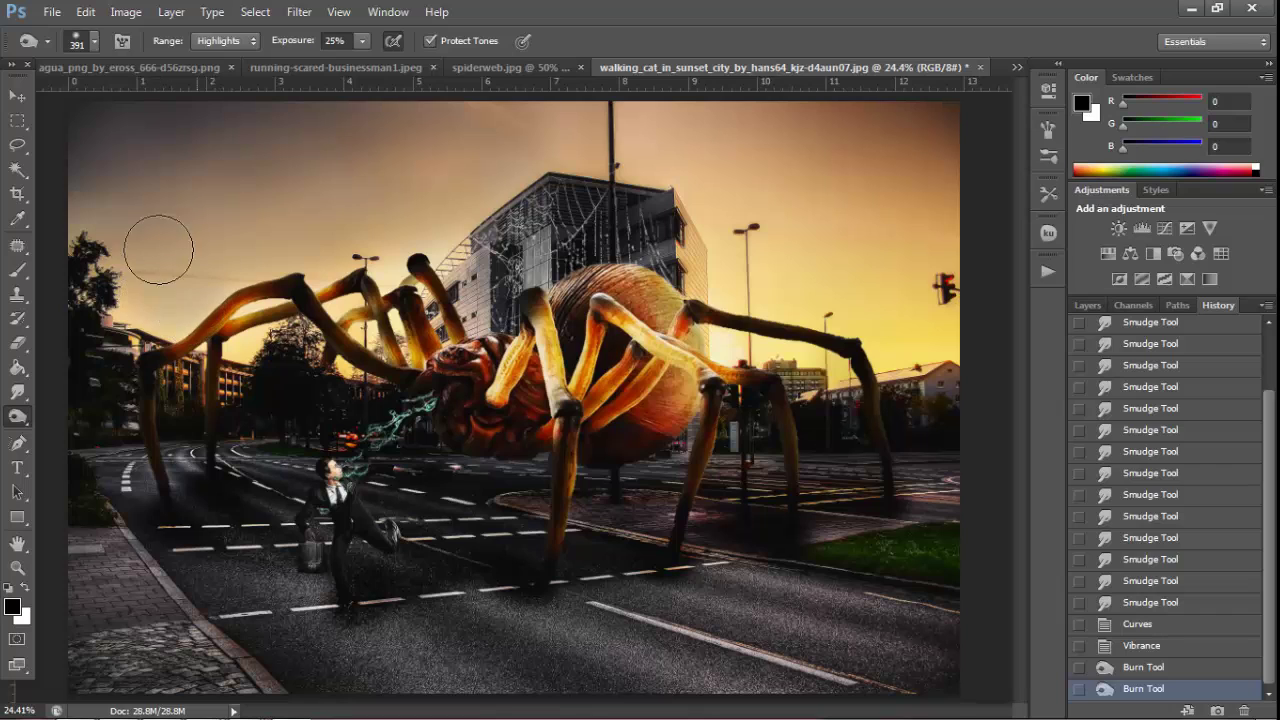
drag(162, 289, 177, 251)
mouse_move(662, 128)
mouse_down()
mouse_move(880, 203)
mouse_move(714, 234)
mouse_move(971, 286)
mouse_move(903, 320)
mouse_move(848, 370)
mouse_move(760, 345)
mouse_move(718, 300)
mouse_move(851, 294)
mouse_move(928, 338)
mouse_move(957, 334)
mouse_move(791, 286)
mouse_move(696, 289)
mouse_move(929, 320)
mouse_move(760, 340)
mouse_move(846, 294)
mouse_move(706, 194)
mouse_move(690, 160)
mouse_move(628, 136)
mouse_move(466, 129)
mouse_move(657, 151)
mouse_move(474, 178)
mouse_move(349, 246)
mouse_move(166, 251)
mouse_up()
drag(627, 120, 366, 114)
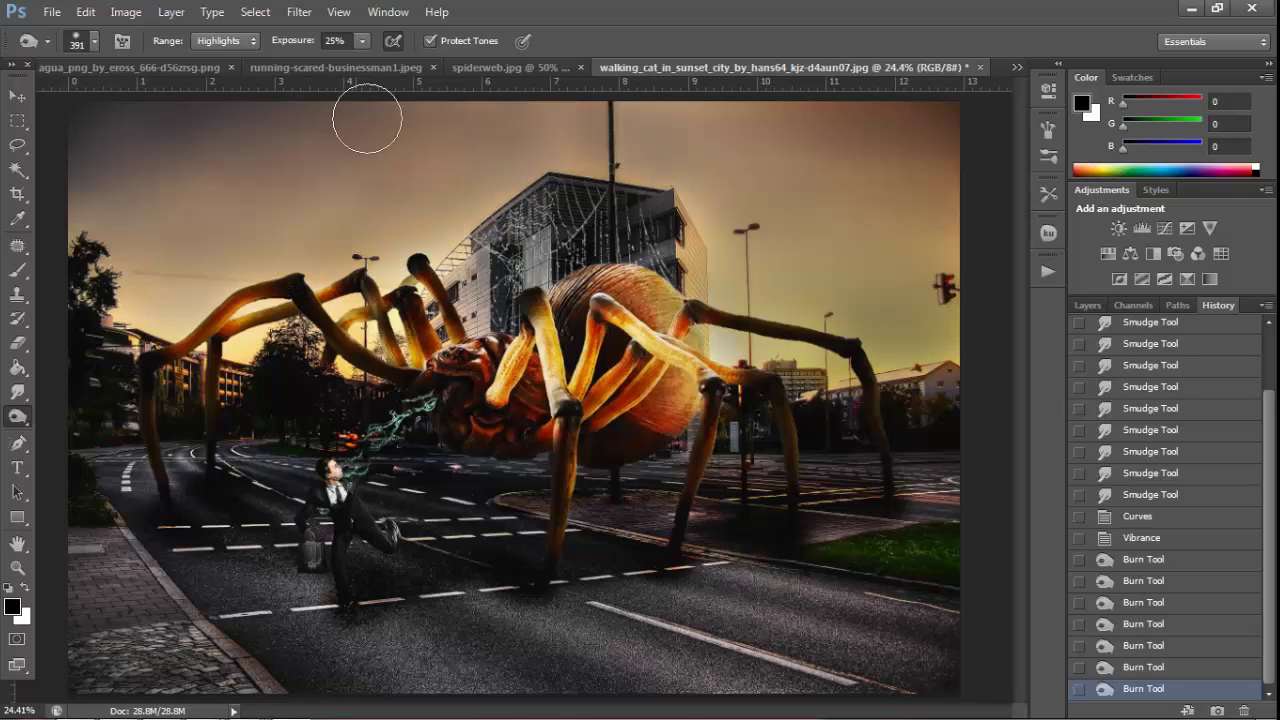
mouse_move(312, 320)
mouse_down()
mouse_move(197, 330)
mouse_move(80, 228)
mouse_up()
mouse_move(296, 274)
mouse_down()
mouse_move(374, 270)
mouse_move(420, 225)
mouse_up()
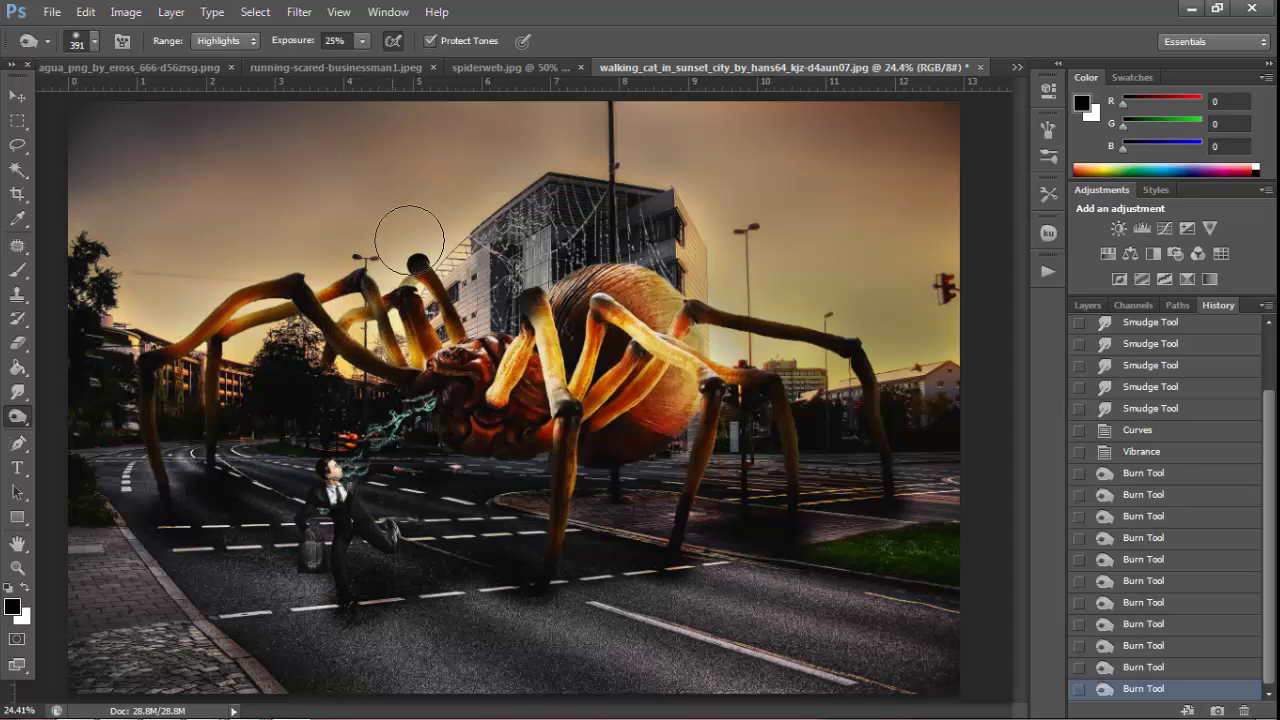
mouse_move(583, 120)
mouse_down()
mouse_move(577, 152)
mouse_move(690, 110)
mouse_up()
Load the cloudbrushset2 brushes, replacing the current set, and pick the 2222 cloud brush
click(89, 52)
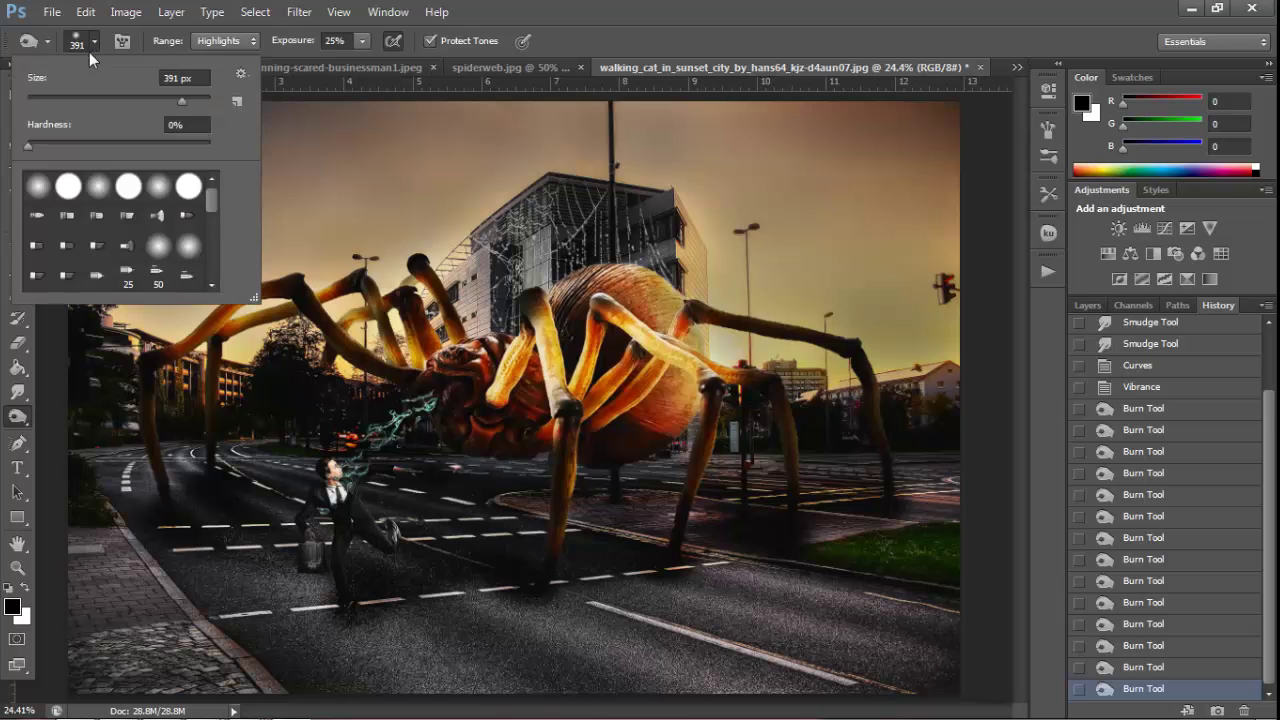
click(239, 74)
click(517, 302)
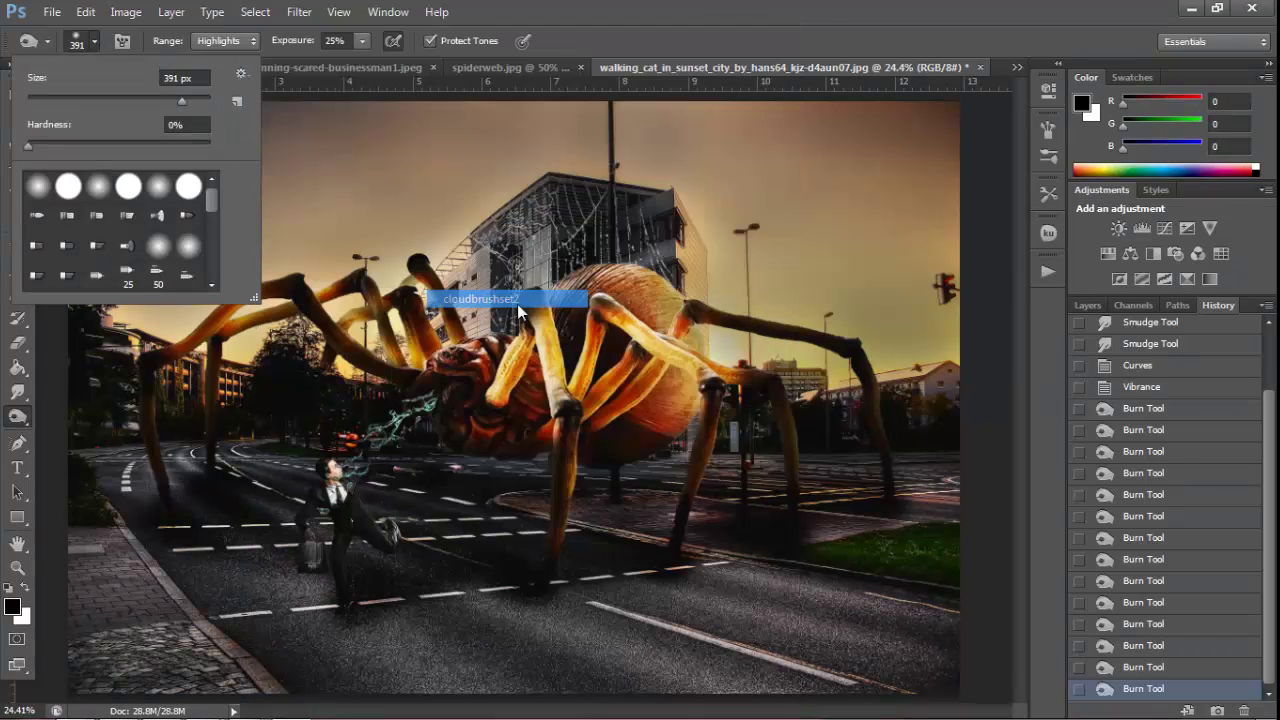
click(551, 283)
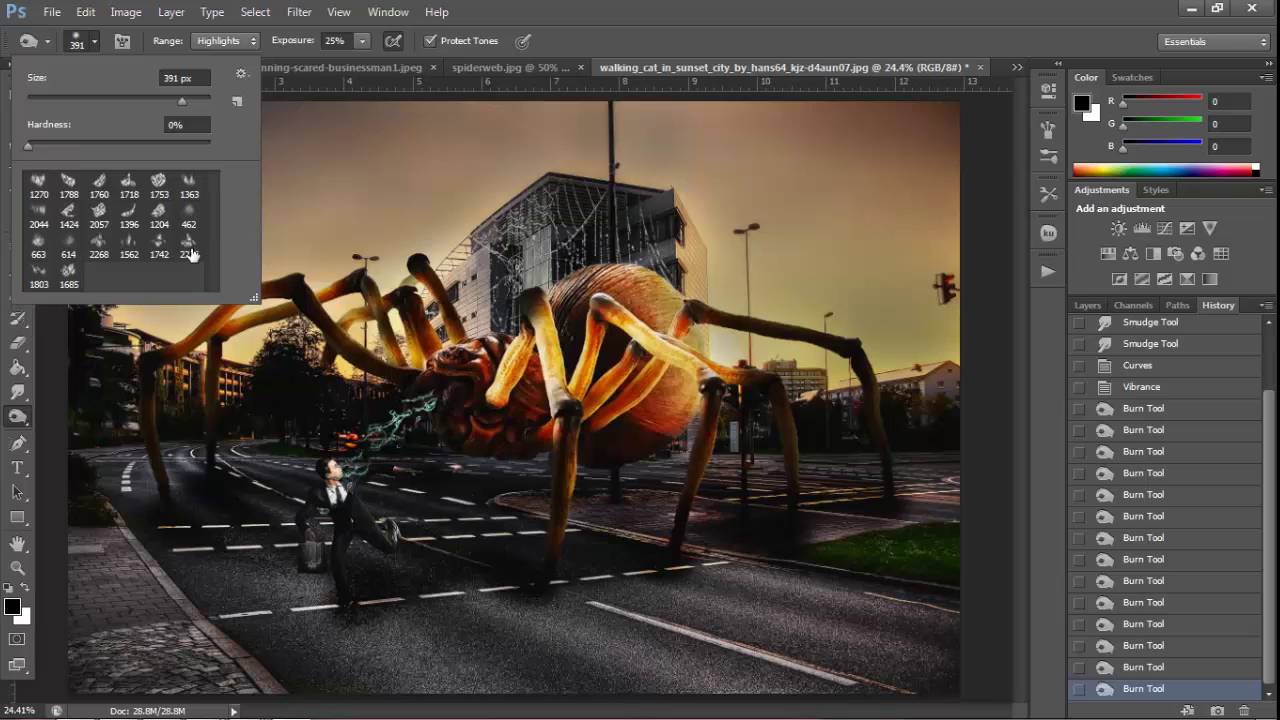
click(189, 246)
click(24, 588)
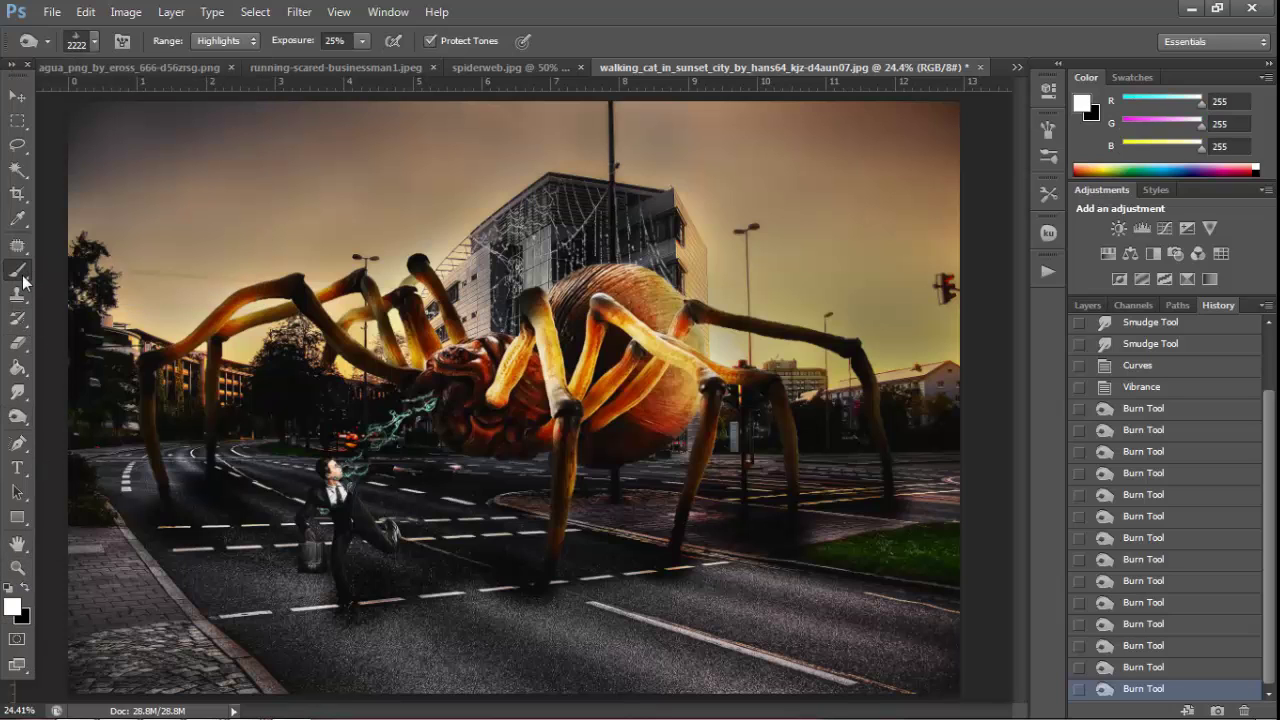
Paint with white using the 2222 cloud brush at lowered opacity
click(17, 270)
right_click(323, 262)
click(95, 41)
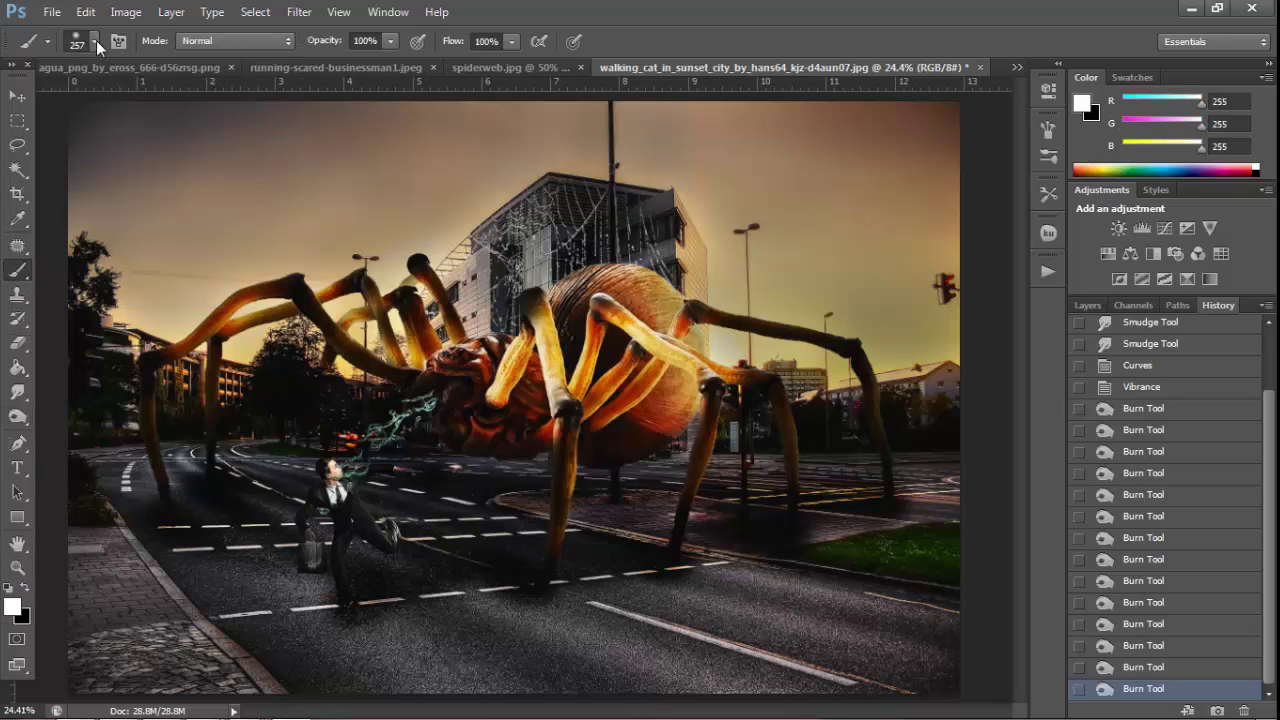
click(189, 243)
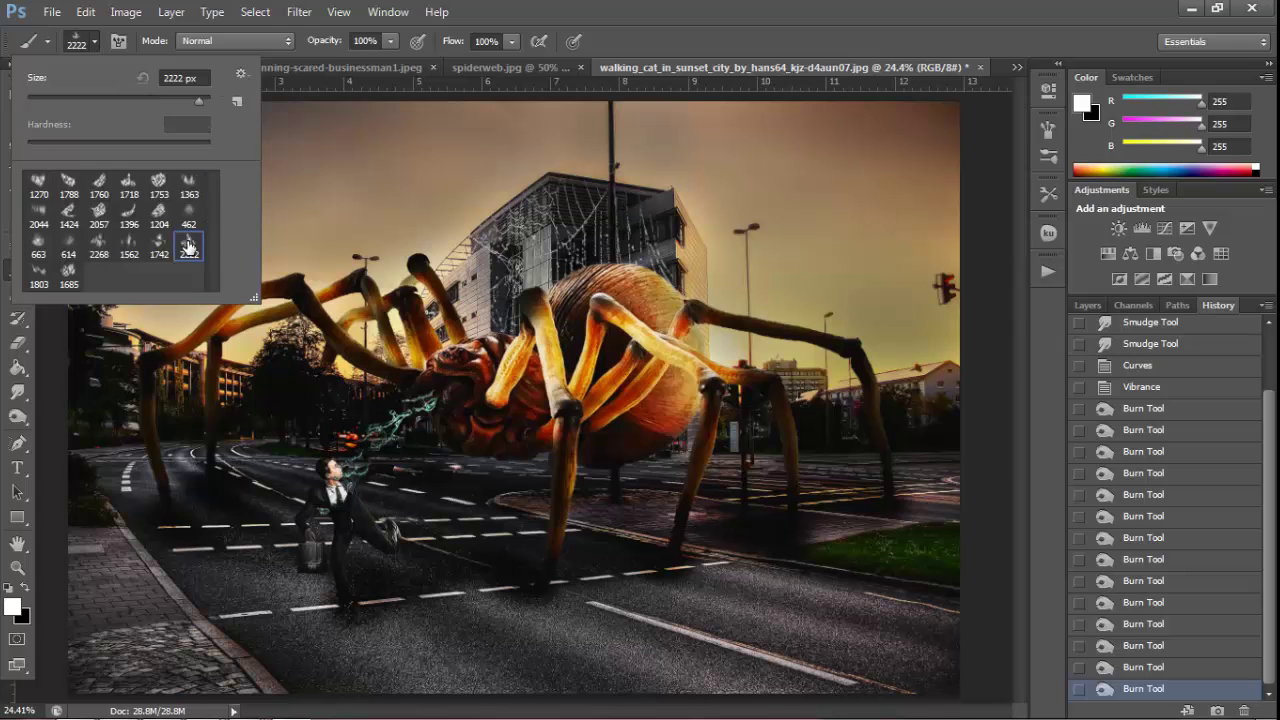
key(Escape)
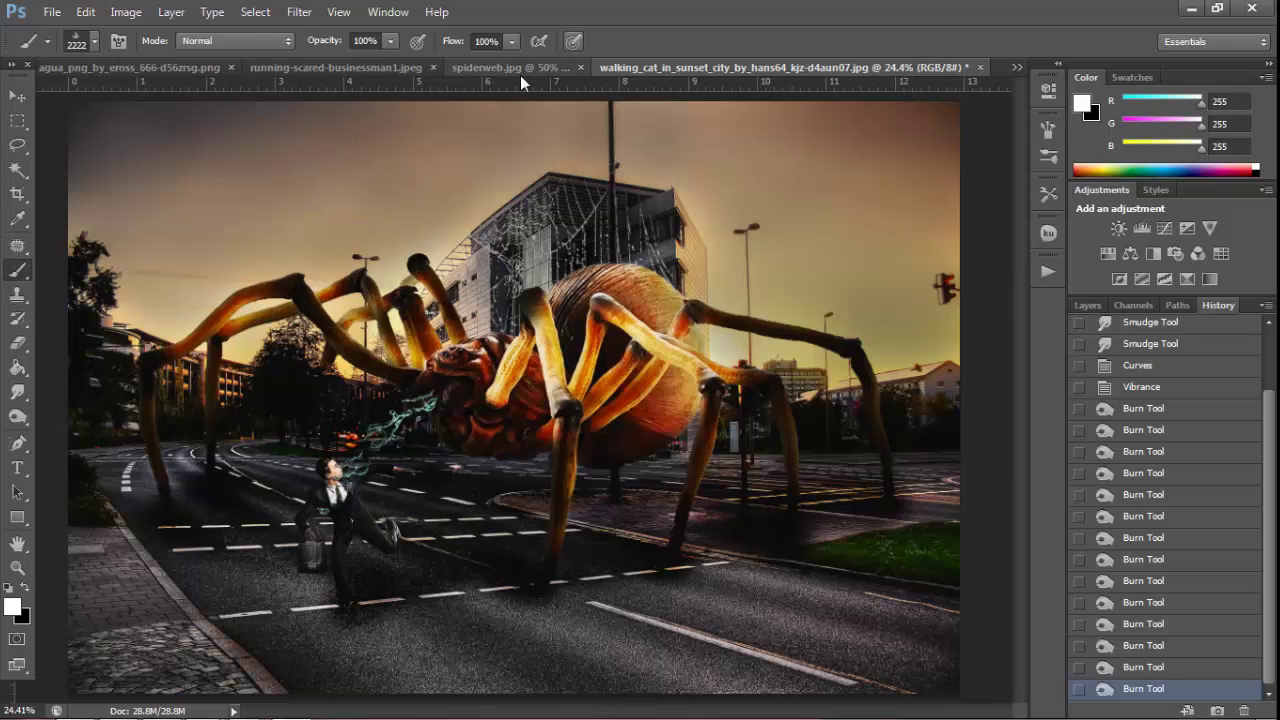
drag(390, 41, 334, 62)
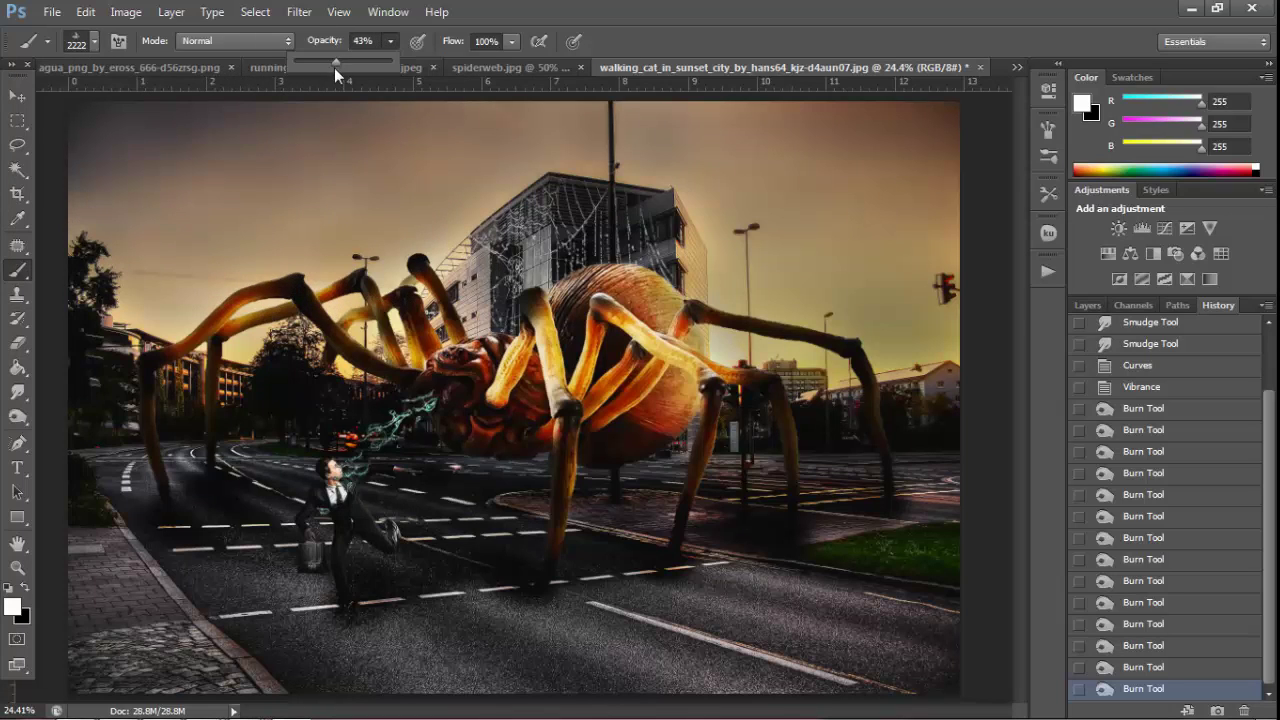
Stamp cloud haze on the right side and upper-left sky, undoing the lower-road stroke
drag(814, 251, 925, 400)
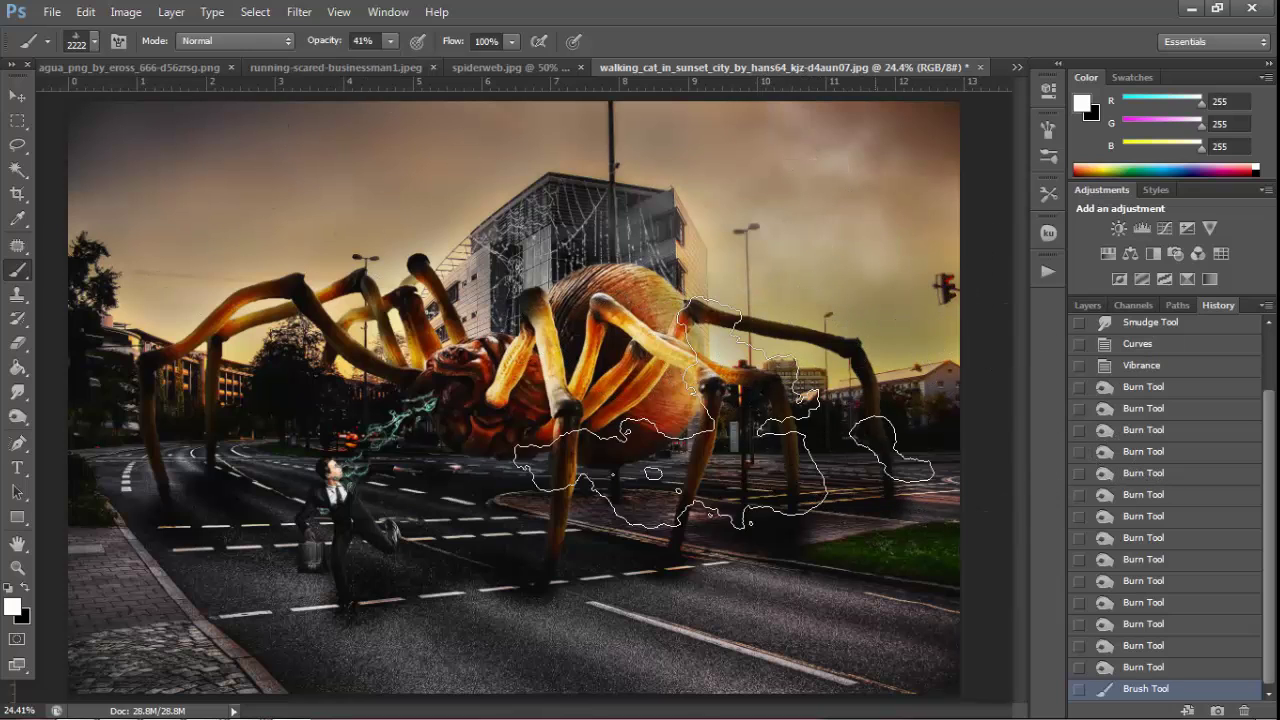
drag(260, 170, 430, 190)
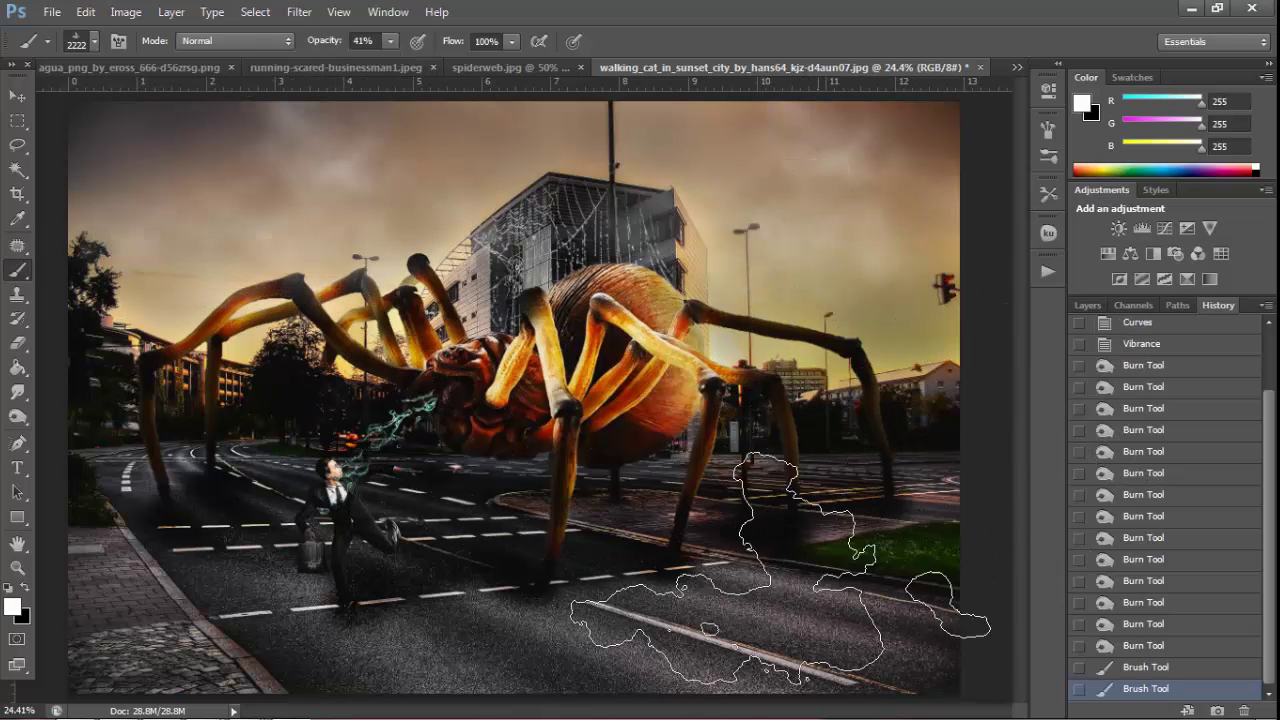
drag(850, 520, 960, 615)
click(1140, 668)
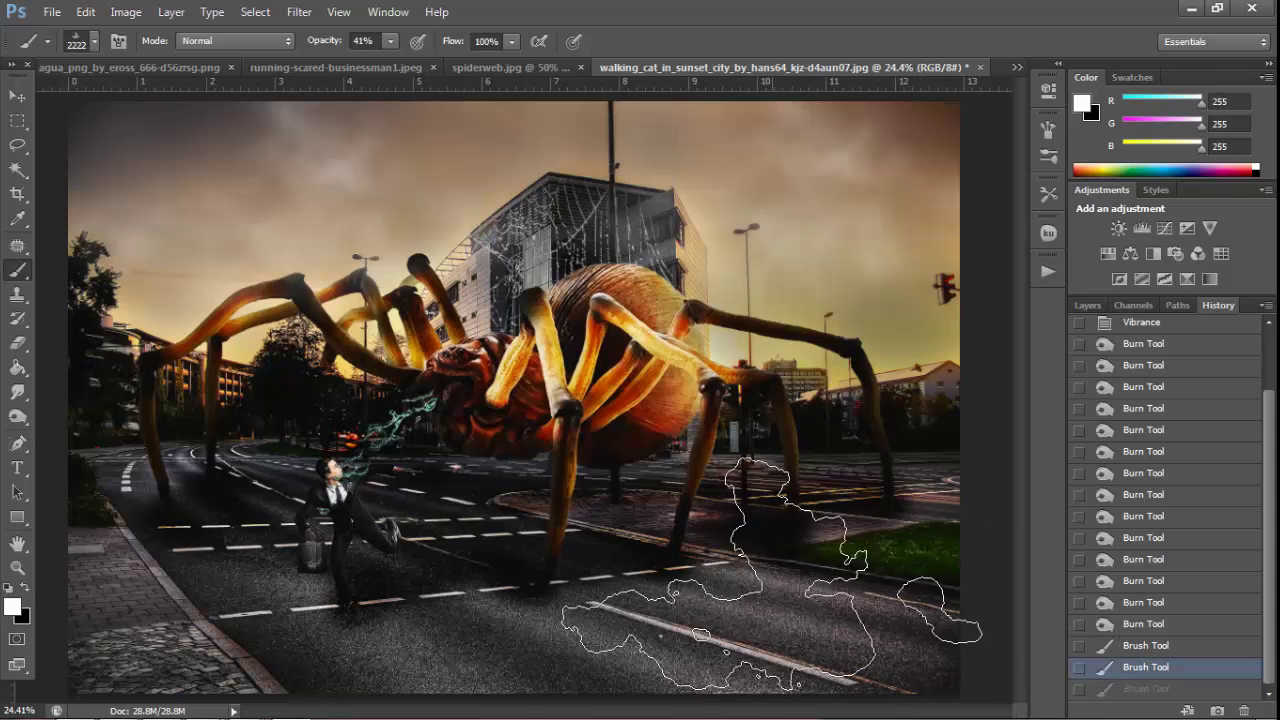
Switch to the 2268 cloud brush at 3608 px and fog the road, undoing left-side strokes
click(94, 41)
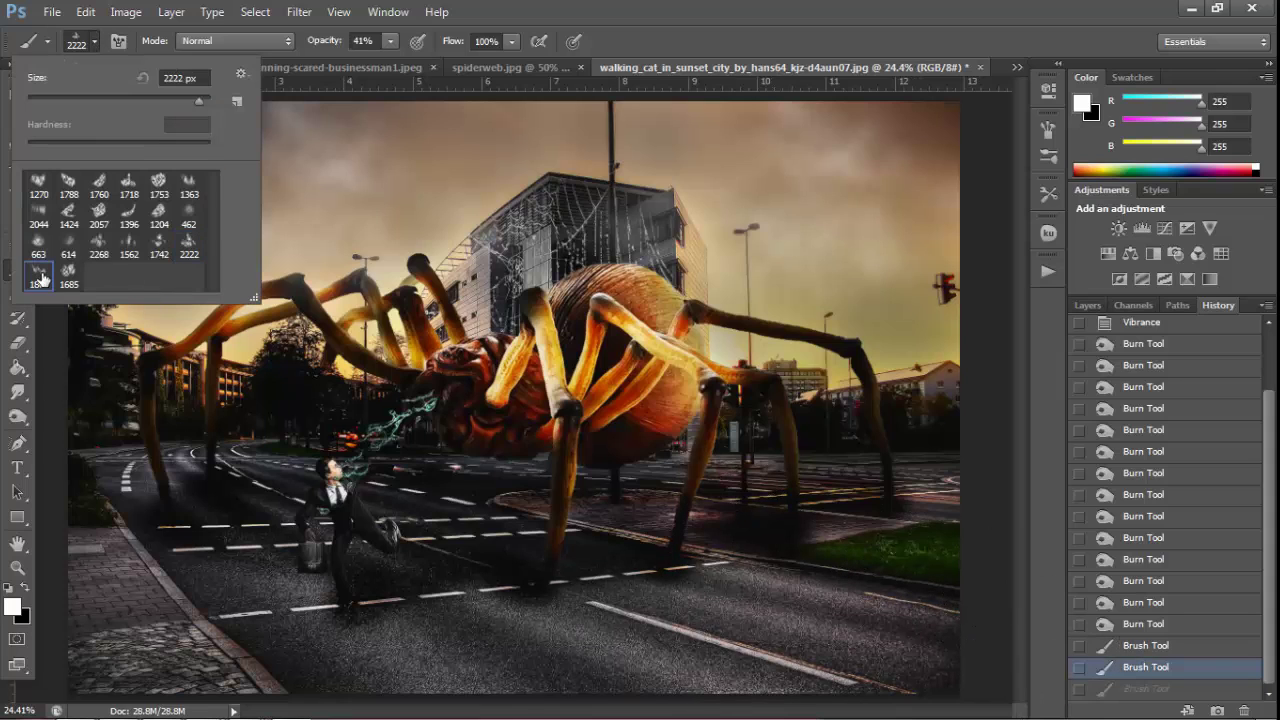
click(159, 247)
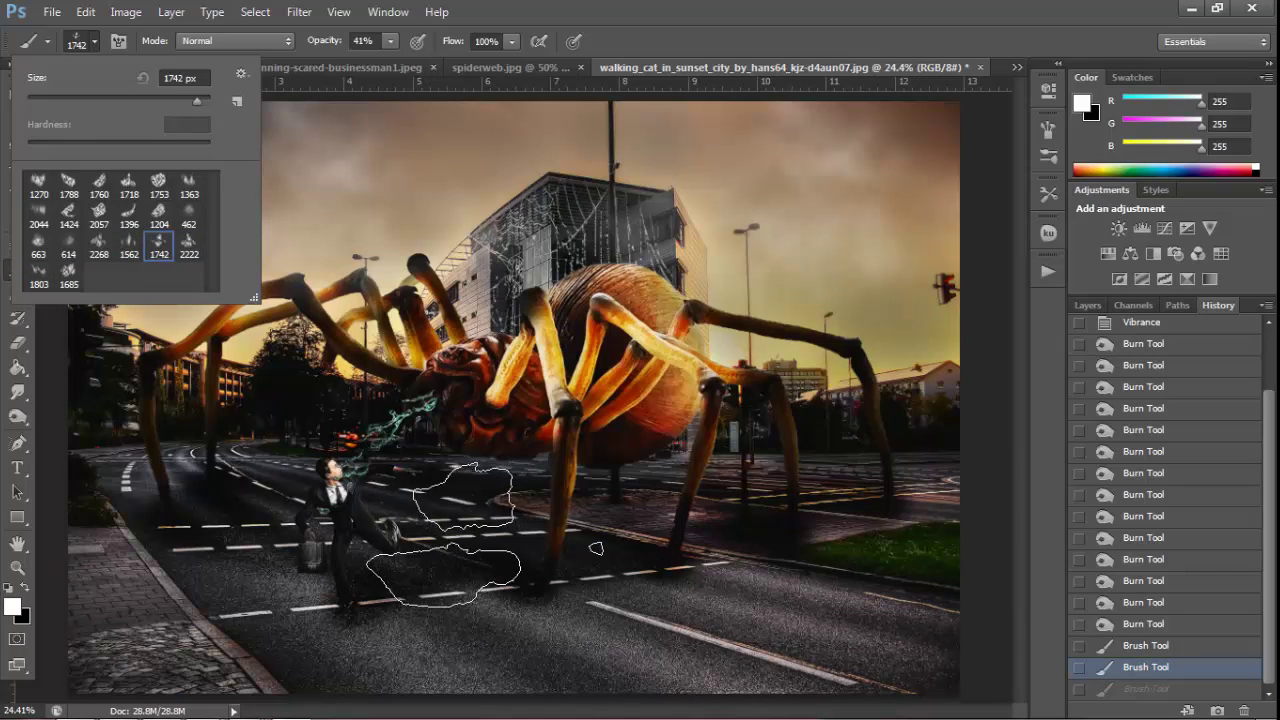
click(98, 245)
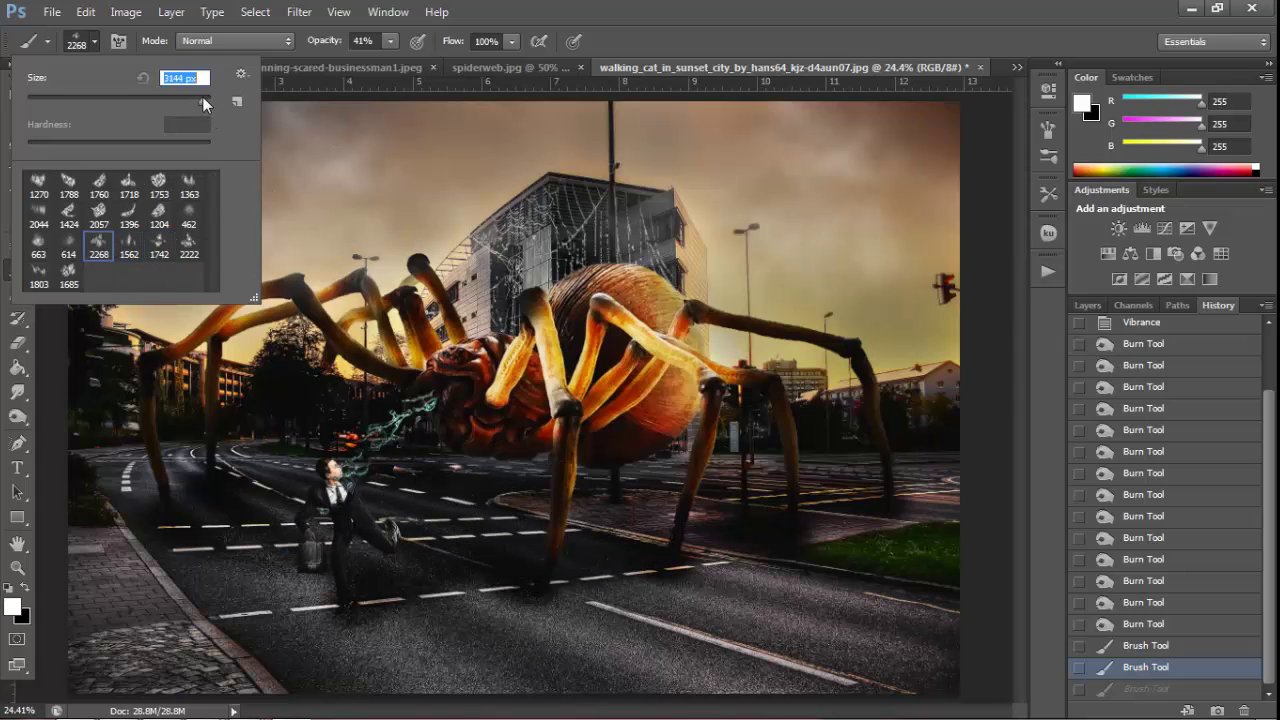
click(600, 600)
drag(621, 612, 720, 610)
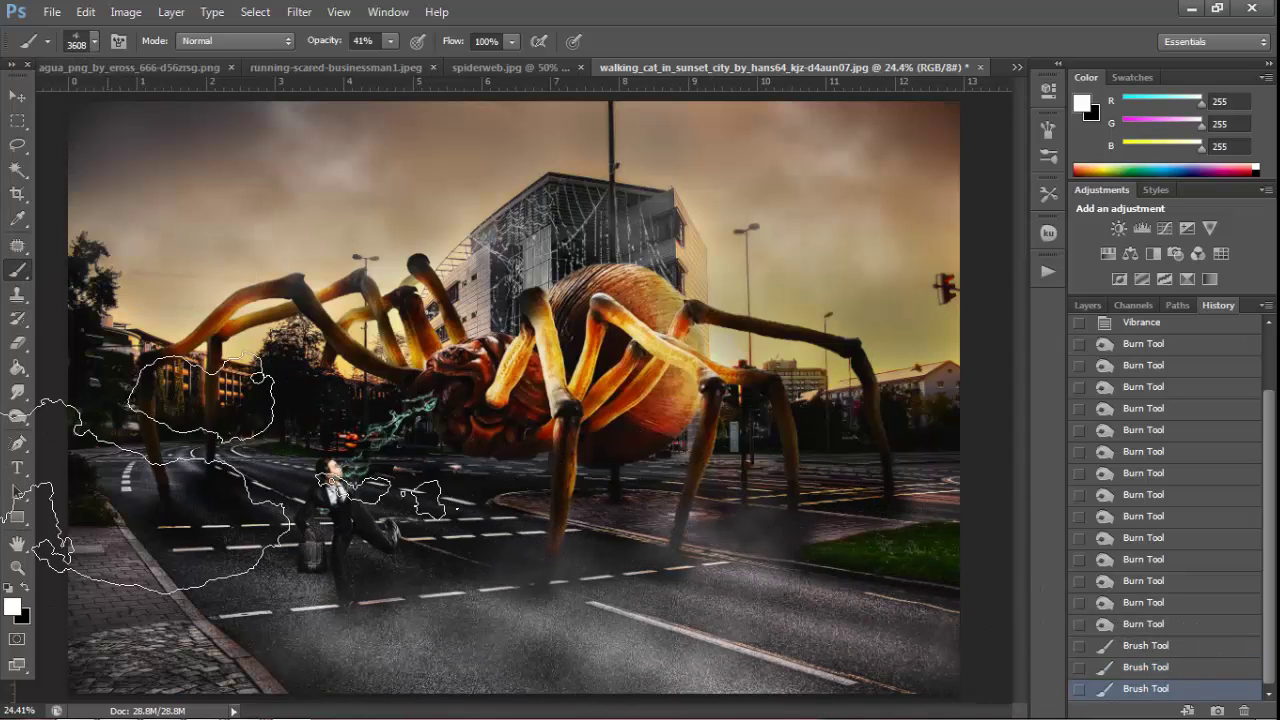
click(230, 470)
click(1180, 667)
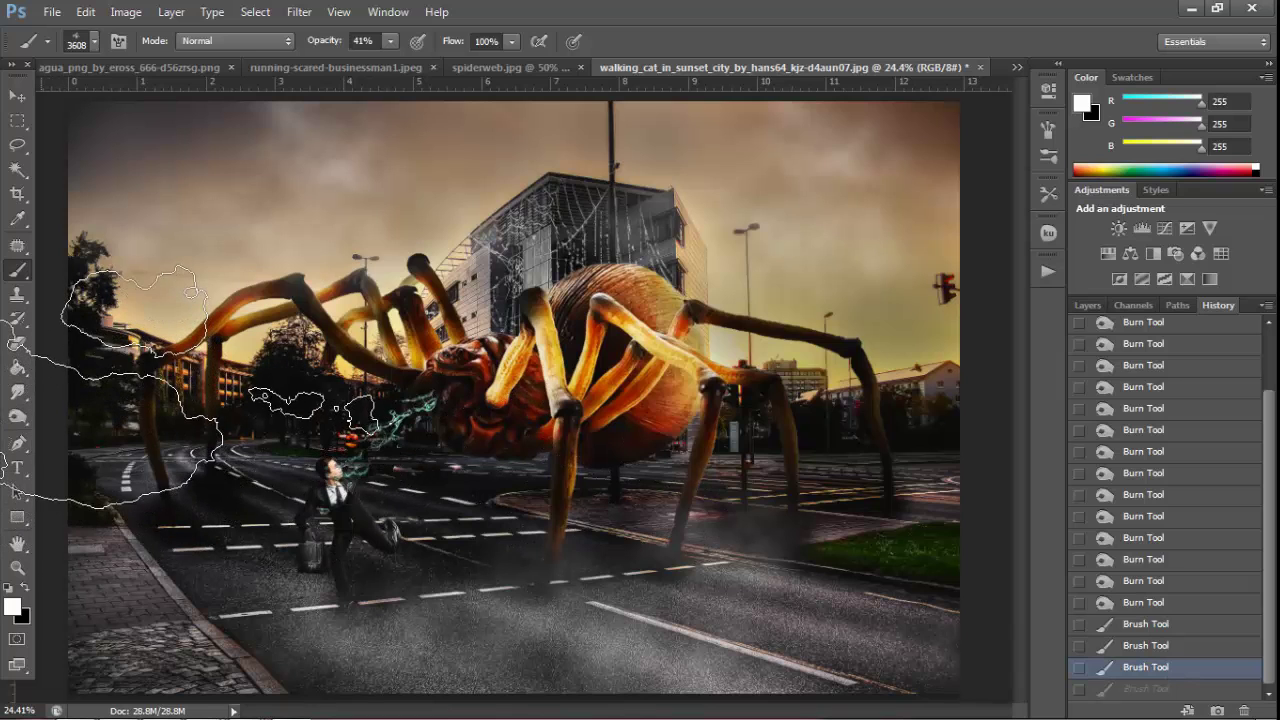
drag(45, 420, 190, 535)
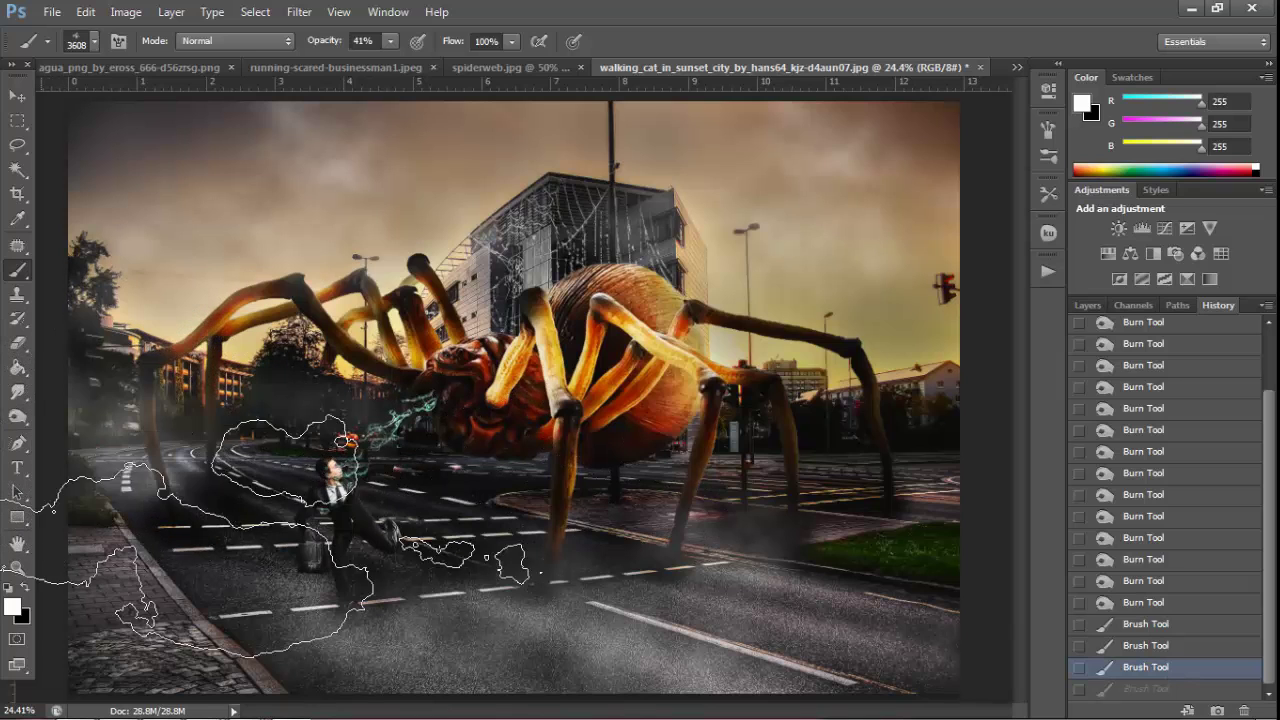
click(1128, 667)
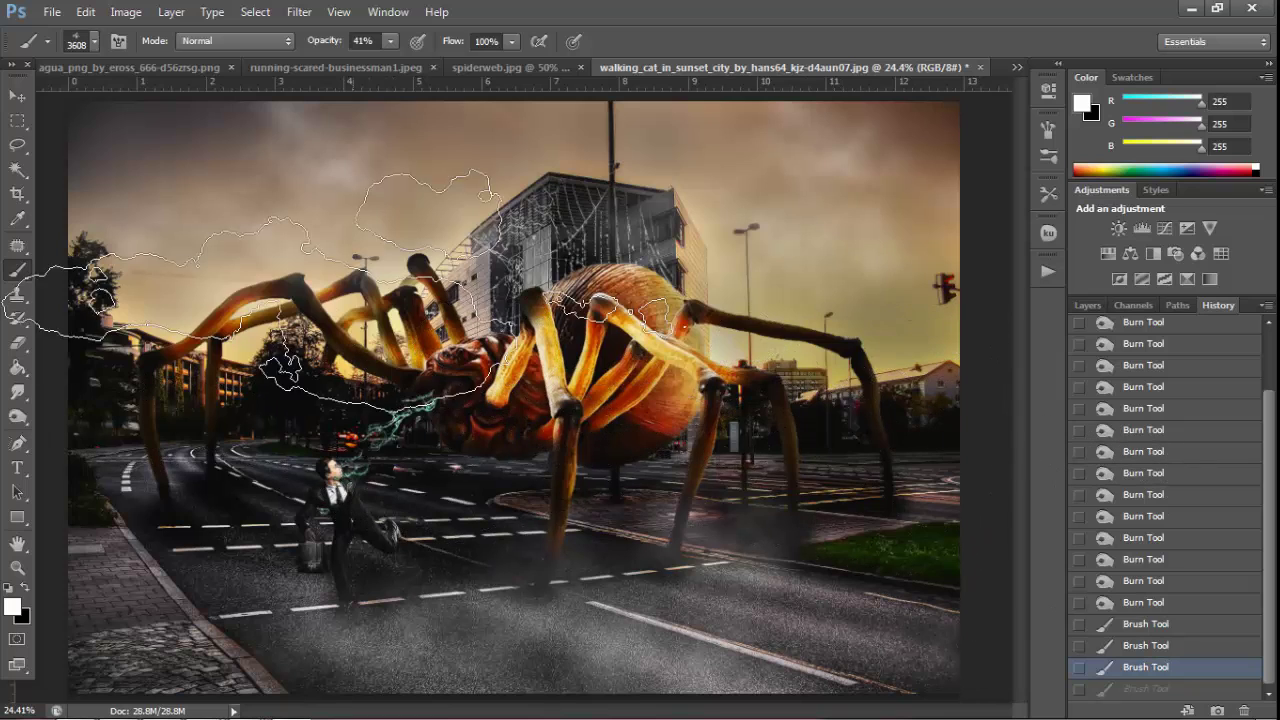
At 15% opacity, paint faint fog across the lower road, inspect it, then undo it
click(390, 41)
drag(390, 61, 365, 61)
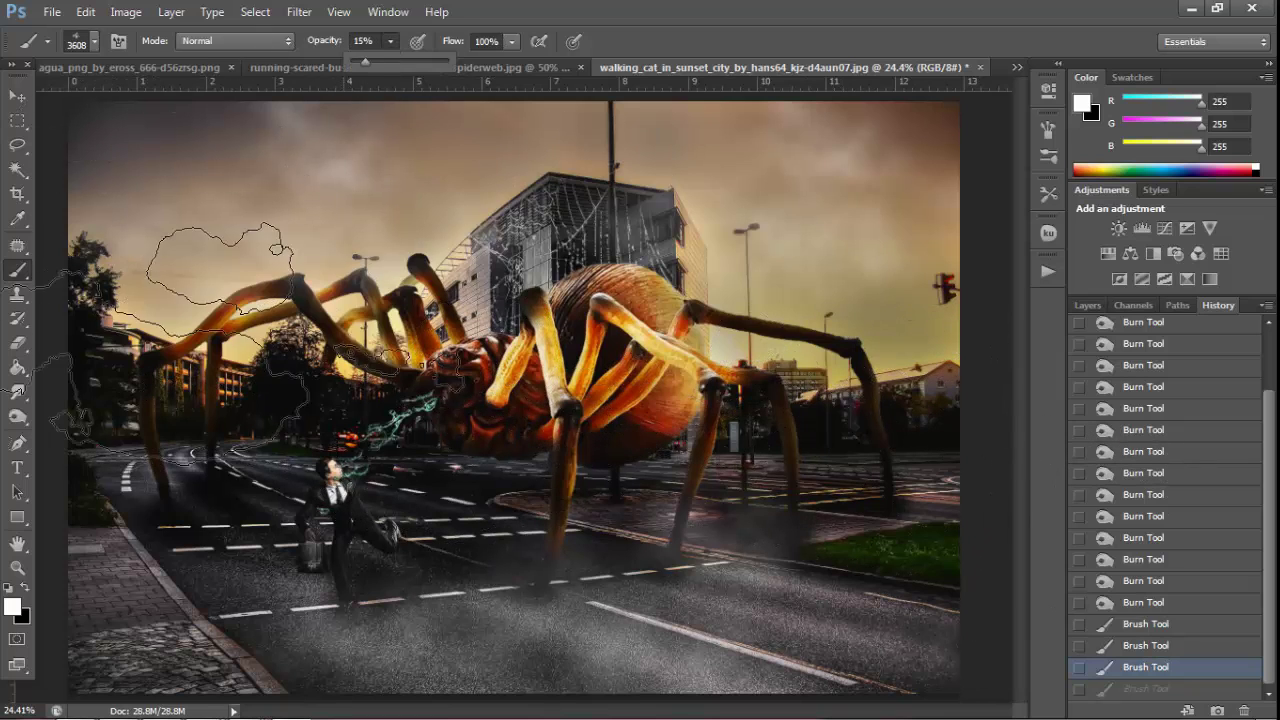
drag(160, 400, 740, 580)
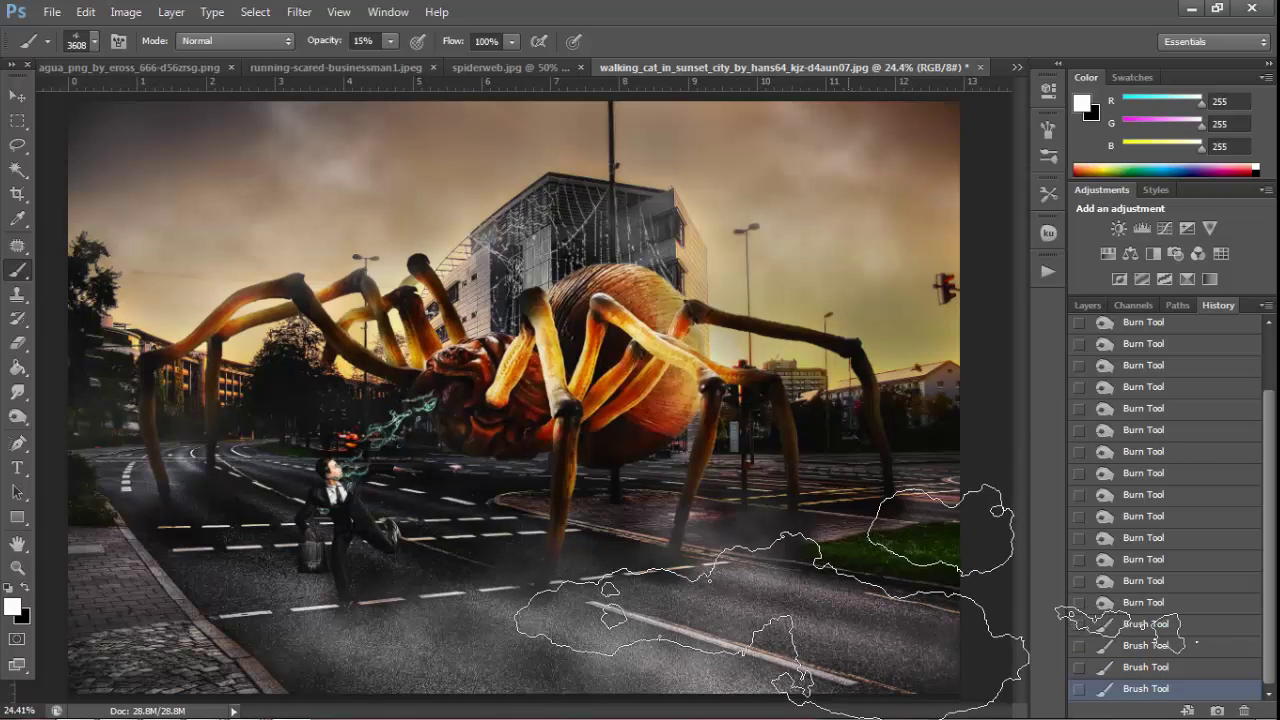
key(z)
drag(295, 435, 400, 449)
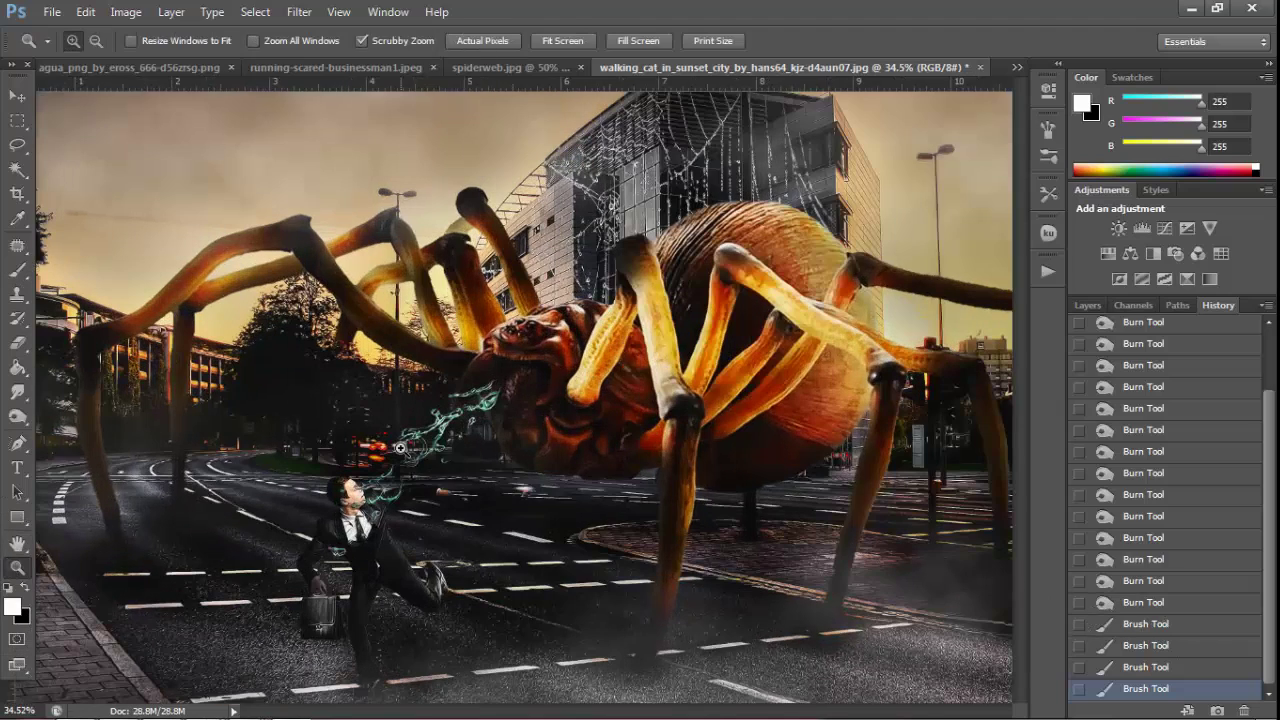
key(ctrl+0)
key(ctrl+z)
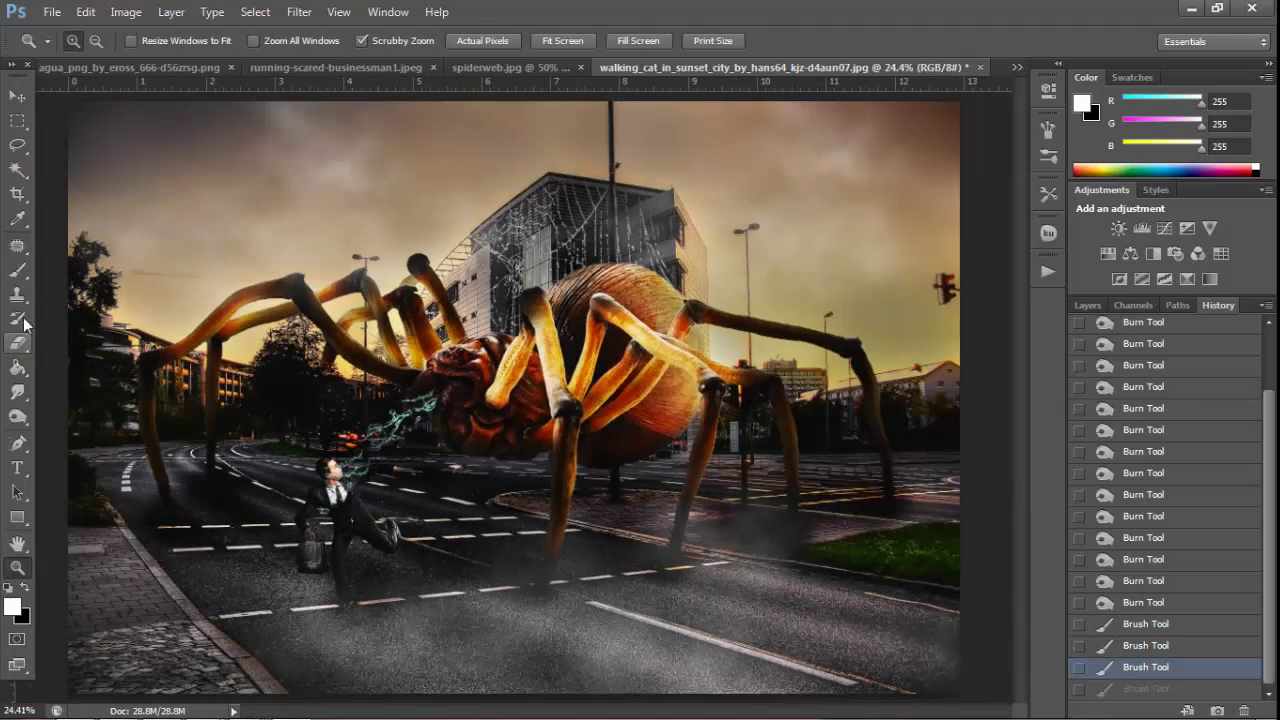
Shrink the cloud brush and stamp fog across the middle and lower-right road
click(18, 270)
click(95, 41)
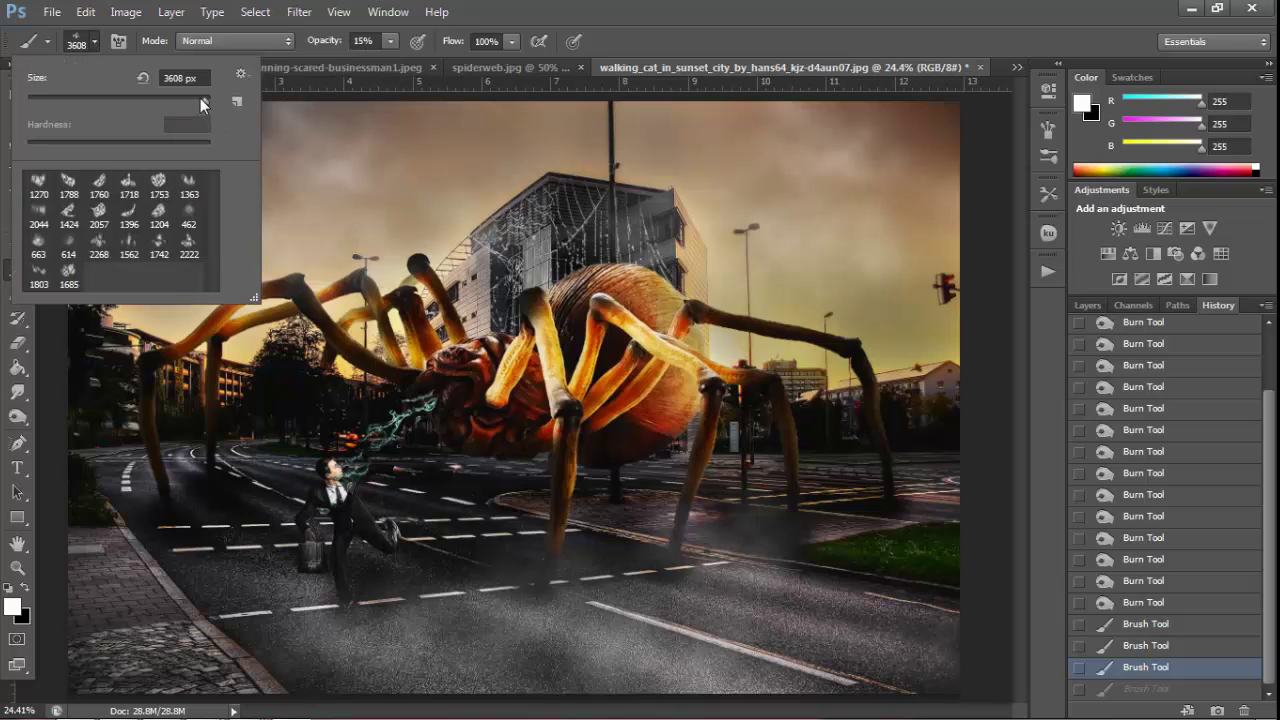
mouse_move(199, 98)
mouse_down()
mouse_move(187, 96)
mouse_move(202, 100)
mouse_up()
click(258, 430)
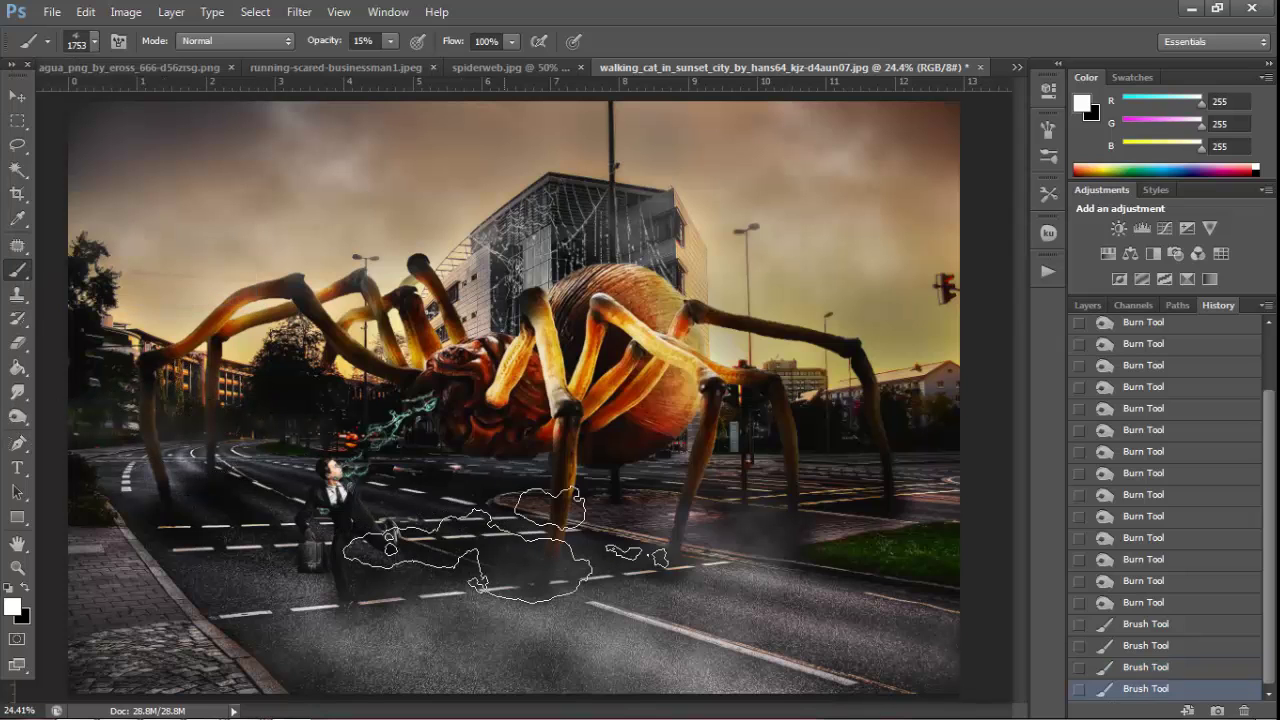
click(930, 450)
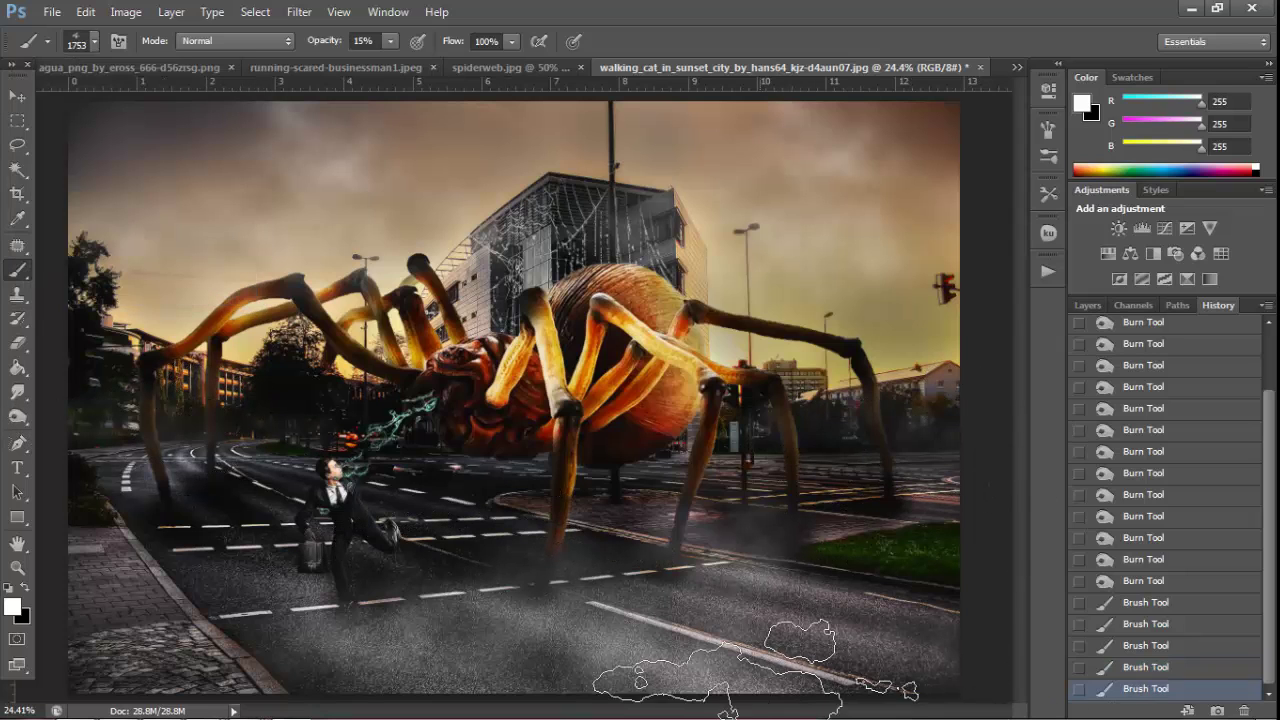
Try HDR Toning with darkened midtones on the curve, then cancel it
click(127, 14)
mouse_move(155, 59)
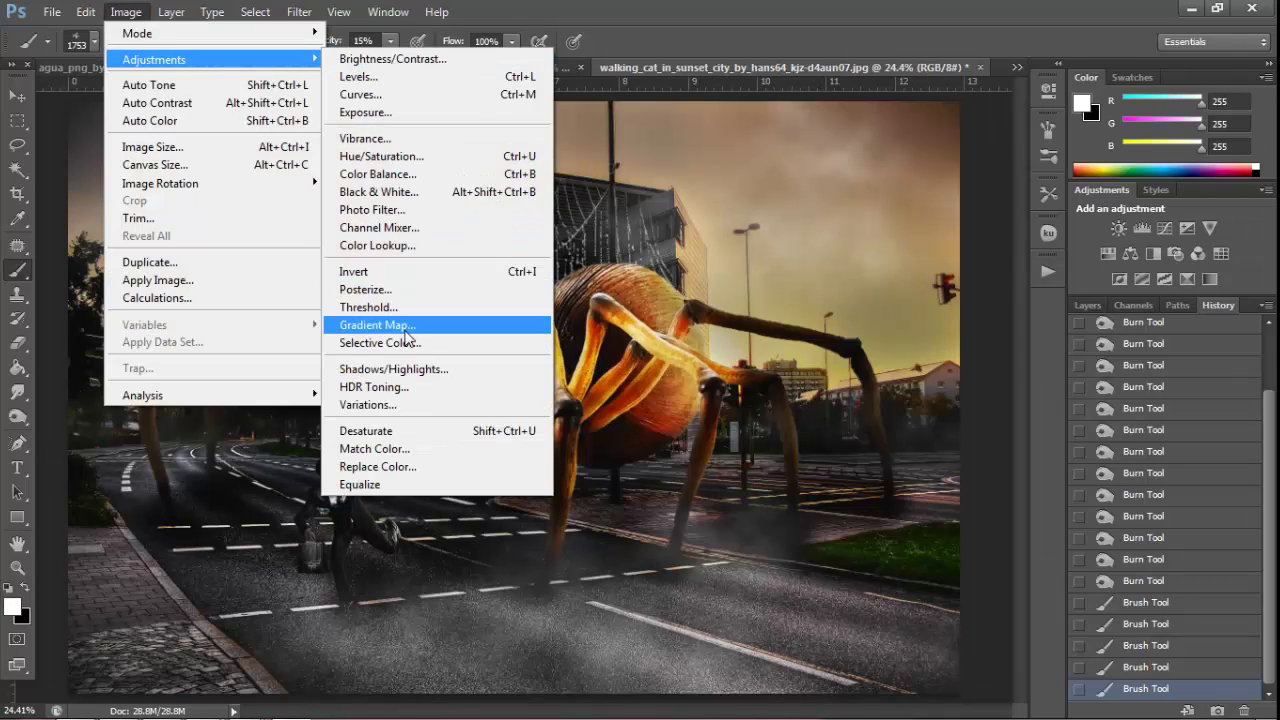
click(418, 384)
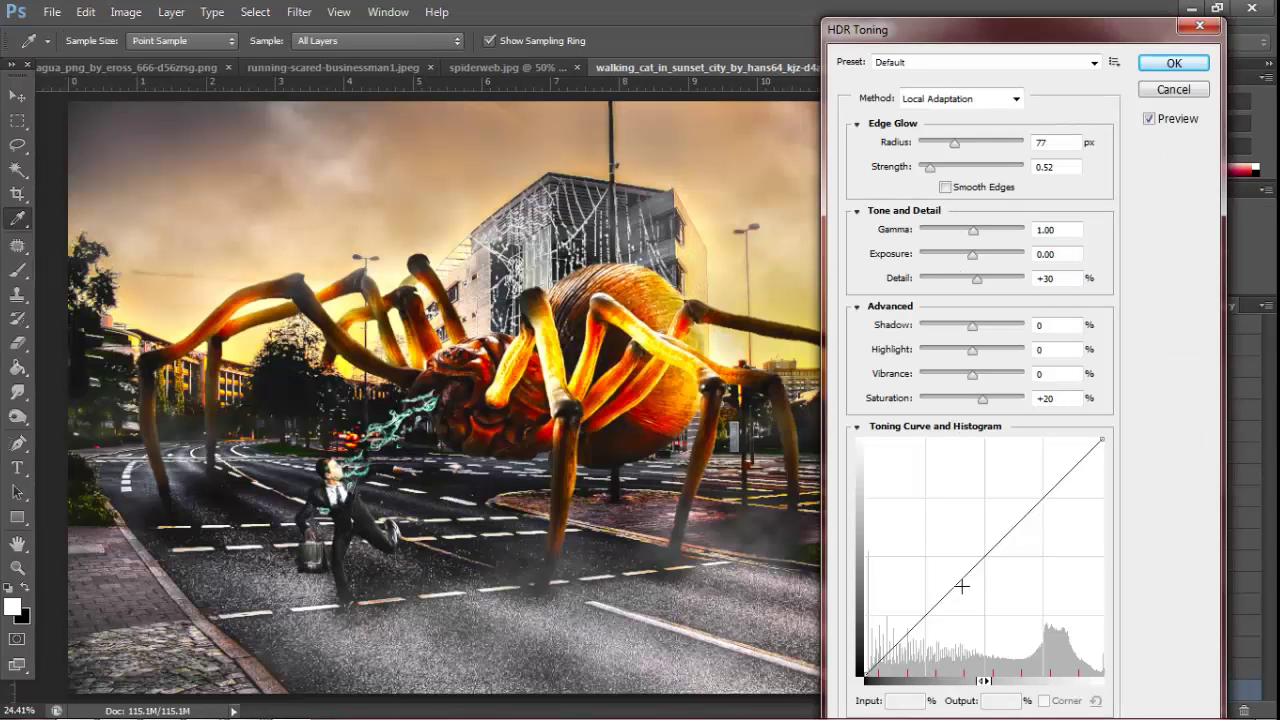
drag(961, 586, 969, 620)
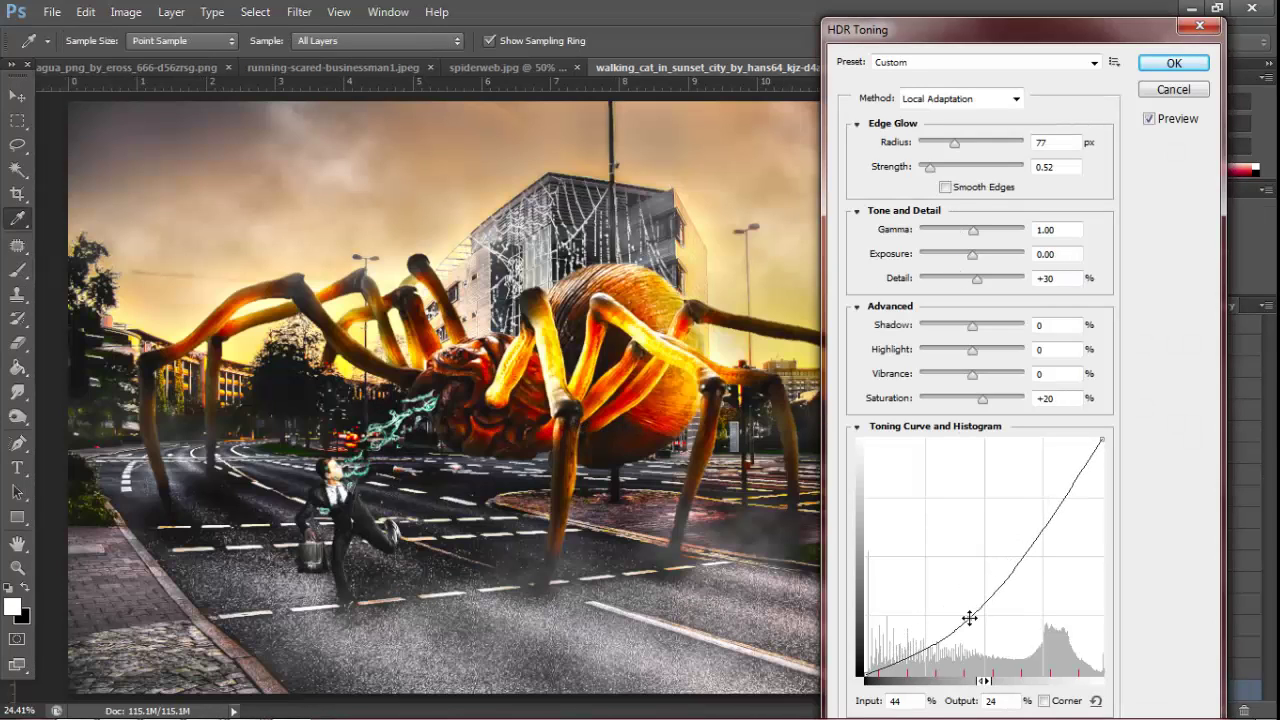
click(1170, 90)
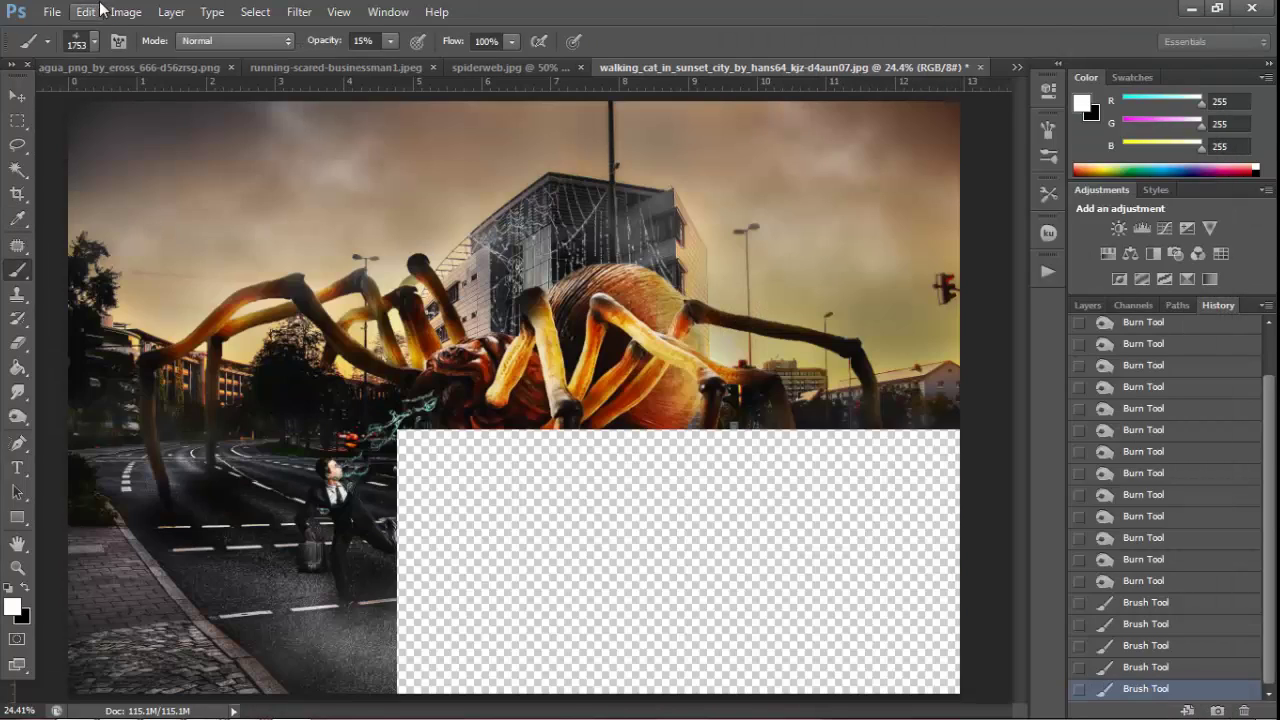
Apply Auto Color, then undo it in History to keep the image unchanged
click(128, 13)
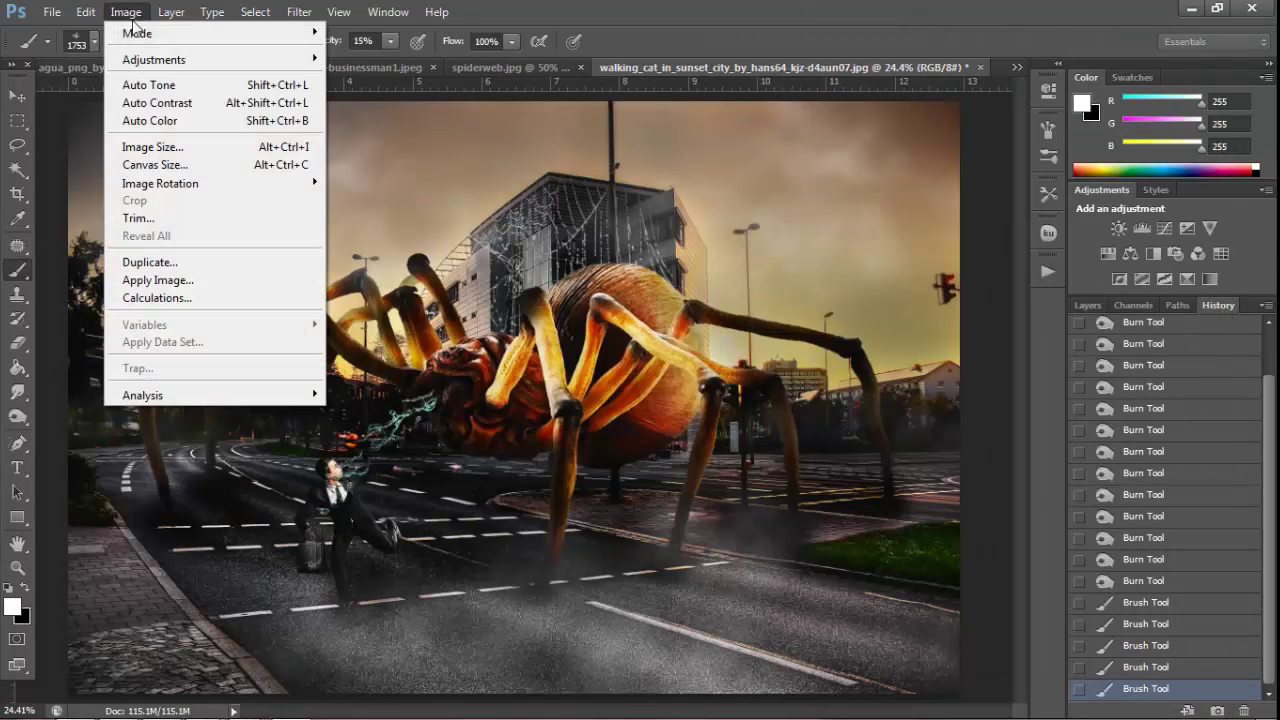
click(150, 120)
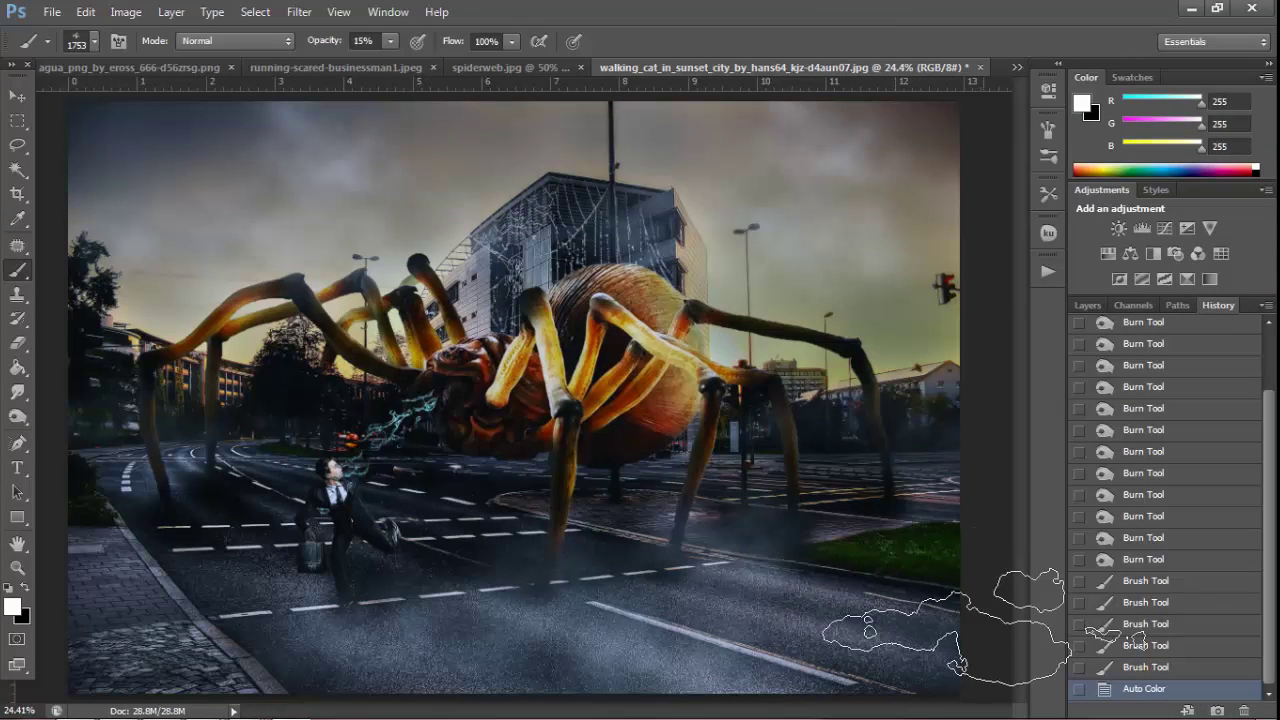
click(1122, 667)
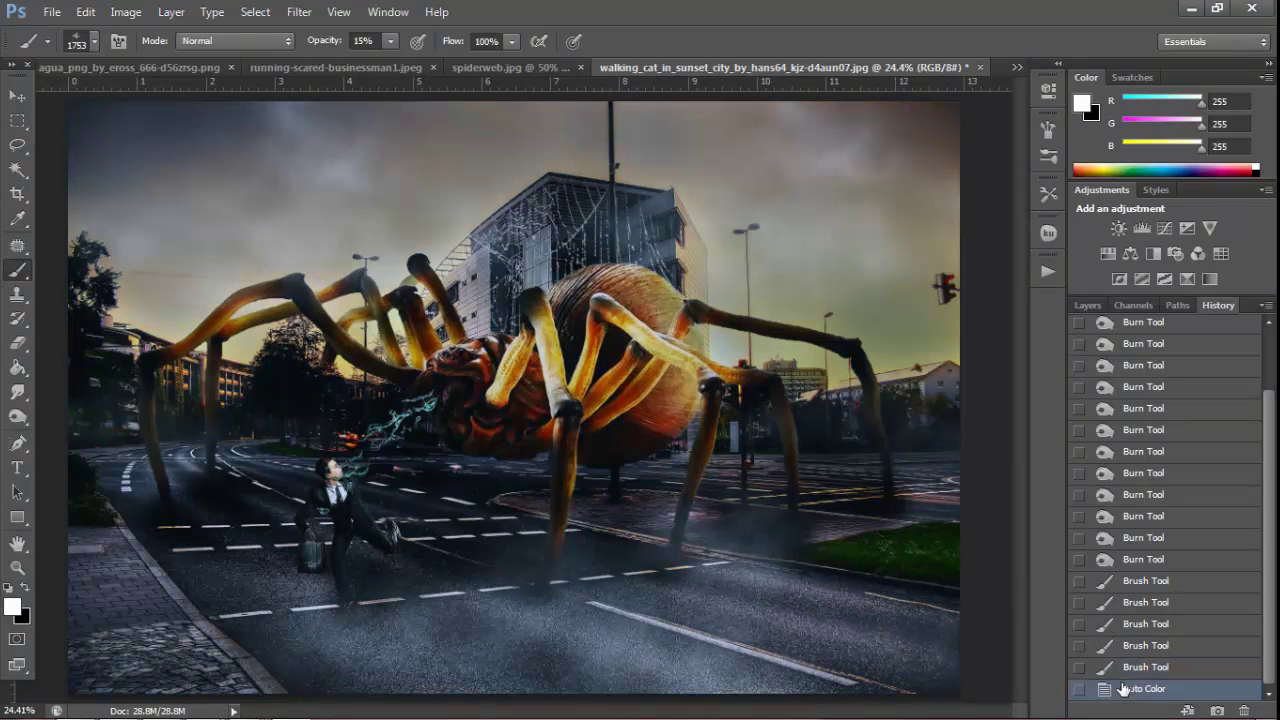
click(1122, 667)
click(121, 13)
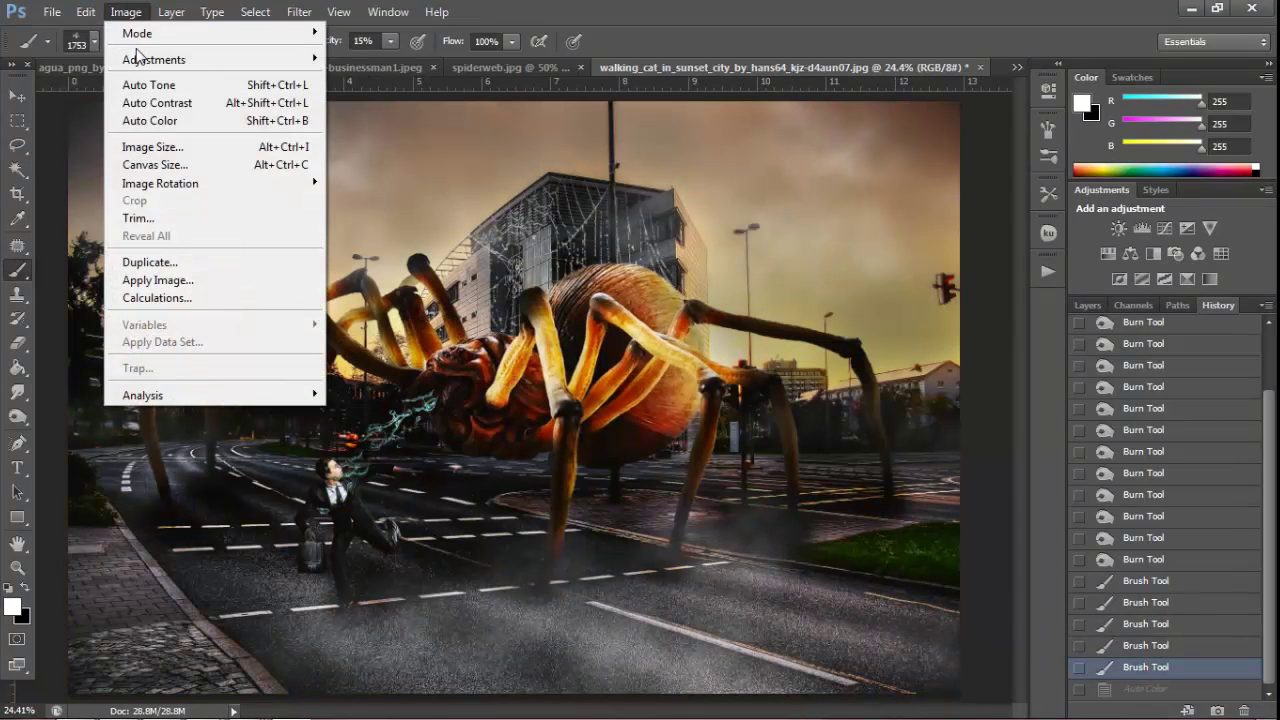
mouse_move(155, 59)
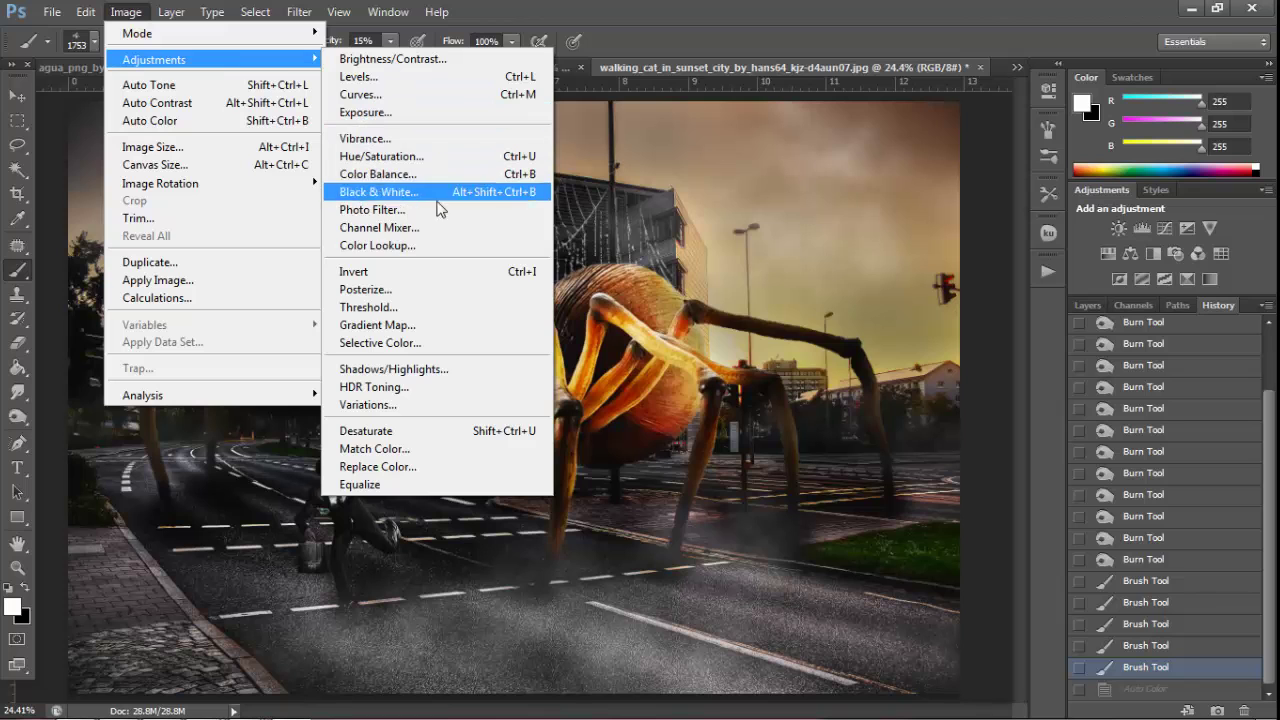
Apply Shadows/Highlights with Shadows 0, Highlights 31, Color Correction -27, Midtone Contrast +41
click(430, 369)
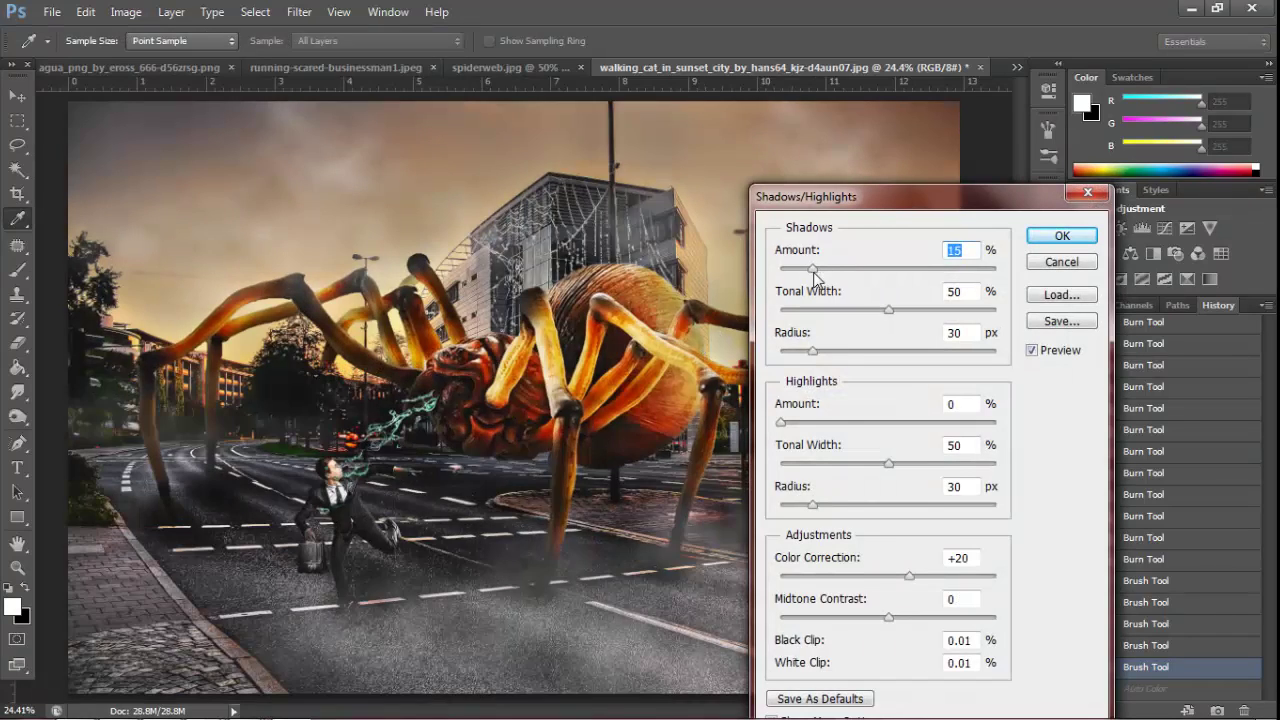
drag(816, 272, 781, 278)
drag(784, 424, 810, 424)
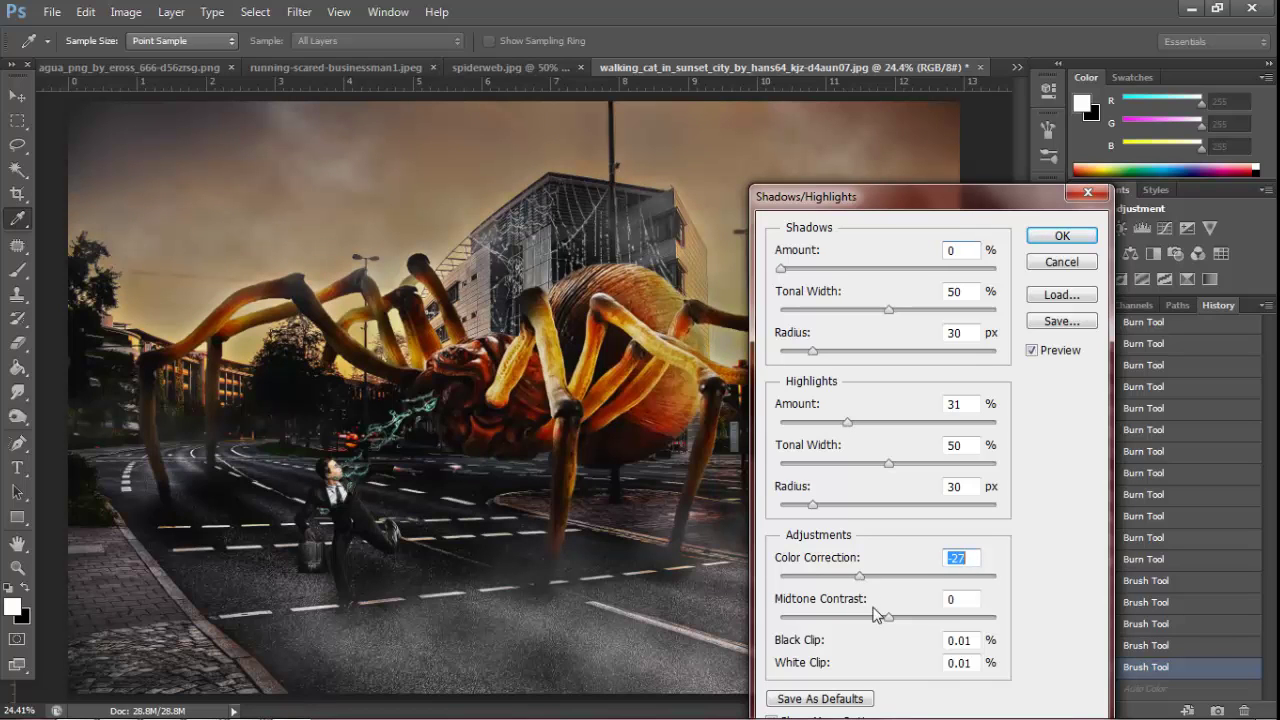
drag(832, 618, 921, 620)
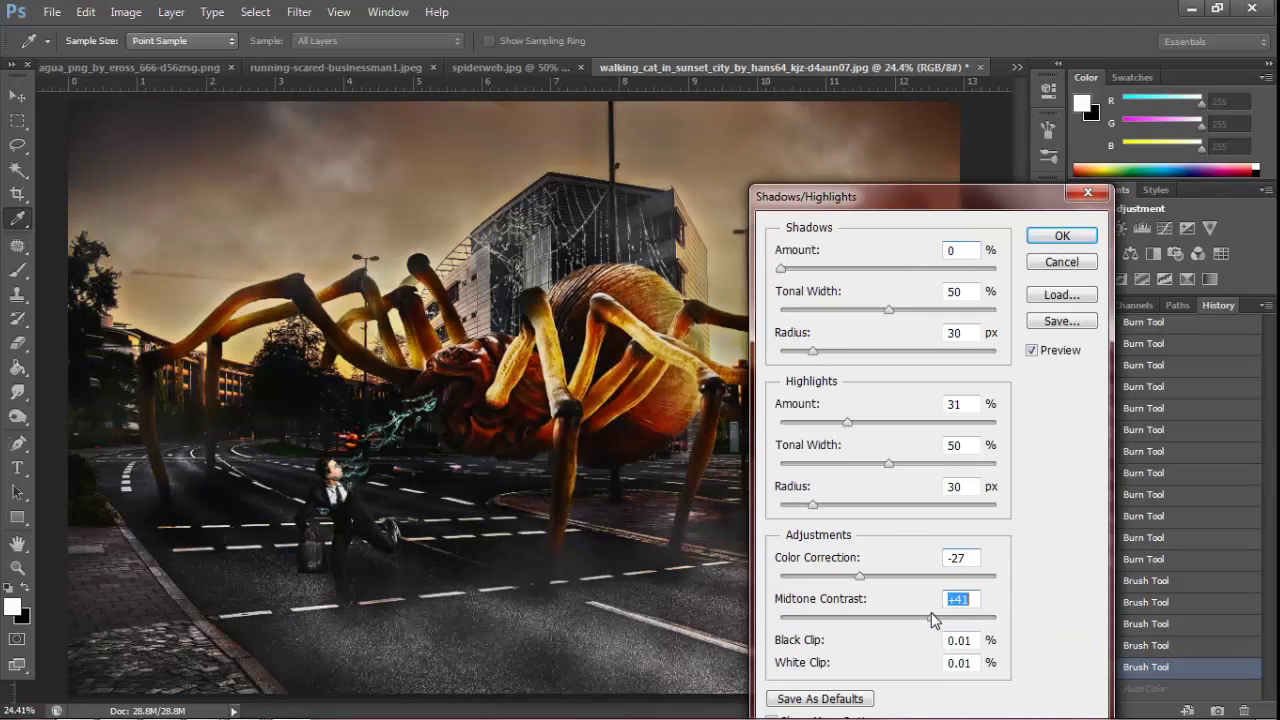
click(1062, 237)
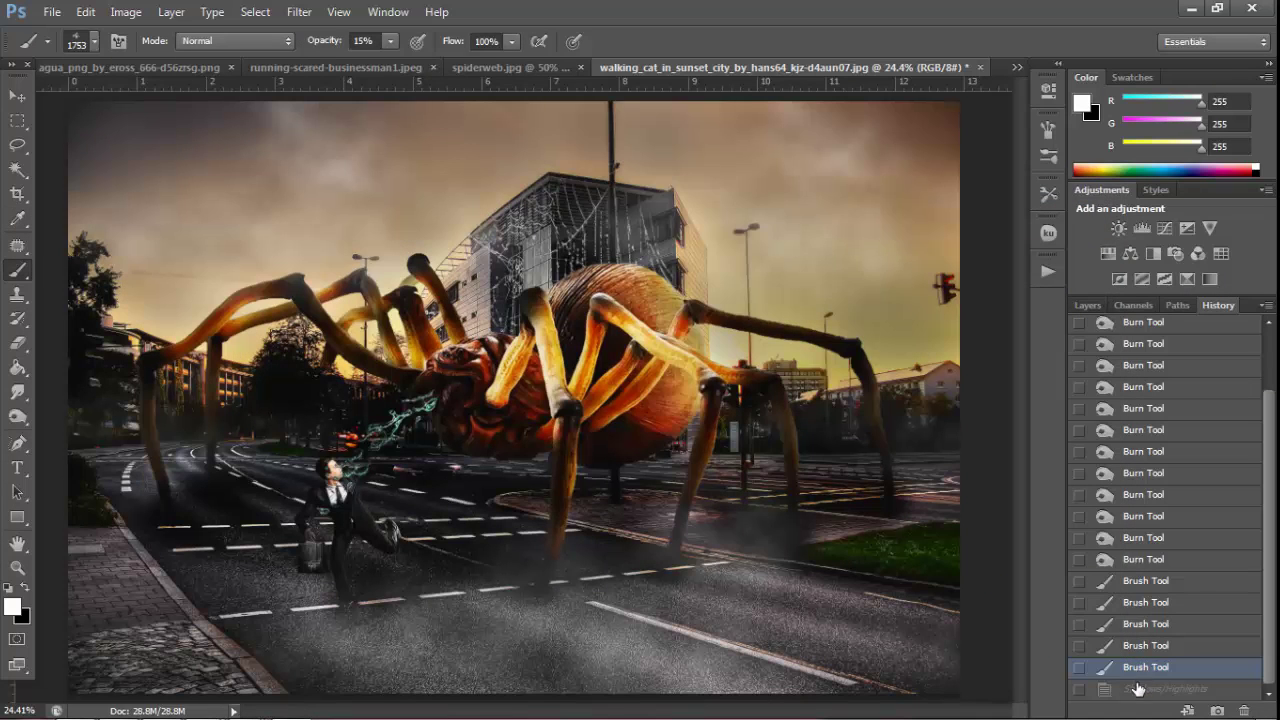
Restore the correction in History and zoom in on the spider and businessman to inspect it
click(1136, 689)
key(z)
mouse_move(505, 385)
mouse_down()
mouse_move(550, 392)
mouse_move(424, 537)
mouse_up()
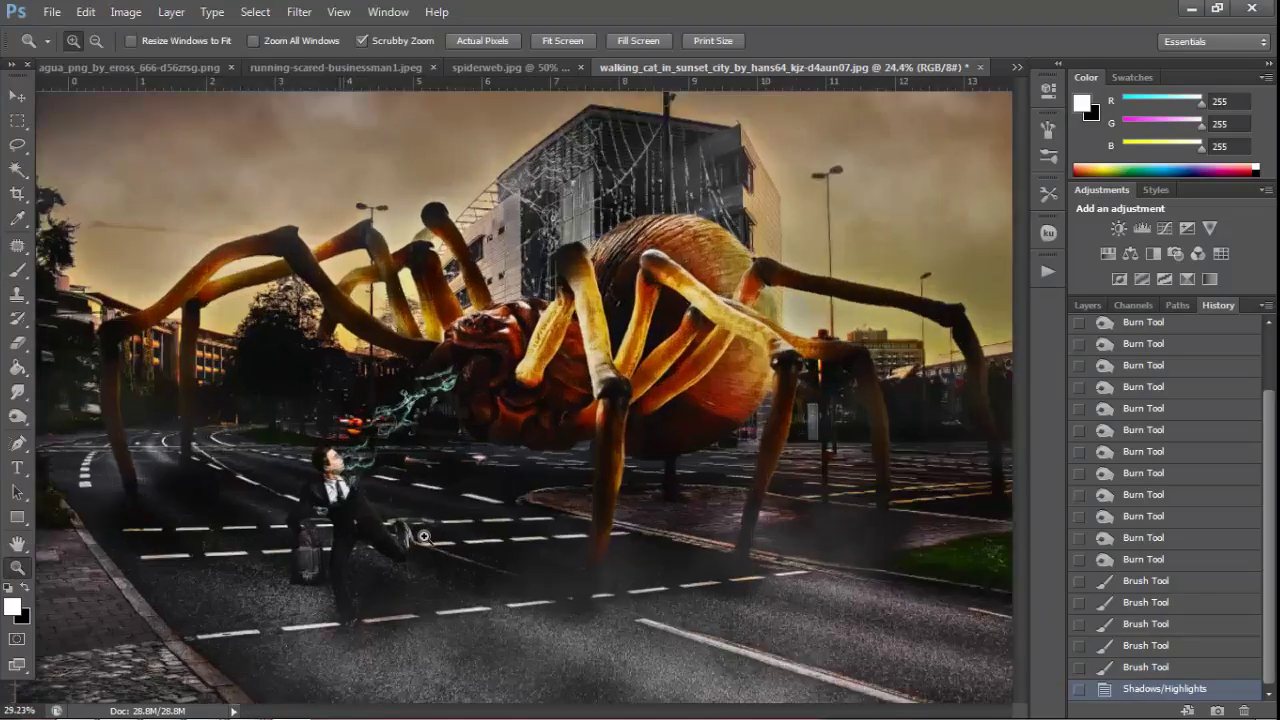
click(424, 537)
key(ctrl+0)
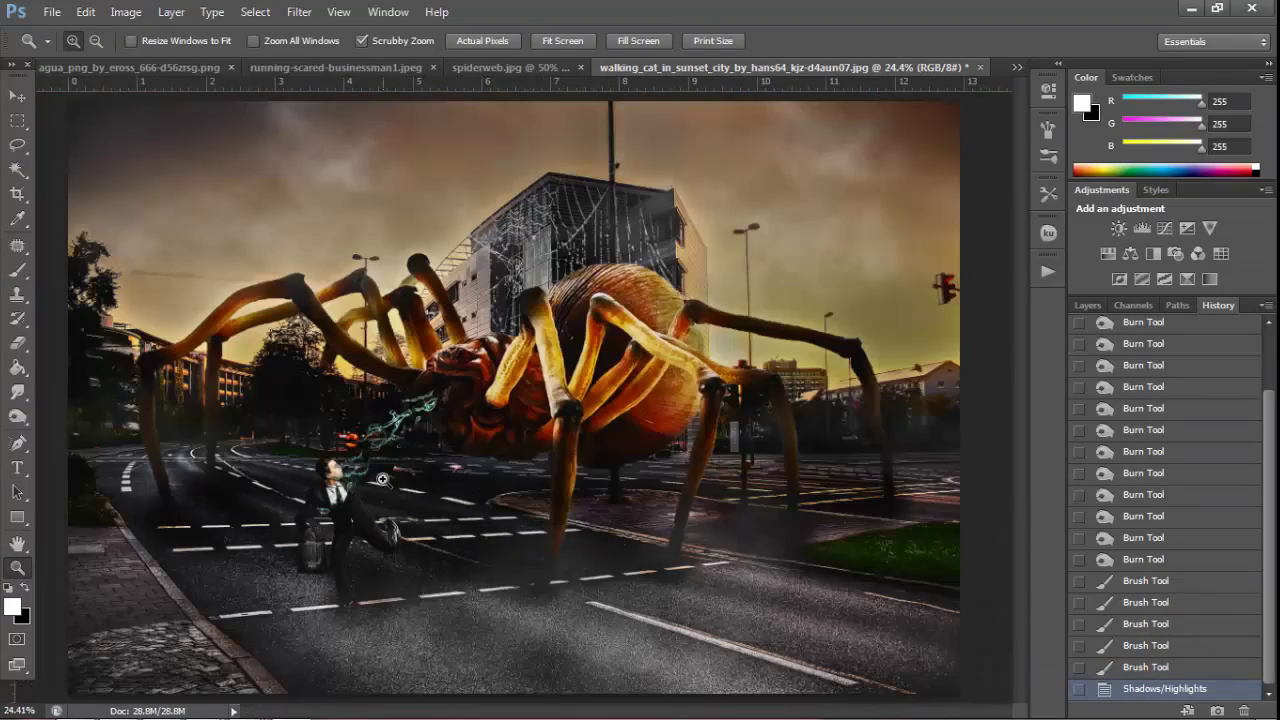
drag(502, 371, 535, 378)
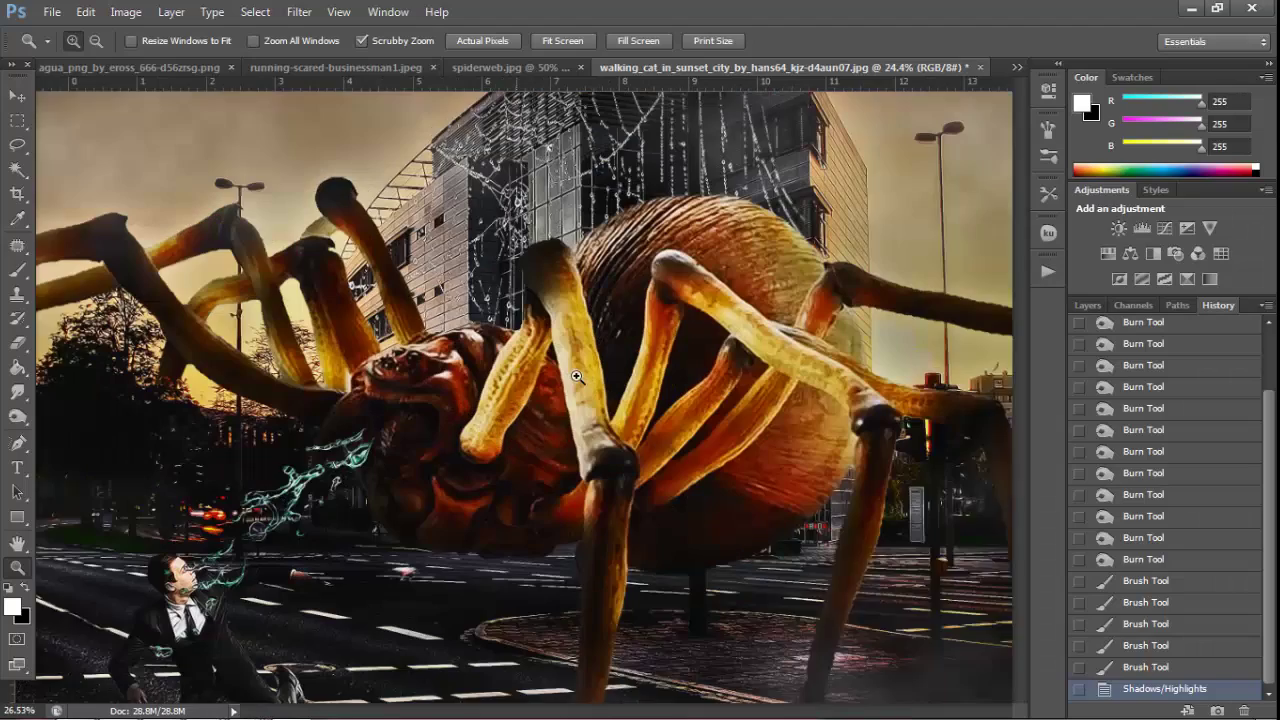
key(ctrl+0)
Toggle History states to compare the image before and after the correction
click(1124, 664)
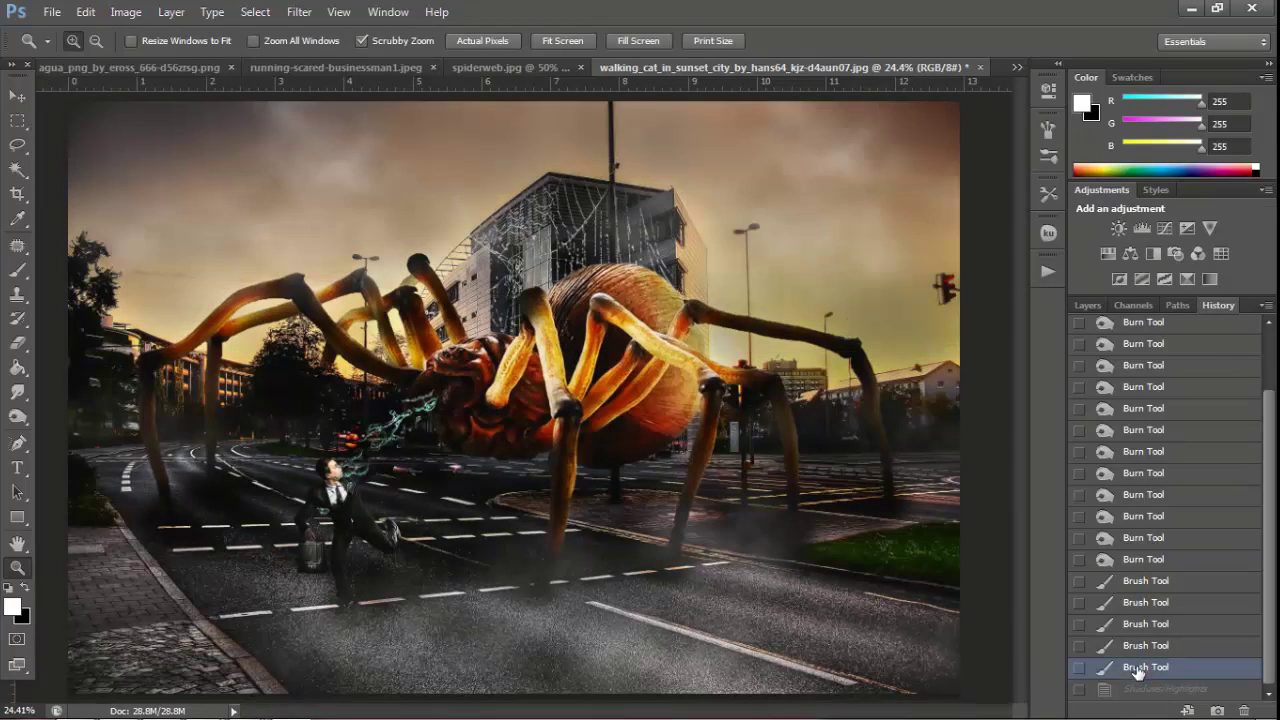
click(1135, 690)
click(1128, 667)
Browse the PICTURES folder in the file browser, then return to the composite
click(1135, 688)
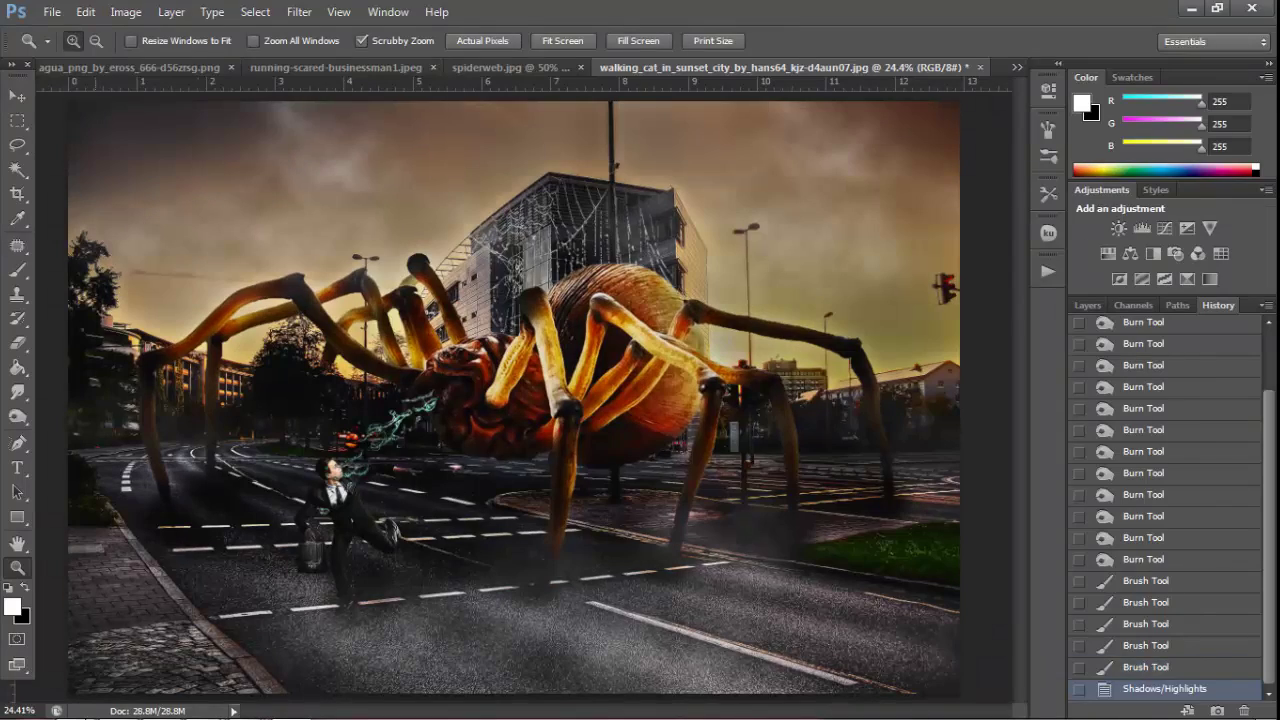
click(330, 580)
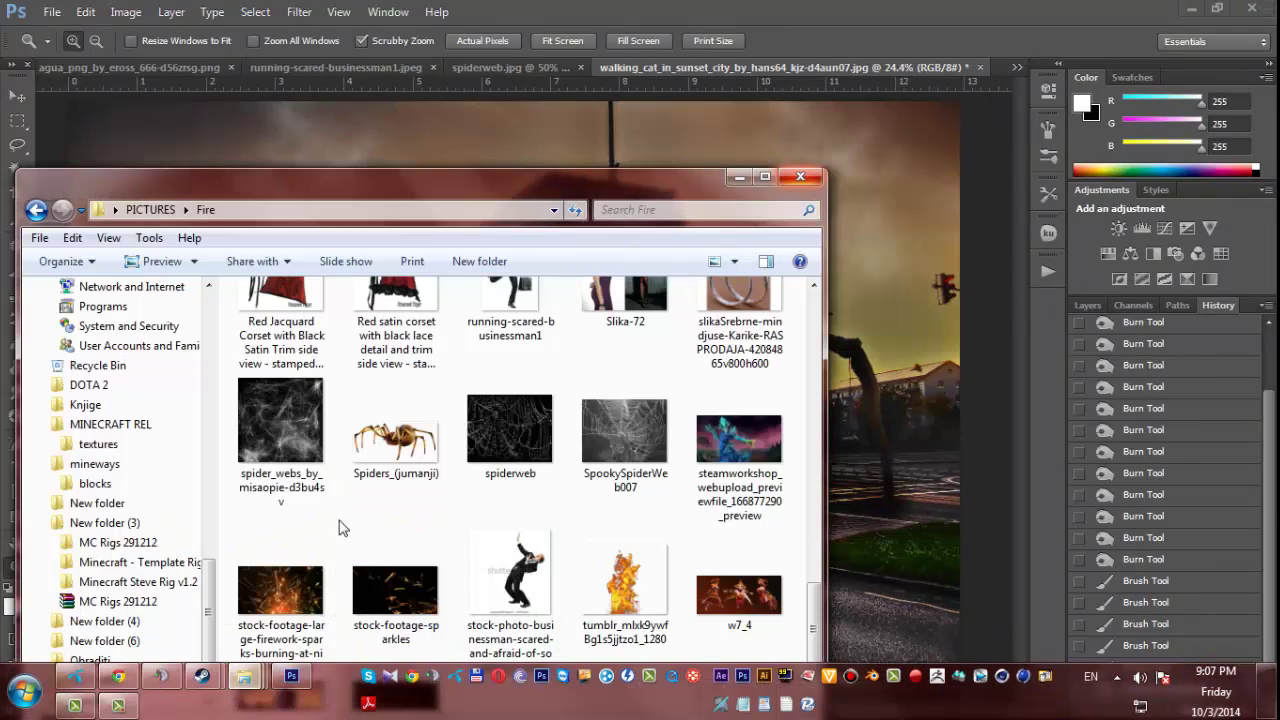
click(150, 209)
scroll(530, 508, down, 10)
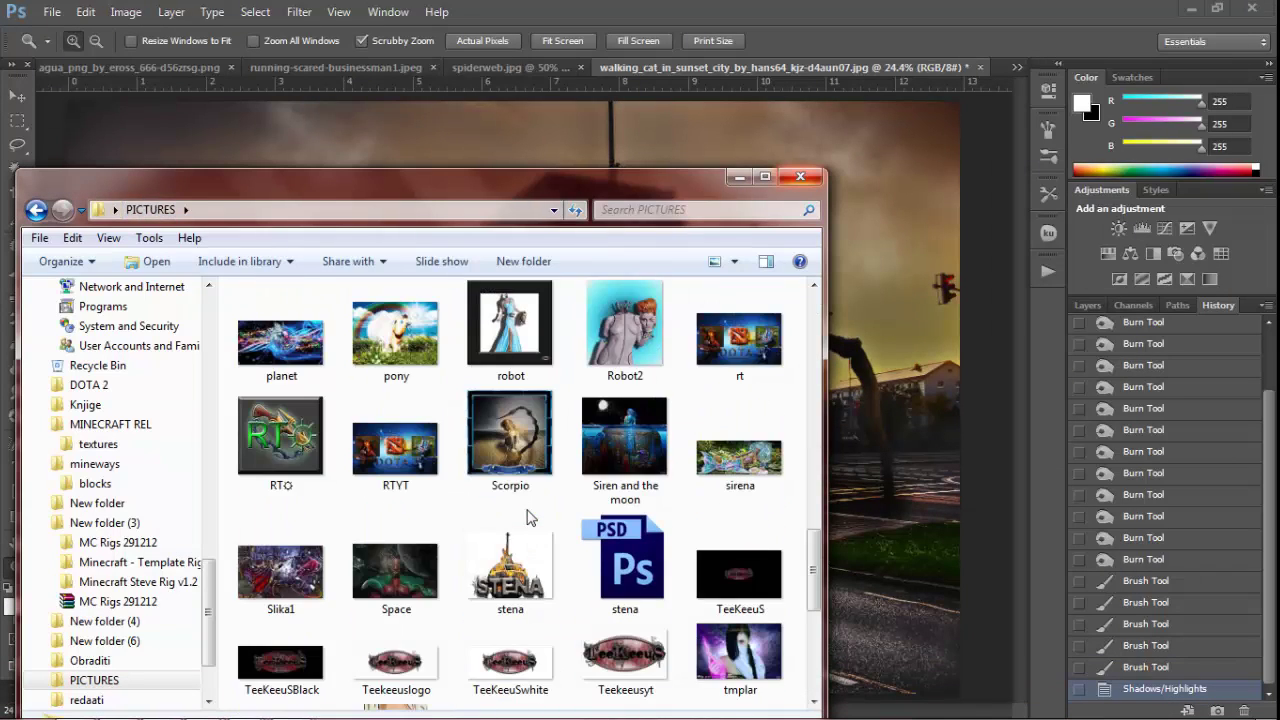
scroll(620, 340, down, 3)
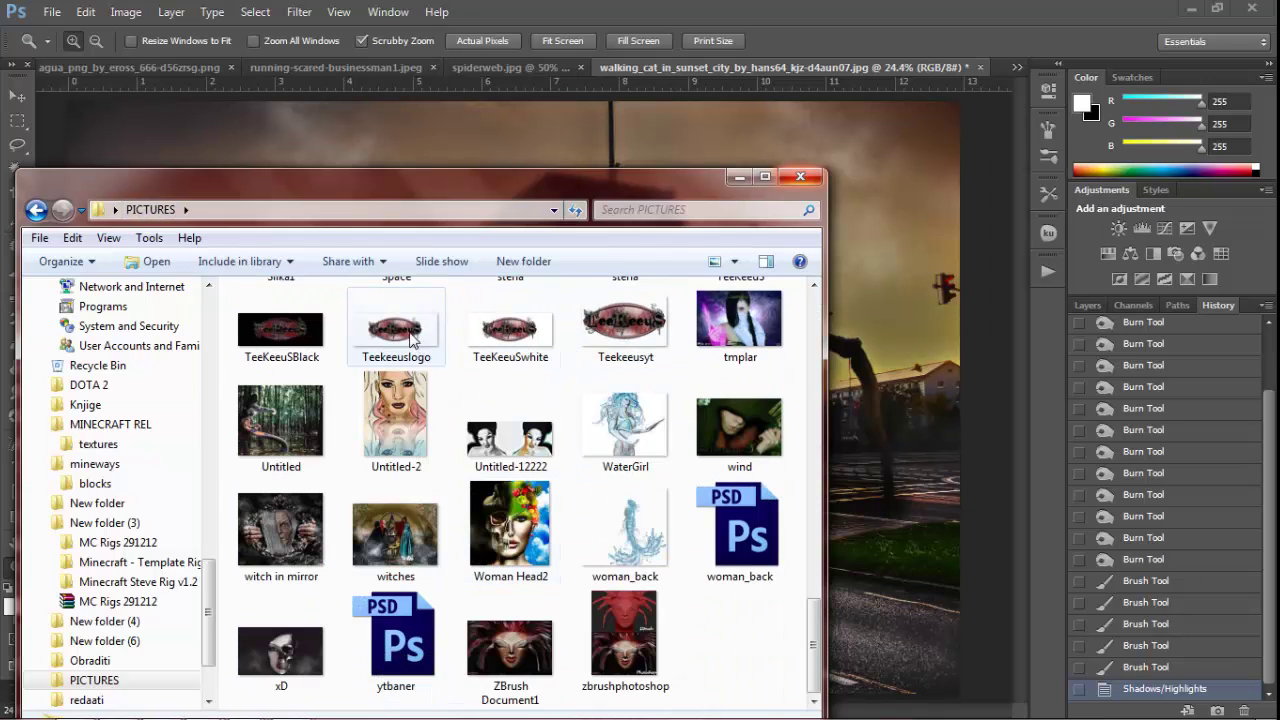
key(alt+Tab)
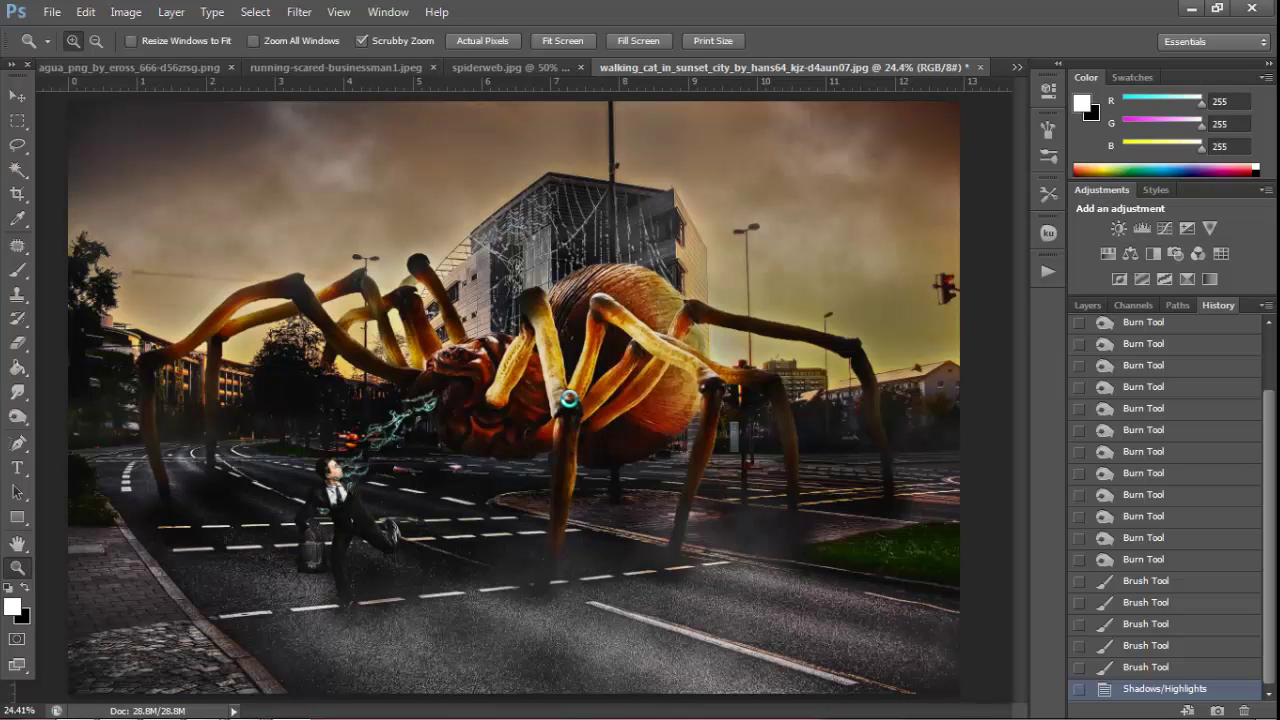
Place the Teekeeus logo on the canvas and move it to the bottom-right corner
mouse_move(568, 398)
mouse_down()
mouse_move(51, 233)
mouse_move(805, 505)
mouse_move(821, 533)
mouse_move(845, 539)
mouse_up()
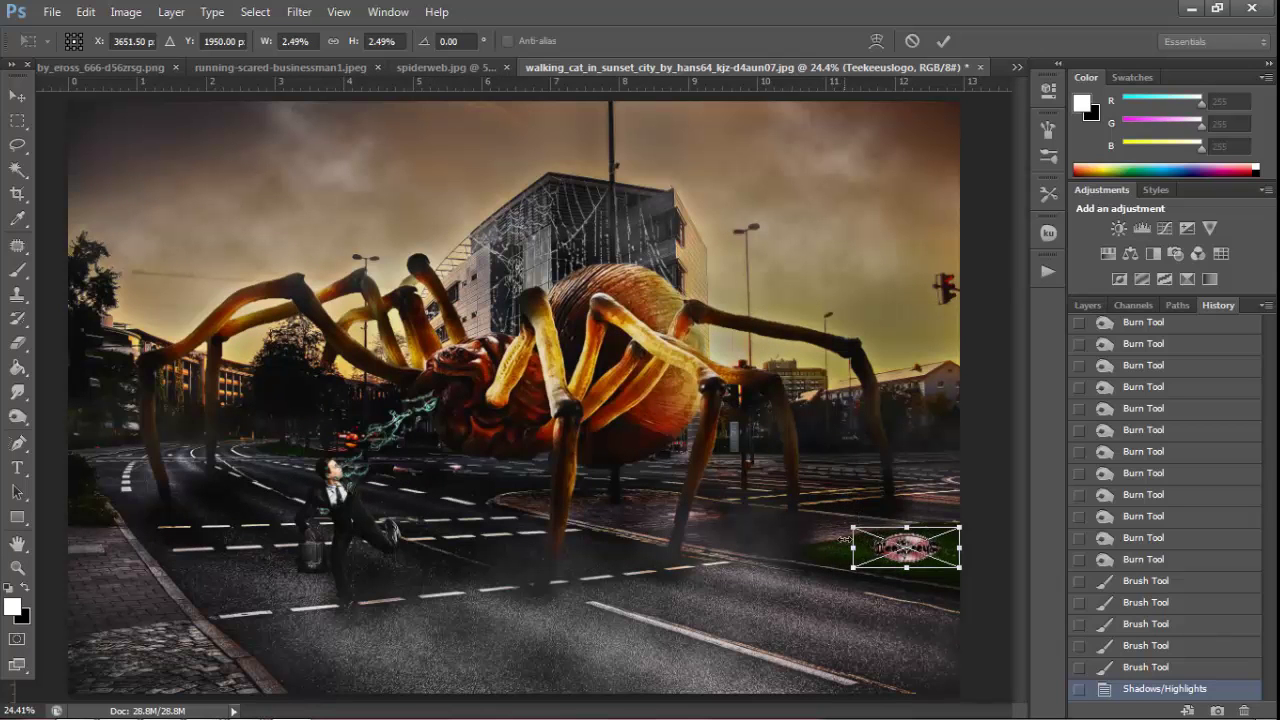
key(Return)
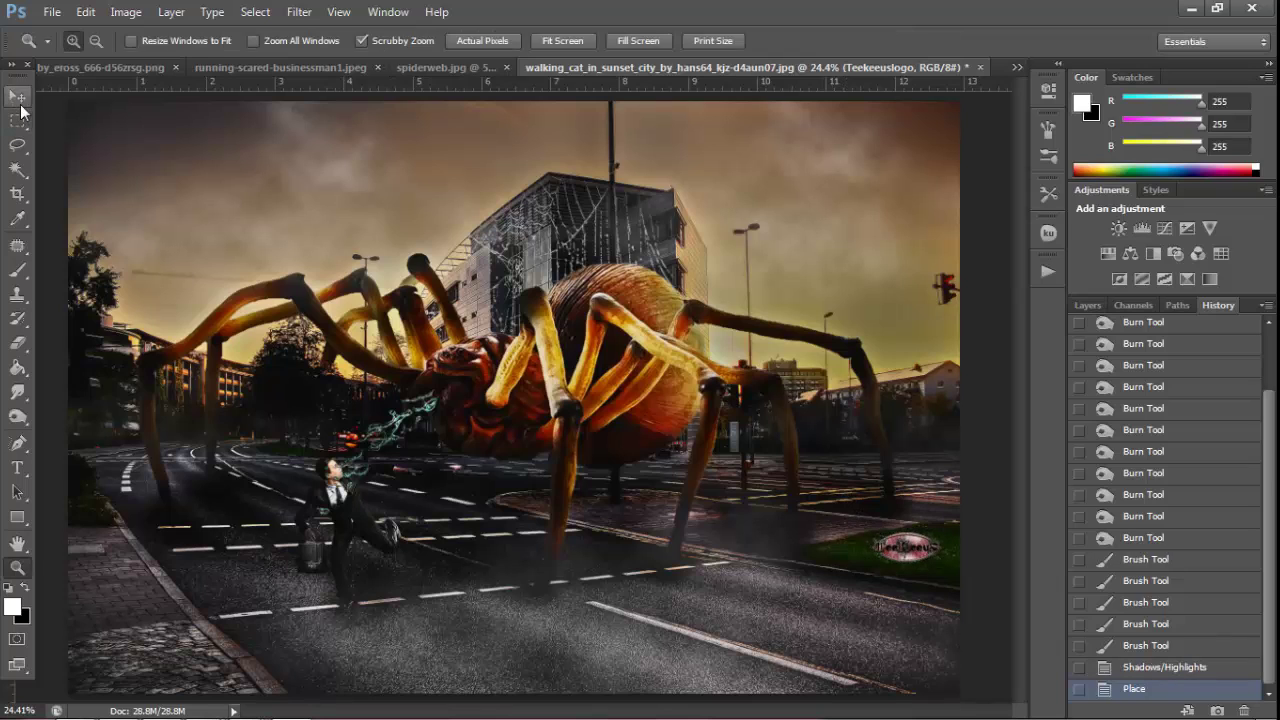
click(18, 97)
mouse_move(895, 551)
mouse_down()
mouse_move(888, 612)
mouse_move(913, 682)
mouse_up()
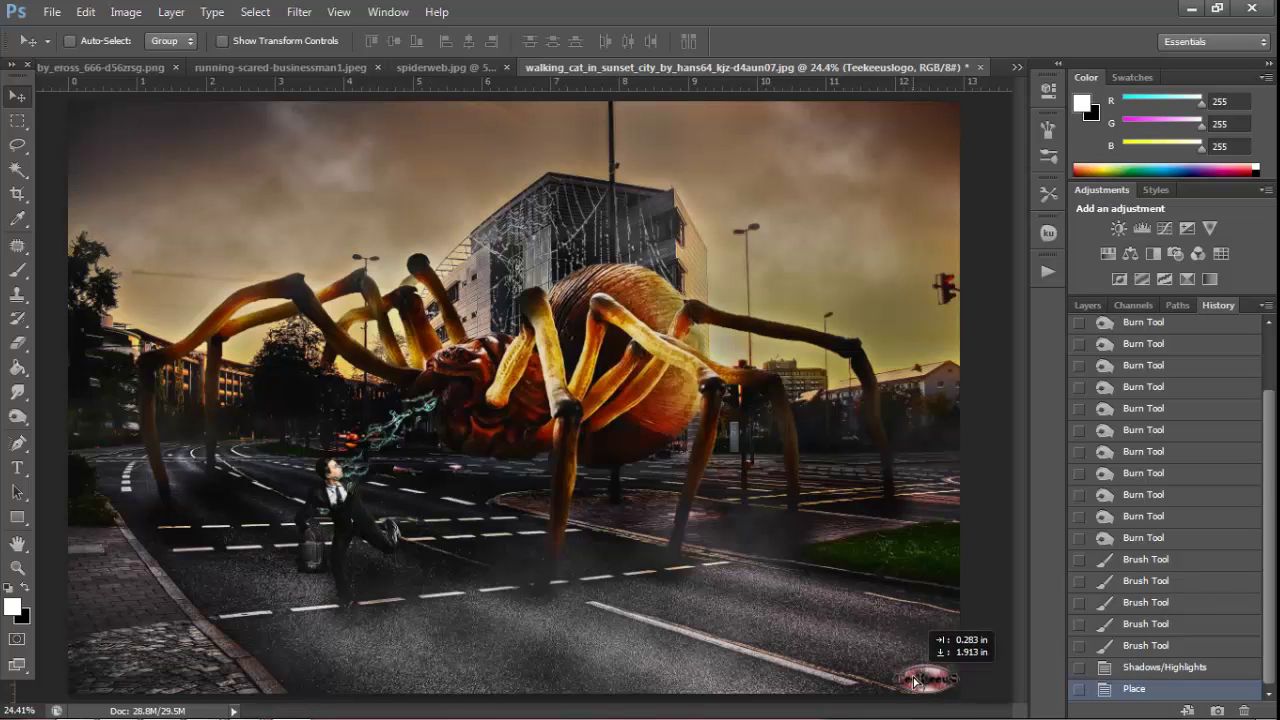
Lower the logo's opacity in Blending Options and nudge it into the corner
click(171, 12)
mouse_move(196, 113)
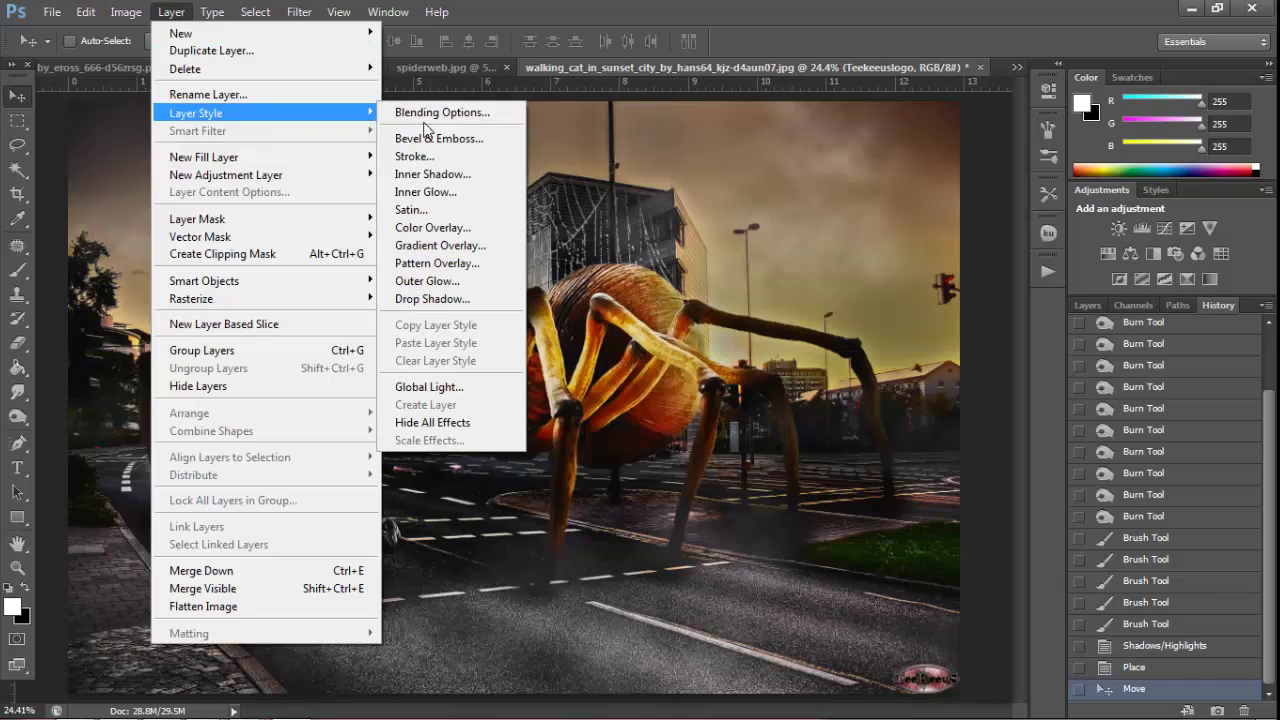
click(440, 112)
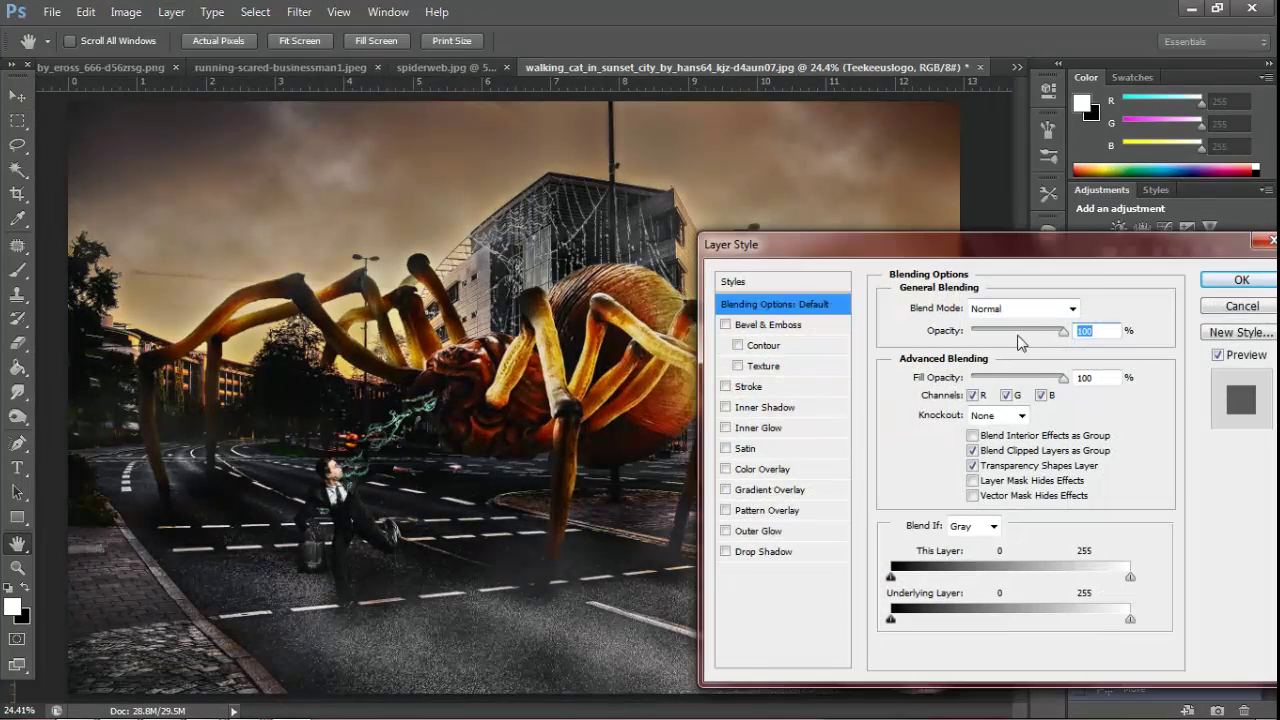
drag(1000, 239, 572, 167)
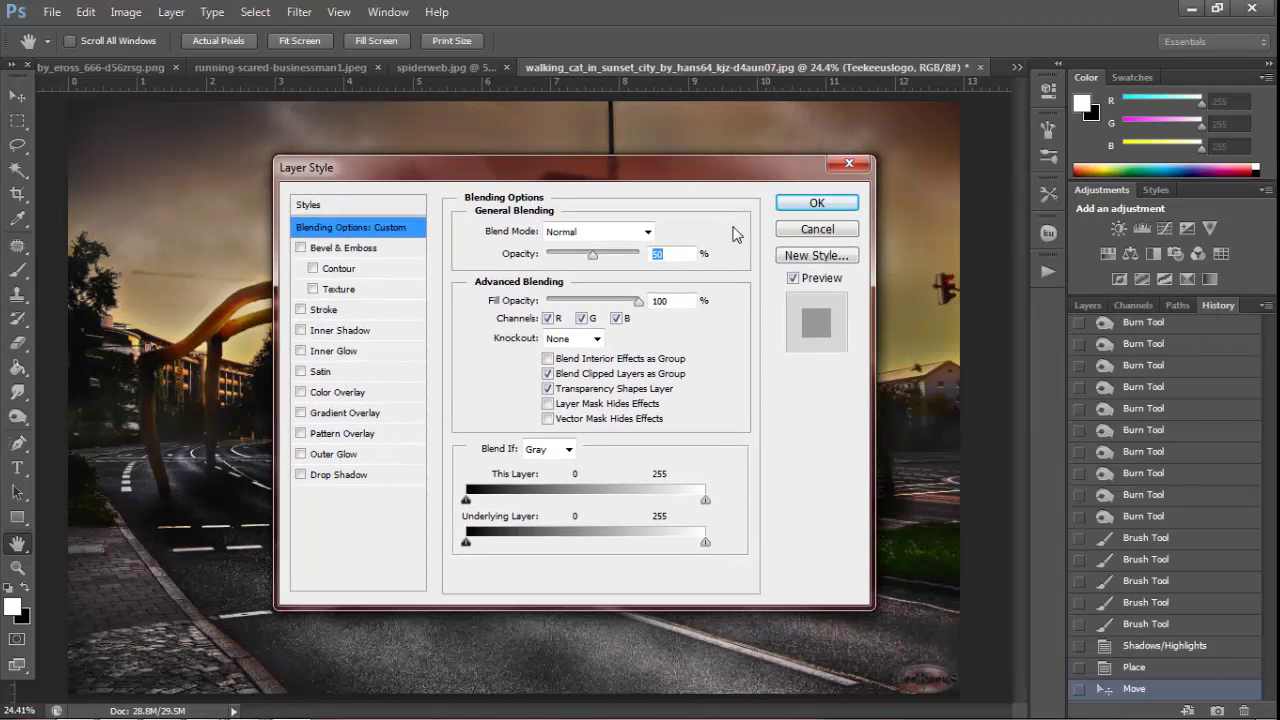
click(789, 205)
mouse_move(895, 680)
mouse_down()
mouse_move(411, 638)
mouse_move(56, 676)
mouse_move(896, 672)
mouse_up()
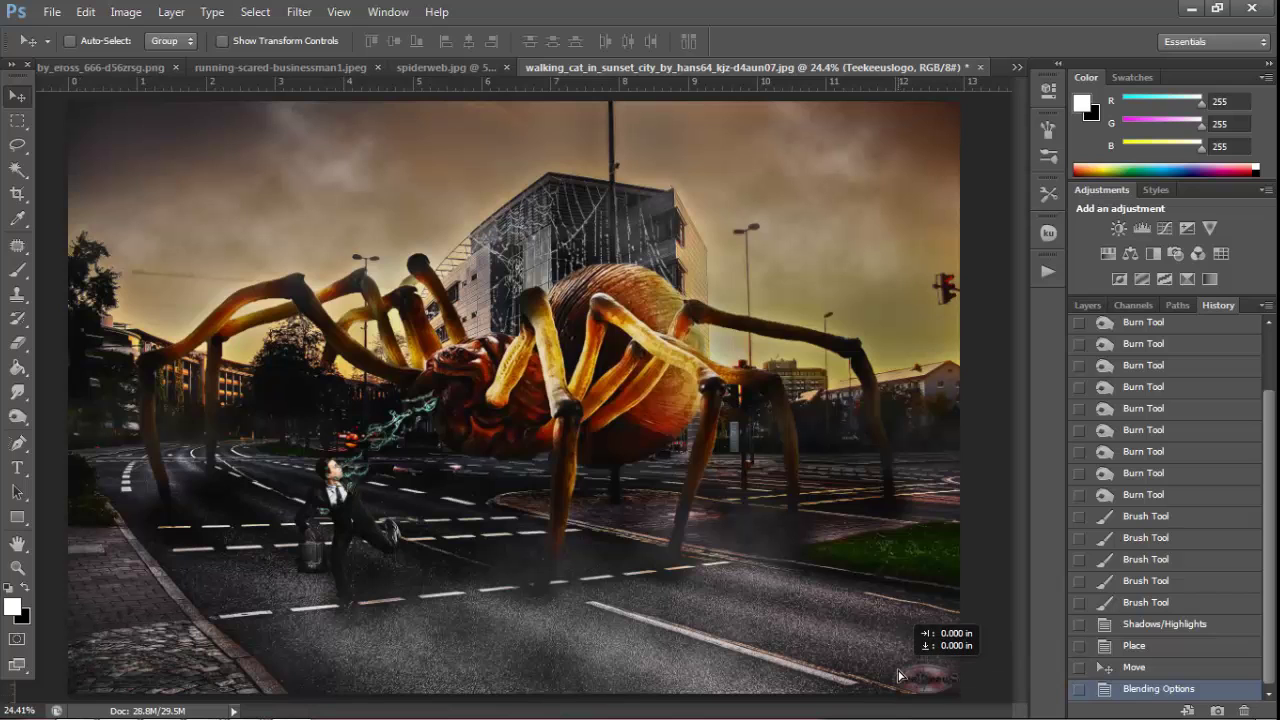
Readjust the logo's opacity in Blending Options and check the result at full view
click(171, 12)
mouse_move(196, 113)
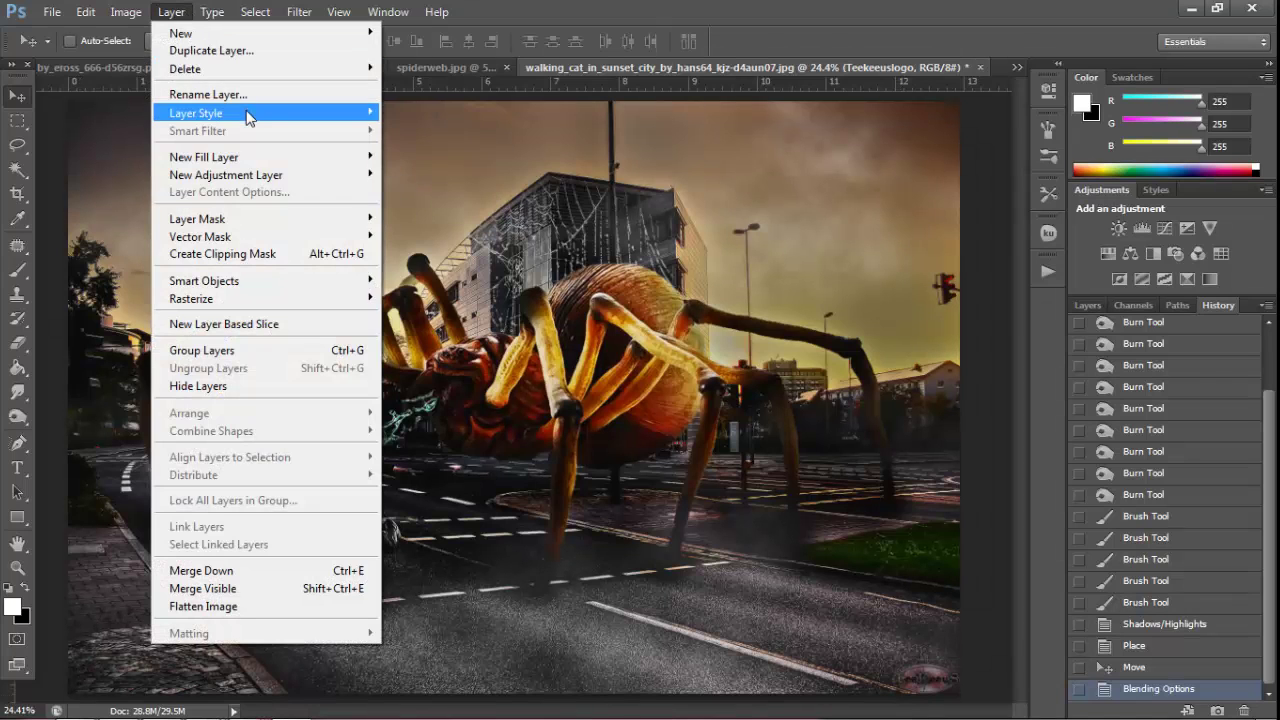
click(440, 114)
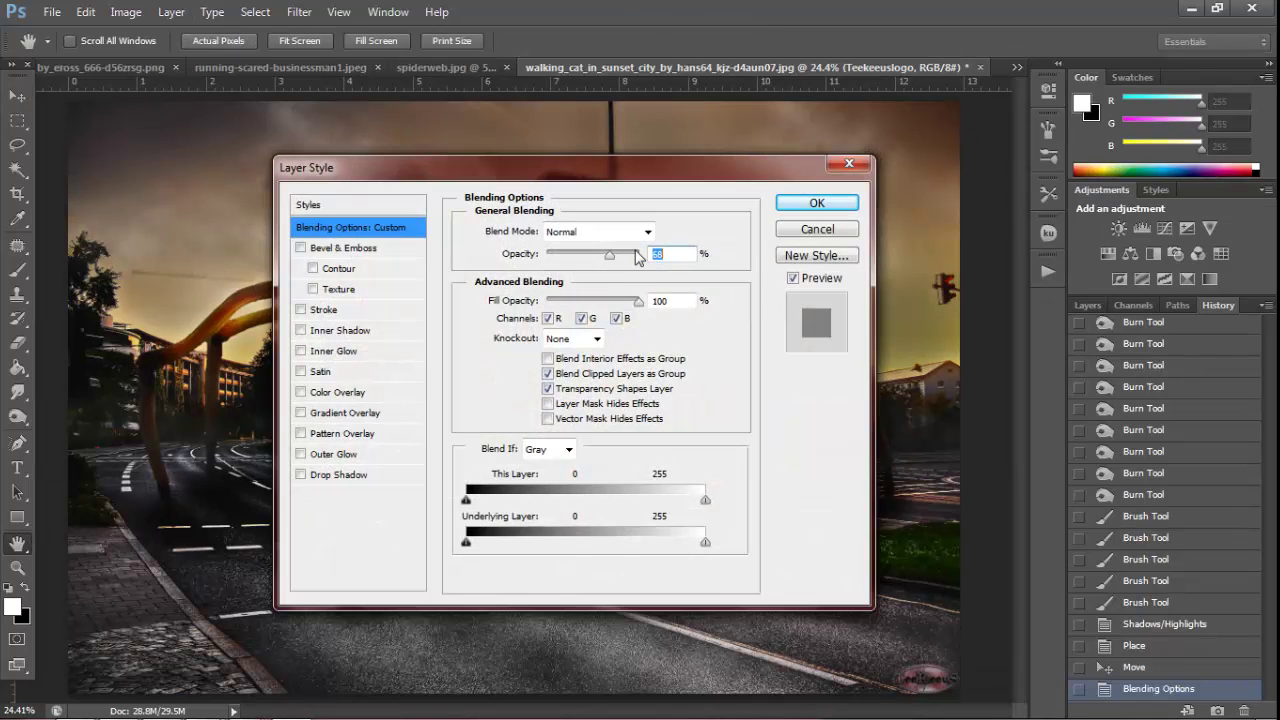
click(817, 204)
click(17, 567)
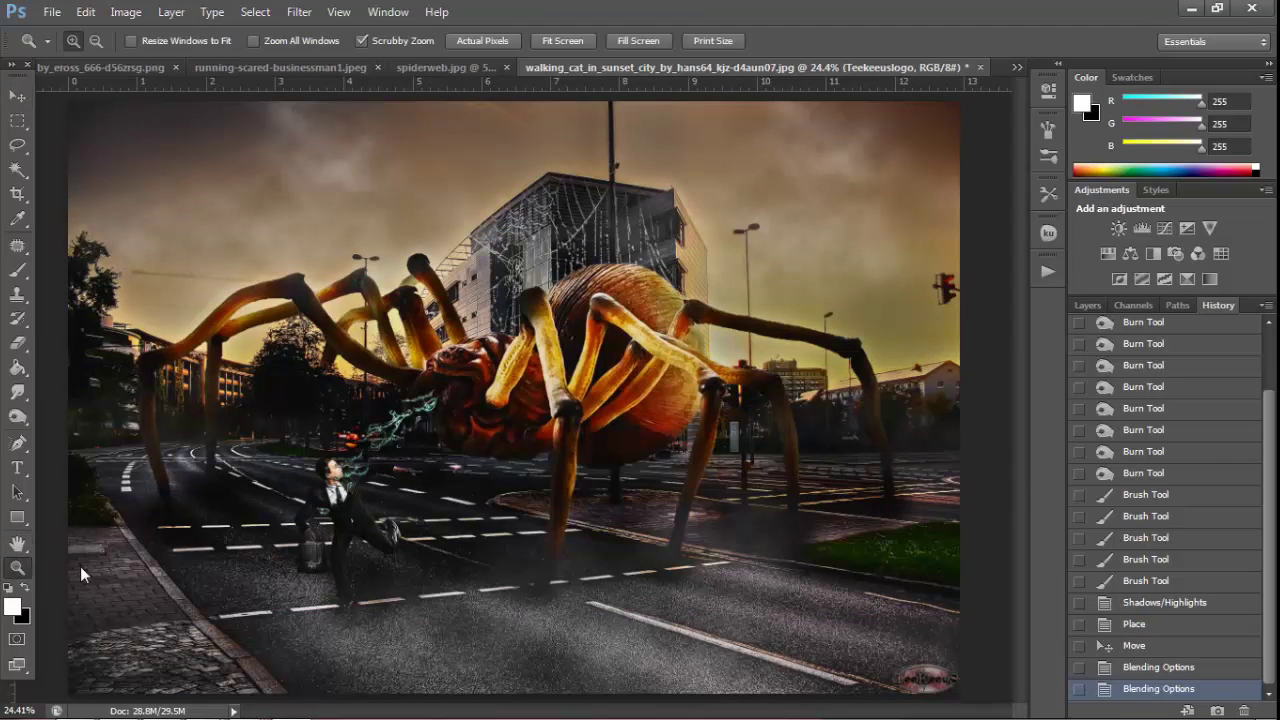
click(386, 505)
right_click(386, 505)
click(420, 517)
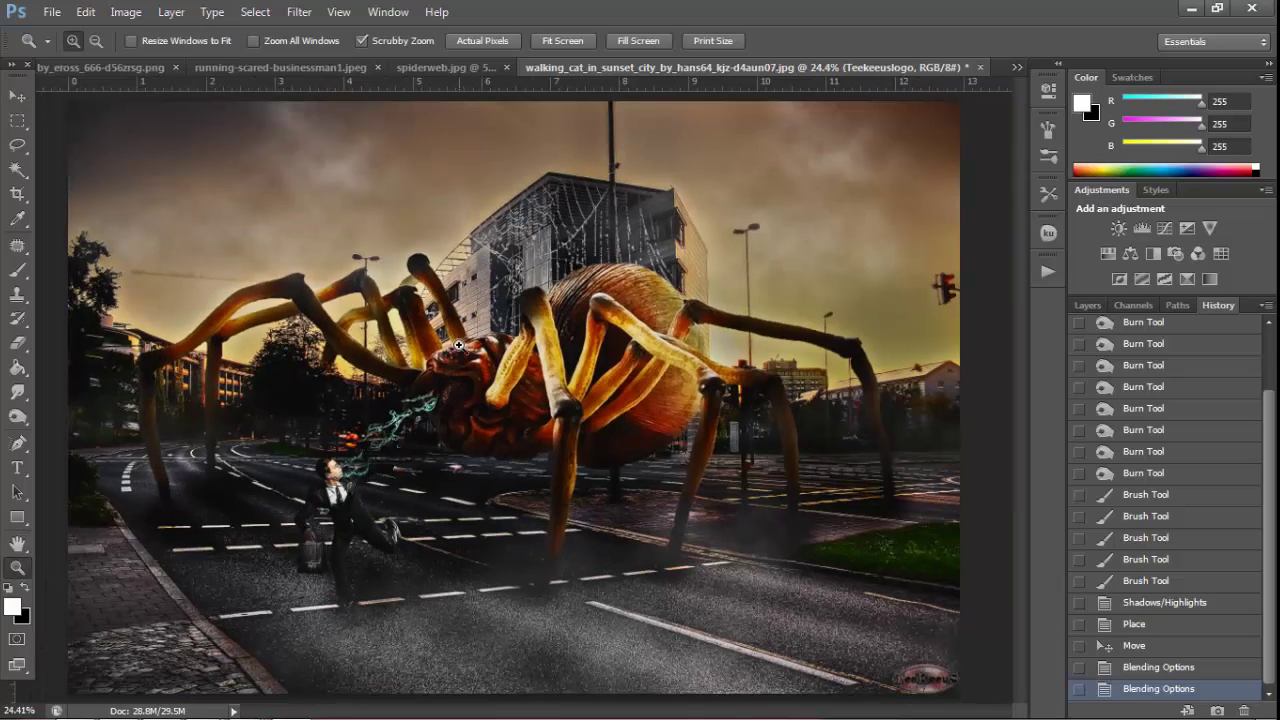